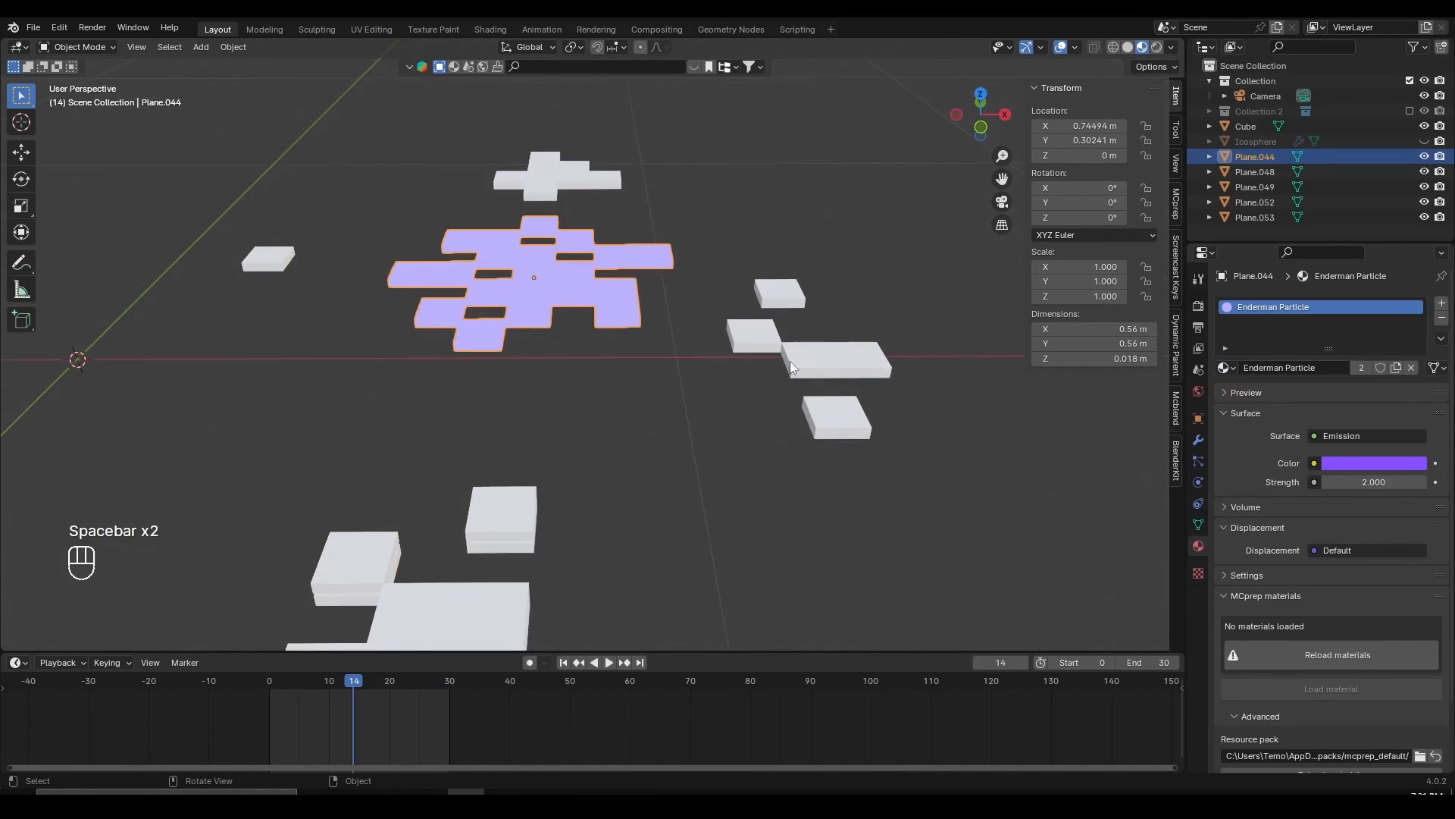
- Select the white particle meshes together with the purple Enderman Particle mesh as active and link data between them
left_click(790, 365)
middle_click_drag(789, 366, 658, 400)
scroll(657, 401, "down", 2)
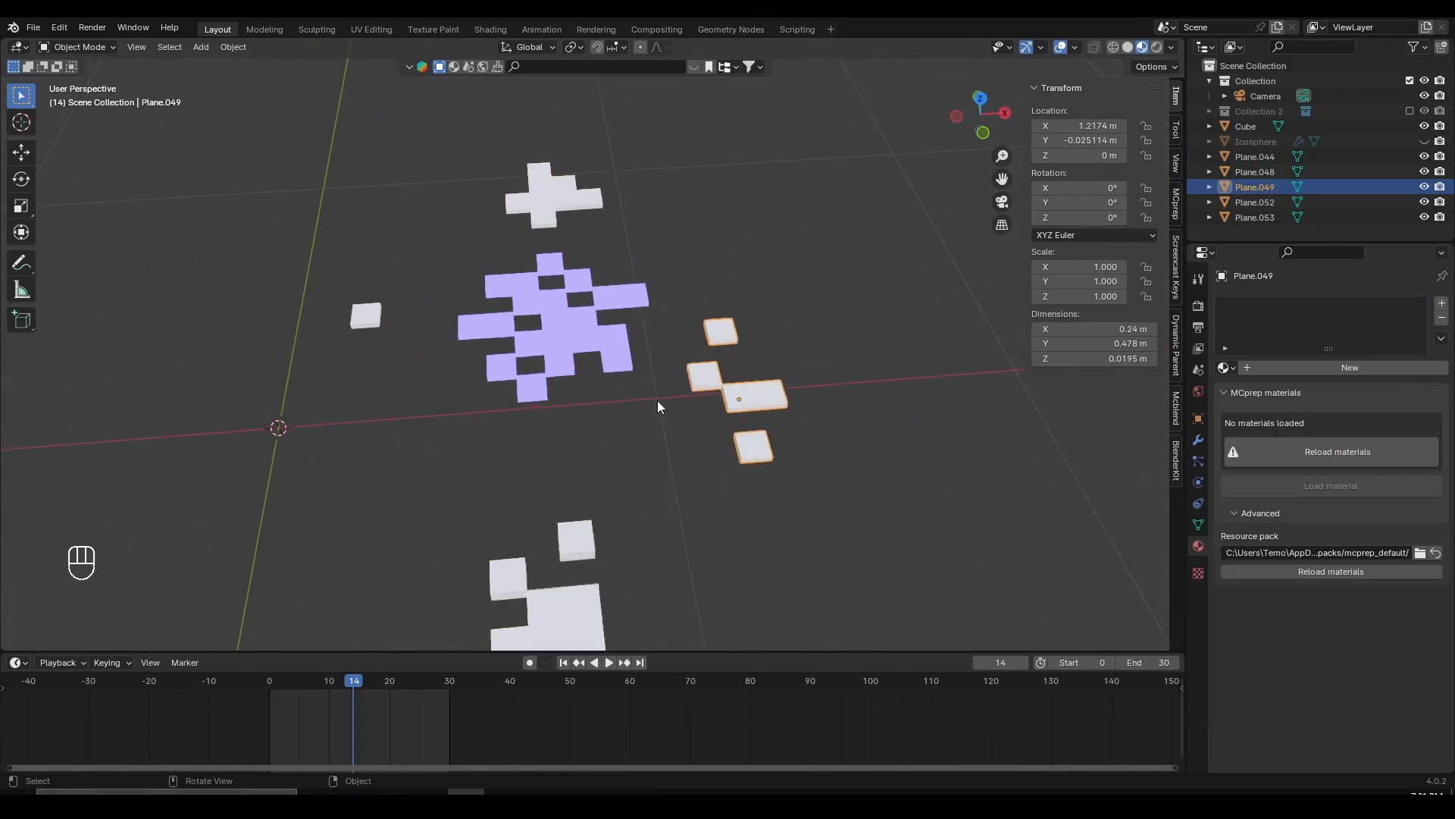
left_click(557, 570, "shift")
left_click(368, 285, "shift")
left_click(553, 178, "shift")
scroll(557, 197, "up", 4)
left_click(575, 412, "shift")
key("ctrl+l")
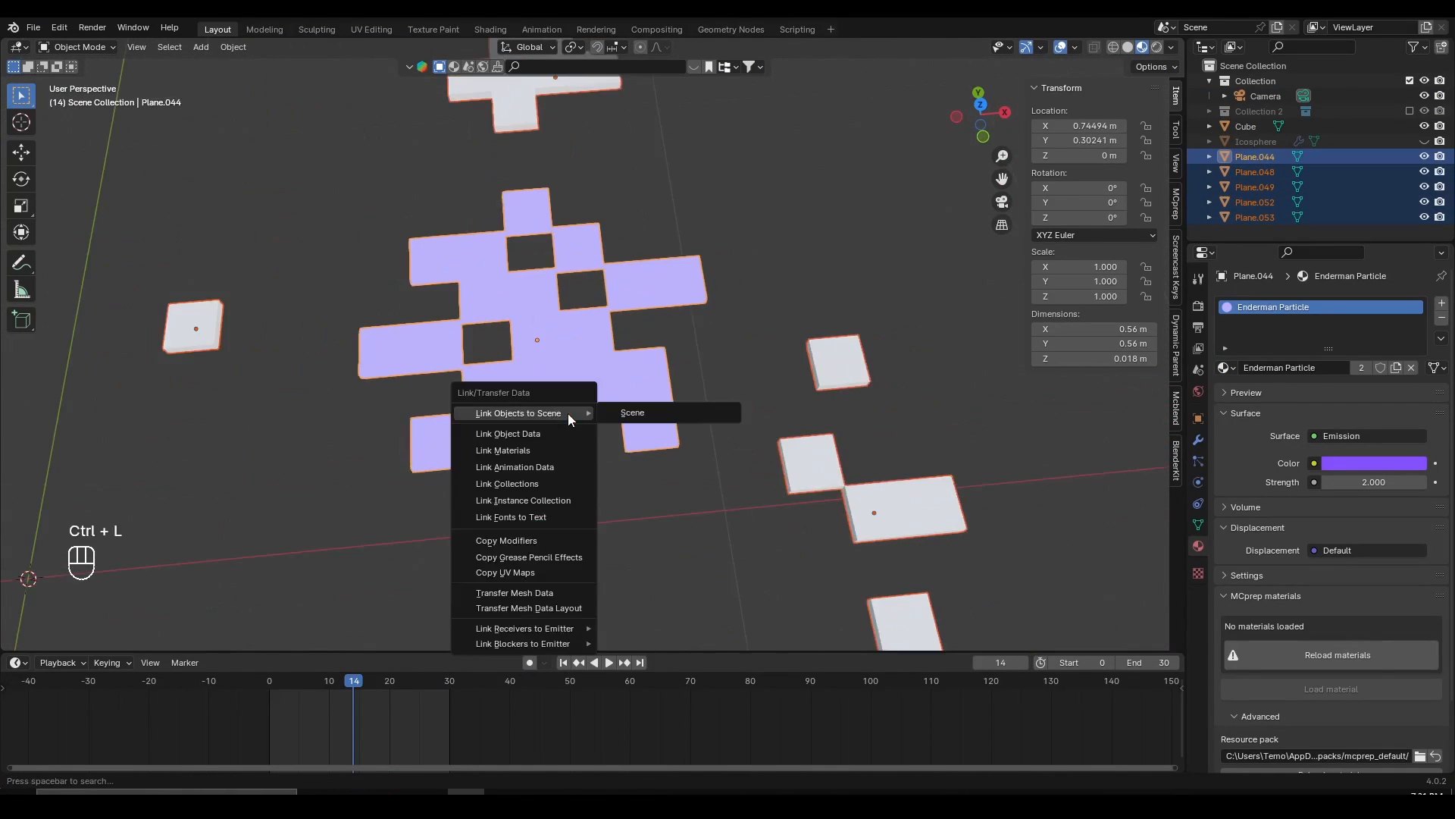
left_click(630, 412)
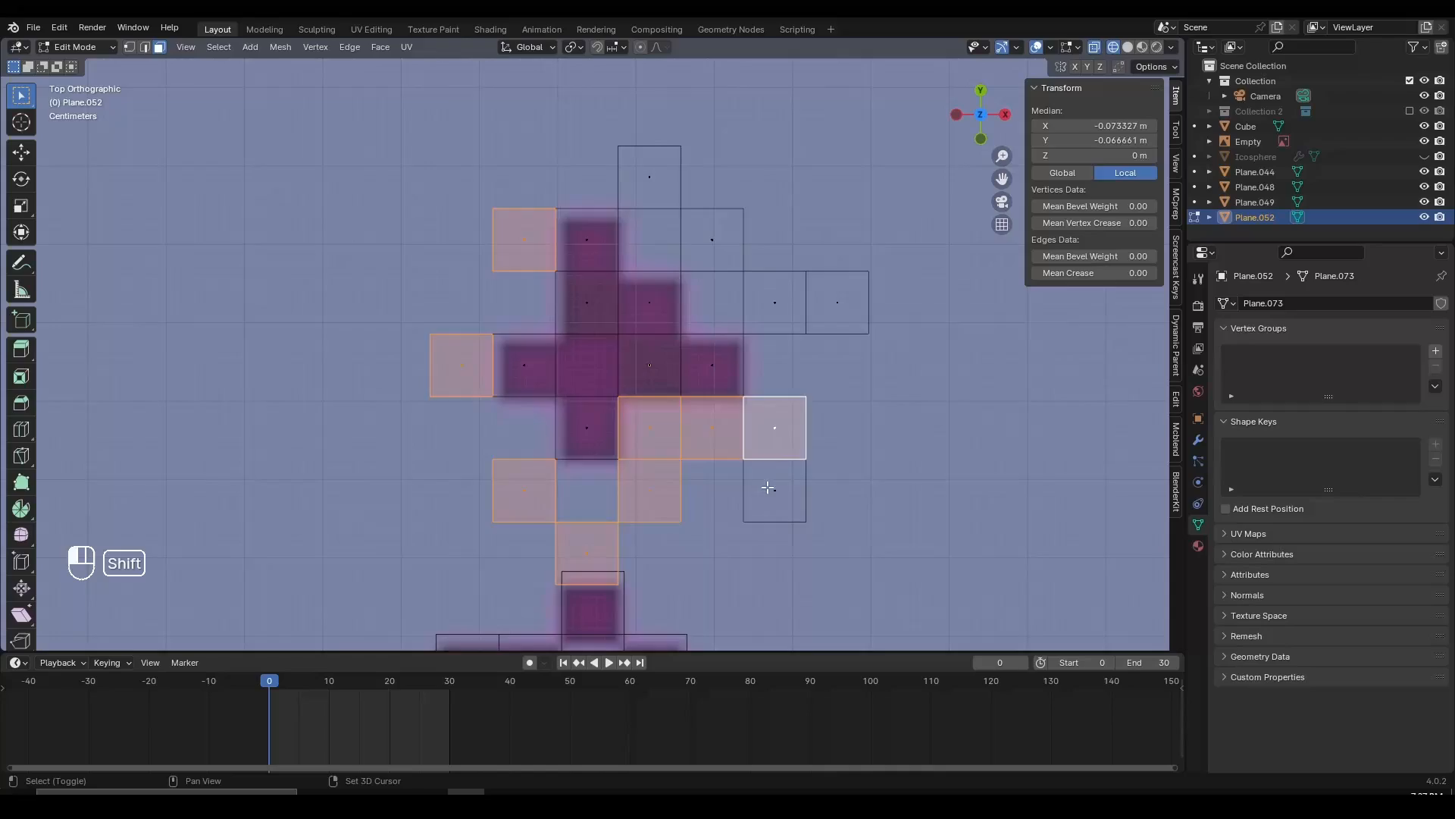
- Delete the surplus faces of Plane.052 that lie outside the purple particle shape in the reference image
left_click(768, 487, "shift")
key("x")
key("ctrl+z")
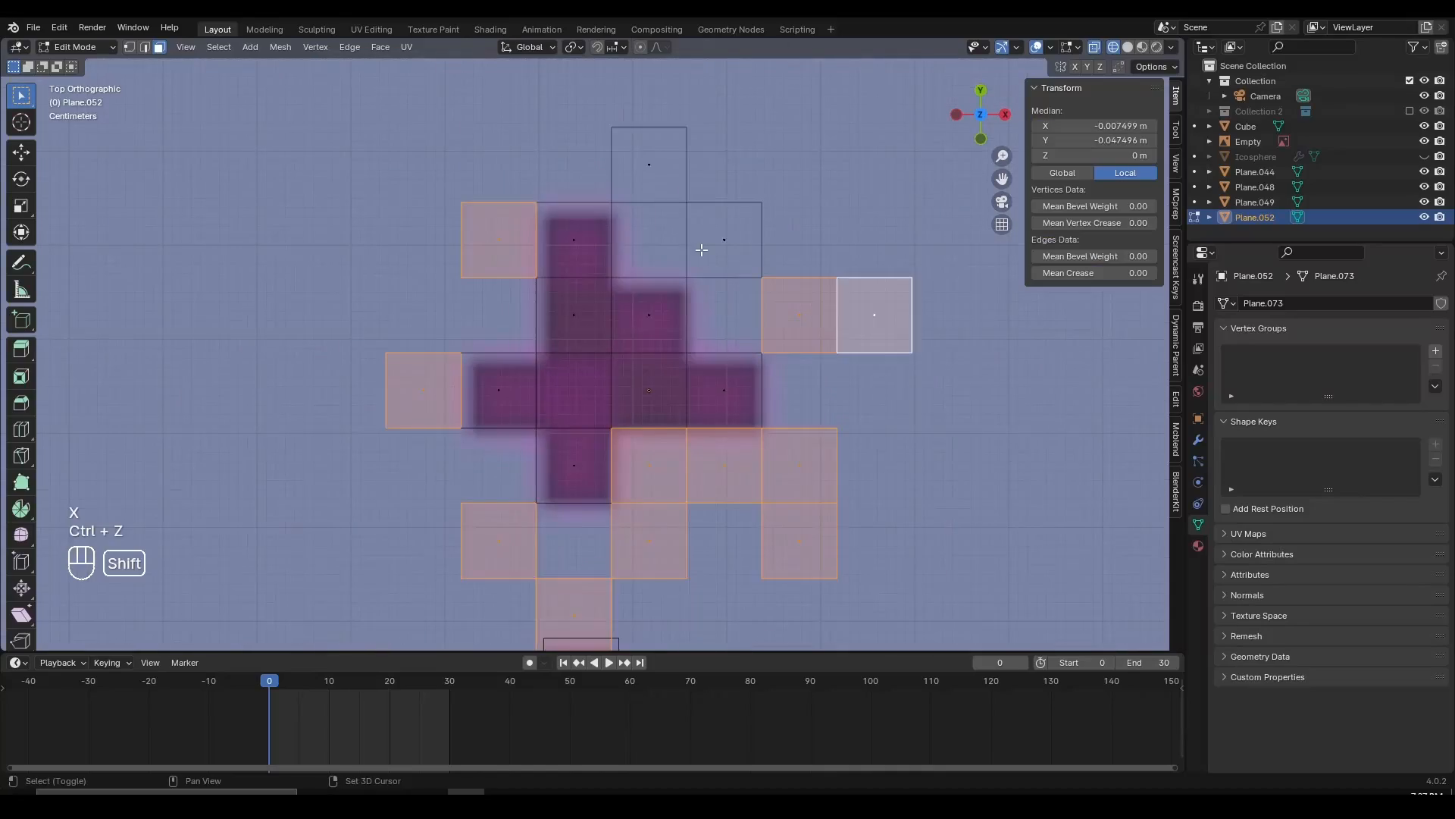
left_click(706, 249, "shift")
key("x")
key("Tab")
middle_click_drag(485, 531, 584, 394, "shift")
left_click(471, 388)
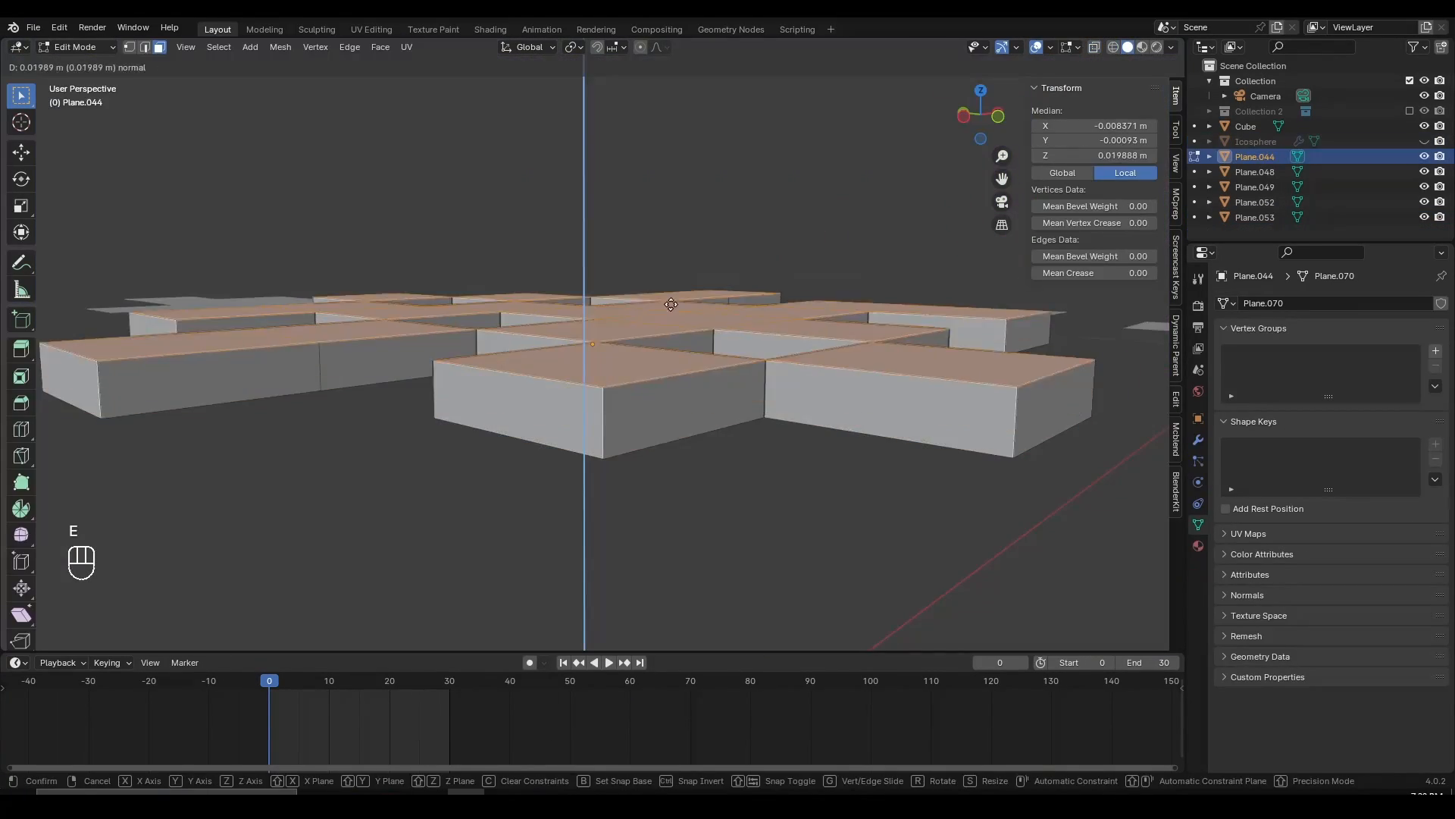
- Undo the extrusion on Plane.044 and extrude its faces upward again
key("ctrl+z")
key("Tab")
key("Tab")
key("e")
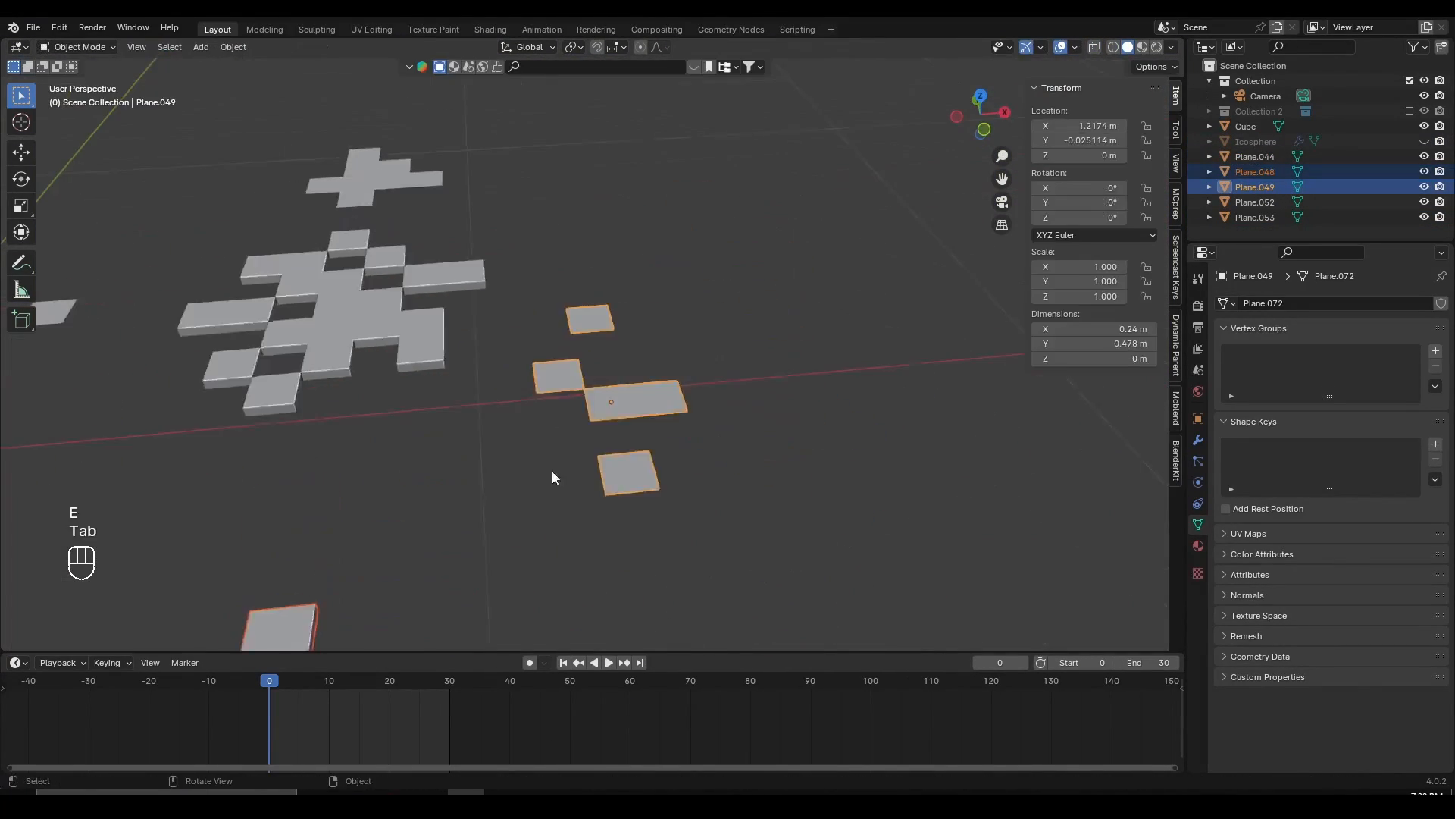
- Extrude the faces of the flat meshes Plane.048 and Plane.049, giving Plane.049 a thickness of about 0.0195 m
key("a")
middle_click_drag(552, 470, 727, 385)
key("Tab")
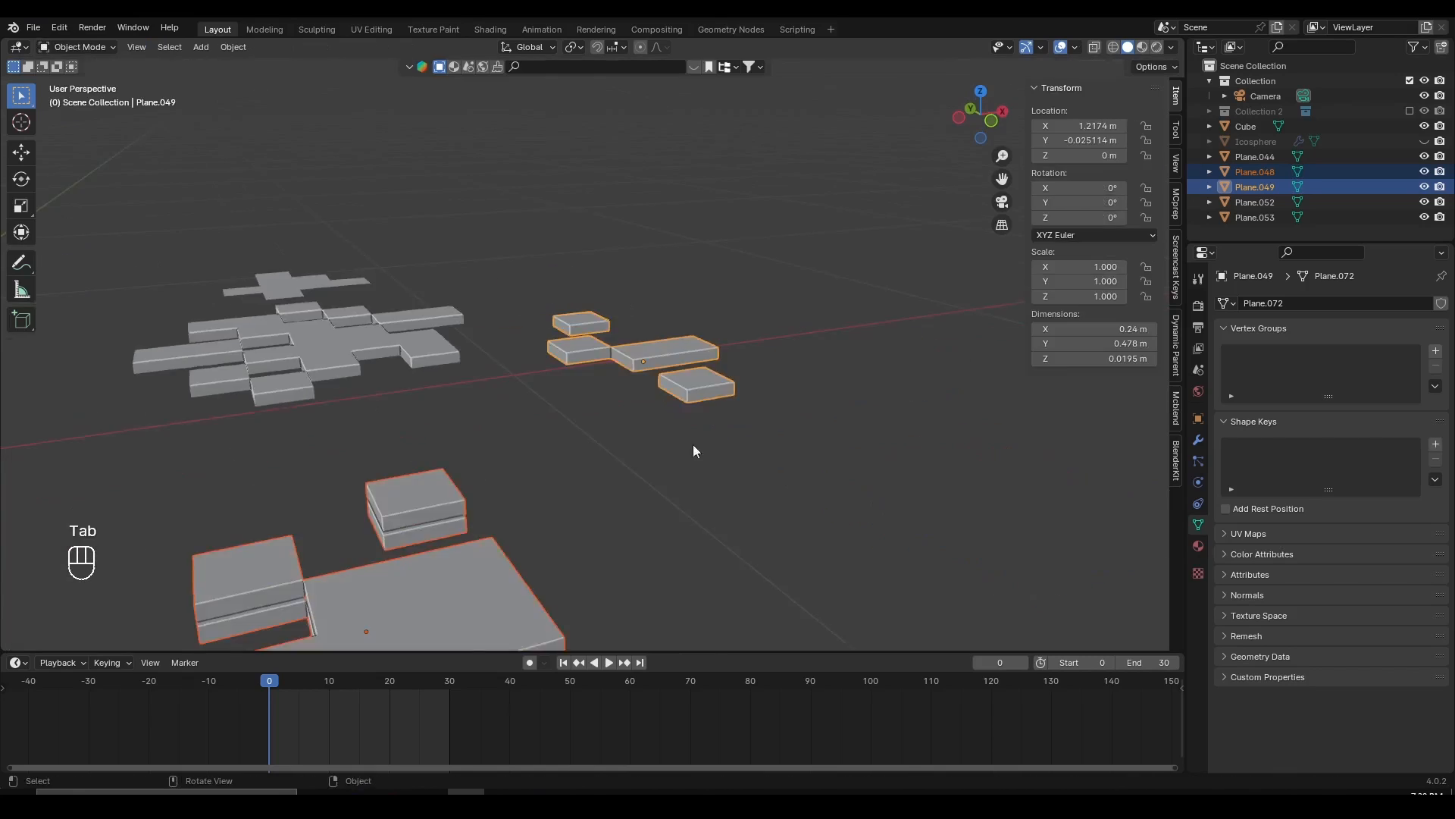
key("Tab")
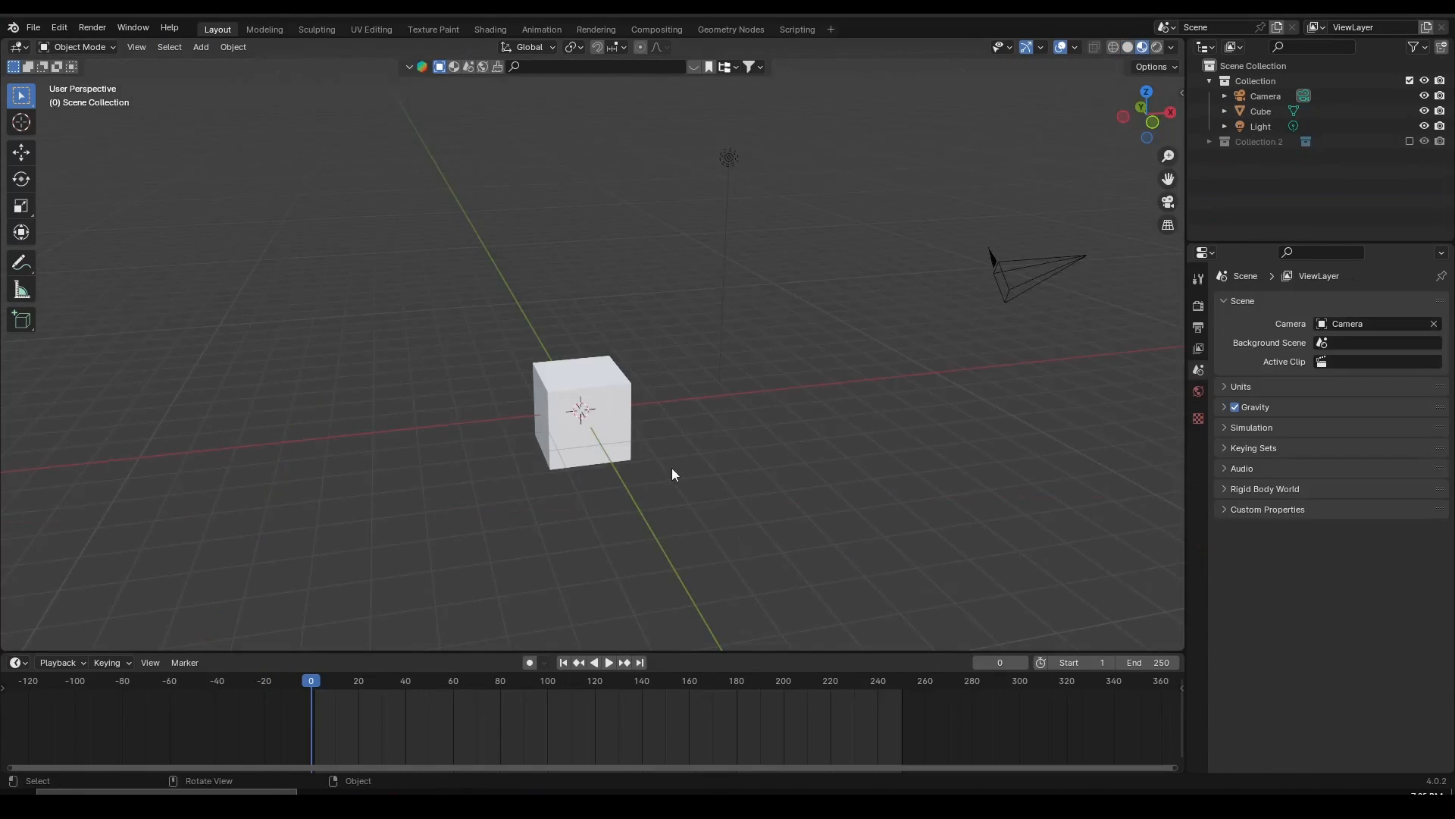
middle_click_drag(606, 470, 669, 338, "shift")
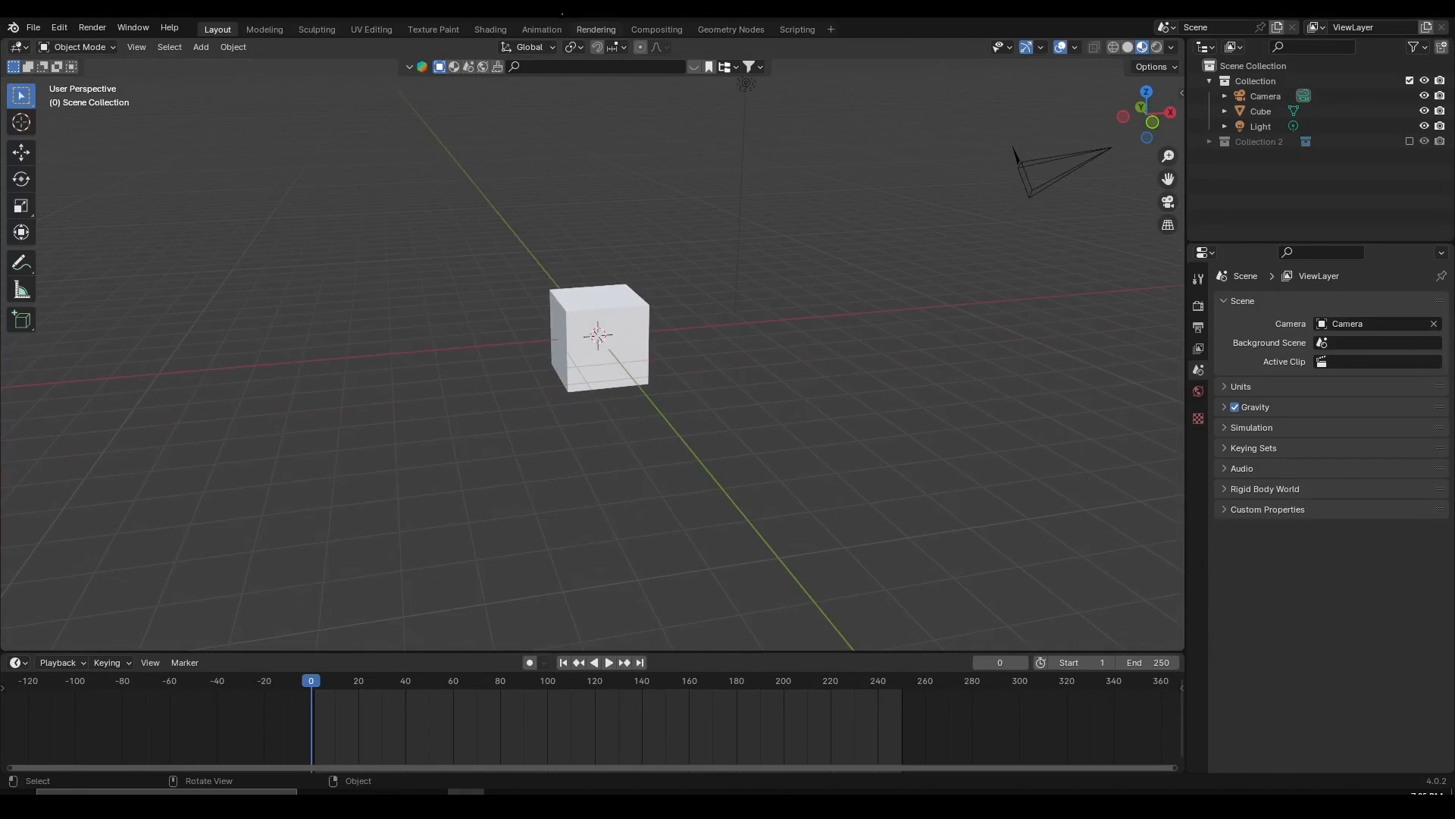
middle_click_drag(665, 350, 753, 353)
scroll(644, 359, "up", 3)
scroll(623, 366, "down", 3)
middle_click_drag(742, 412, 620, 474, "shift")
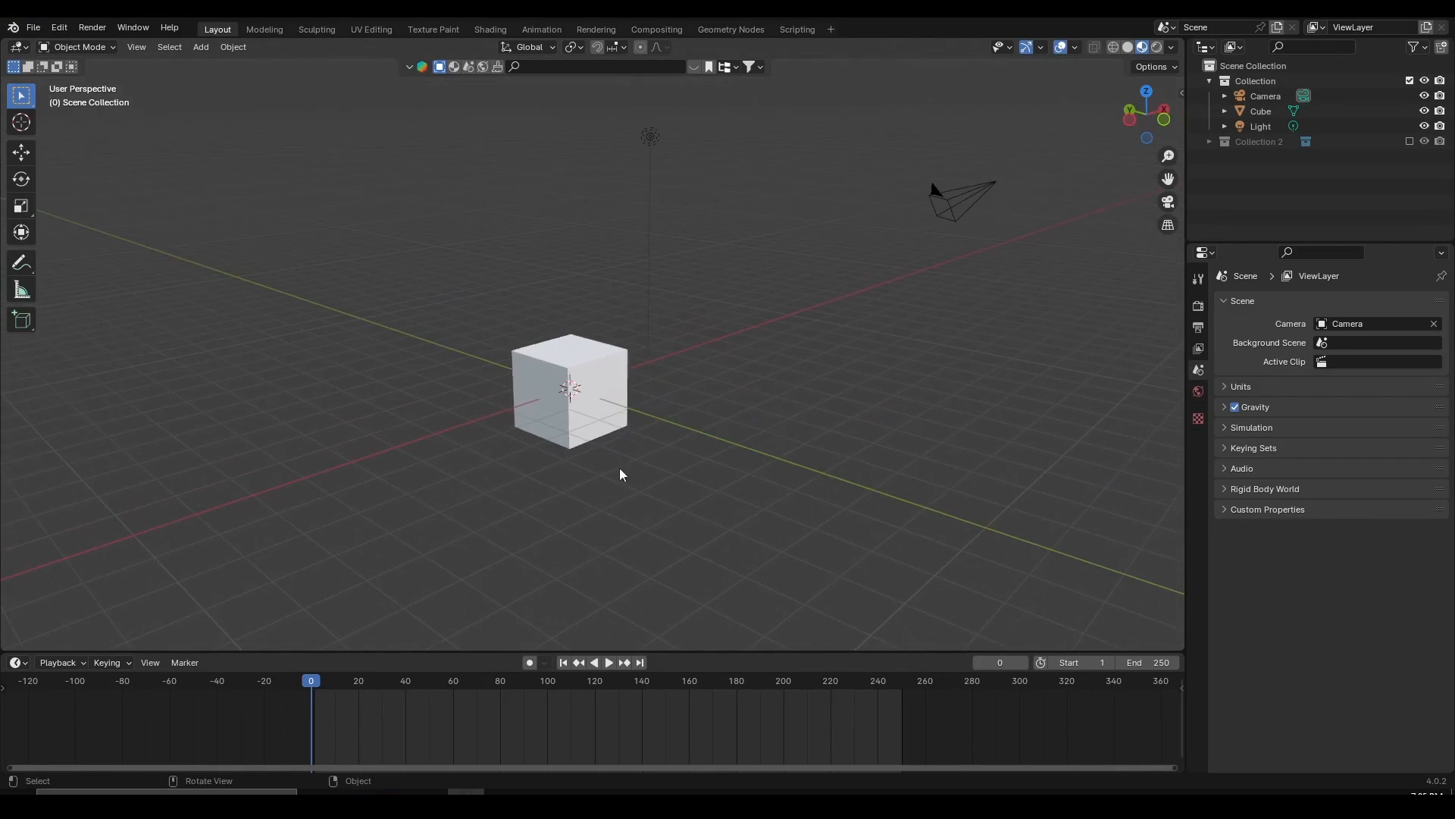
scroll(590, 357, "up", 3)
scroll(592, 360, "down", 3)
middle_click_drag(621, 394, 603, 406)
scroll(604, 406, "up", 3)
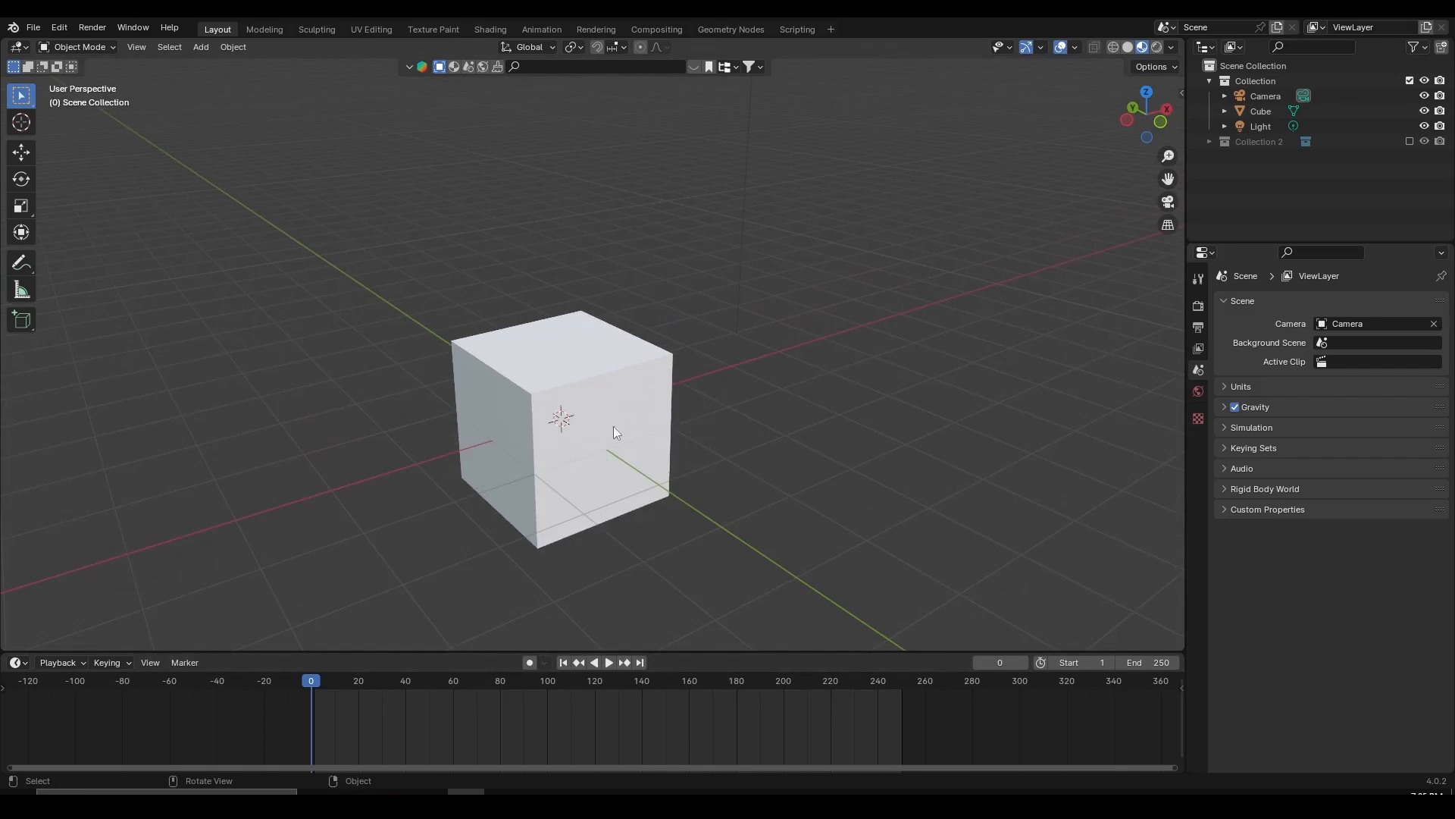
middle_click_drag(504, 723, 477, 724)
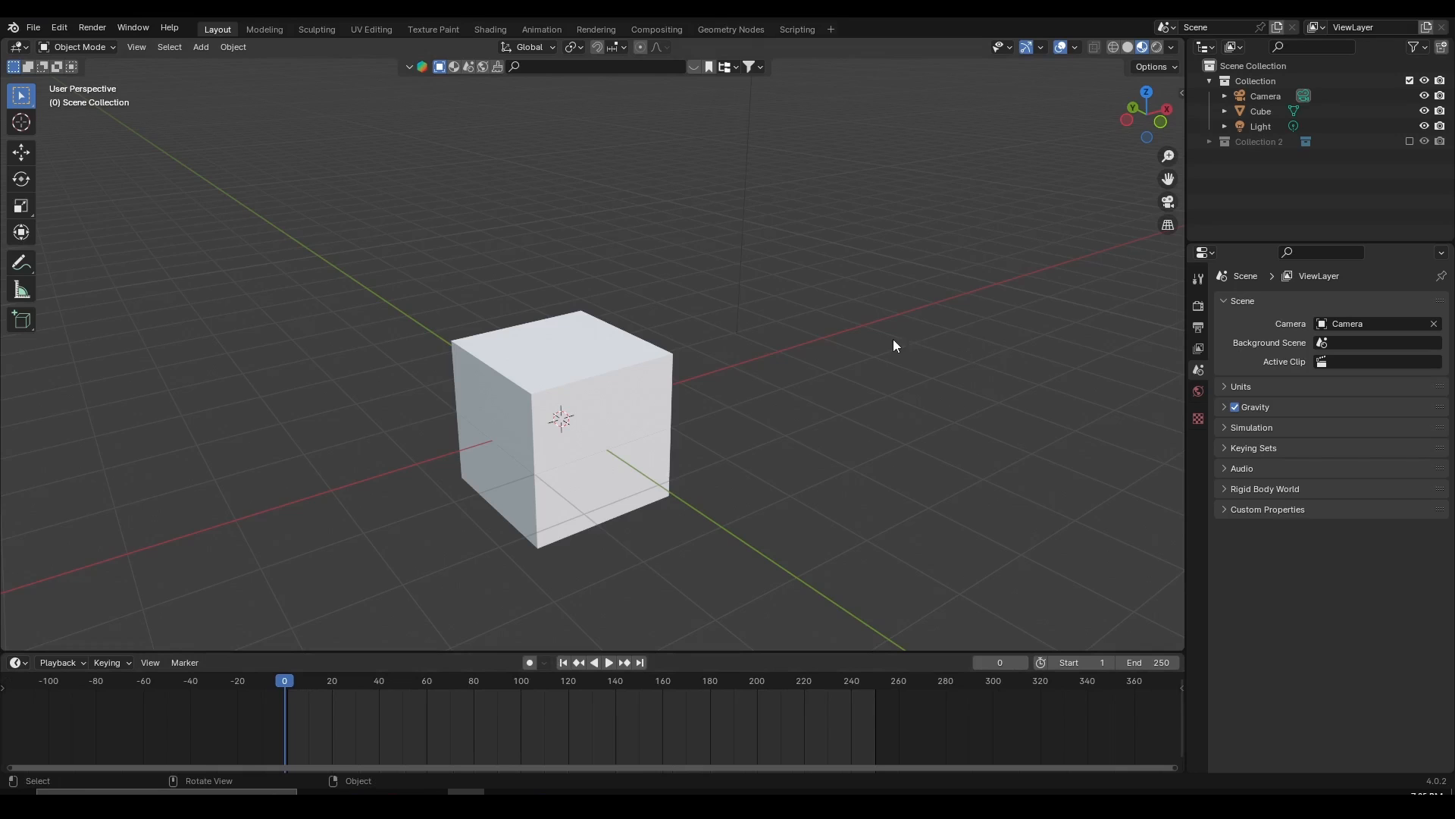
middle_click_drag(862, 356, 717, 317)
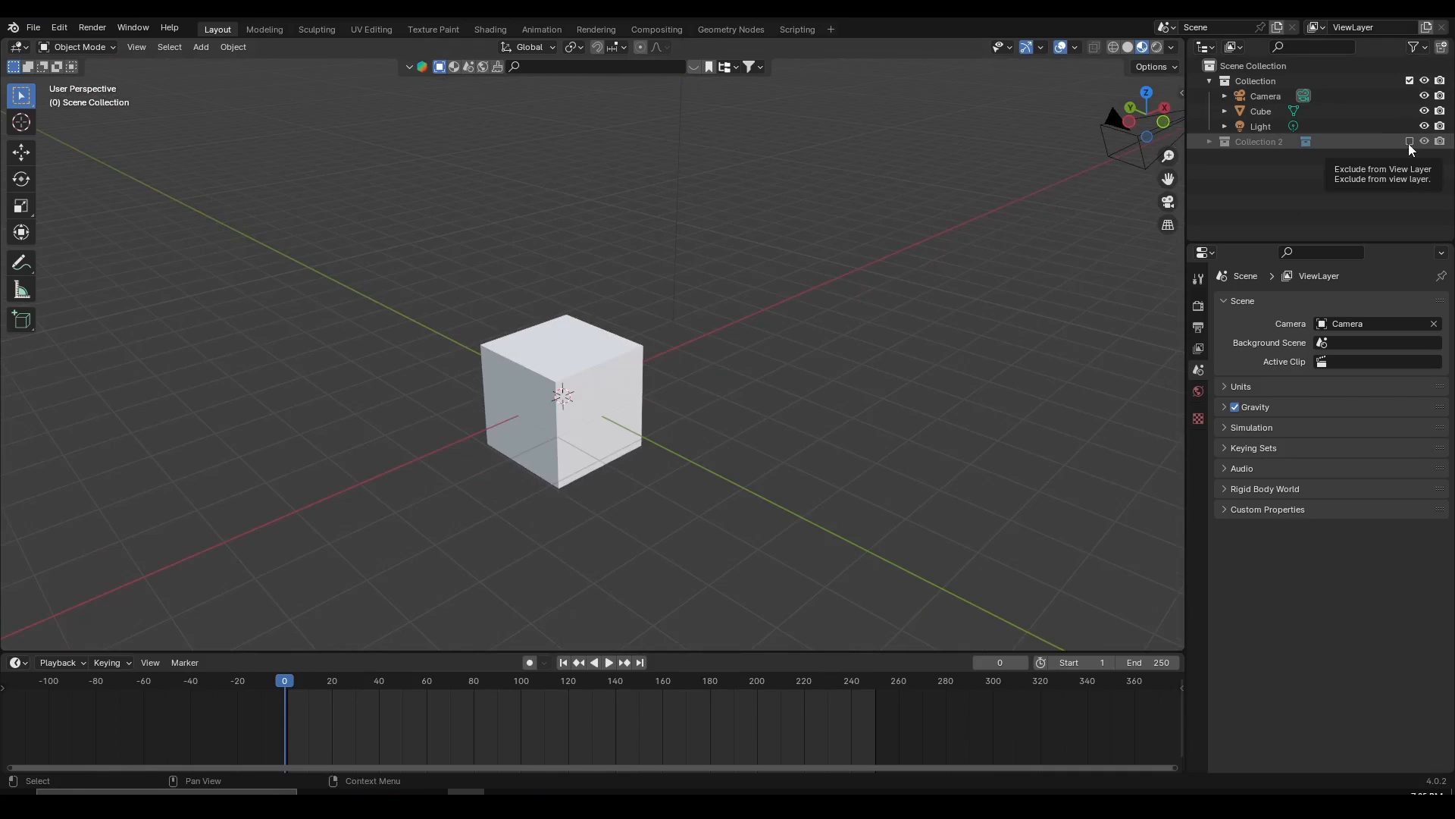
scroll(583, 415, "down", 4)
scroll(569, 408, "up", 4)
middle_click_drag(569, 407, 602, 403)
- Delete the default cube and the light from the scene
left_click(586, 410)
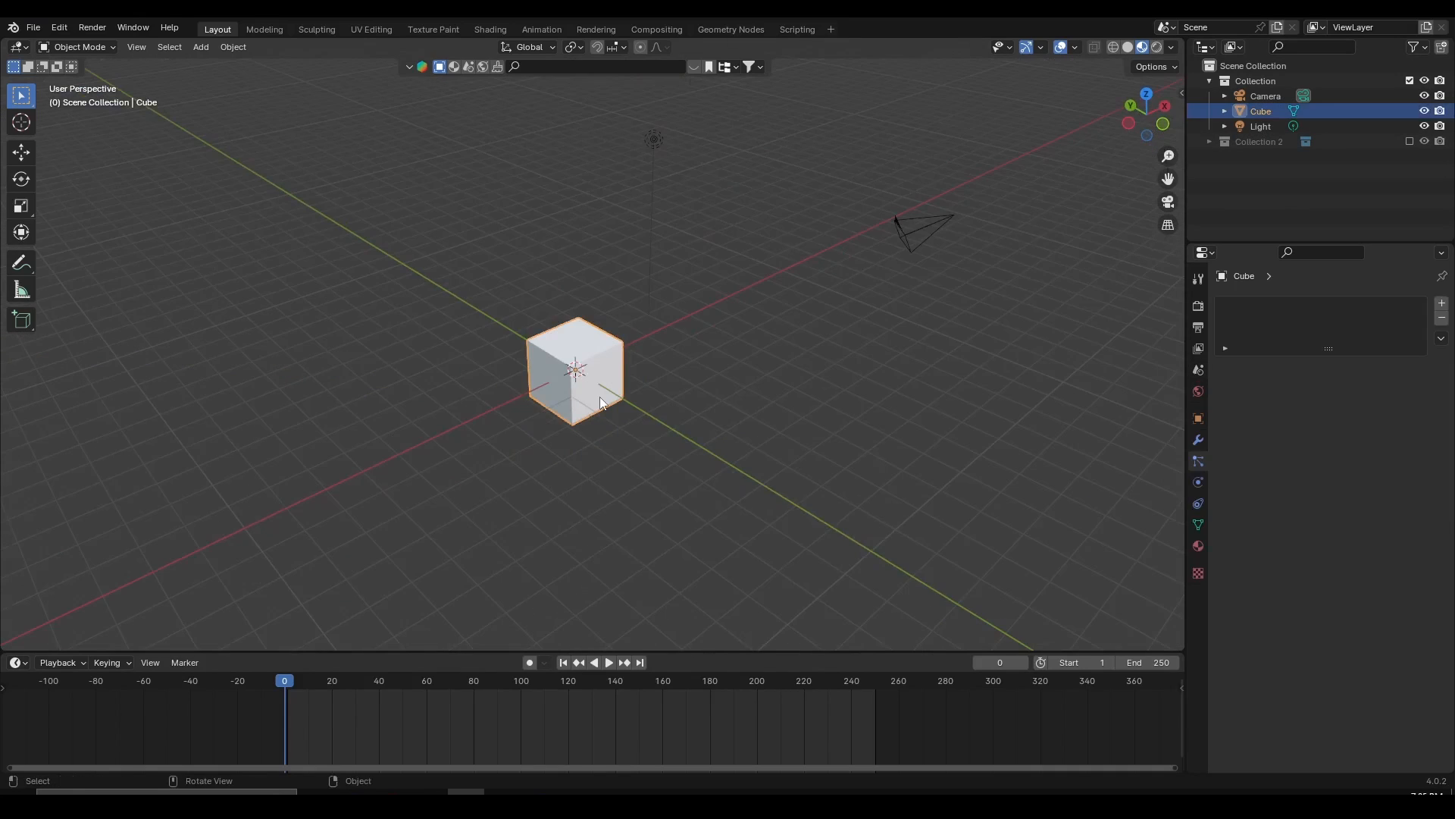
key("Delete")
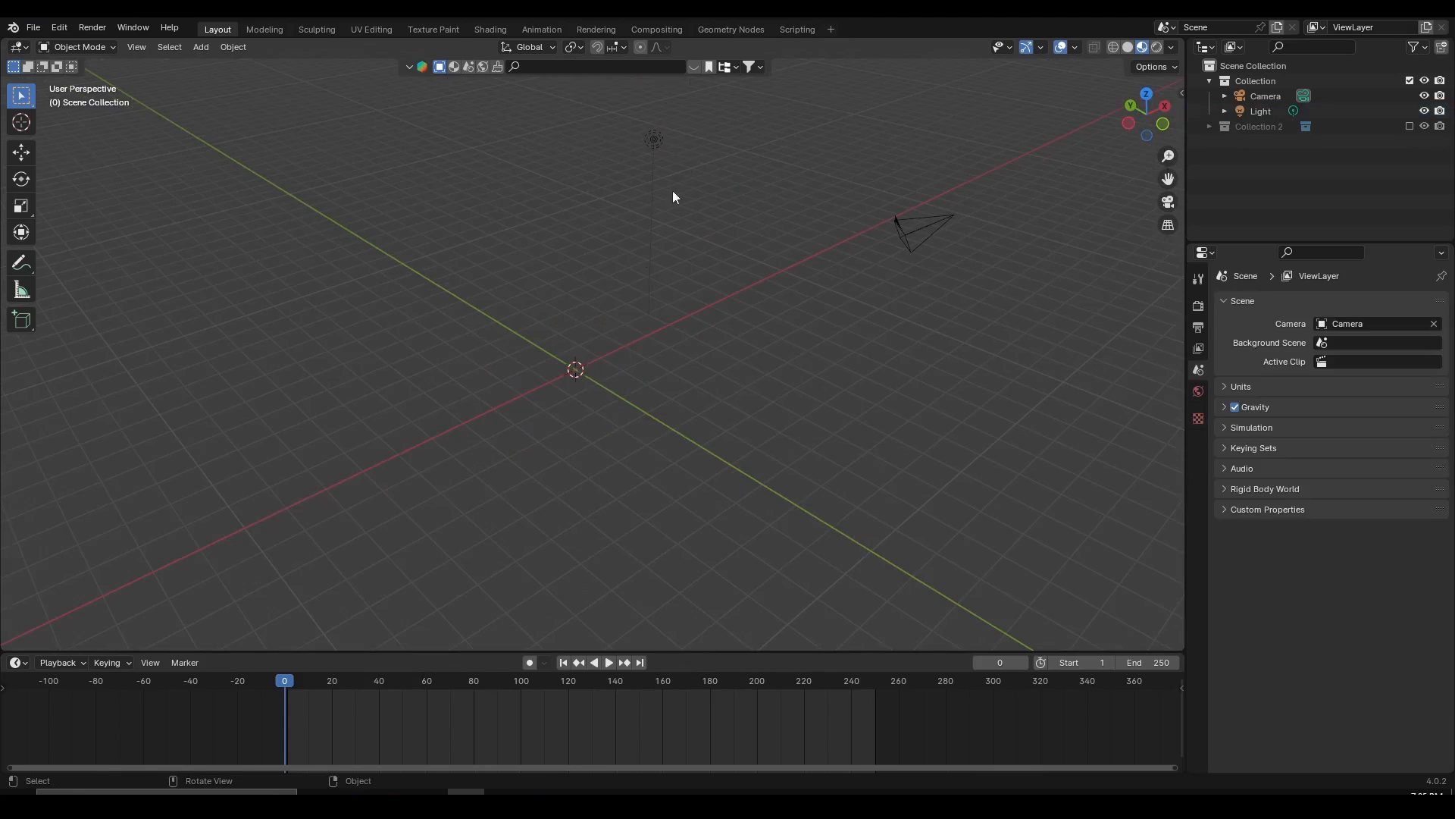
left_click(652, 142)
key("x")
left_click(649, 147)
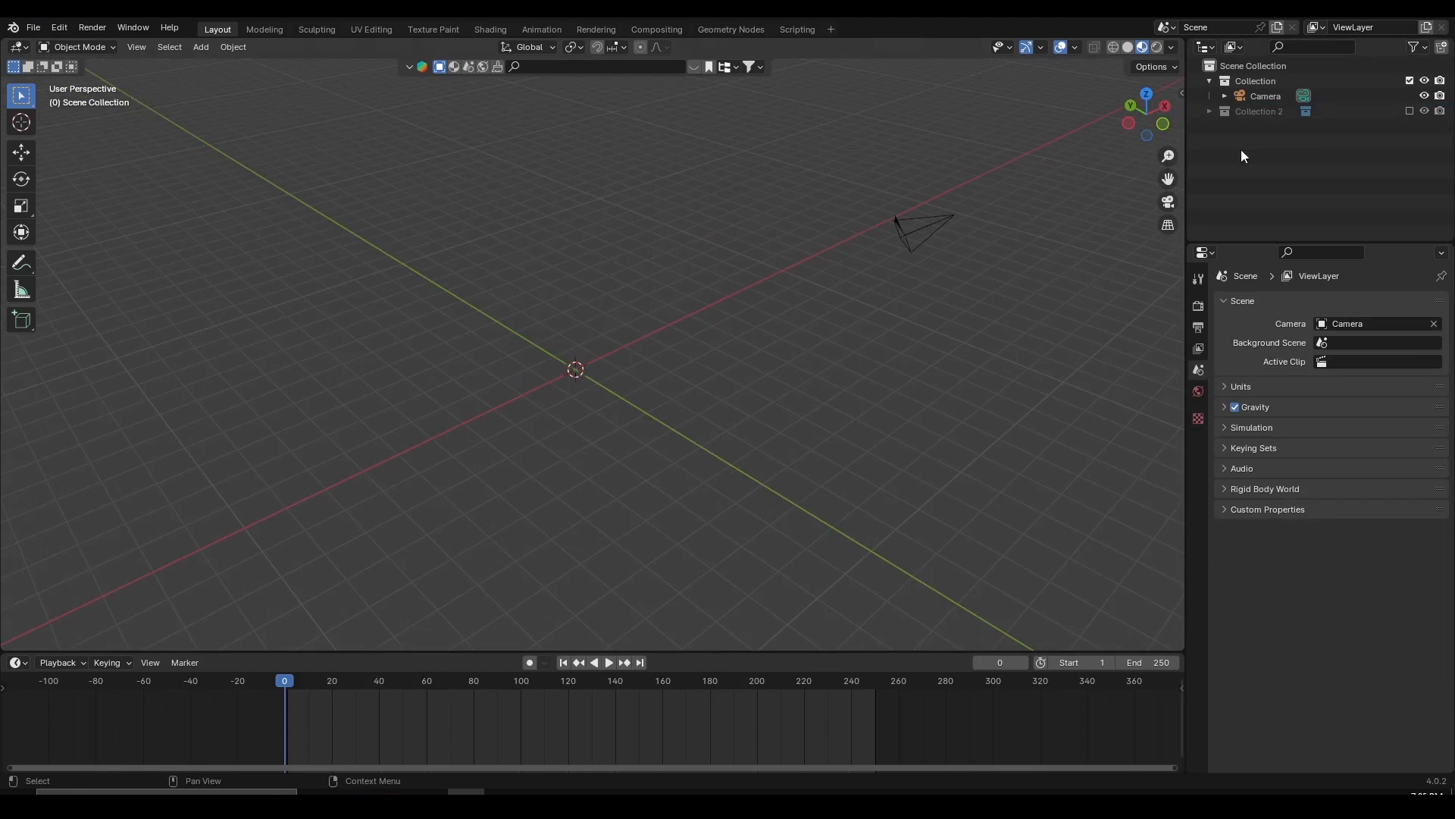
- Include Collection 2 in the view layer to bring the character rig into the scene
left_click(1410, 111)
scroll(667, 411, "up", 3)
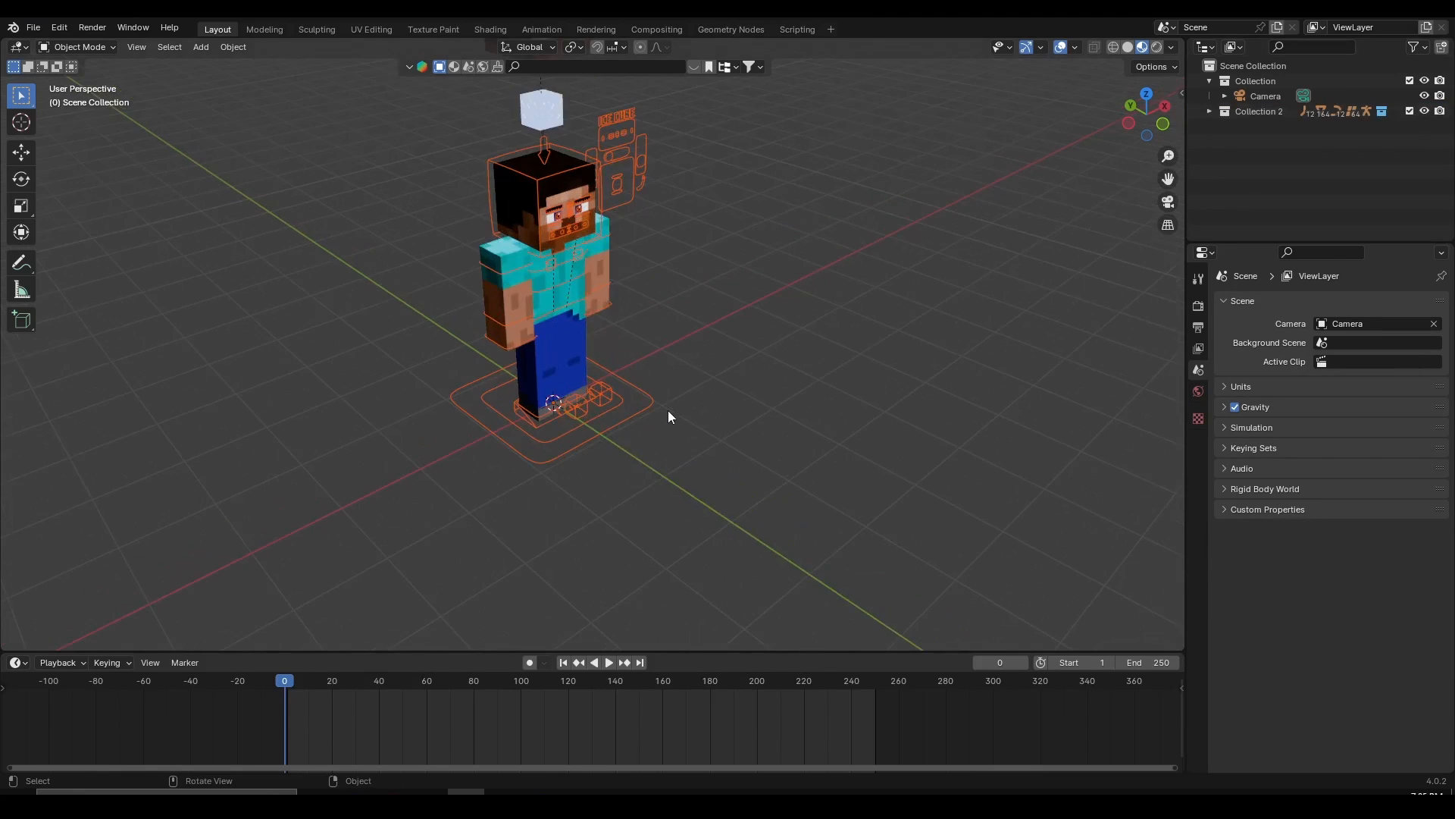
mouse_move(667, 411)
middle_mouse_down()
mouse_move(651, 383)
mouse_move(624, 455)
mouse_move(653, 481)
mouse_move(633, 539)
mouse_move(629, 488)
mouse_move(656, 421)
middle_mouse_up()
scroll(629, 488, "up", 7)
scroll(625, 486, "down", 4)
middle_click_drag(656, 422, 741, 442)
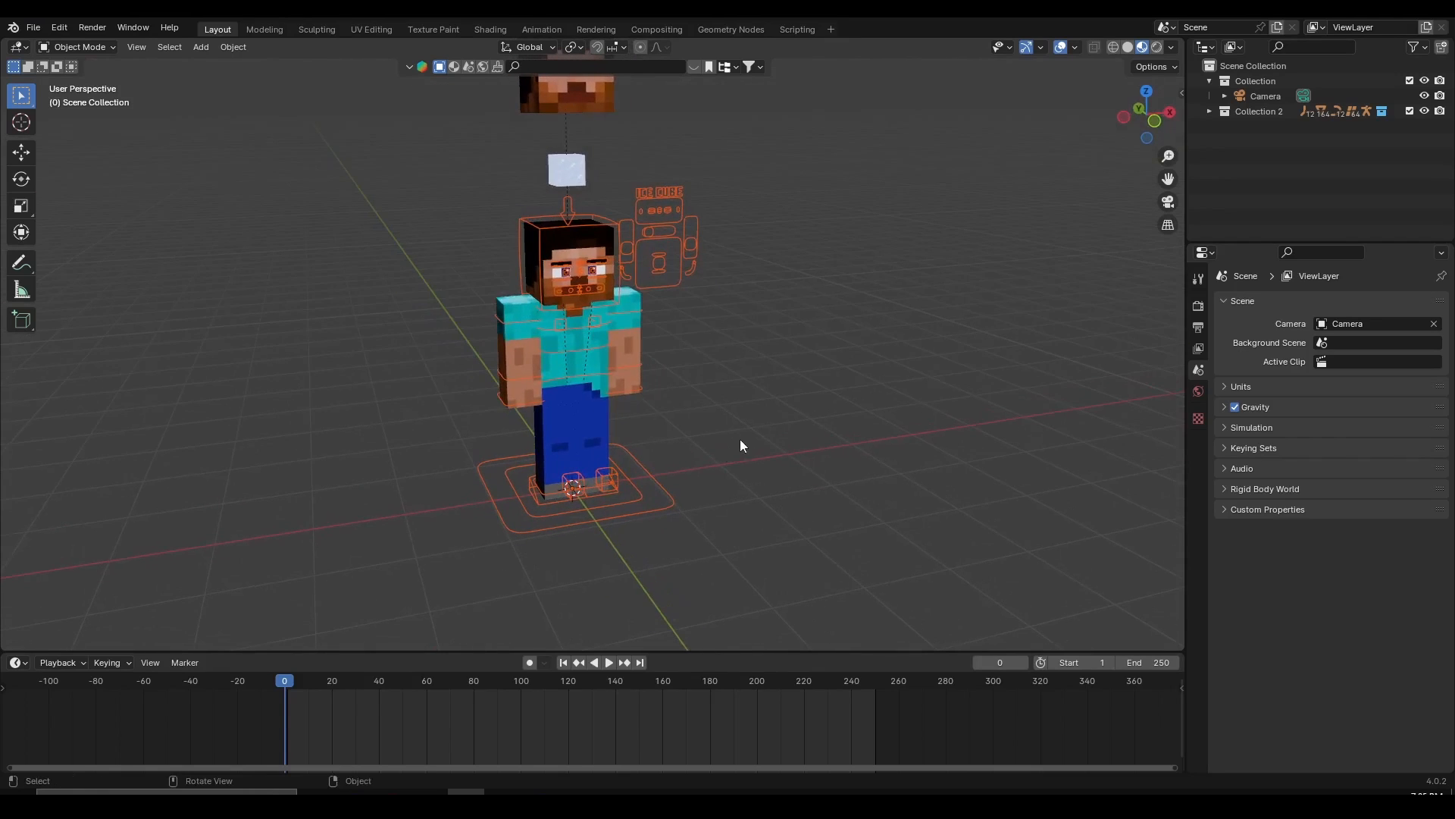
- Enable the Screencast Keys display and collapse its settings
key("n")
left_click(1176, 216)
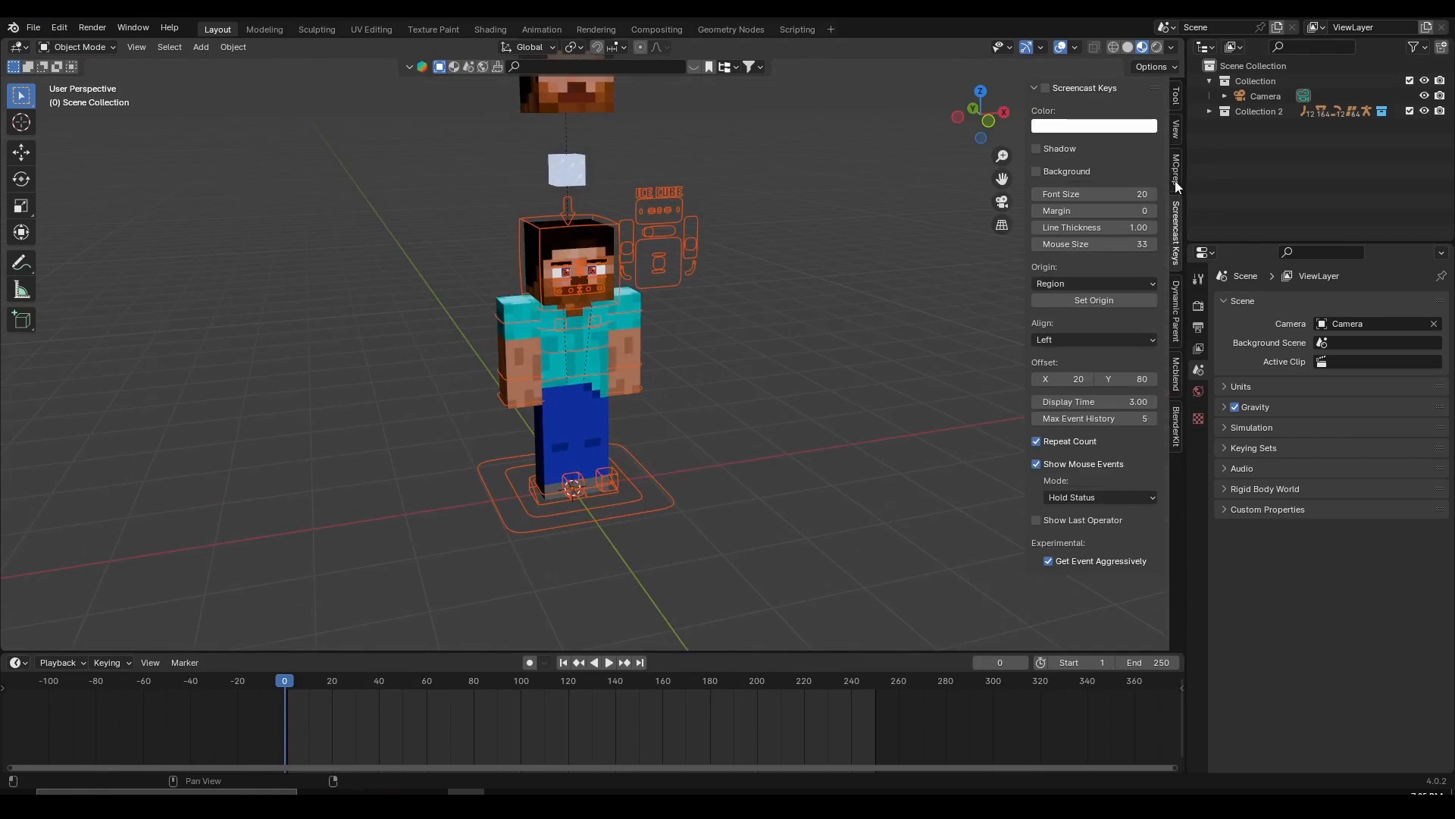
left_click(1037, 89)
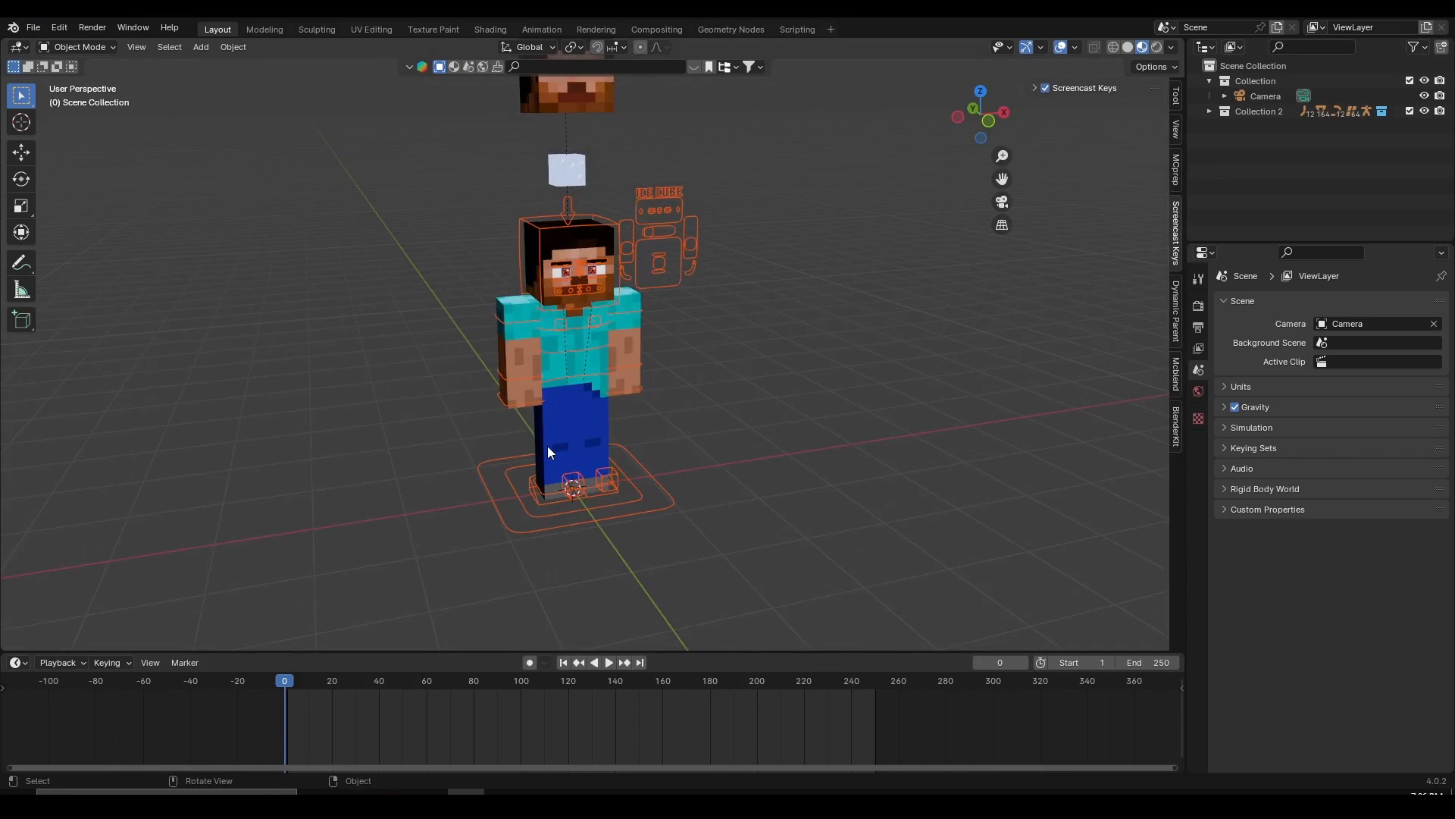
- Select the character's Ice Cube armature and switch it to Pose Mode
middle_click_drag(491, 711, 639, 701)
scroll(639, 698, "up", 5)
middle_click_drag(710, 515, 698, 512)
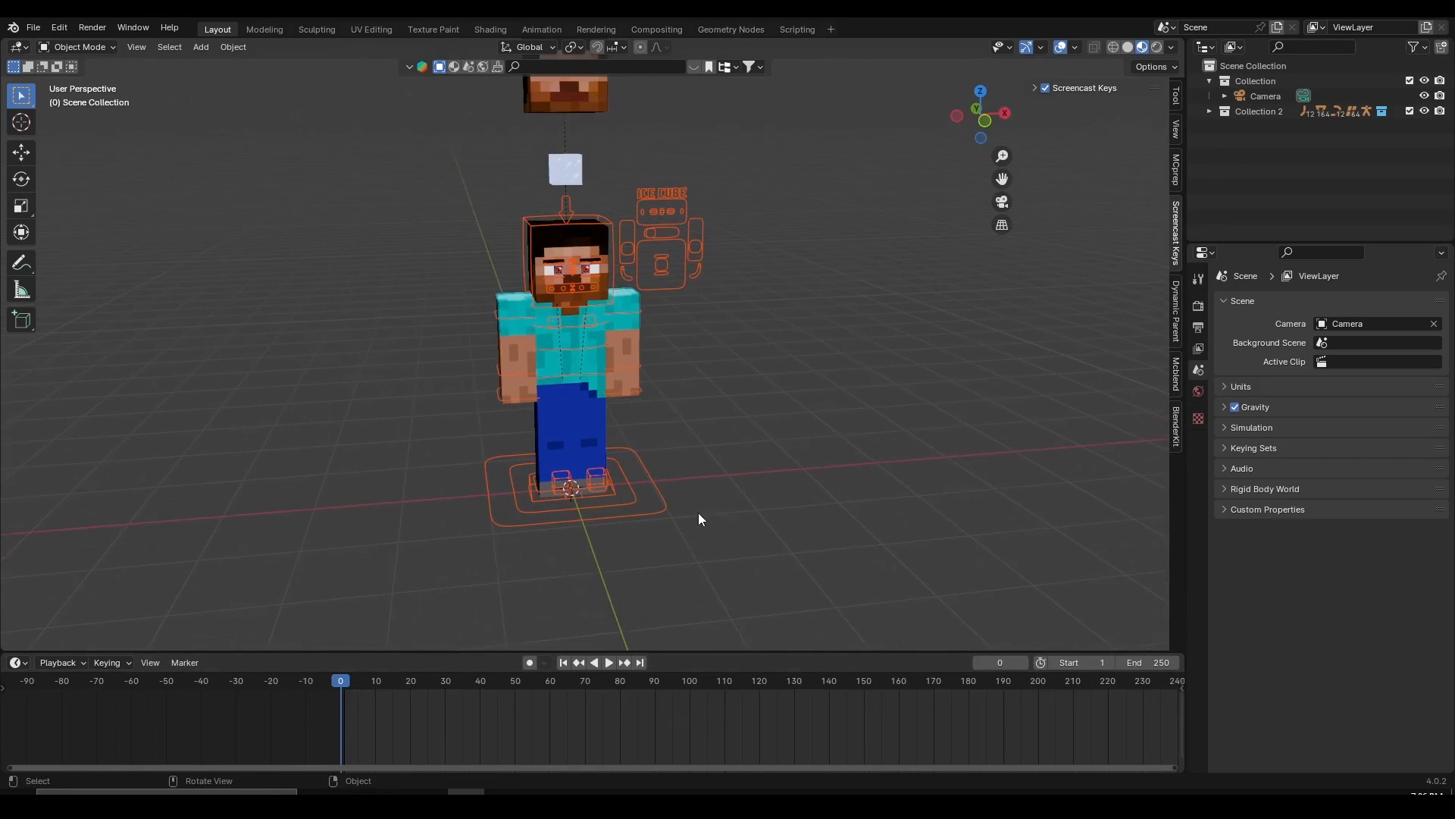
middle_click_drag(694, 302, 714, 409, "shift")
key("ctrl+Tab")
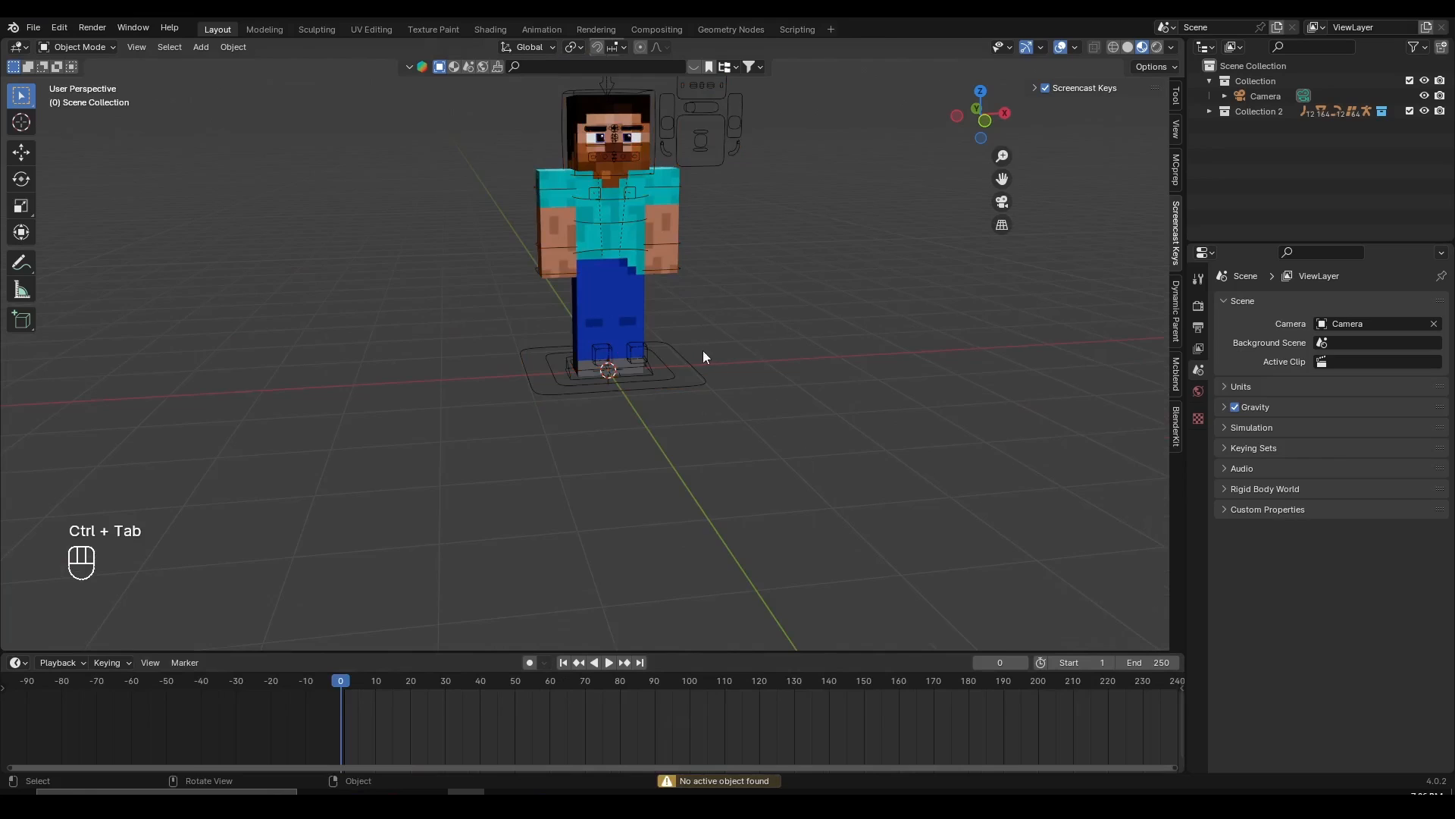
left_click(684, 365)
key("ctrl+Tab")
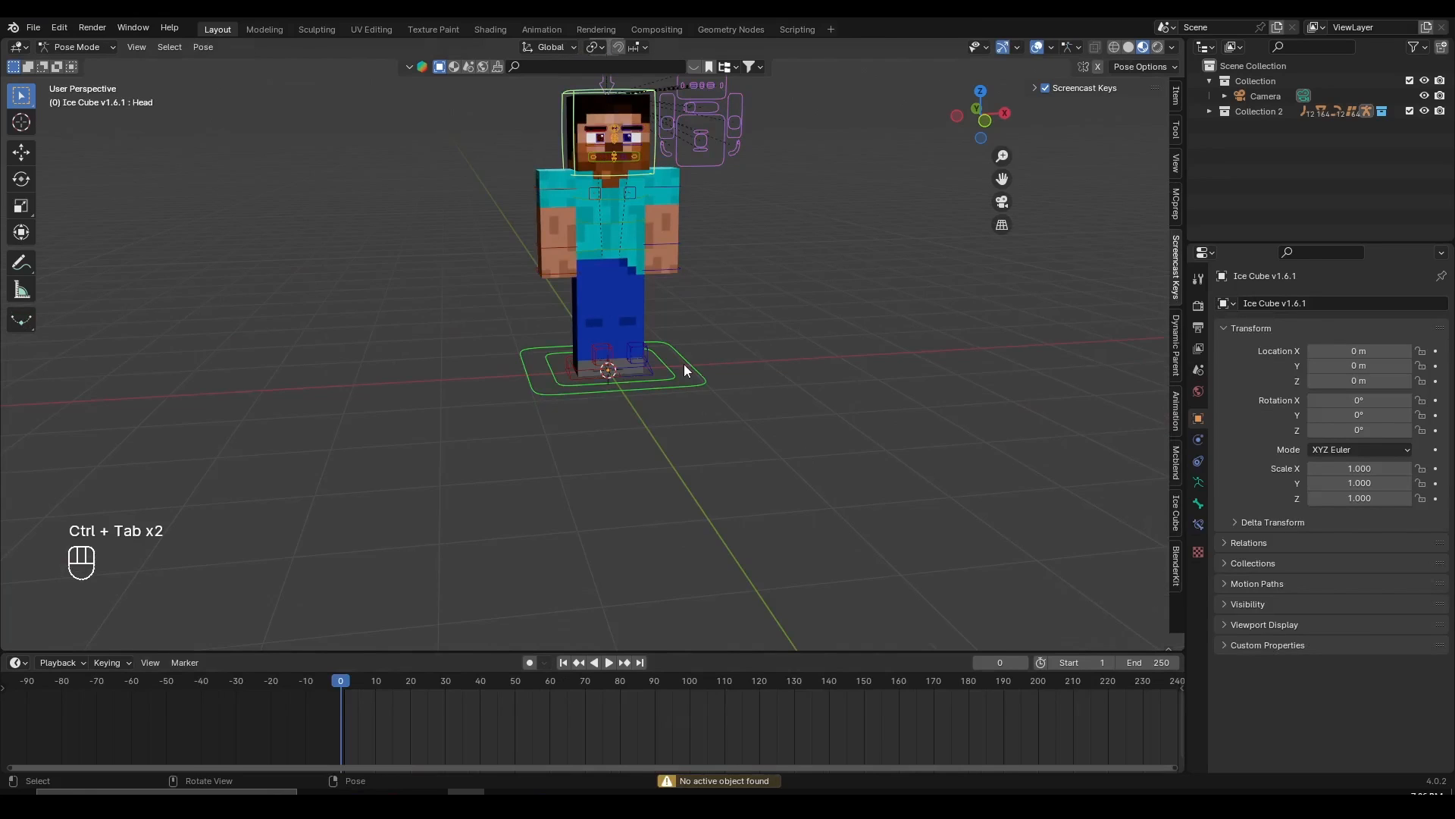
- Set the animation's start frame to 0, turn on auto keying and return the playhead to frame 0
left_click(1053, 663)
scroll(1008, 629, "up", 4)
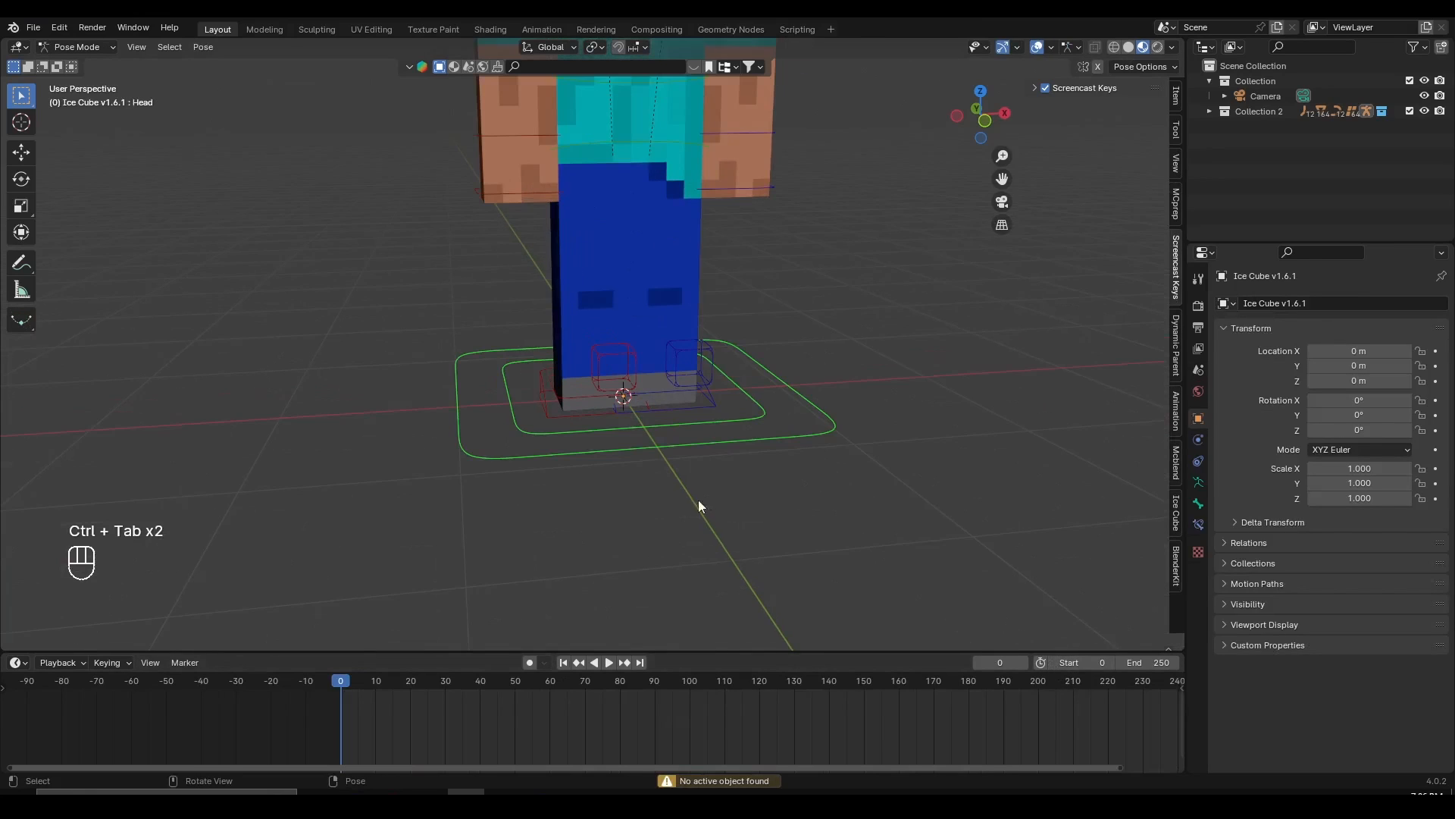
left_click(529, 676)
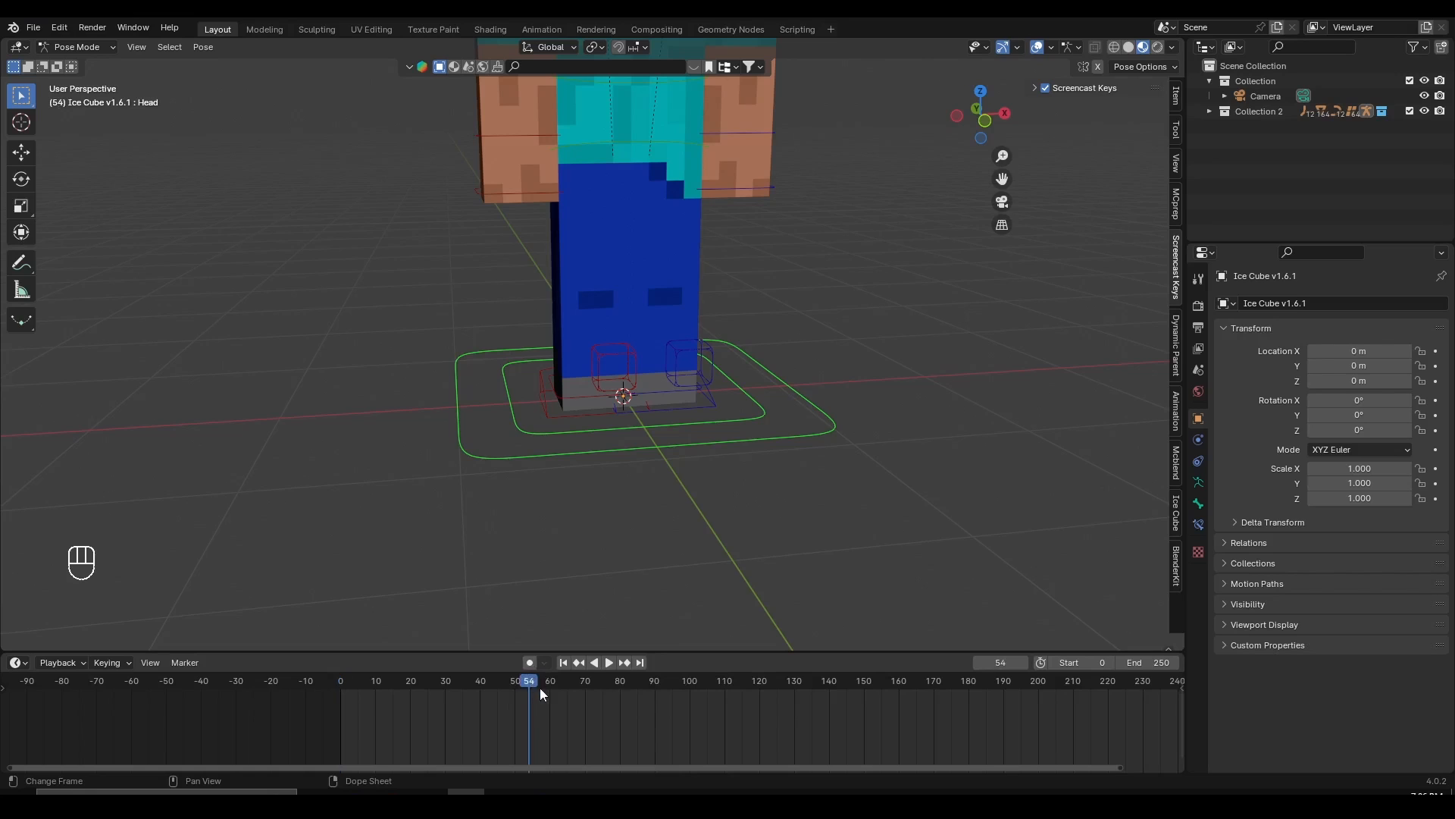
key("shift+Left")
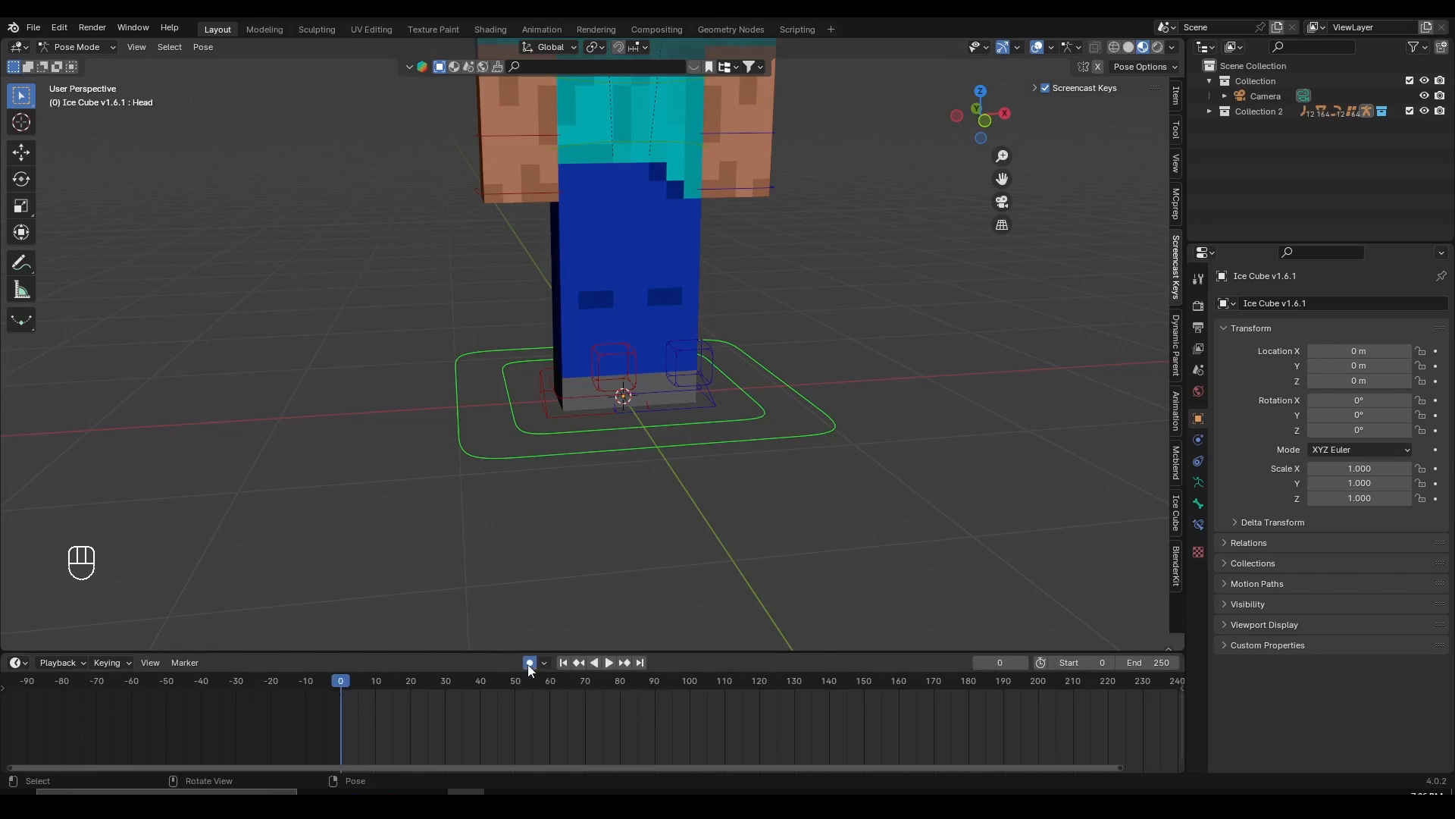
- Select the rig's outer Root control at the feet and insert a Location keyframe at frame 0
middle_click_drag(701, 522, 691, 532)
middle_click_drag(770, 459, 684, 477, "shift")
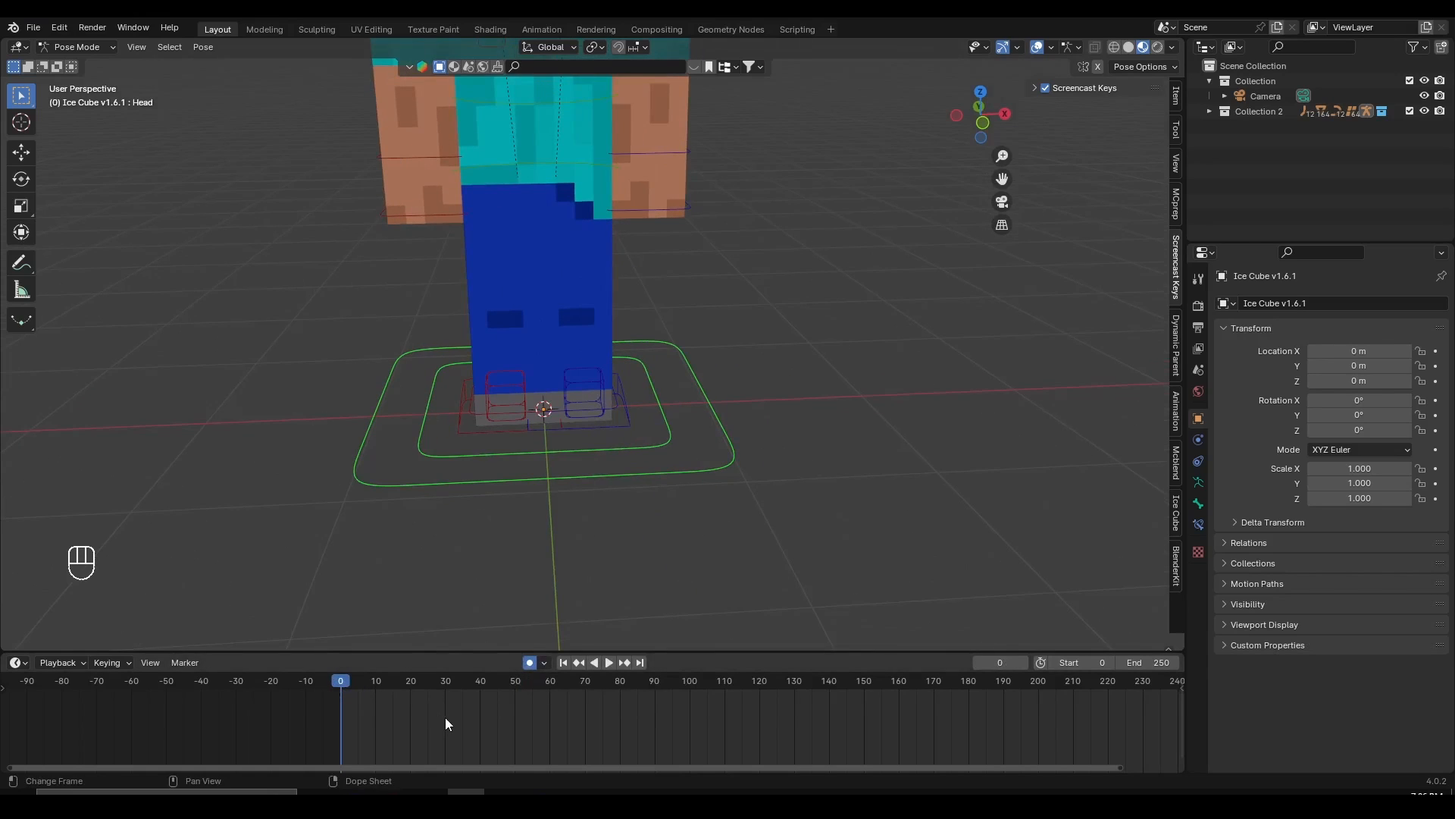
left_click(718, 471)
key("g")
right_click(729, 448)
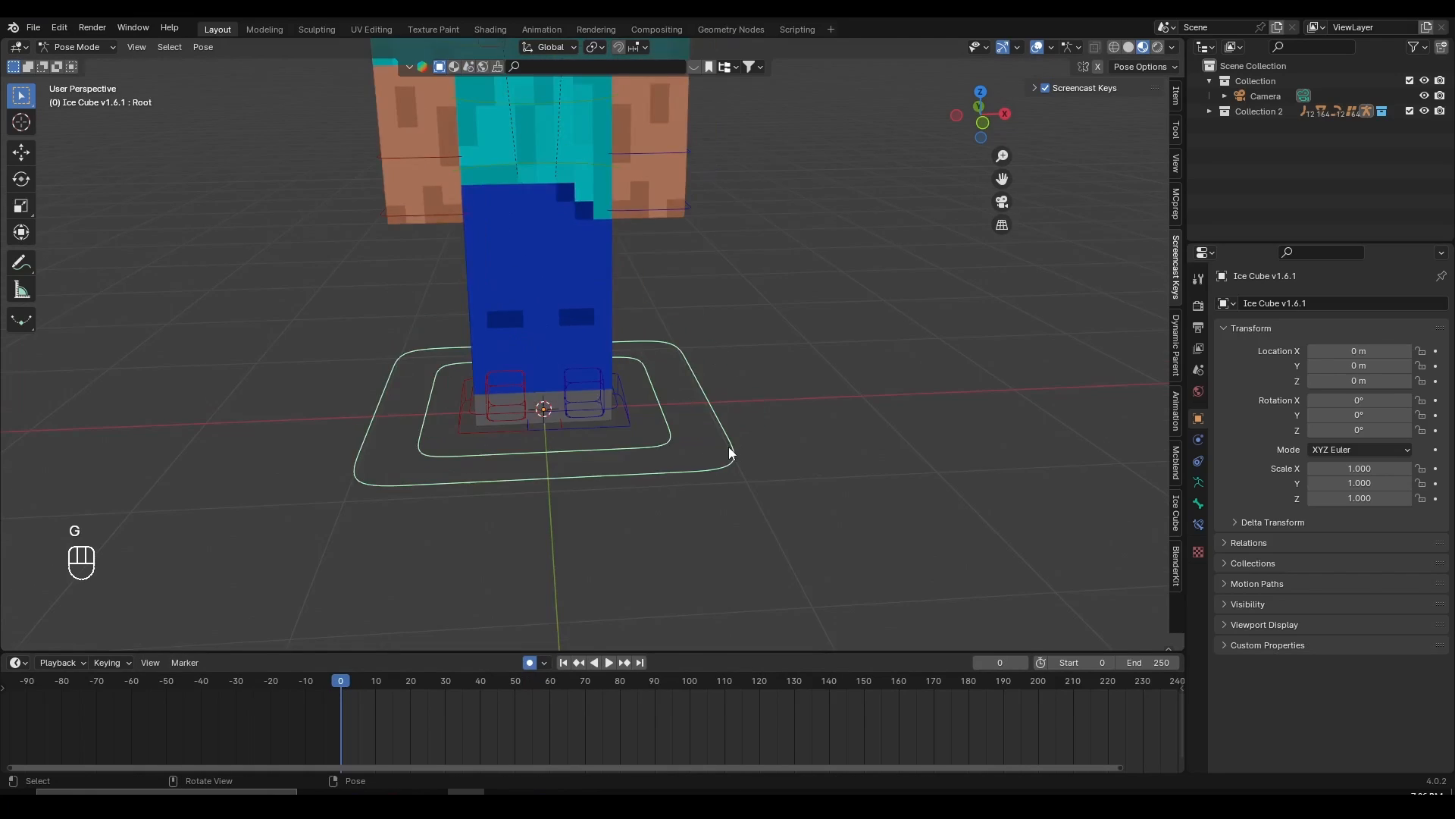
key("i")
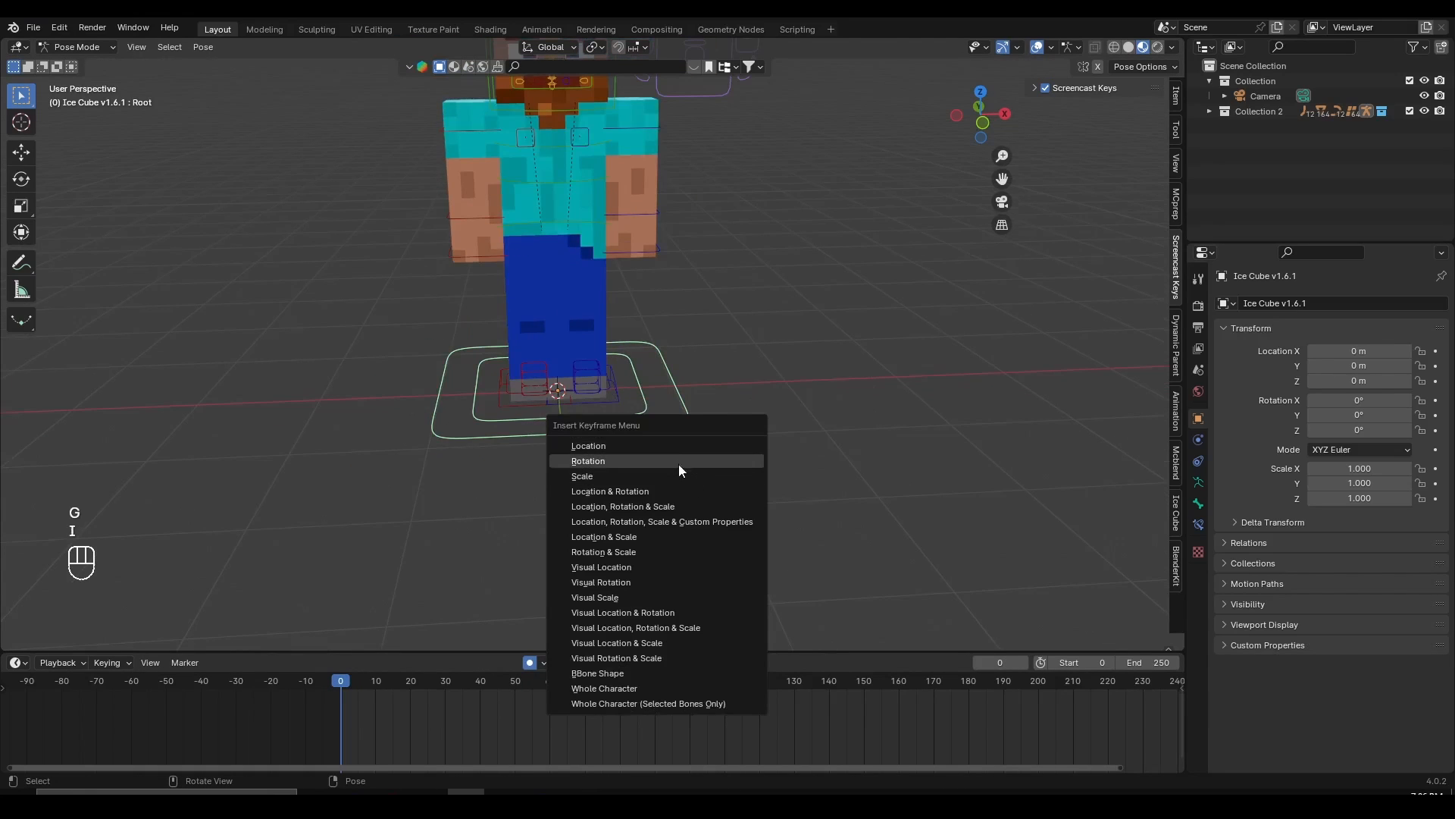
left_click(666, 445)
- At frame 1, move the Root control 13 m along the X axis and insert a Location keyframe
scroll(544, 735, "up", 2)
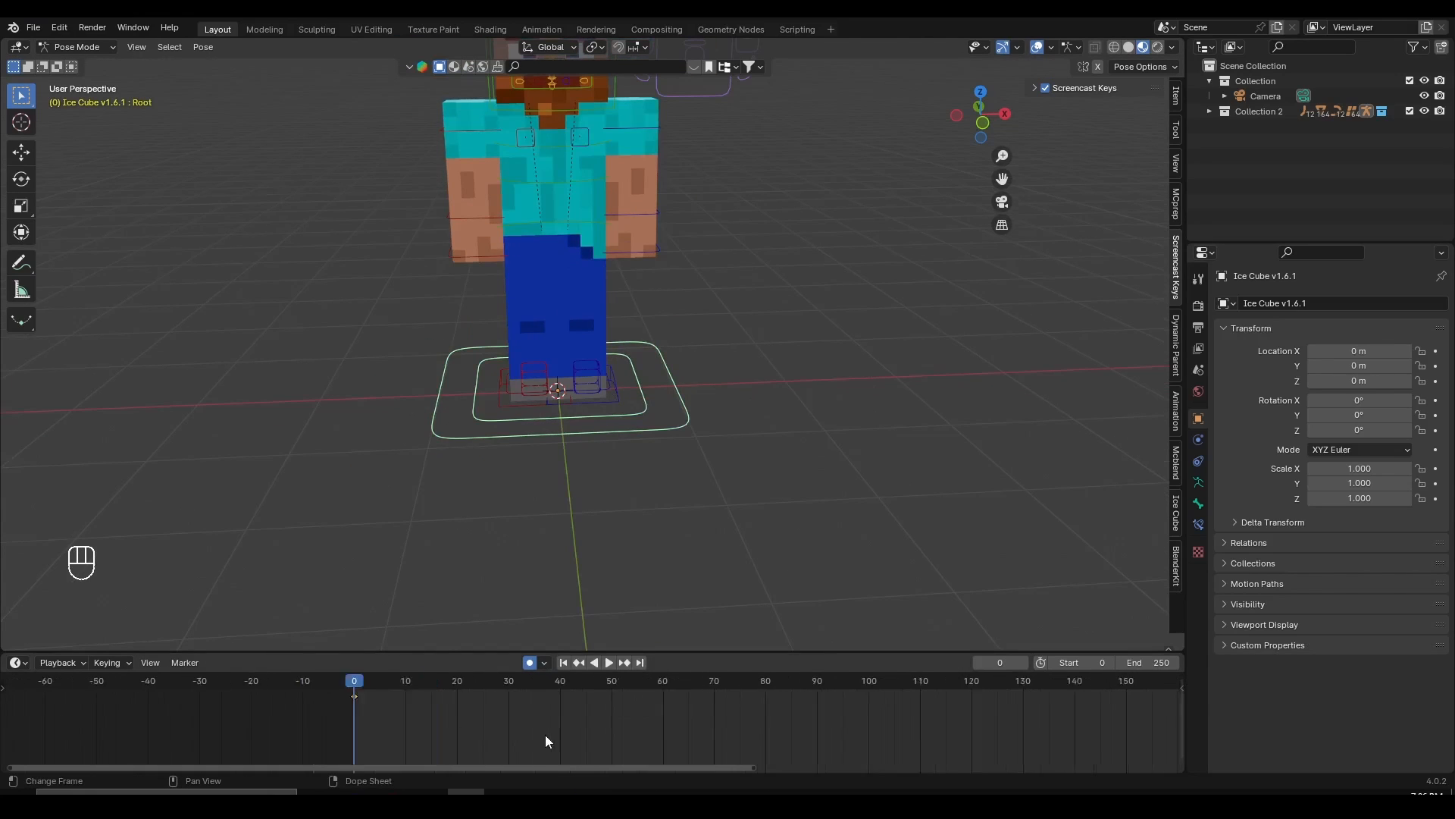
scroll(544, 735, "up", 1)
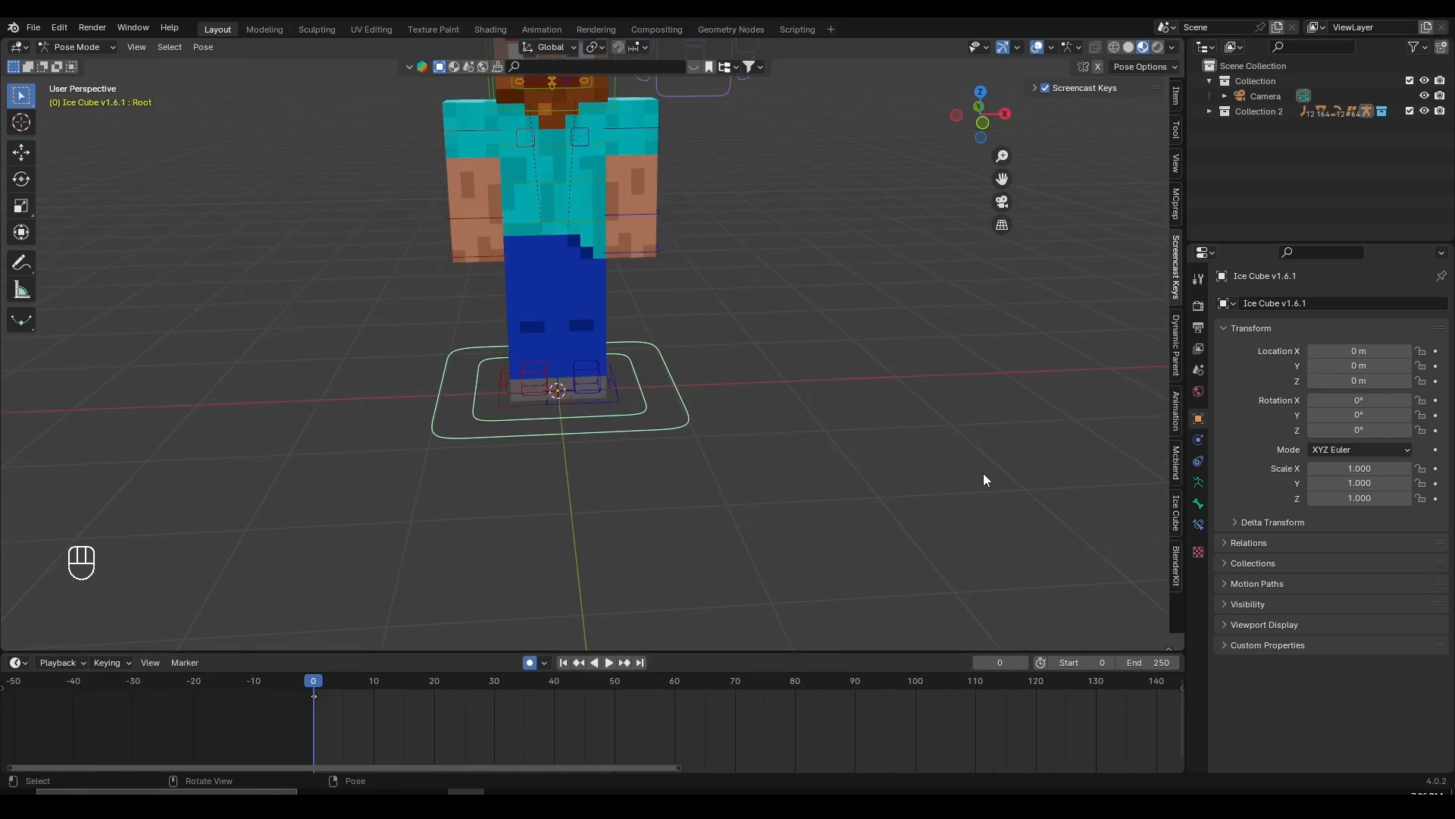
key("Right")
scroll(693, 366, "down", 8)
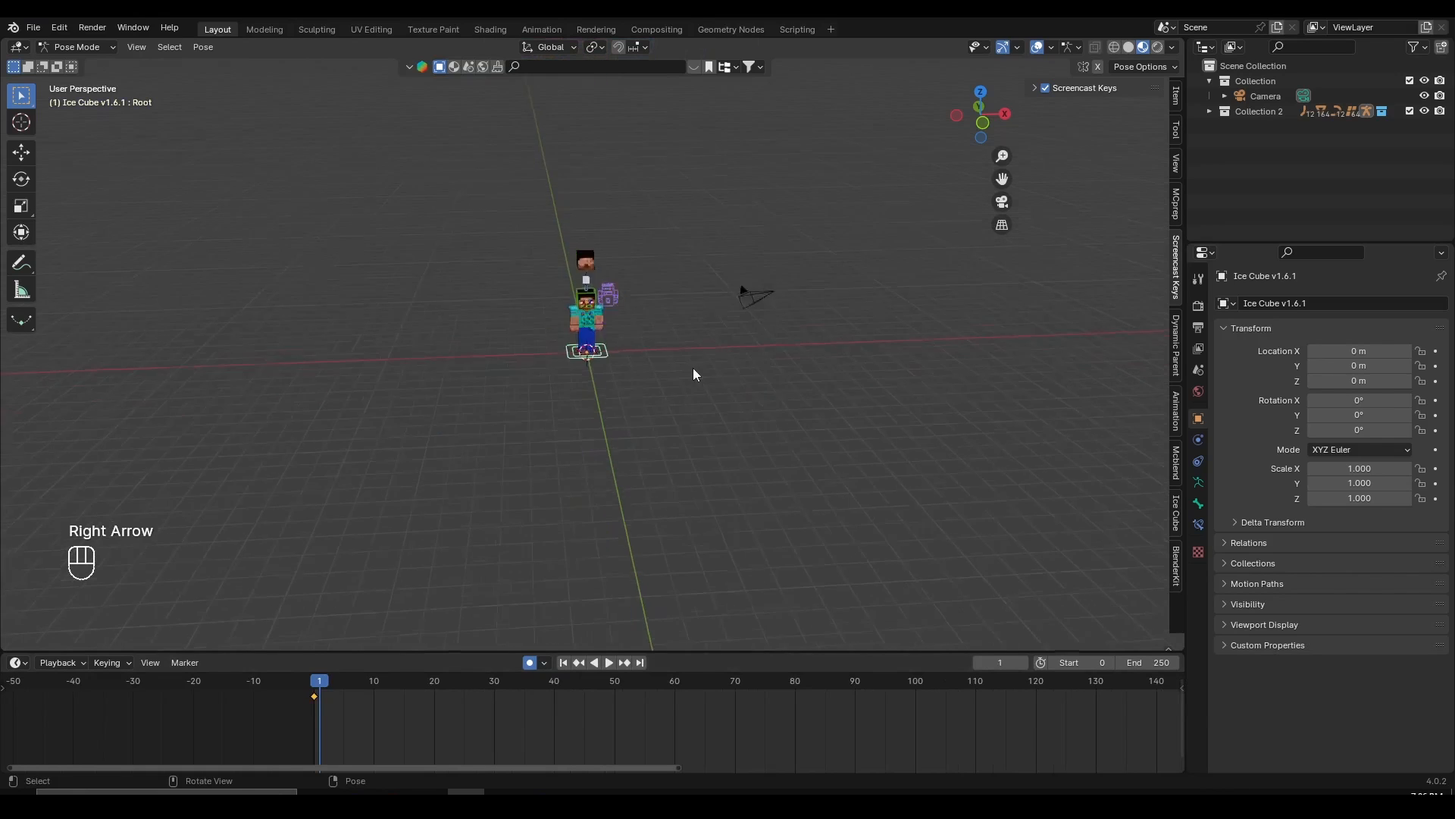
scroll(636, 430, "up", 3)
key("g")
key("x")
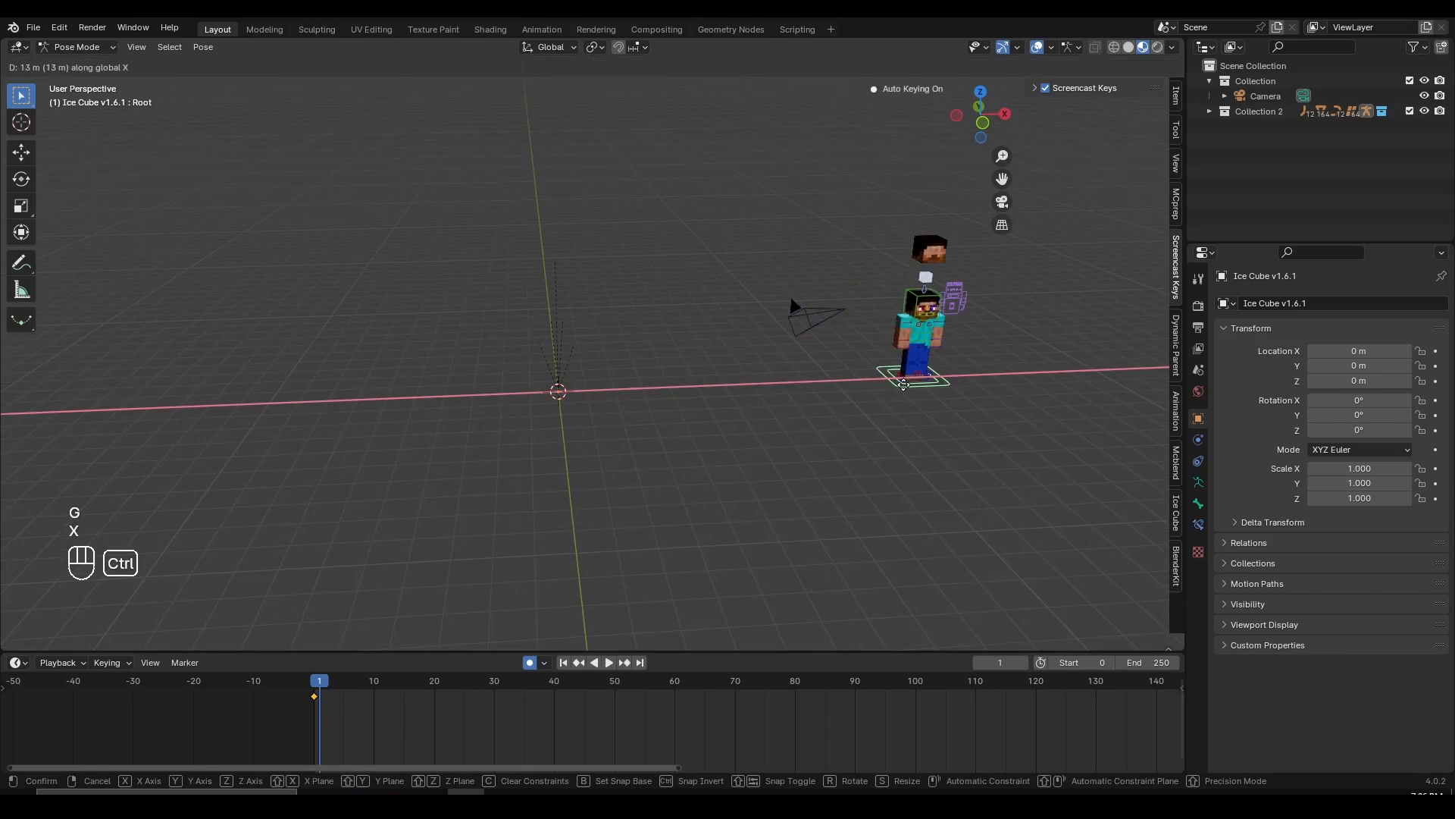
left_click(891, 407)
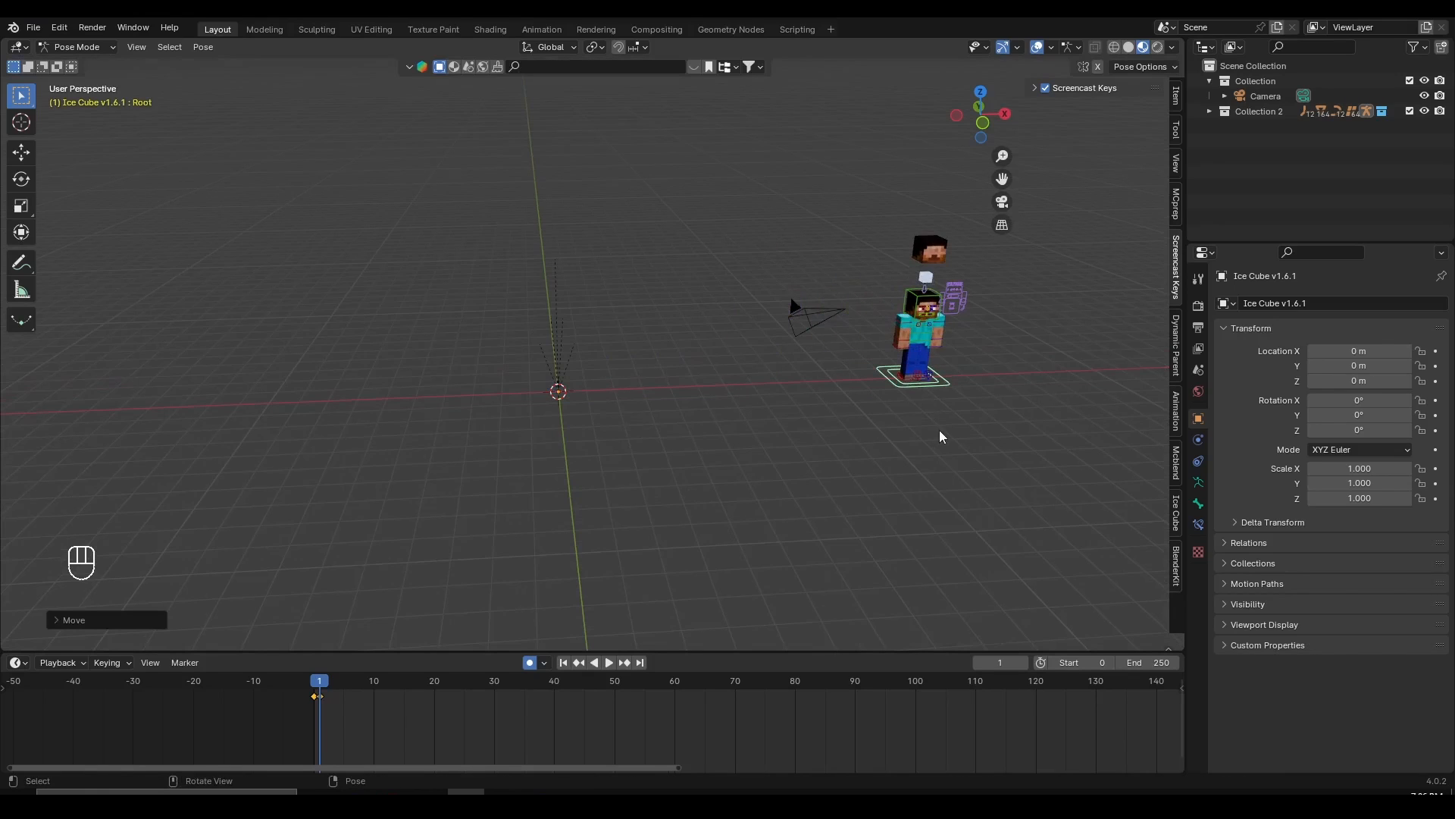
key("i")
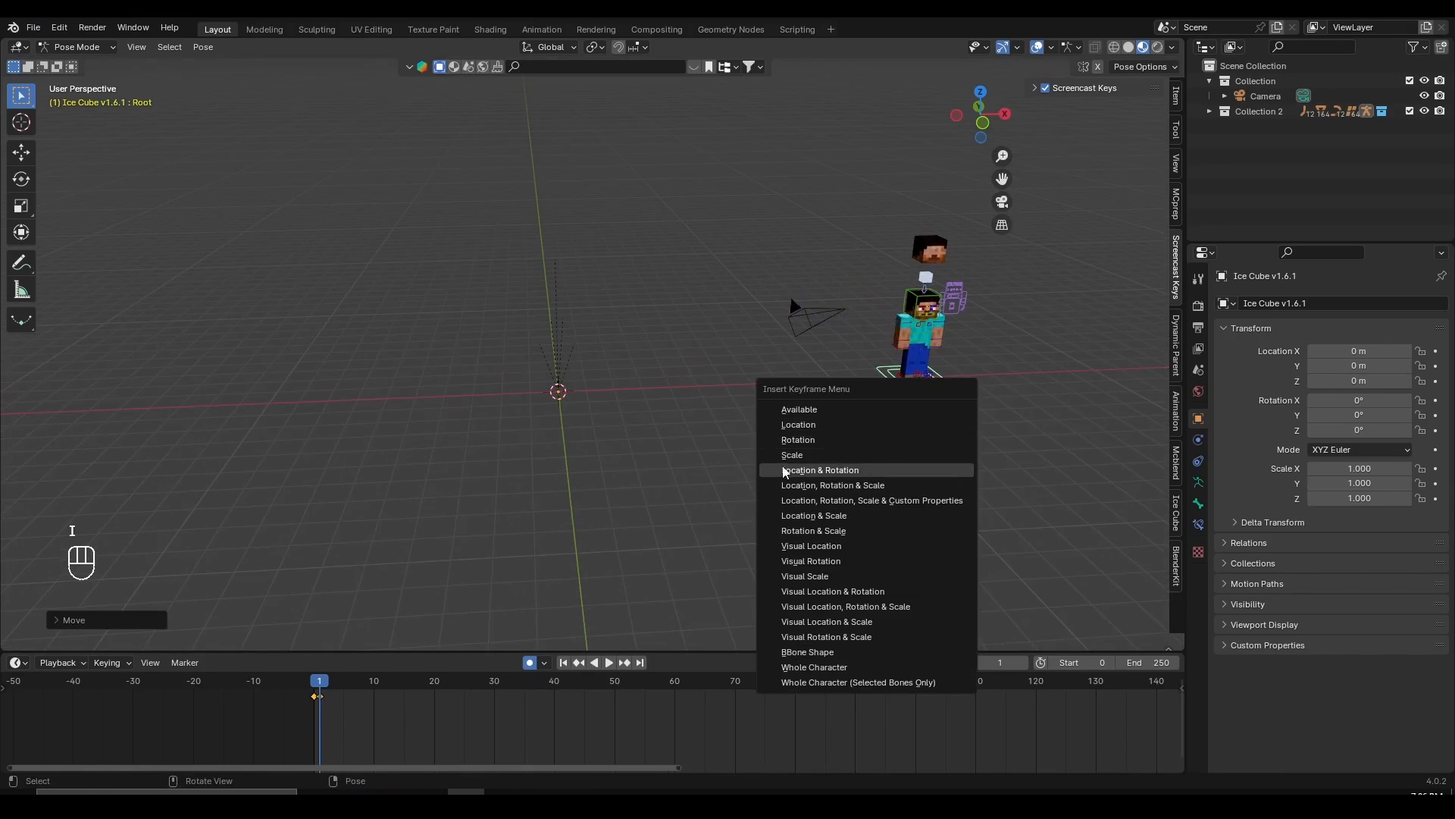
left_click(851, 428)
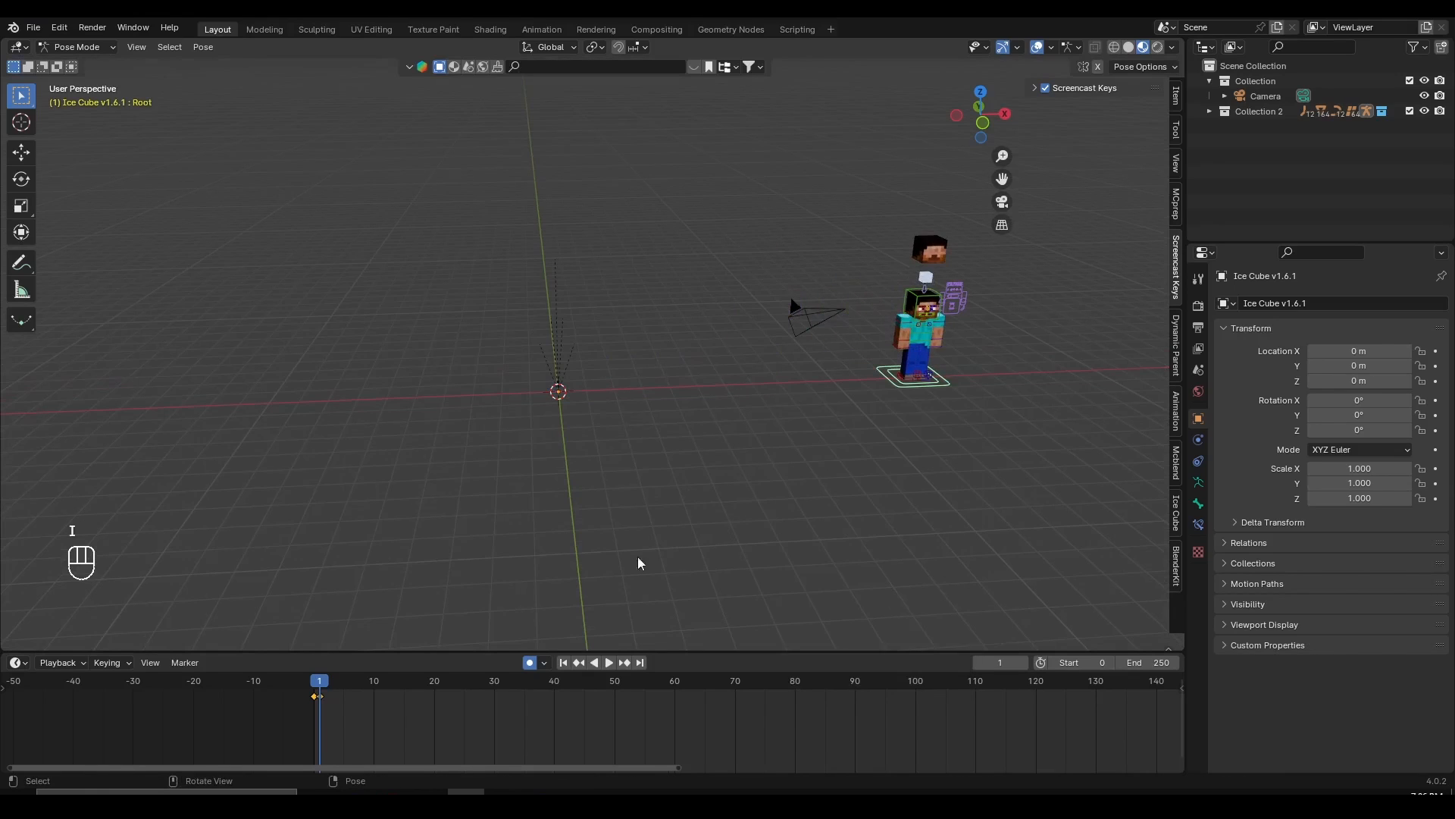
- Set the active keying set to Location & Rotation
left_click(68, 664)
left_click(107, 662)
left_click(91, 579)
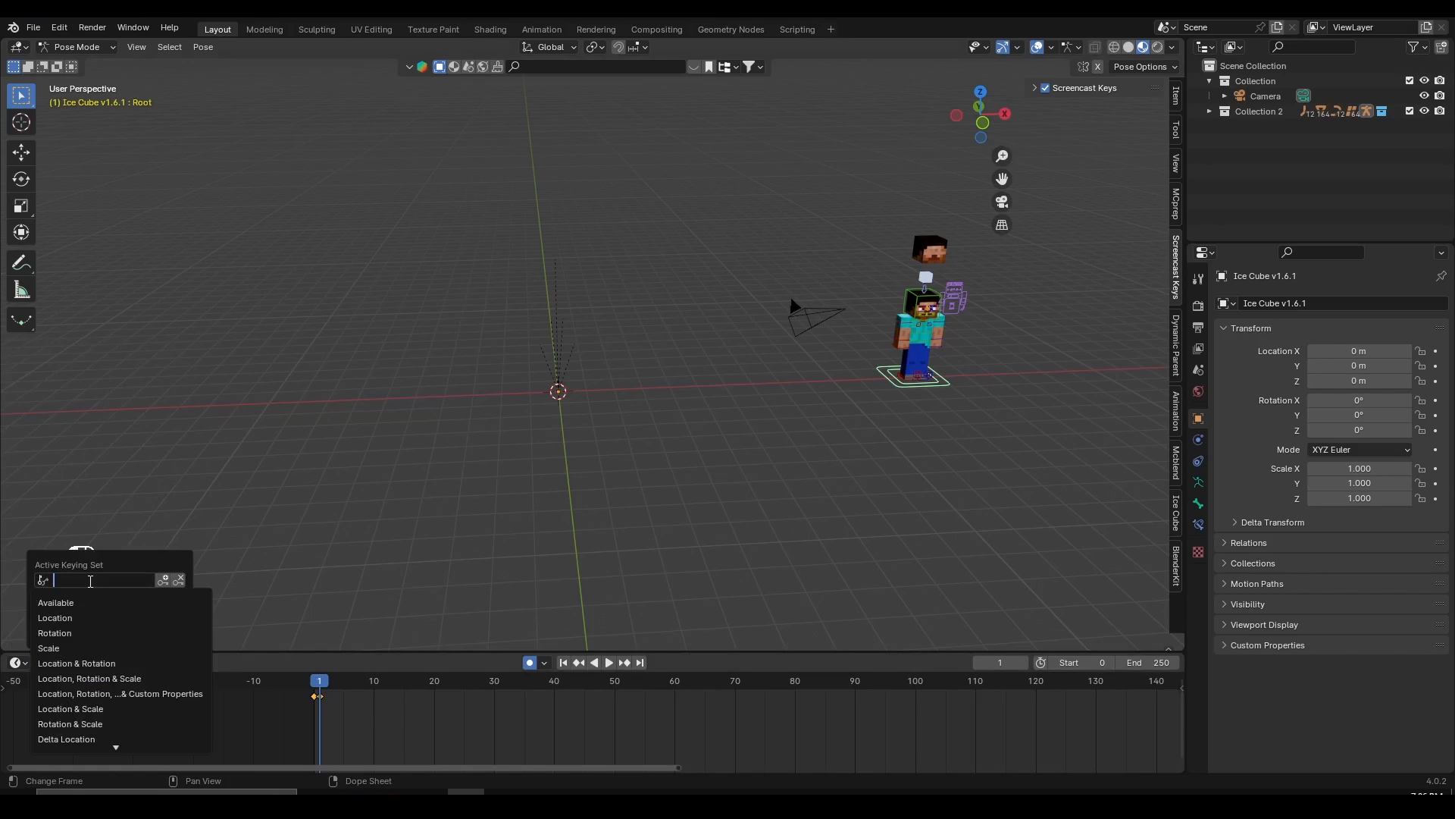
left_click(76, 664)
scroll(683, 411, "up", 2)
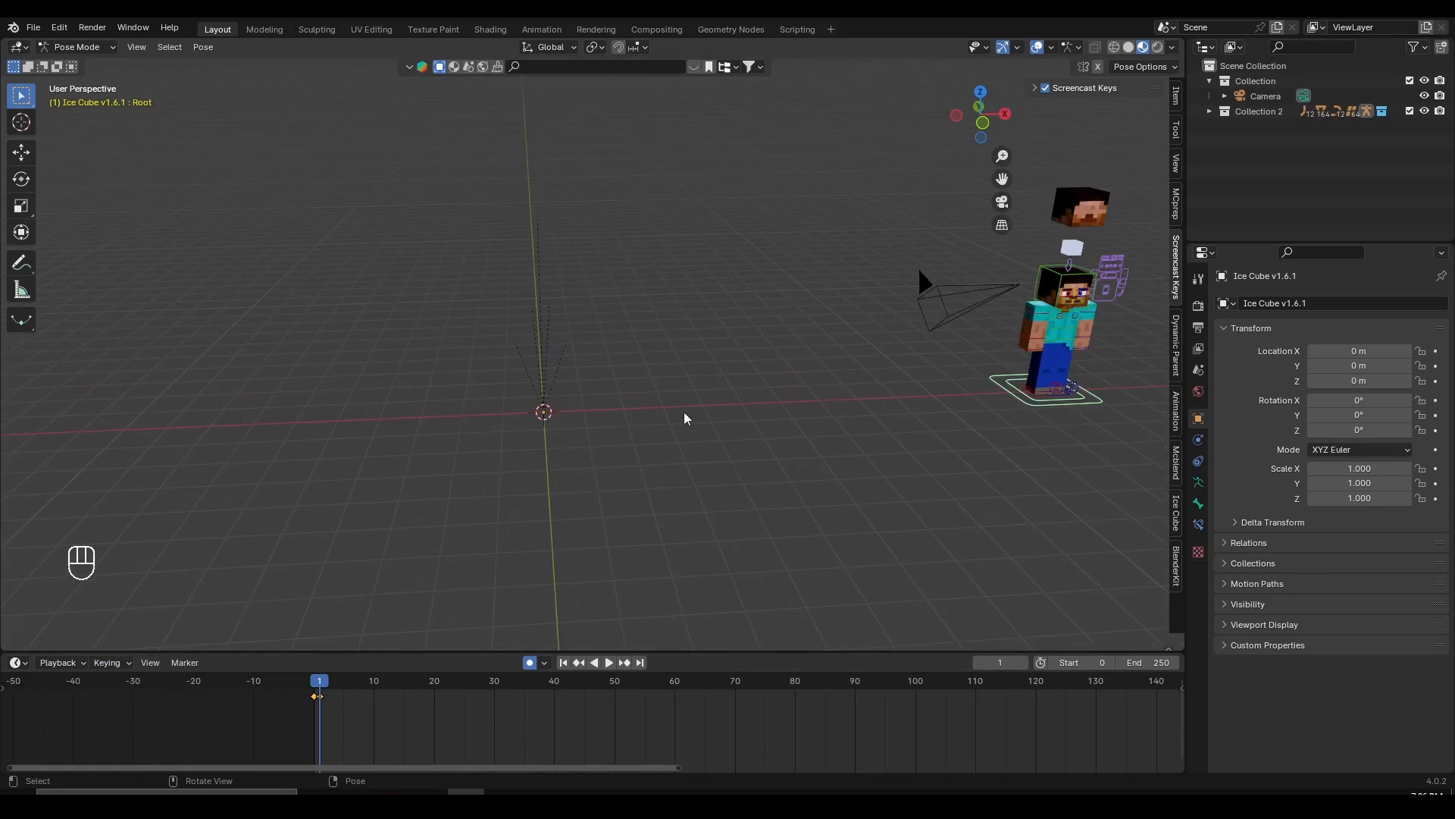
middle_click_drag(1020, 413, 744, 484, "shift")
scroll(744, 477, "up", 2)
key("g")
right_click(637, 443)
scroll(623, 459, "down", 1)
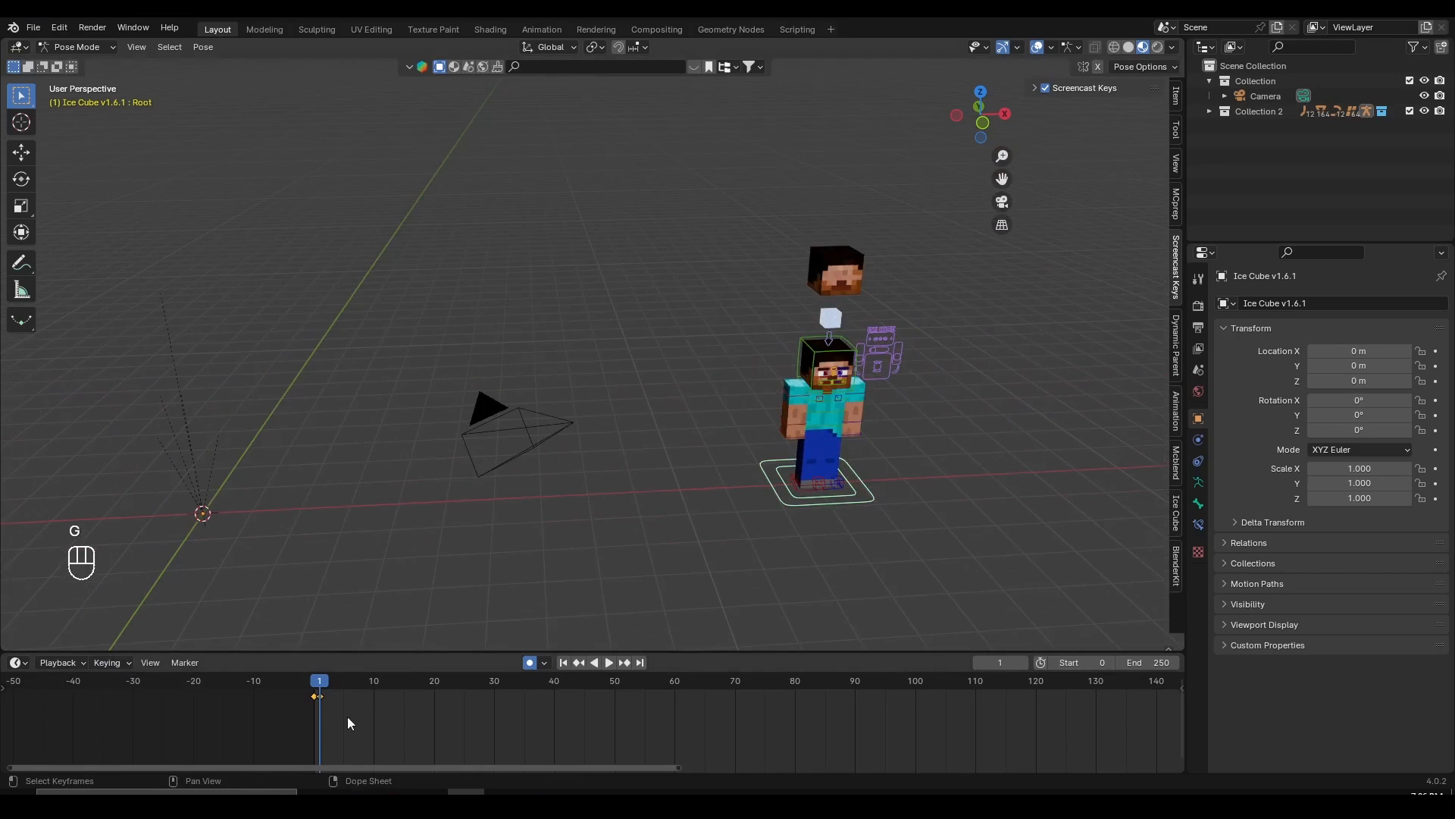
- Try auto keying by moving the Root control freely three times at frame 5, and undo those moves
middle_click_drag(347, 716, 304, 725)
scroll(618, 731, "up", 12)
scroll(341, 714, "down", 13)
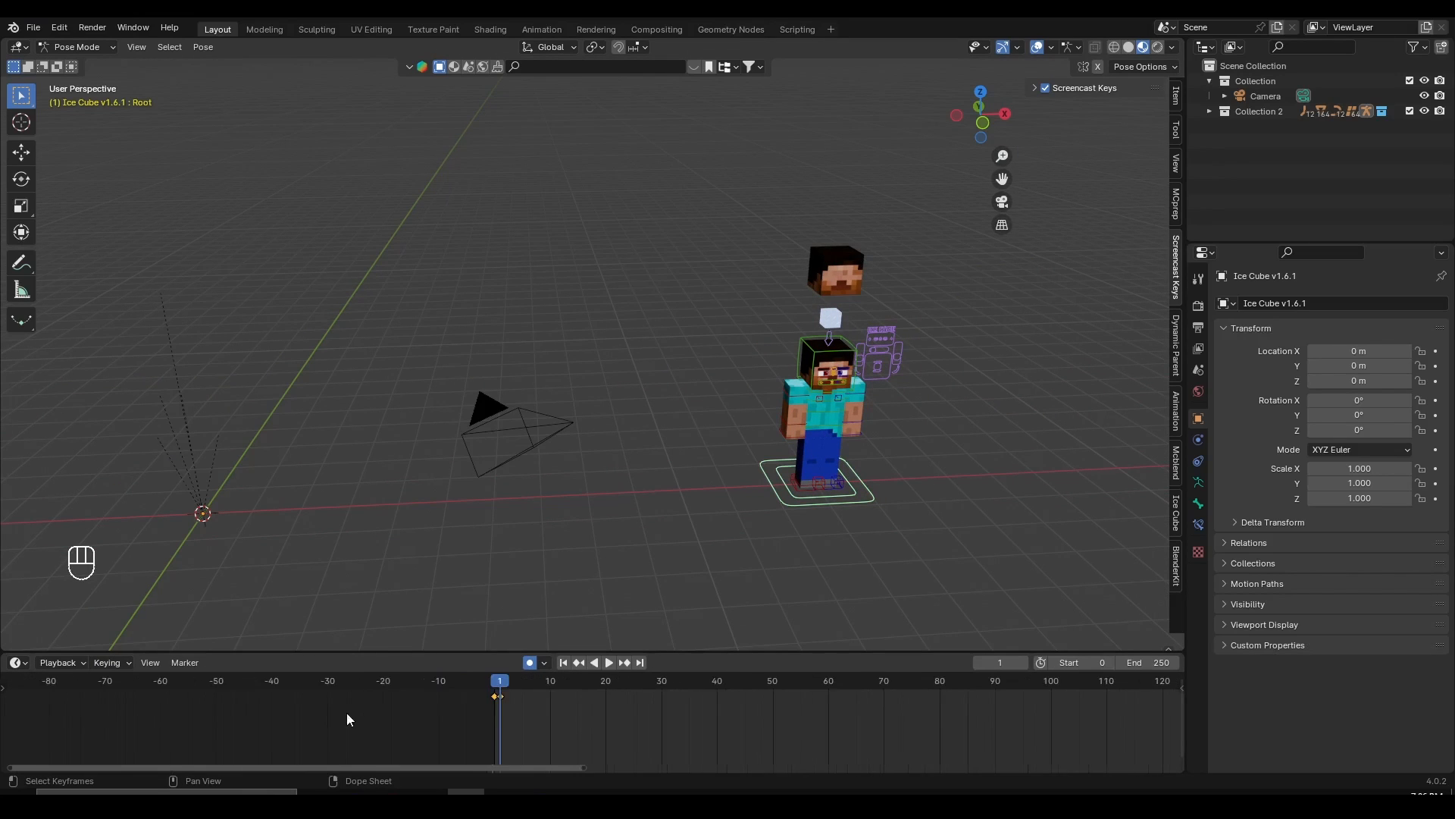
middle_click_drag(537, 711, 425, 711)
left_click(410, 682)
scroll(776, 520, "down", 5)
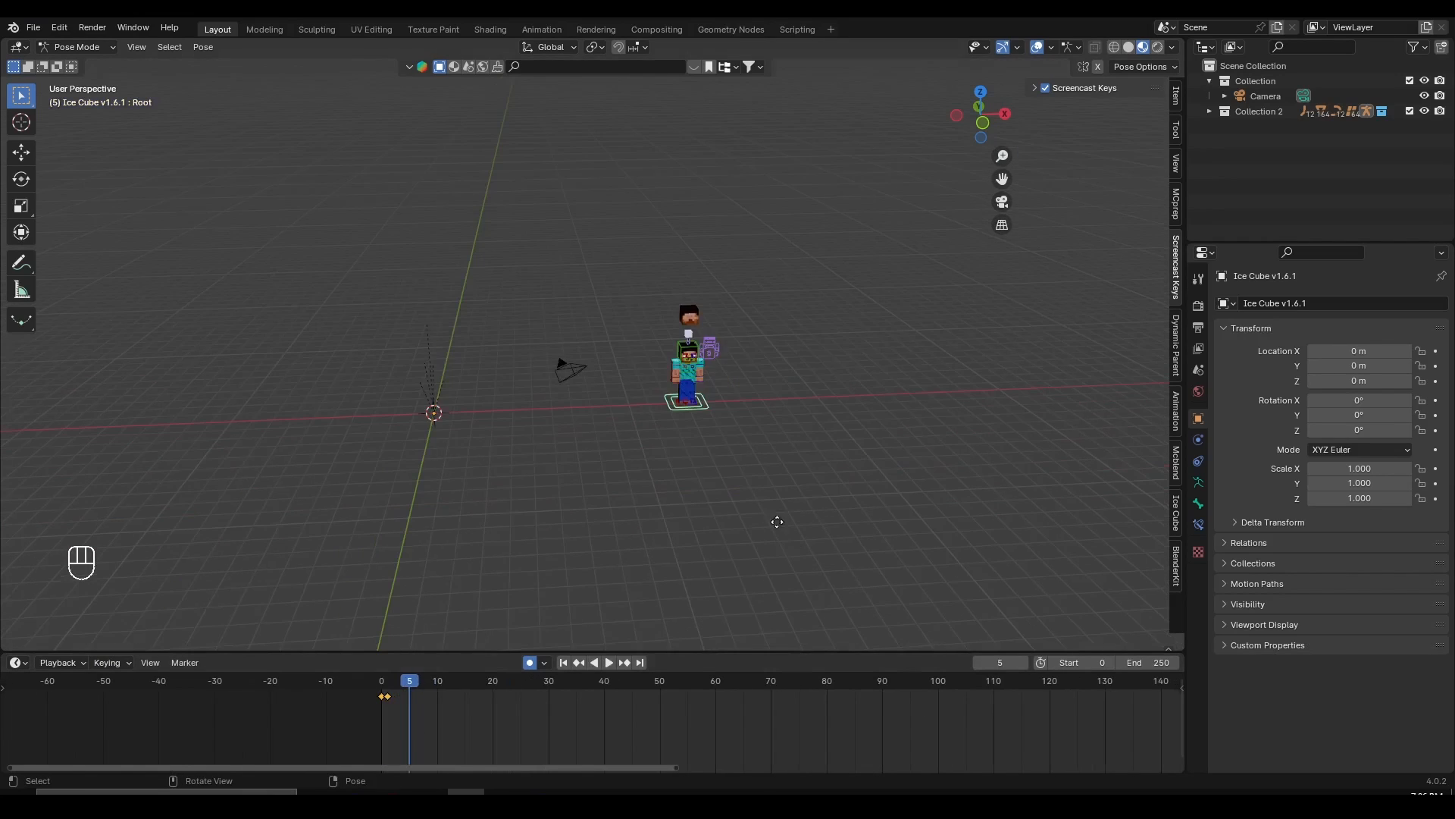
key("g")
left_click(632, 482)
key("g")
left_click(764, 412)
key("g")
left_click(629, 448)
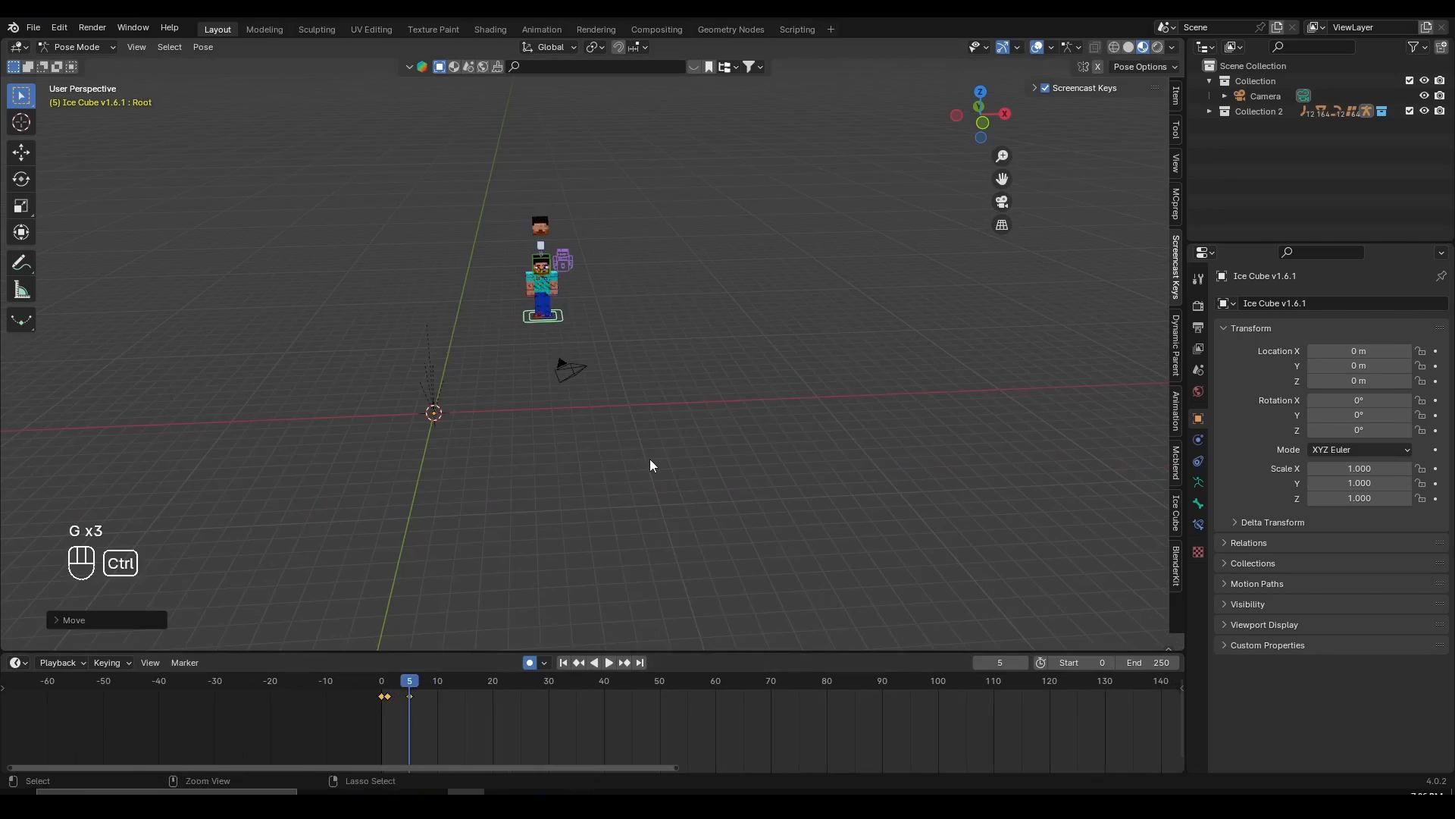
key("ctrl+z")
key("ctrl+z")
key("ctrl+z")
scroll(649, 458, "up", 6)
- Play back the character's jump between frames 0 and 1, and return the playhead to frame 0
left_click(383, 712)
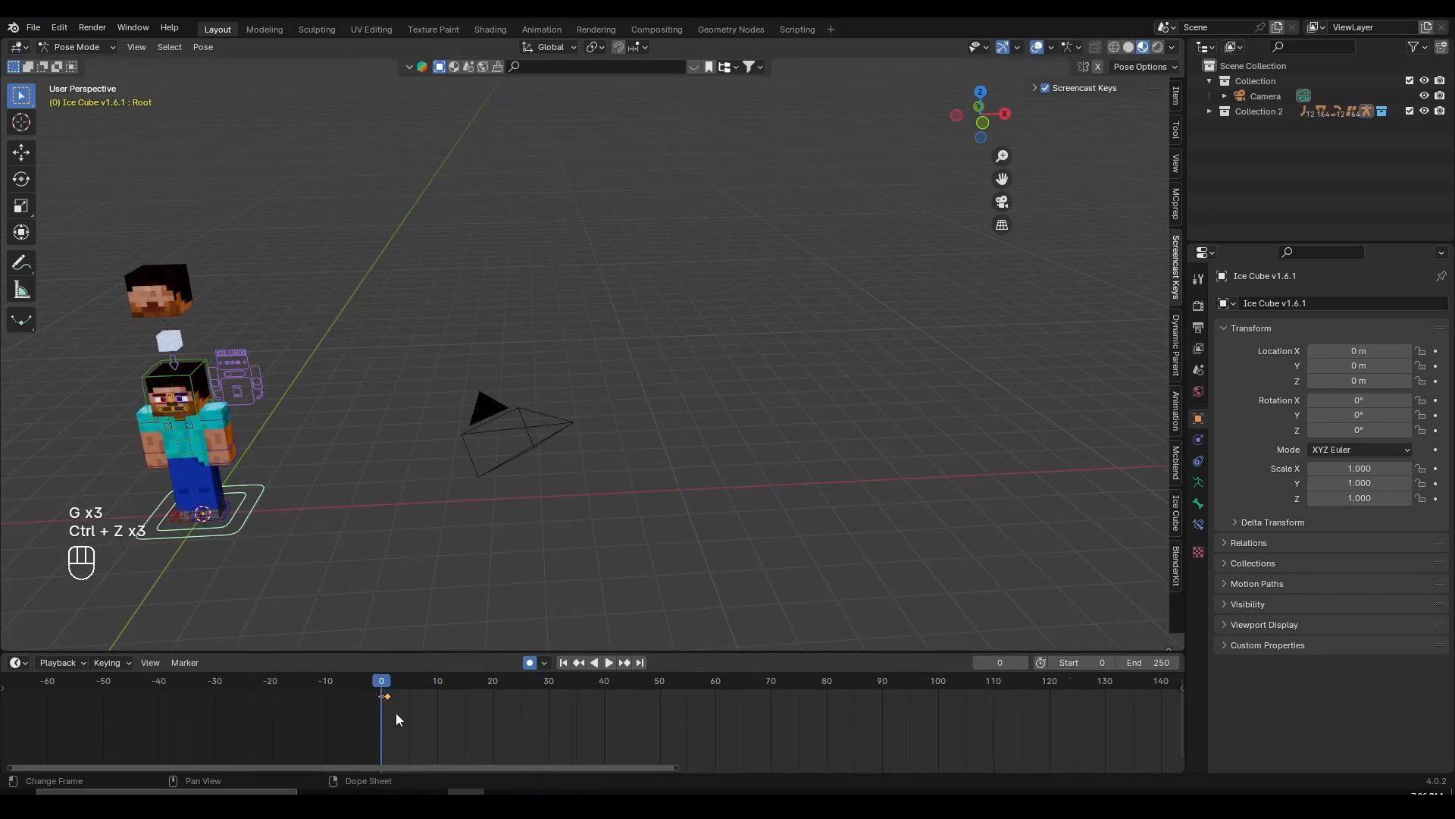
scroll(395, 712, "up", 2)
middle_click_drag(396, 713, 653, 721)
middle_click_drag(453, 526, 681, 420)
key("Right")
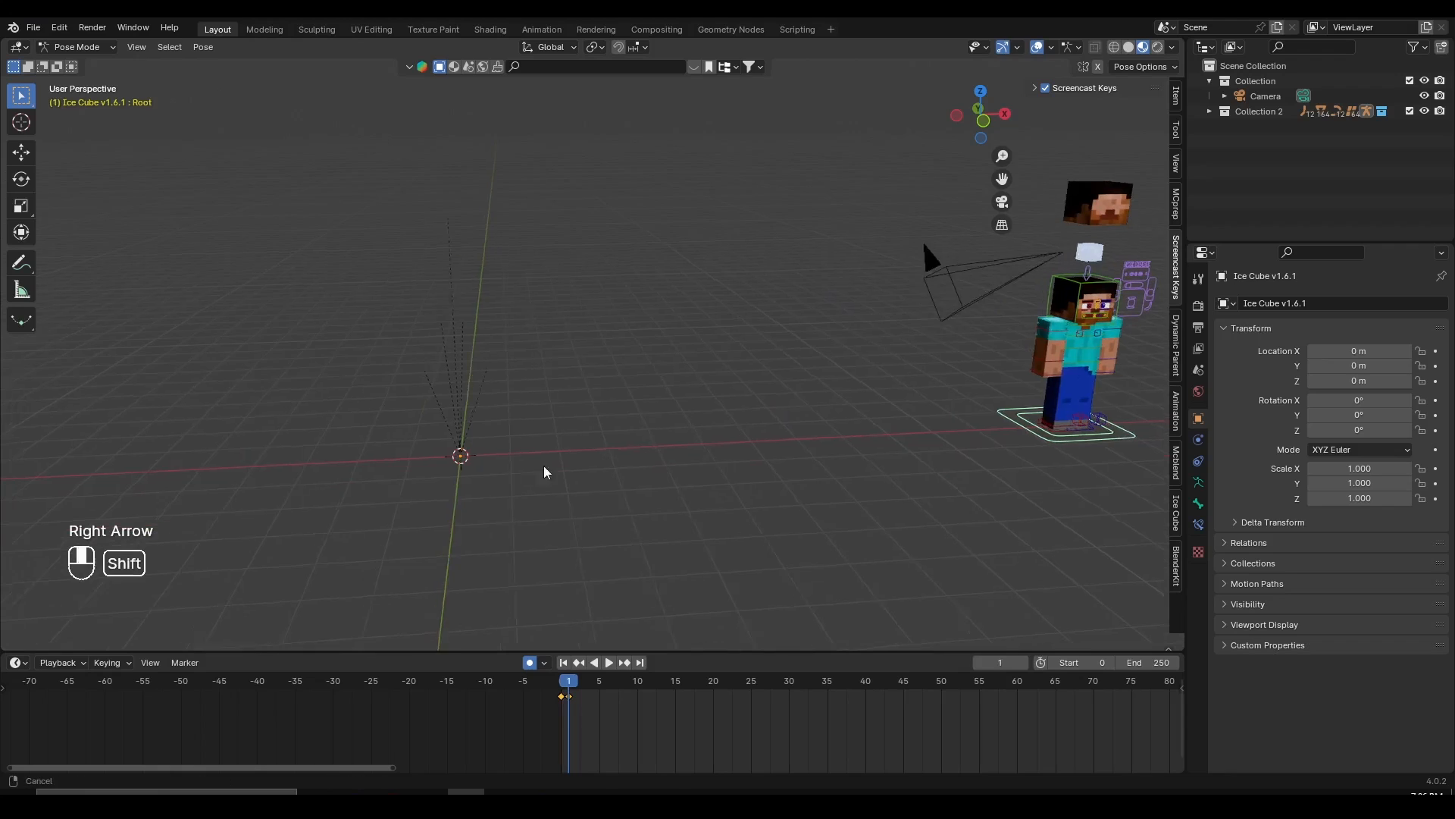
mouse_move(544, 465)
middle_mouse_down("shift")
mouse_move(625, 449)
mouse_move(535, 449)
middle_mouse_up("shift")
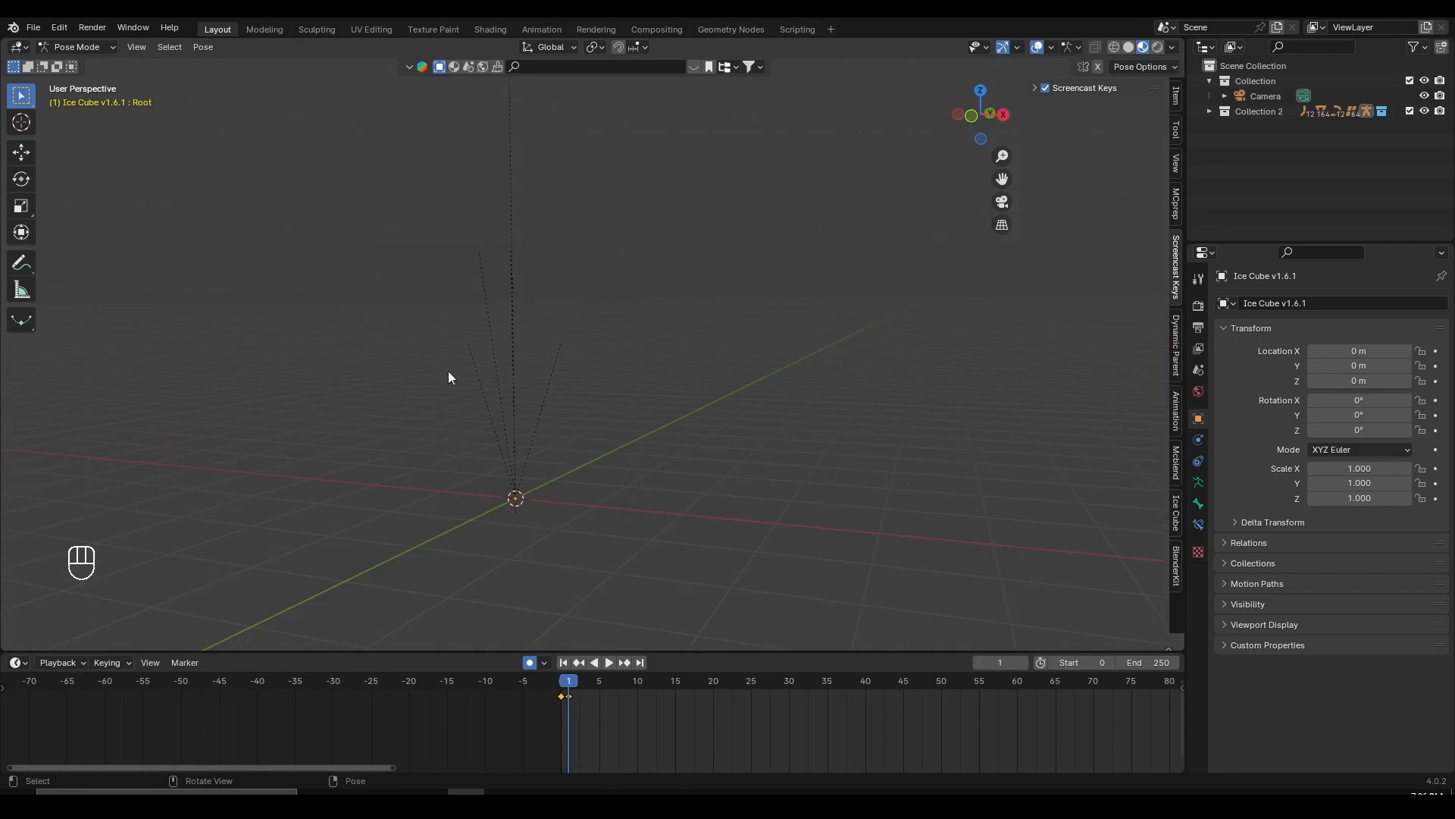
key("space")
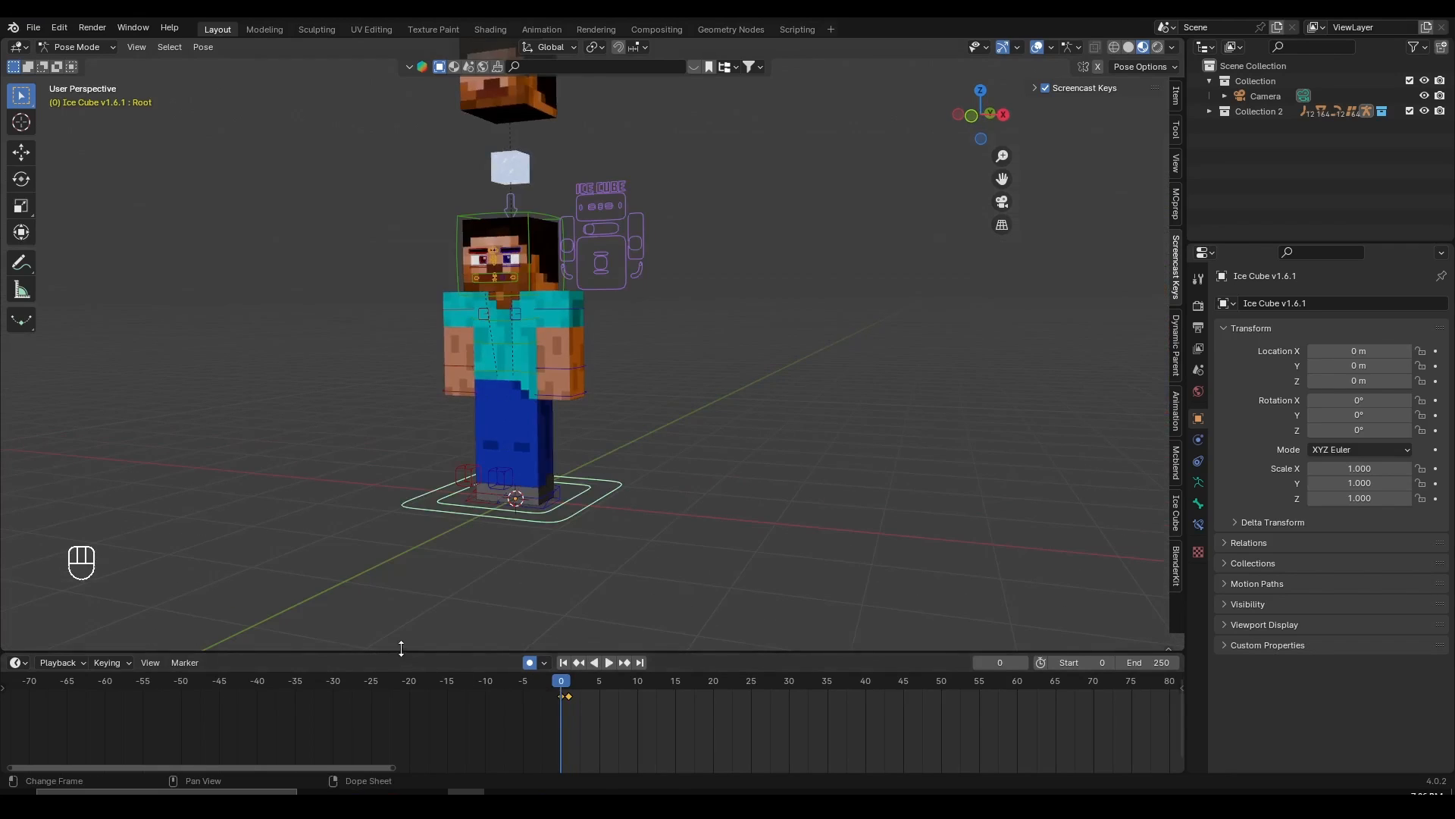
key("space")
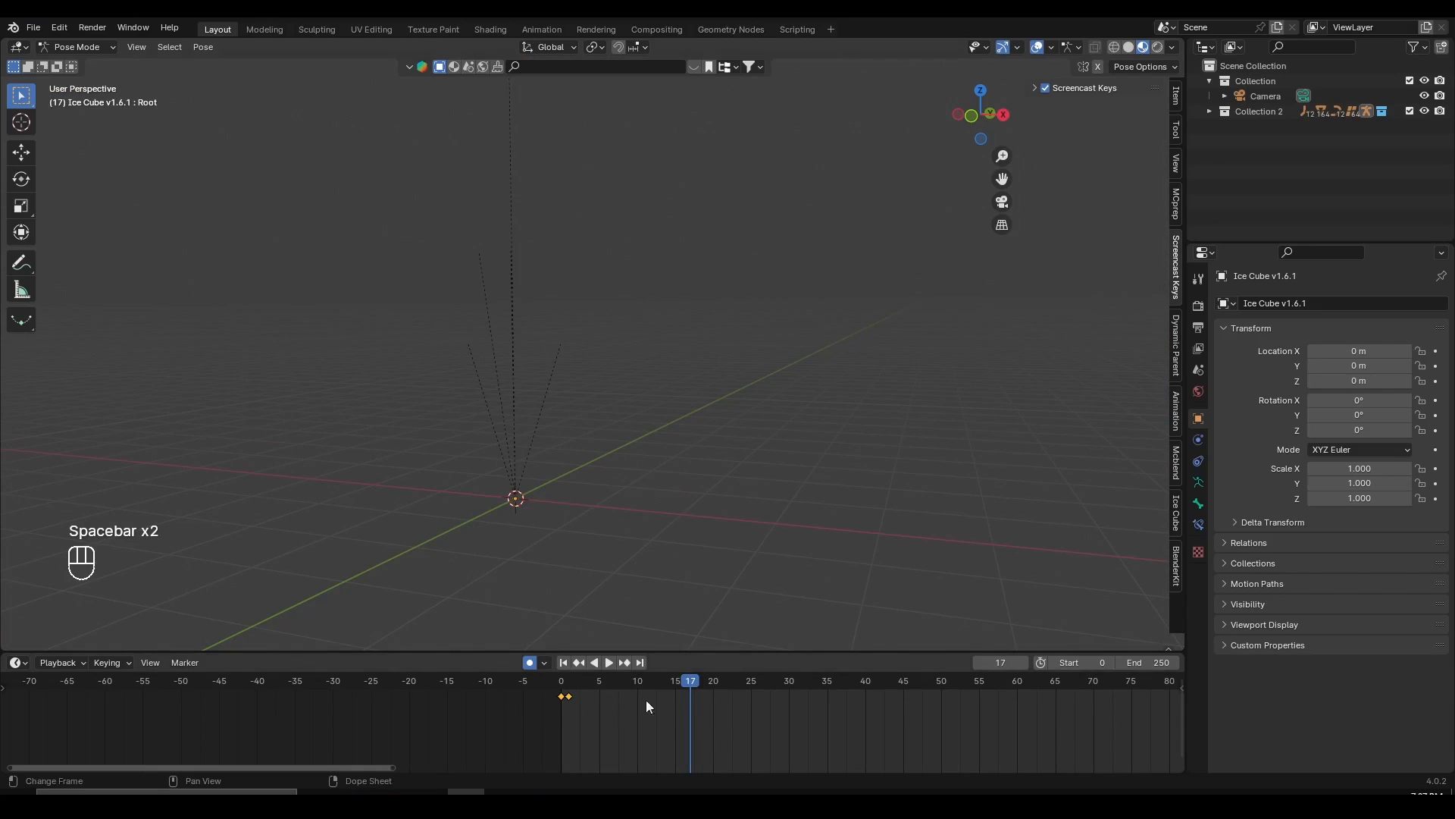
scroll(576, 692, "up", 2)
left_click(539, 687)
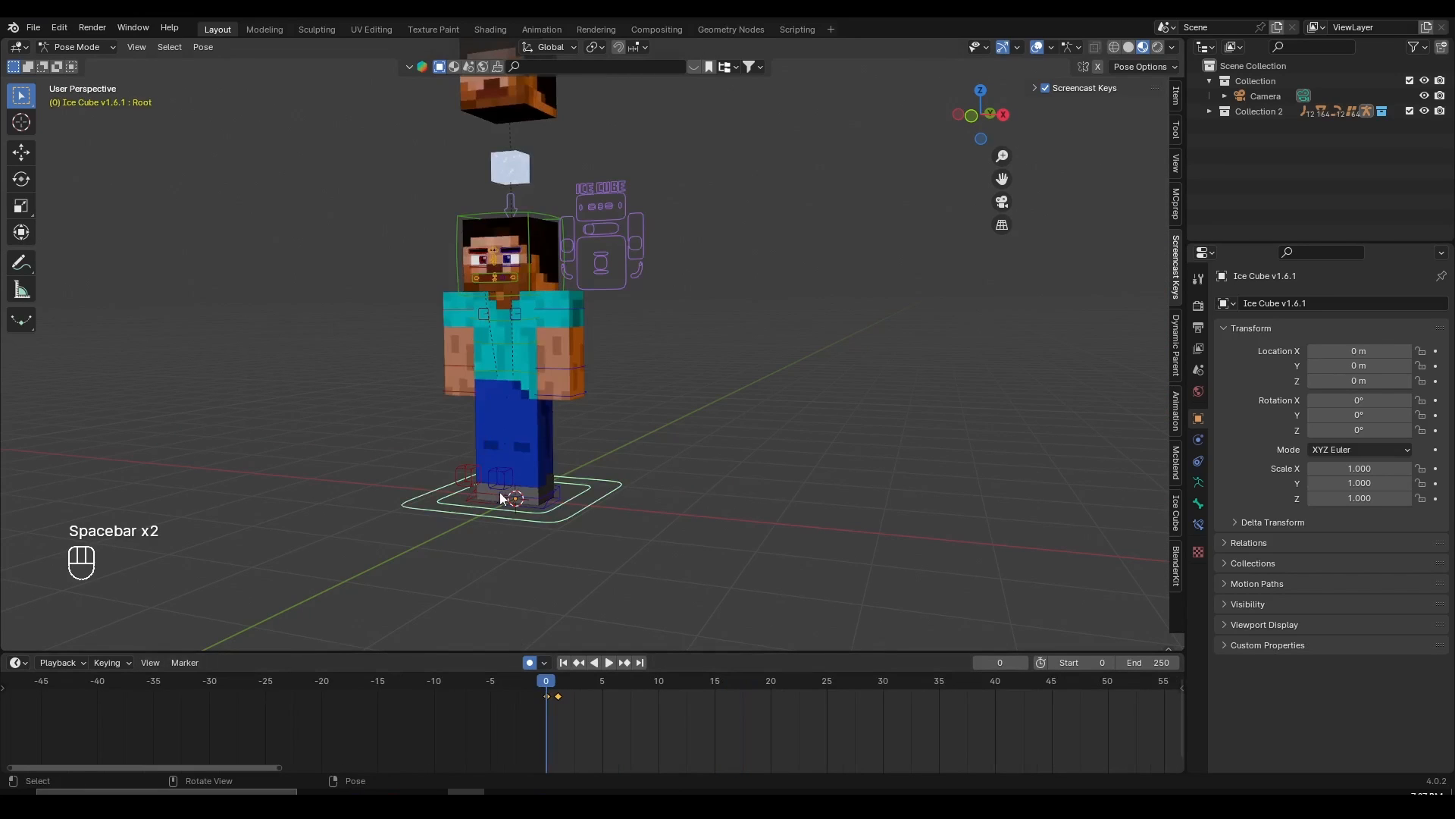
scroll(503, 492, "up", 3)
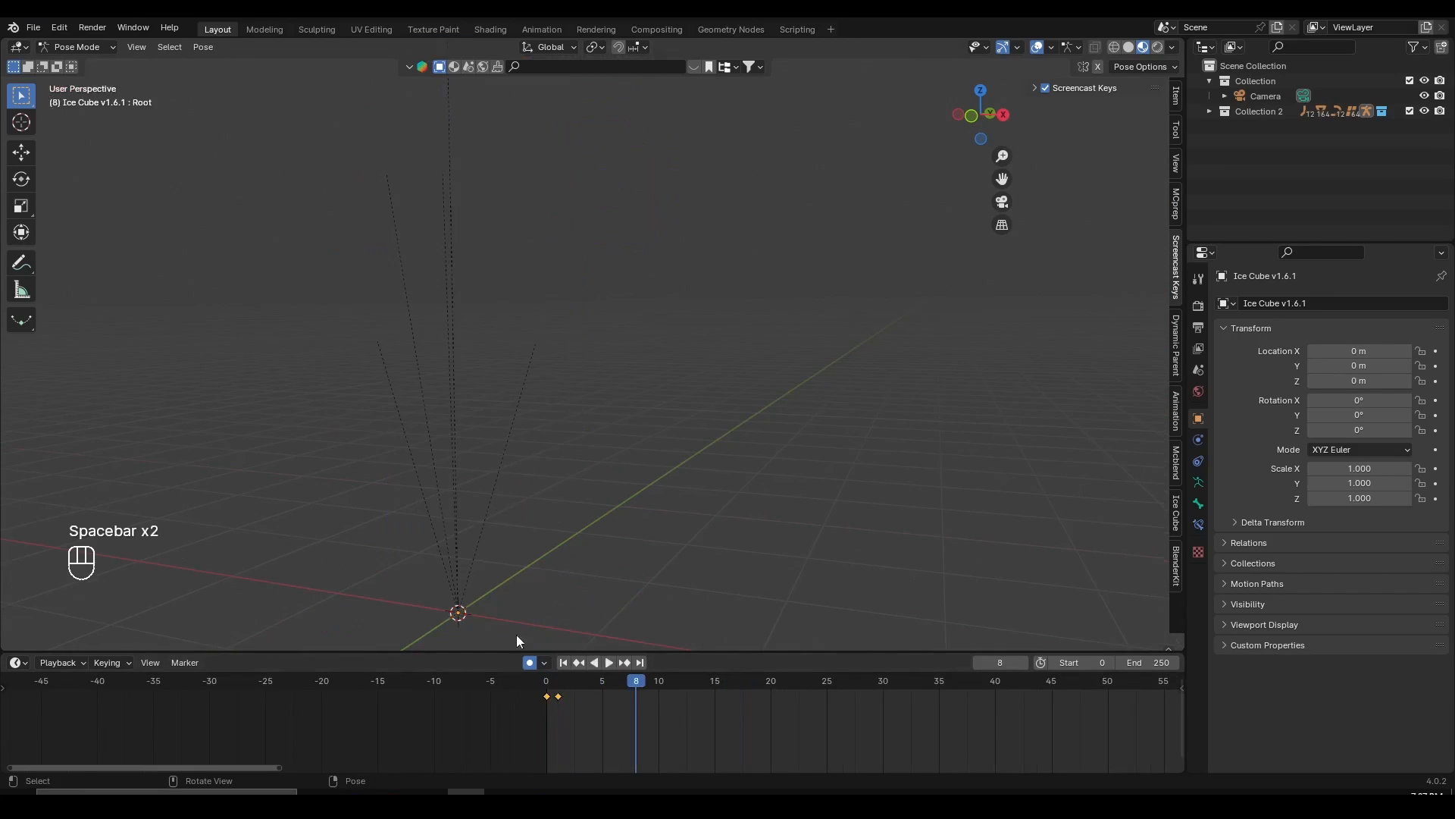
left_click(546, 686)
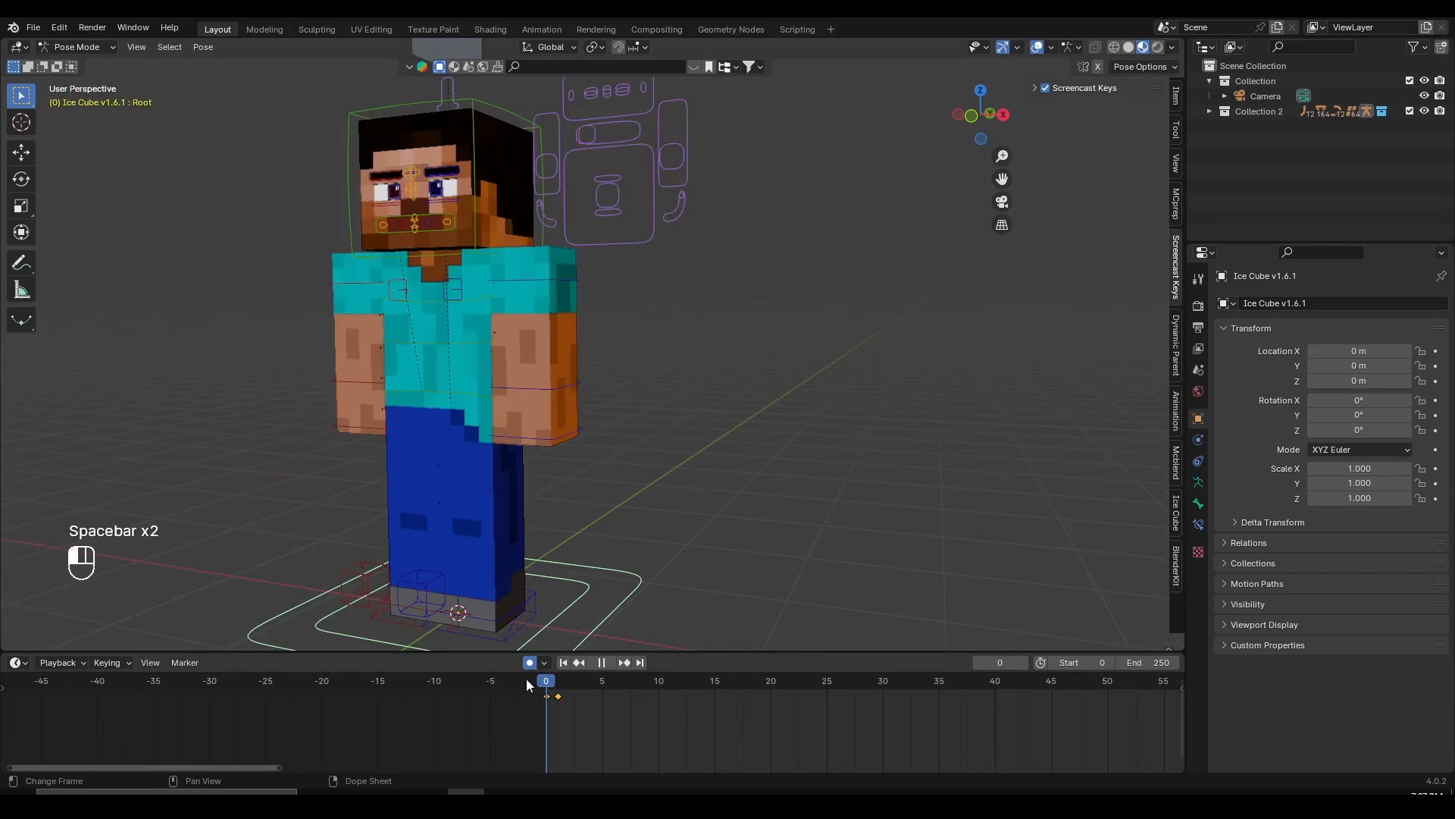
scroll(504, 474, "up", 3)
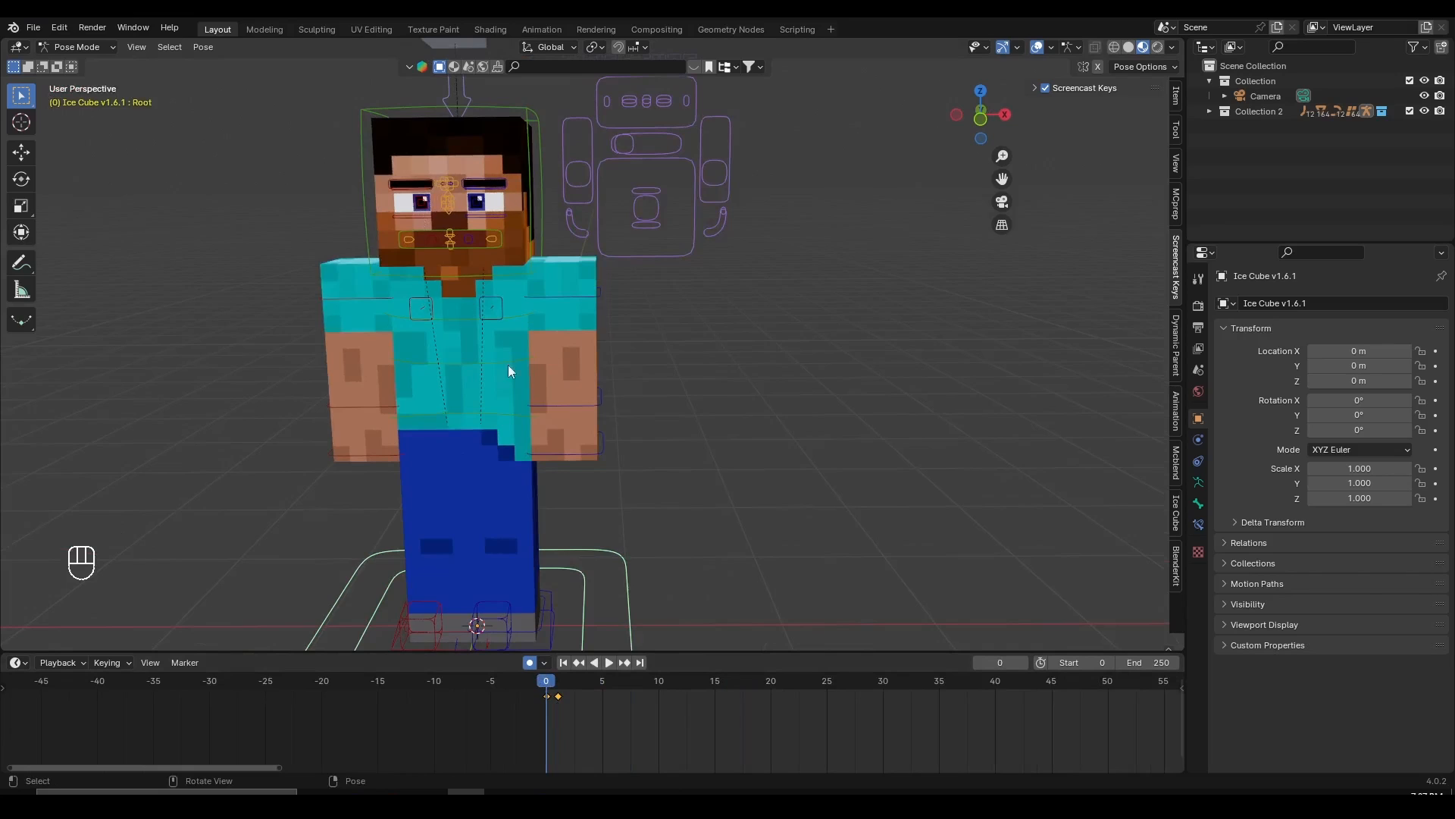
scroll(508, 365, "down", 3)
key("g")
right_click(497, 422)
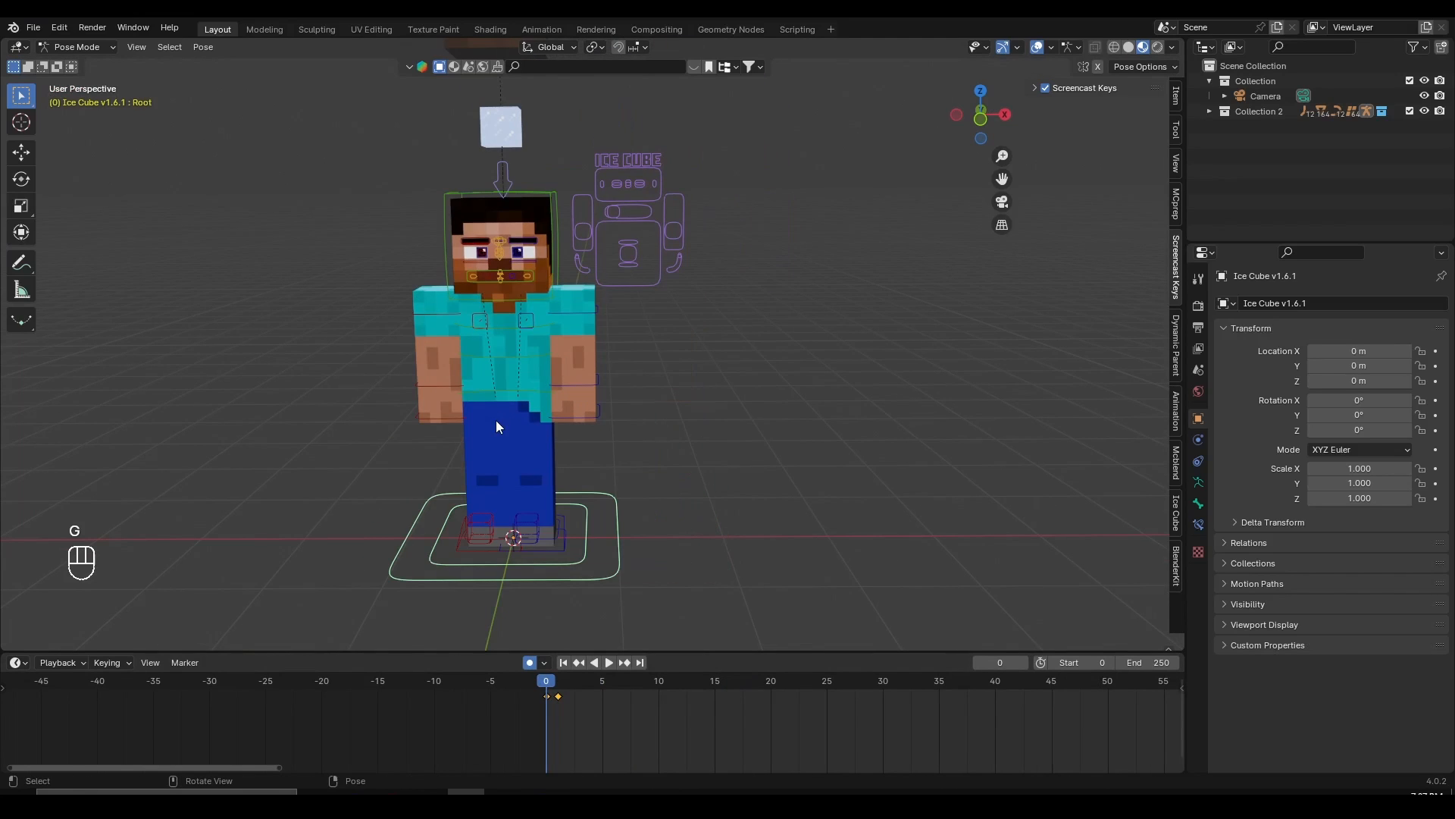
scroll(494, 426, "up", 2)
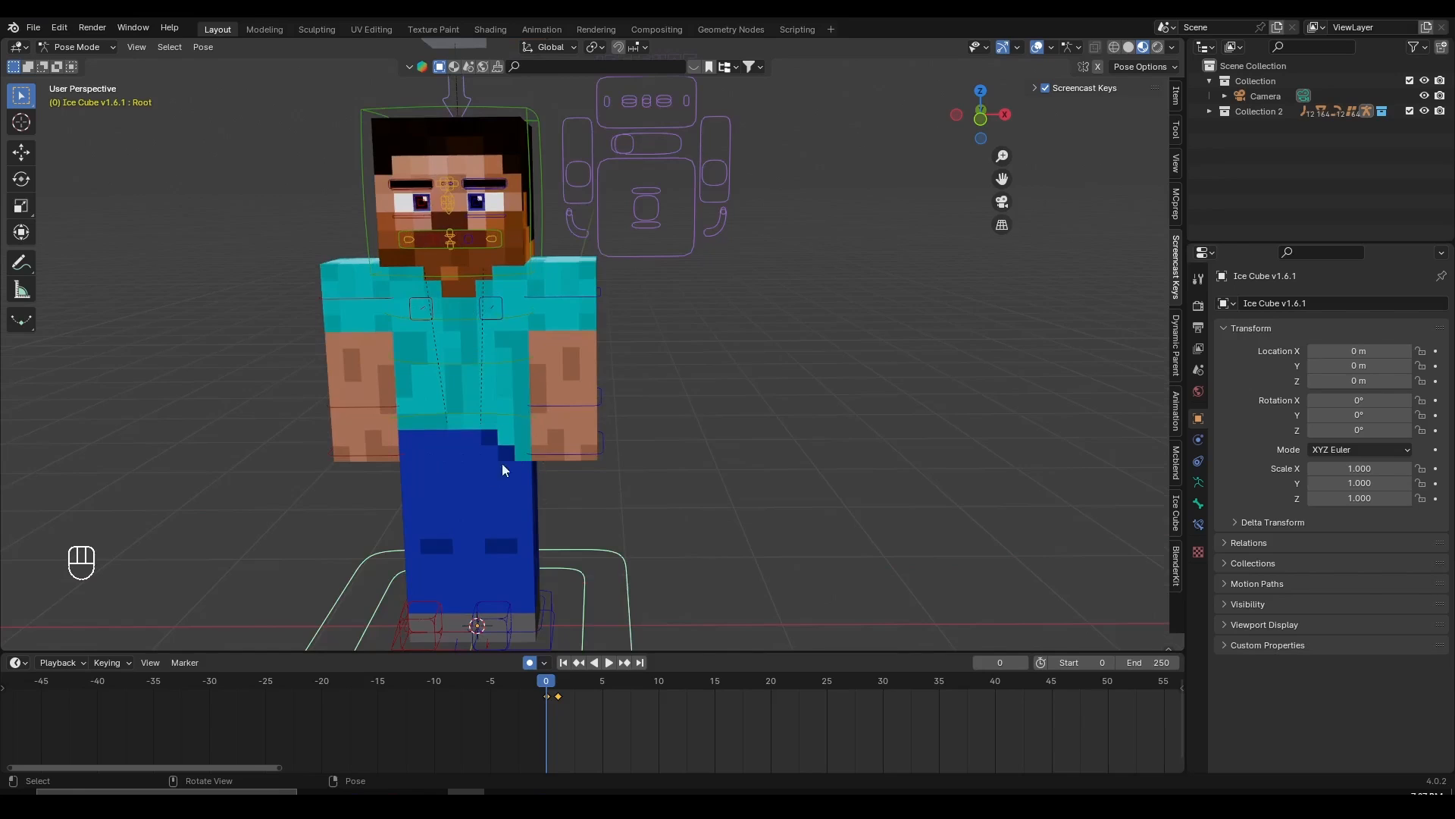
scroll(502, 463, "down", 4)
middle_click_drag(549, 450, 573, 466)
scroll(571, 462, "up", 2)
scroll(580, 415, "down", 2)
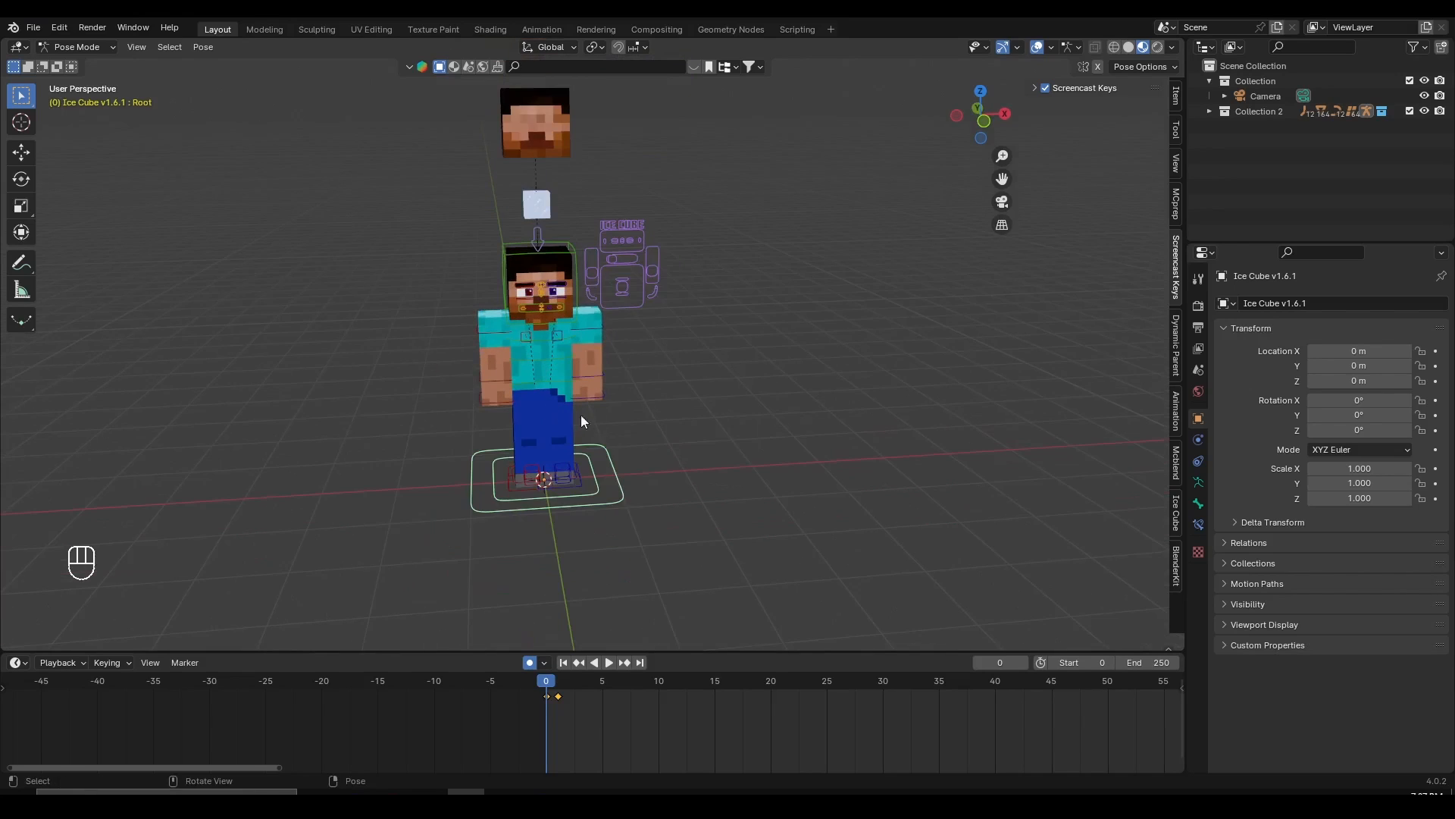
- Switch the rig from Pose Mode to Object Mode and deselect all objects
key("ctrl+Tab")
key("g")
key("a")
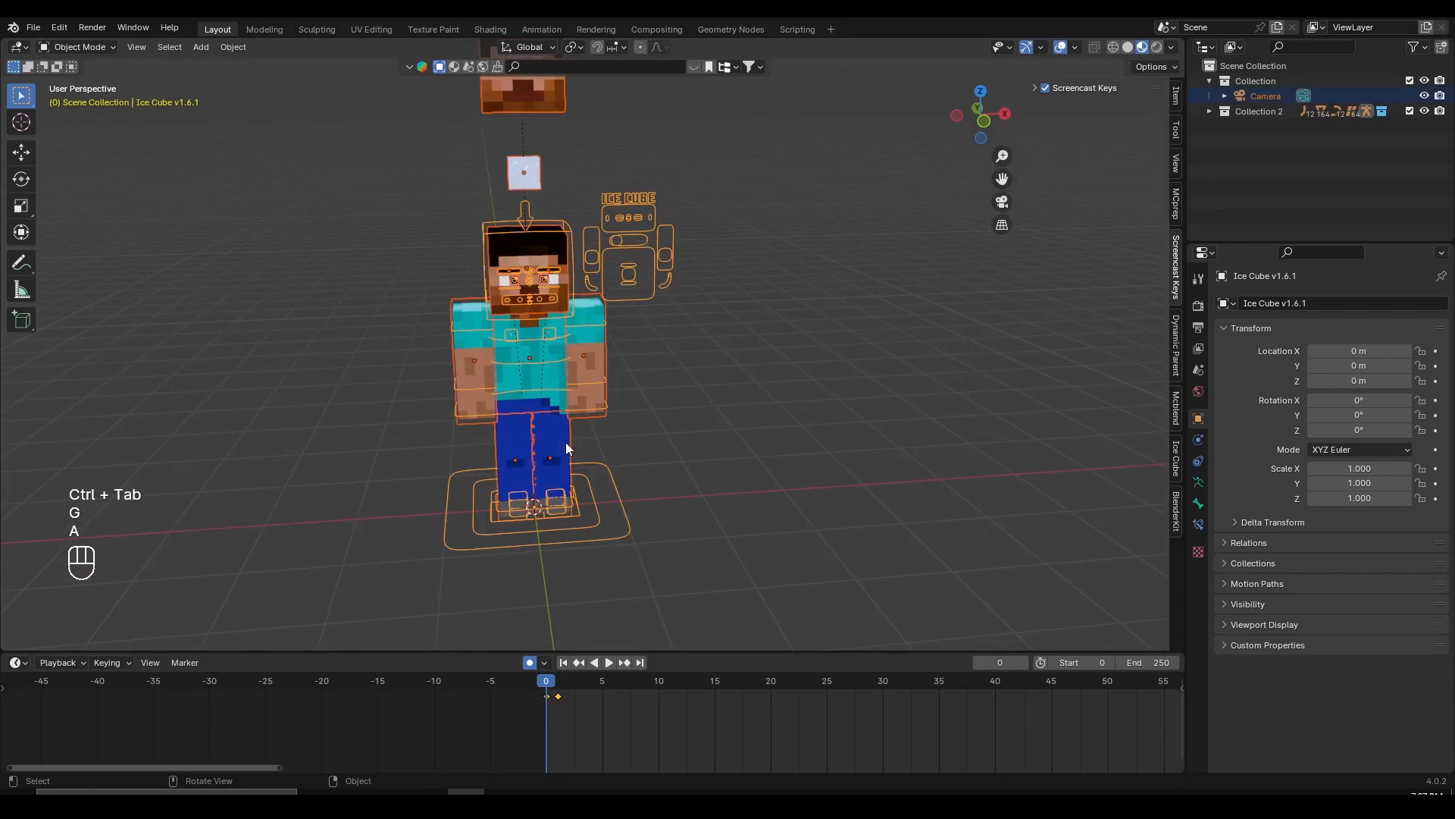
key("a")
scroll(570, 495, "up", 5)
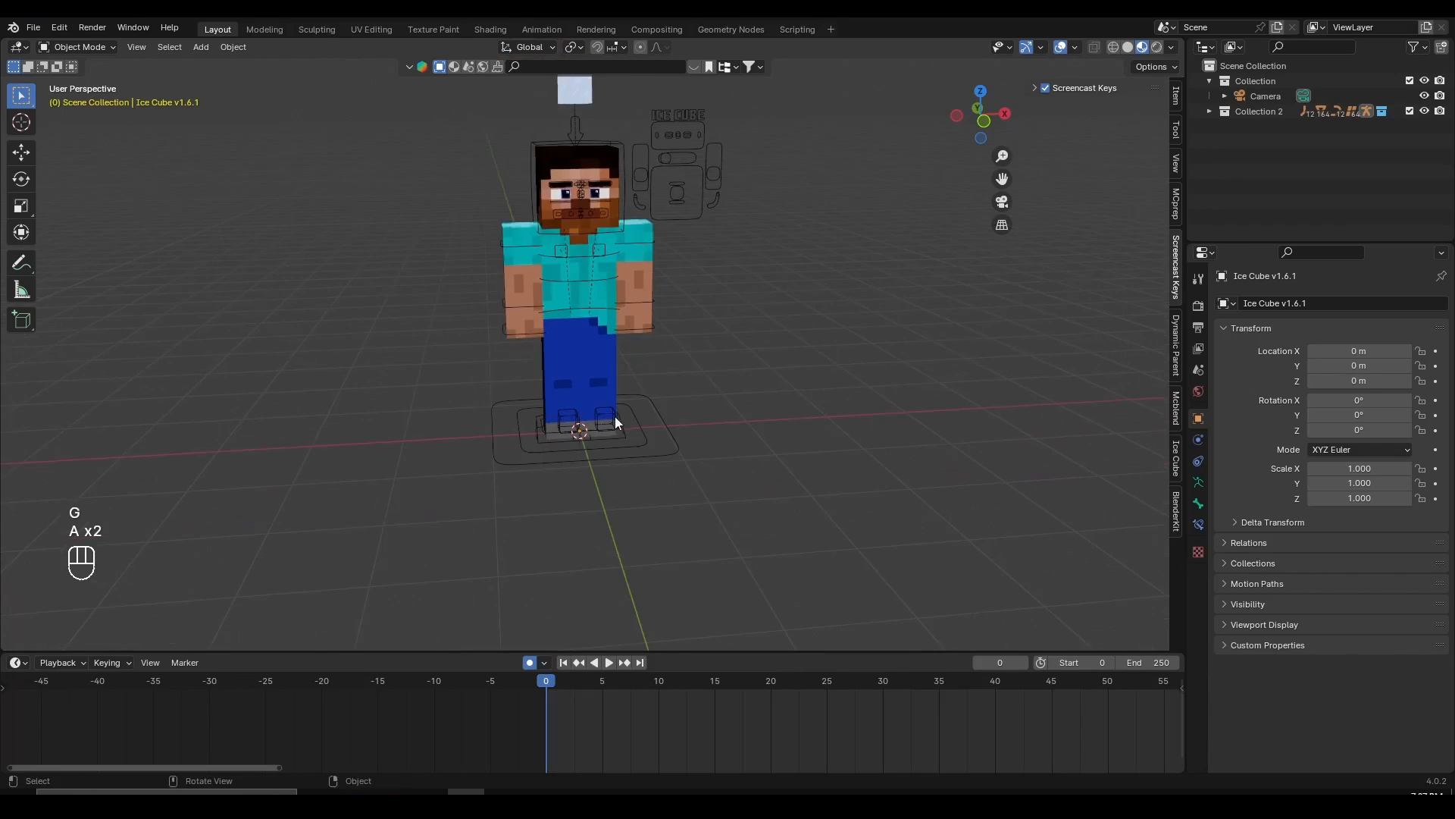
middle_click_drag(606, 525, 527, 413, "shift")
scroll(661, 416, "up", 3)
scroll(671, 394, "down", 6)
scroll(694, 371, "up", 4)
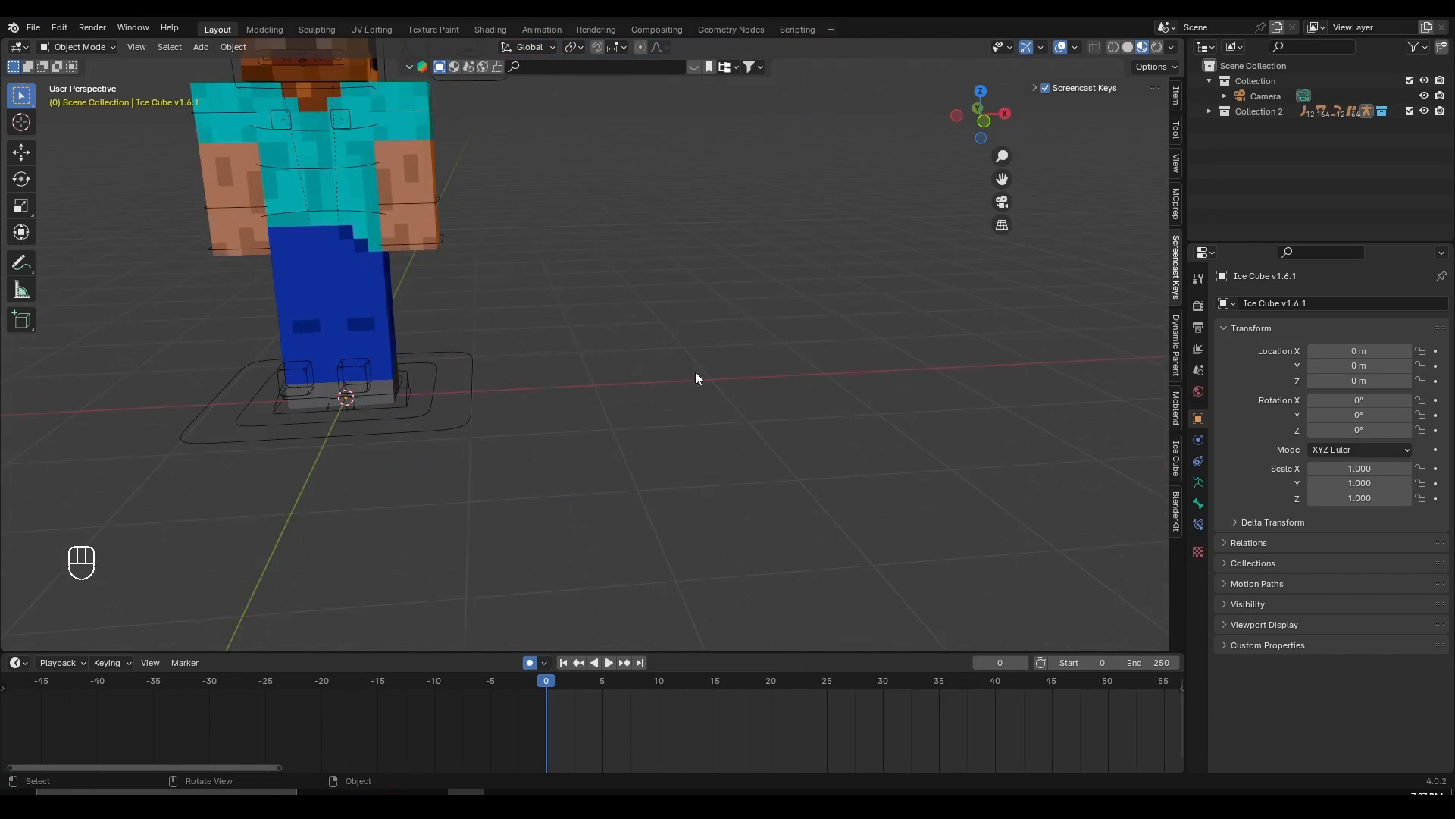
- Place the 3D cursor away from the character and reset it to the world origin with the whole scene framed
right_click(972, 351, "shift")
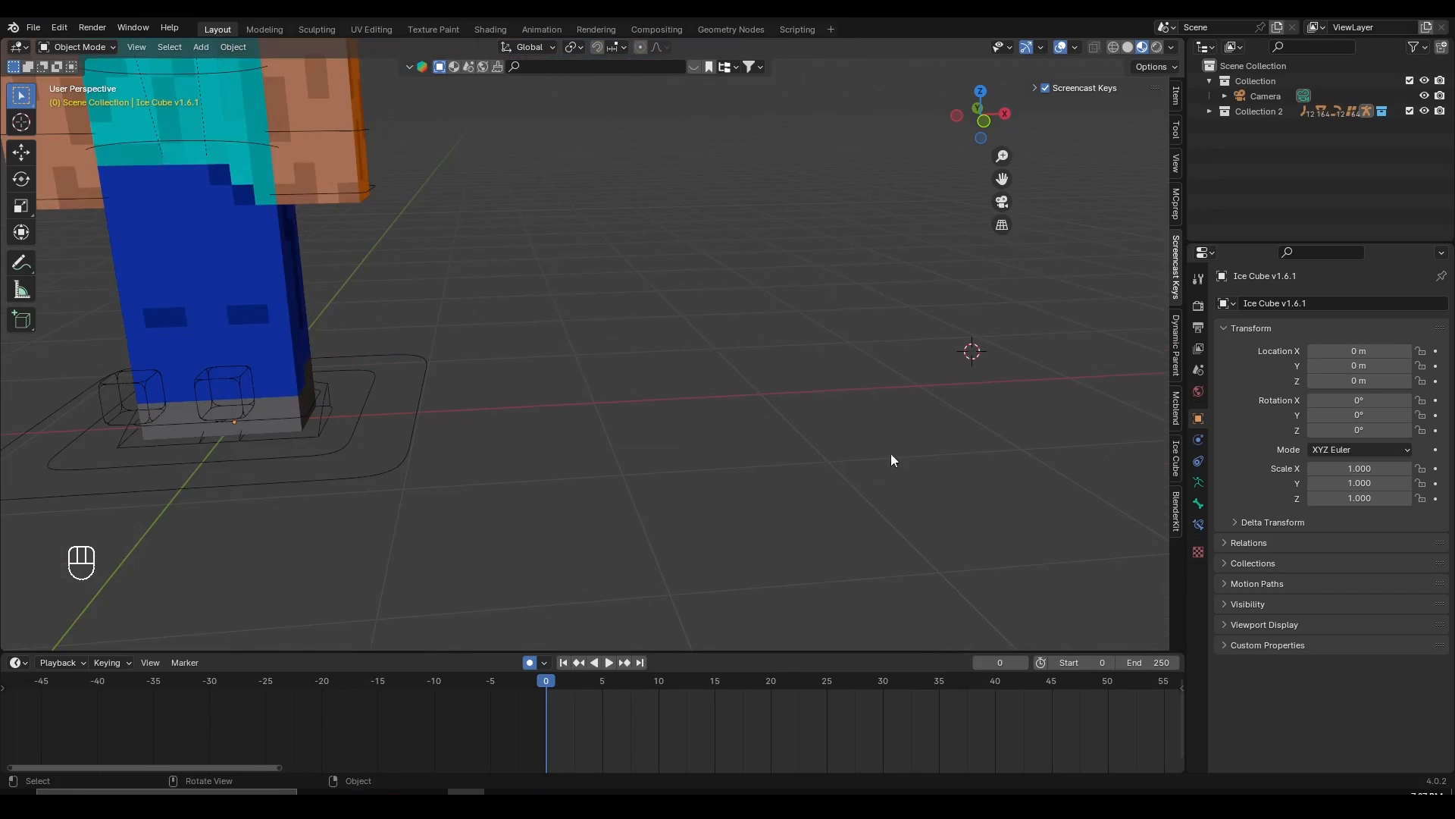
key("shift")
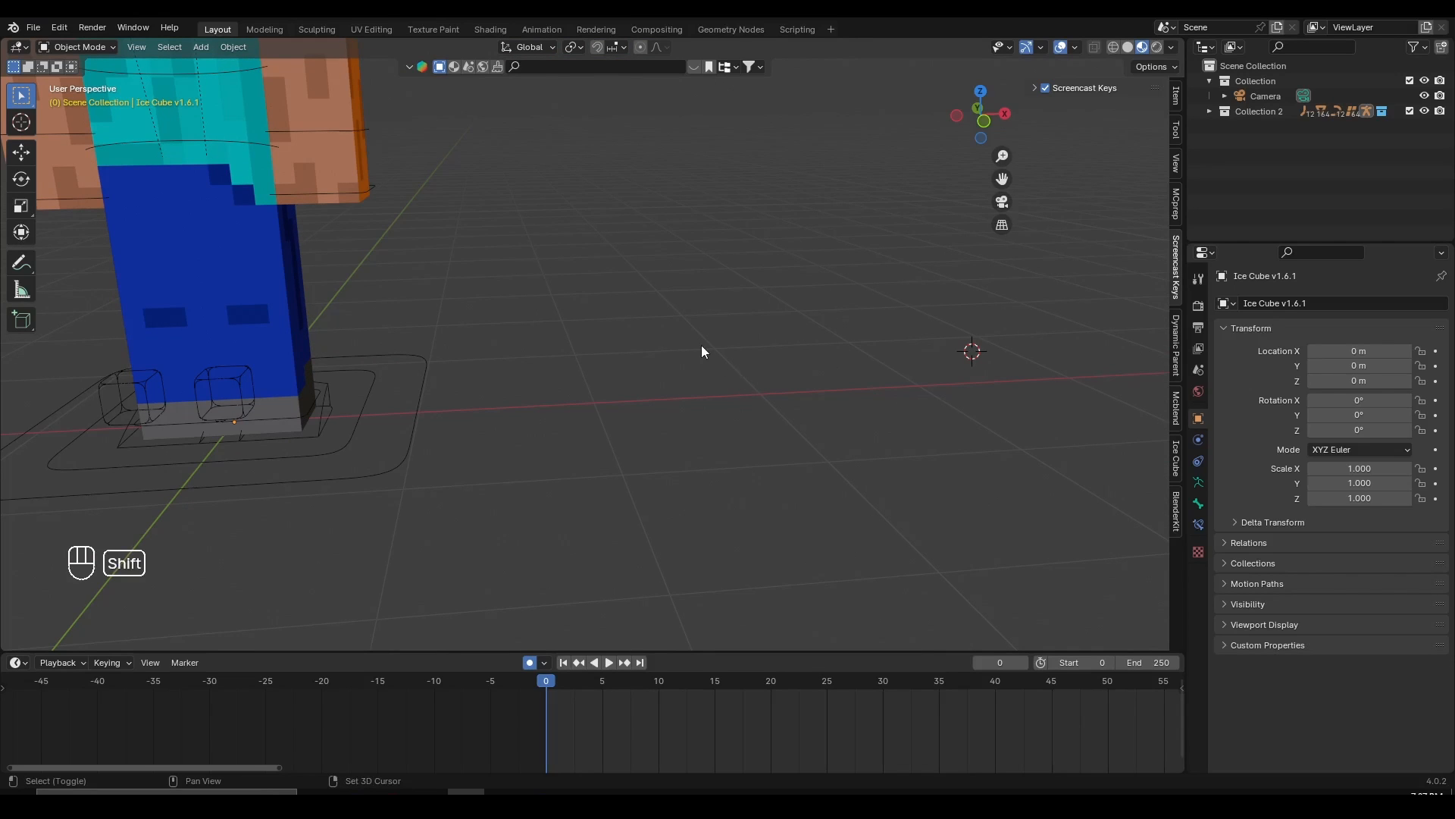
key("shift+c")
scroll(426, 471, "up", 5)
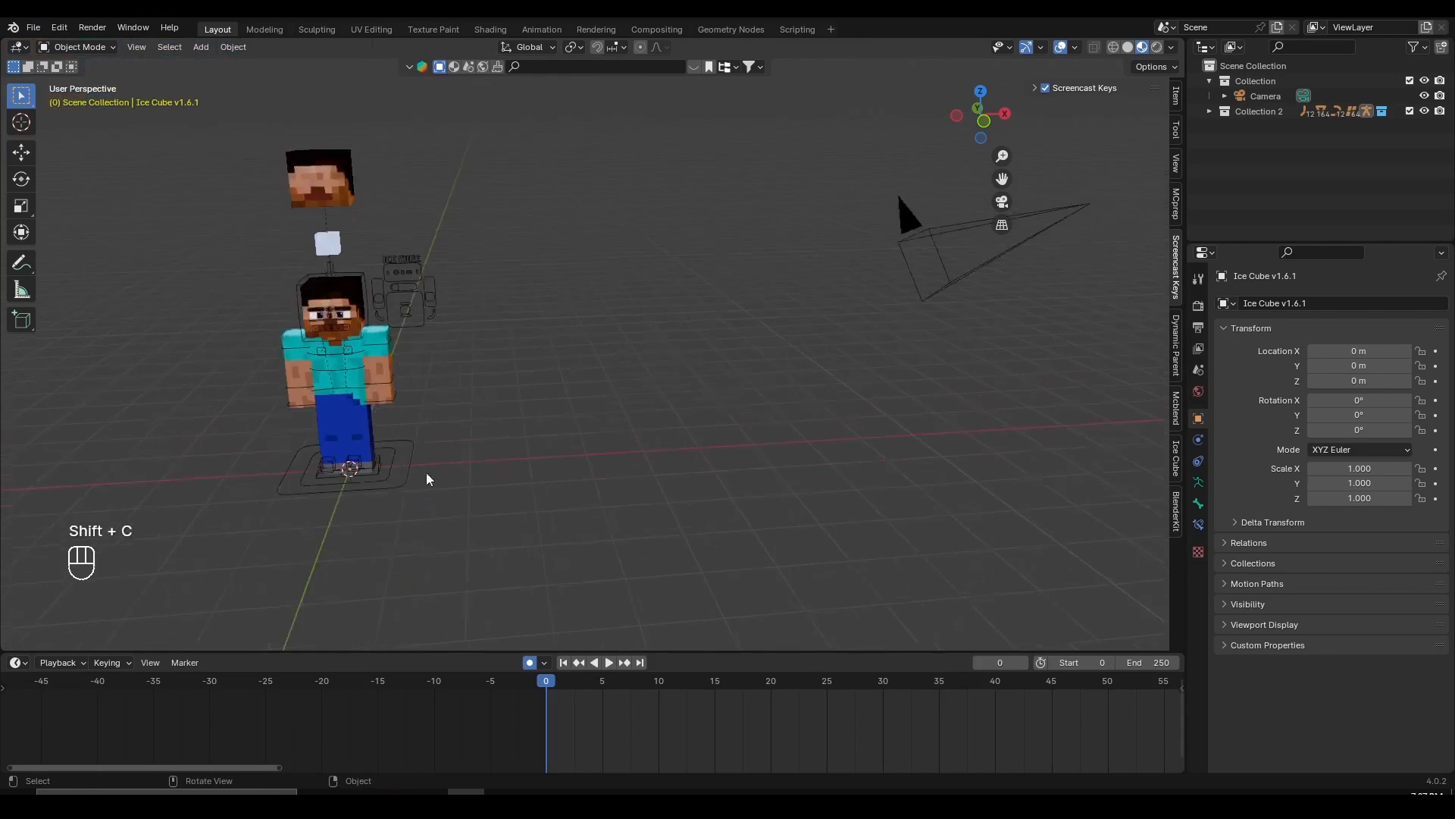
scroll(448, 500, "up", 3)
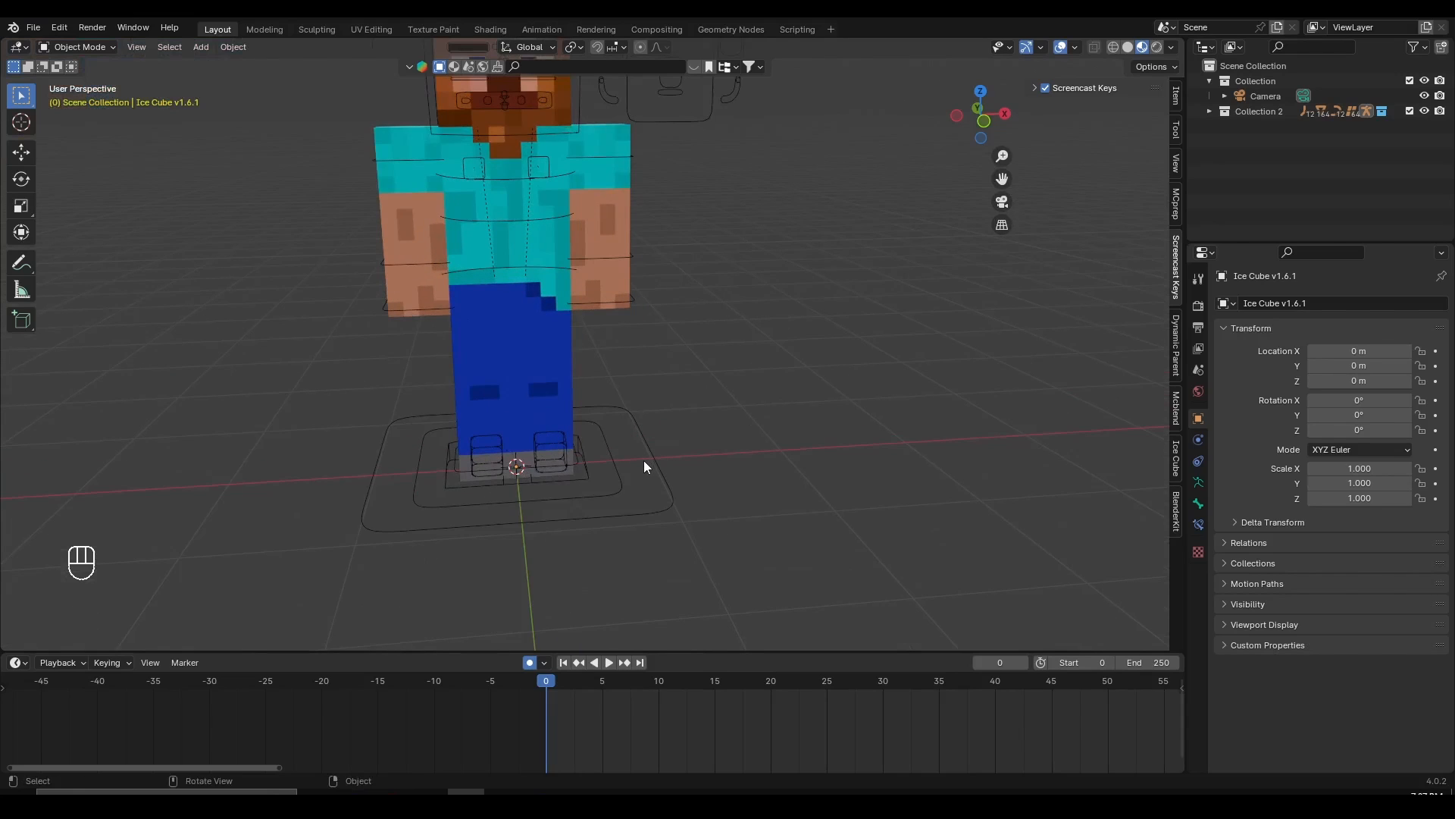
- Snap the 3D cursor to the world origin at the character's feet, repeating this after placing it off to the side
right_click(622, 430)
key("shift+s")
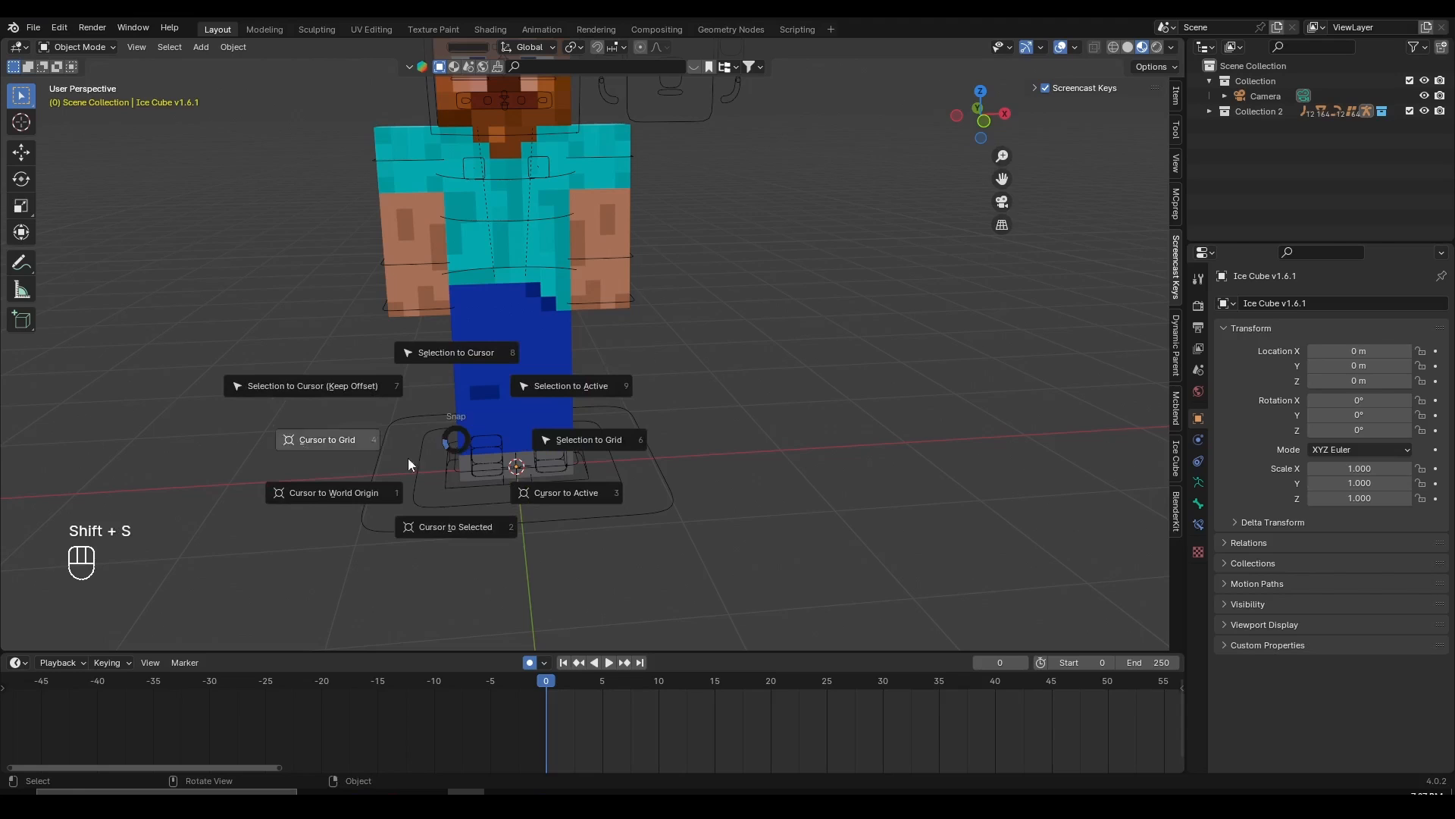
left_click(348, 490)
right_click(860, 356, "shift")
key("shift+s")
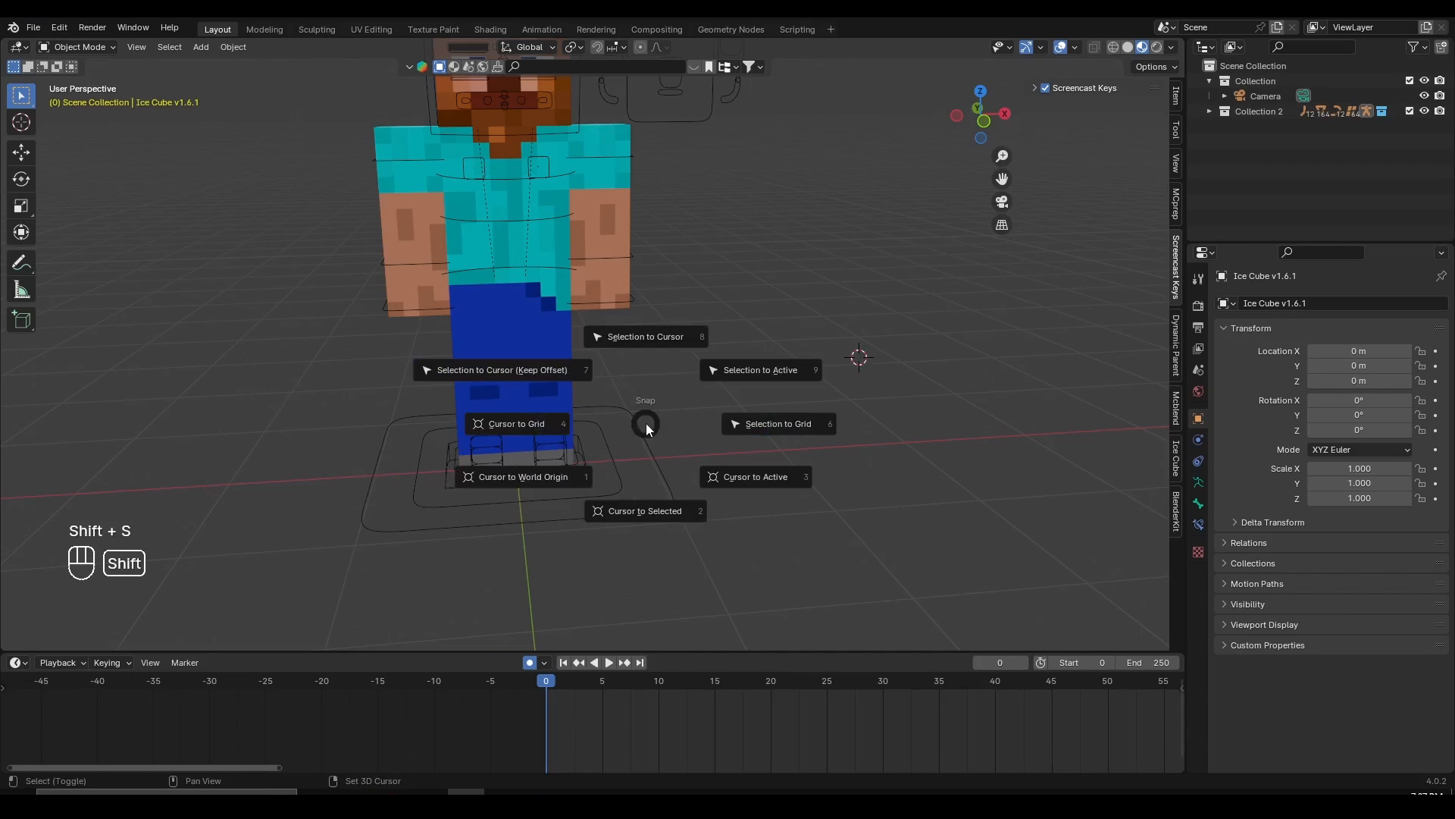
left_click(539, 486)
scroll(561, 462, "down", 3)
middle_click_drag(569, 451, 544, 423)
scroll(543, 436, "up", 1)
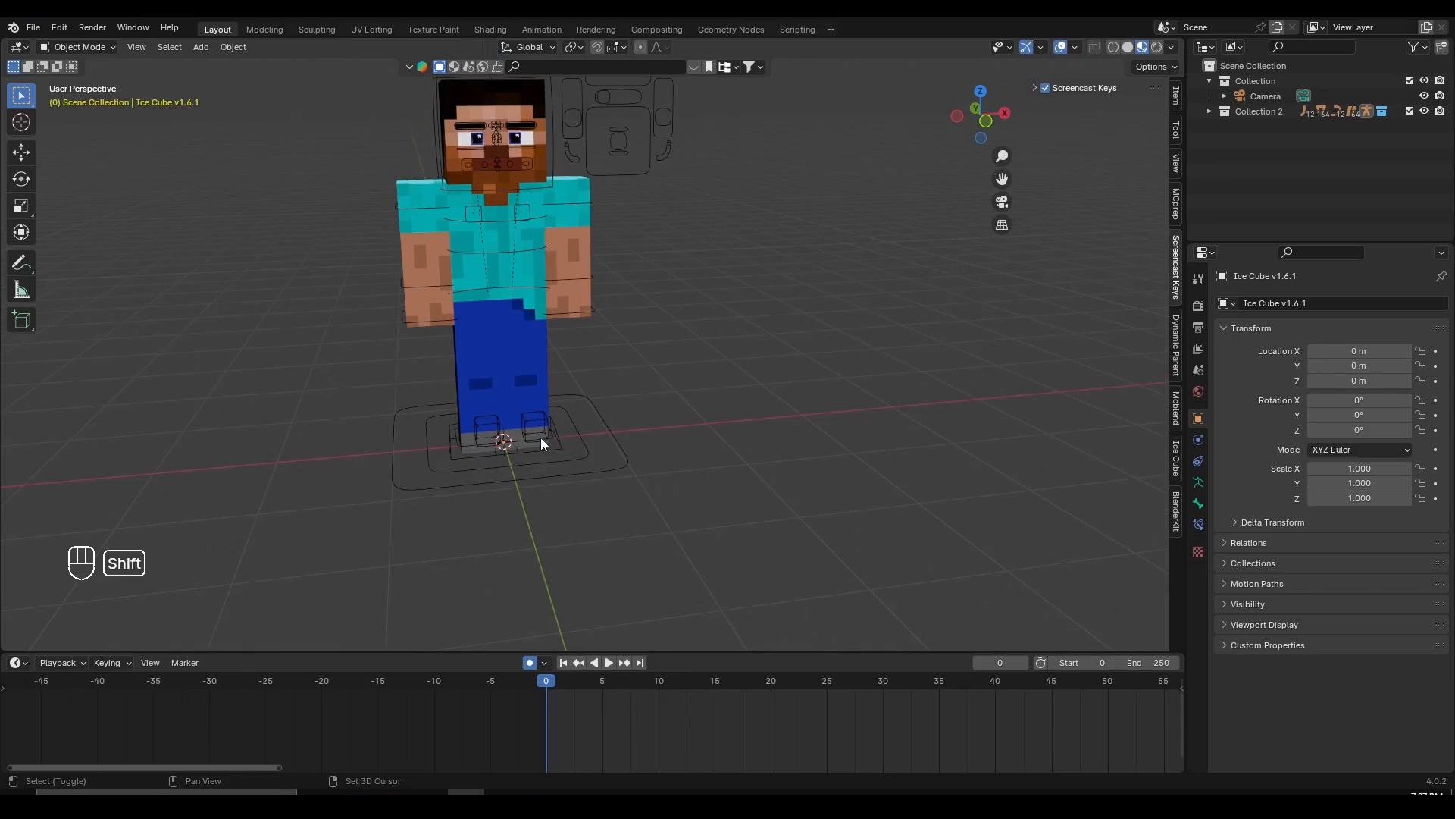
- Add an ico sphere mesh at the 3D cursor by the character's feet
key("shift+a")
mouse_move(530, 396)
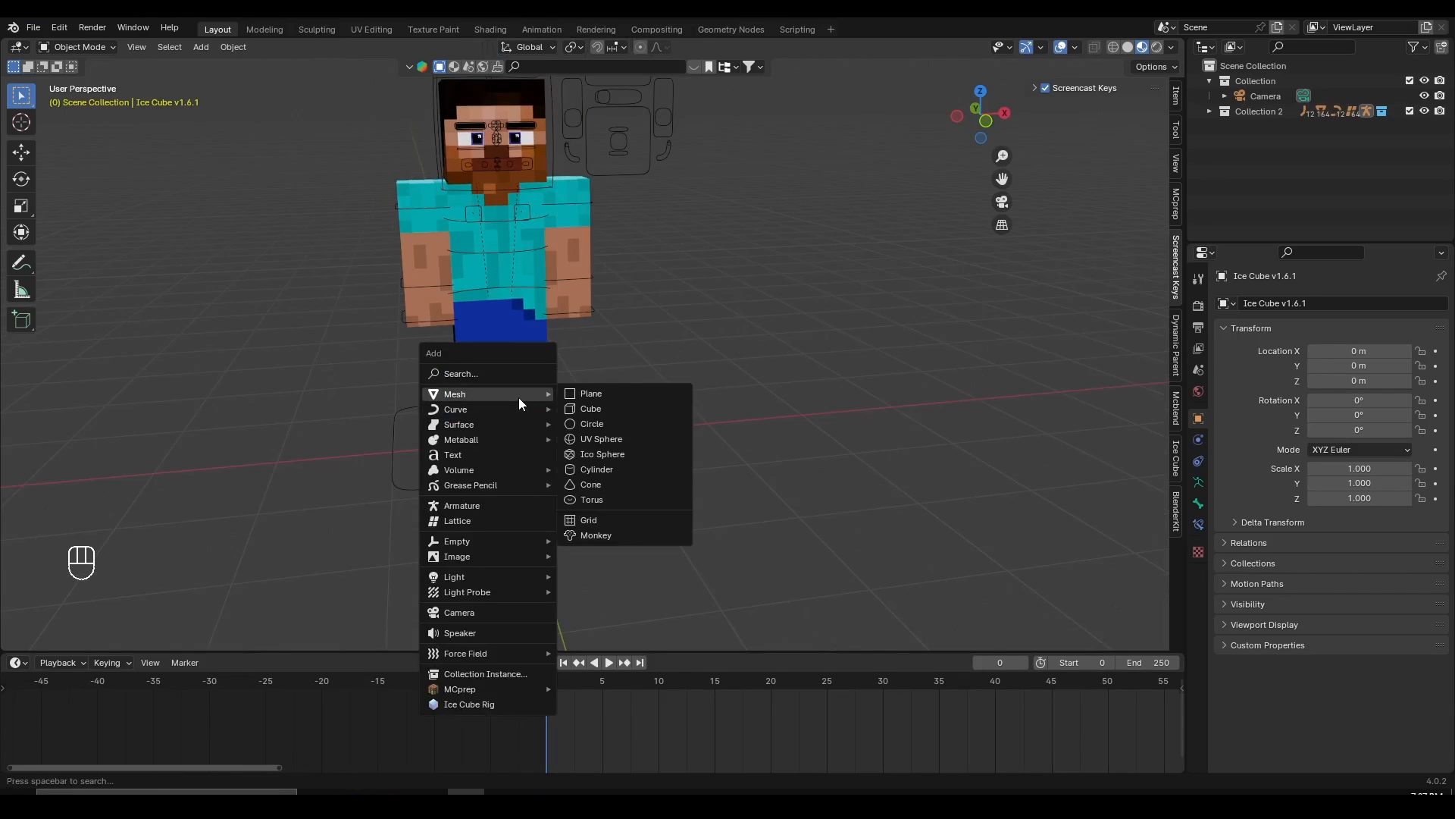
left_click(648, 453)
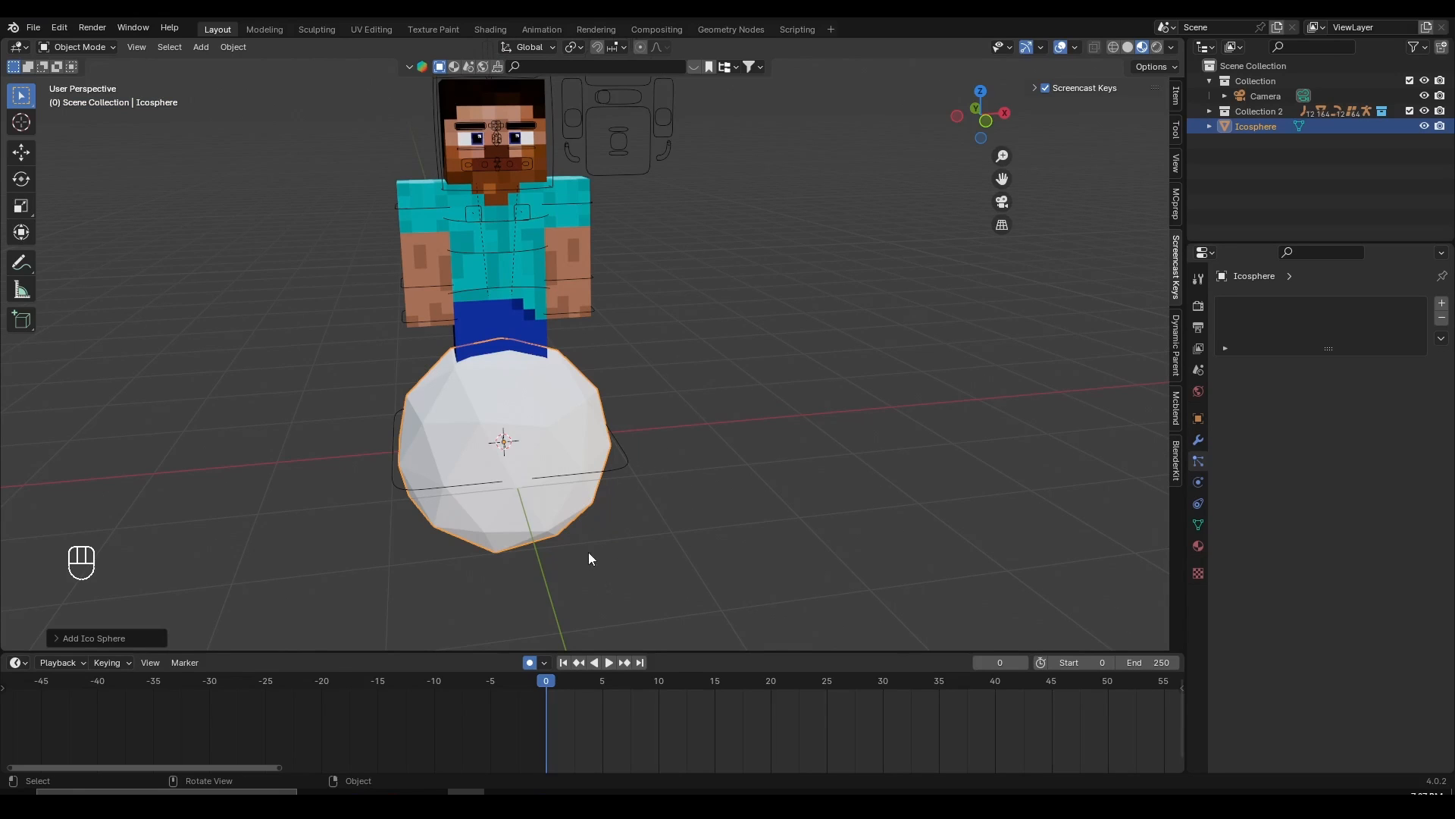
middle_click_drag(543, 497, 611, 437)
scroll(629, 452, "up", 2)
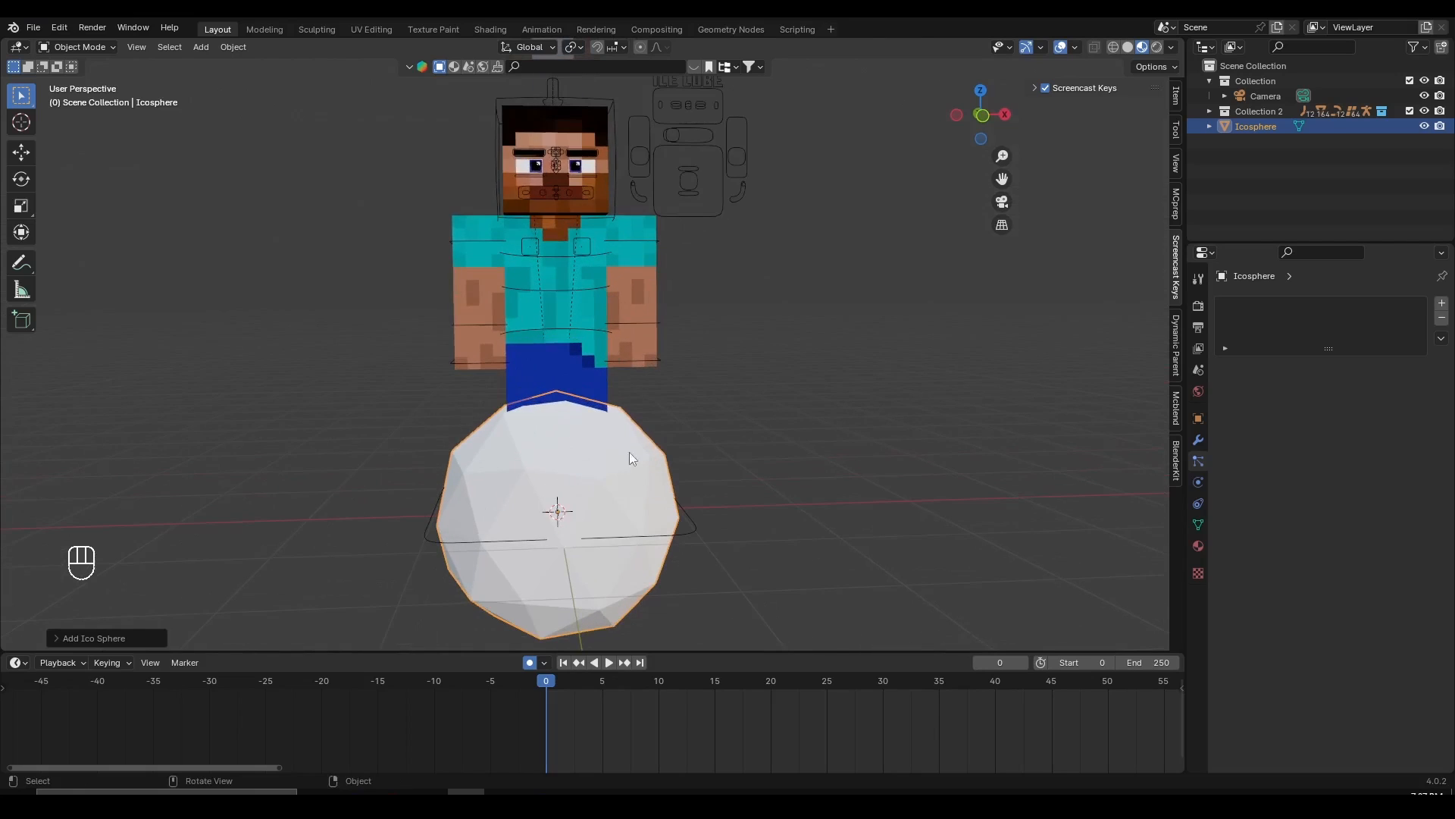
- Raise the ico sphere along the global Z axis to the character's torso
scroll(635, 493, "down", 4)
key("g")
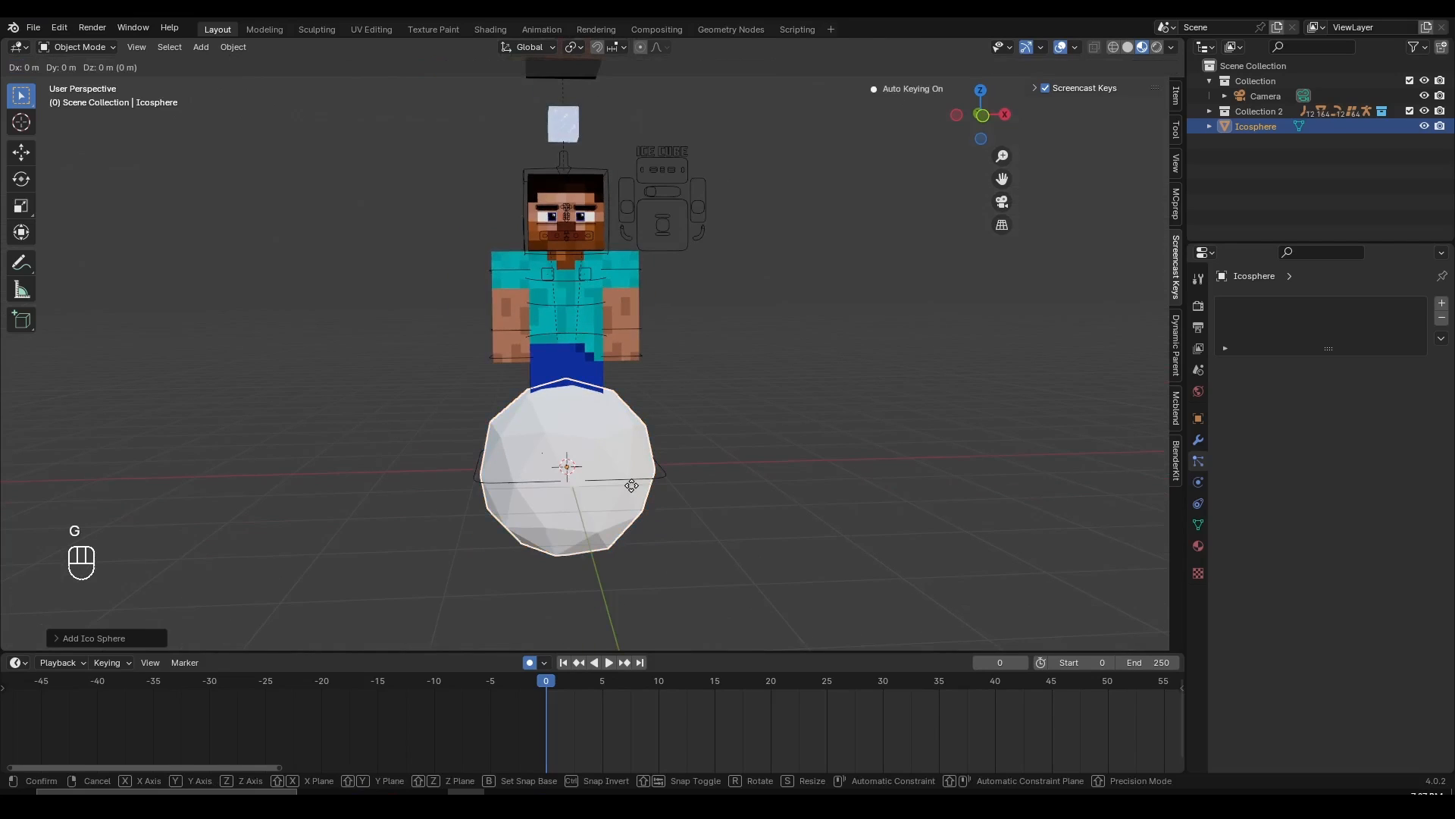
key("z")
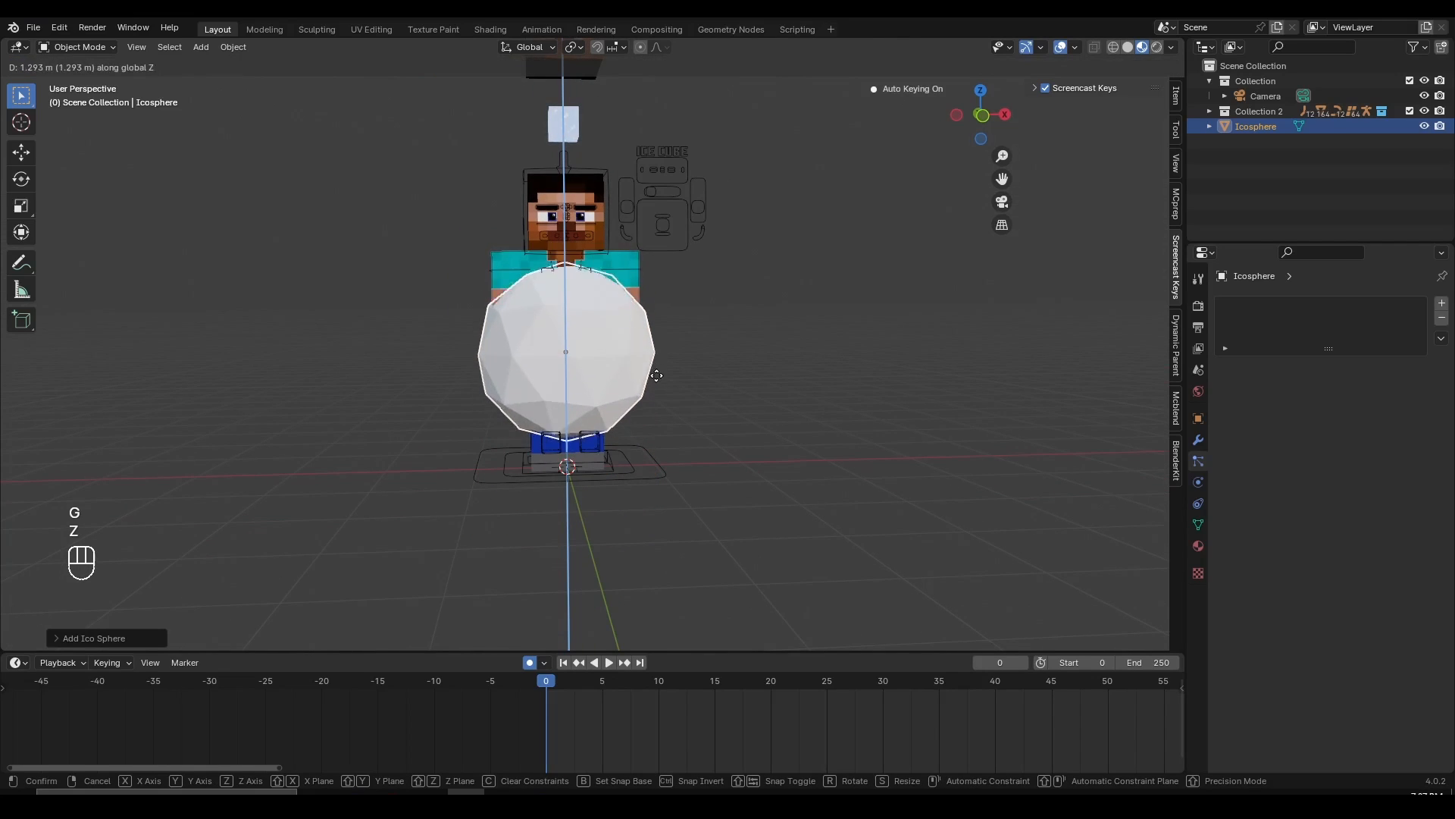
left_click(671, 357)
middle_click_drag(672, 357, 622, 411)
- Shrink the ico sphere to roughly the width of the character's torso
key("s")
left_click(556, 372)
key("f")
scroll(572, 381, "down", 8)
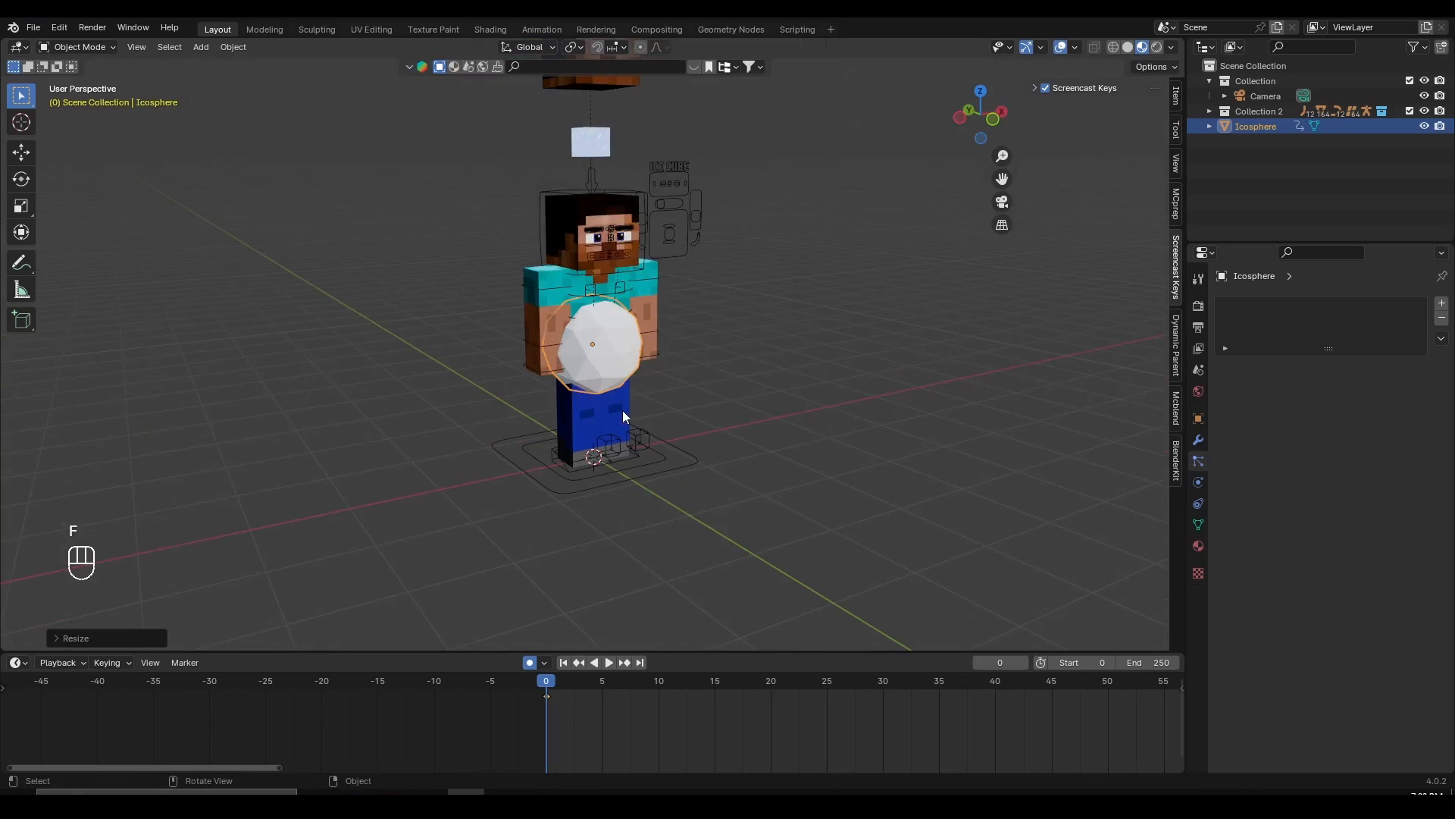
key("KP_Decimal")
scroll(622, 411, "down", 5)
middle_click_drag(665, 412, 761, 423)
scroll(754, 438, "down", 3)
key("f")
scroll(633, 443, "down", 4)
key("s")
scroll(762, 422, "up", 1)
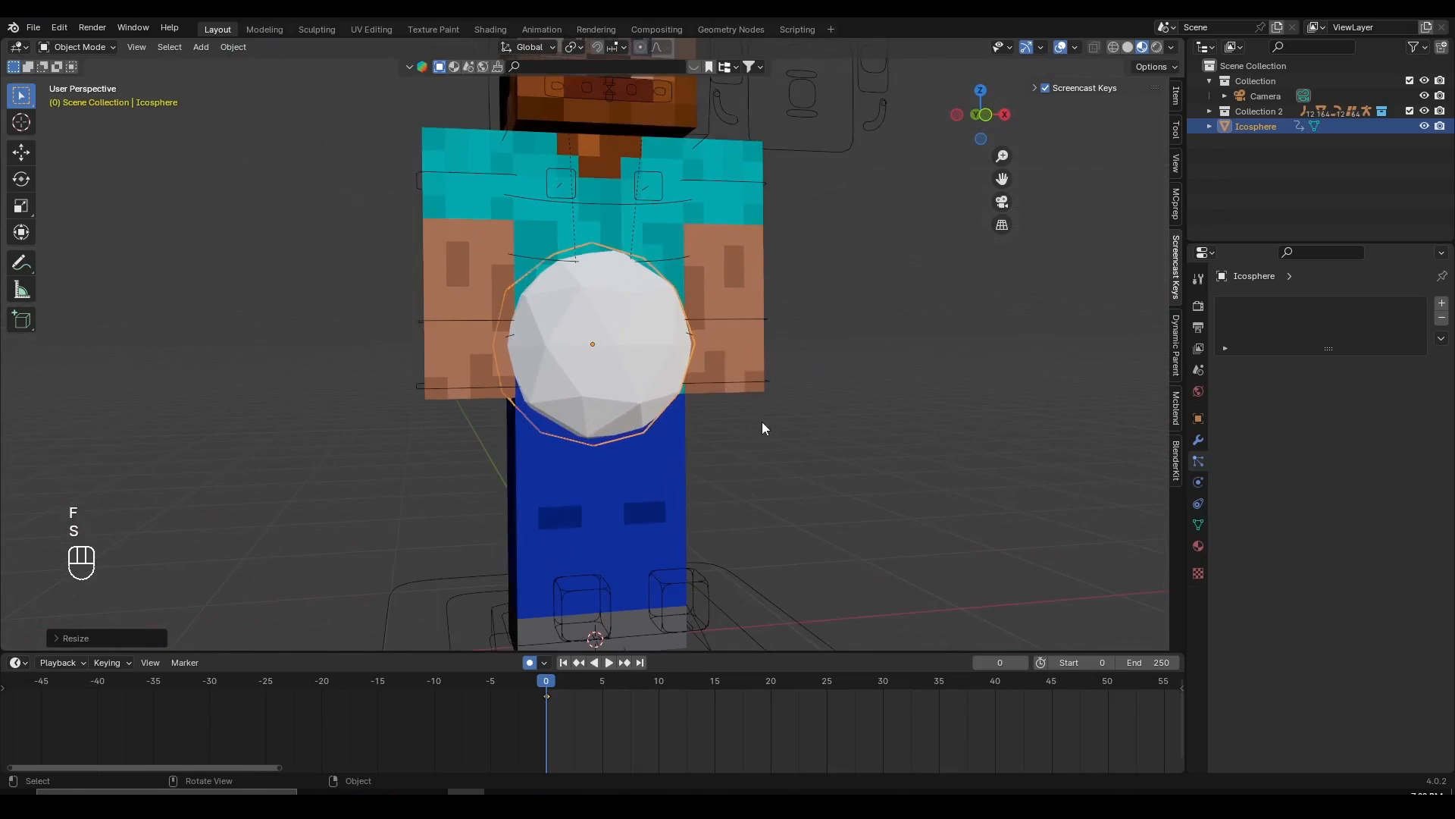
- Enlarge the ico sphere slightly so that it extends a little beyond both sides of the torso
key("s")
left_click(805, 425)
scroll(763, 429, "down", 3)
middle_click_drag(759, 426, 745, 426)
key("s")
left_click(765, 429)
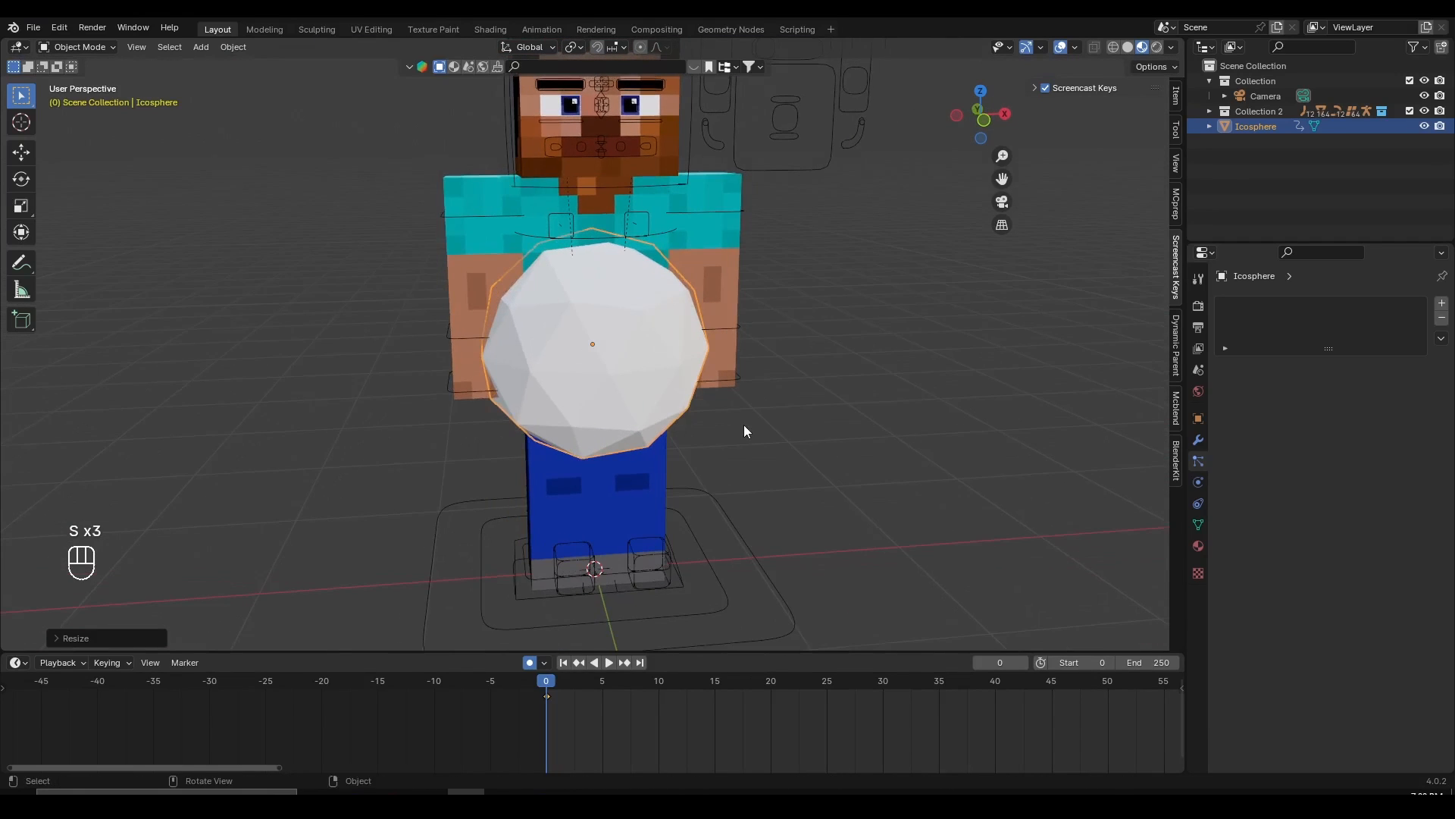
- Check the character's jump at frame 3, return to frame 0, and delete the ico sphere's keyframe there
middle_click_drag(660, 744, 529, 739)
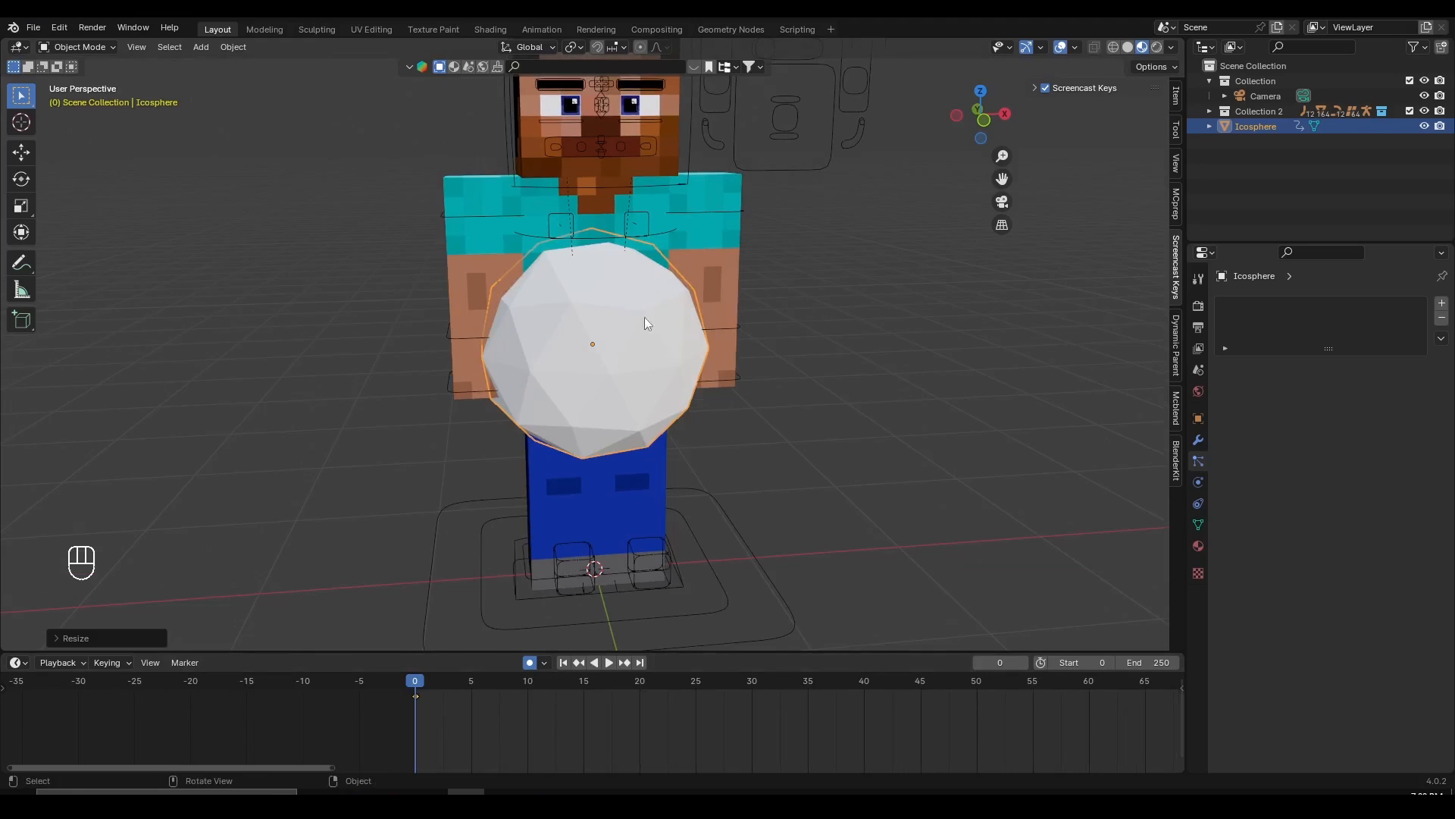
scroll(417, 702, "up", 1)
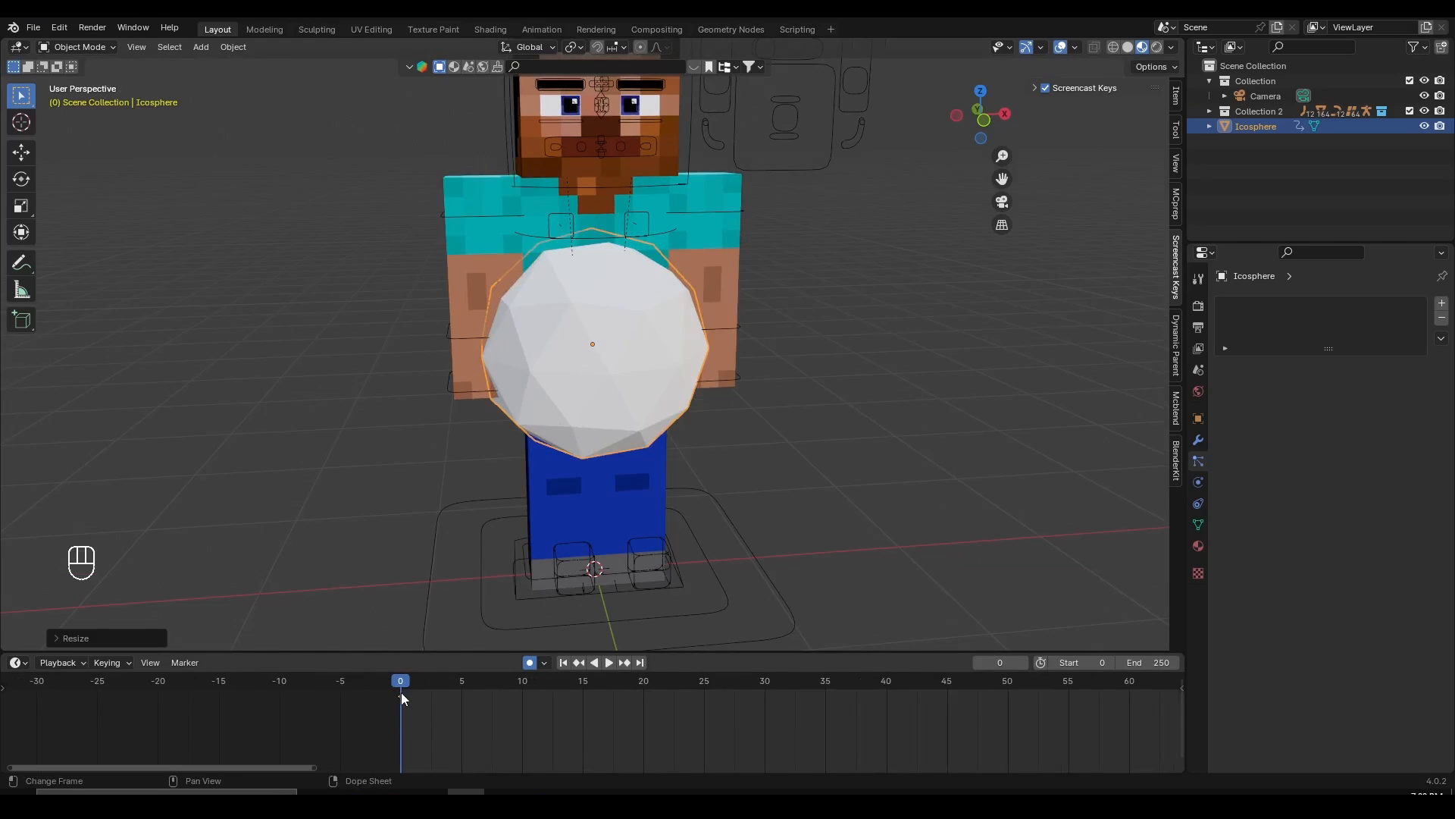
left_click(434, 681)
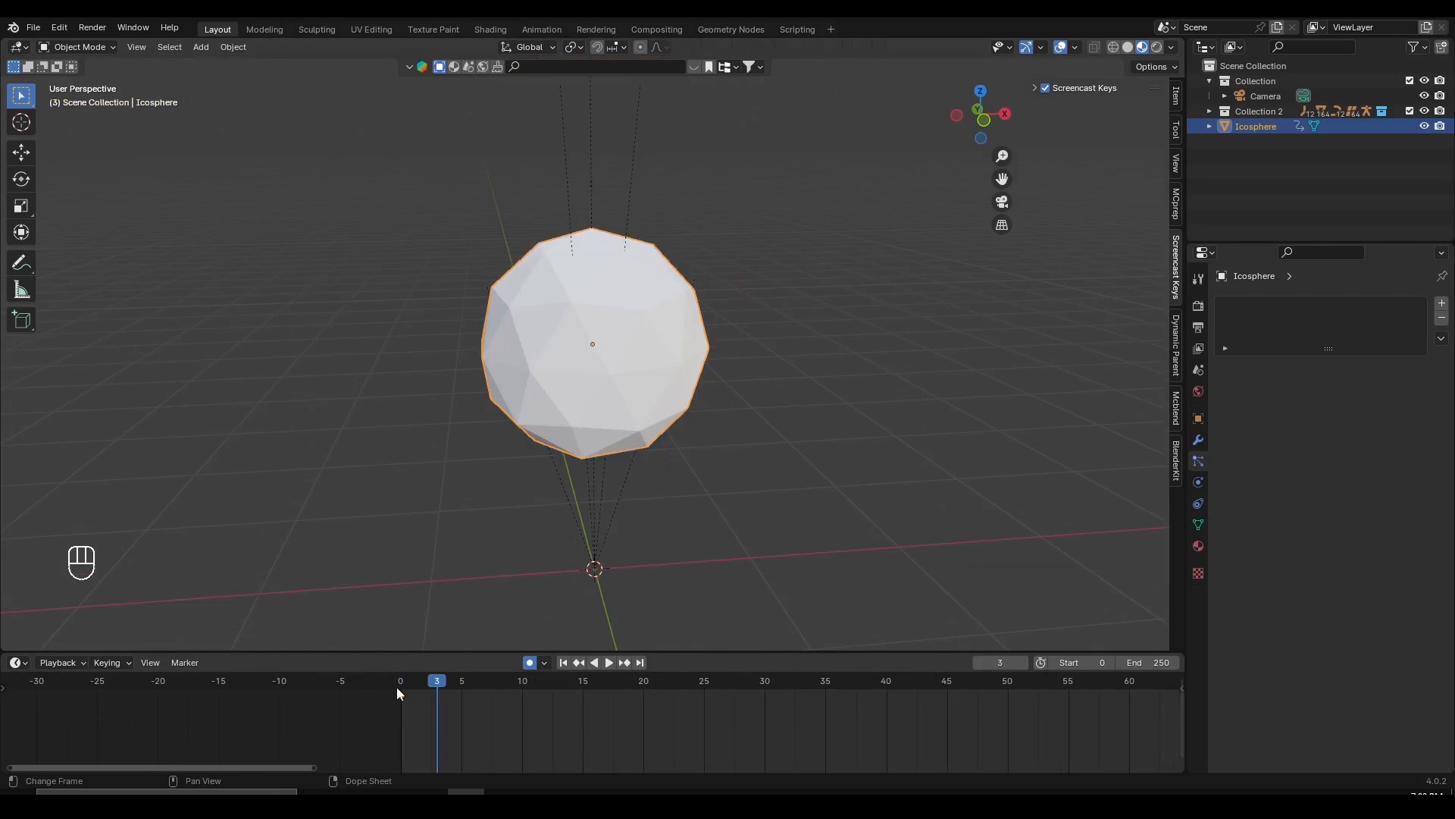
left_click(399, 686)
key("x")
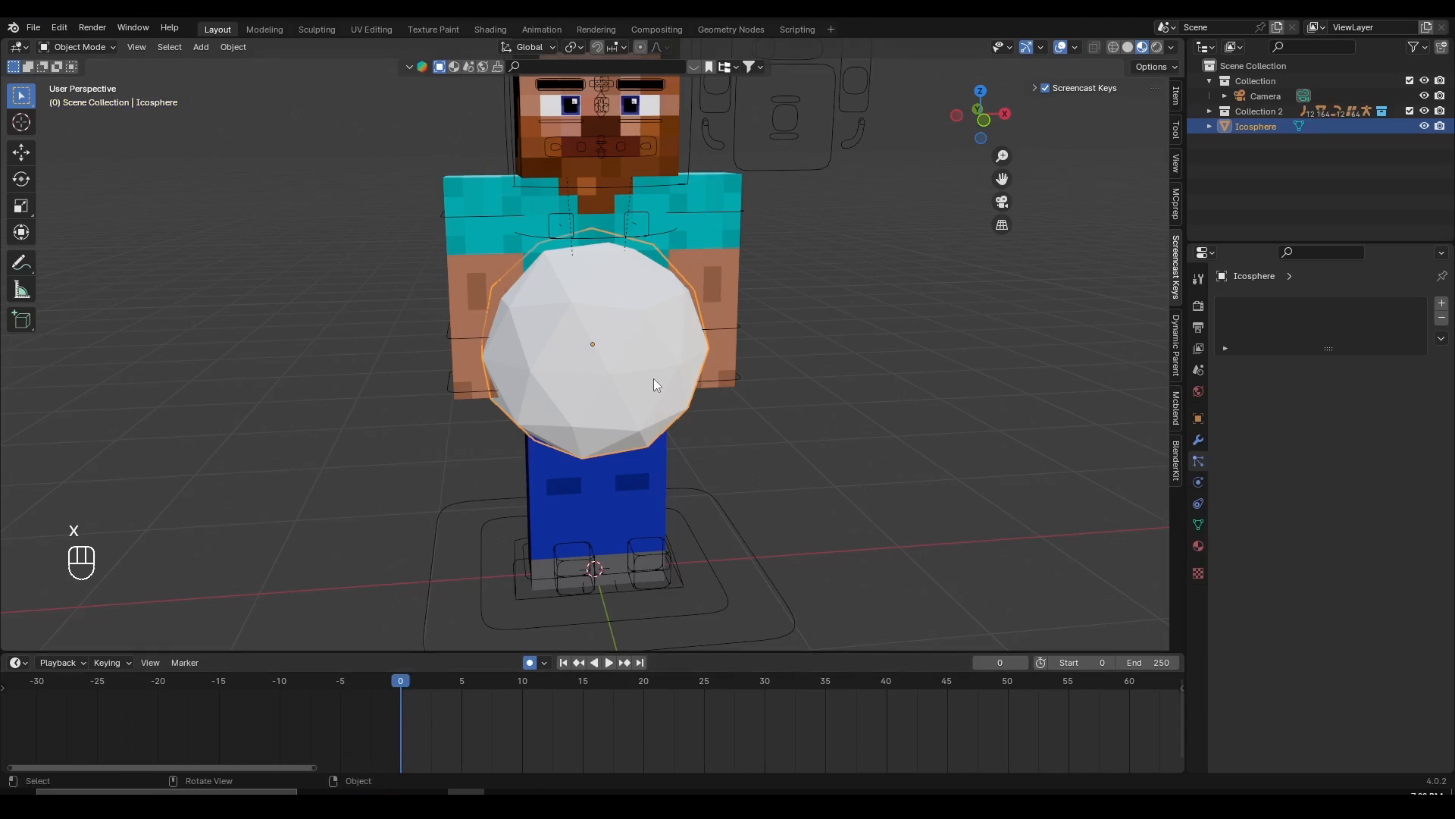
key("g")
right_click(620, 404)
scroll(619, 403, "up", 2)
key("g")
right_click(334, 562)
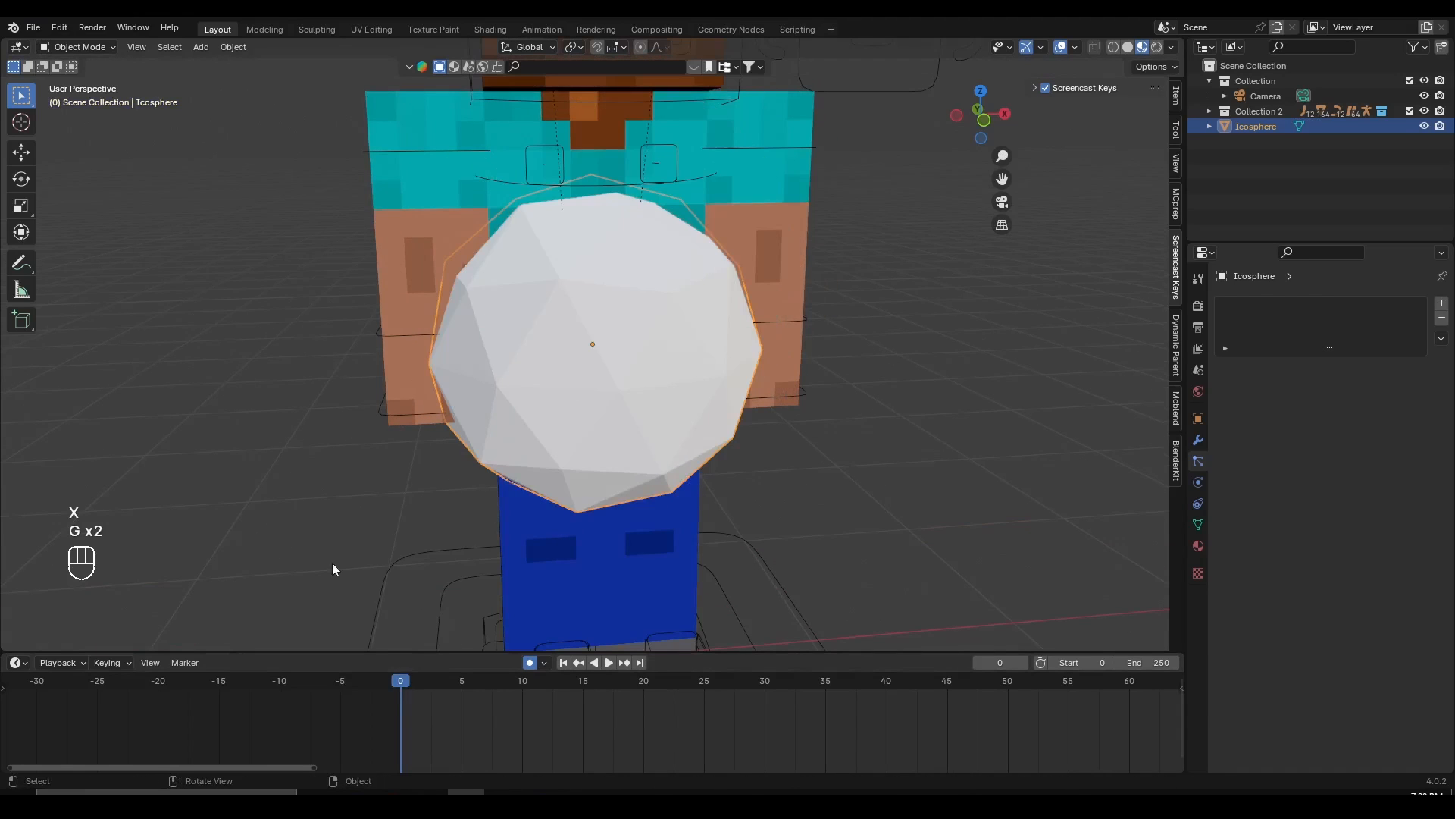
- Turn off automatic keyframing and add a new particle system to the ico sphere
scroll(570, 709, "down", 3)
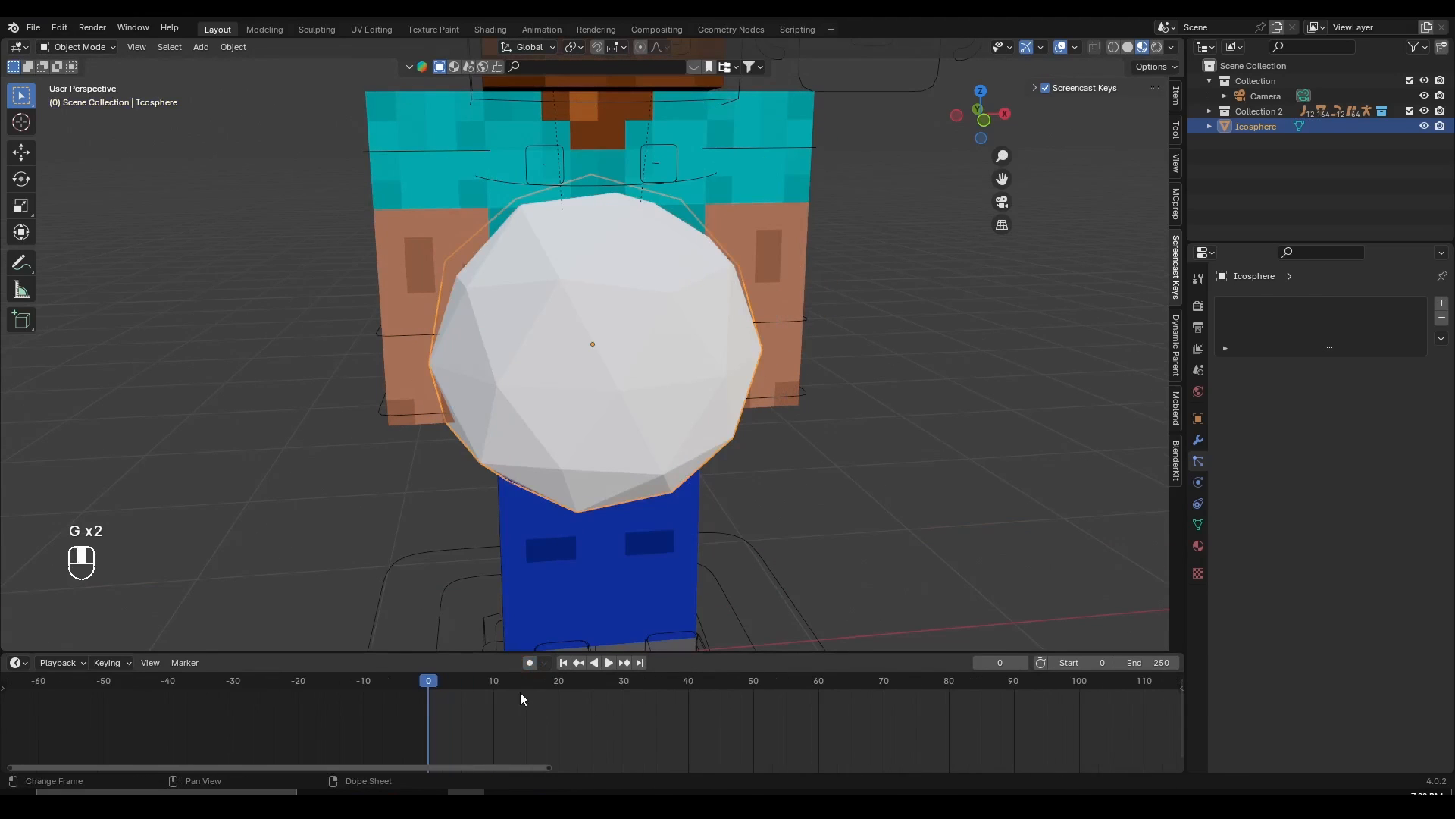
left_click(1196, 304)
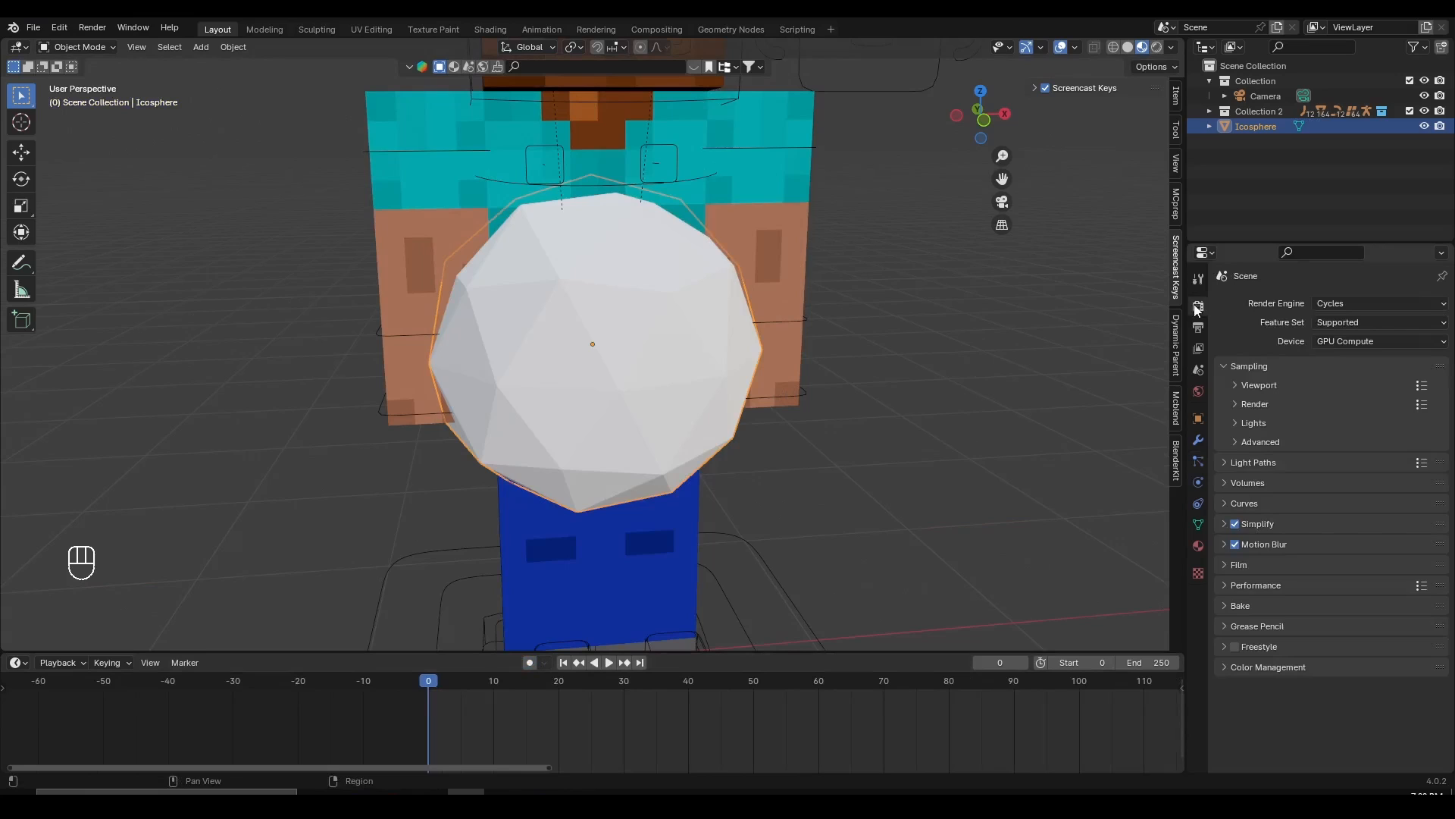
left_click(1199, 461)
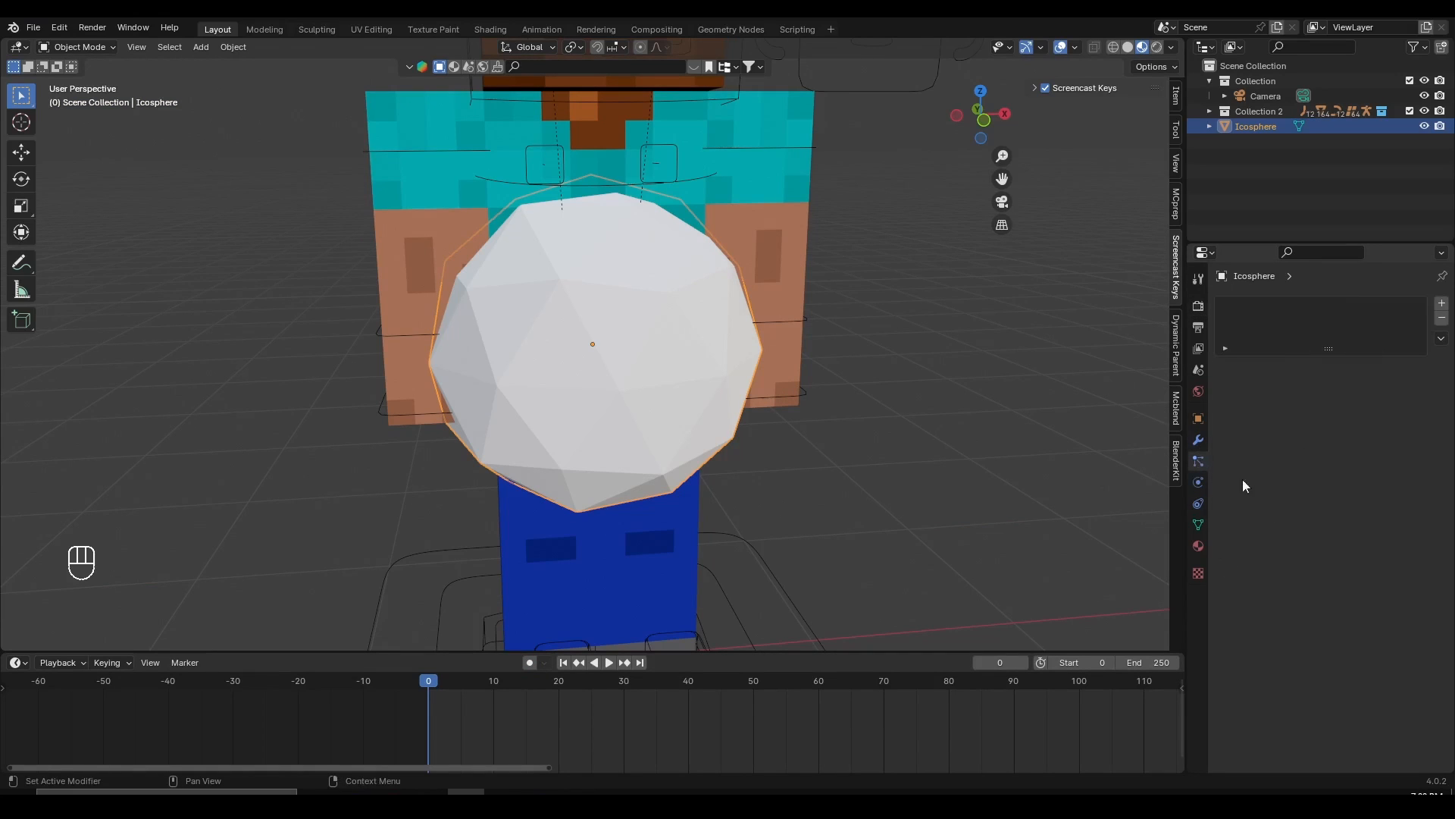
left_click(1442, 304)
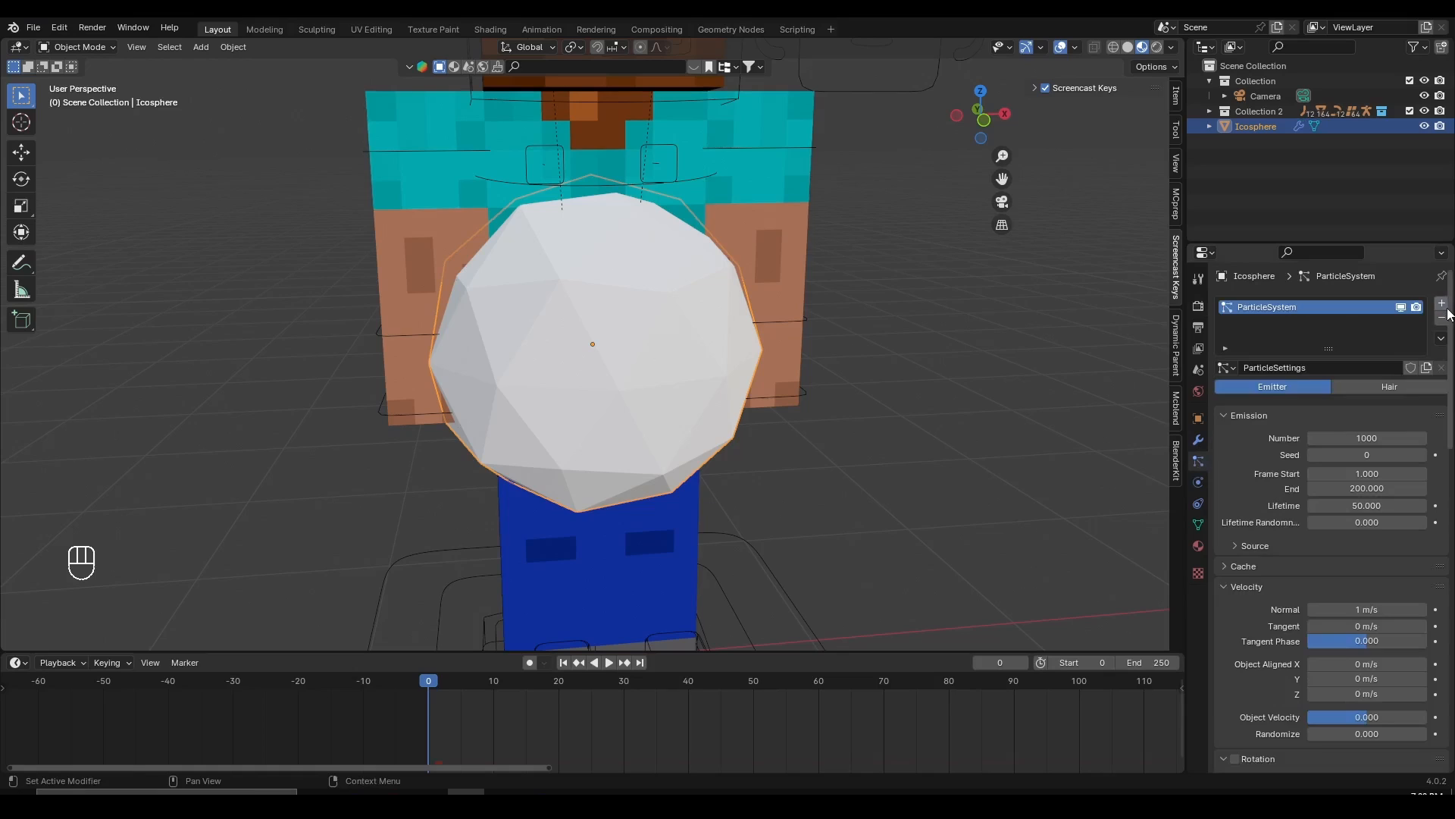
- Name the particle settings Endermen Teleport
left_click(1296, 368)
type("End")
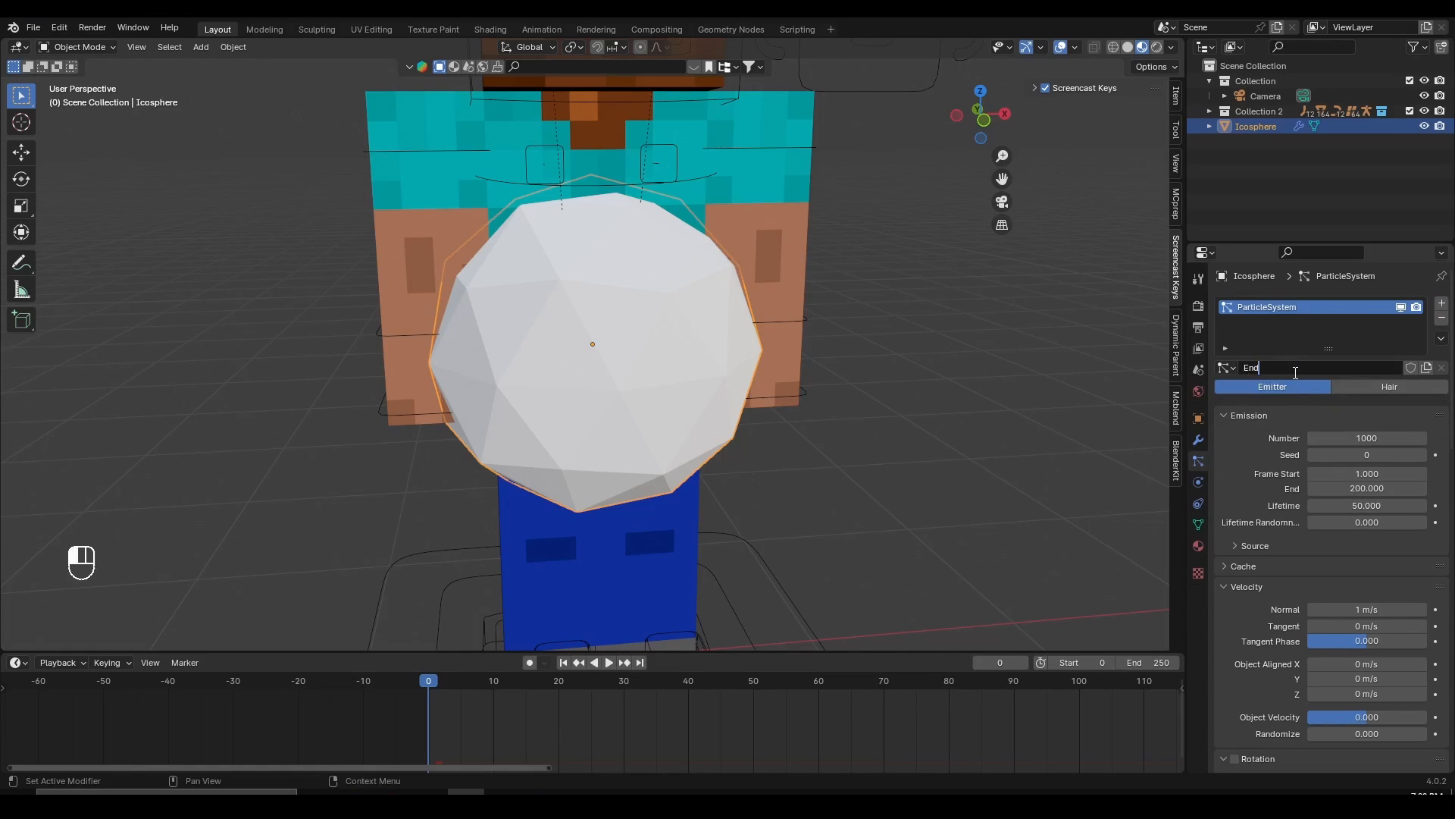
type("ermen ")
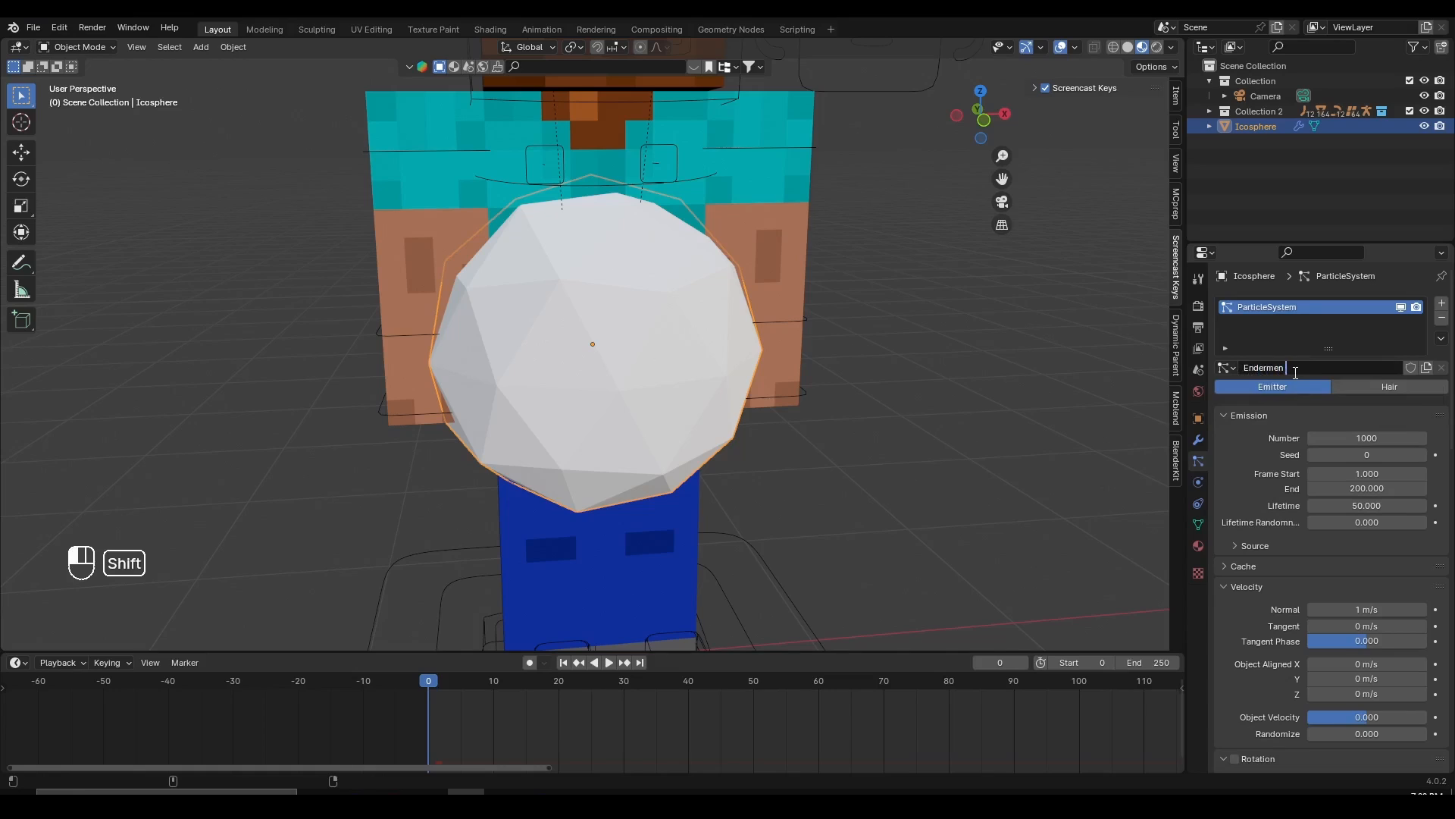
type("Teleport")
key("Return")
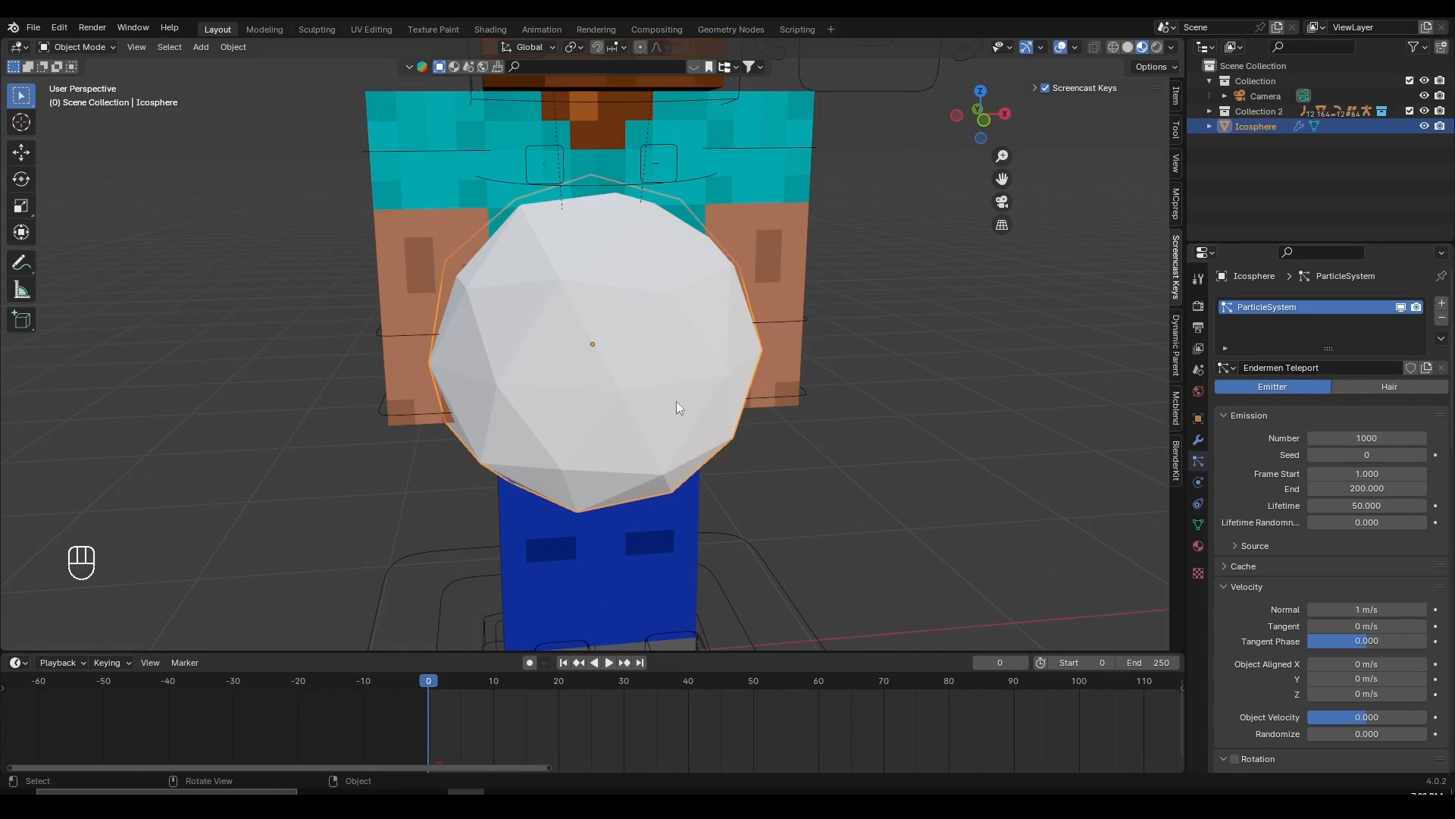
- Play back the particle emission from frame 0, restarting it as needed, and examine the particles' motion from several angles
scroll(670, 430, "down", 8)
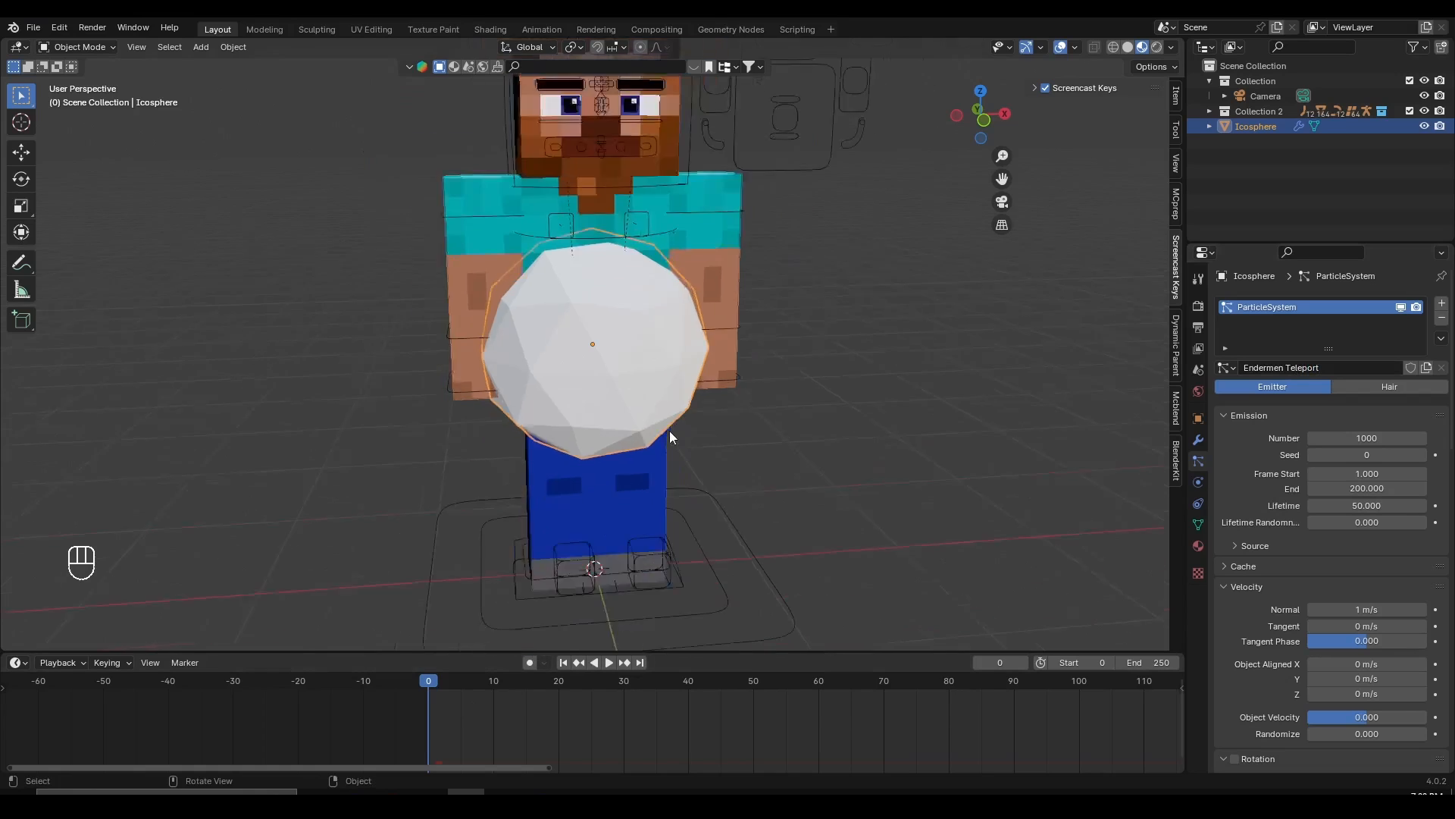
key("space")
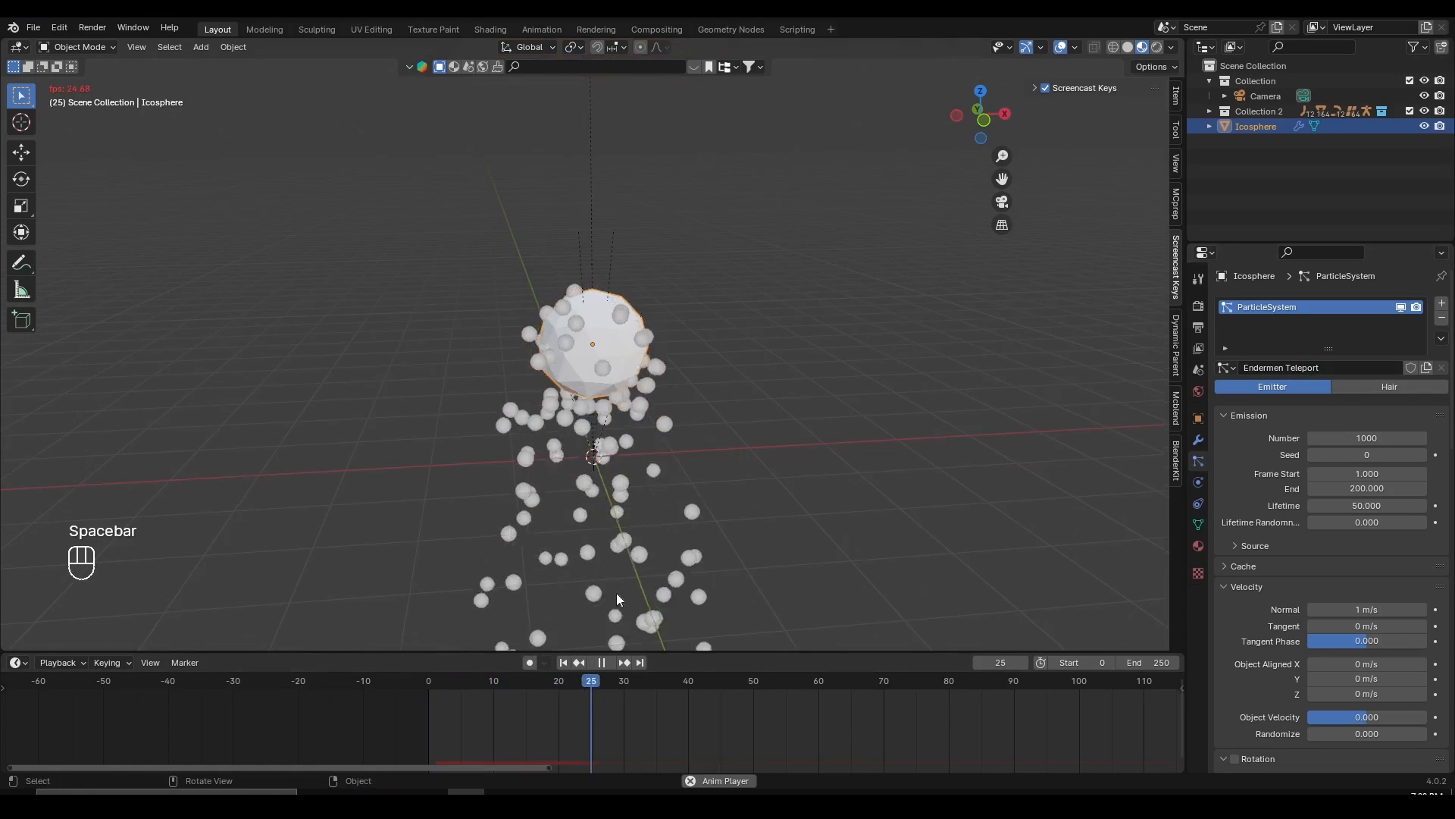
key("space")
left_click(423, 680)
scroll(661, 403, "up", 3)
key("space")
scroll(661, 403, "down", 3)
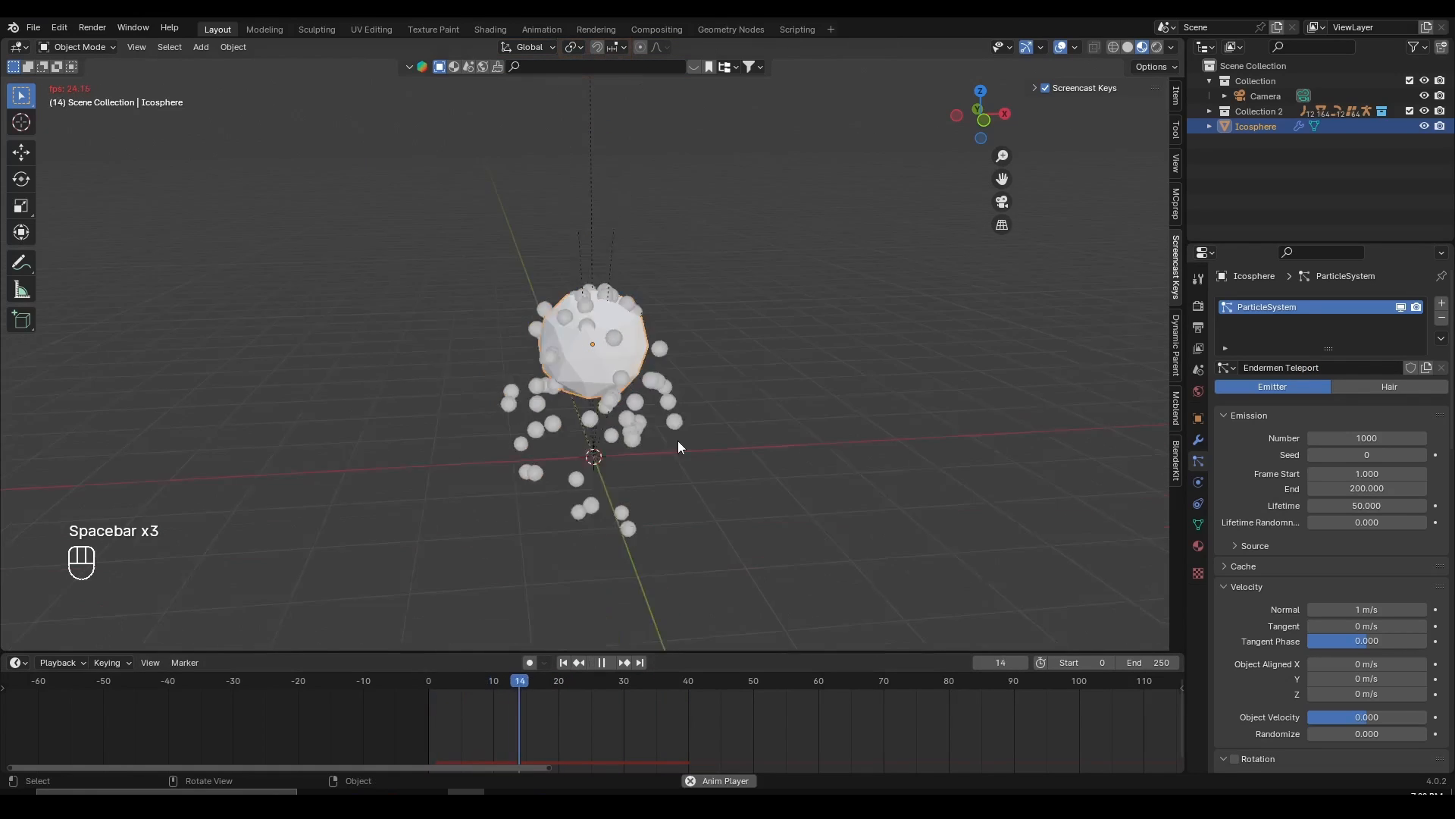
middle_click_drag(667, 390, 559, 435)
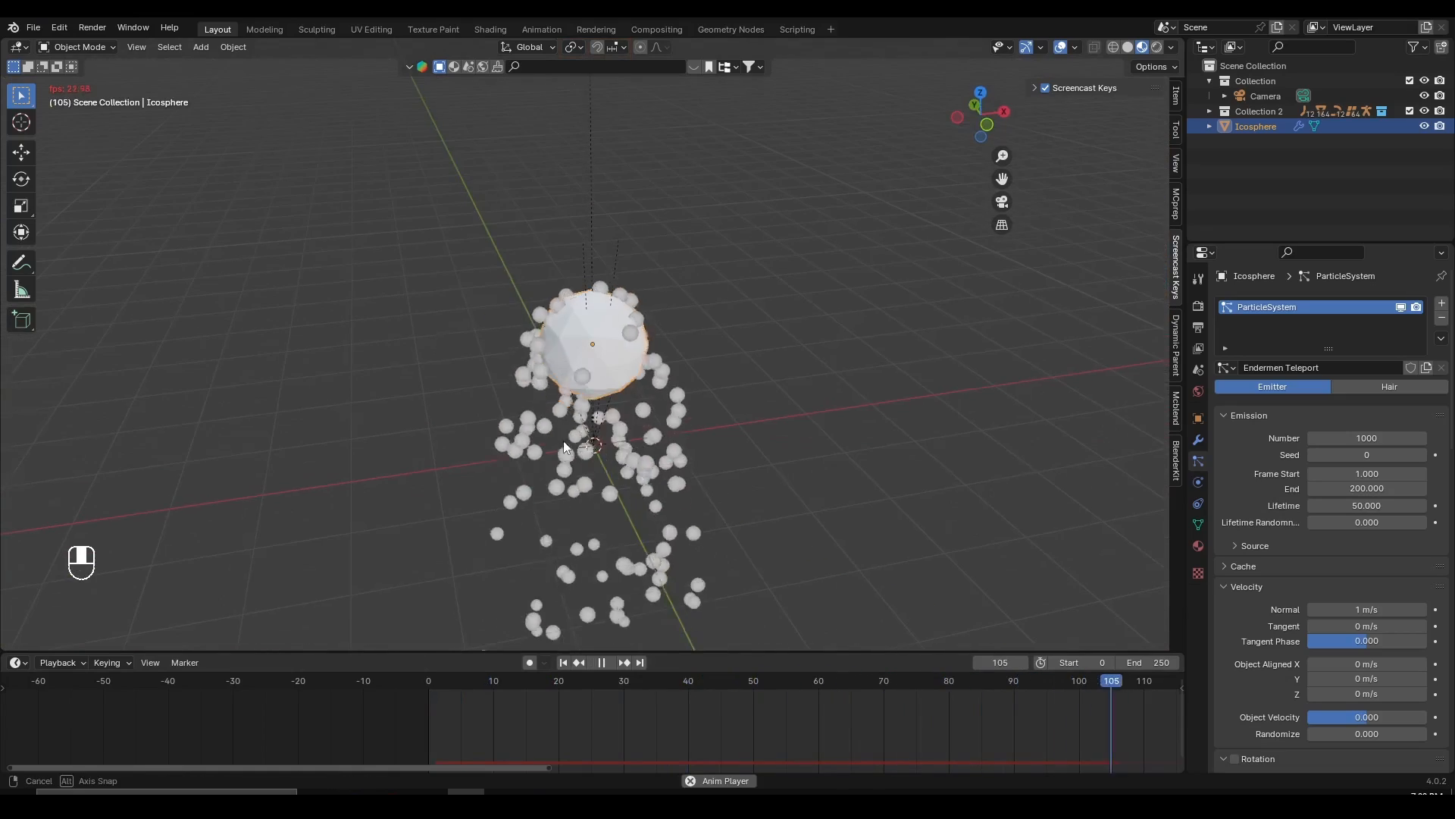
scroll(639, 416, "down", 7)
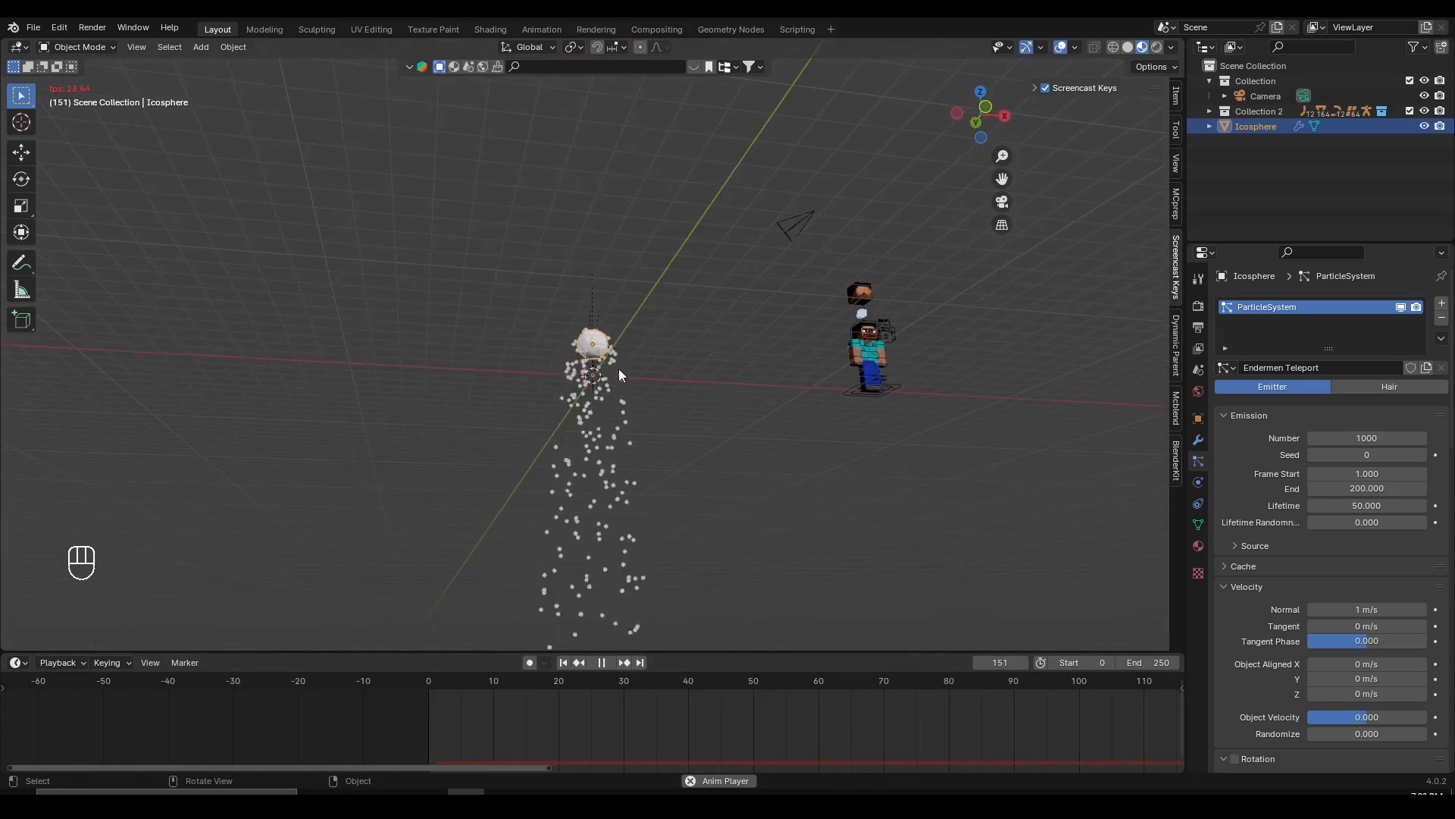
scroll(618, 368, "up", 5)
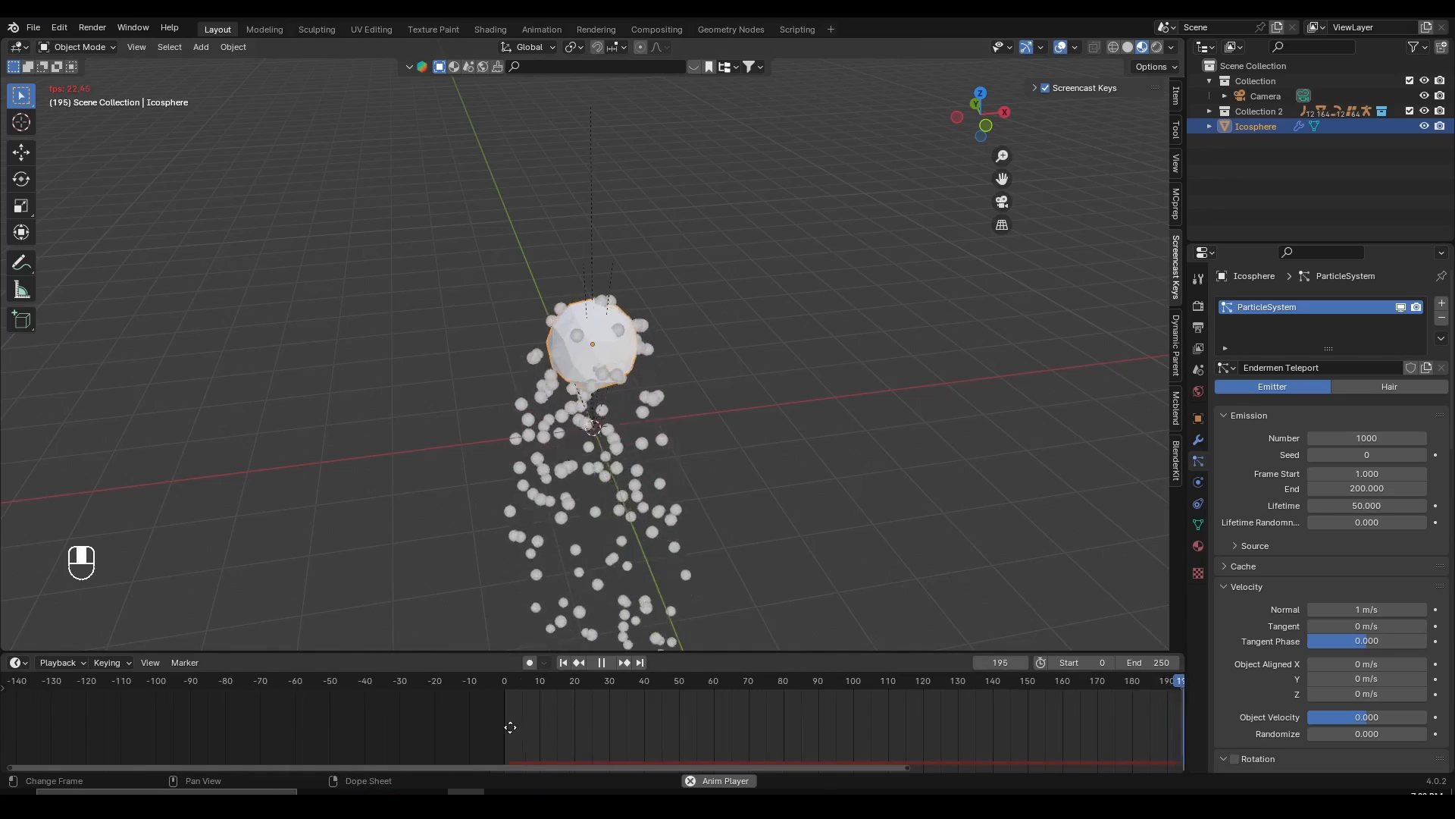
scroll(455, 716, "down", 3)
key("space")
left_click(365, 688)
key("space")
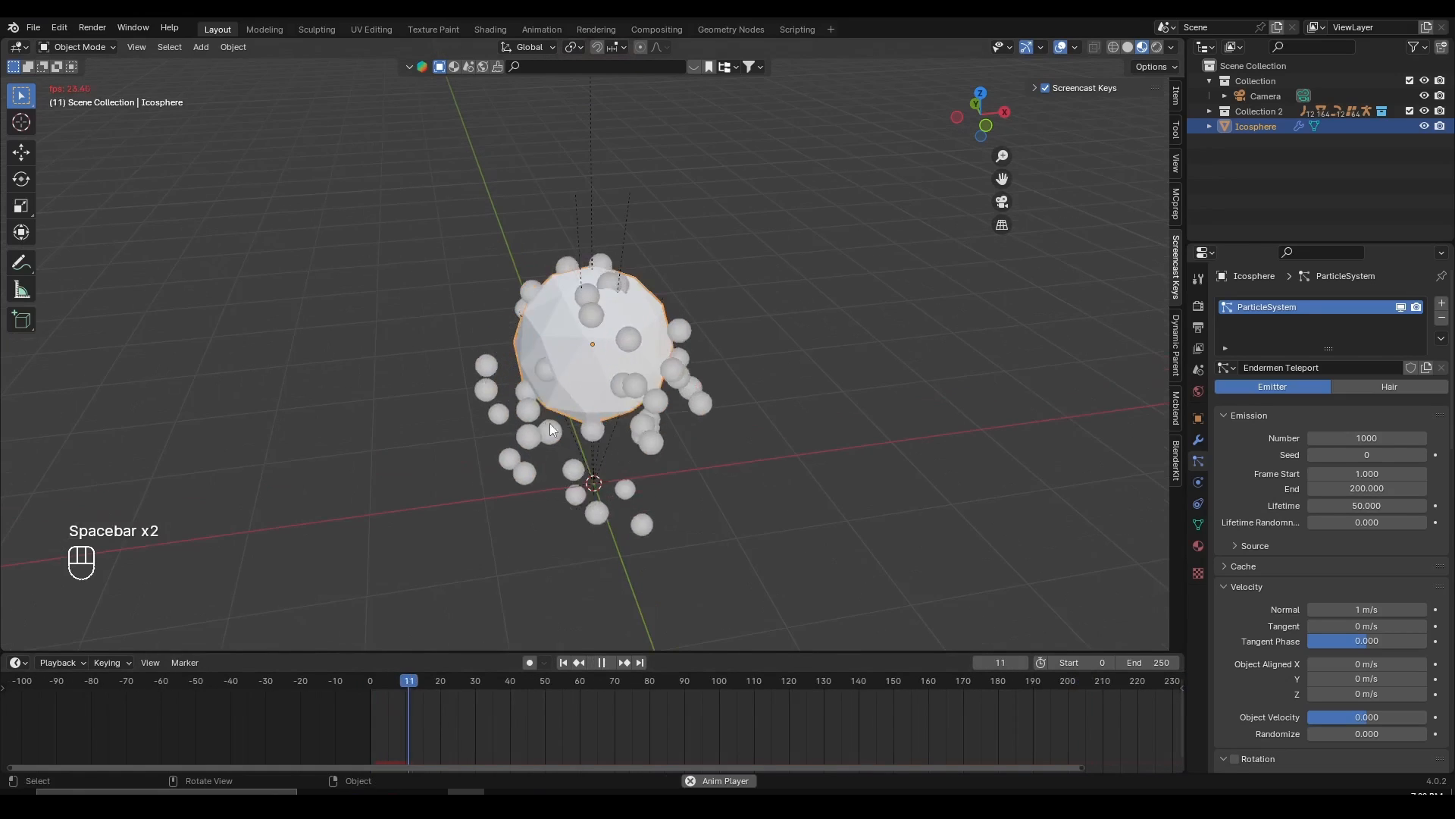
key("space")
- Set the gravity field weight of the particle system to 0 and return to frame 0
scroll(1302, 447, "down", 15)
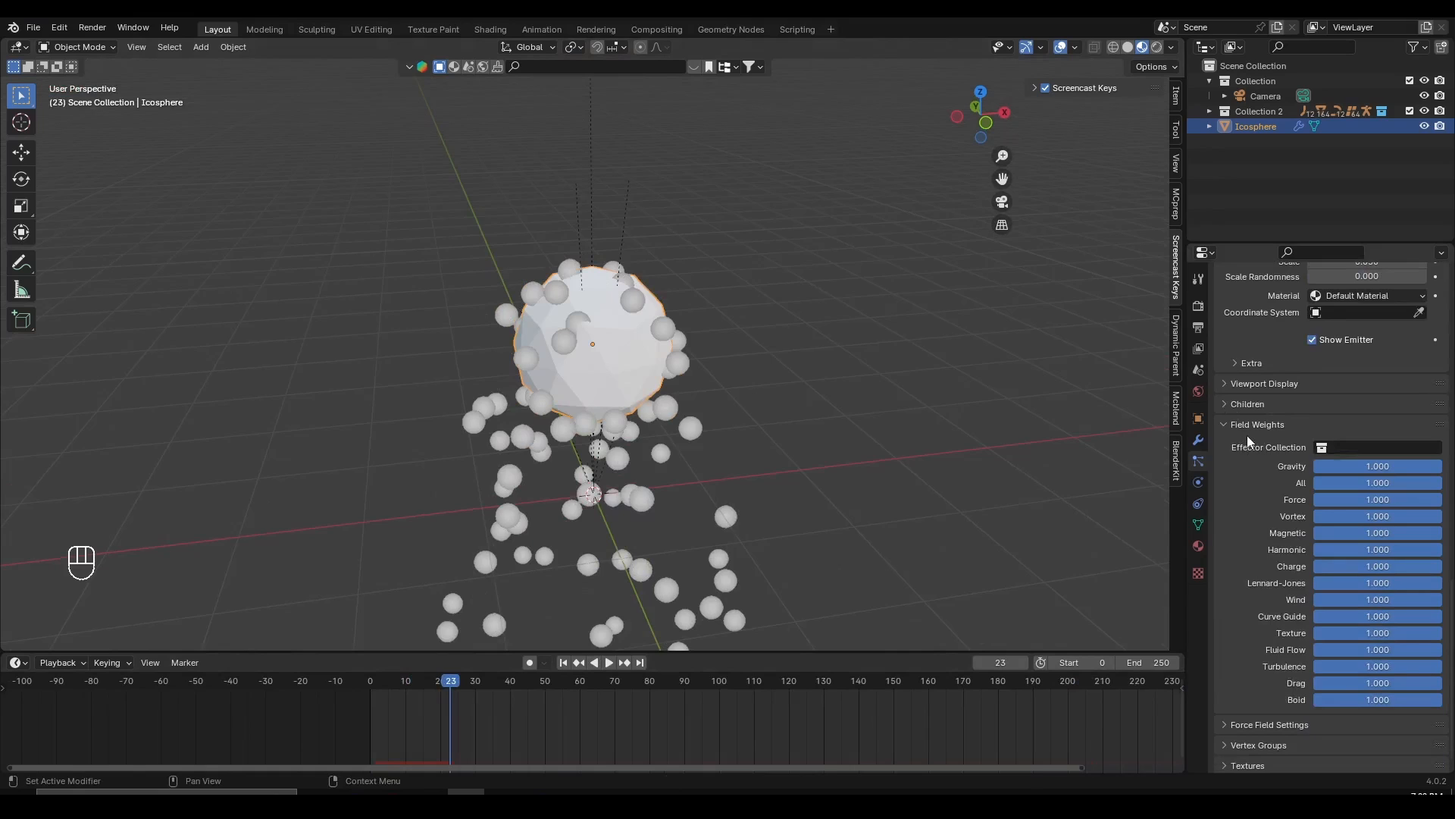
left_click(1256, 429)
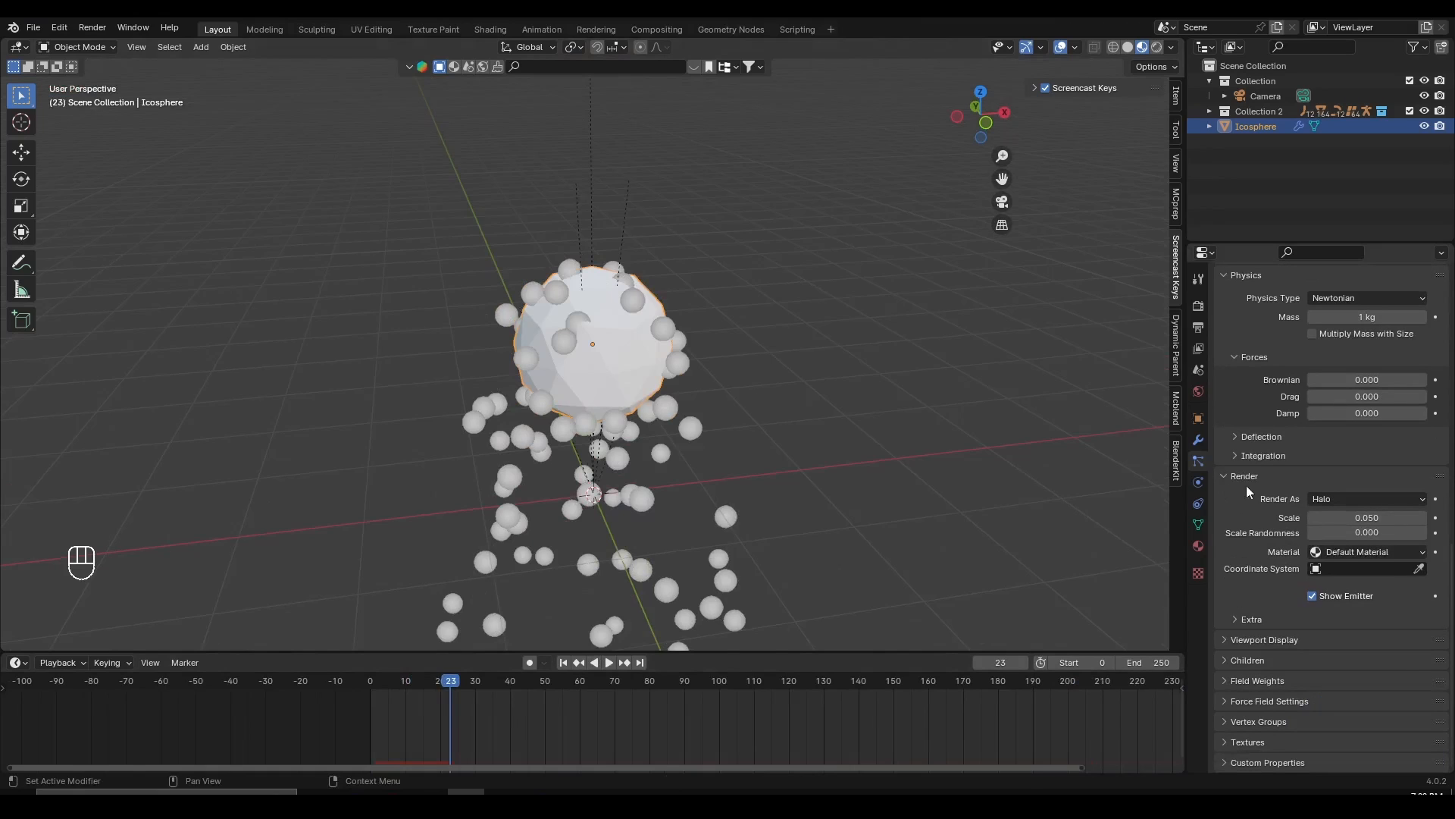
left_click(1240, 685)
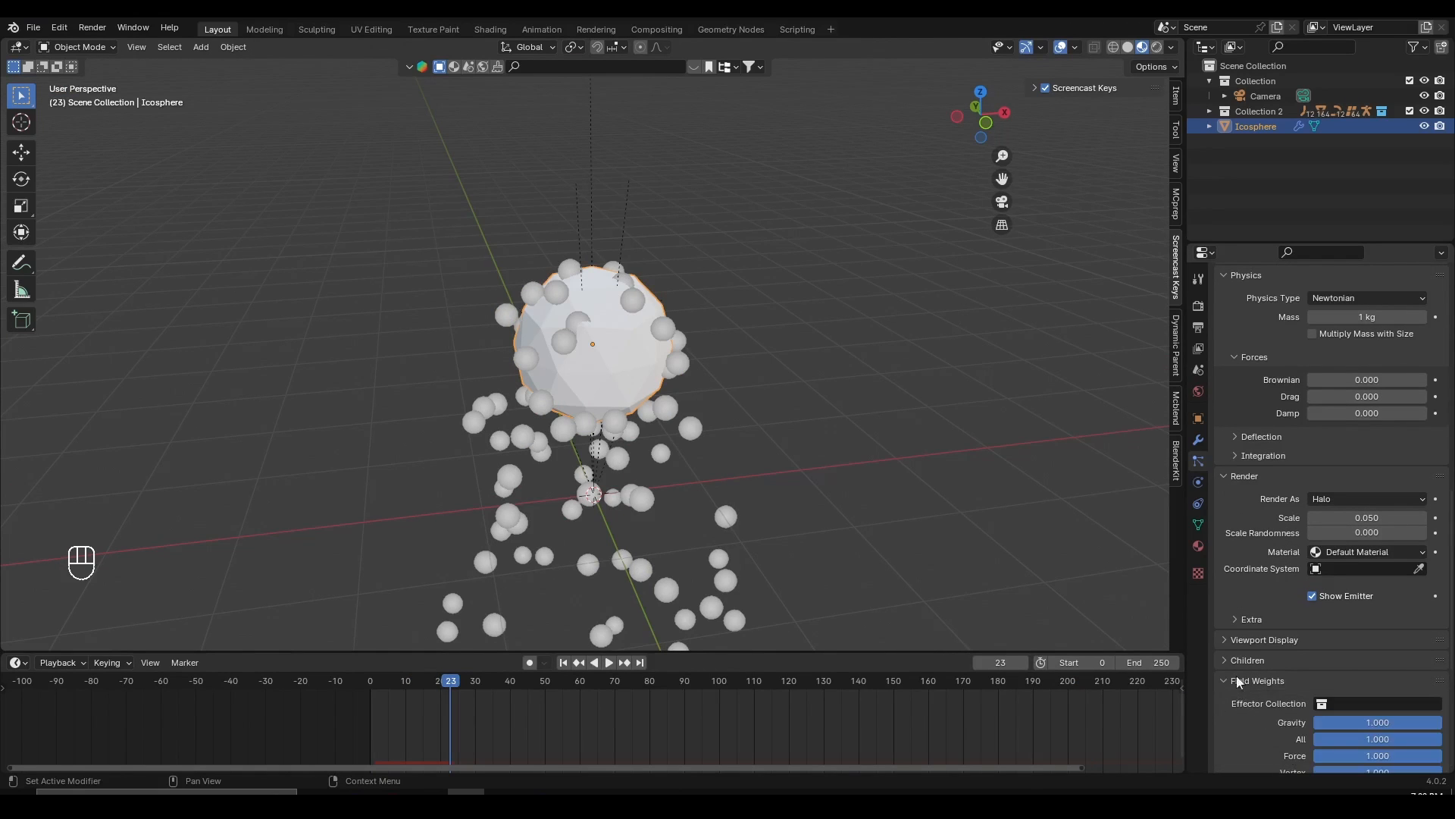
scroll(1301, 534, "down", 4)
scroll(1301, 533, "down", 2)
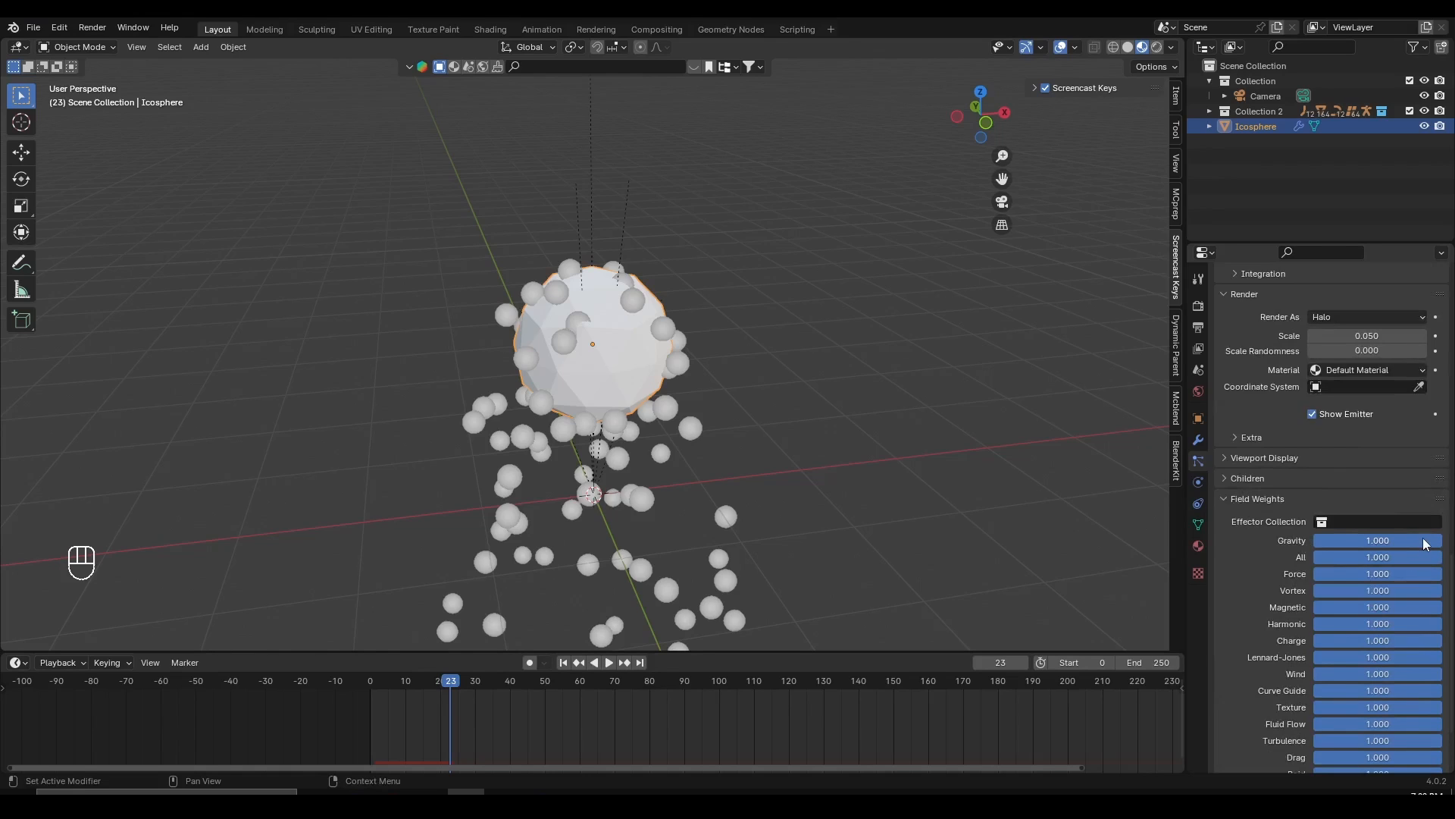
left_click_drag(1418, 545, 1362, 506)
key("ctrl+z")
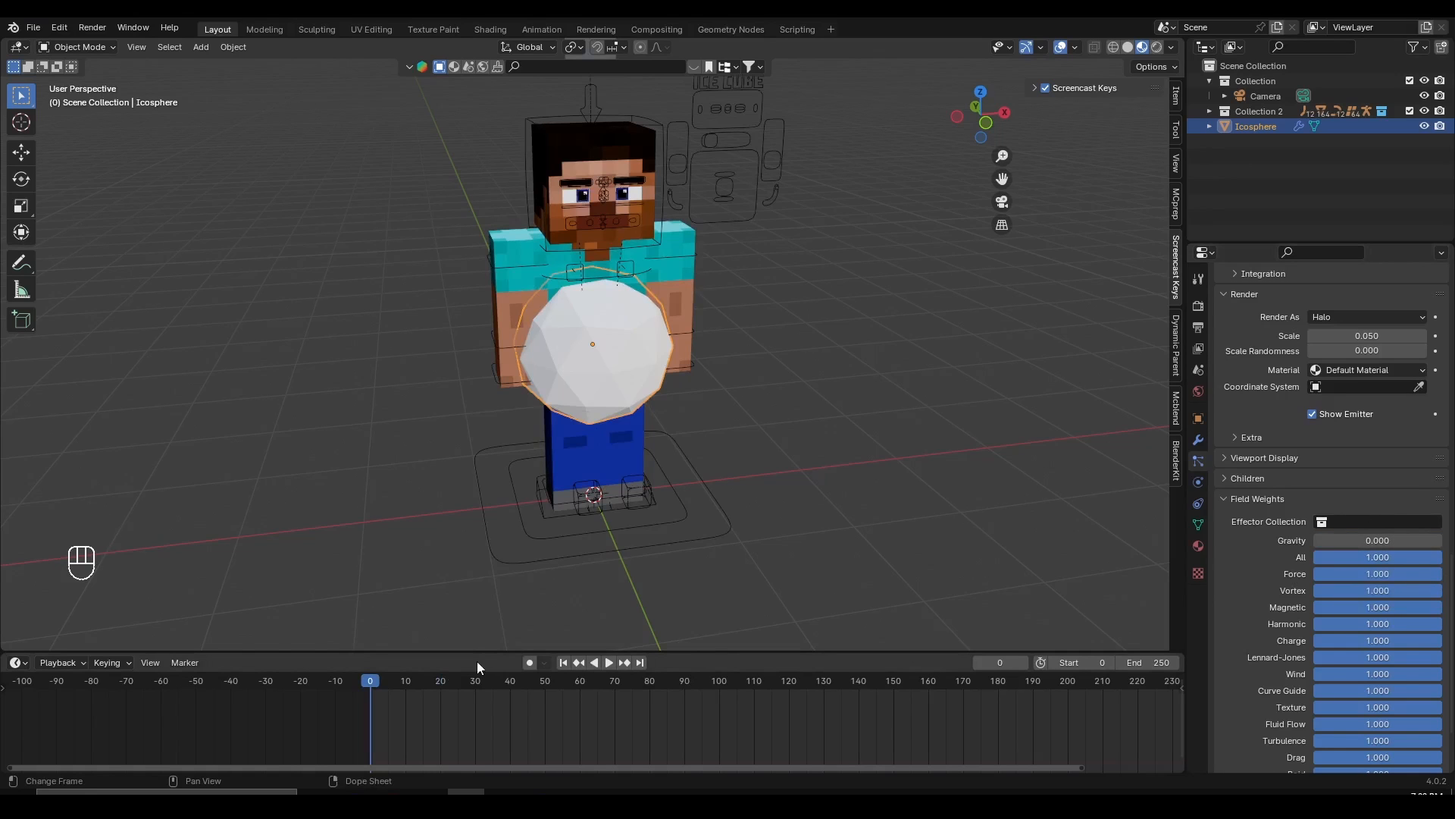
- Play back the particle emission without gravity, return to frame 0, and bring the Emission settings into view
key("space")
middle_click_drag(662, 379, 713, 385)
scroll(1377, 491, "up", 12)
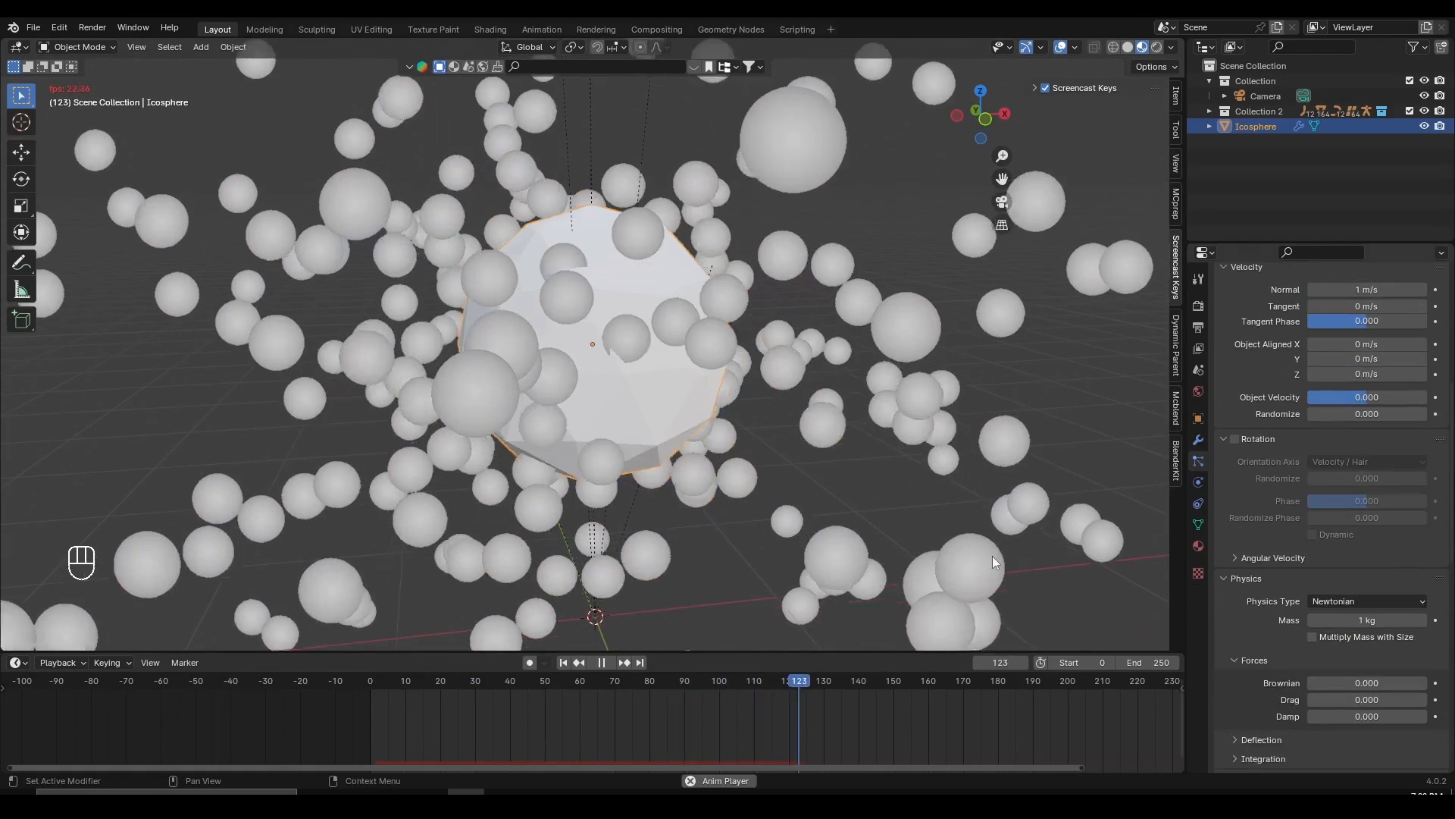
key("space")
left_click(353, 675)
scroll(680, 448, "up", 5)
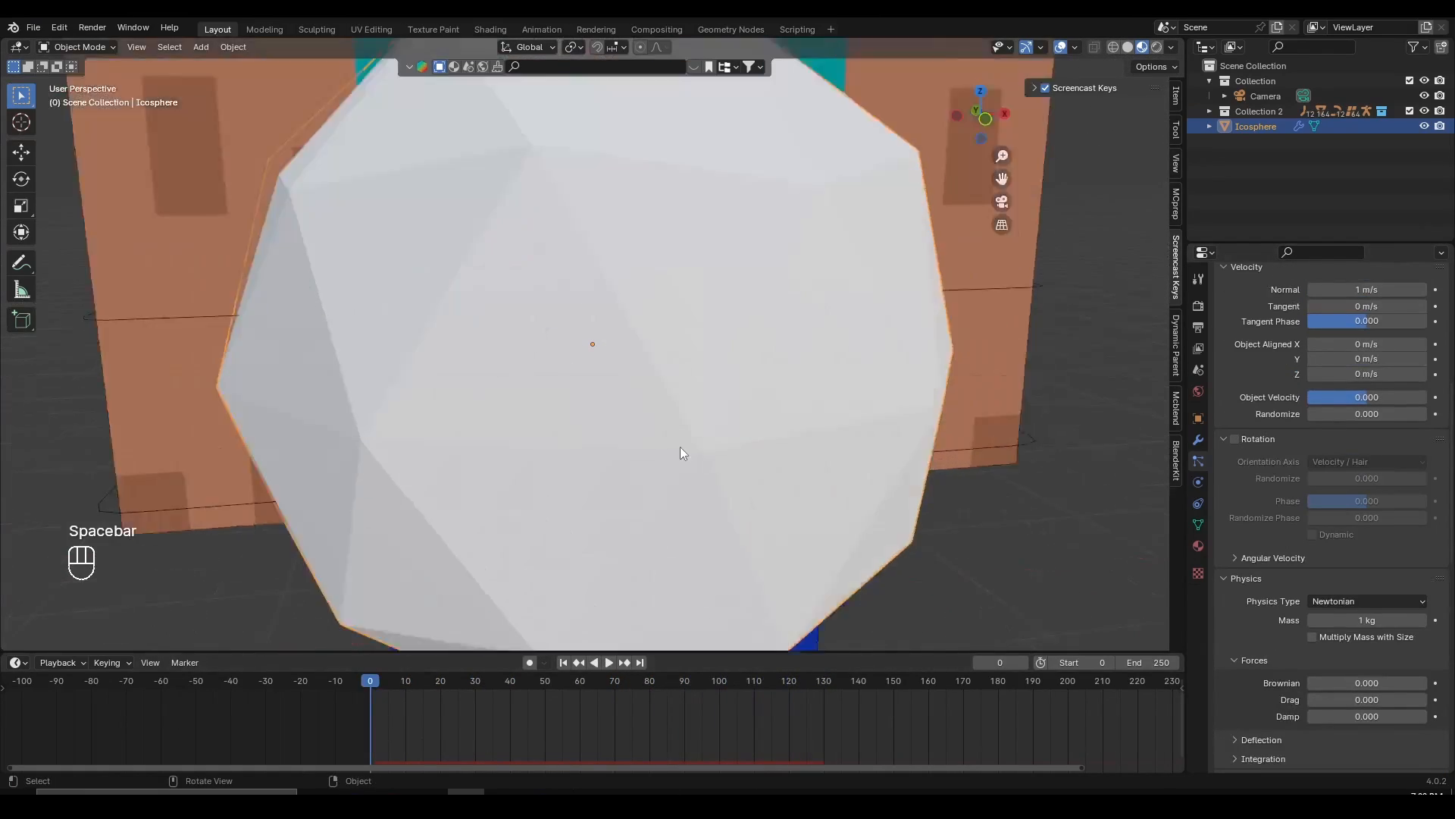
scroll(680, 447, "down", 5)
scroll(1296, 432, "up", 10)
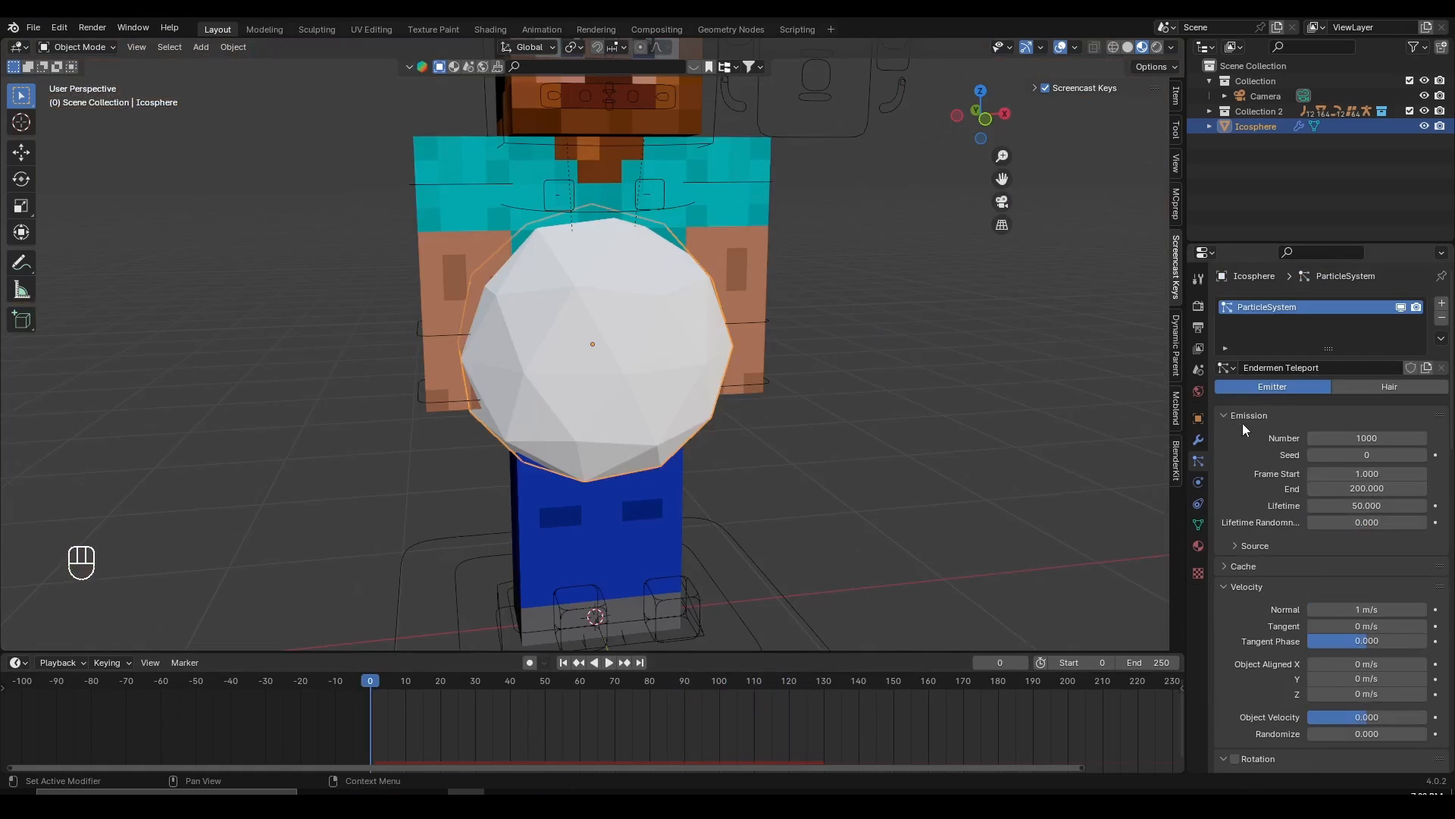
- Set the emitter's particle count to 500 and play back the emission from frame 0
left_click(1378, 438)
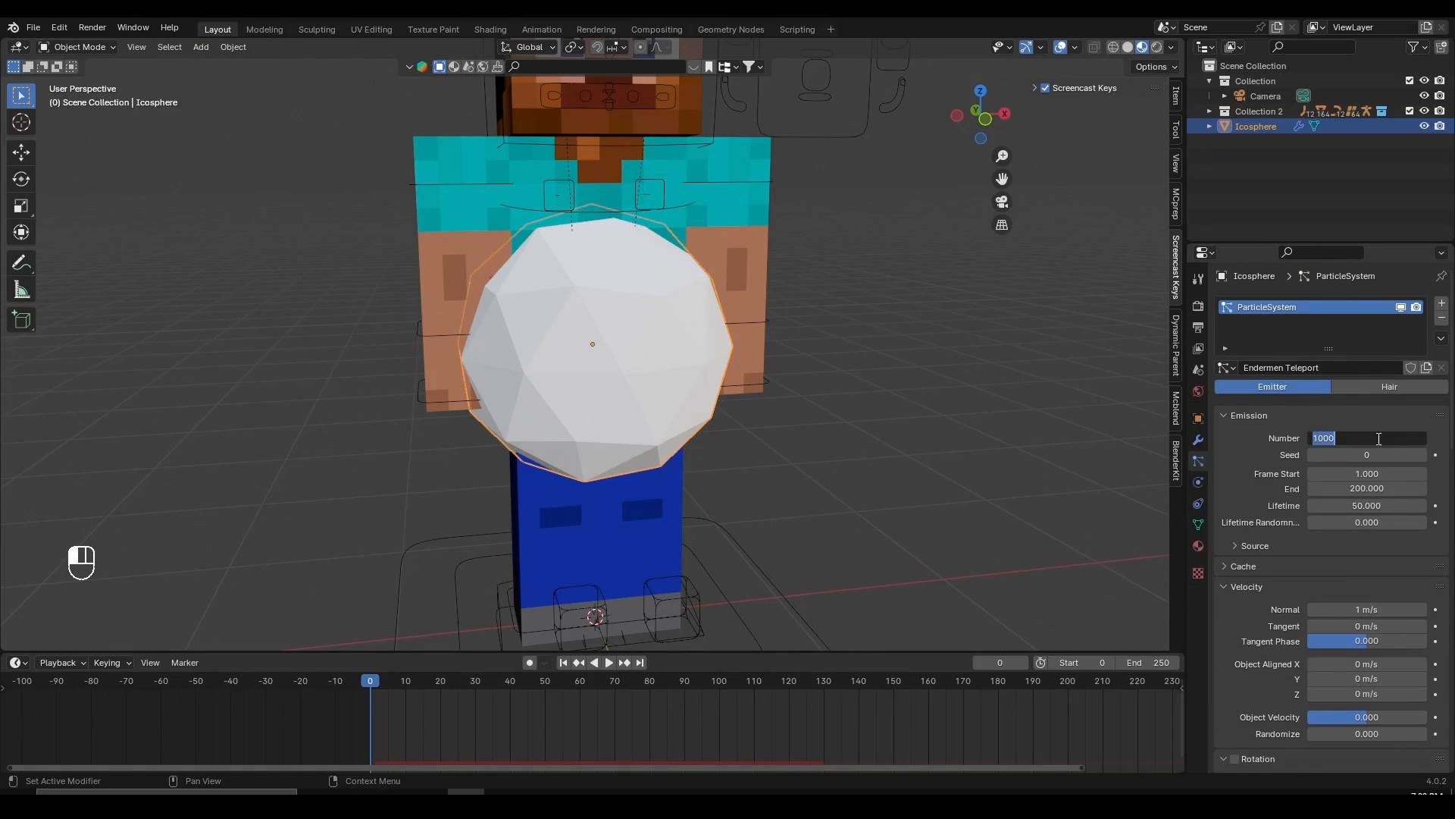
type("500")
key("Return")
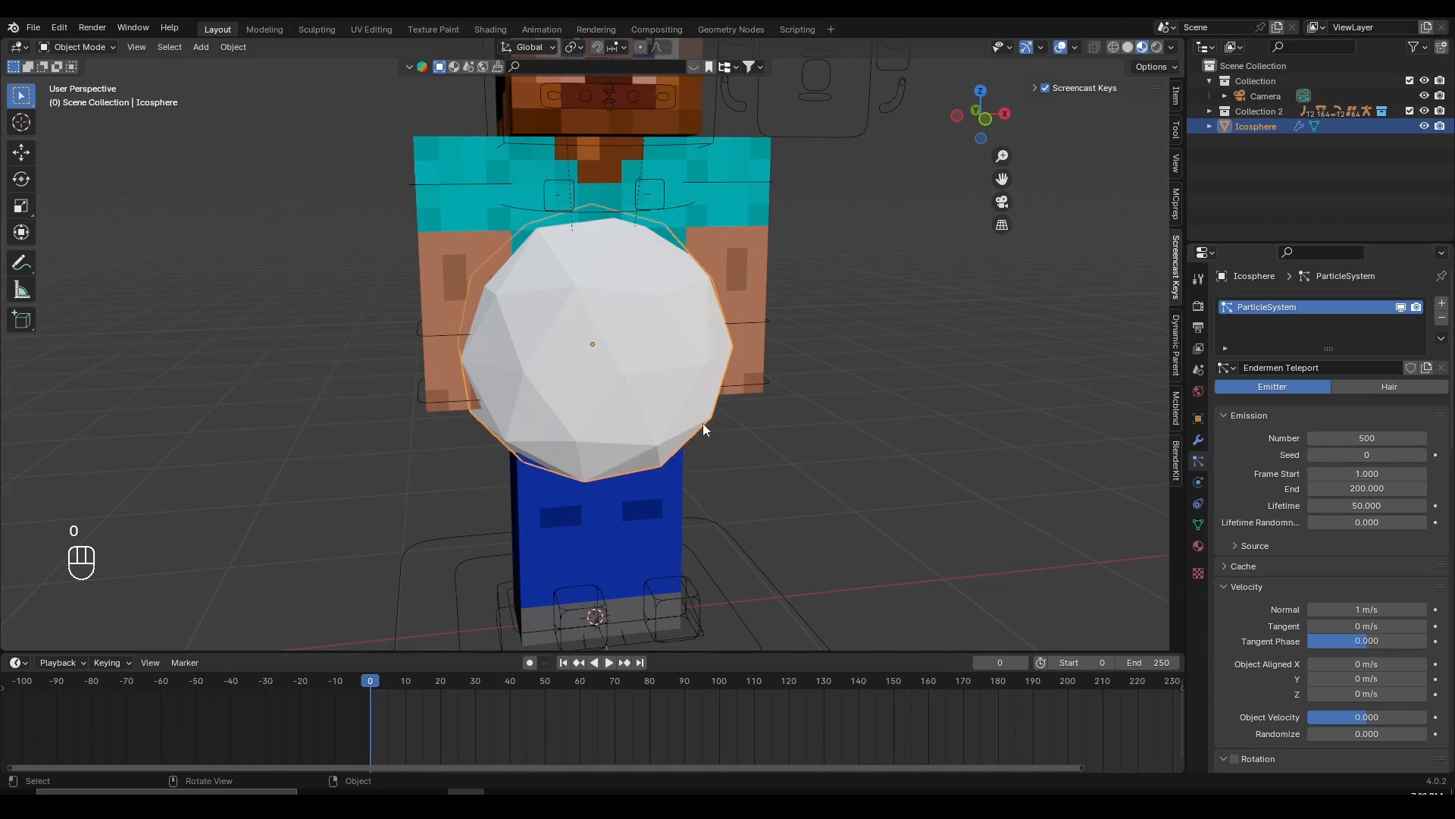
key("space")
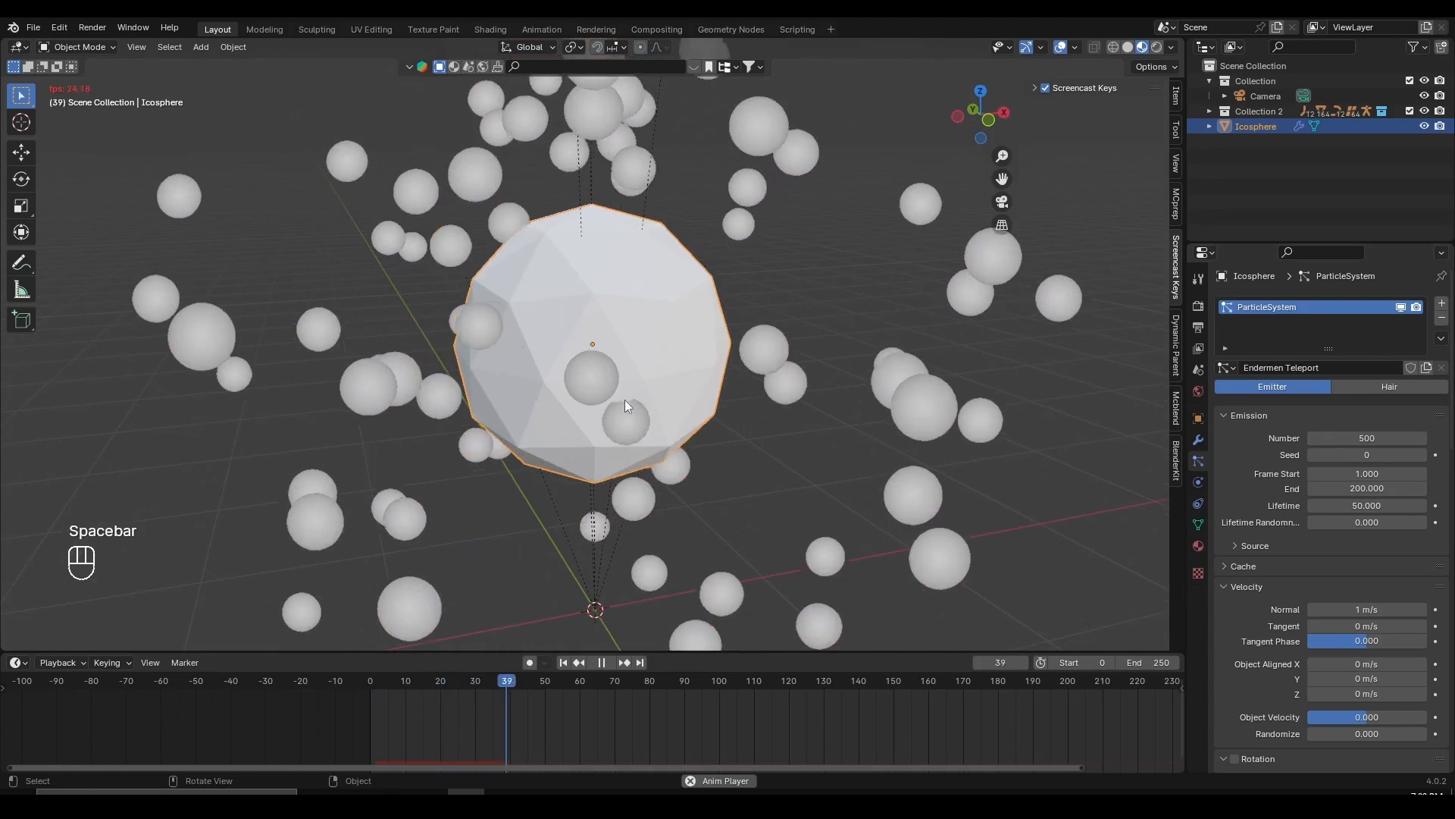
key("space")
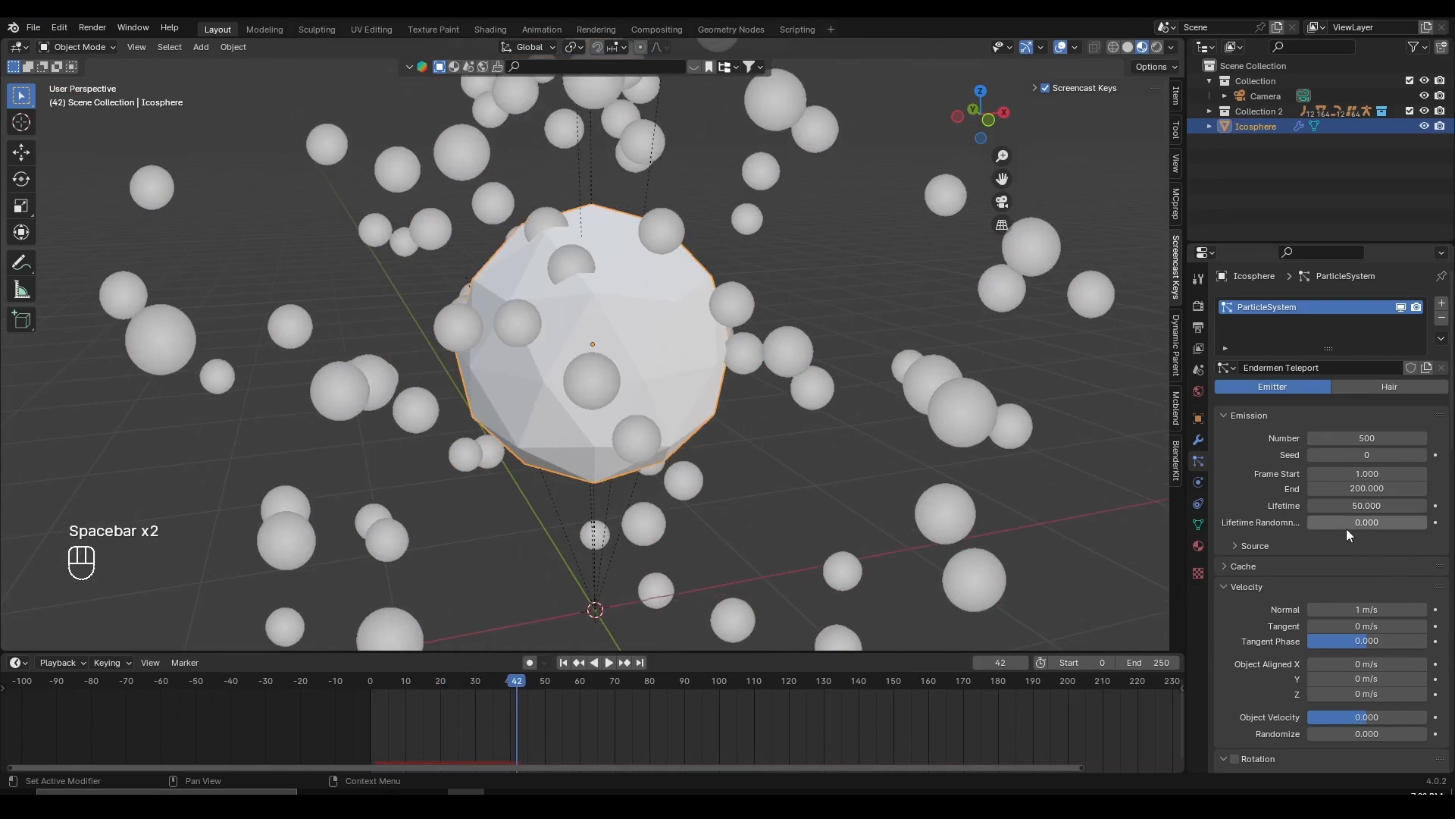
- Set the particles' lifetime randomness to 1, play back the emission from frame 0 and return to the start
left_click_drag(1347, 528, 1380, 545)
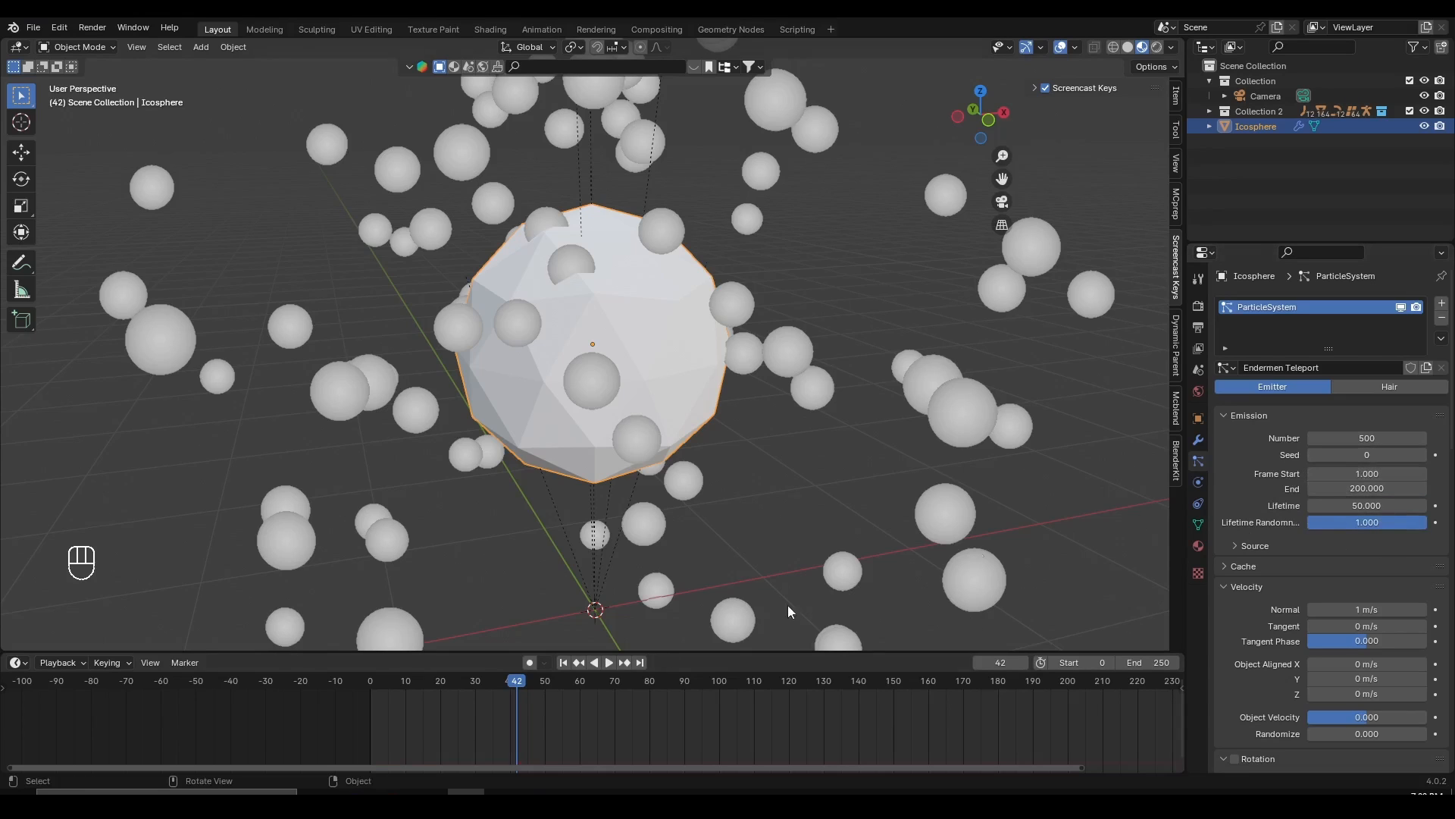
left_click(353, 685)
key("space")
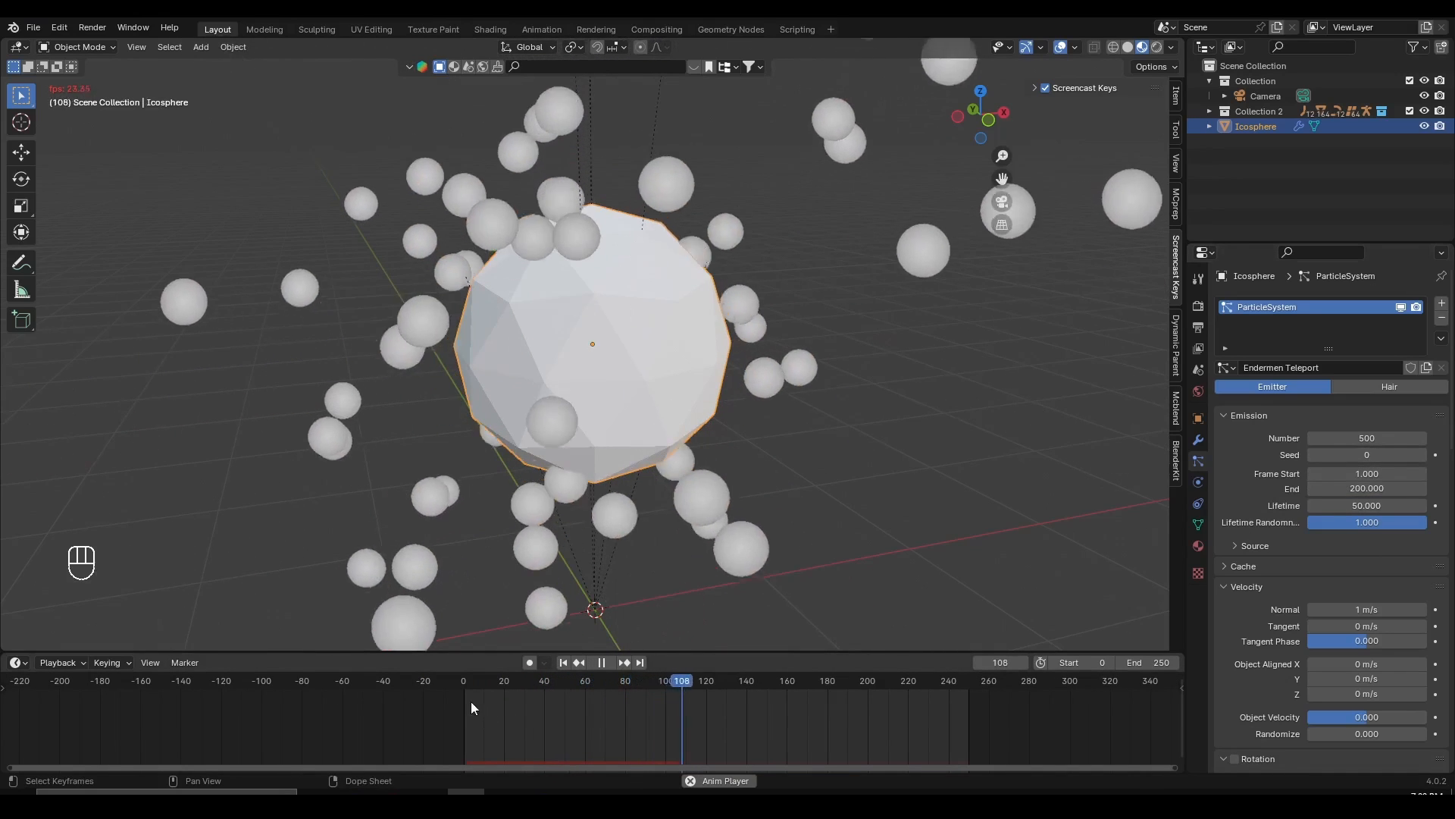
key("space")
left_click(455, 681)
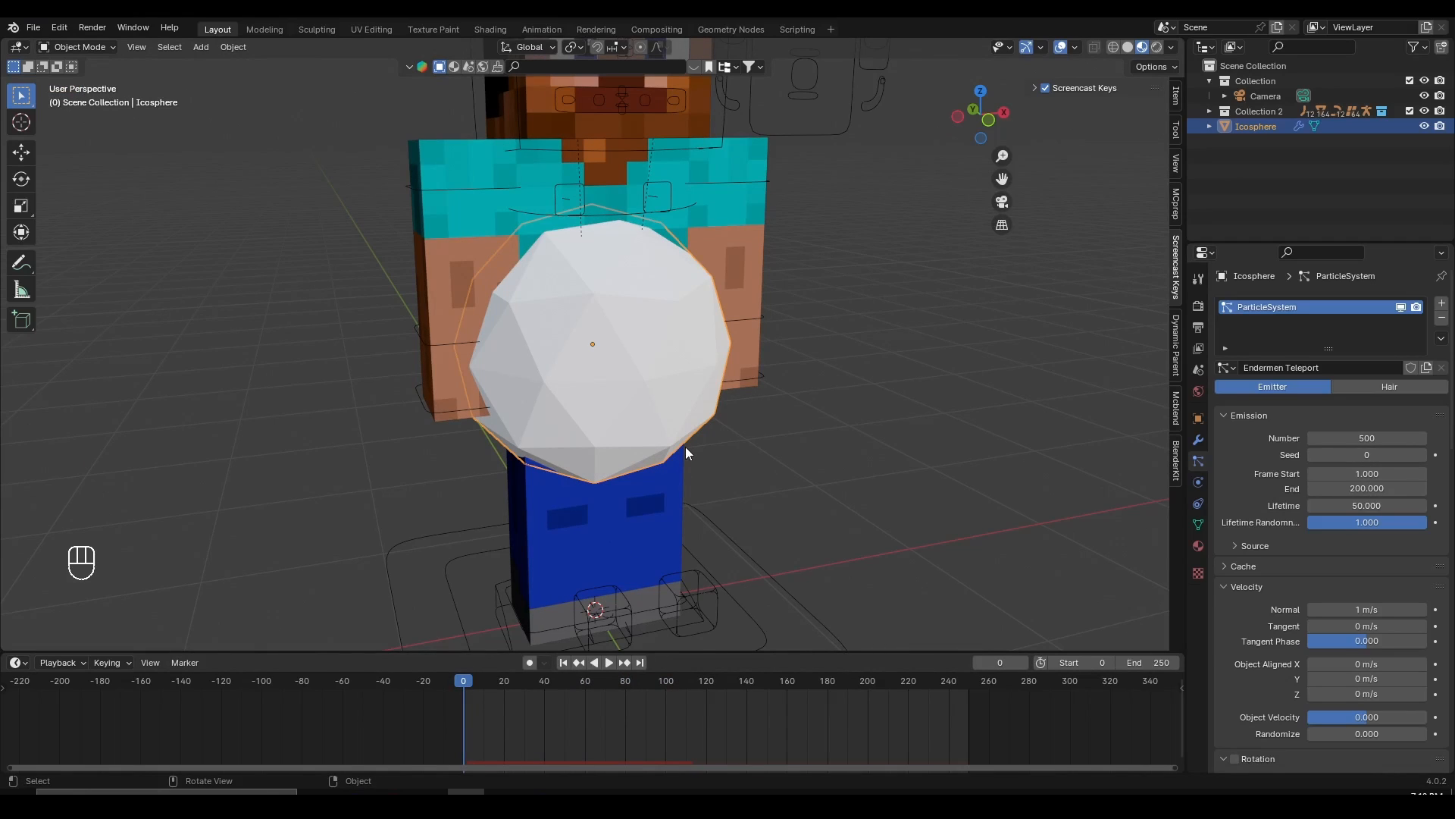
- Set the emission's end frame to 1 so all particles emit at once, and play it back from frame 0
left_click(1376, 489)
type("1")
key("Return")
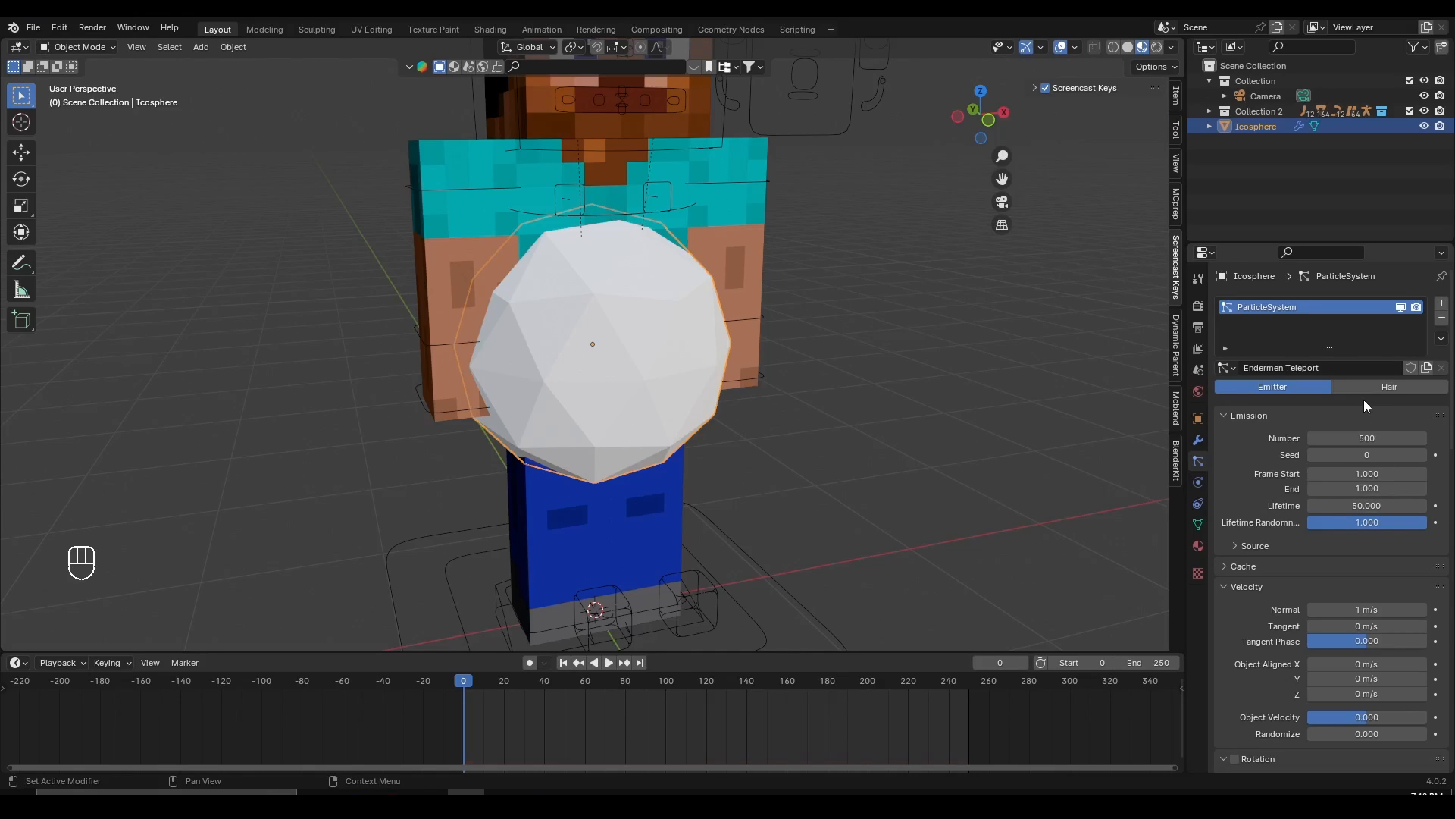
left_click(422, 680)
key("space")
key("space")
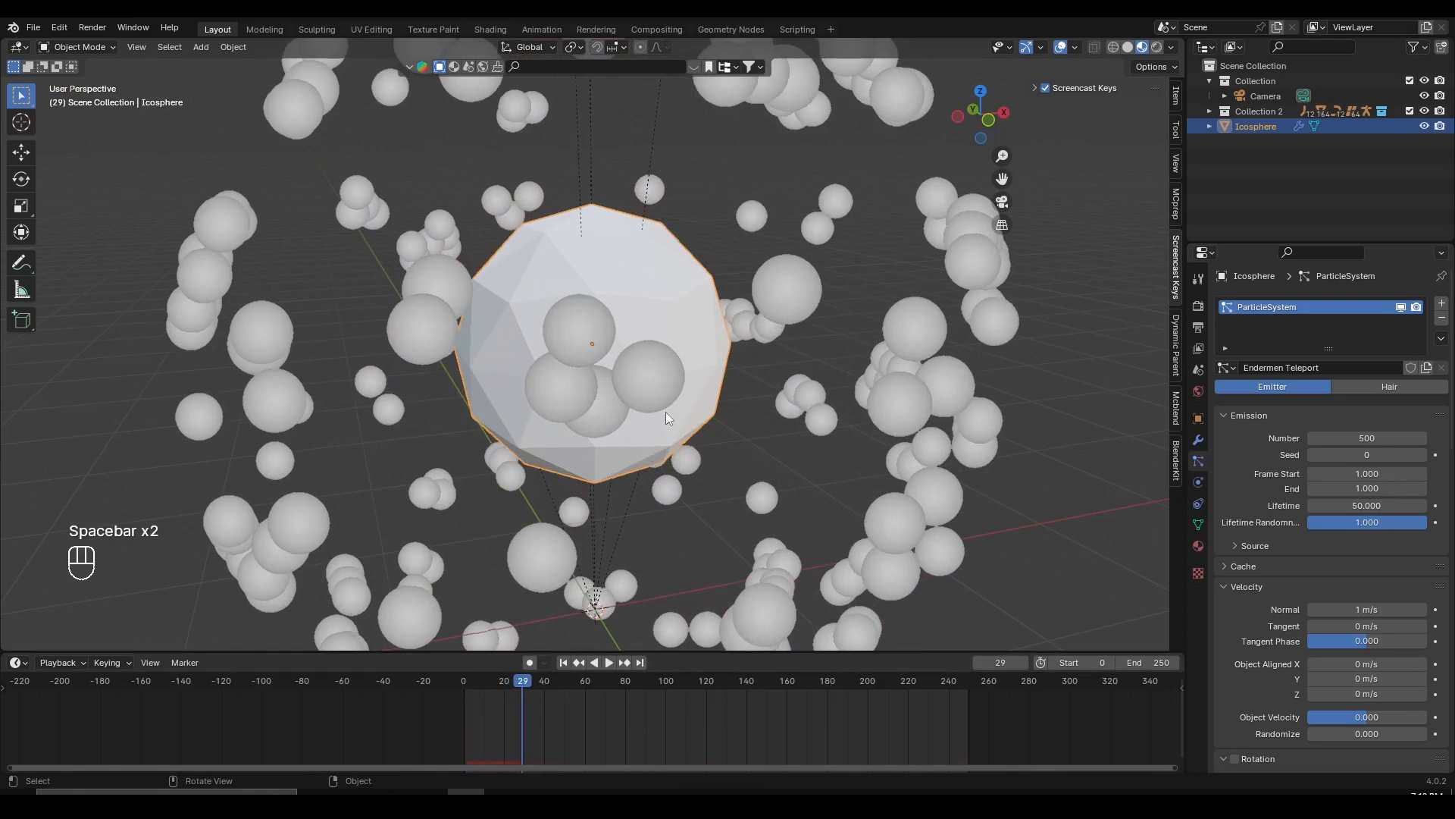
- Replay the particle burst from frame 0 several times, examine how the particles spread and vanish, and return to frame 0
left_click(449, 676)
key("space")
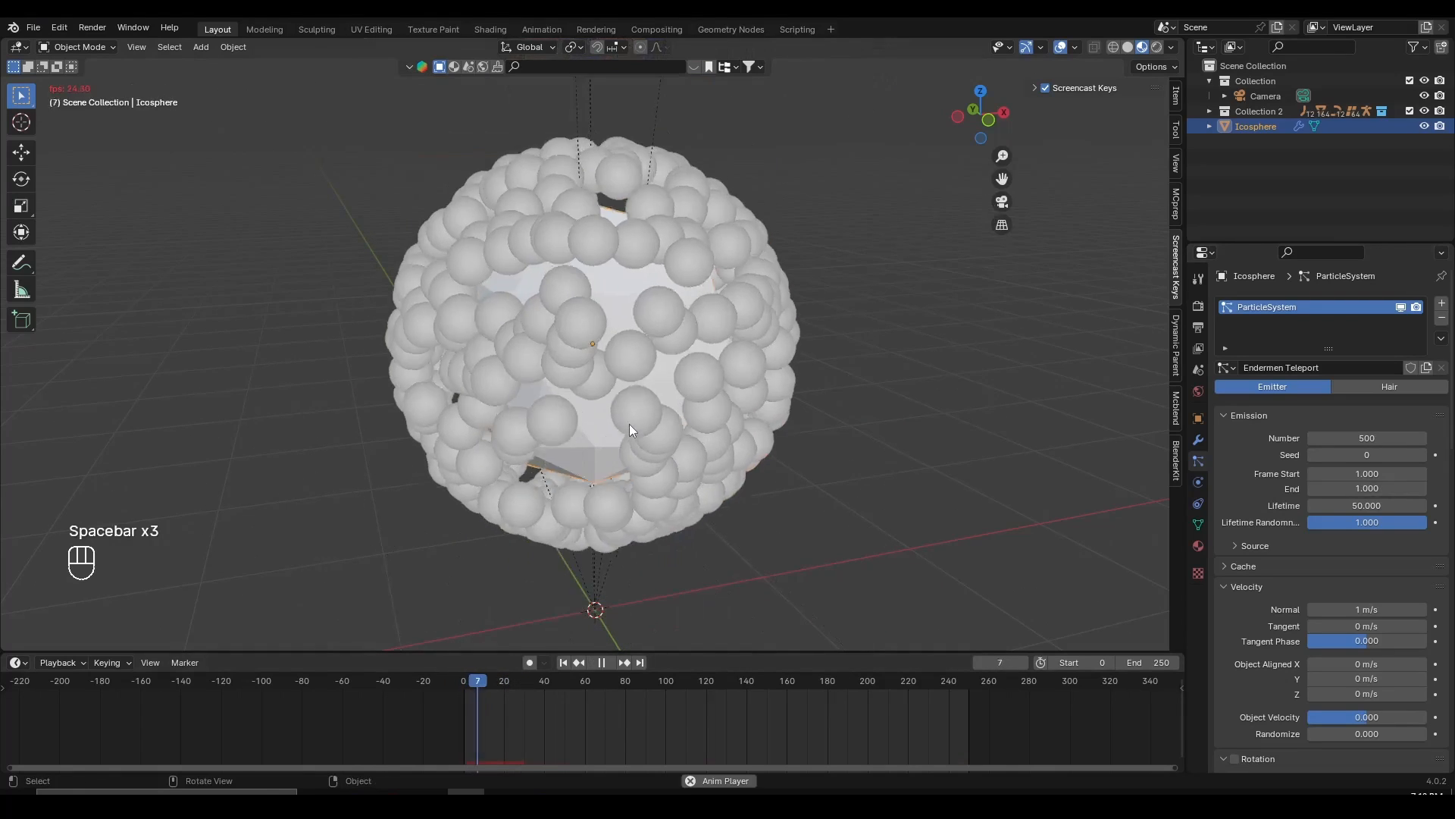
key("space")
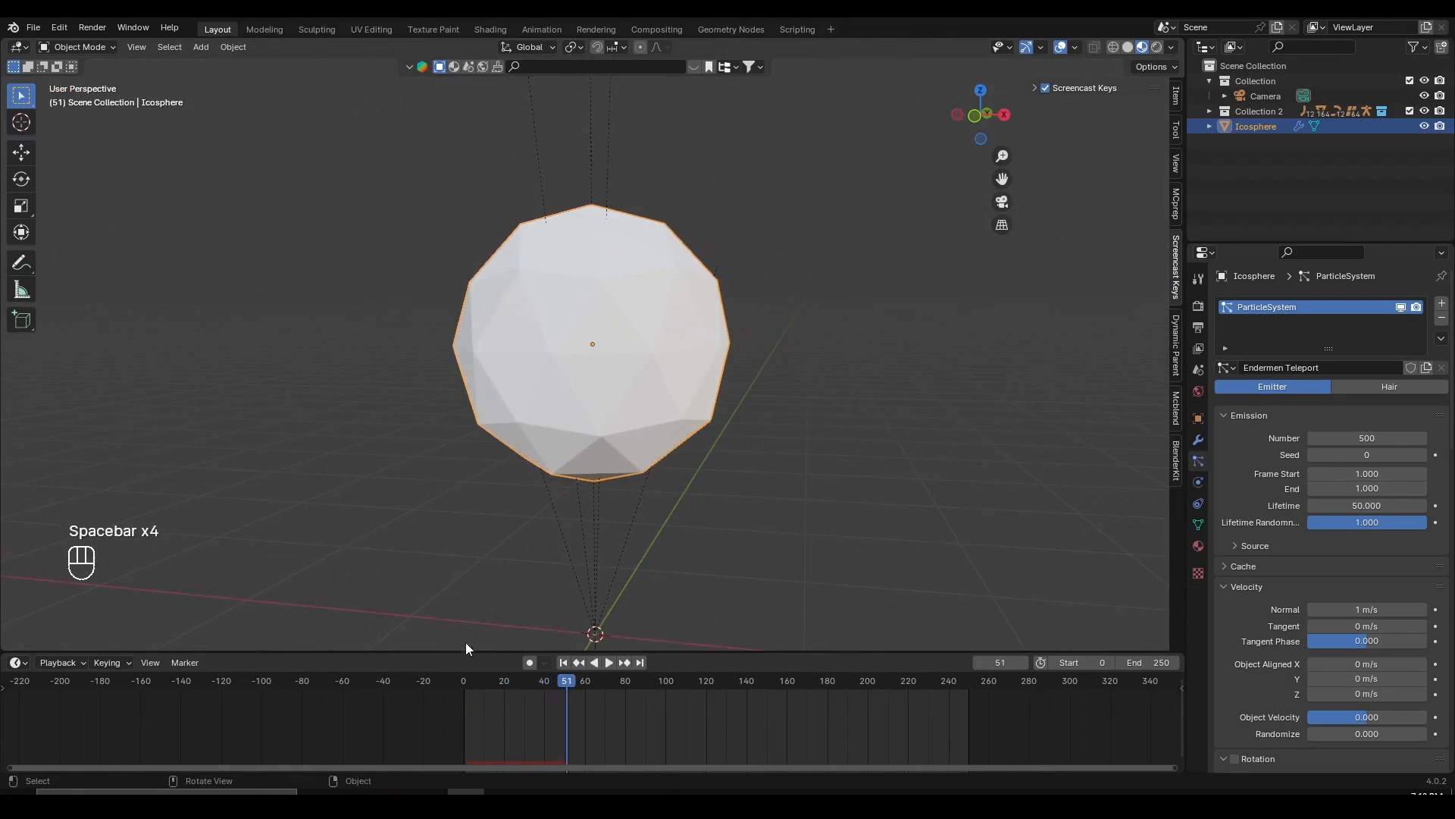
left_click(426, 676)
scroll(441, 697, "right", 2, "ctrl")
key("space")
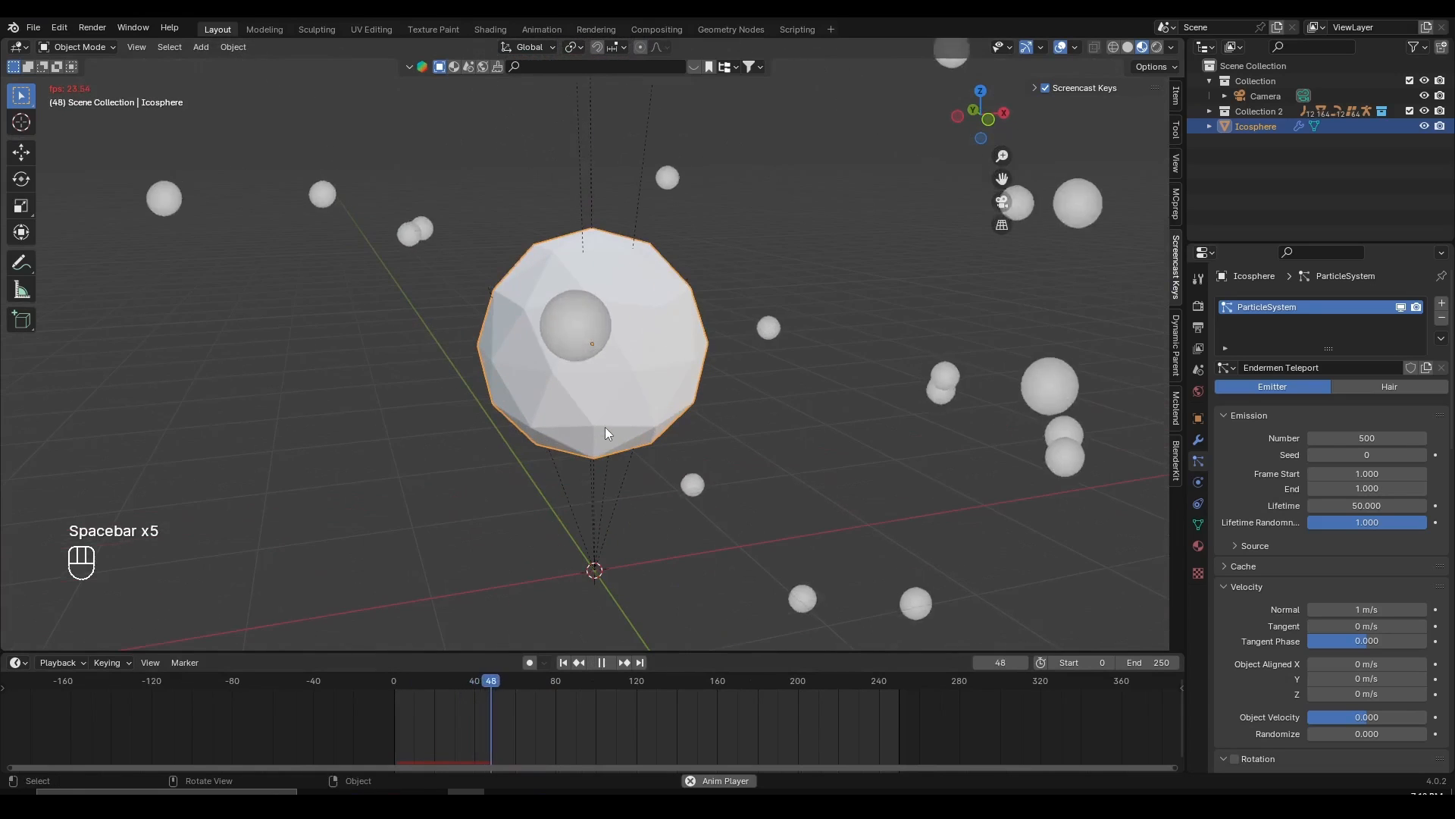
key("space")
left_click_drag(422, 670, 352, 622)
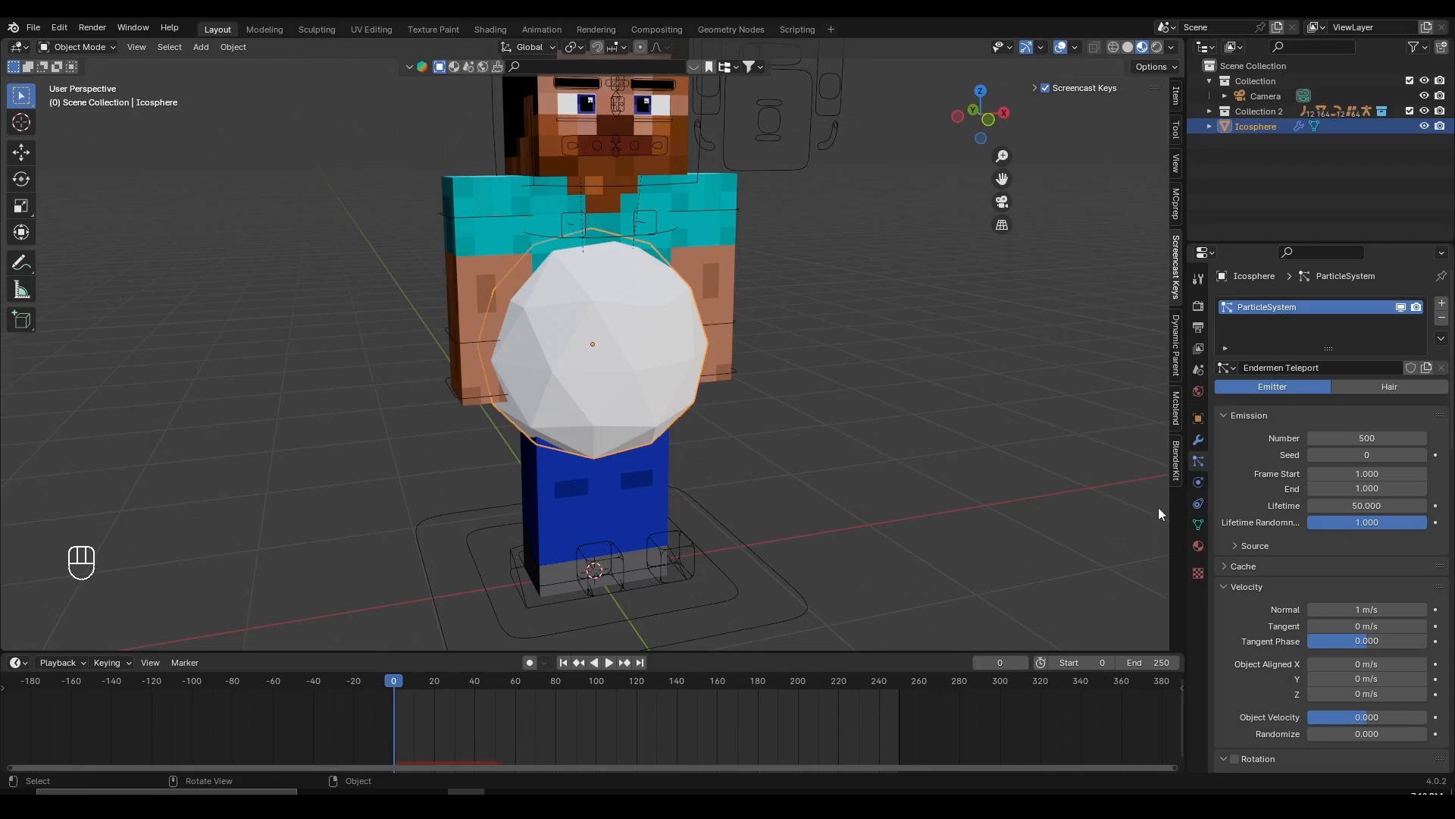
- Set the particles' velocity randomization to 1, play back the burst and return to frame 0
left_click(1248, 587)
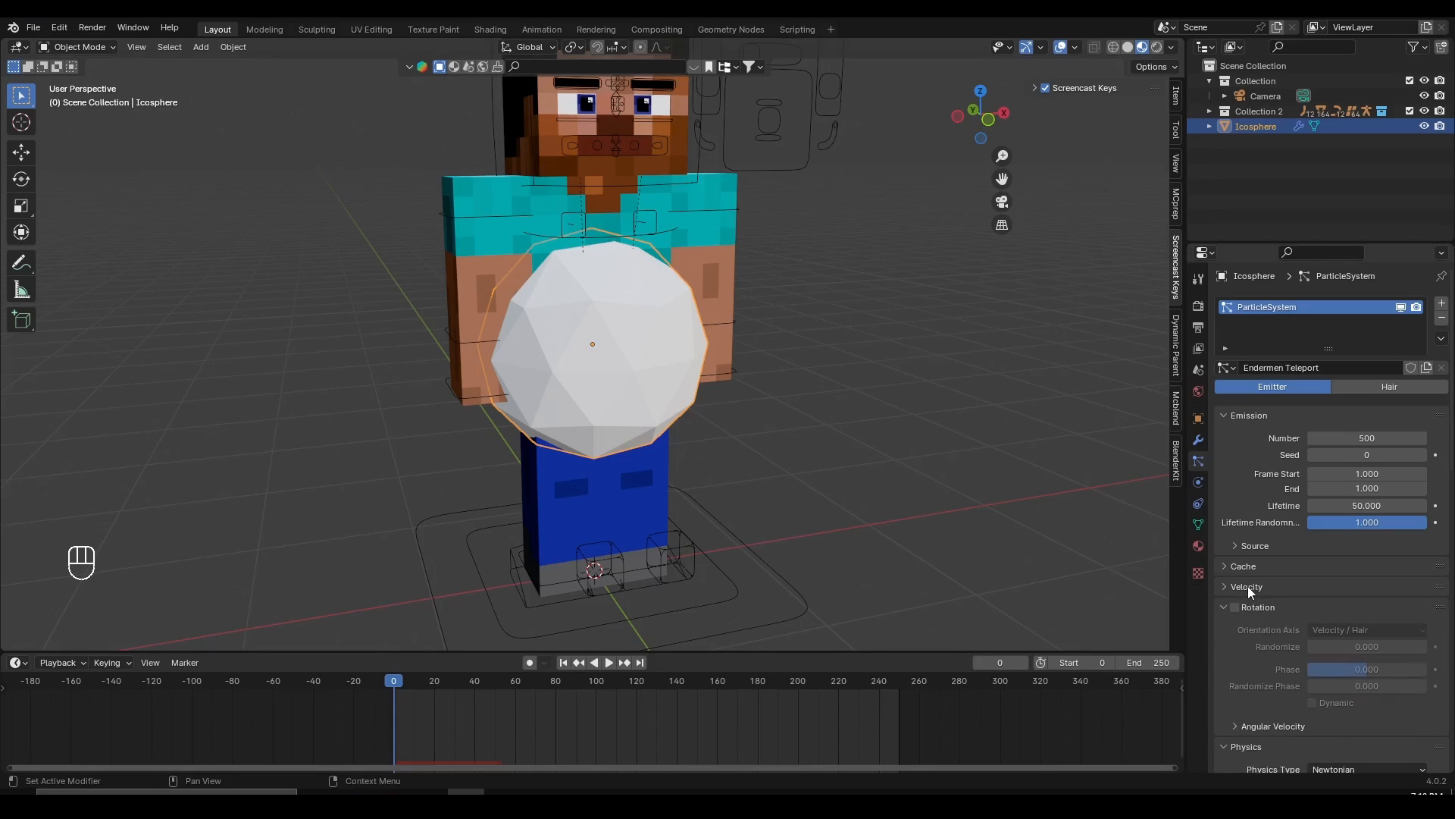
left_click(1248, 586)
scroll(1258, 531, "down", 4)
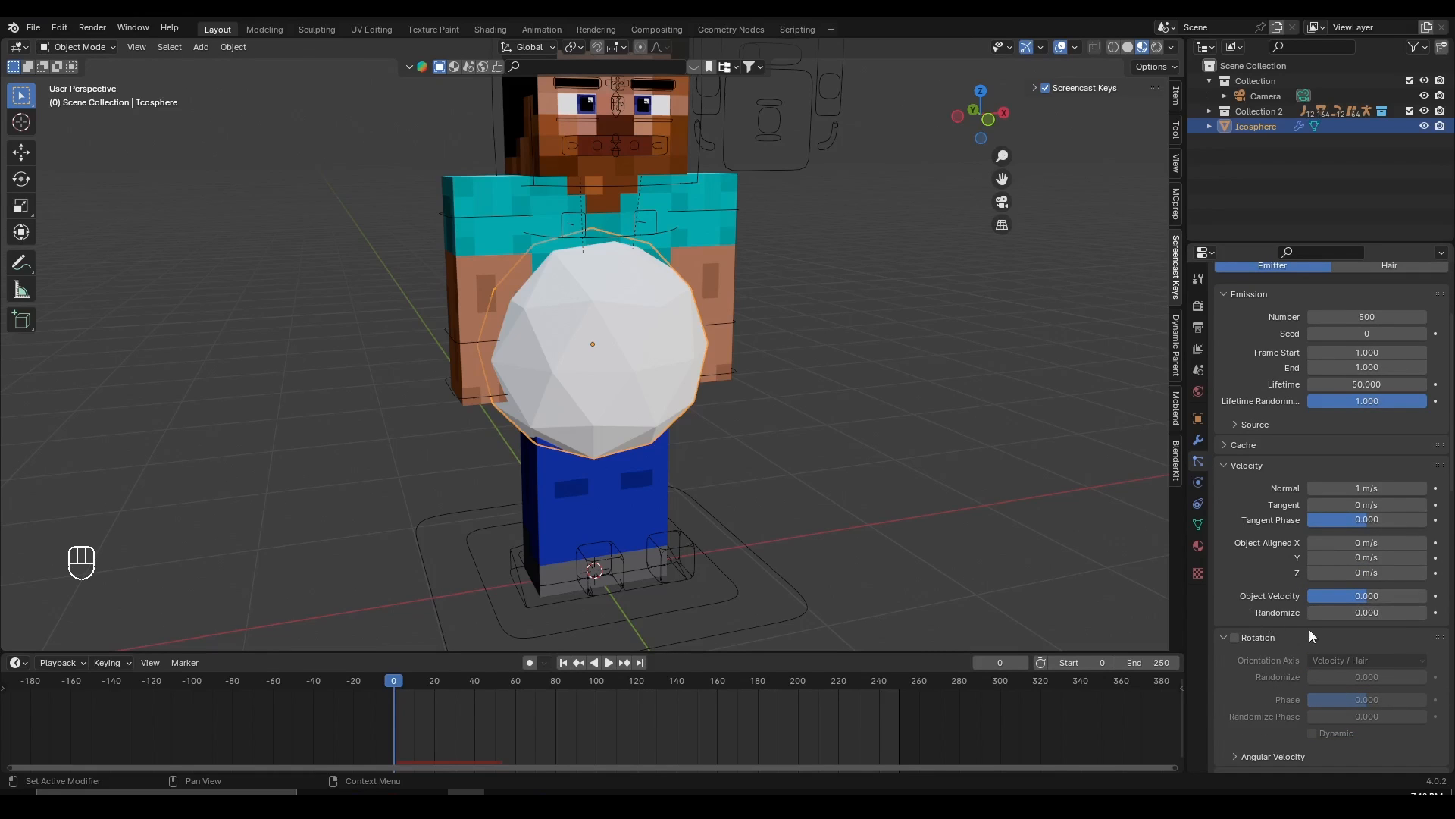
left_click(1357, 612)
type("1")
key("Return")
key("space")
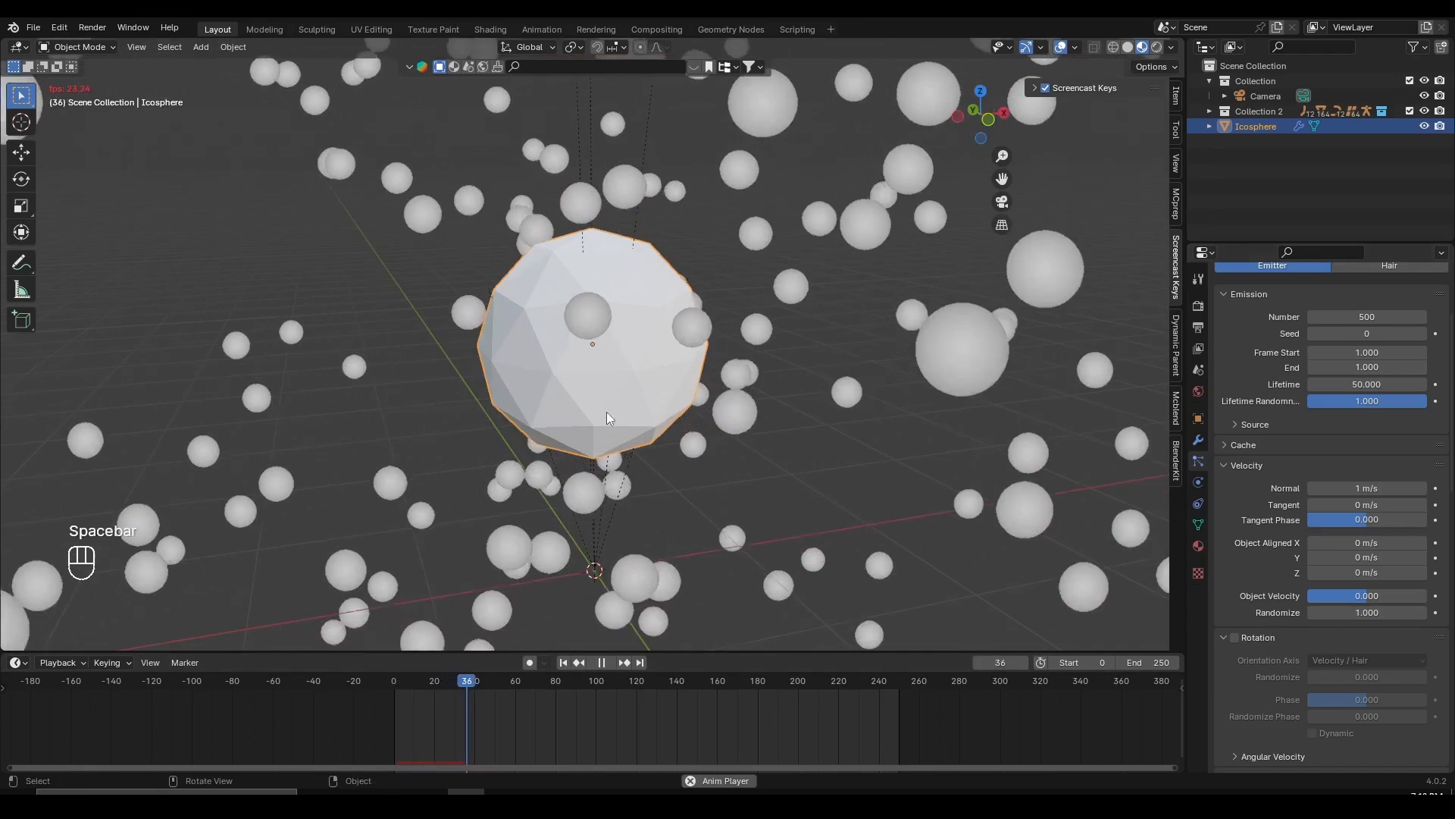
middle_click_drag(673, 405, 702, 389)
scroll(702, 389, "up", 3)
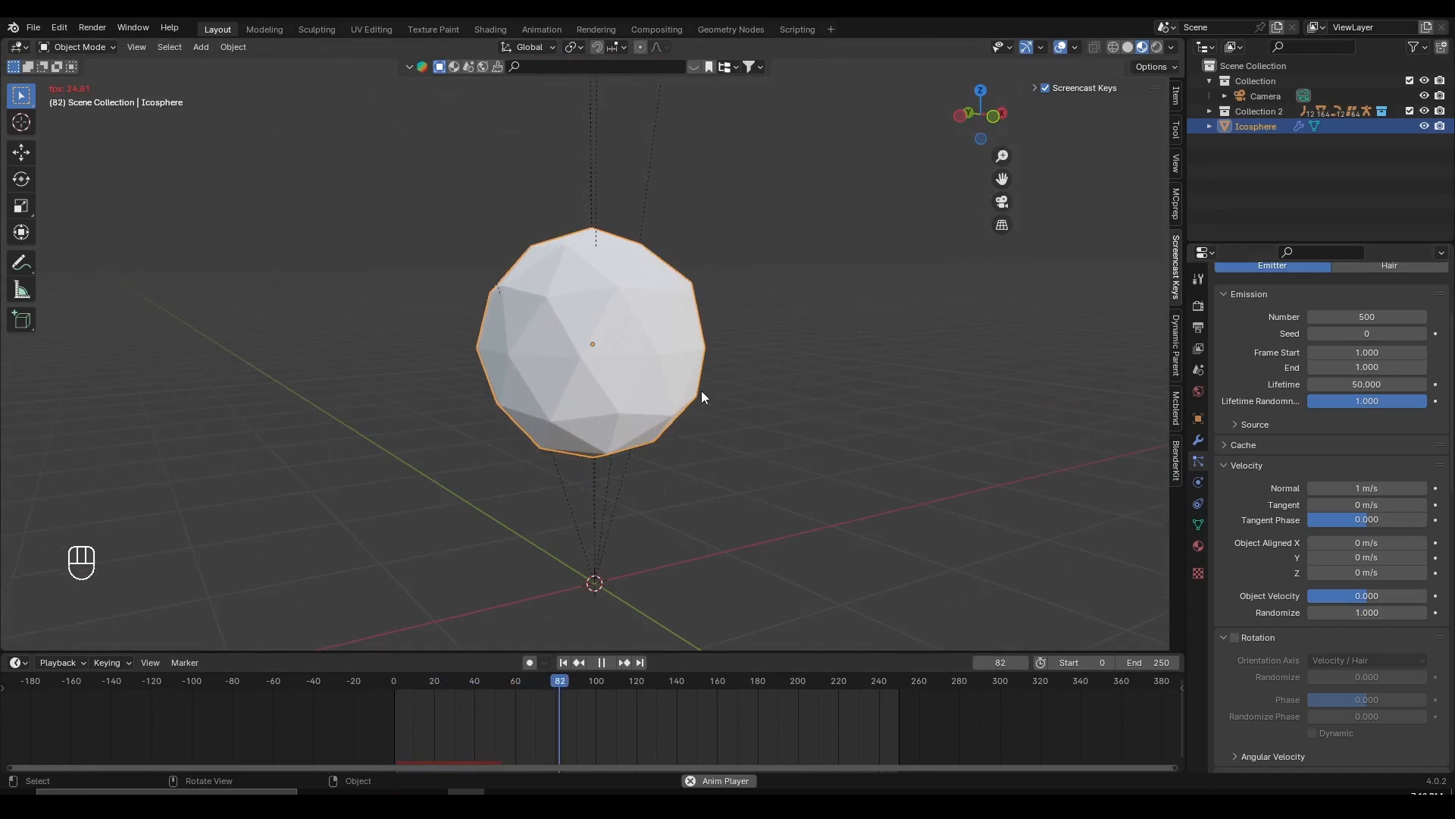
key("space")
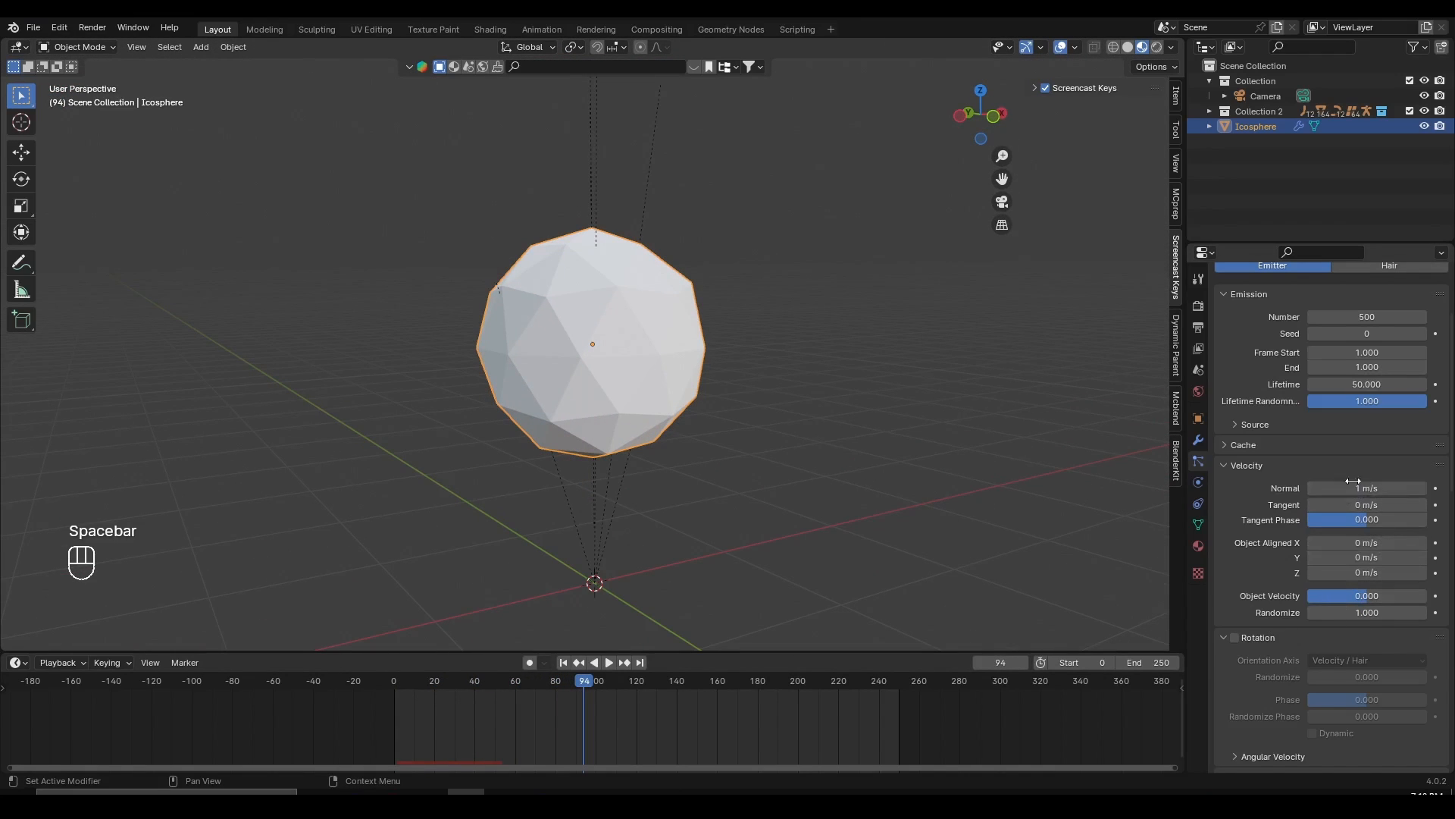
left_click(376, 684)
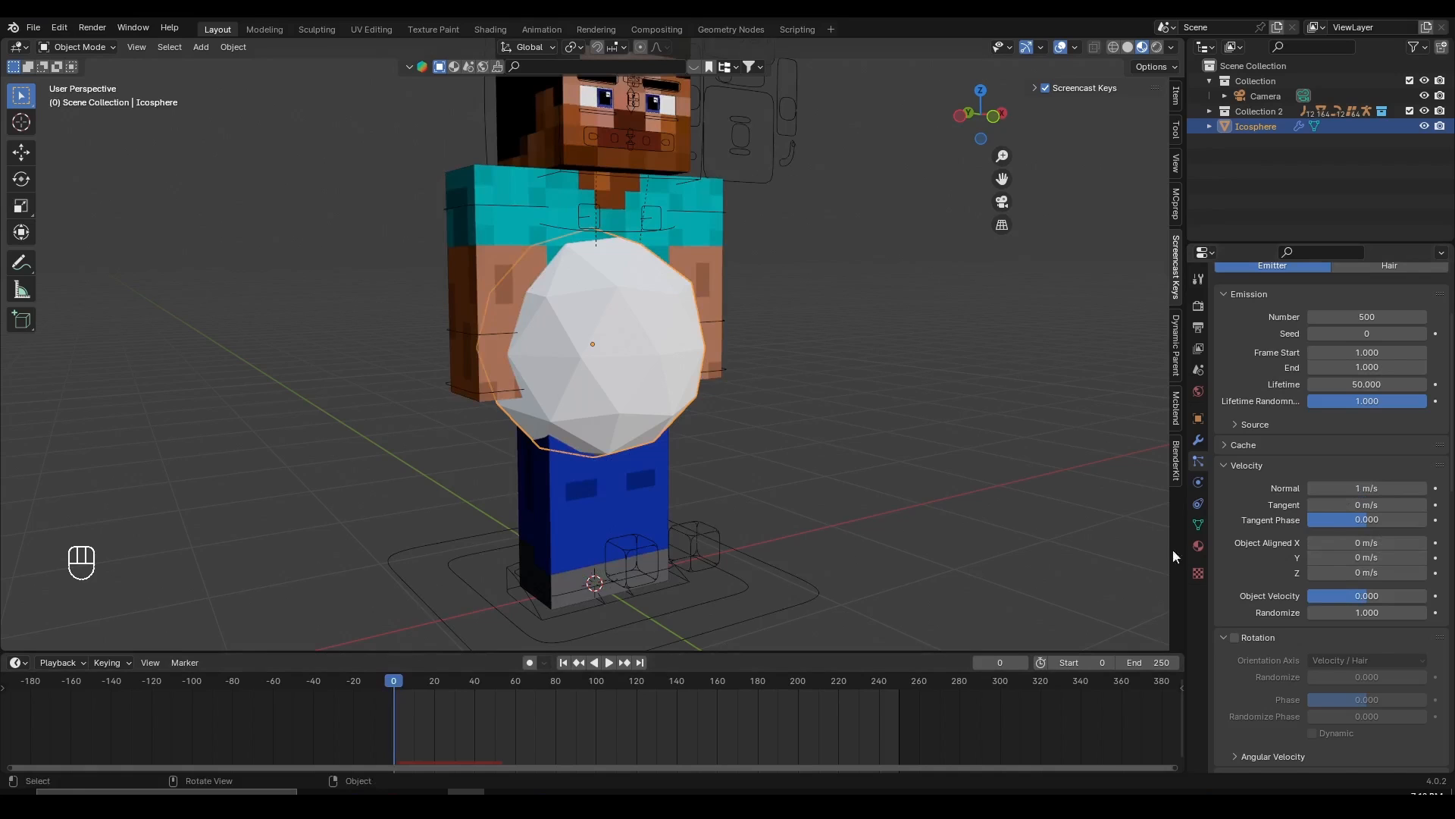
- Enable particle rotation with the Dynamic option and play back the burst from frame 0
left_click(1236, 638)
key("space")
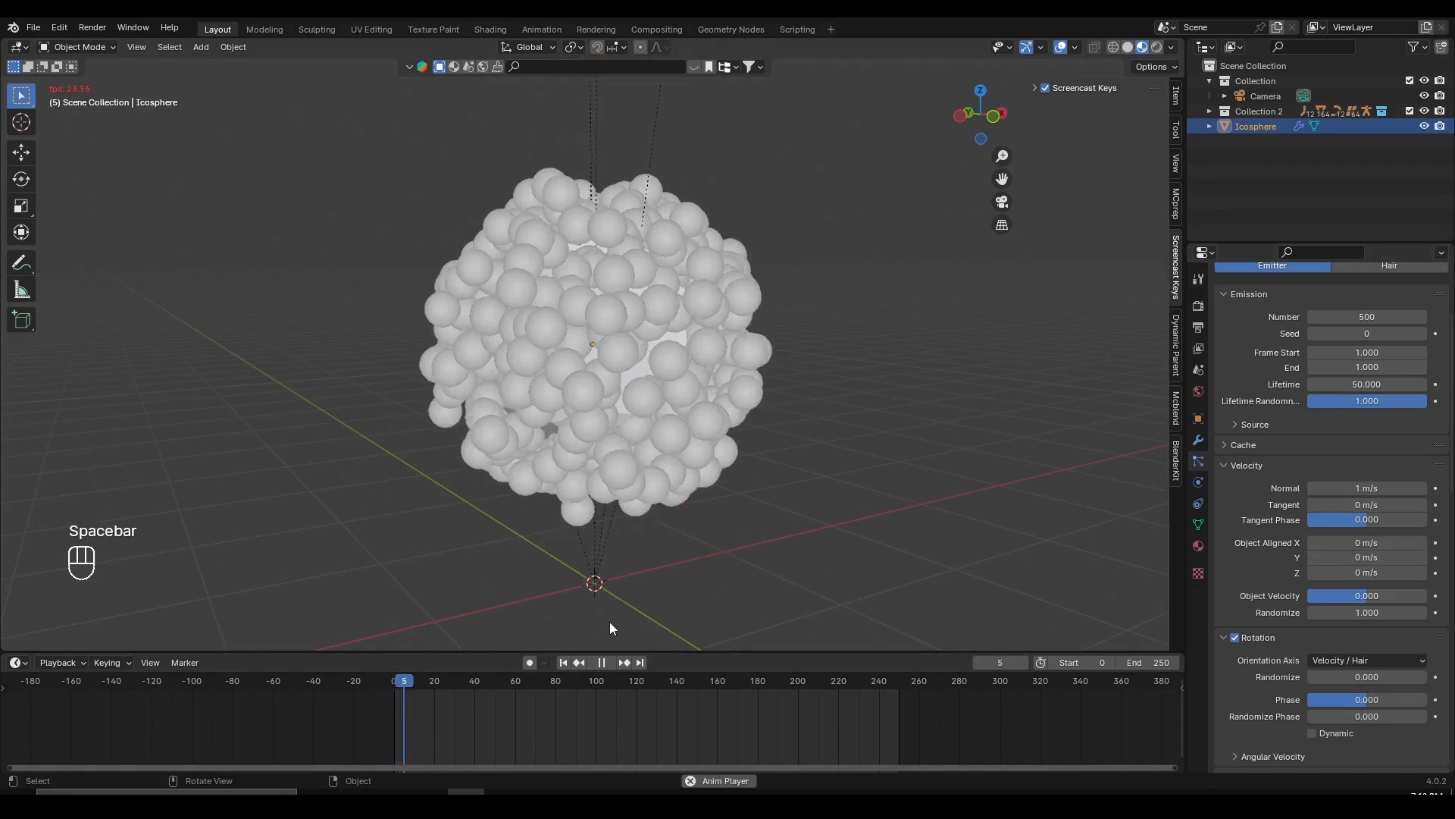
scroll(1331, 576, "down", 3)
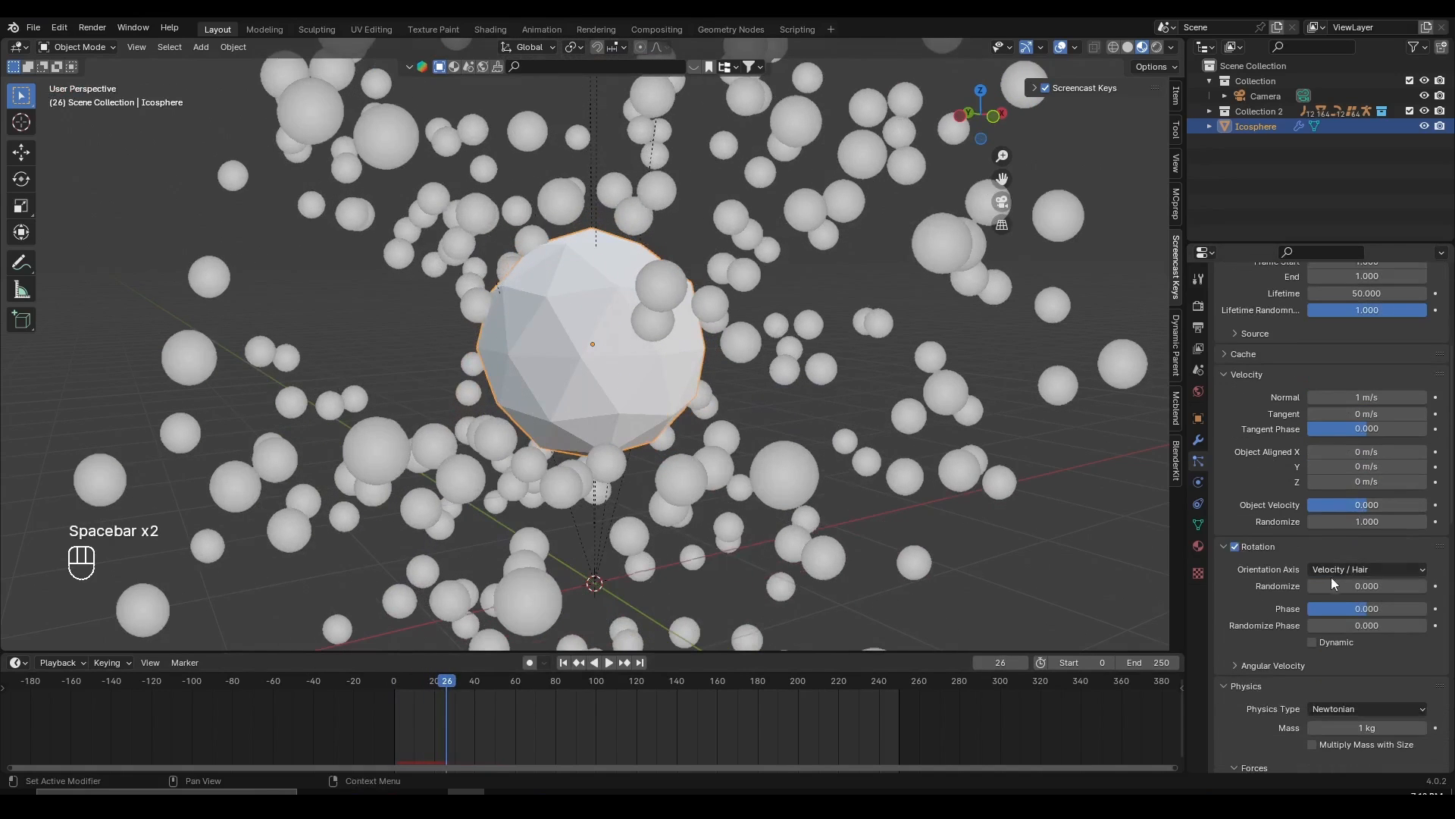
left_click(1316, 643)
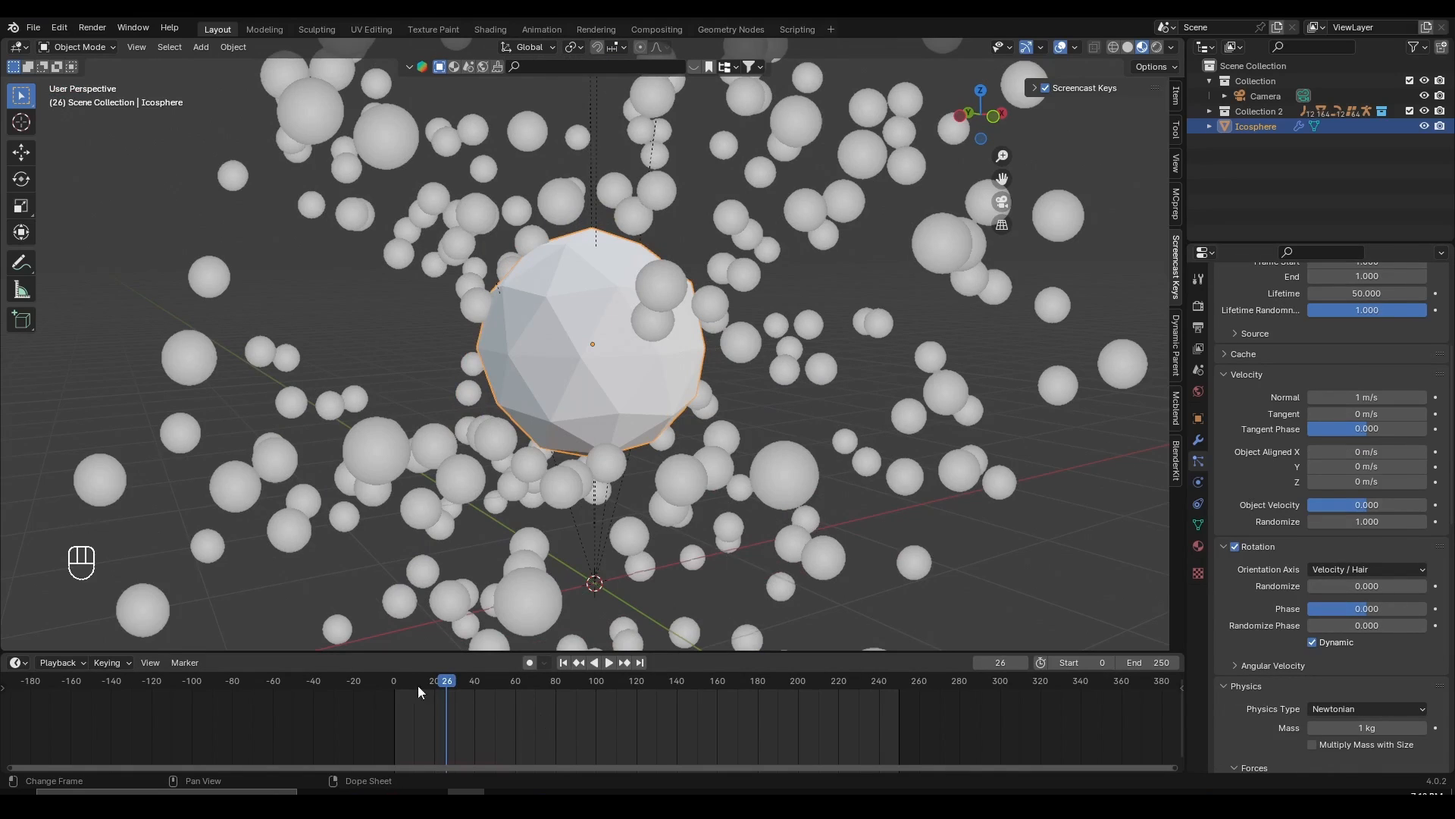
left_click(341, 684)
key("space")
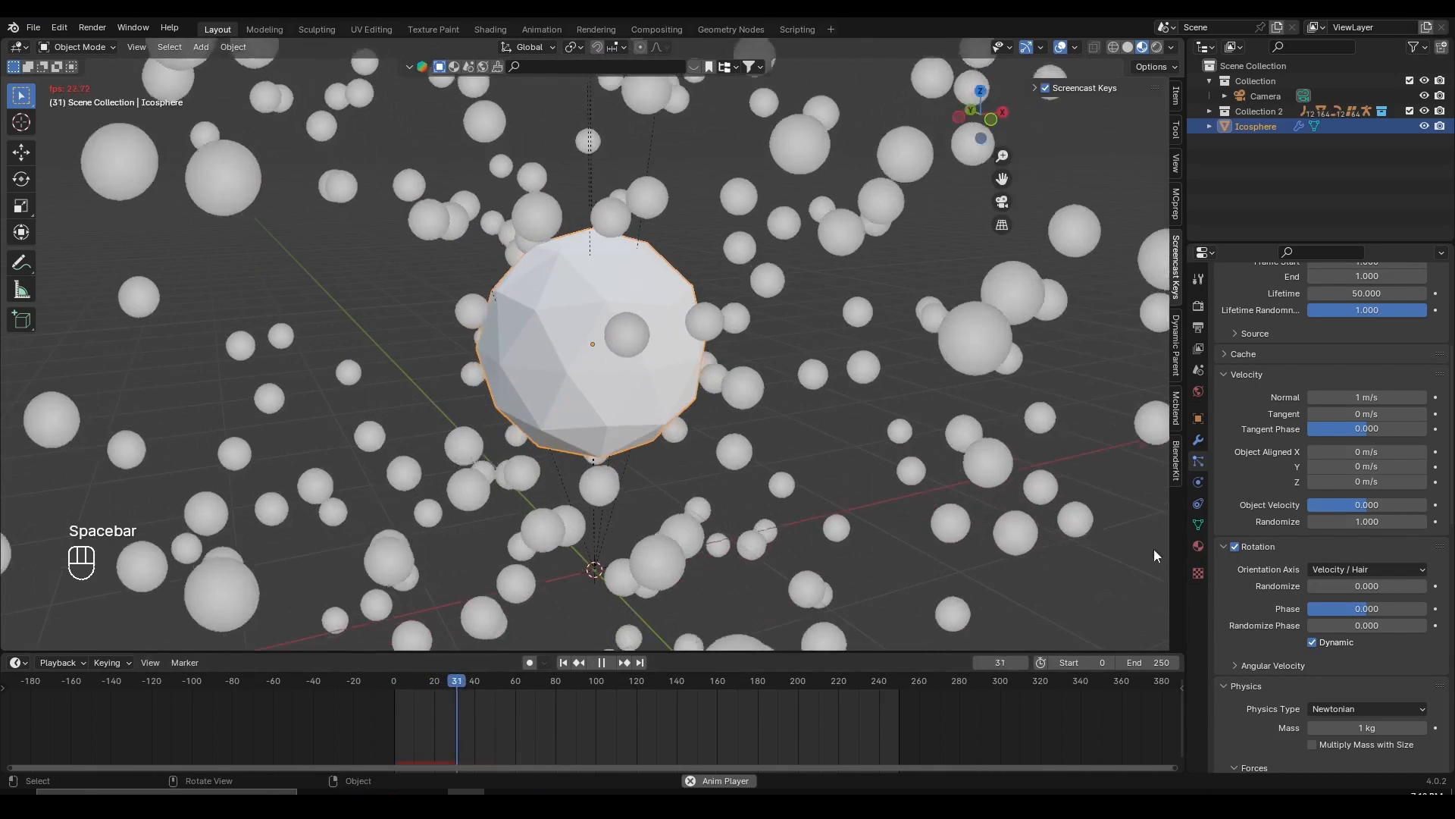
key("space")
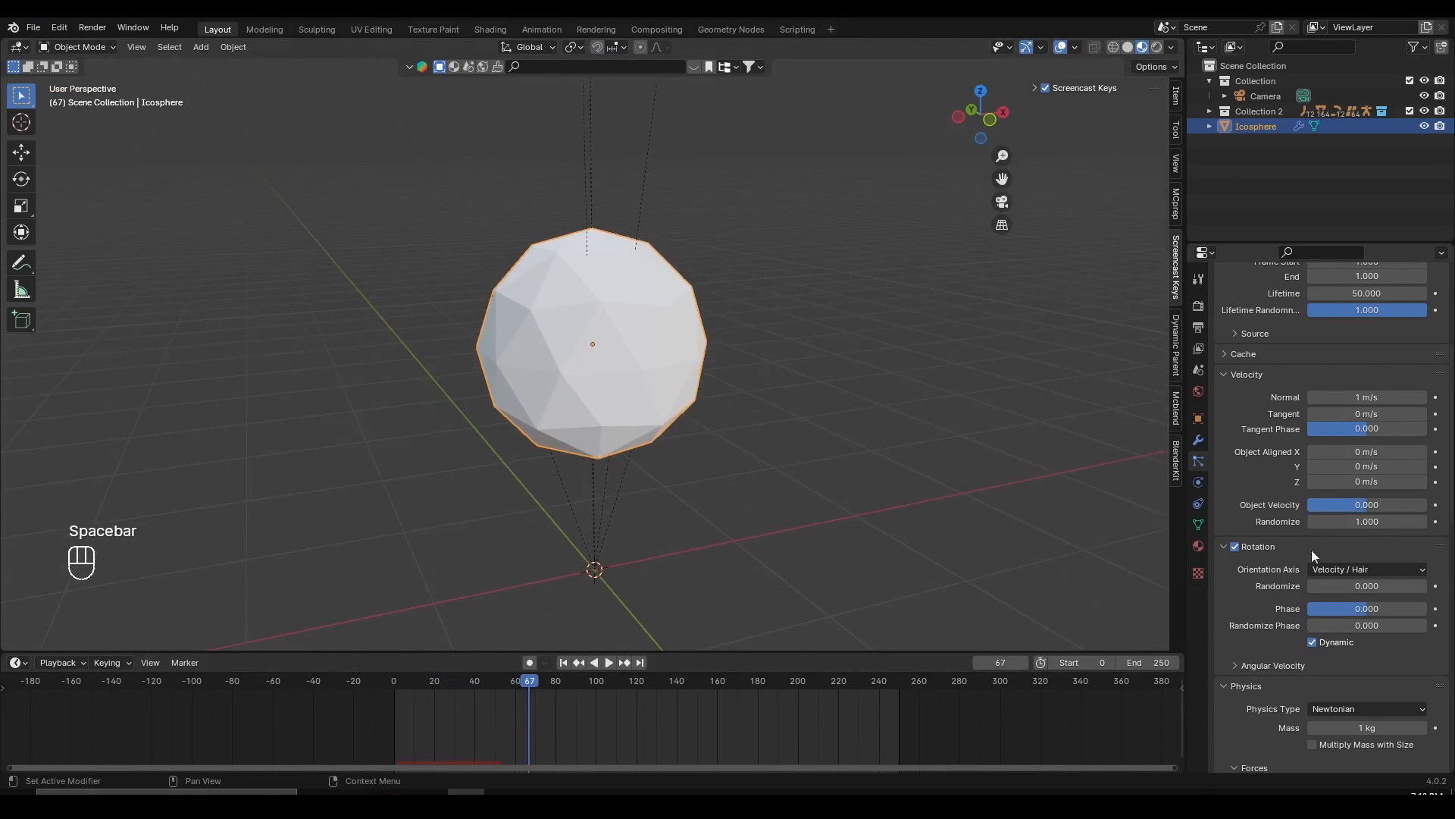
- Collapse the Emission, Velocity, Rotation and Render settings and bring the Physics Forces values into view
scroll(1366, 554, "down", 7)
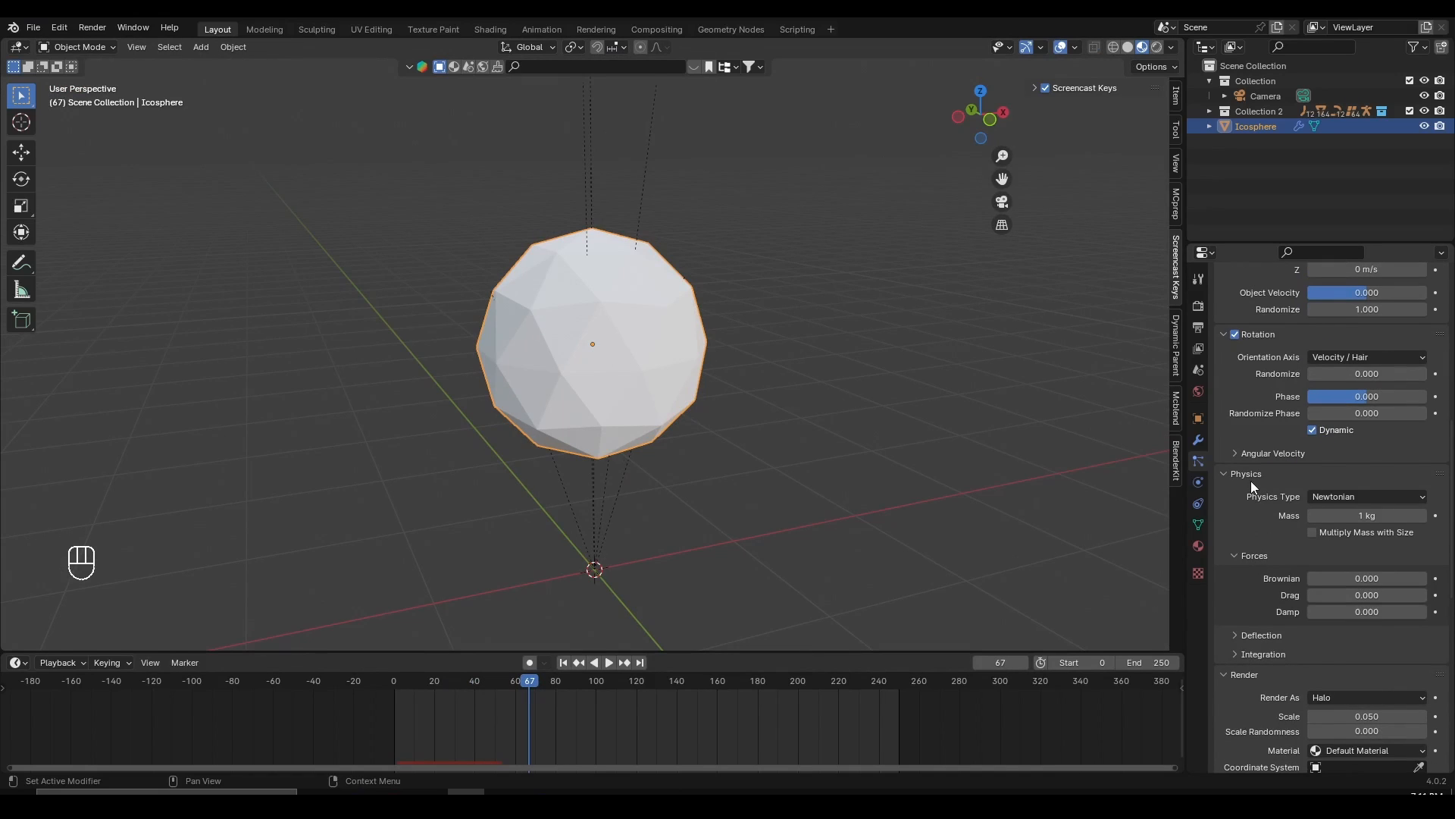
left_click(1239, 475)
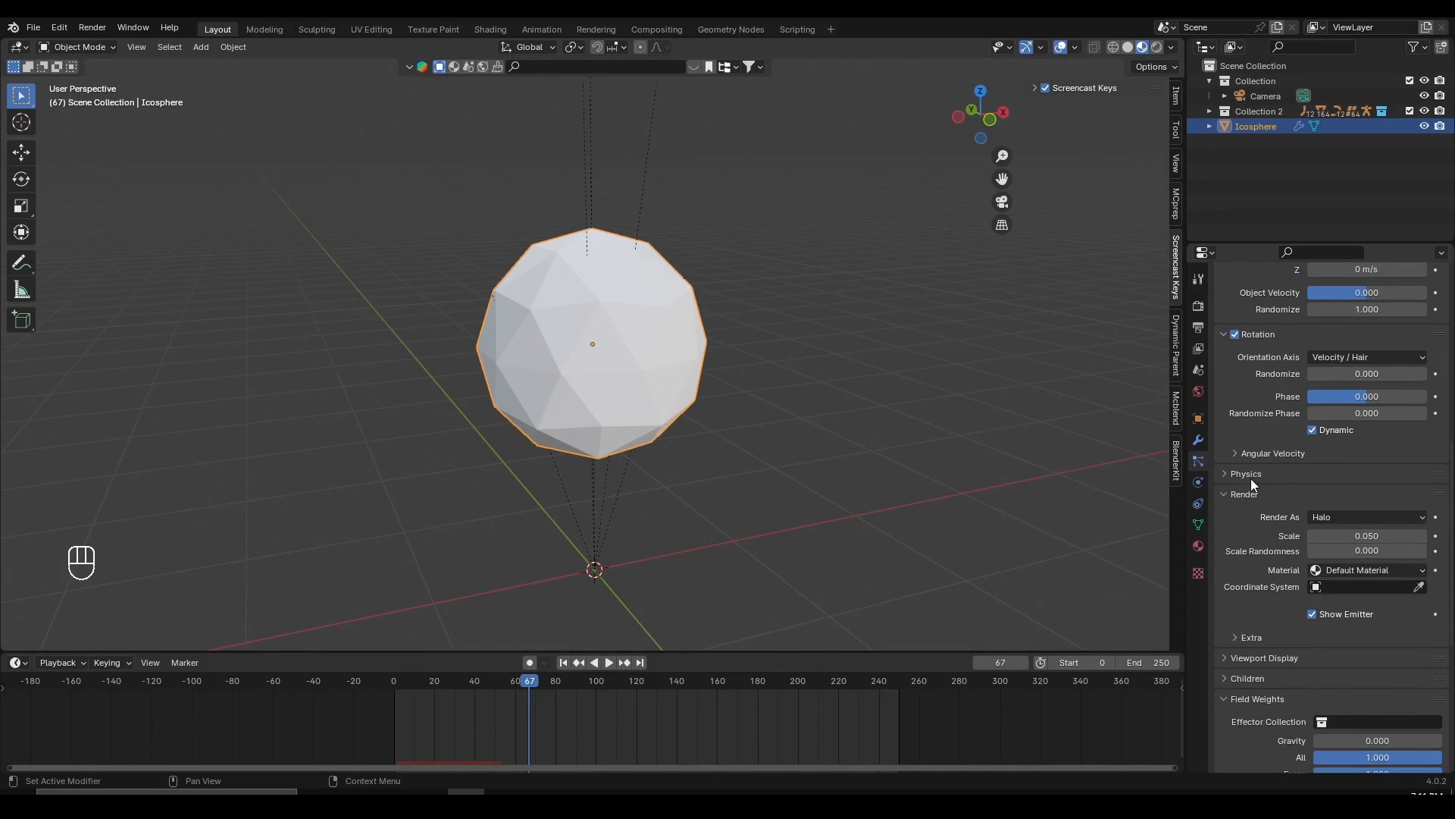
left_click(1251, 479)
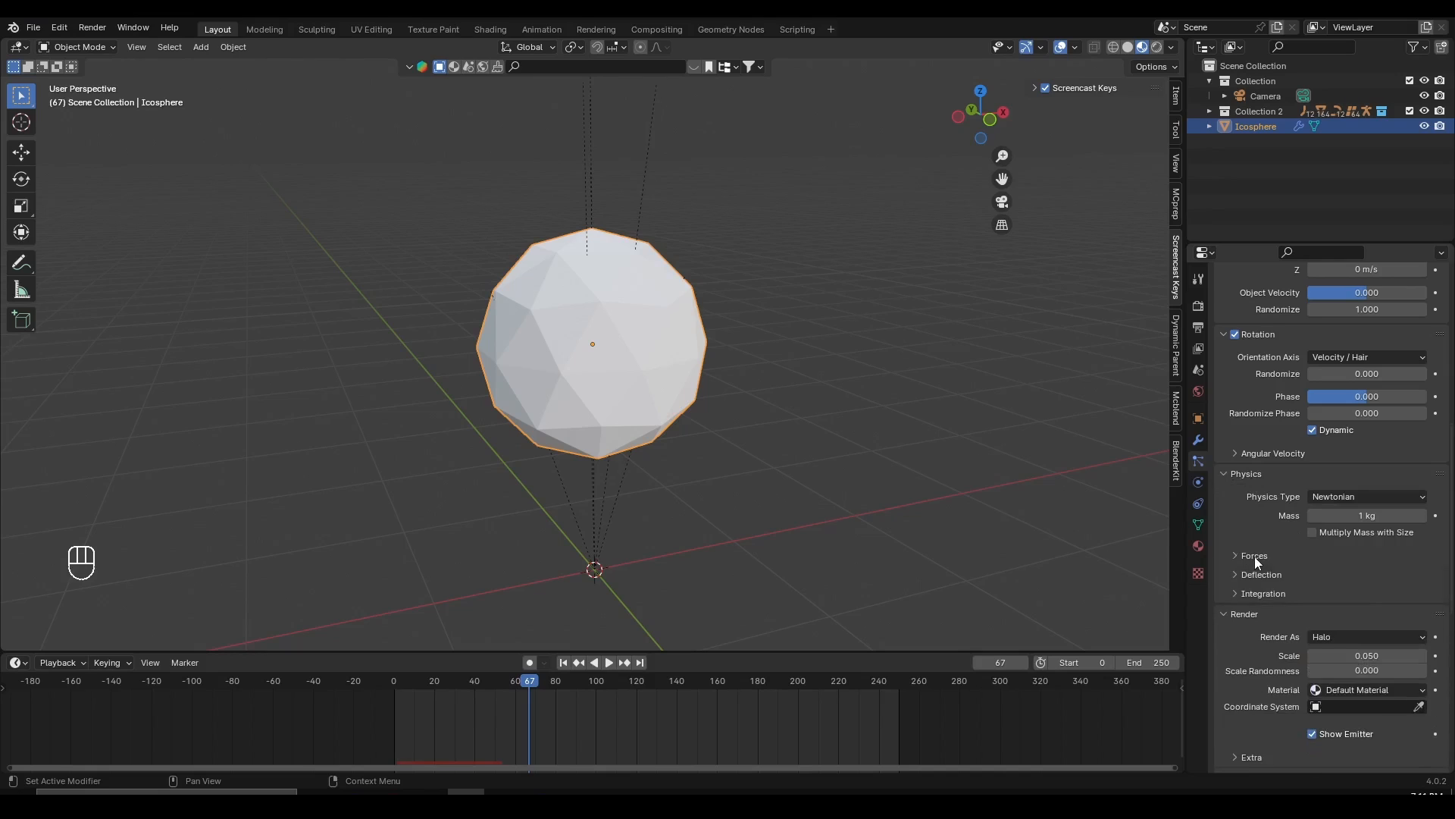
left_click(1254, 556)
scroll(1262, 540, "up", 8)
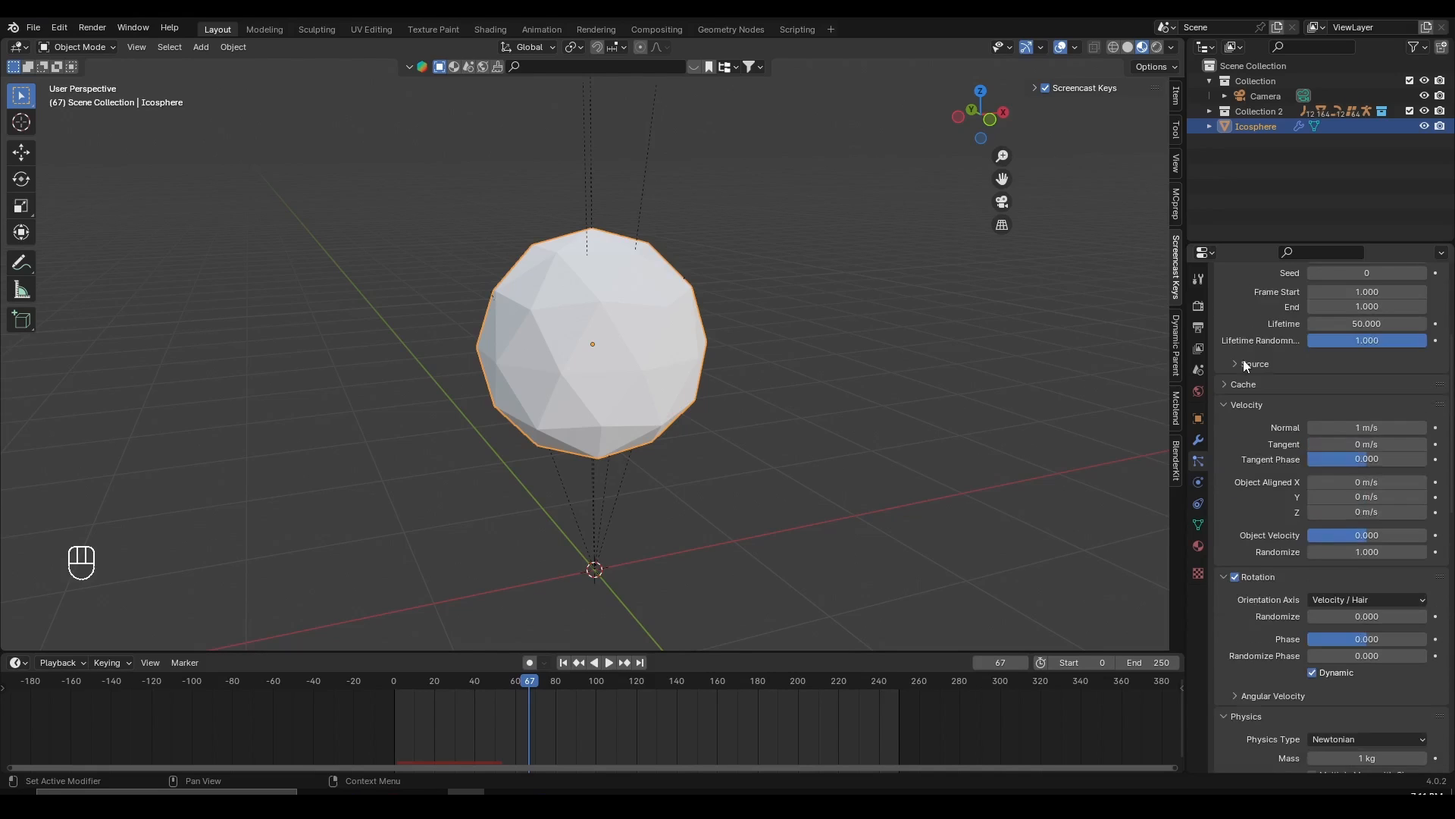
scroll(1243, 359, "up", 3)
left_click(1247, 495)
left_click(1245, 393)
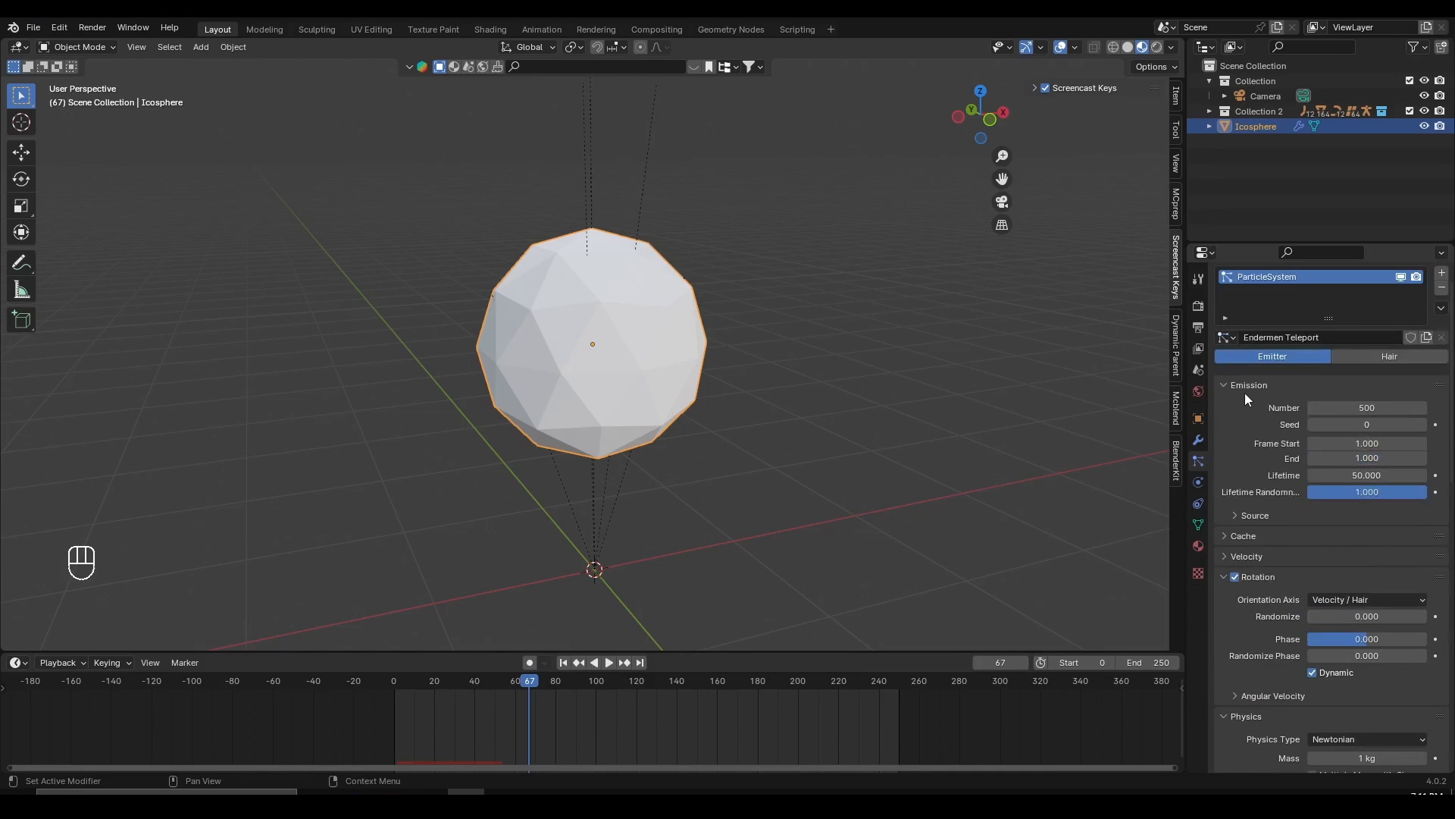
left_click(1244, 452)
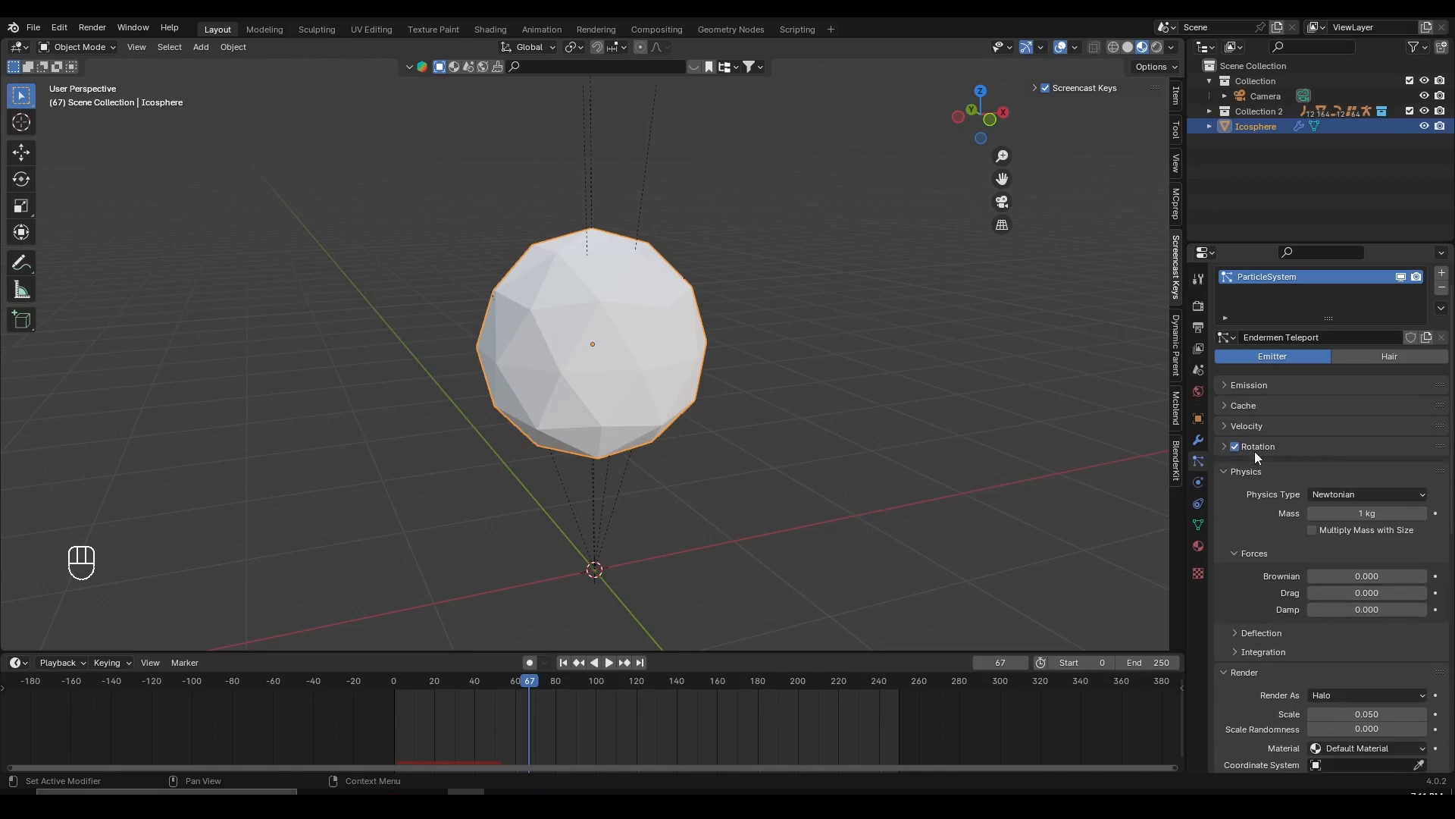
left_click(1243, 669)
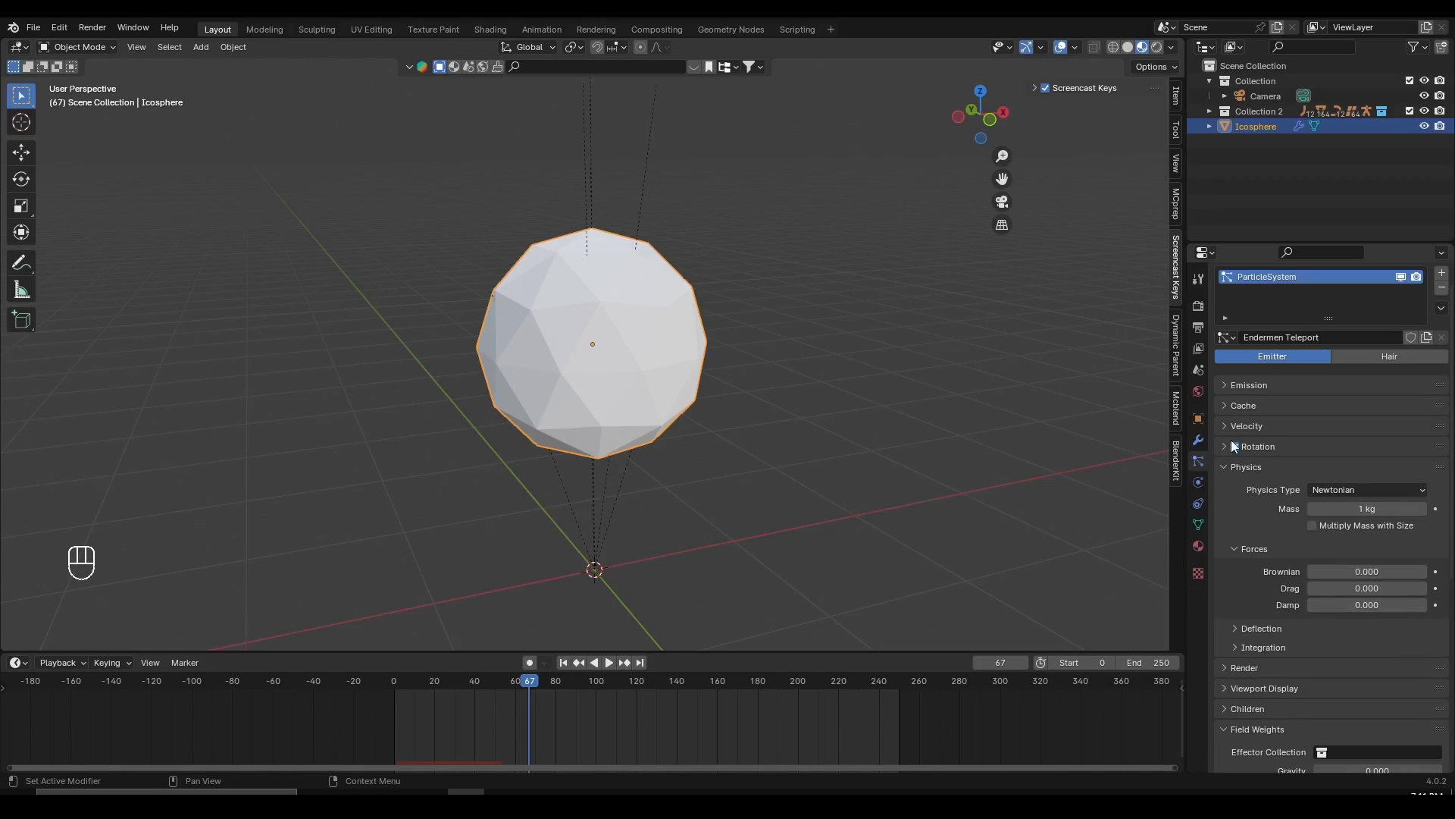
scroll(1278, 488, "down", 3)
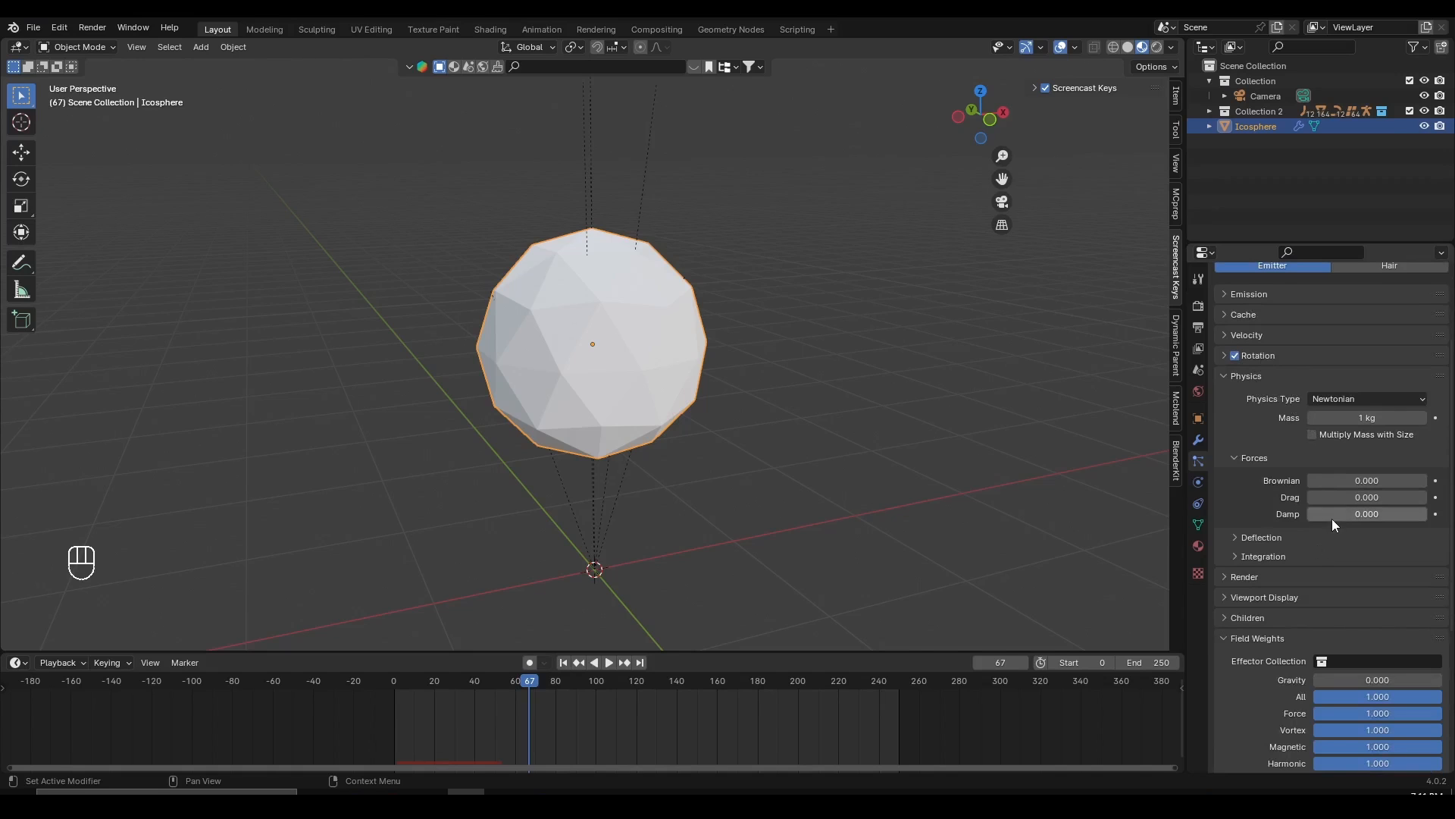
- Replay the burst from frame 0 and set the particles' Damp force to about 0.119
left_click(395, 684)
key("space")
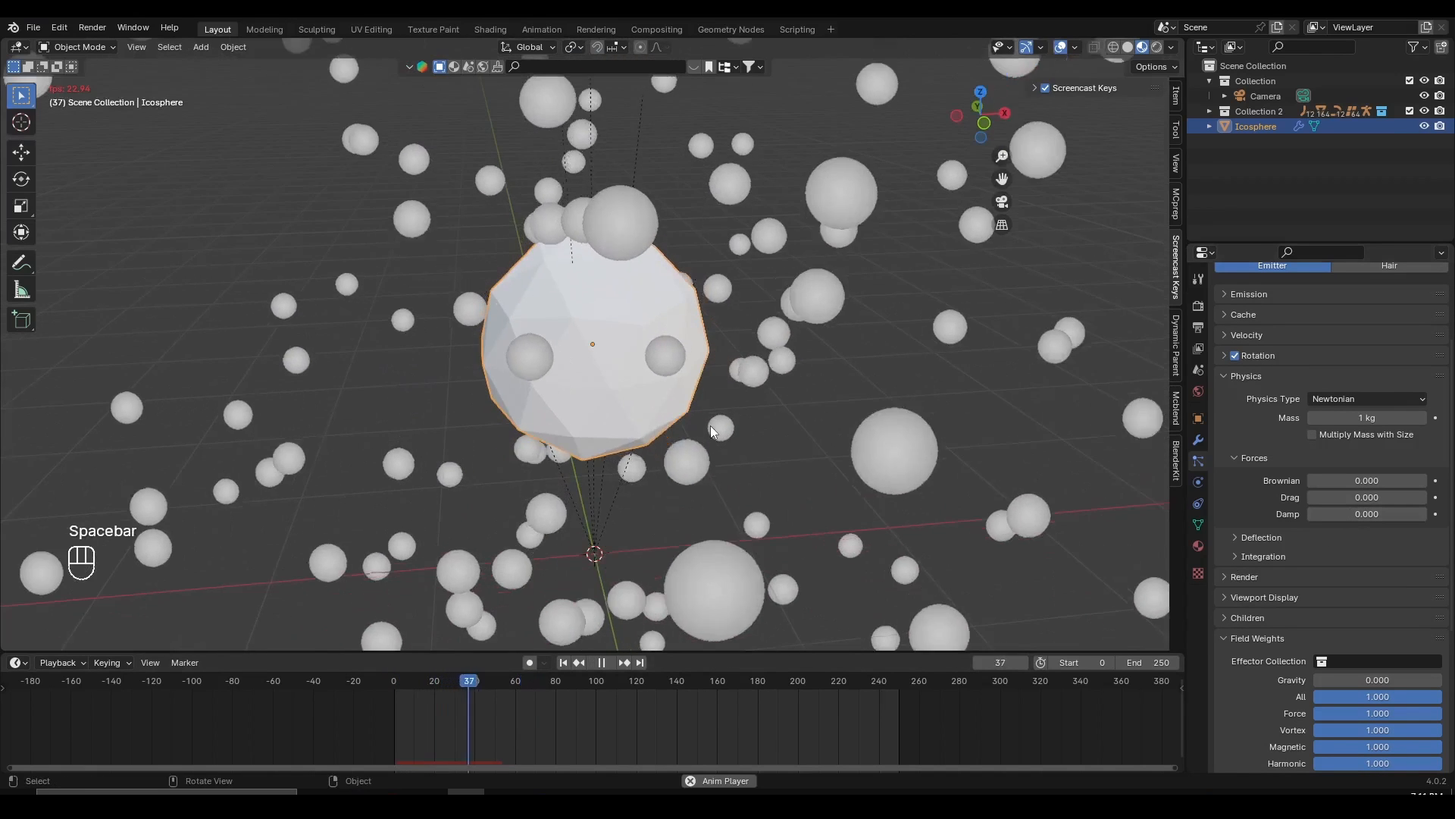
key("space")
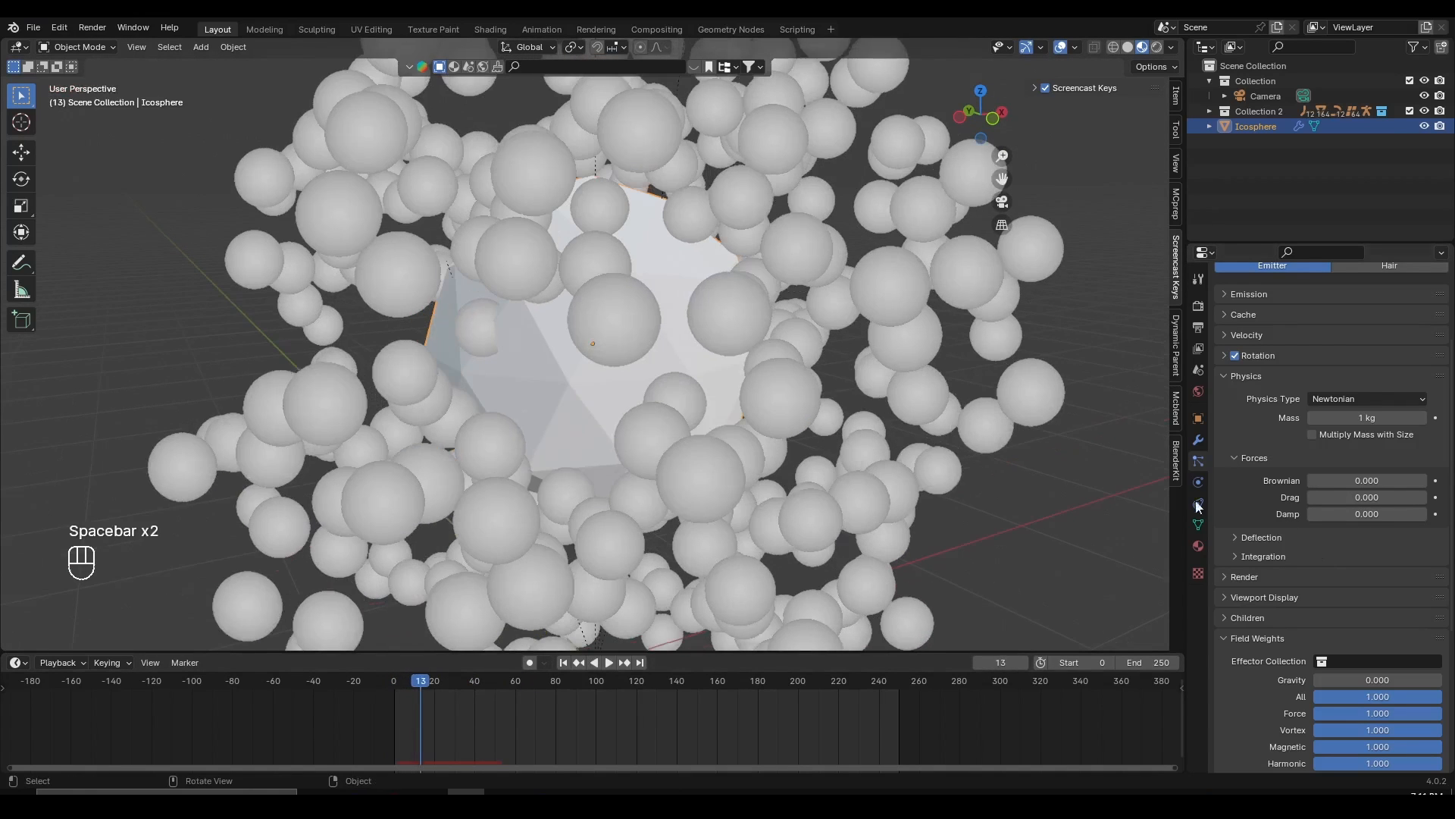
left_click_drag(1337, 513, 1373, 514)
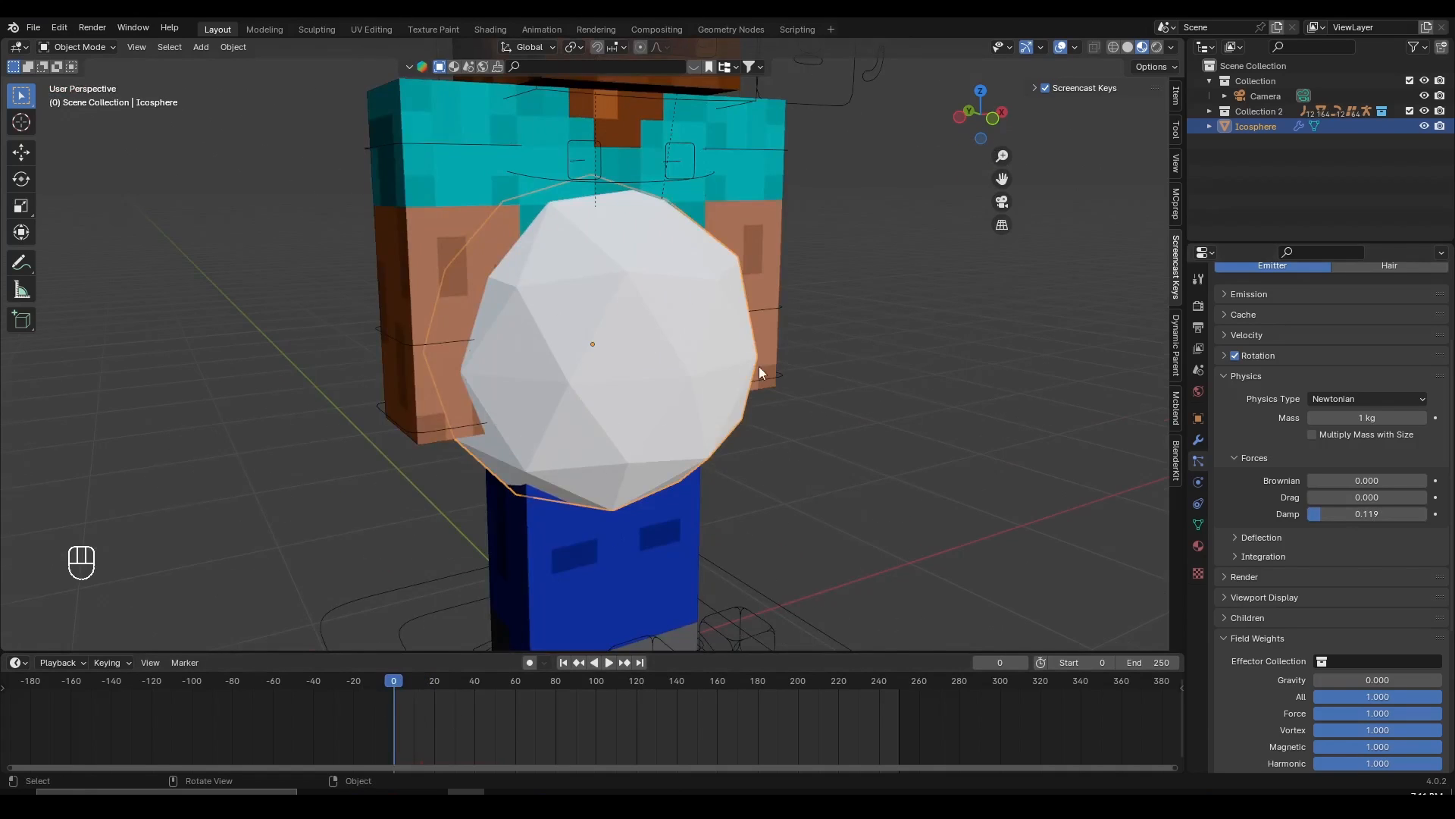
- Play back the damped particle burst, restart it from frame 0 and pause it partway to check the spread
key("space")
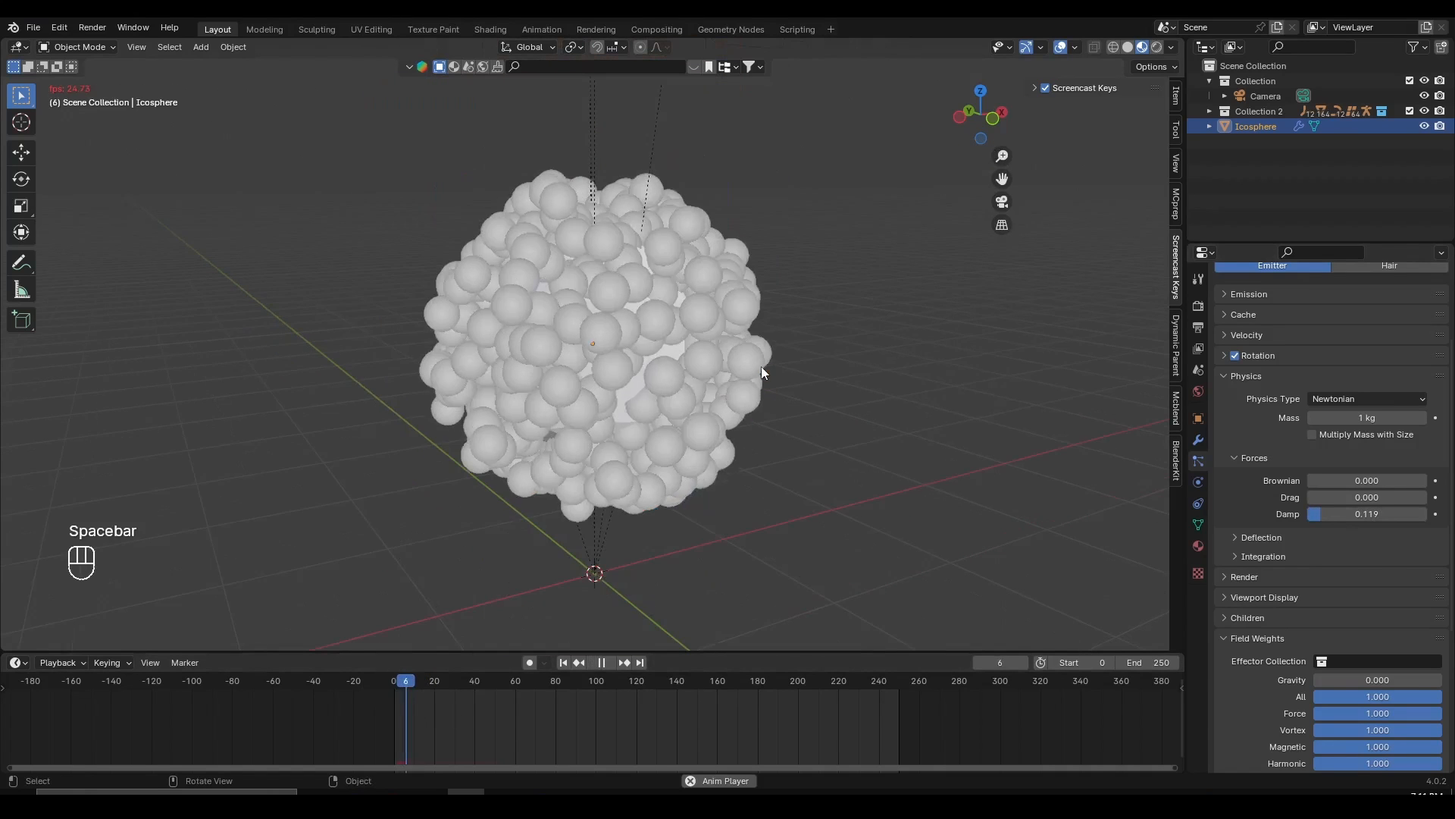
scroll(599, 403, "up", 4)
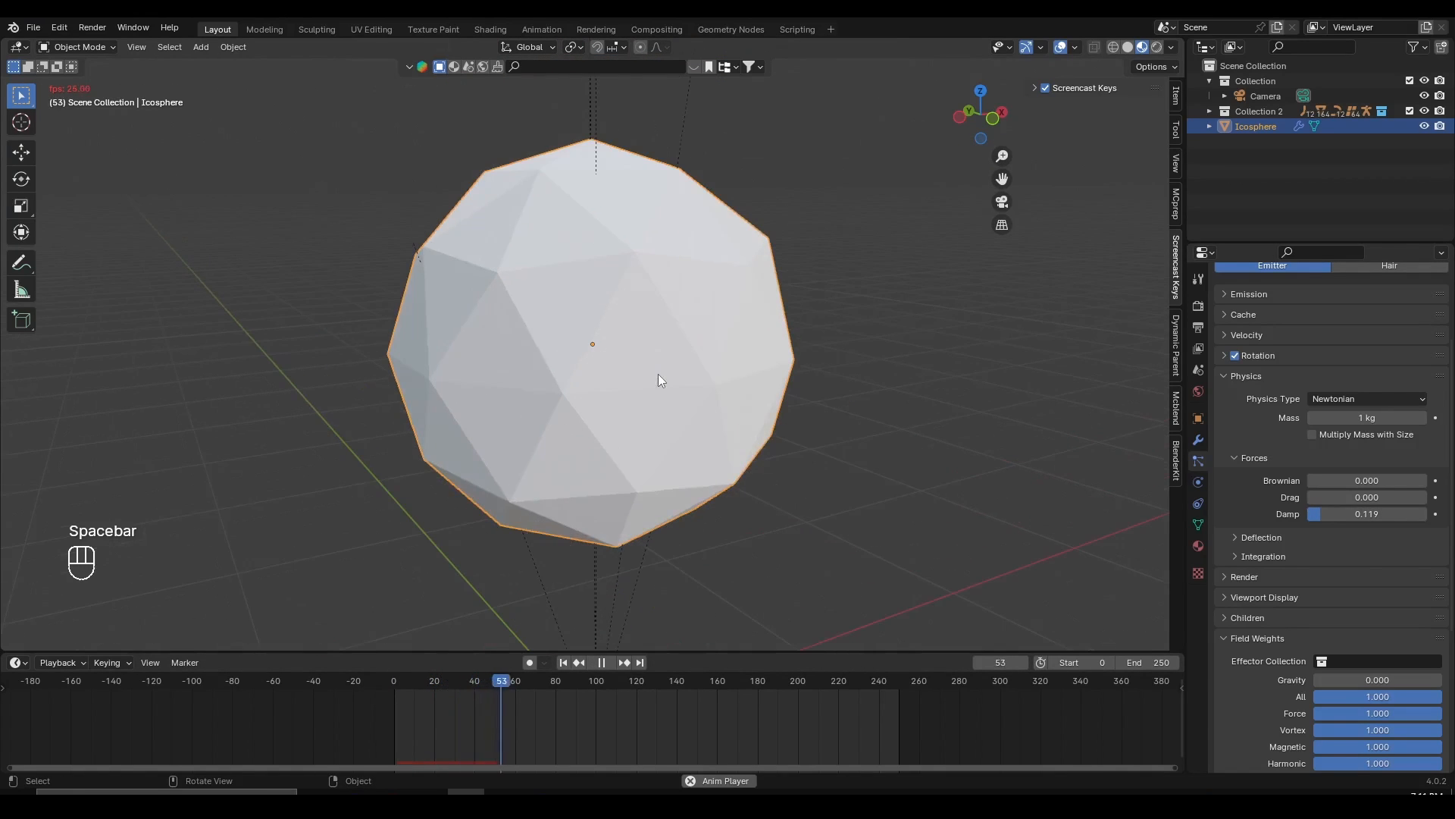
left_click(356, 687)
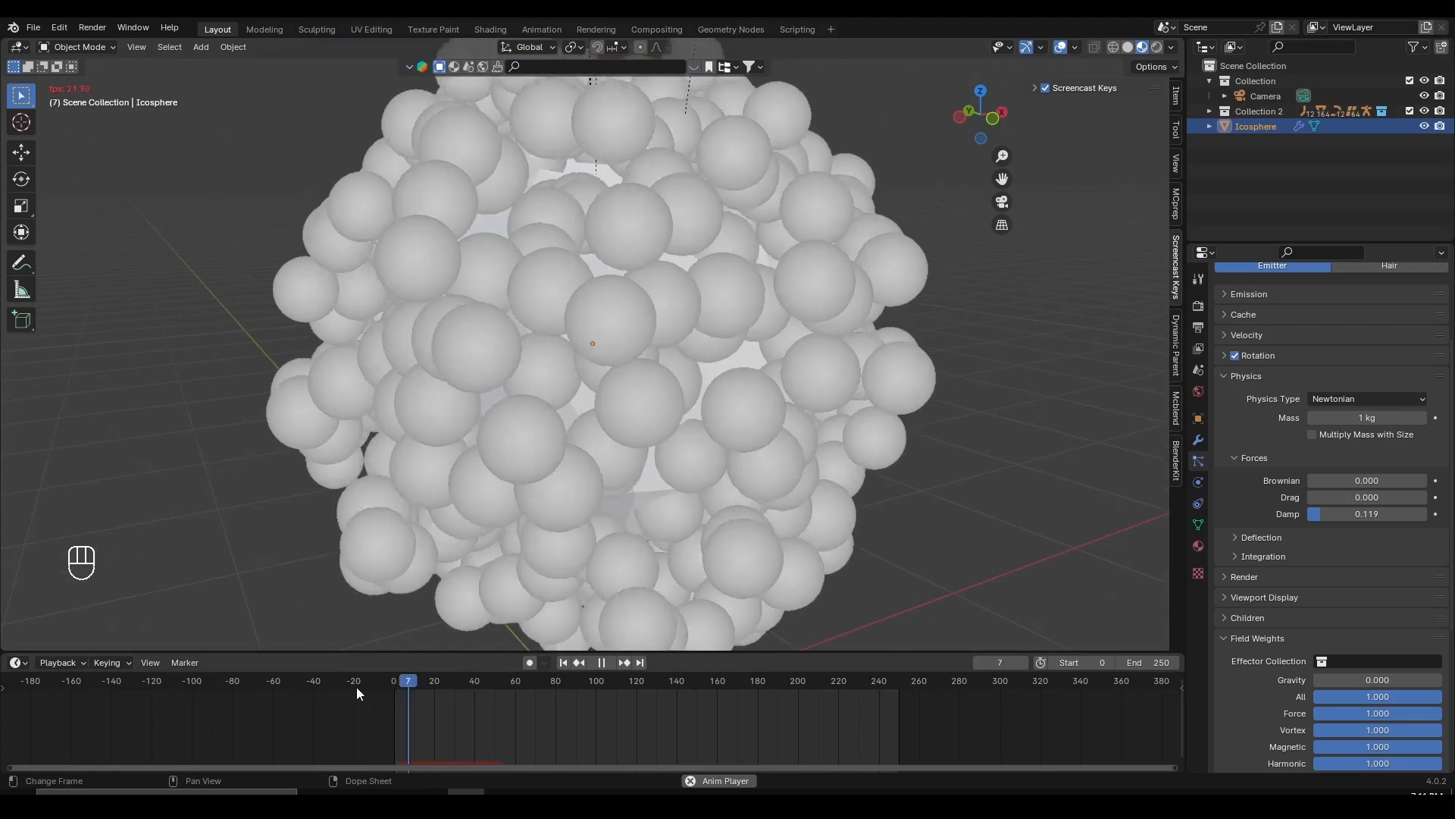
key("space")
- Set the particles' Lifetime to 25 in the Emission settings and return the timeline to frame 0
scroll(1296, 485, "up", 4)
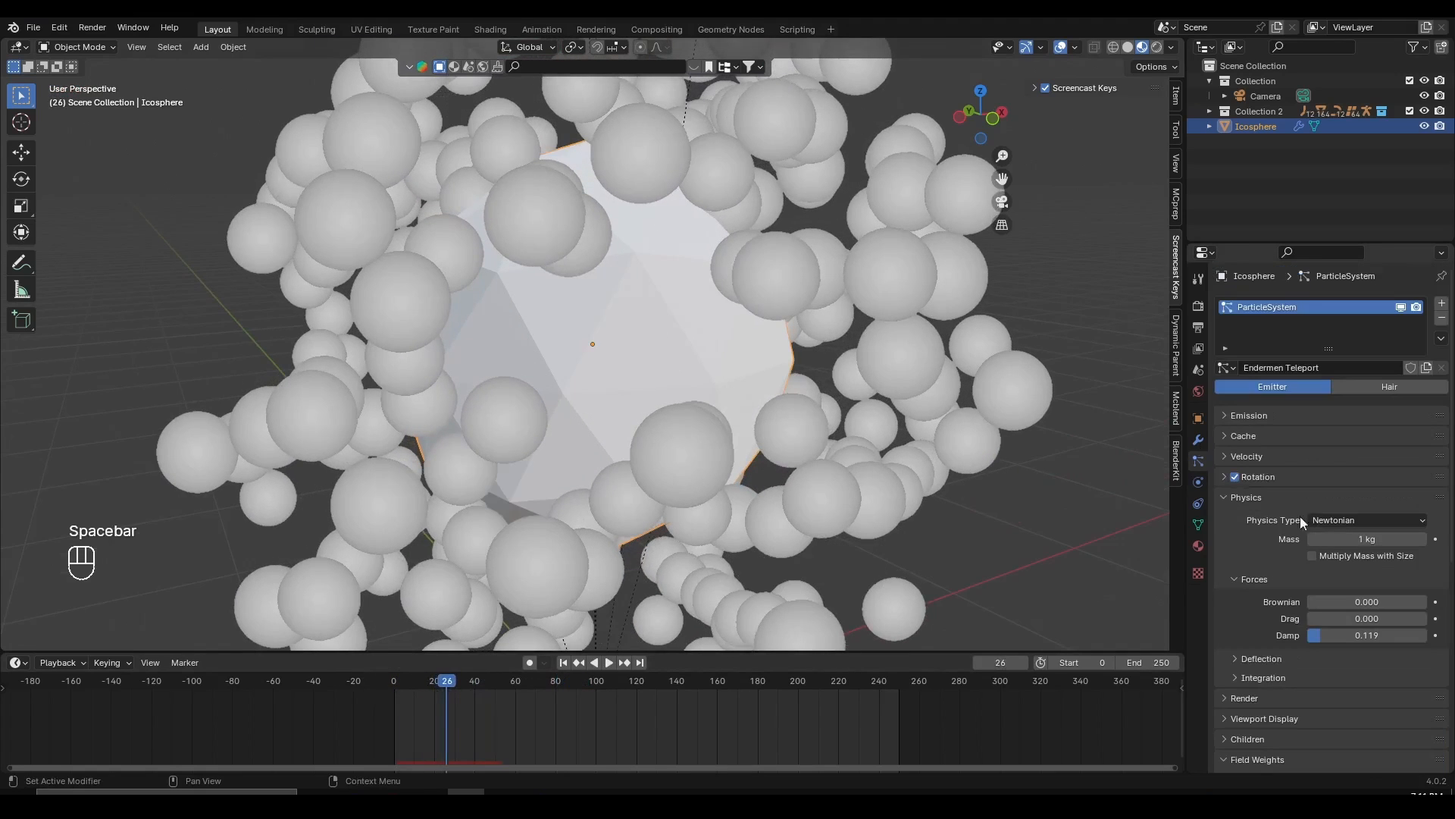
left_click(1246, 419)
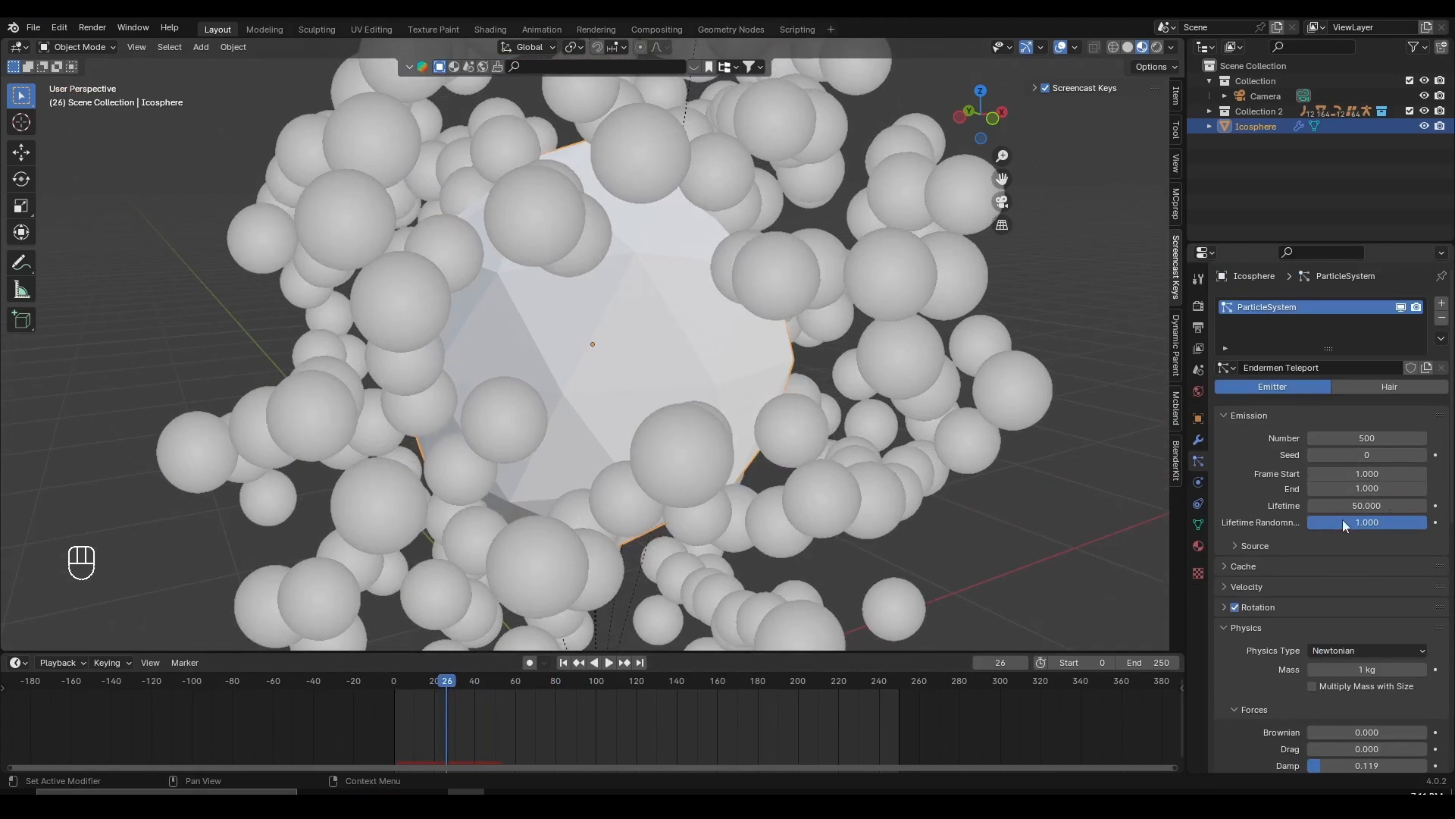
left_click(1376, 504)
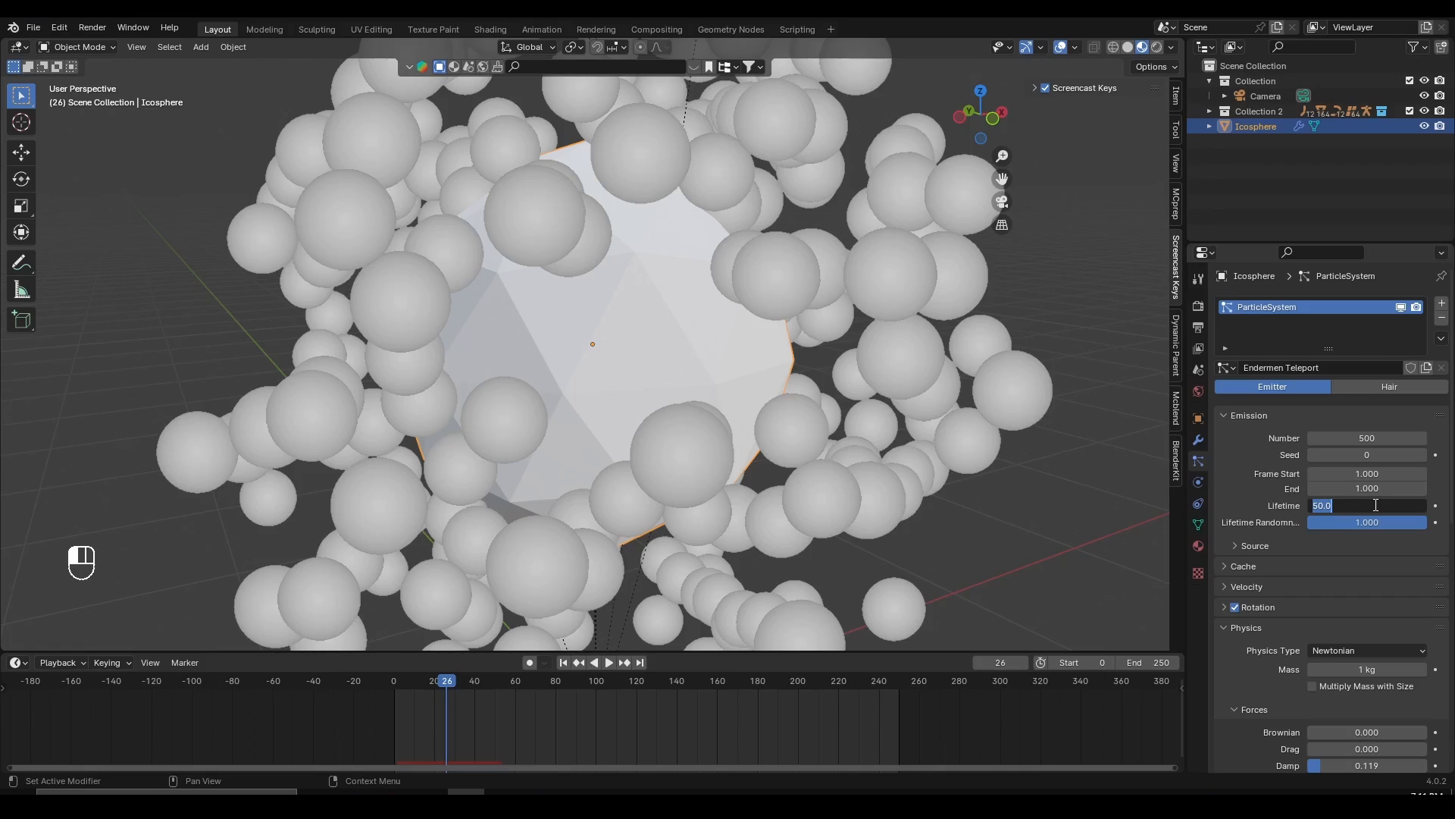
type("25")
key("Return")
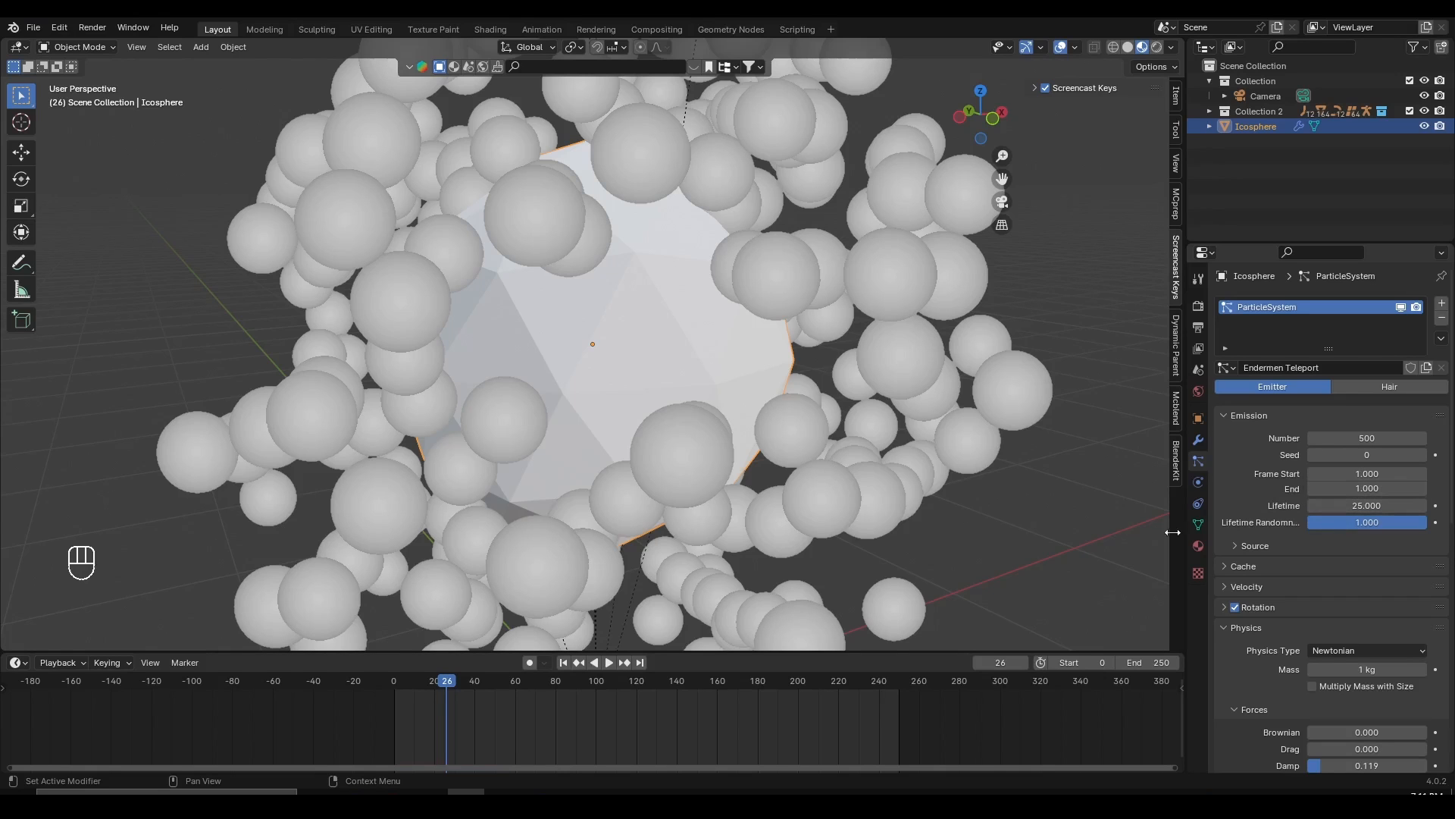
left_click_drag(464, 686, 367, 690)
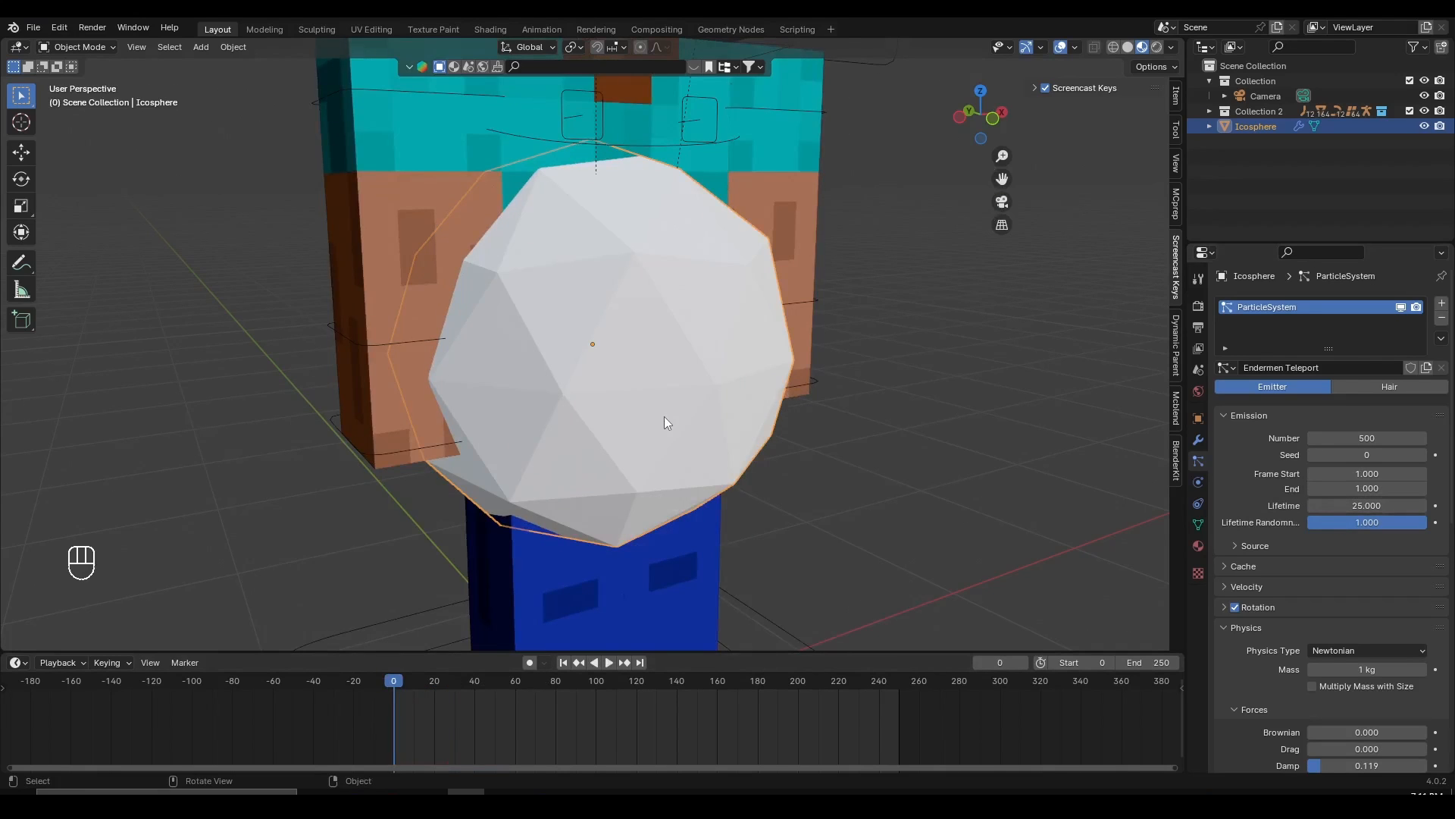
- Play back the burst with the shorter particle lifetime several times from frame 0, viewing it from different distances, and return to frame 0
key("space")
scroll(664, 416, "down", 6)
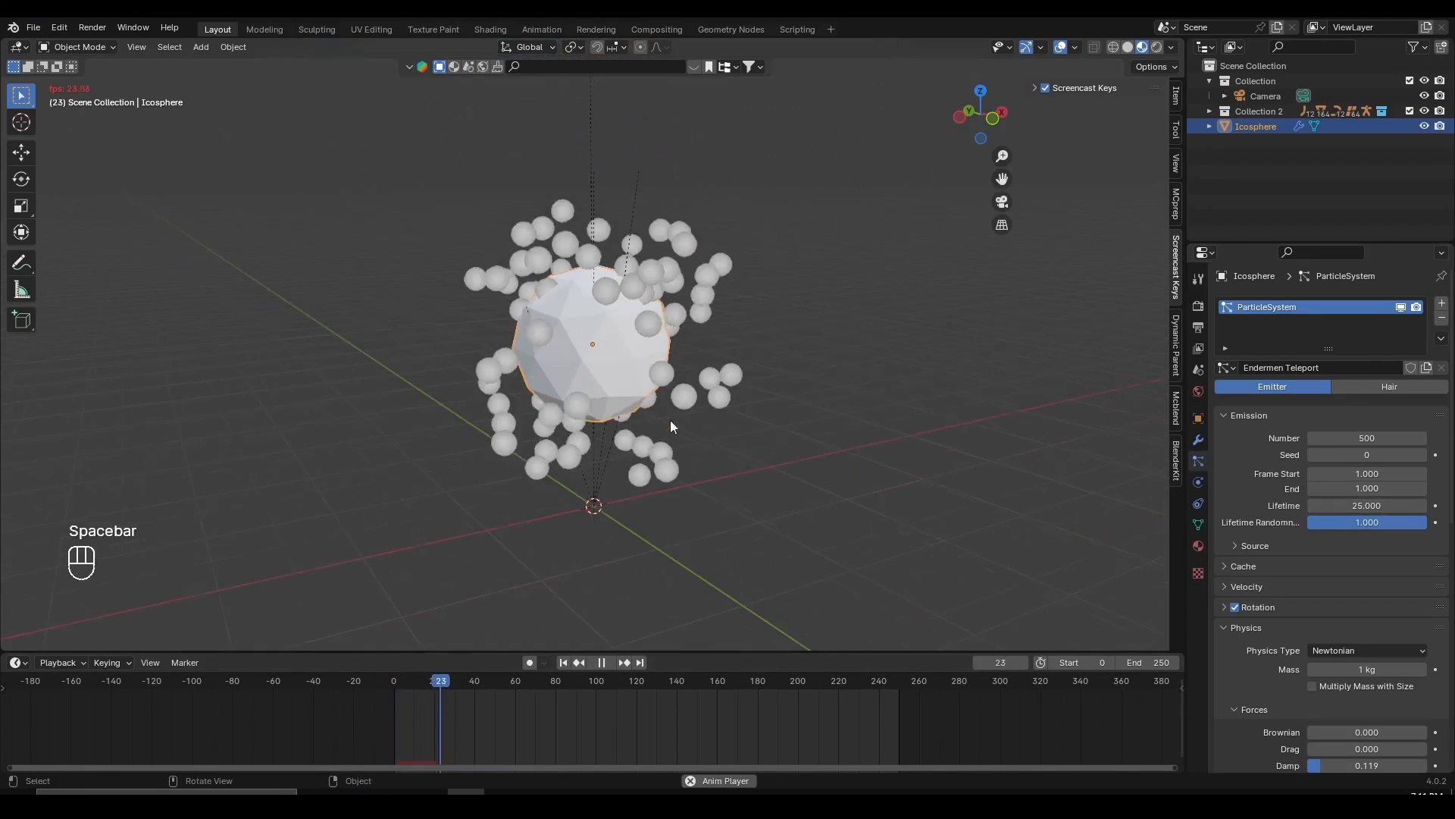
left_click(358, 684)
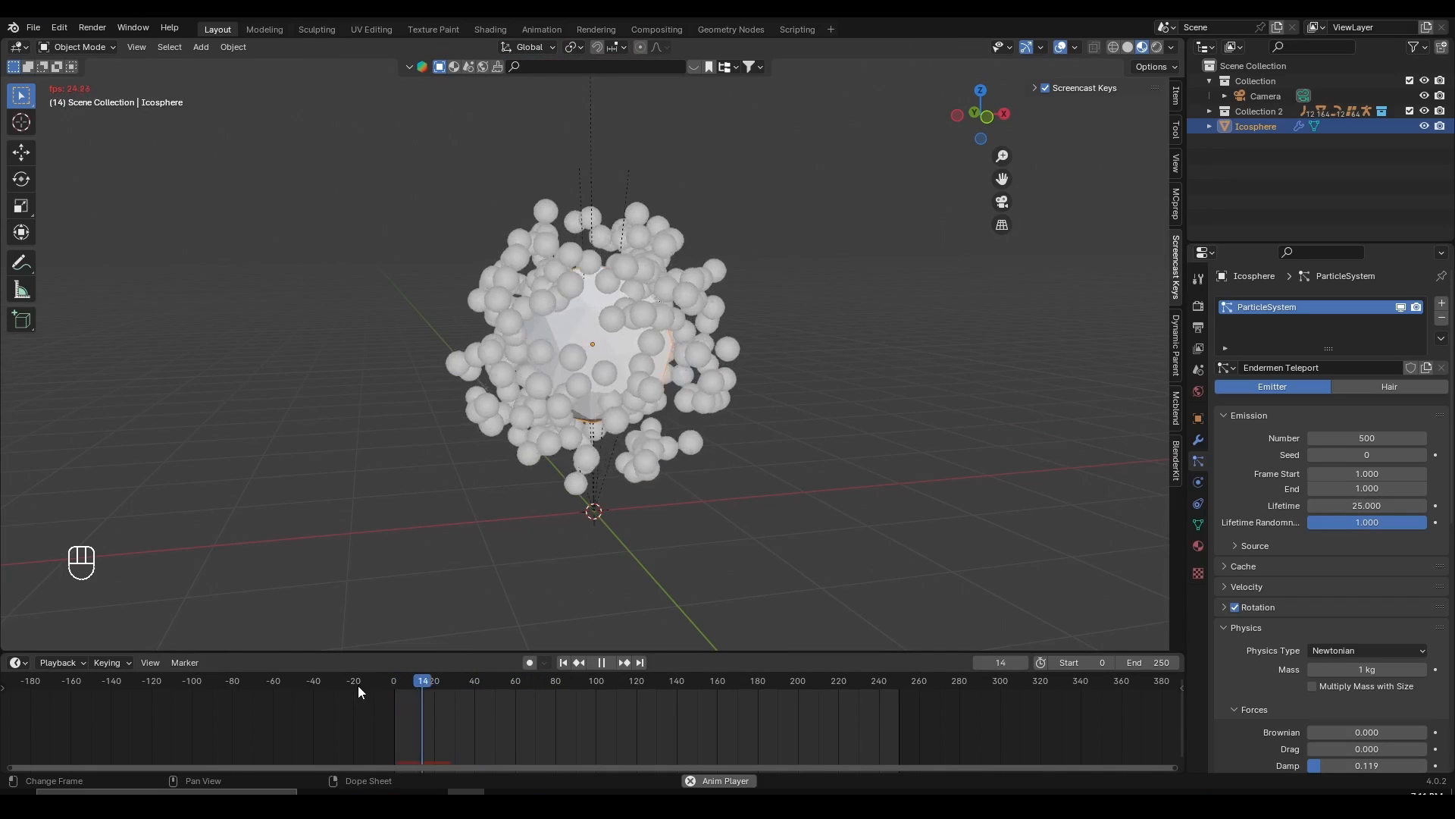
key("space")
left_click(393, 685)
scroll(654, 438, "up", 5)
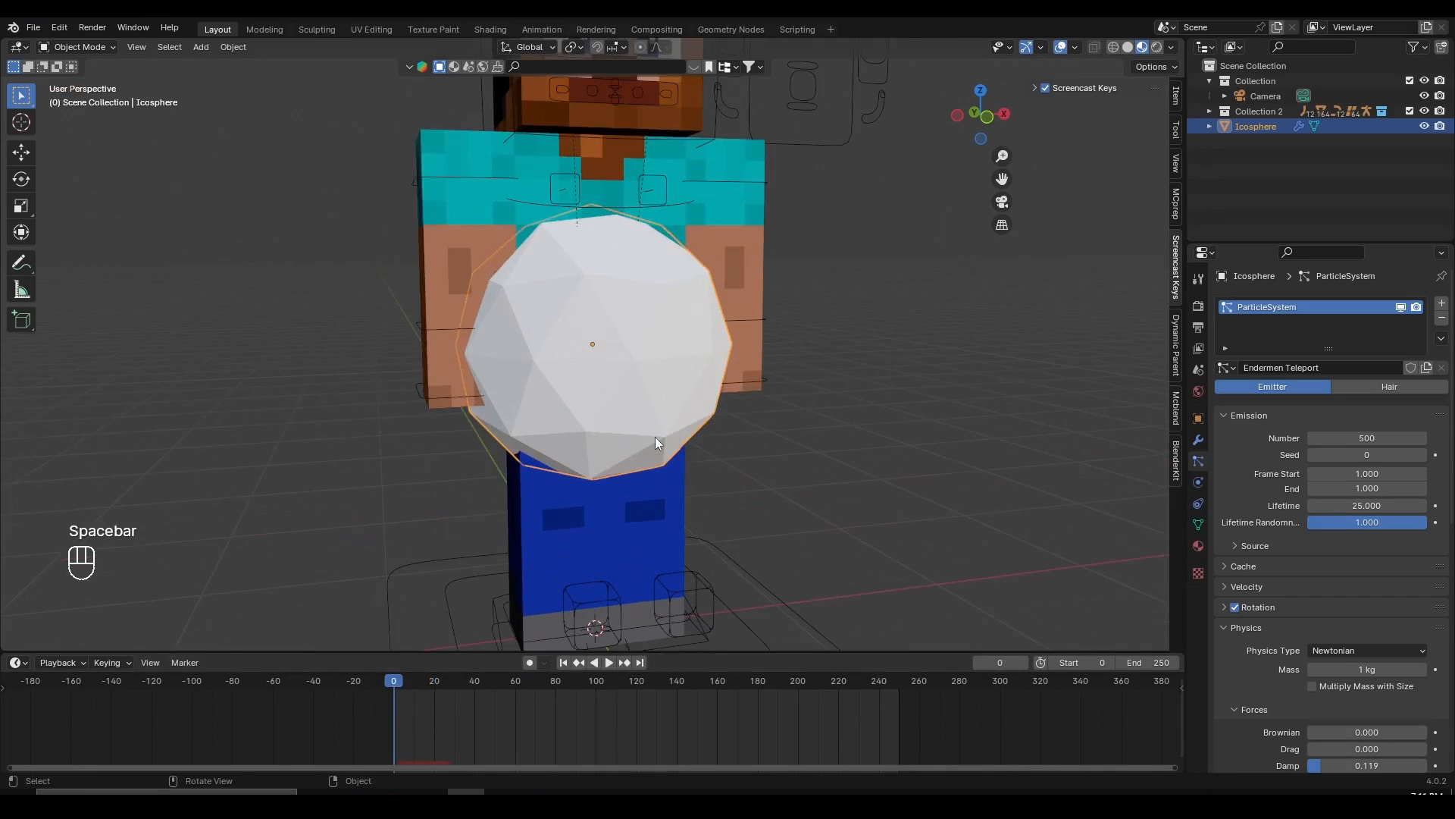
key("space")
key("space")
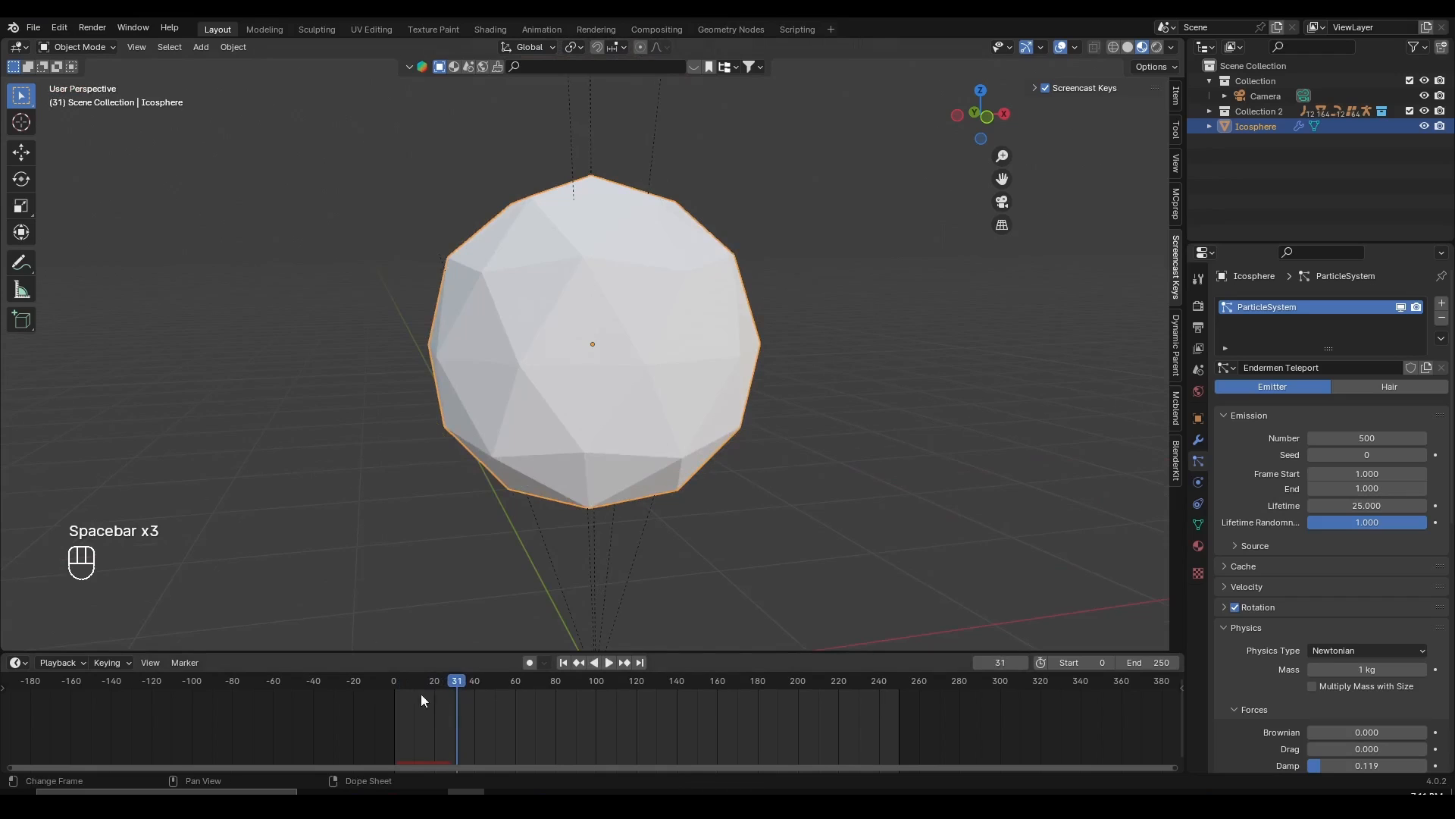
left_click(390, 687)
middle_click_drag(669, 399, 688, 402)
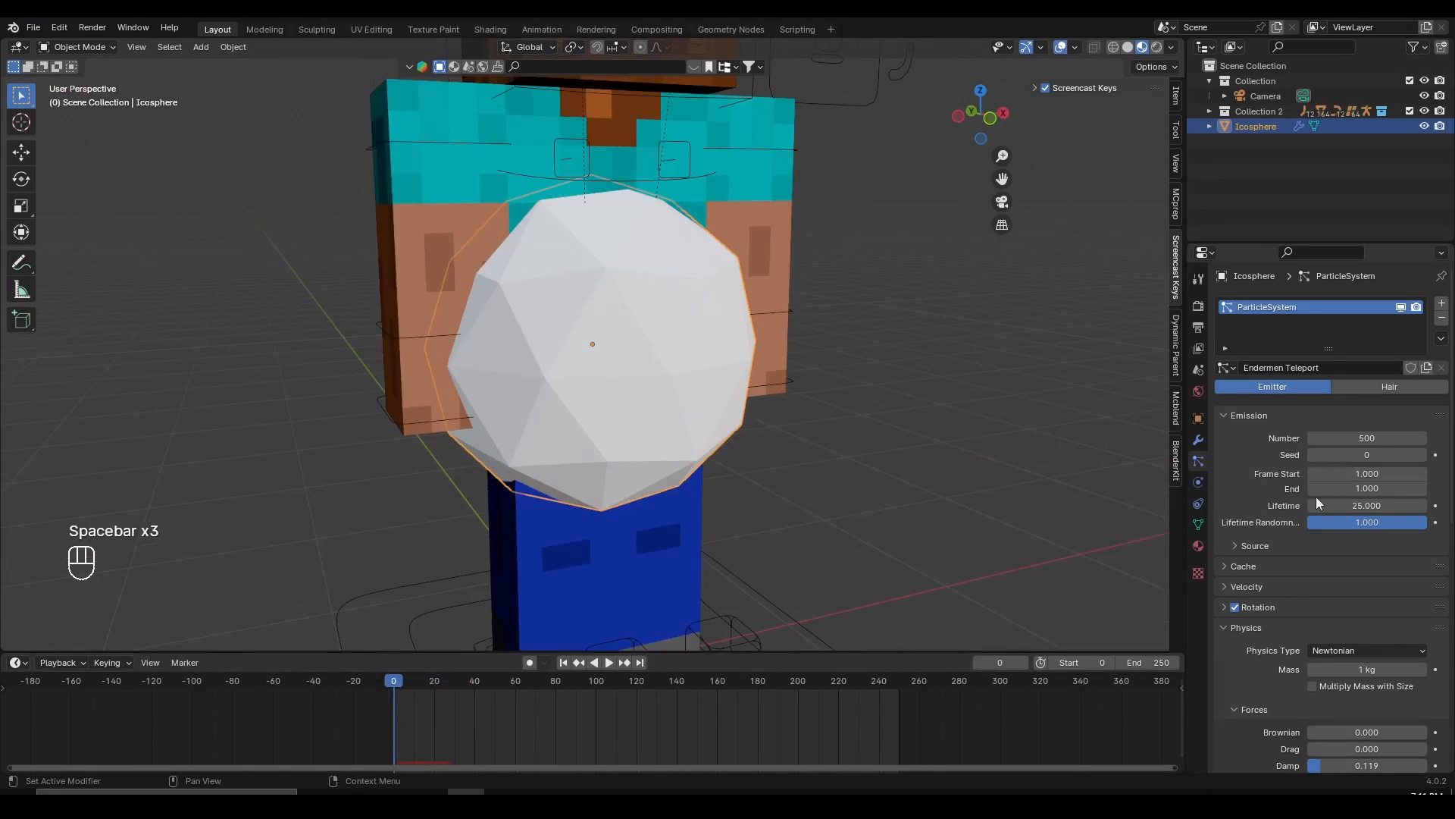
- Replay the burst from frame 0 and set the particles' Damp force to 0.1
scroll(1326, 493, "down", 8)
scroll(648, 452, "down", 2)
key("g")
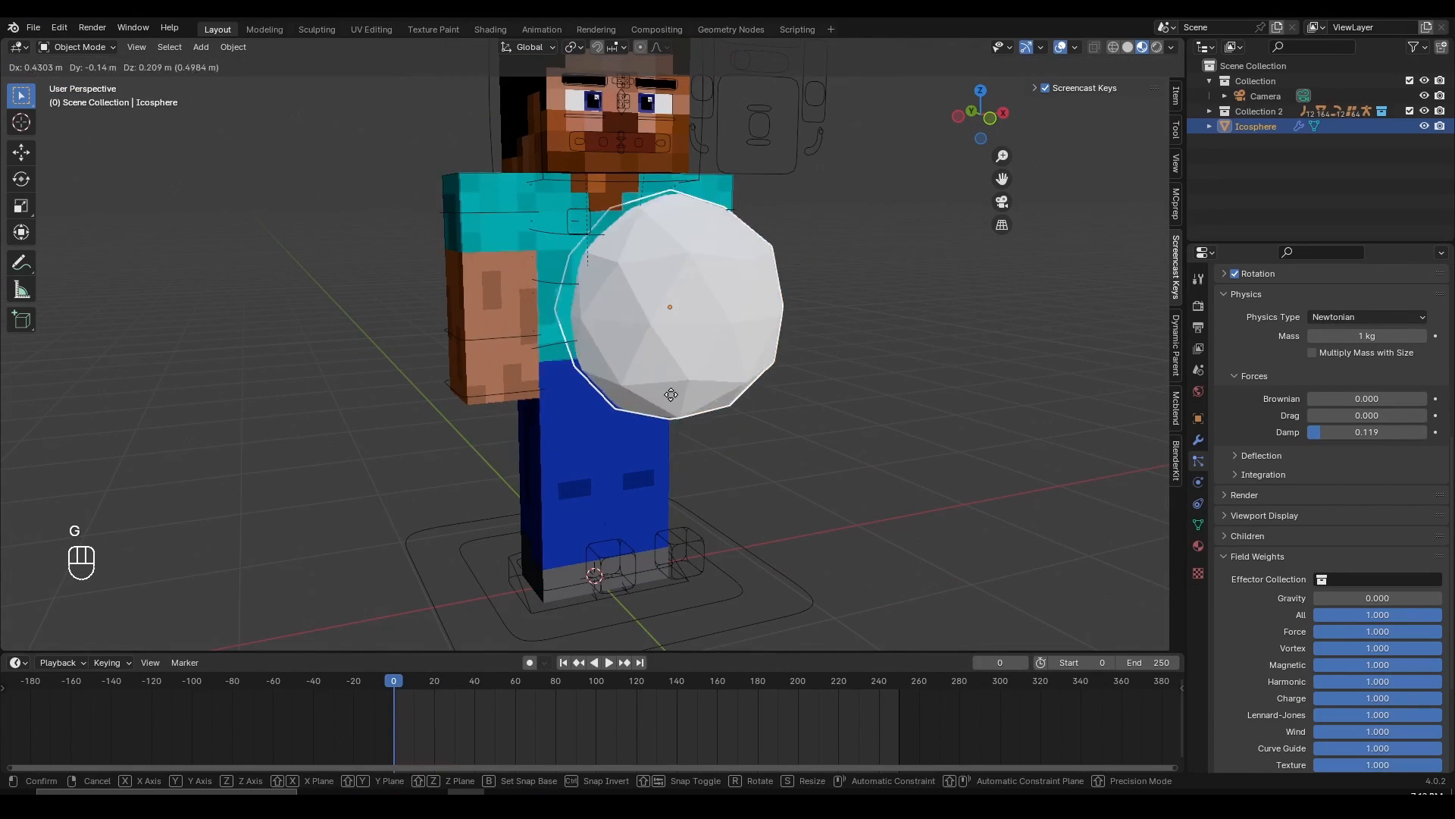
right_click(672, 396)
key("space")
scroll(614, 271, "up", 2)
key("space")
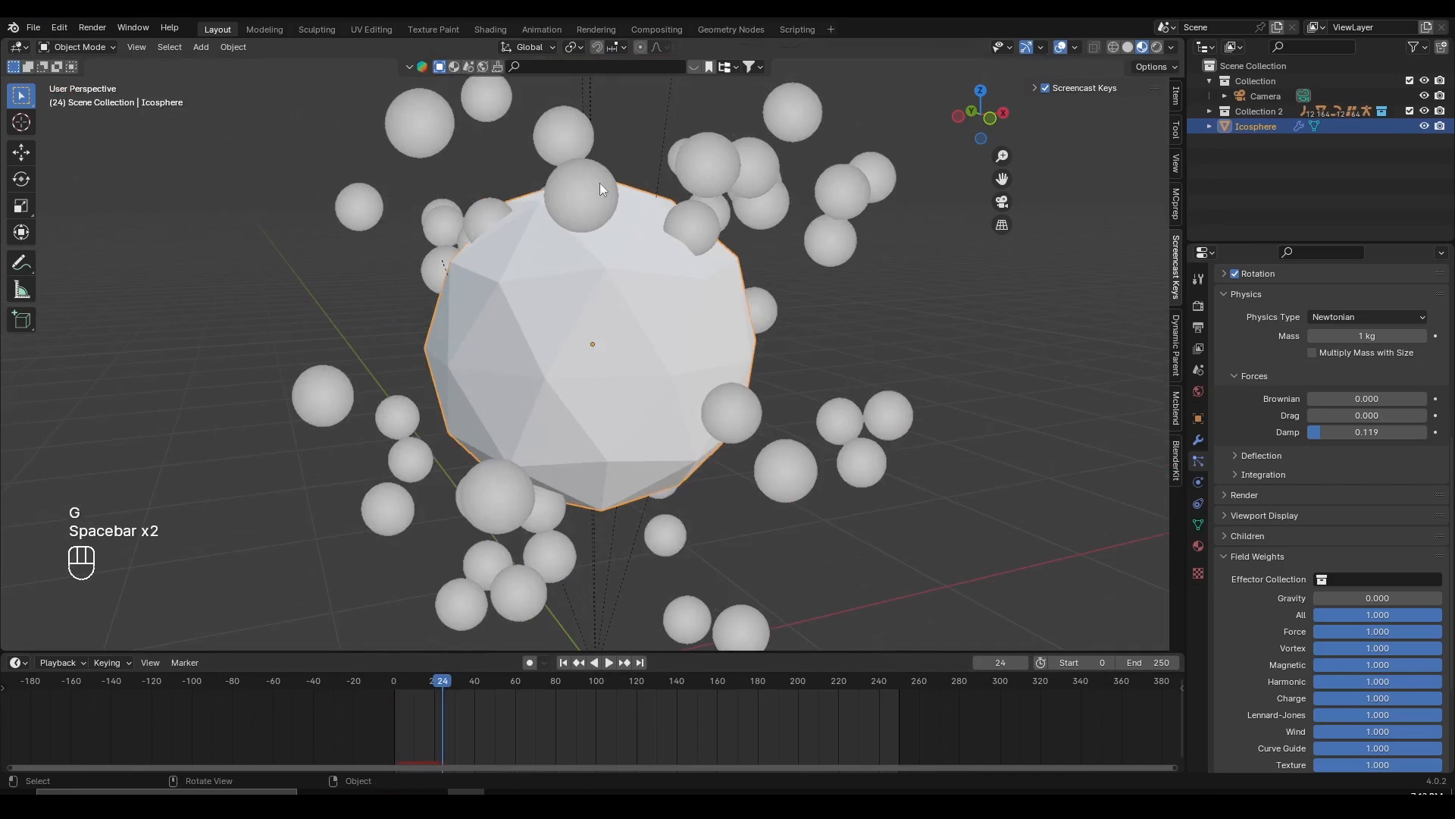
left_click(368, 688)
key("space")
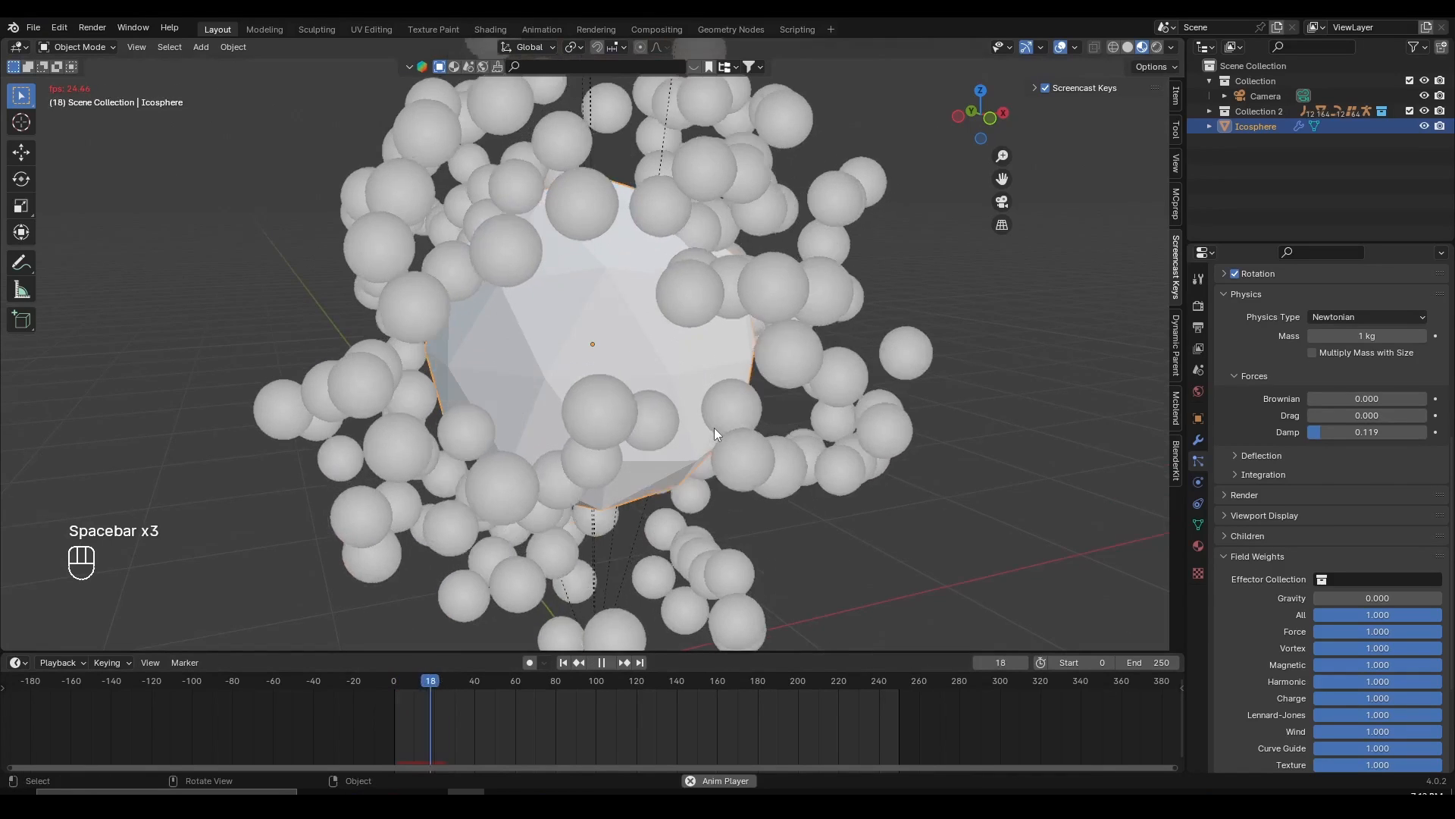
key("space")
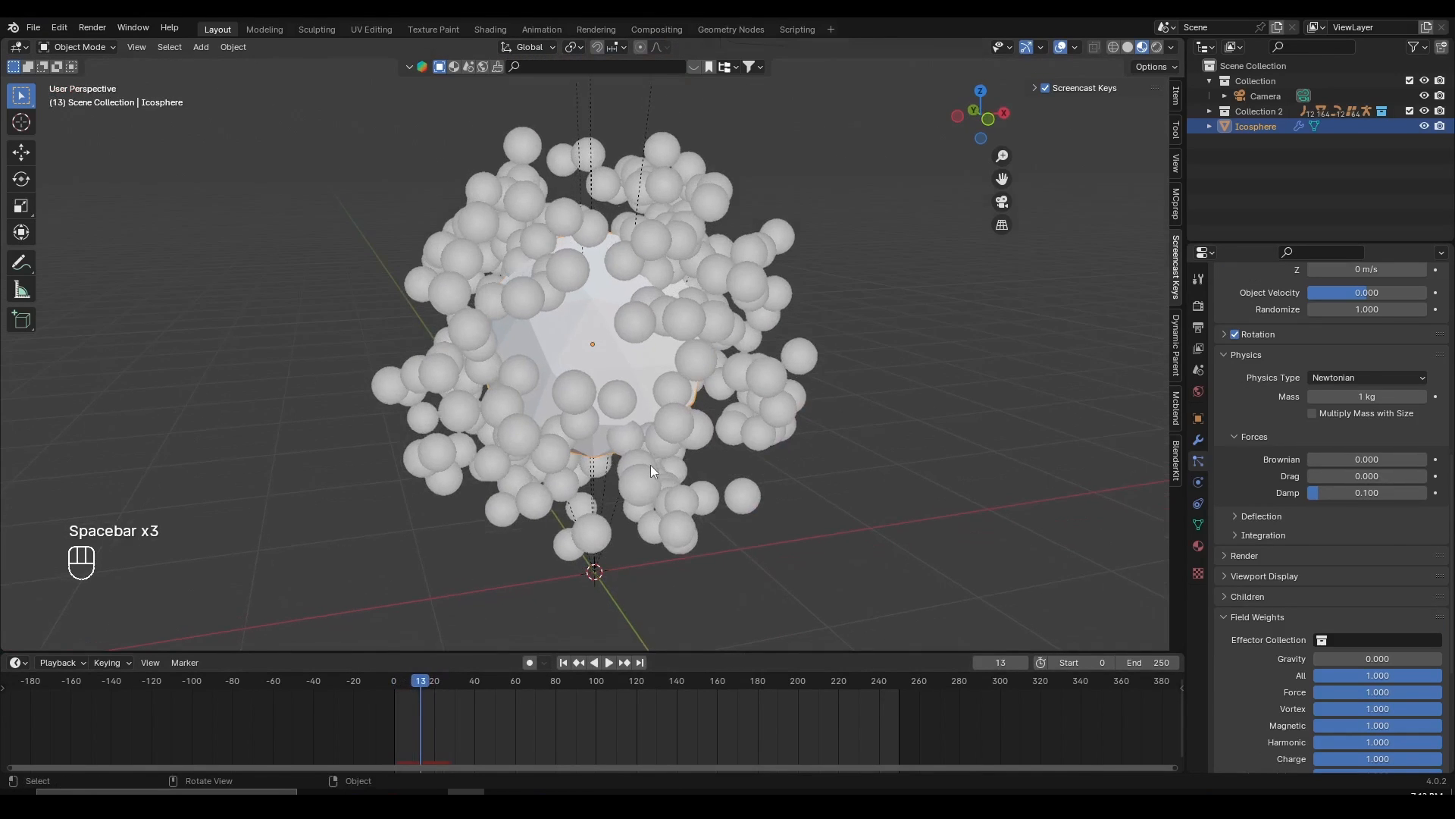
- Play back the burst with the changed damping once more and return to frame 0
key("g")
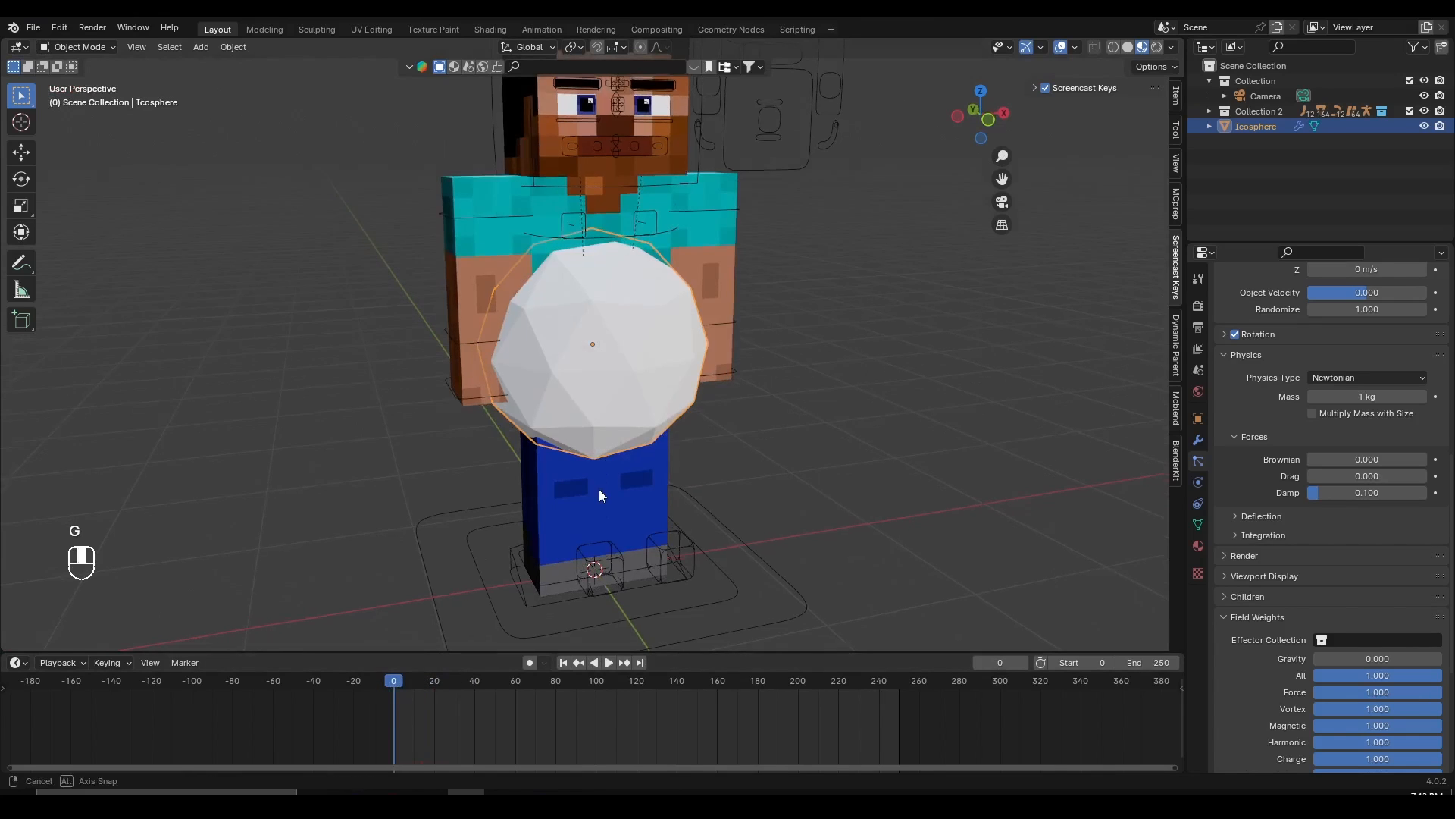
middle_click_drag(599, 489, 602, 492)
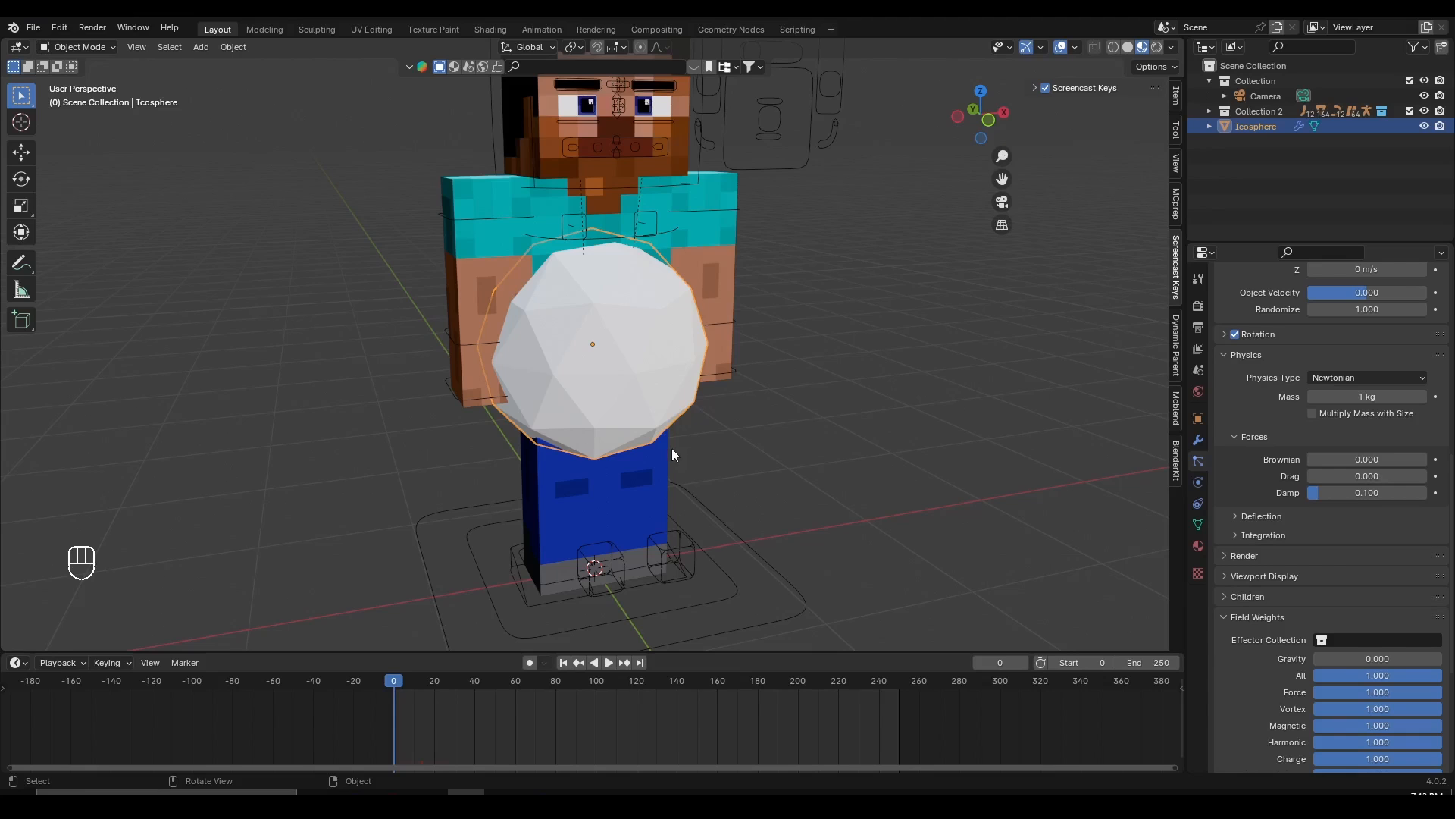
key("space")
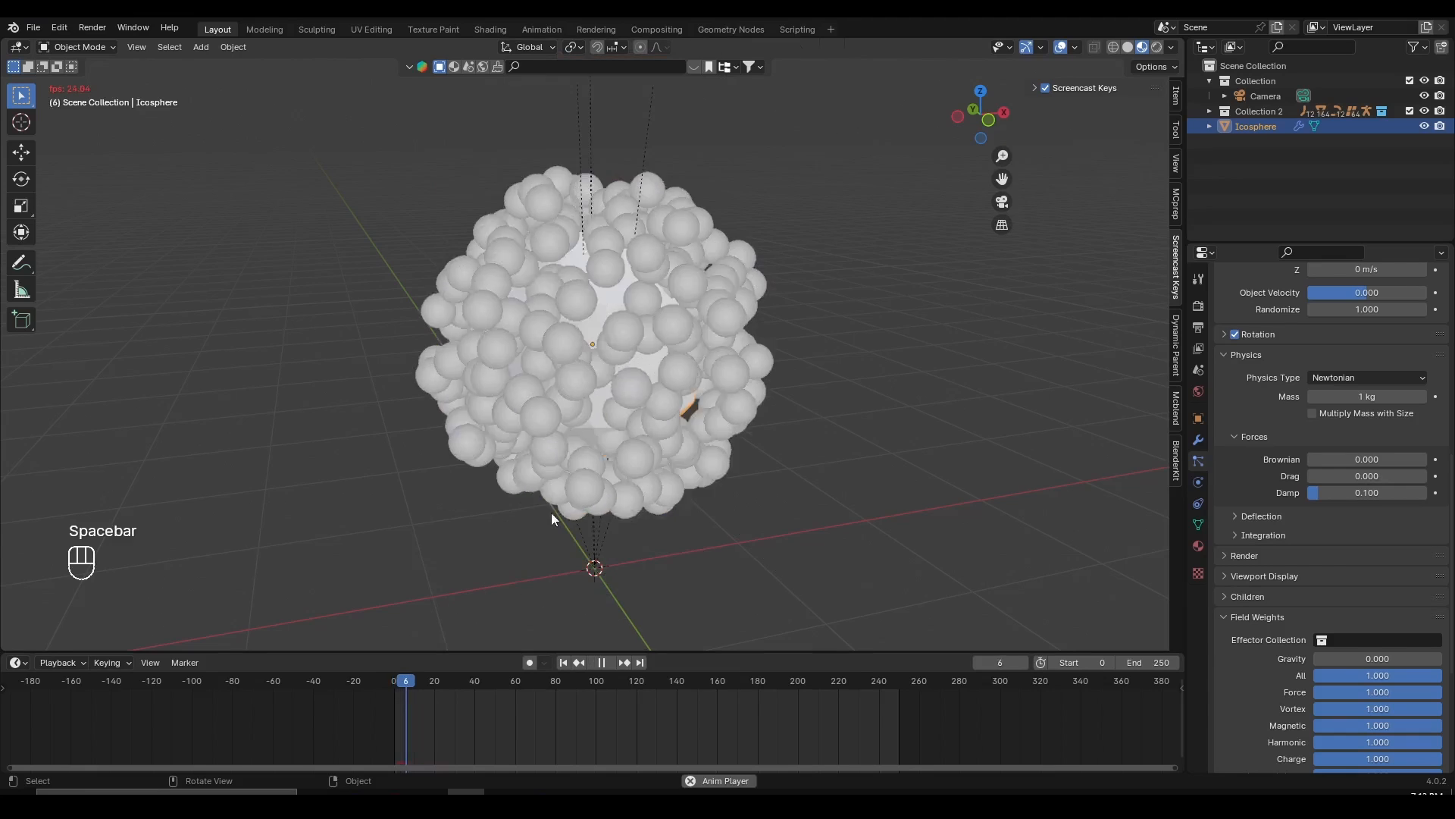
key("space")
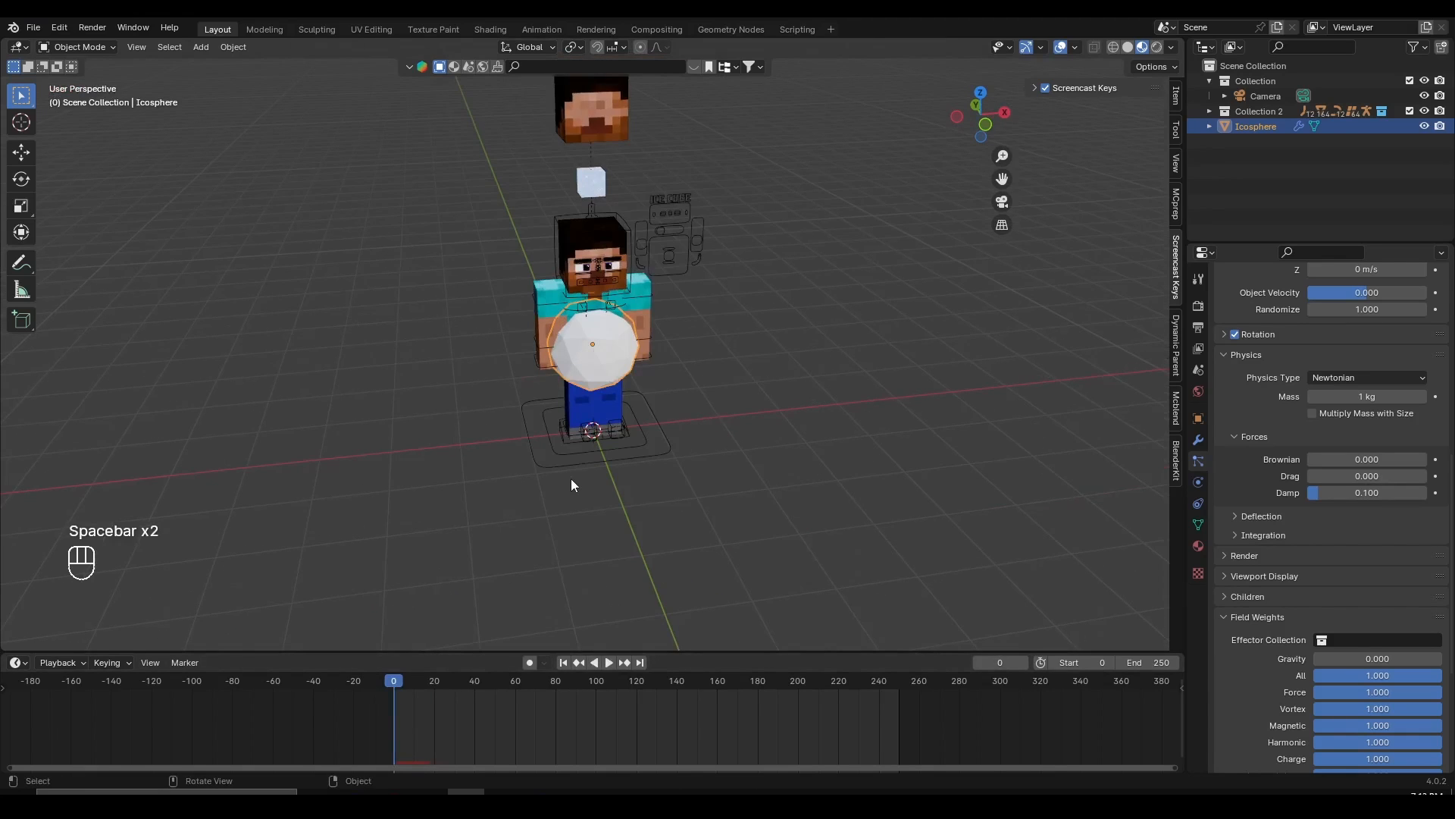
- Add a cube mesh at the rig's feet
key("shift+a")
mouse_move(561, 461)
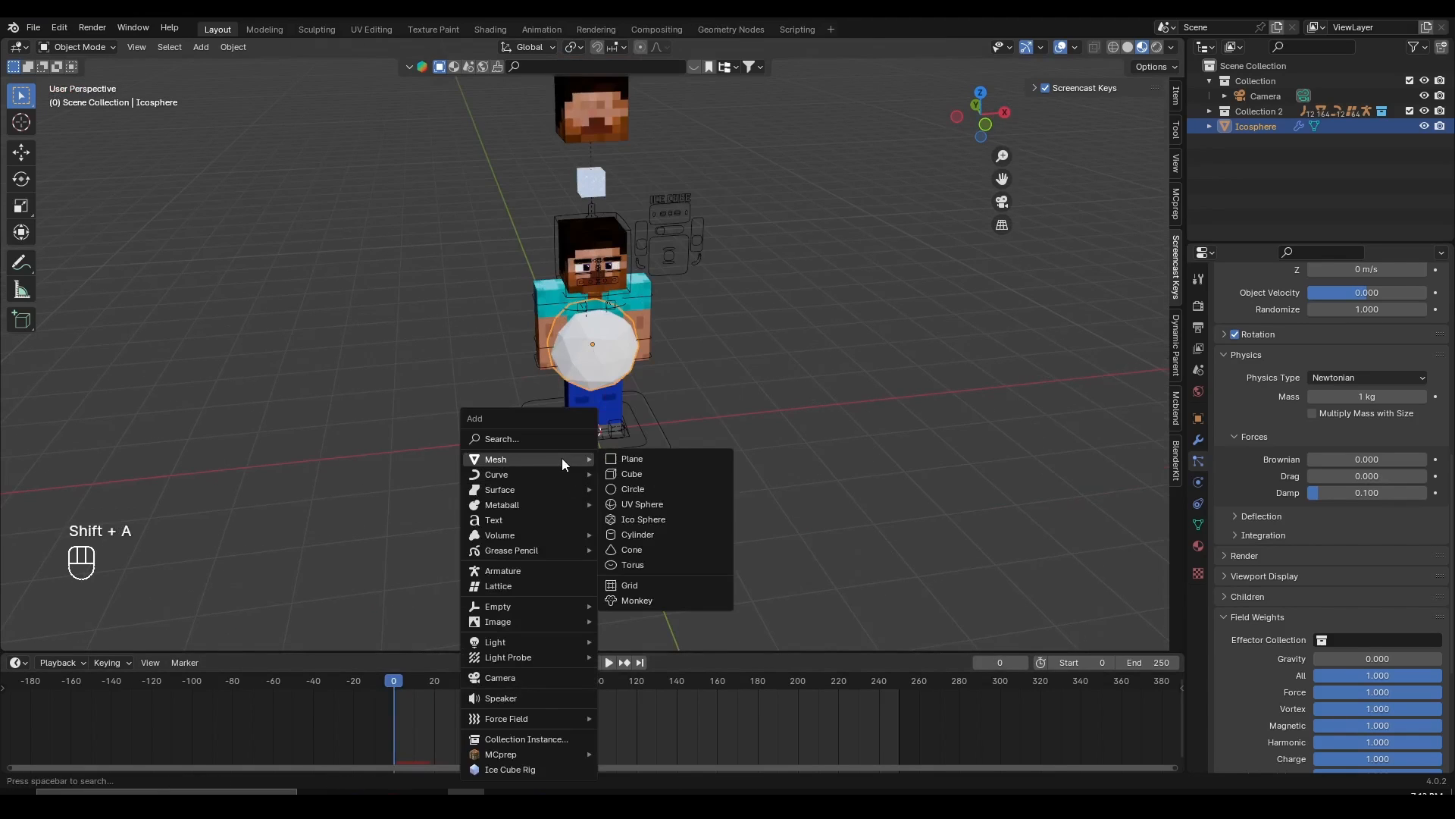
left_click(628, 473)
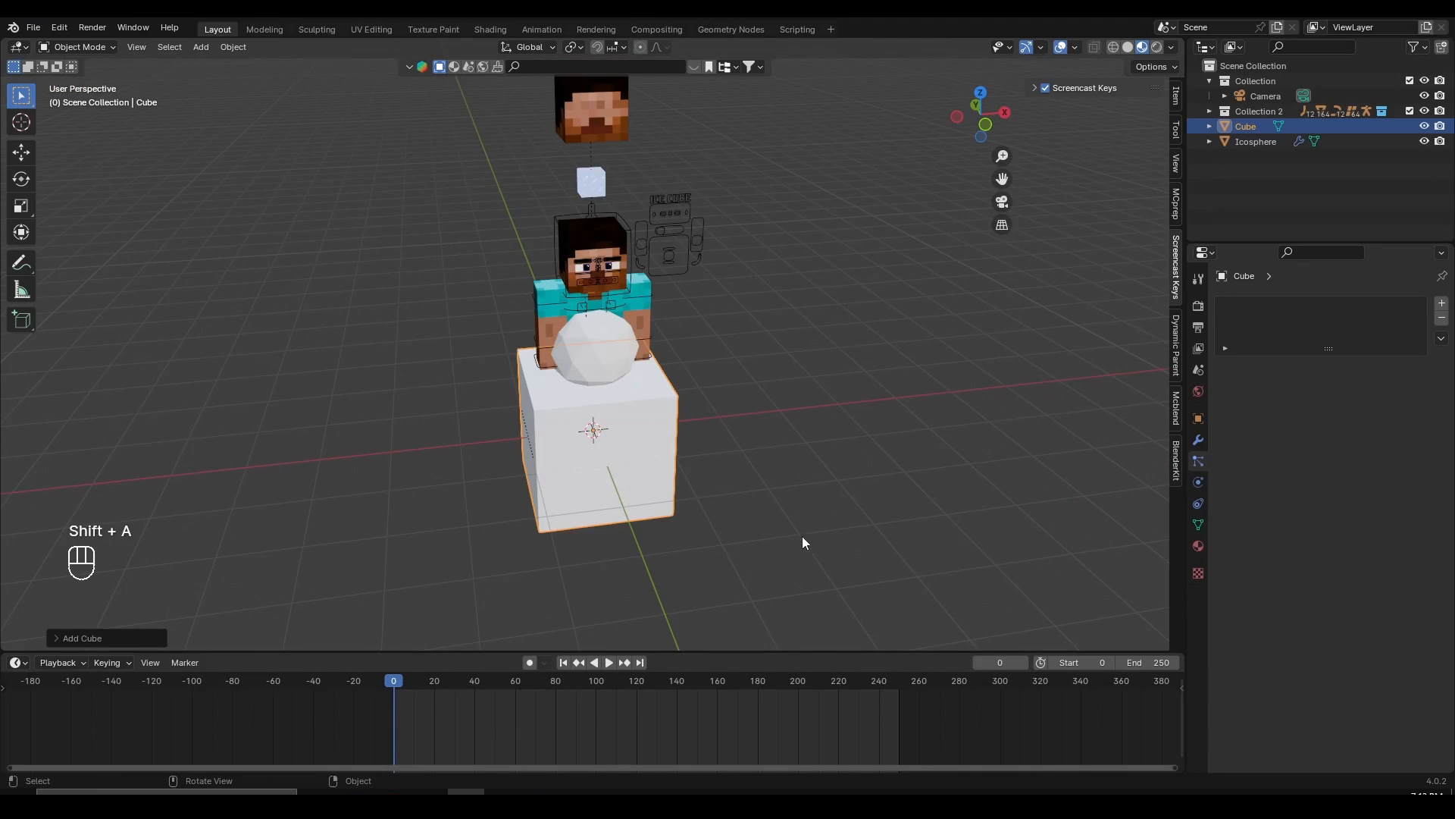
- Try scaling the new cube down at the rig's feet, and undo the resize
key("s")
left_click(670, 461)
scroll(670, 462, "up", 2)
middle_click_drag(697, 480, 693, 458)
scroll(693, 458, "up", 1)
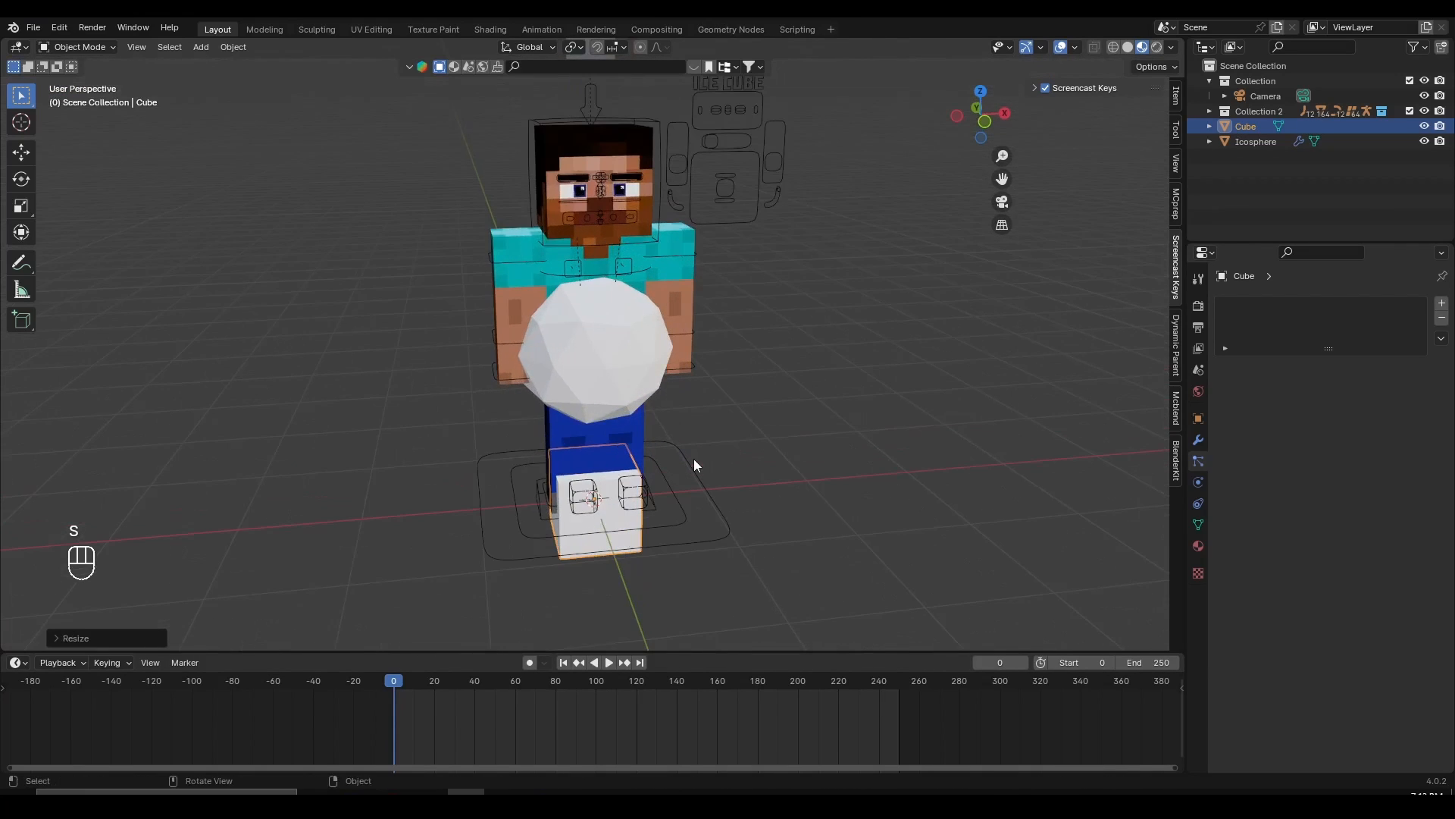
key("ctrl+z")
- Move the cube well away from the character into the empty space beside the rig
scroll(693, 458, "down", 2)
key("g")
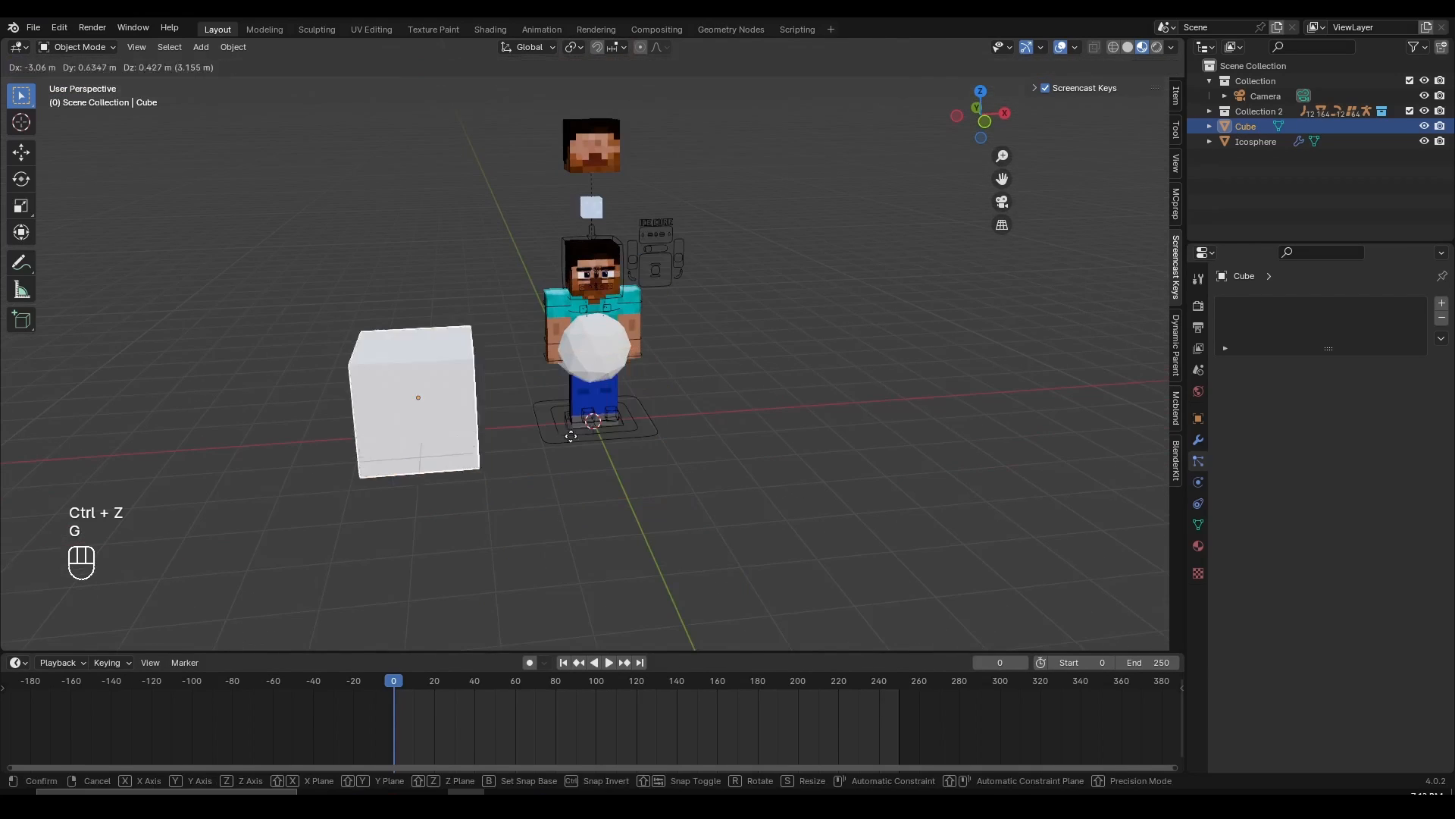
left_click(501, 425)
middle_click_drag(486, 432, 596, 434, "shift")
key("g")
left_click(553, 440)
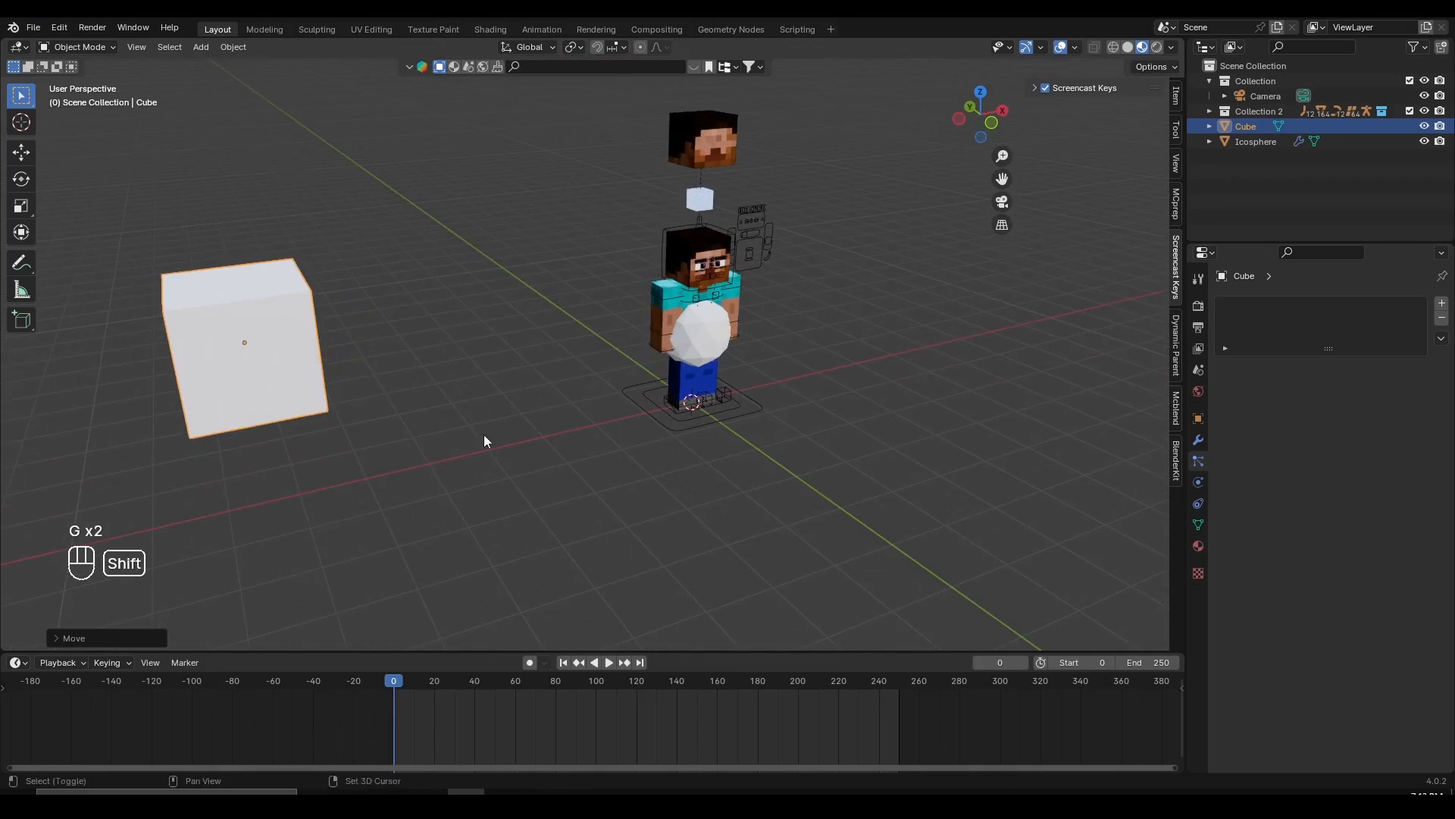
- Scale the cube down to roughly half its size and apply its scale
middle_click_drag(488, 445, 652, 425, "shift")
key("s")
left_click(546, 366)
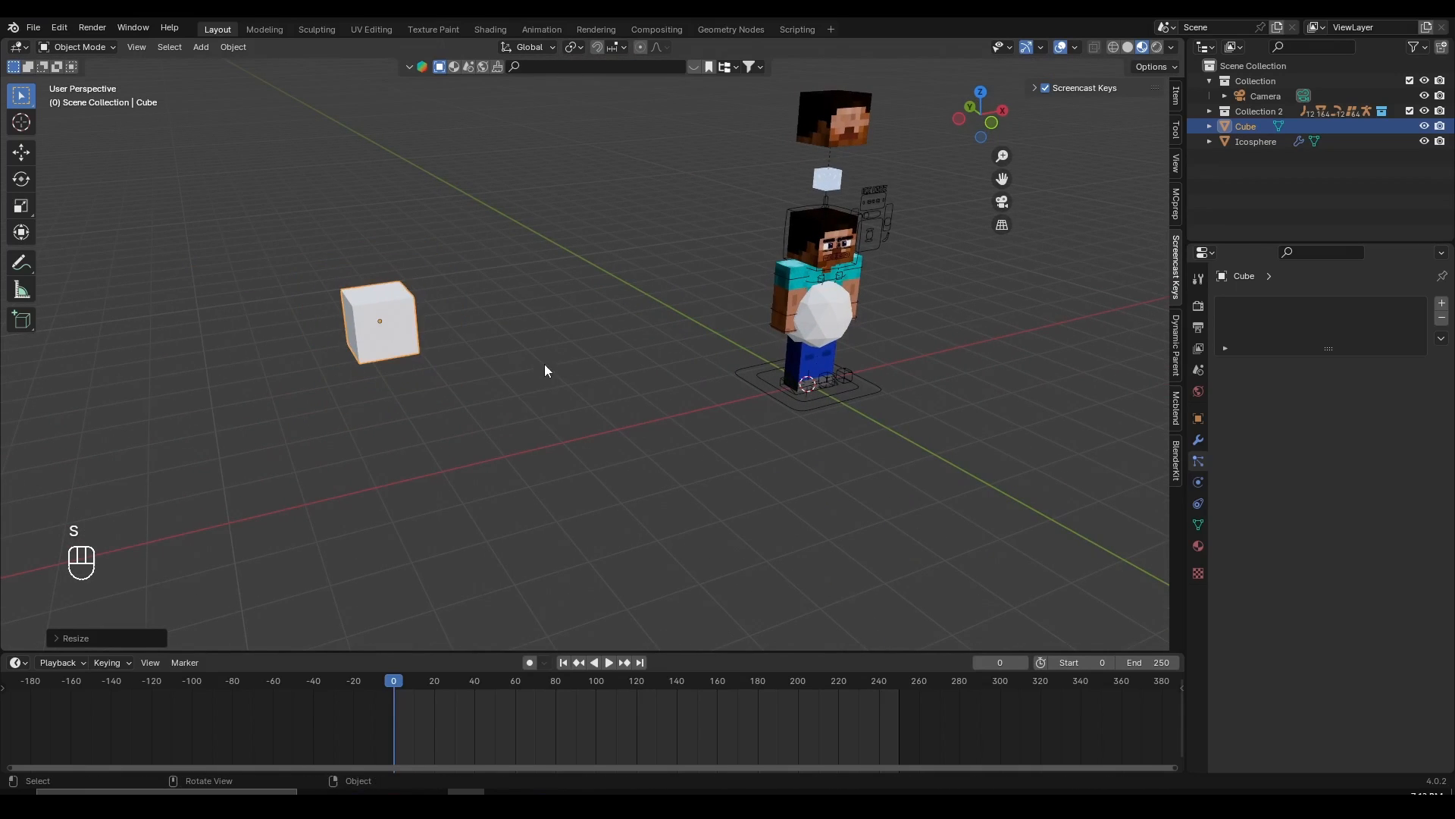
middle_click_drag(546, 366, 611, 380, "shift")
scroll(584, 372, "up", 1)
key("ctrl+a")
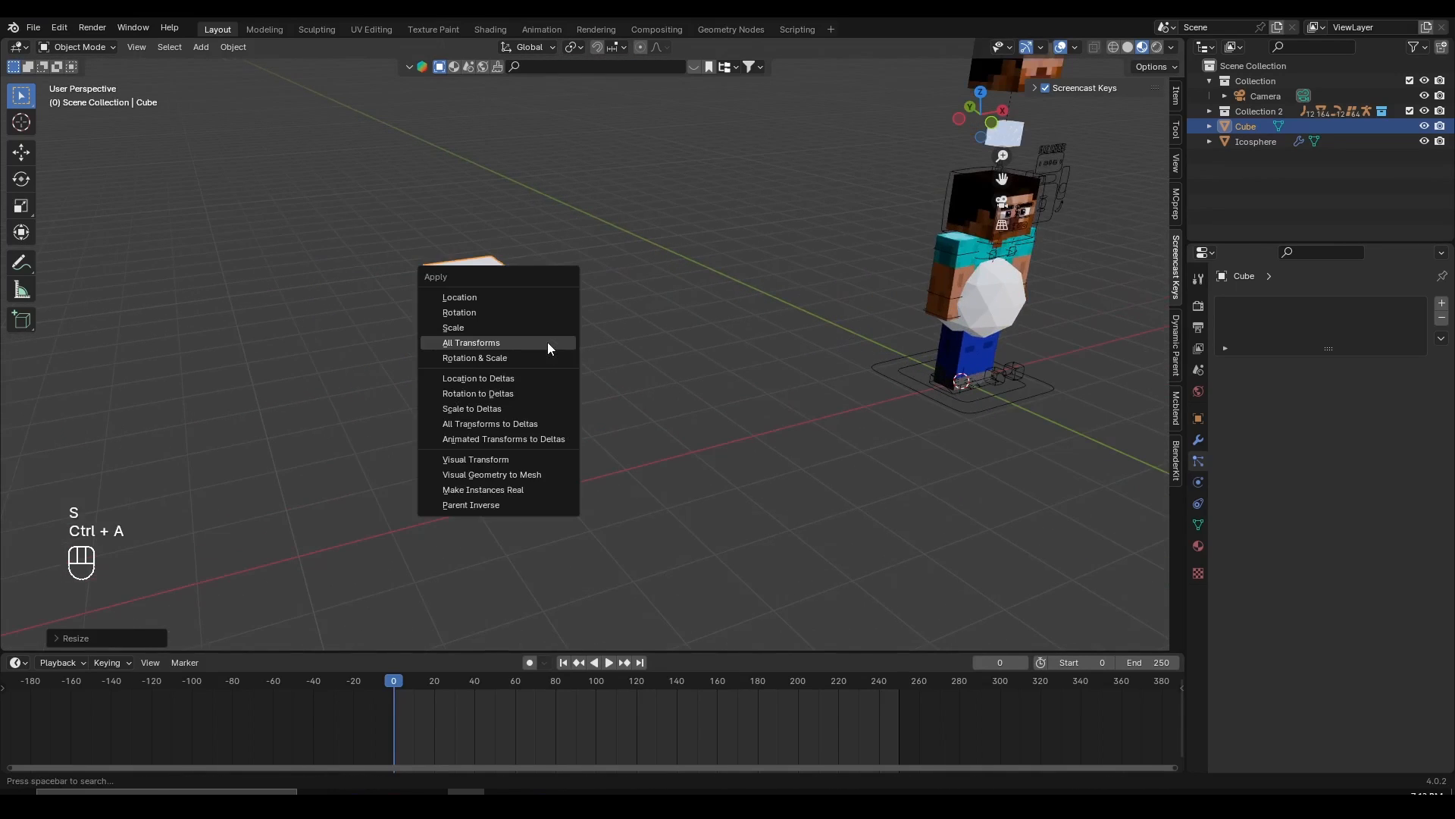
left_click(535, 330)
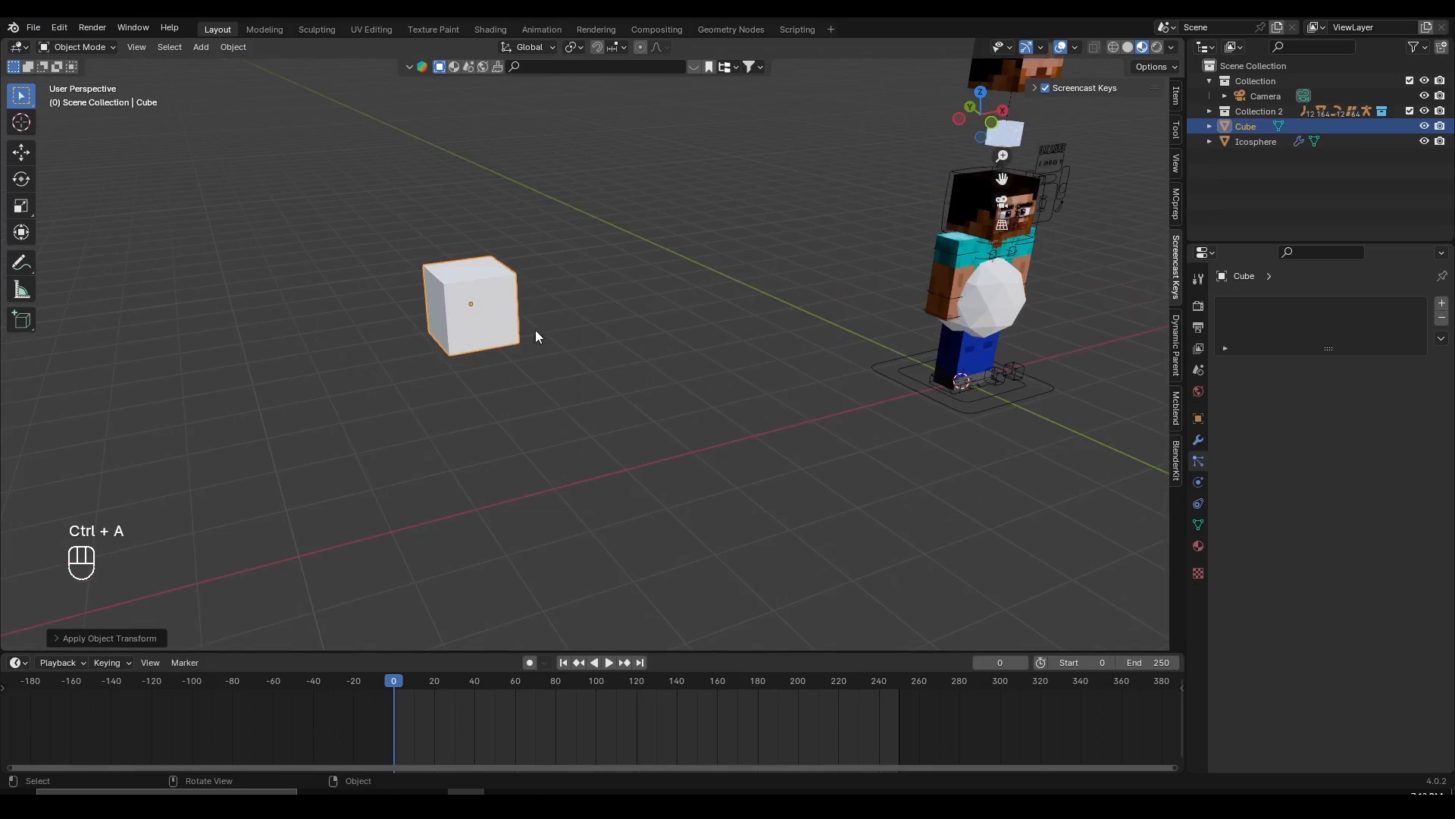
- Select the ico sphere emitter in front of the character and expand its particle system's Render settings
middle_click_drag(535, 330, 535, 480, "shift")
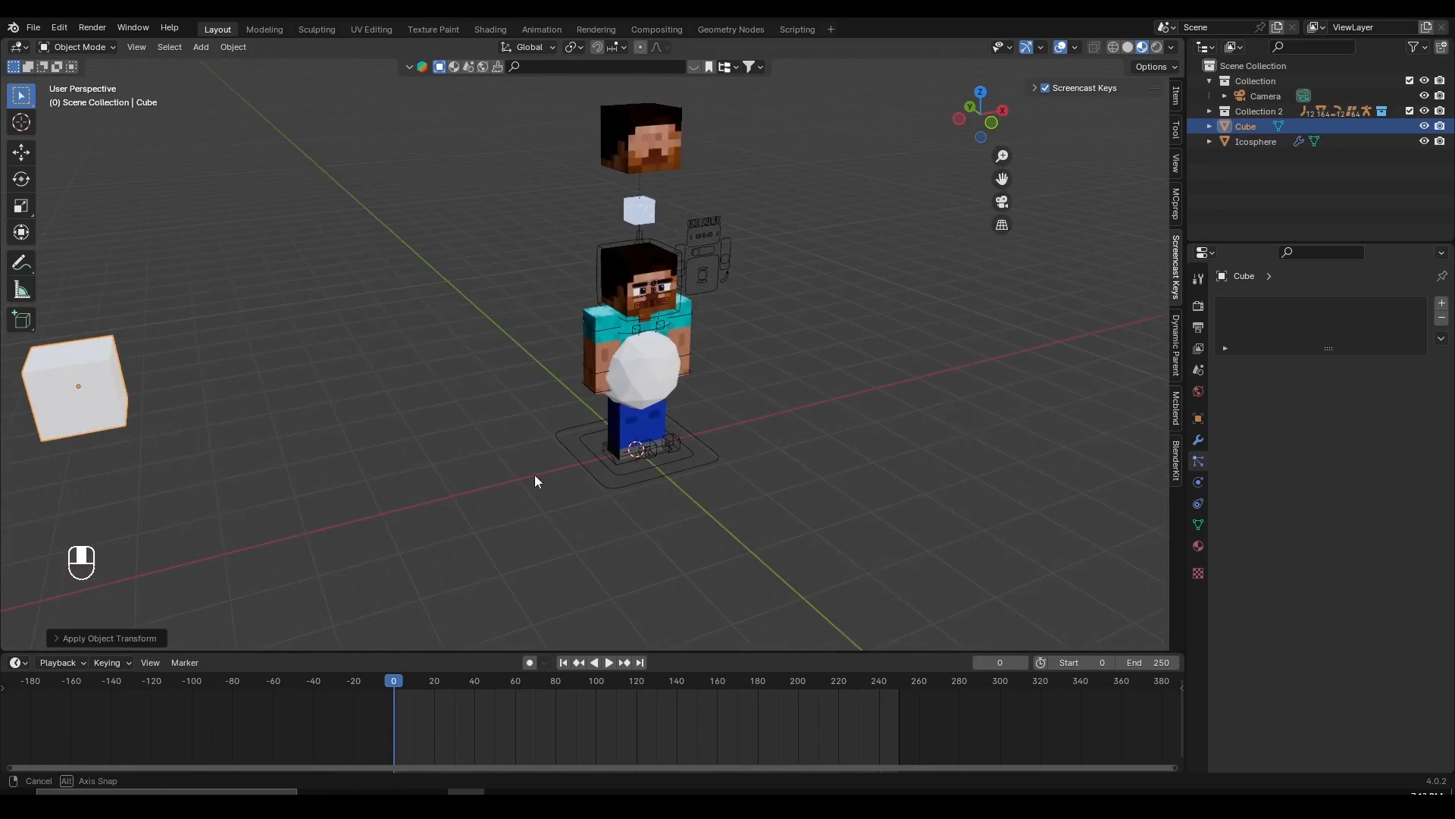
left_click(662, 367)
scroll(674, 421, "up", 4)
key("g")
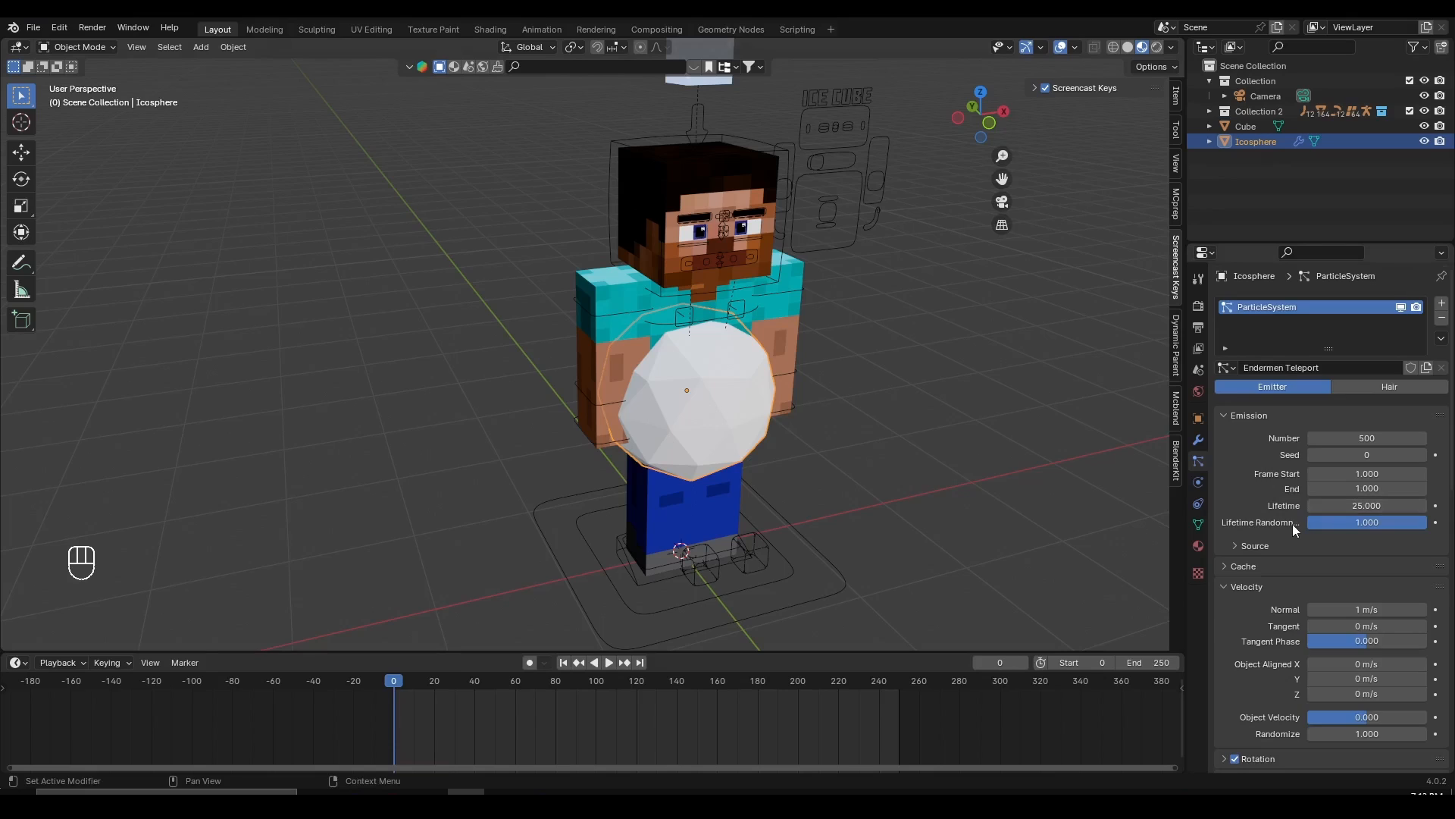
scroll(1294, 525, "down", 10)
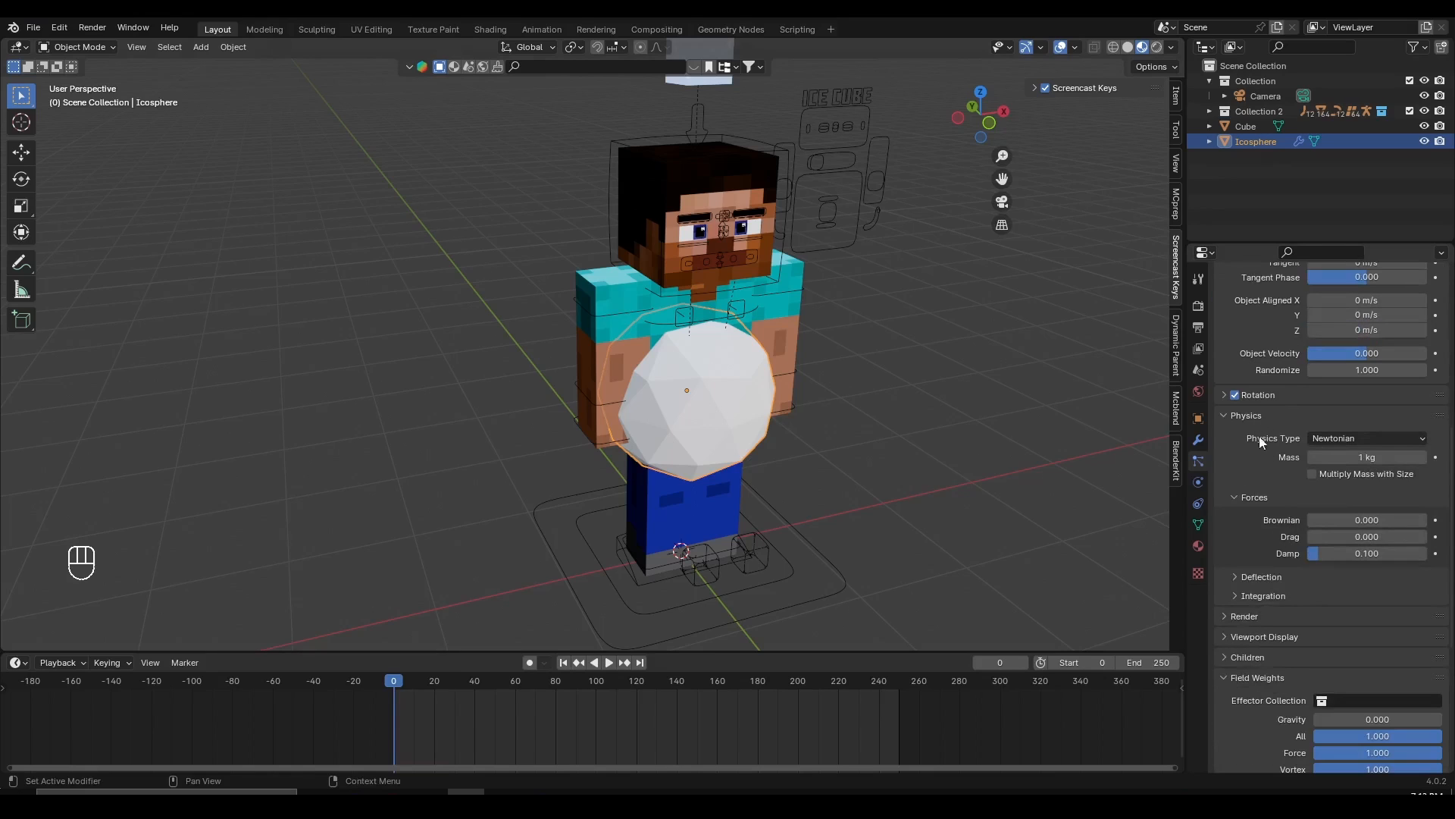
scroll(1262, 439, "up", 2)
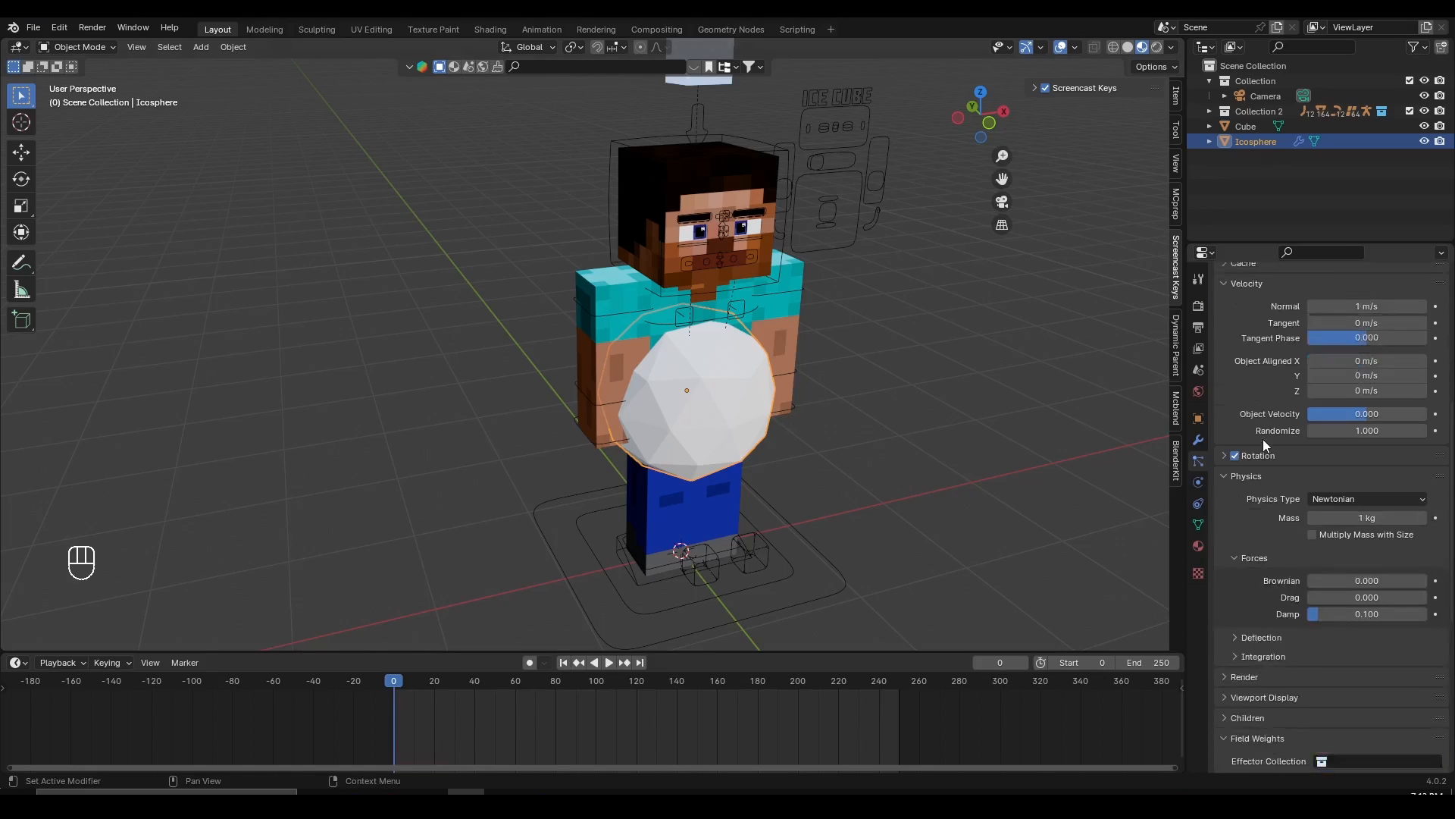
scroll(1264, 447, "down", 8)
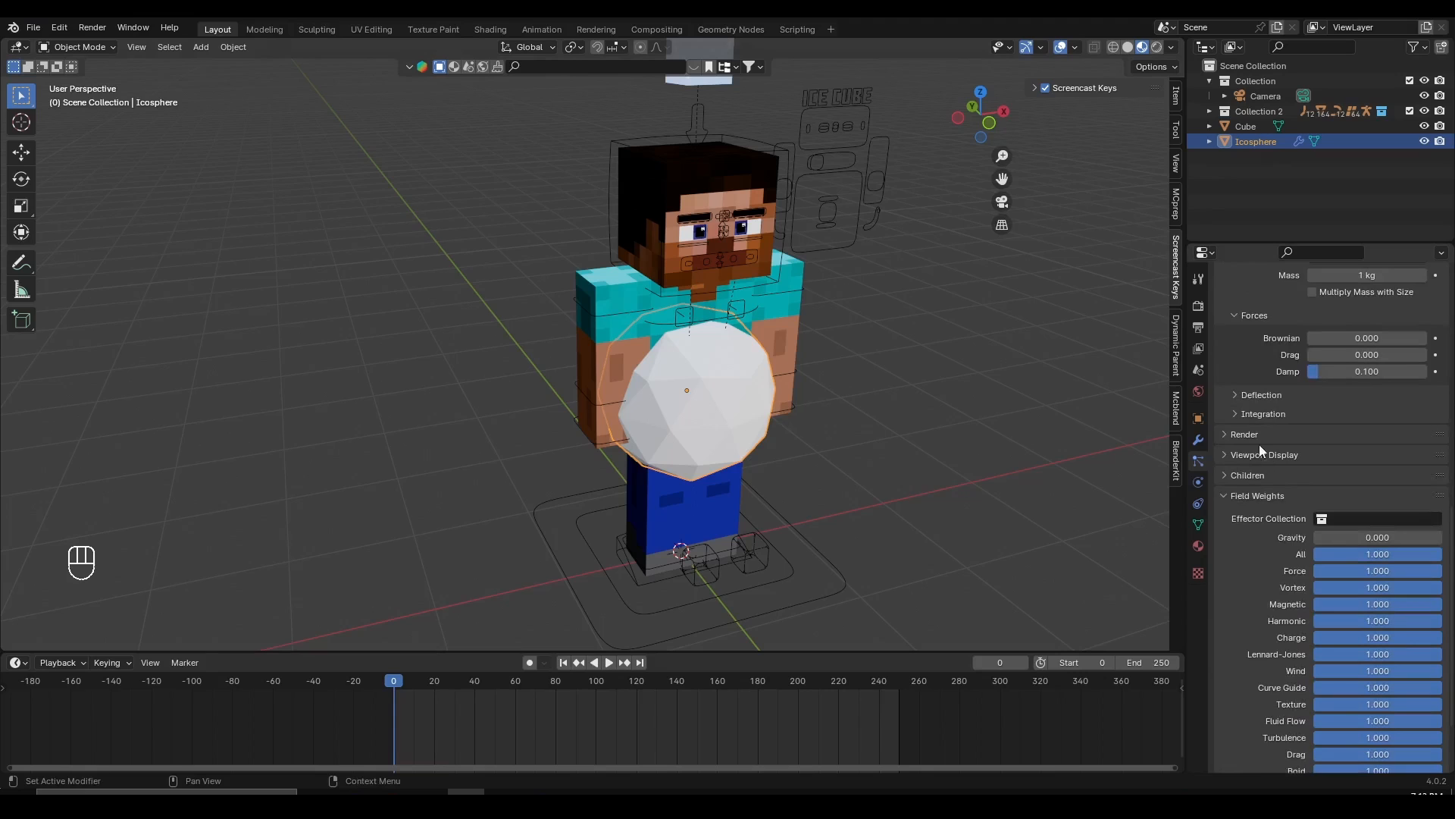
left_click(1247, 438)
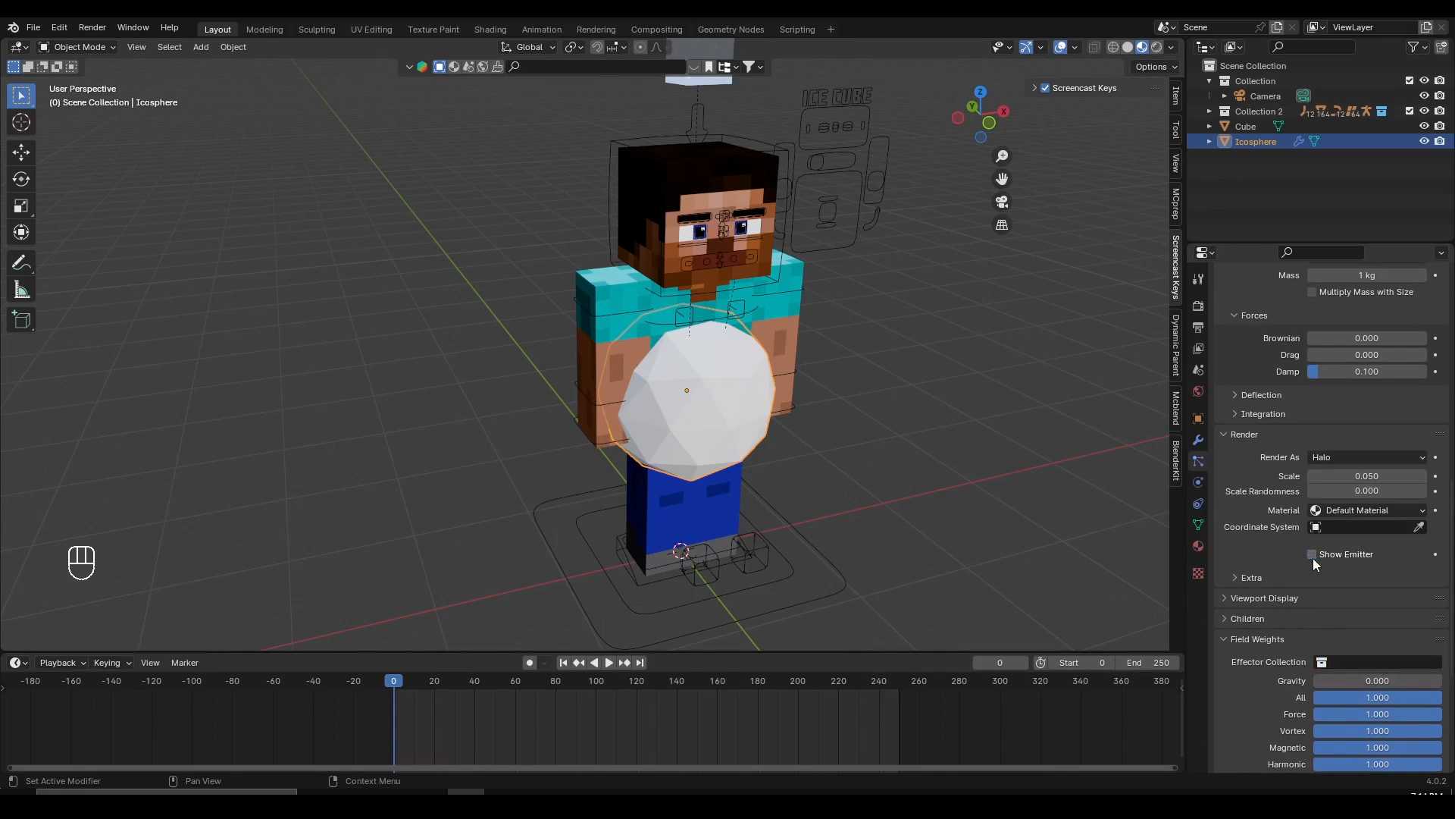
- Play the ico sphere's halo particle burst in short stretches and stop once the particles have died out
middle_click_drag(720, 457, 670, 425)
scroll(670, 425, "up", 2)
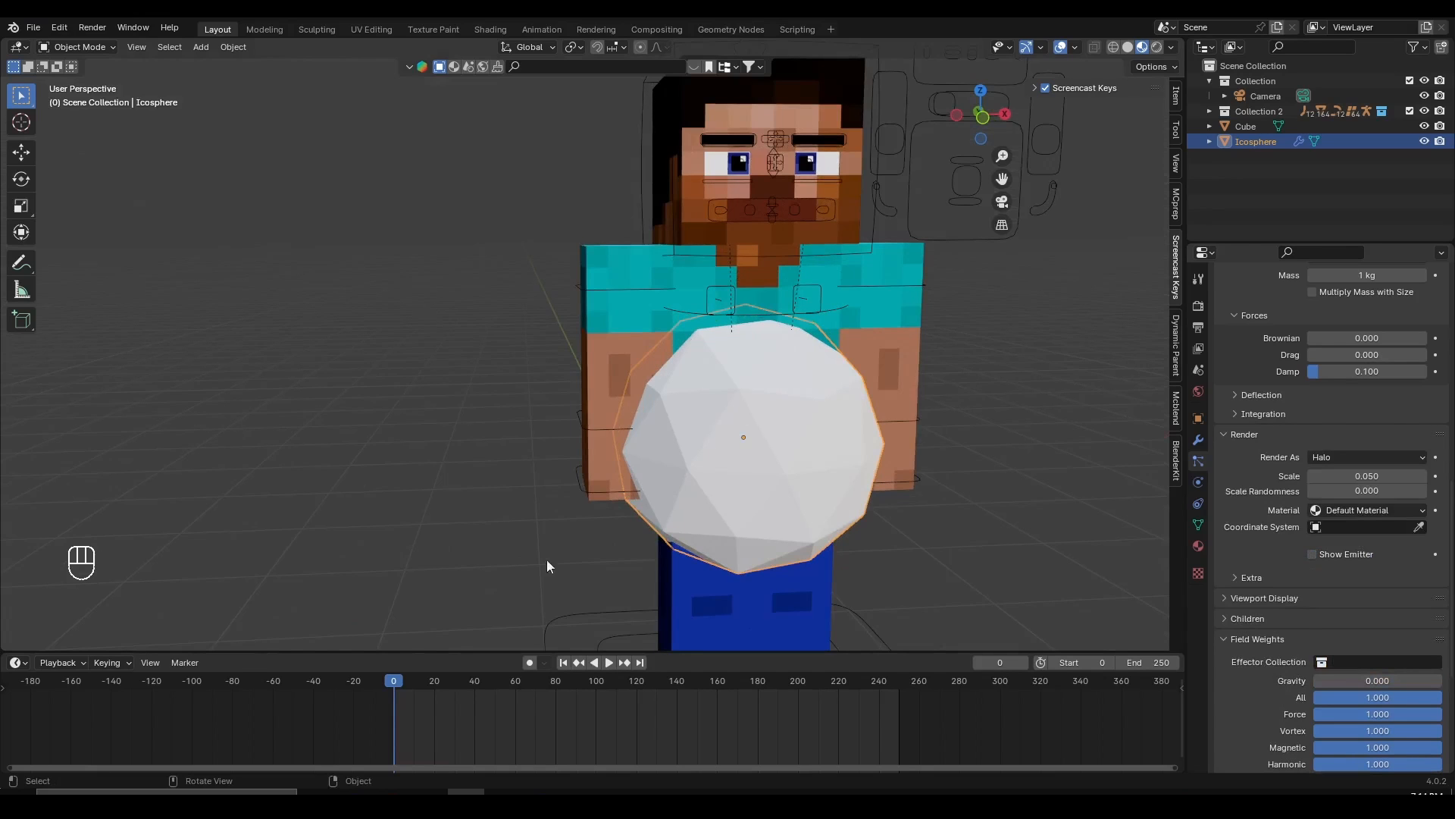
key("space")
key("space")
scroll(426, 739, "up", 5)
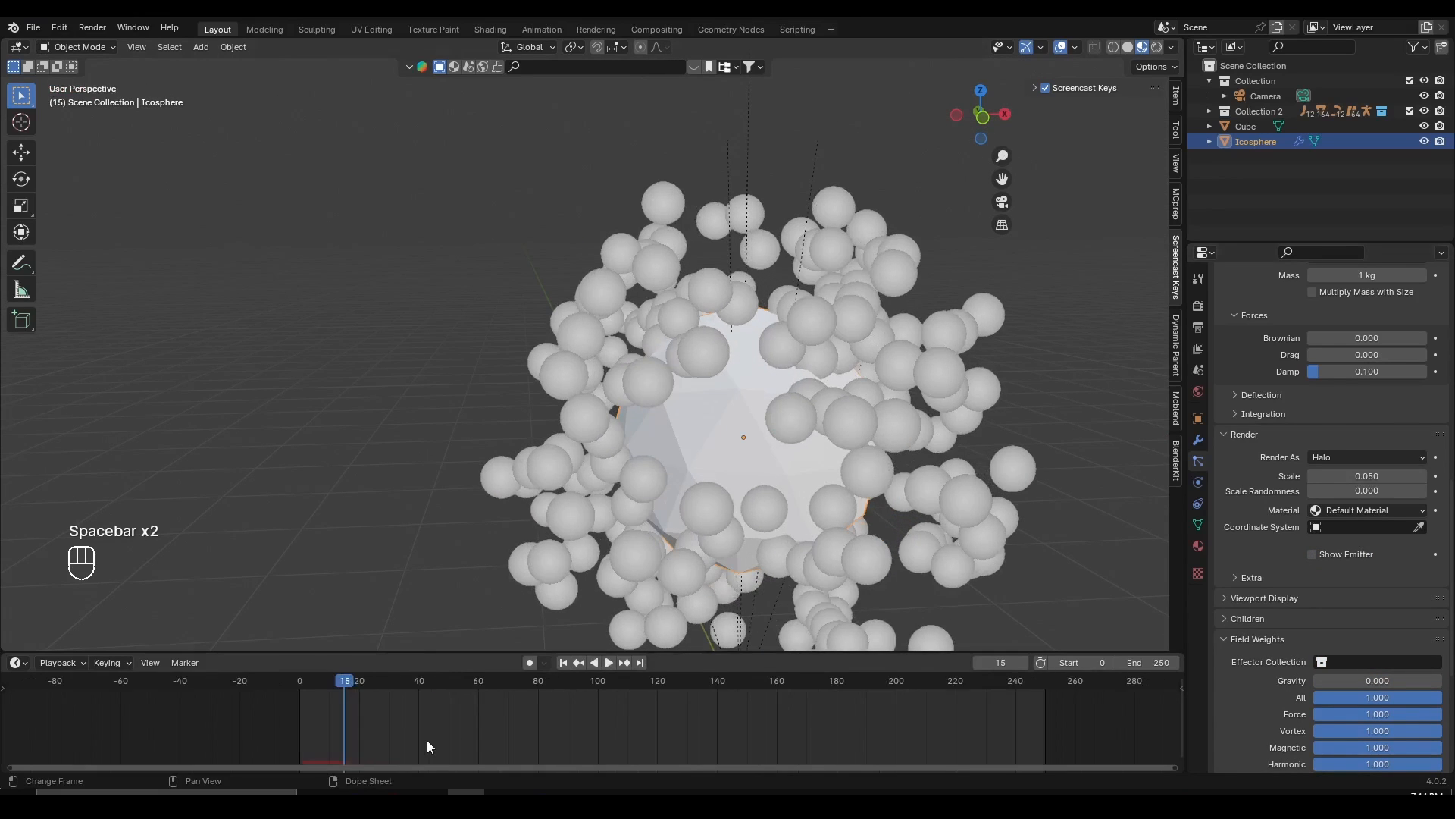
key("space")
middle_click_drag(485, 733, 543, 735)
scroll(466, 683, "up", 3)
key("space")
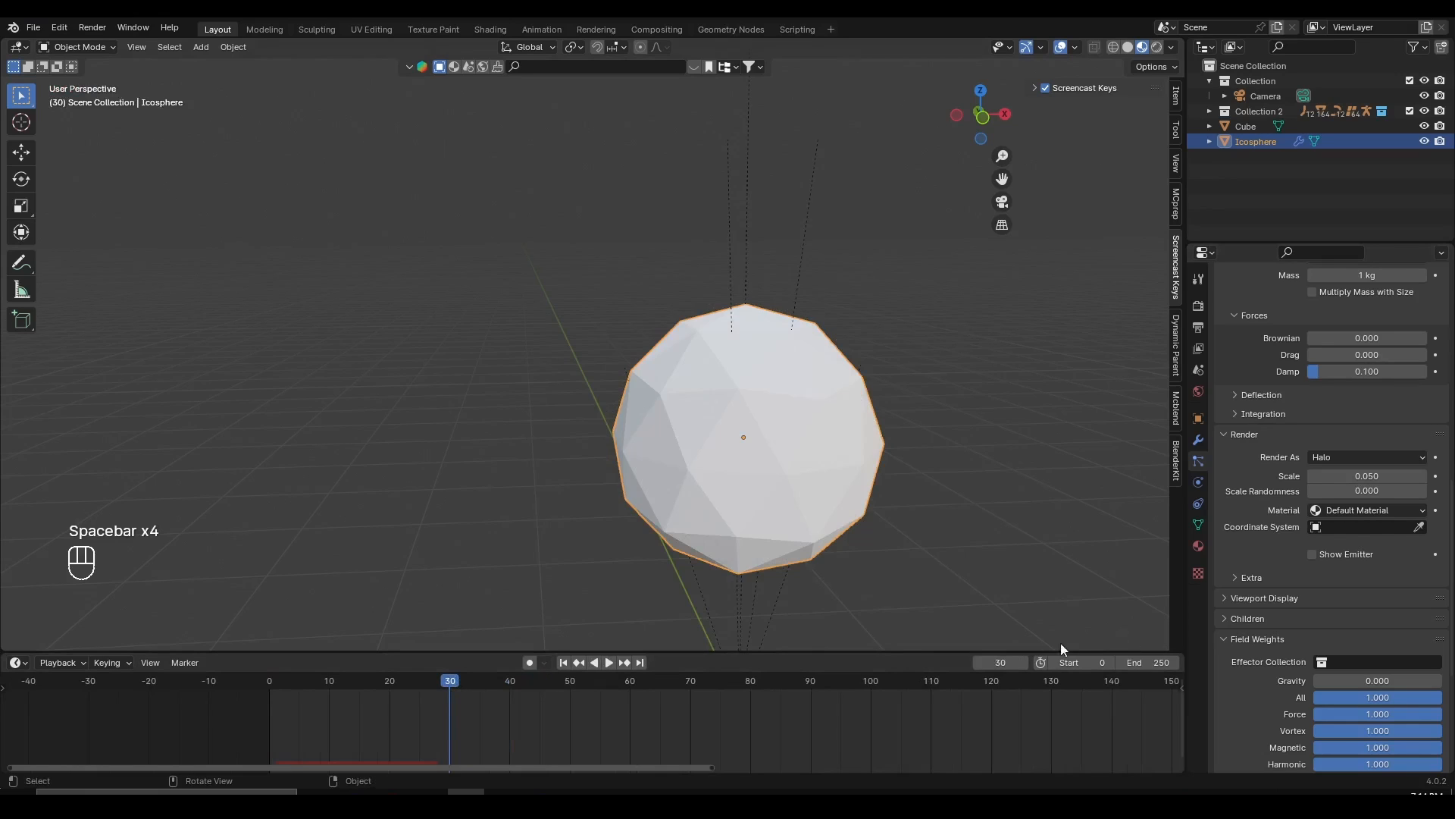
- Set the animation's end frame to 30 and play the shortened loop
left_click(1152, 665)
type("3")
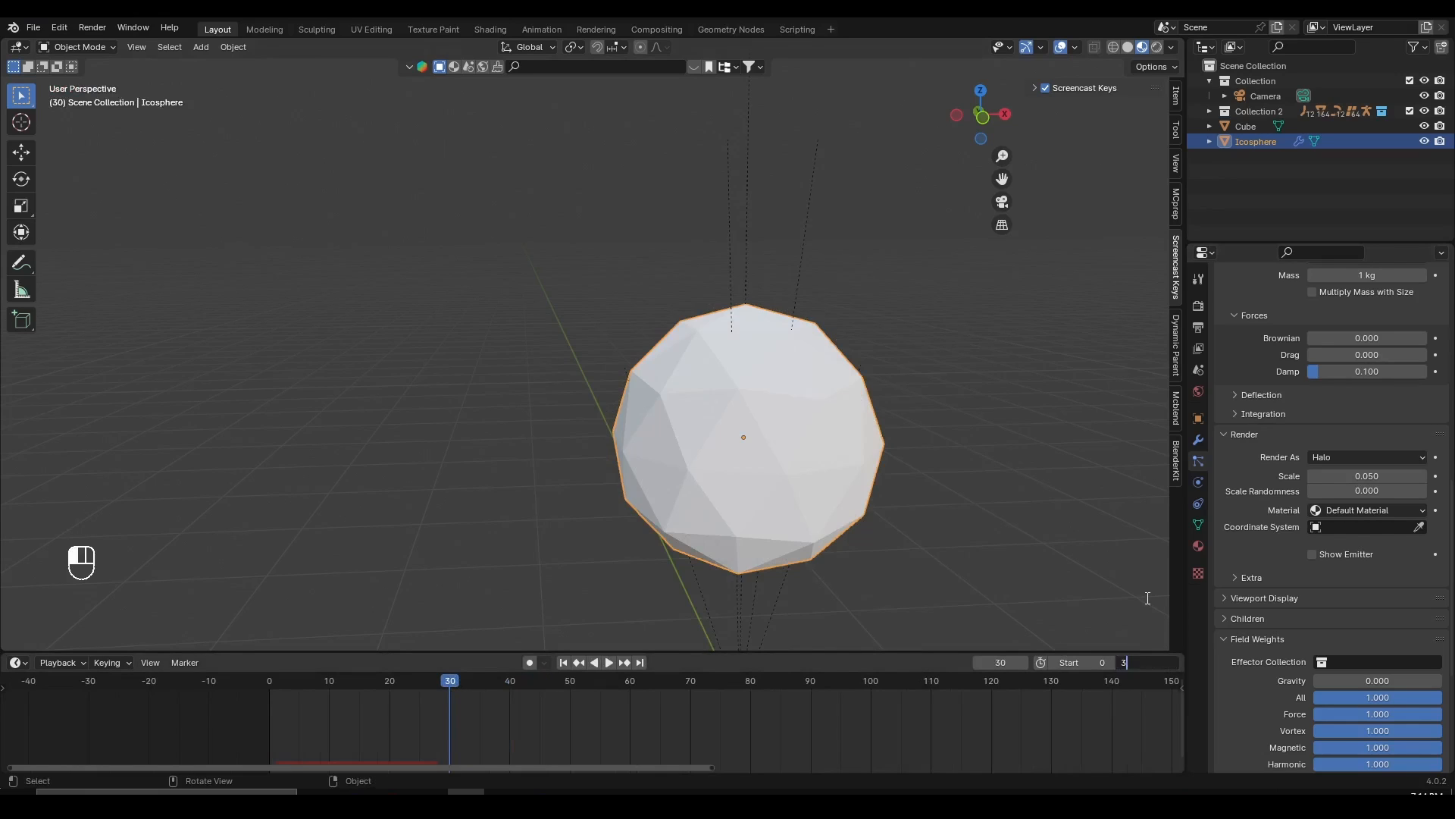
type("0")
key("Return")
key("space")
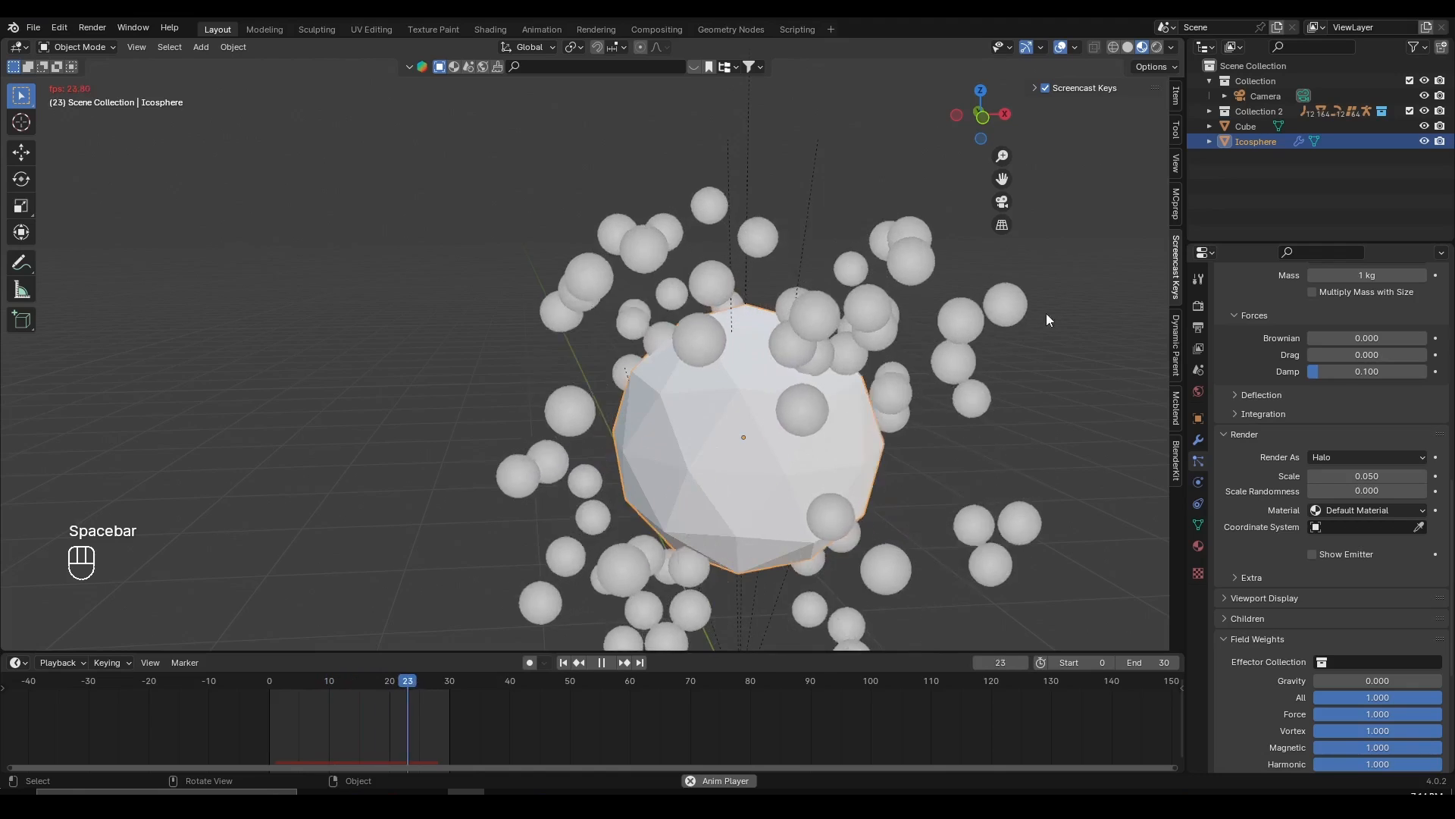
scroll(947, 341, "down", 4)
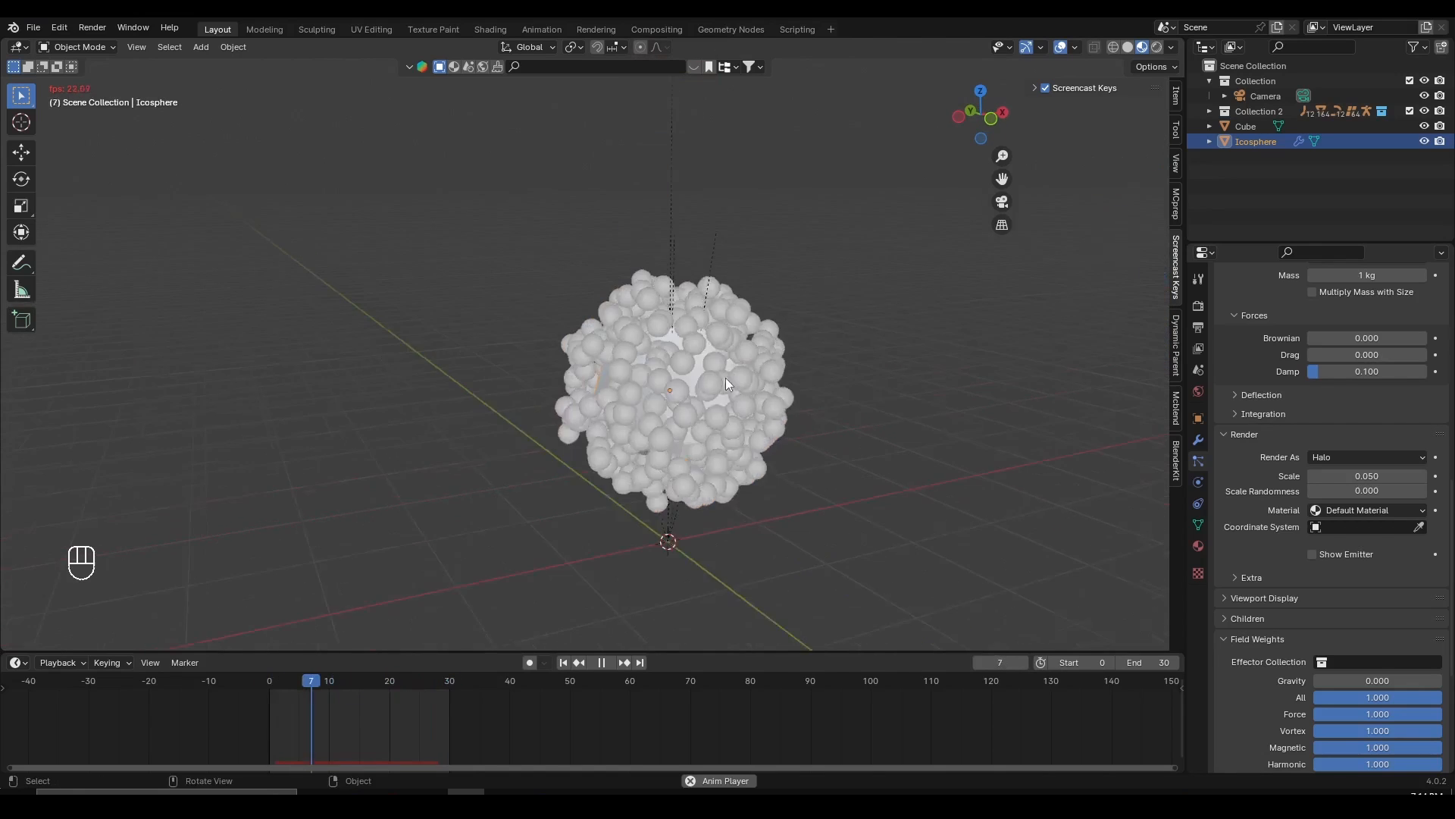
scroll(833, 425, "up", 1)
key("space")
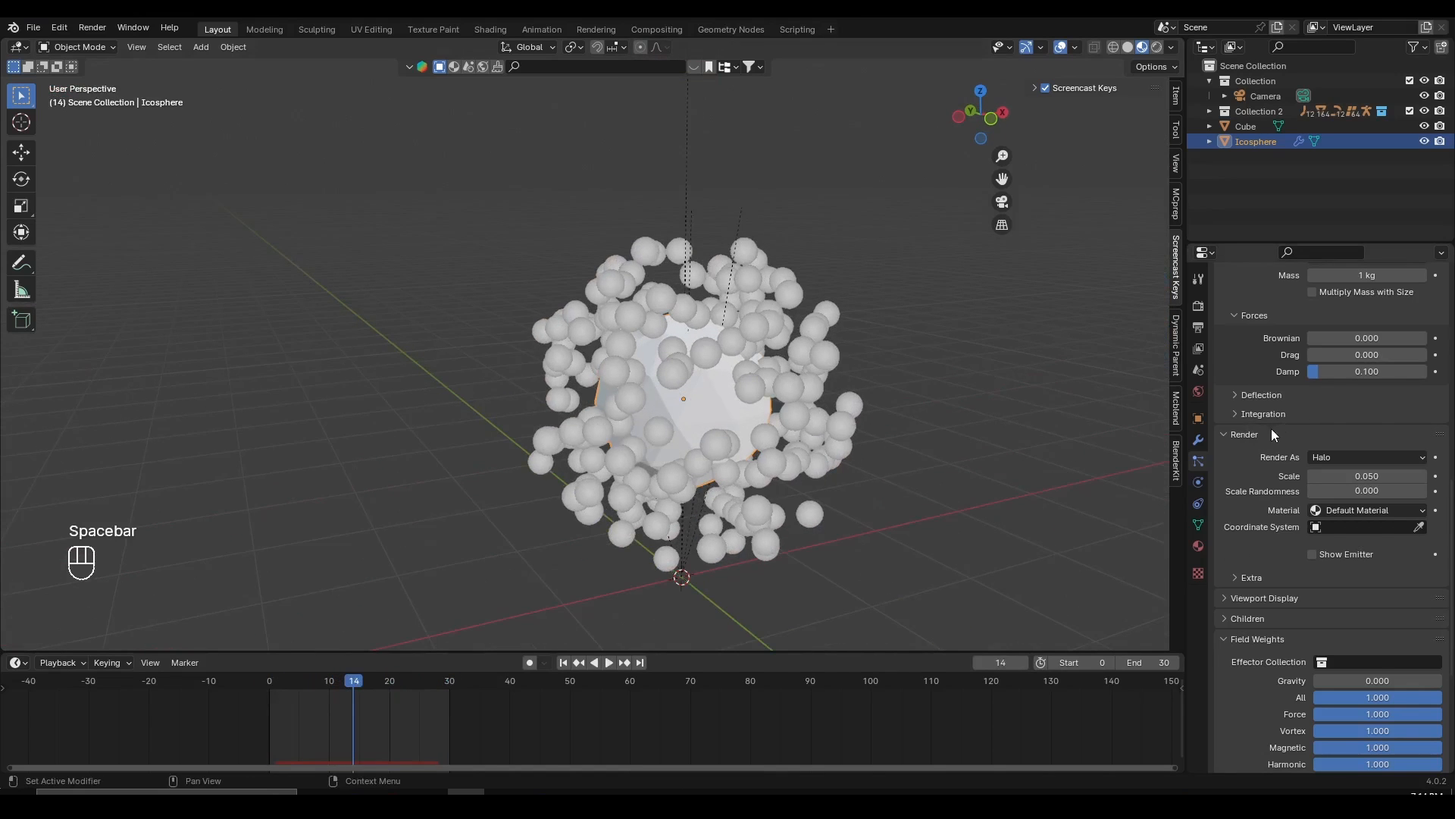
- Return to frame 0 and render the emitter's particles as Object, with the white cube as the instance object
left_click(269, 686)
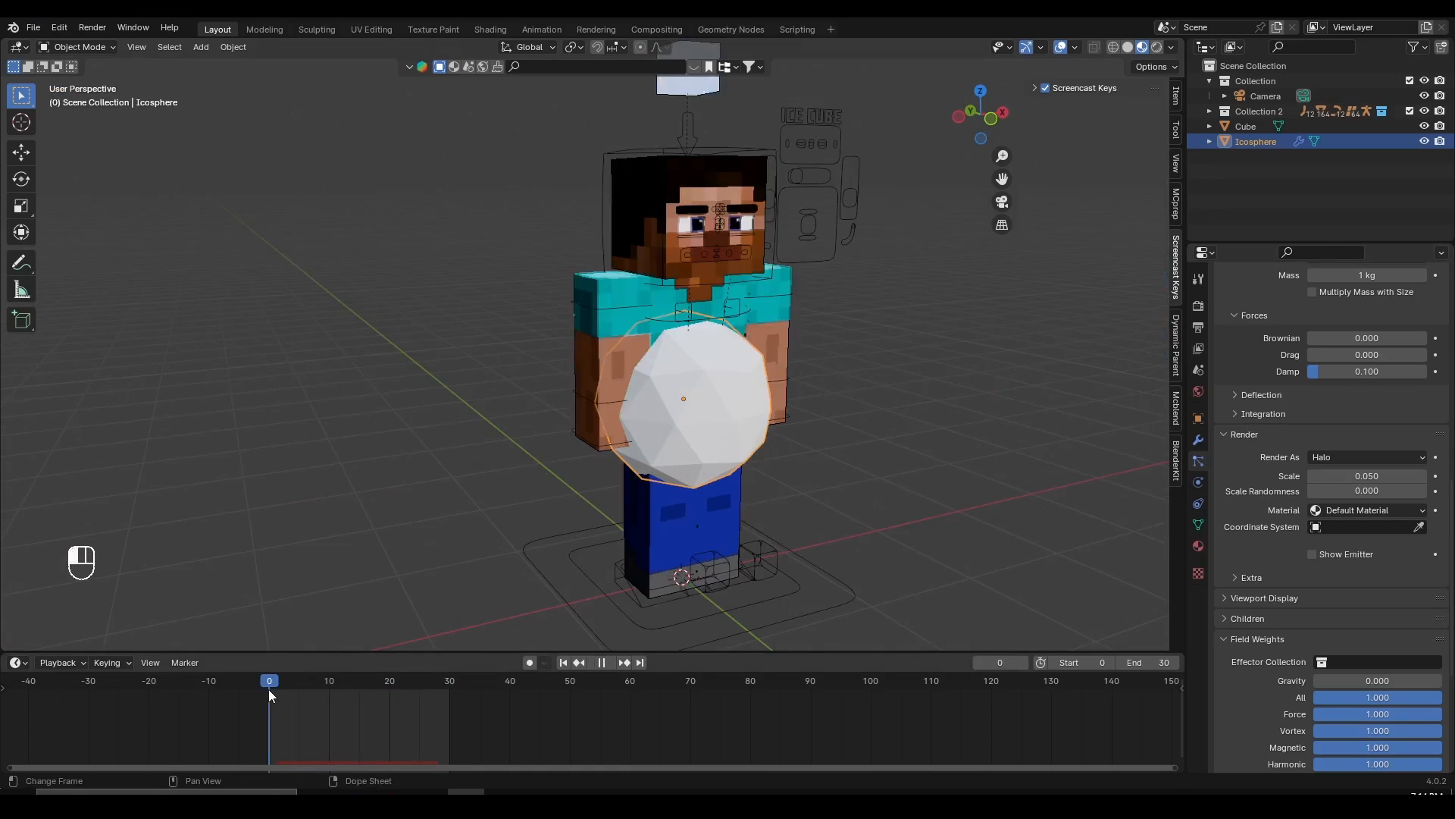
left_click(1348, 459)
left_click(1328, 542)
scroll(617, 437, "down", 2)
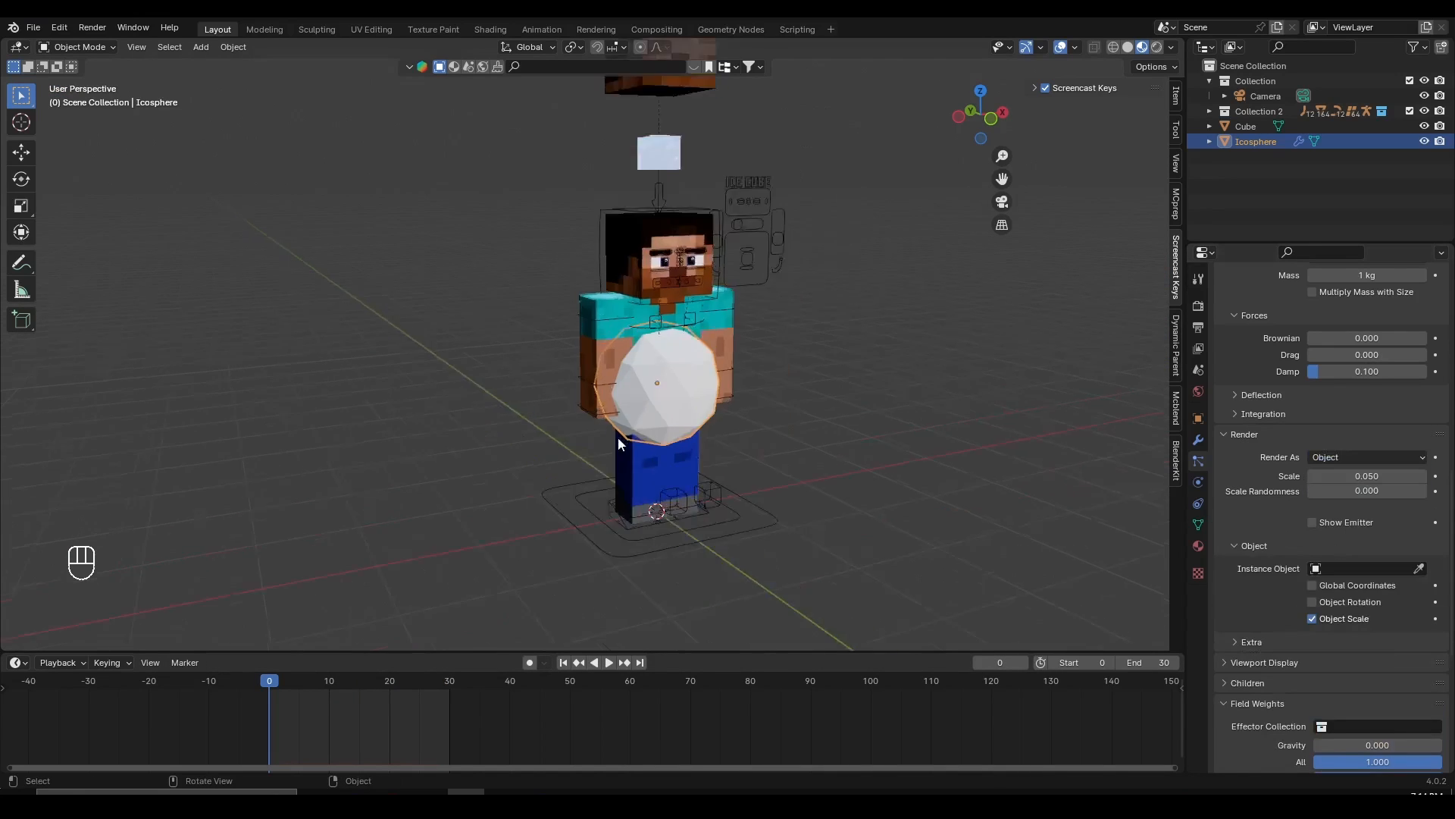
middle_click_drag(364, 440, 526, 374, "shift")
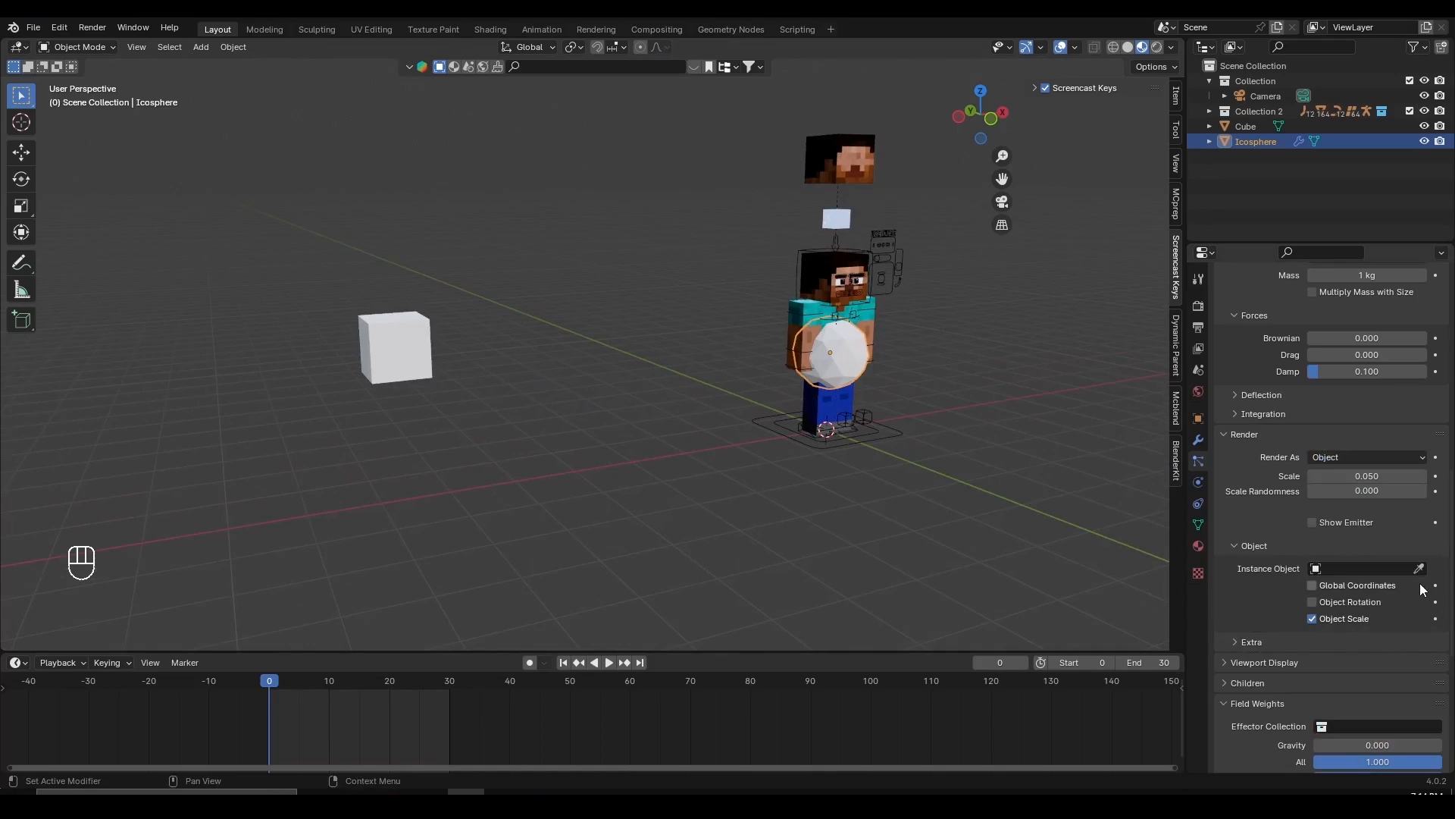
left_click(1419, 569)
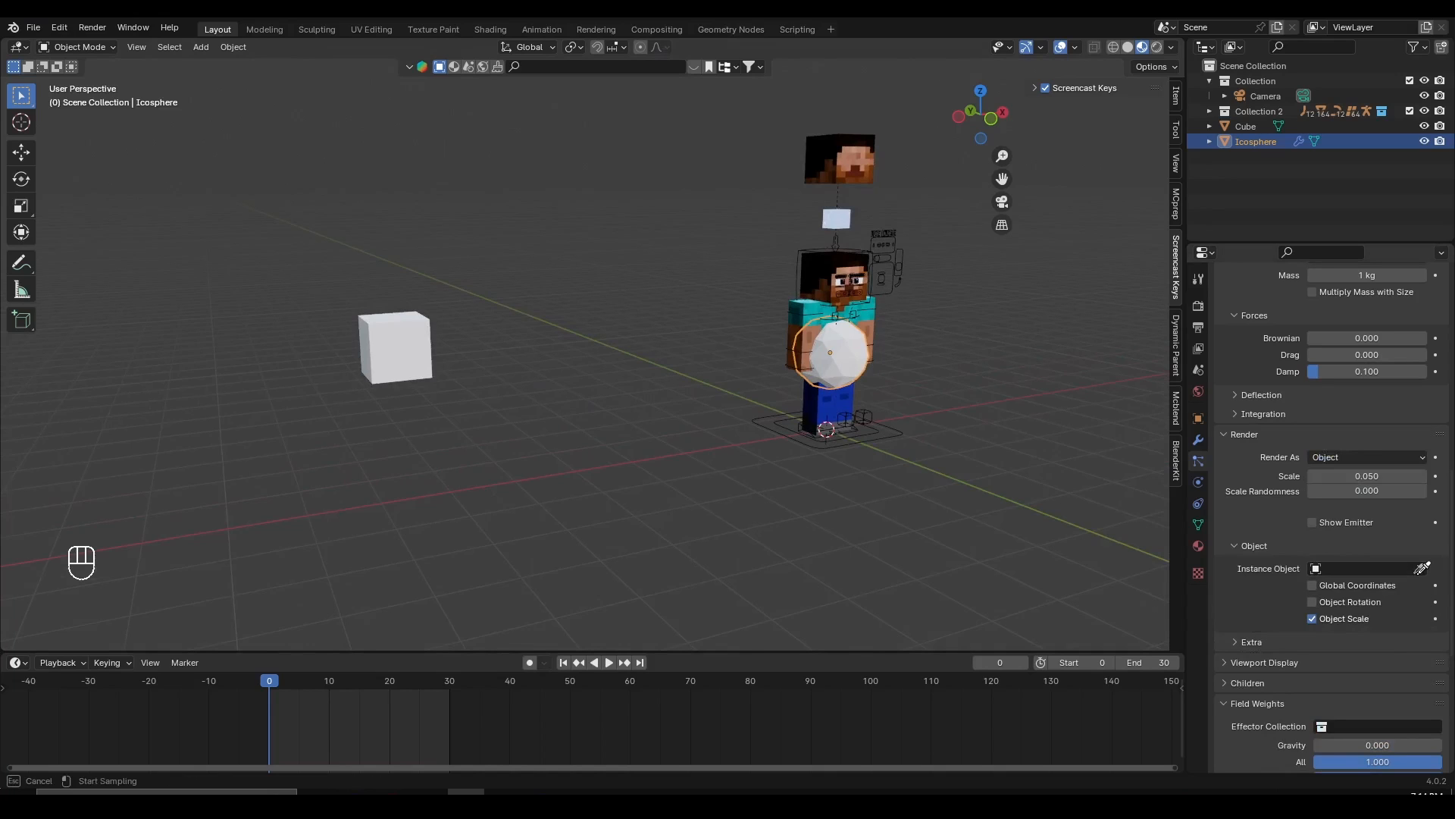
left_click(388, 334)
scroll(717, 411, "up", 3)
middle_click_drag(717, 411, 596, 441, "shift")
left_click(1364, 568)
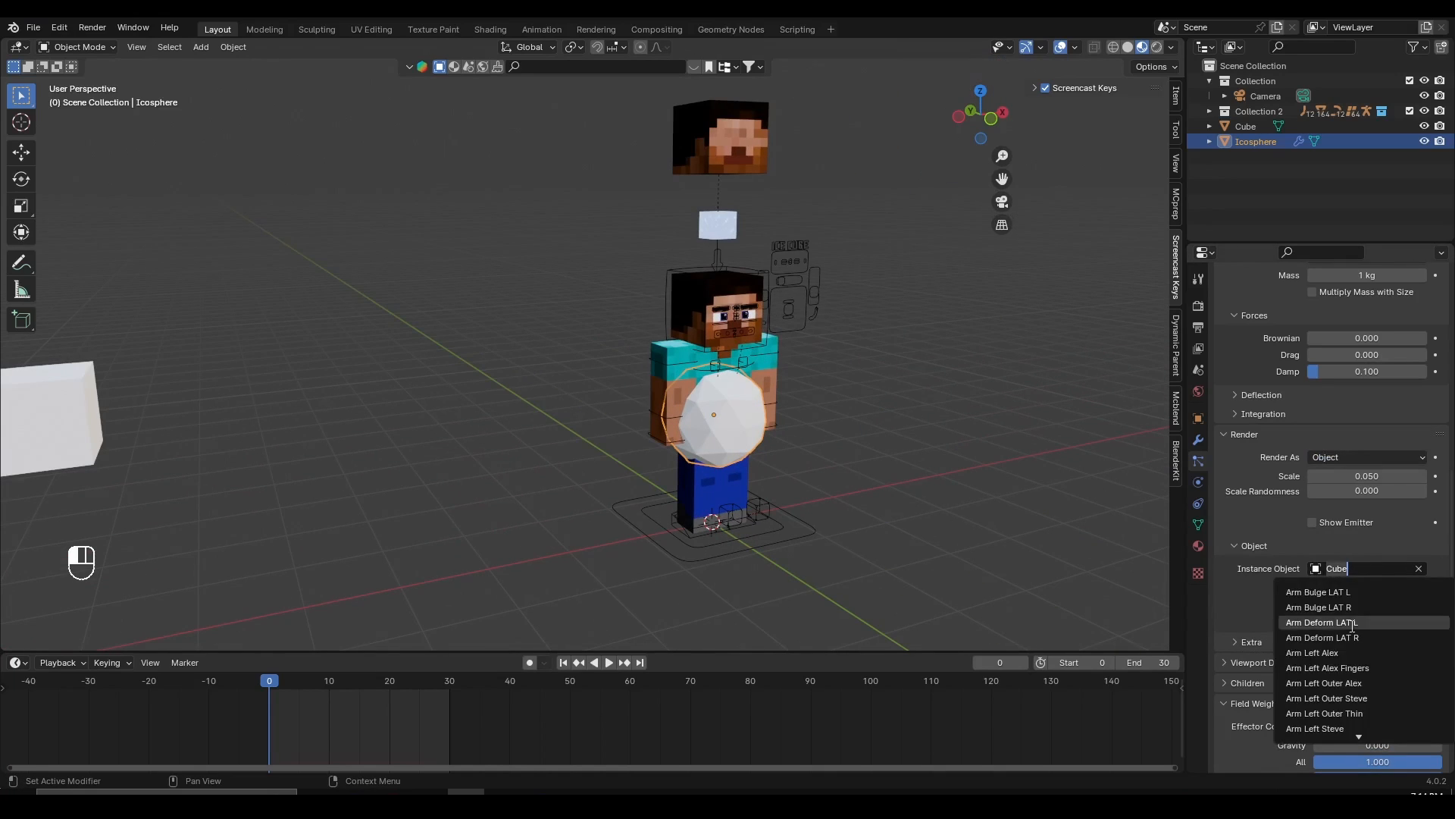
- Play back the cube particle burst and check the size of the cubes around the ico sphere
key("space")
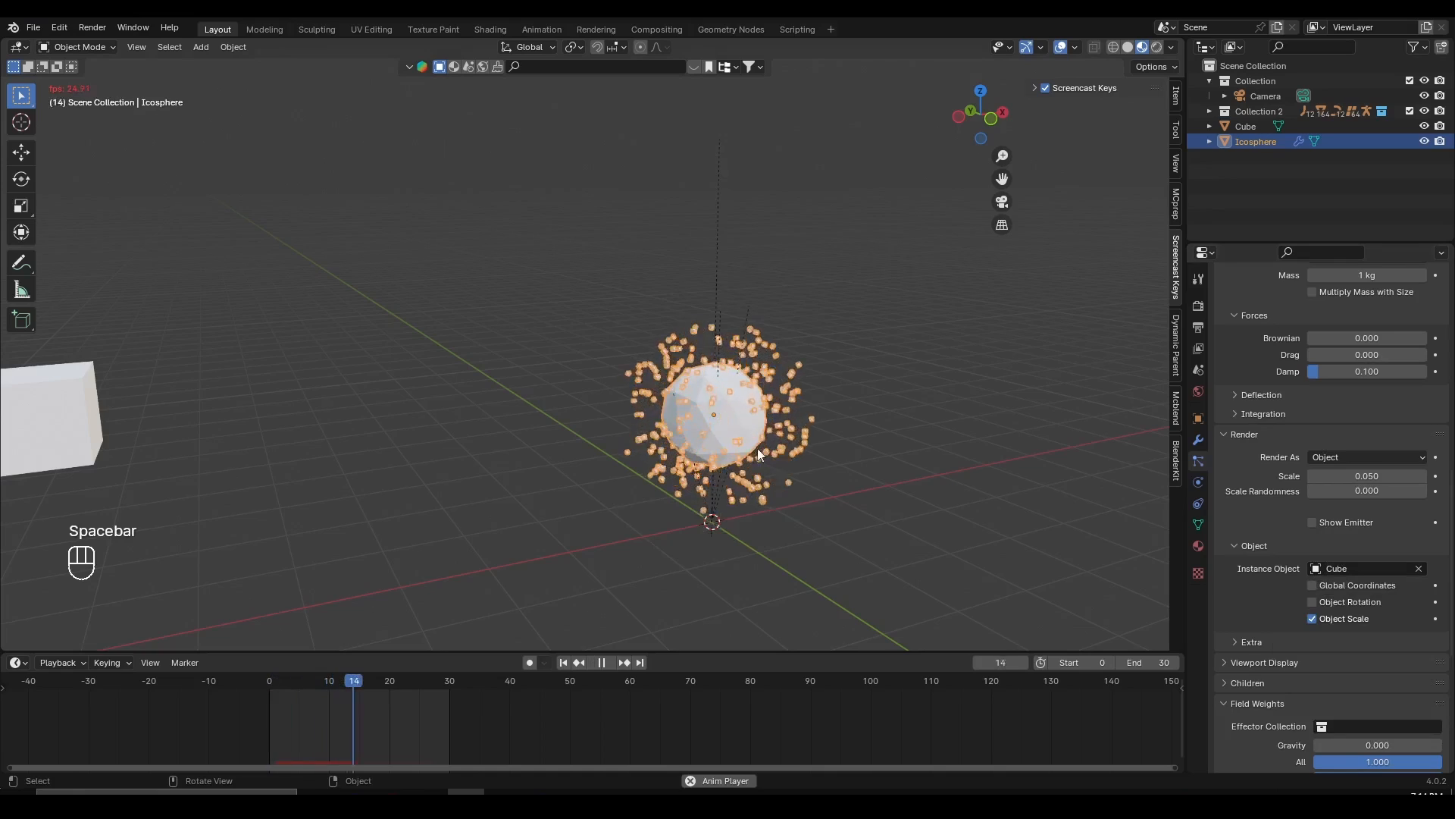
middle_click_drag(748, 447, 717, 444)
scroll(717, 444, "up", 3)
middle_click_drag(809, 508, 654, 420, "shift")
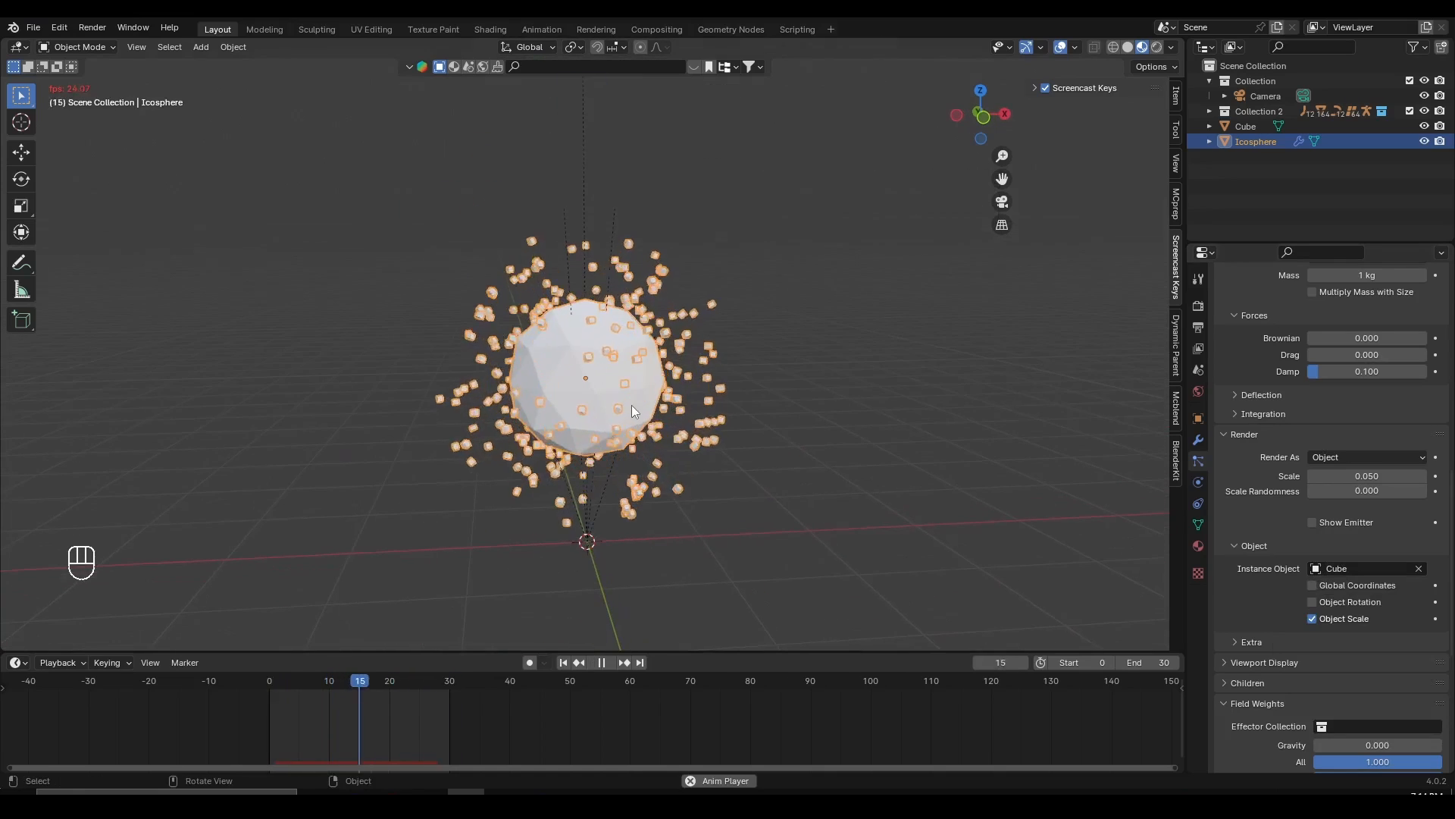
scroll(631, 405, "down", 5)
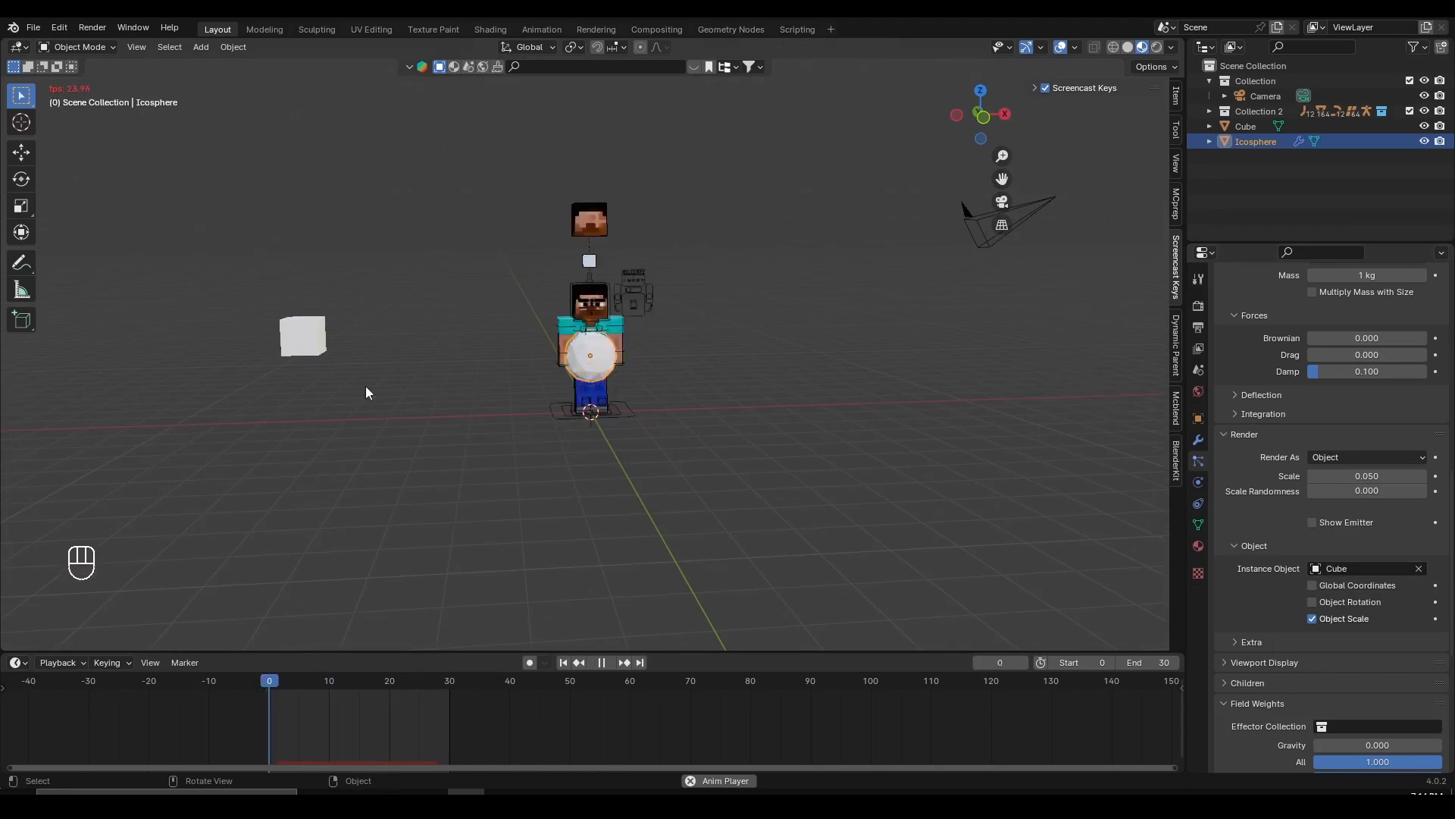
scroll(635, 394, "up", 8)
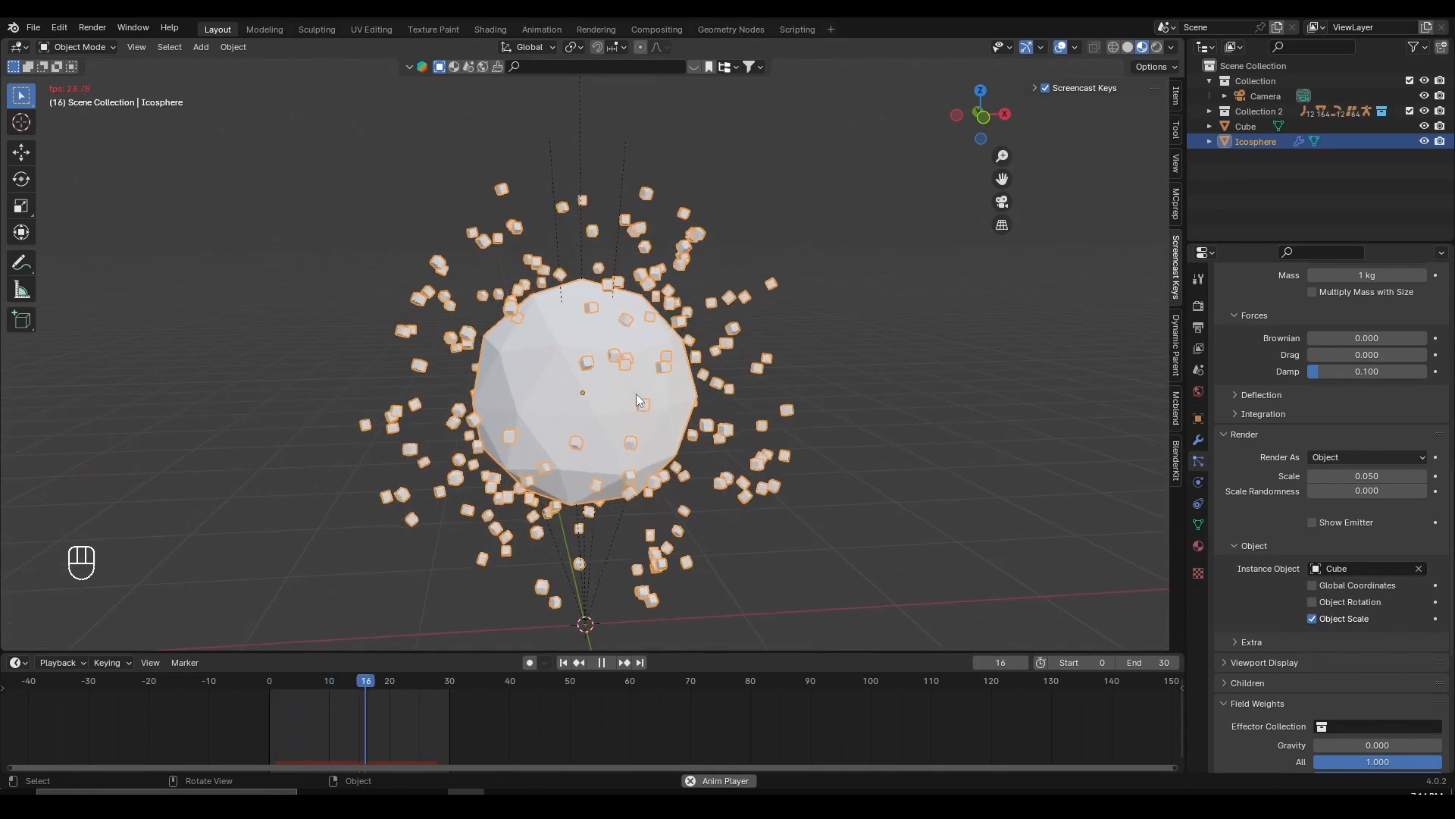
key("space")
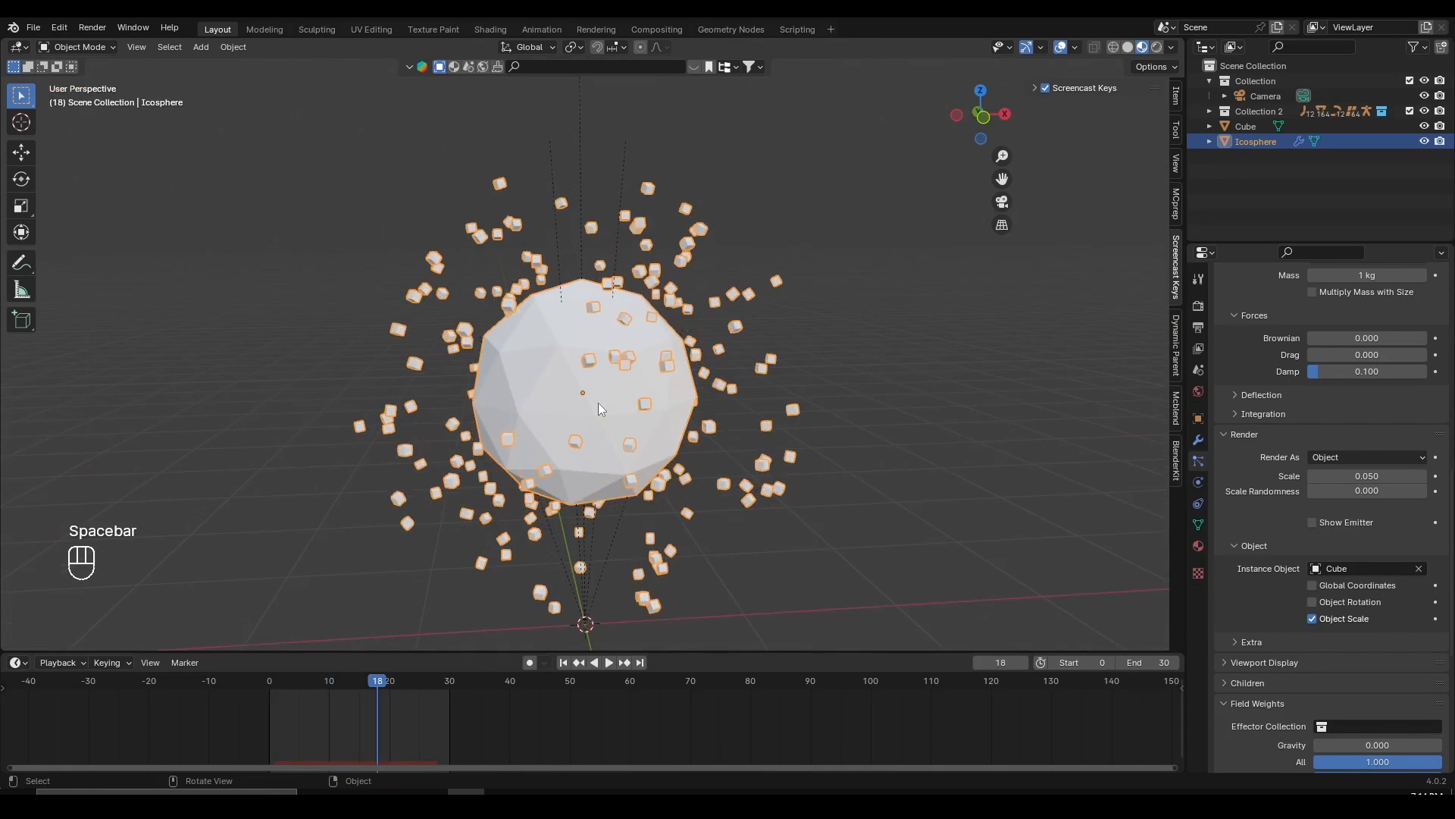
- Increase the particles' render scale to 0.070 and replay the burst
left_click(1424, 476)
left_click(1423, 476)
key("space")
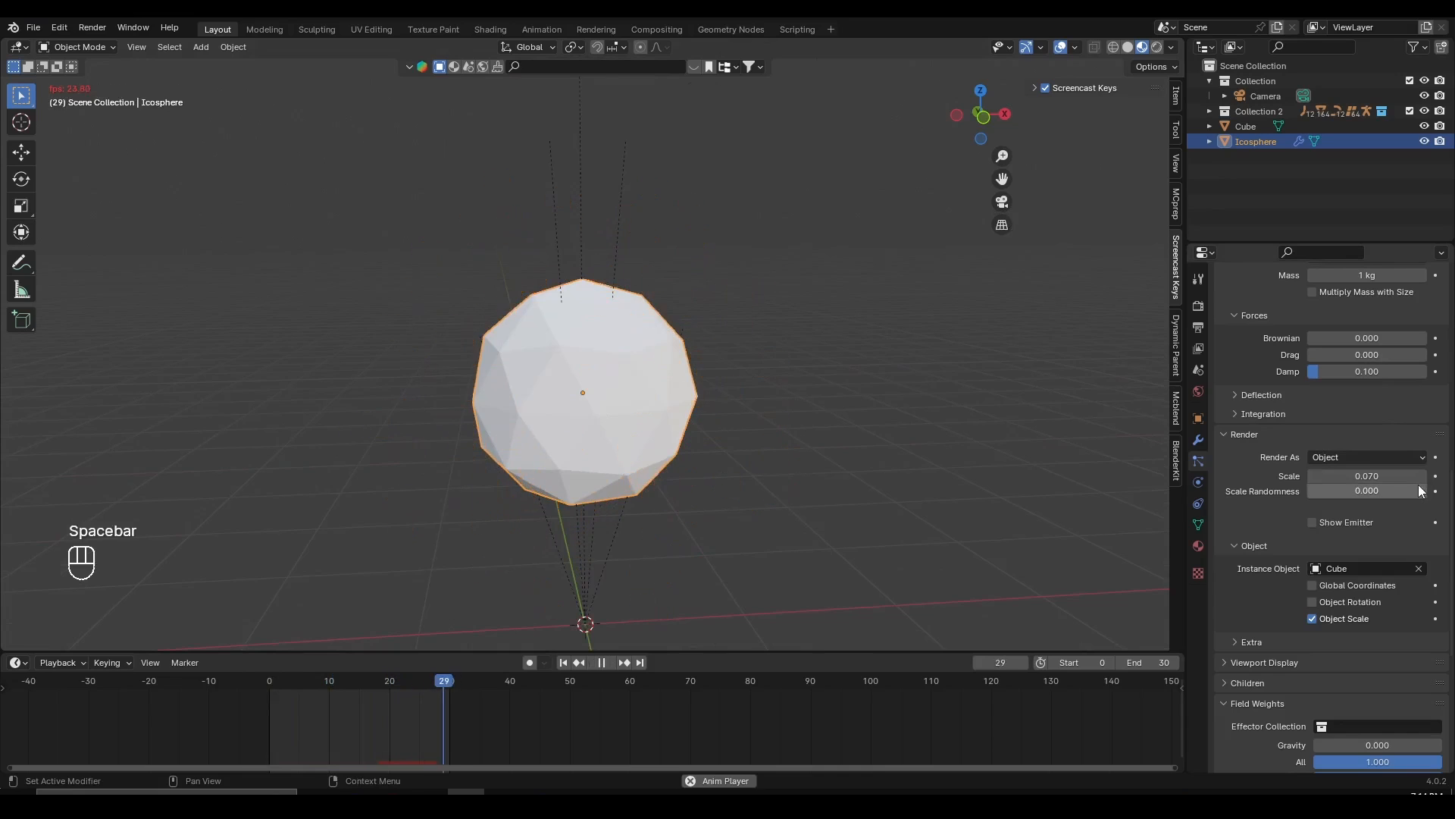
scroll(638, 420, "down", 5)
scroll(638, 420, "up", 2)
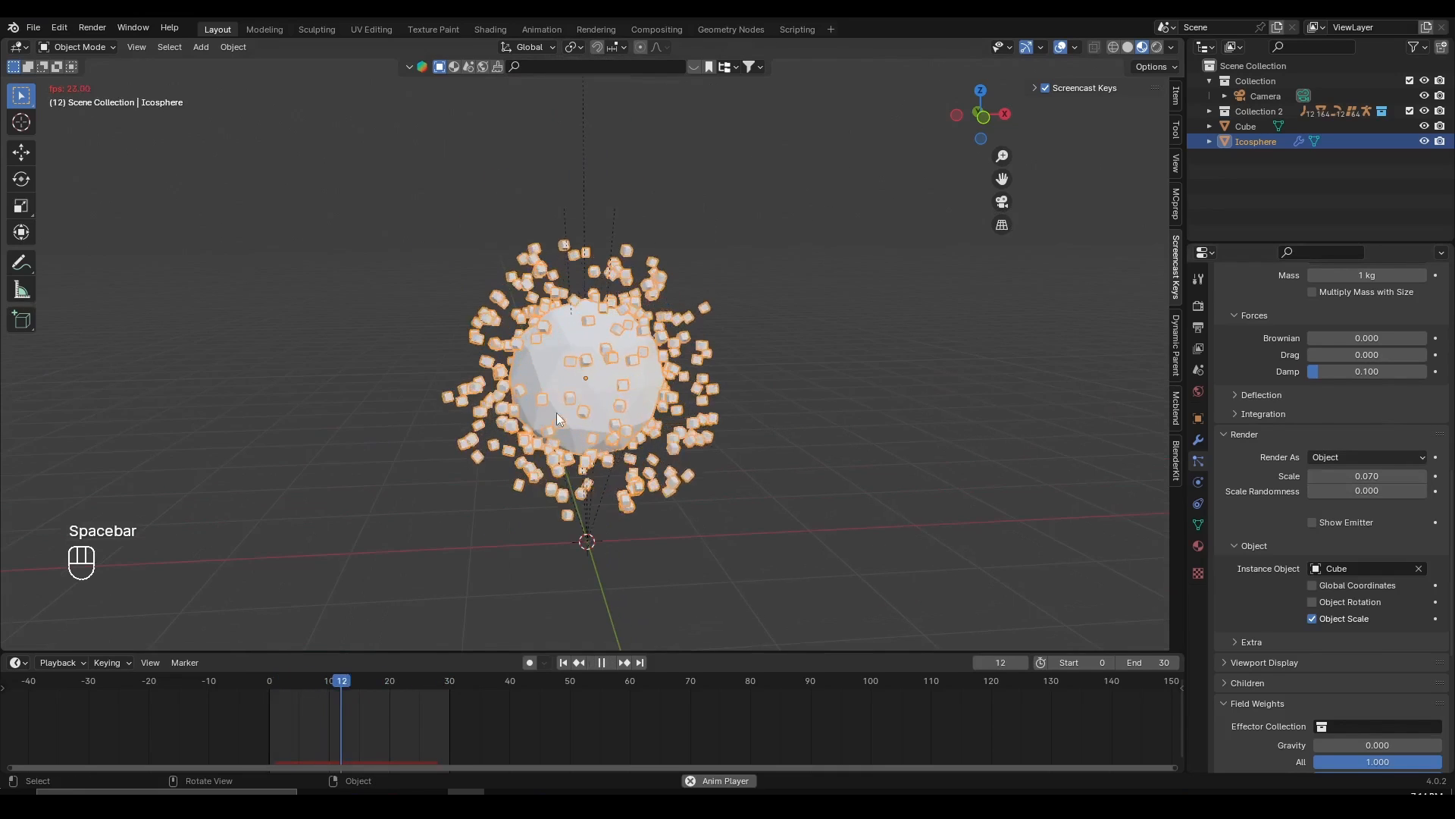
middle_click_drag(557, 412, 640, 396, "shift")
scroll(385, 365, "down", 4)
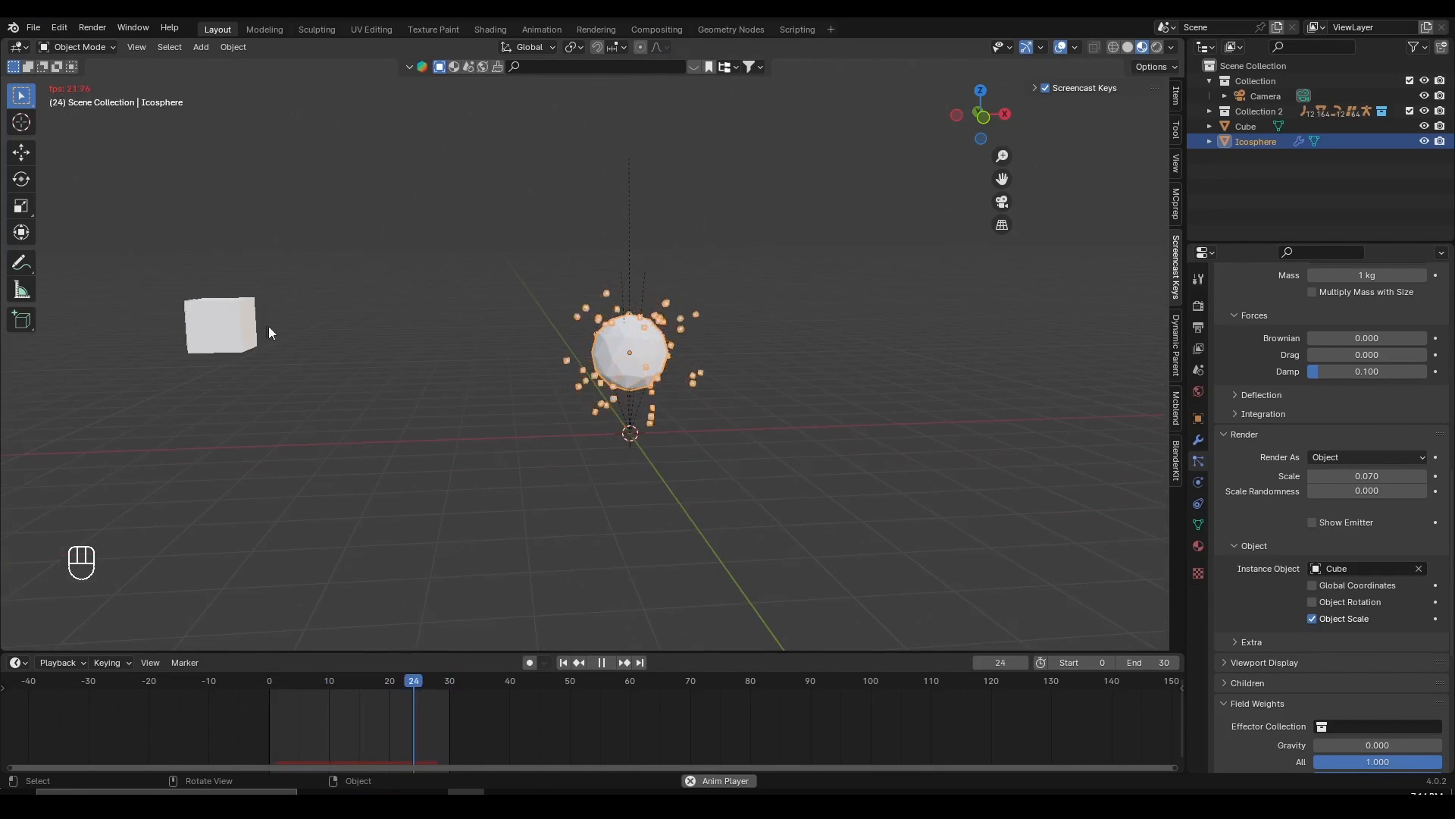
- Move the source cube lower in the empty space beside the emitter, near the red axis line
left_click(233, 331)
scroll(248, 353, "up", 2)
key("g")
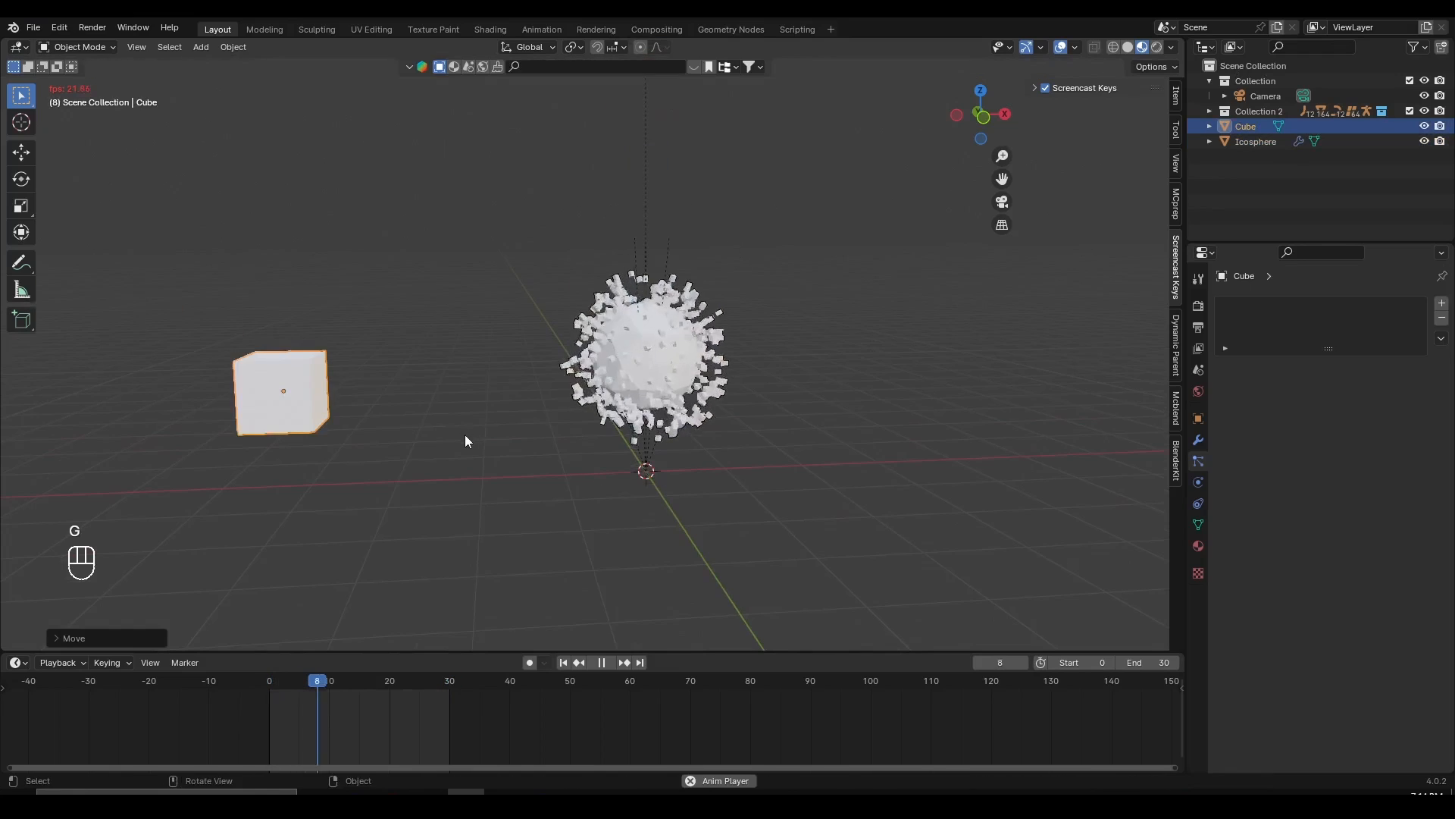
key("g")
key("g")
left_click(372, 423)
key("g")
right_click(364, 459)
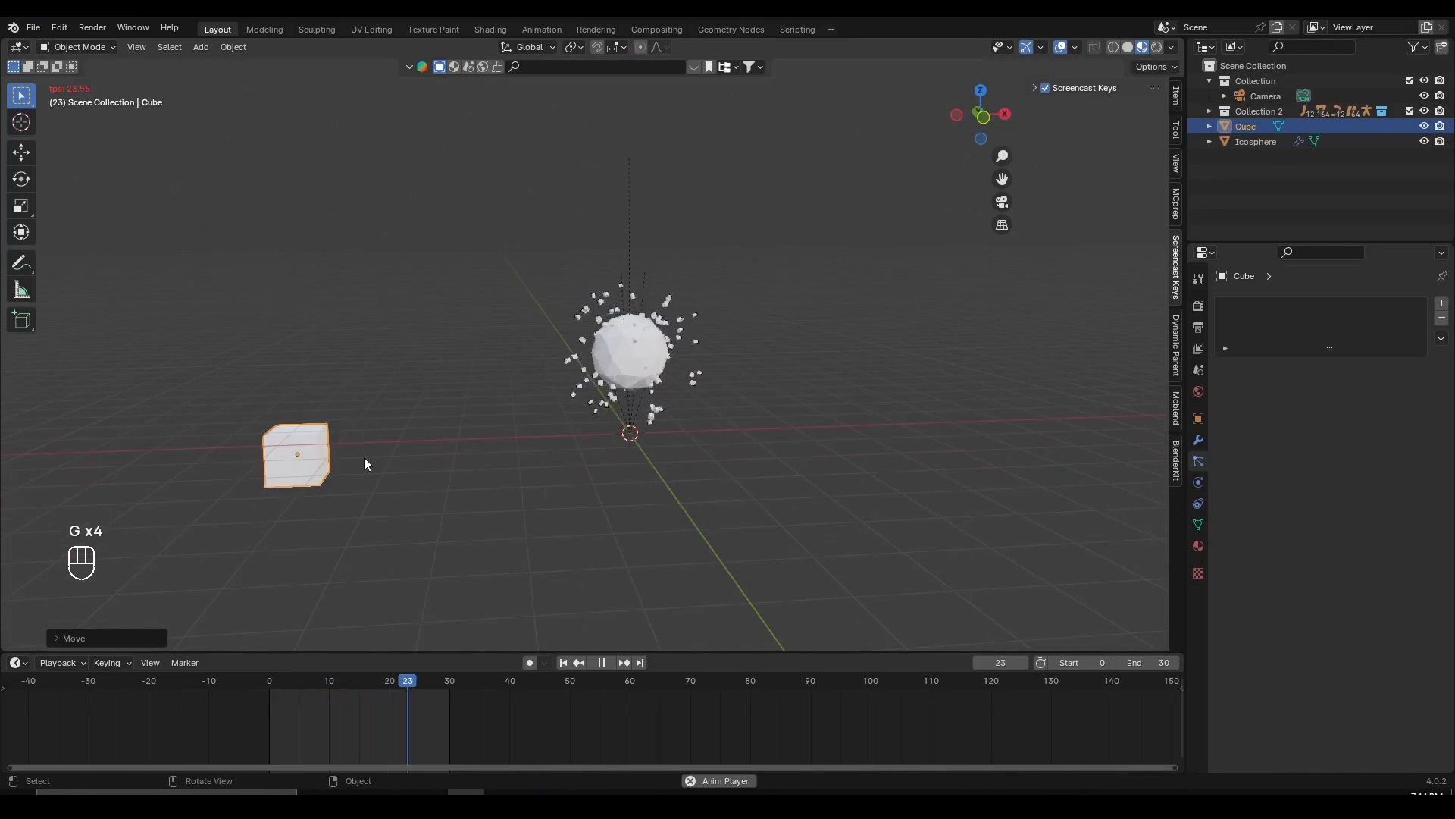
middle_click_drag(278, 449, 368, 395, "shift")
scroll(367, 392, "up", 2)
middle_click_drag(693, 370, 528, 417)
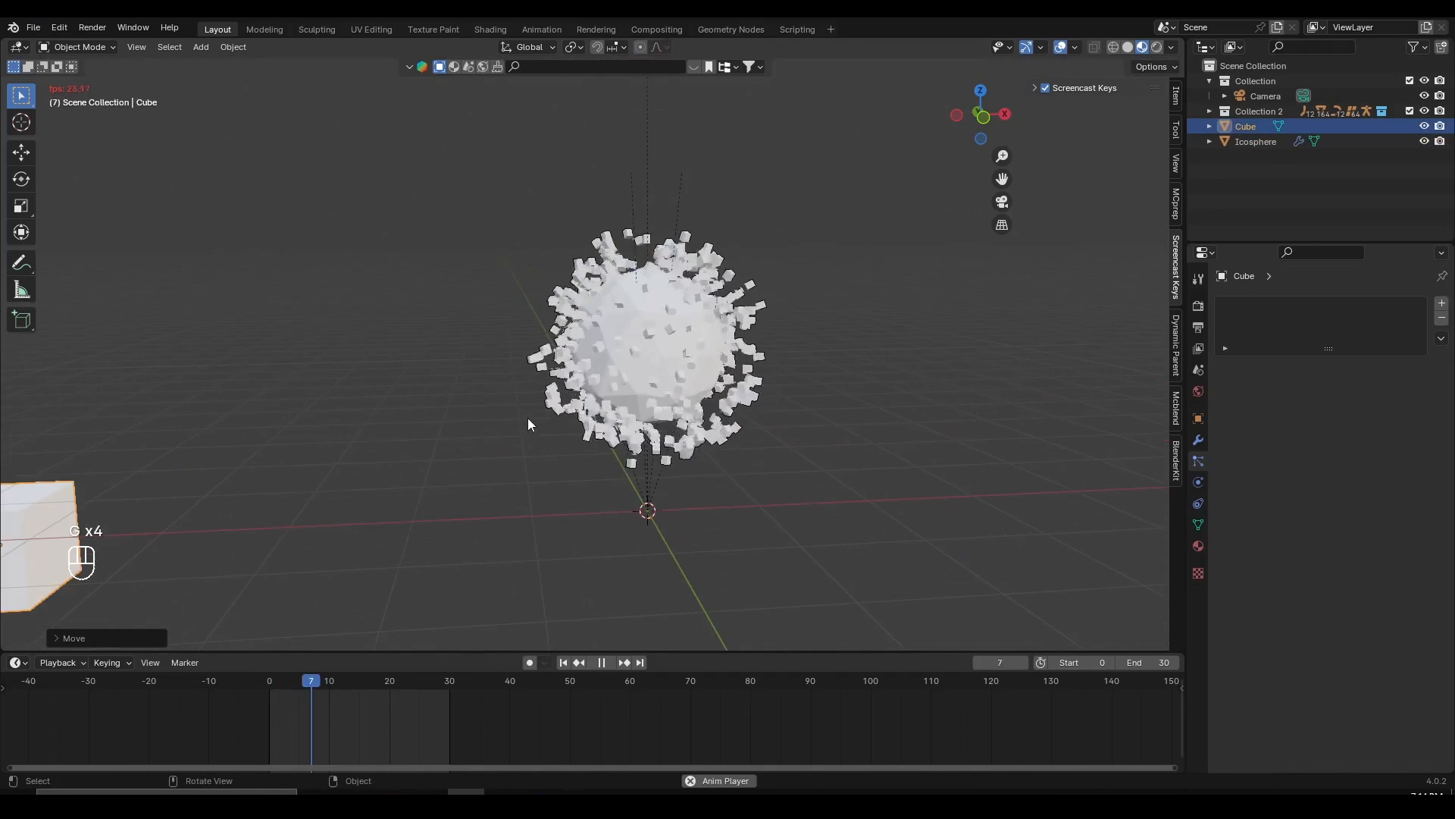
middle_click_drag(566, 336, 562, 369)
- Stop playback and rename the source cube's material as Enderman Particle
key("space")
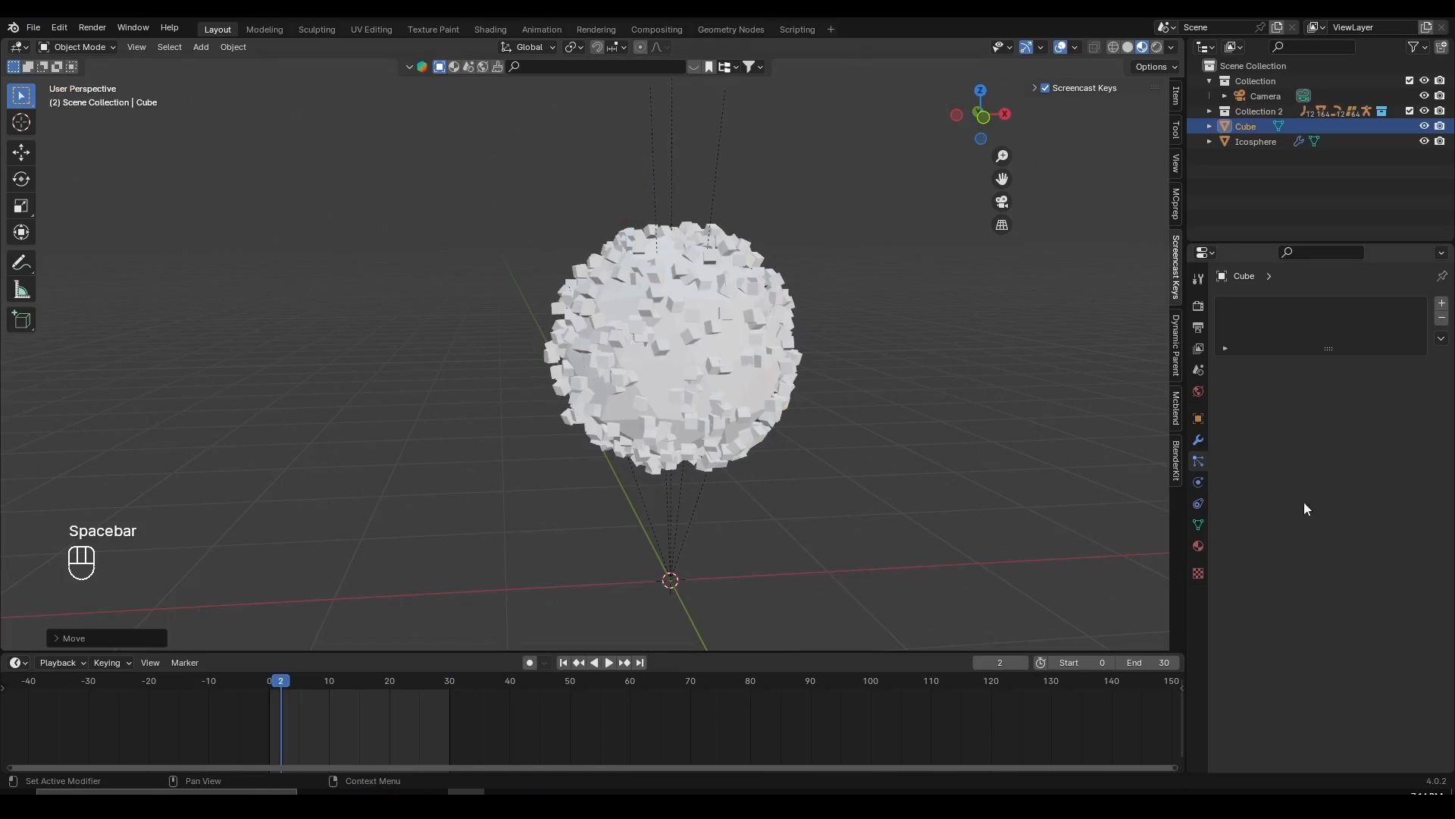
left_click(1199, 546)
left_click(1342, 366)
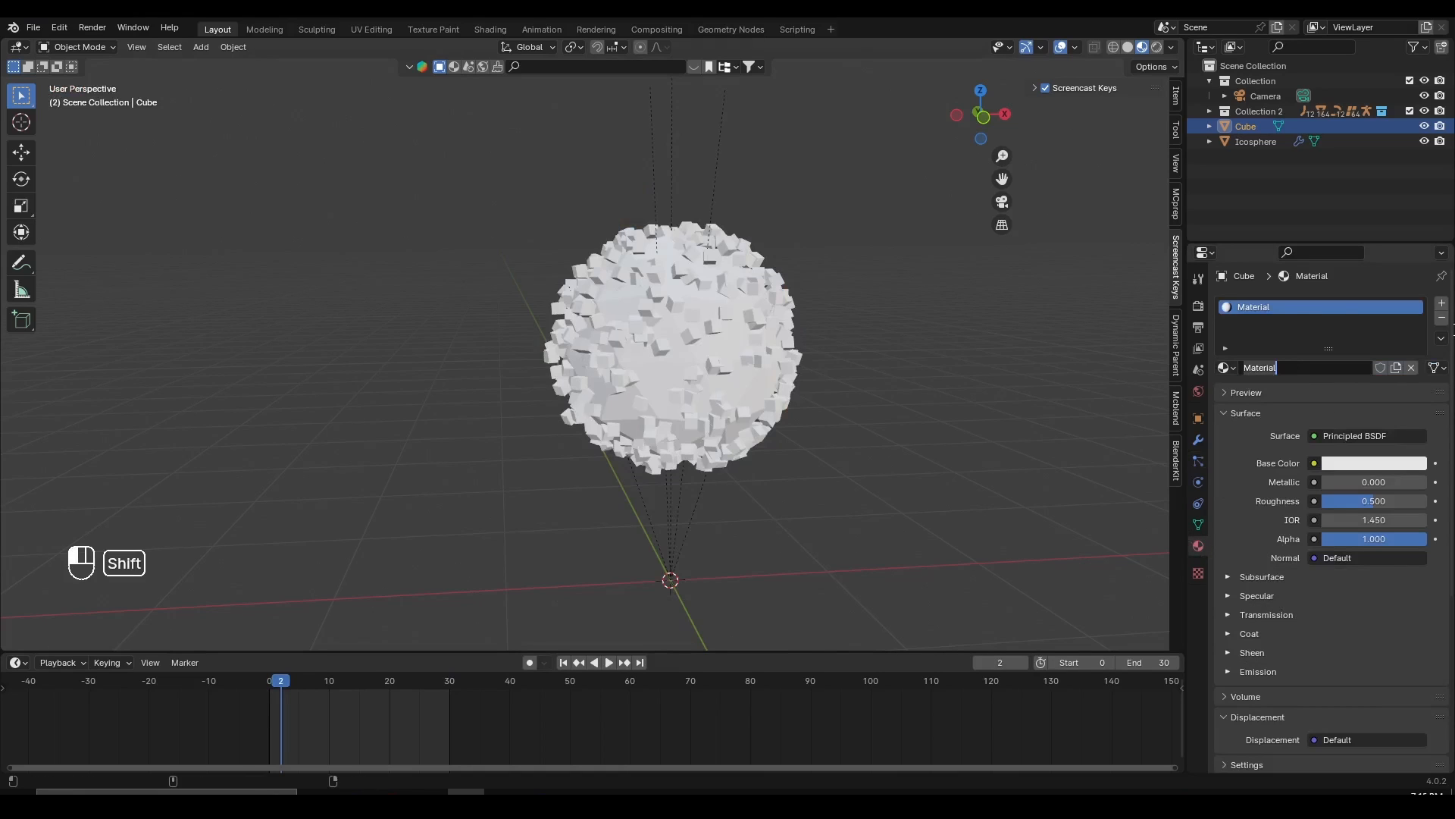
type("Enderman Particle")
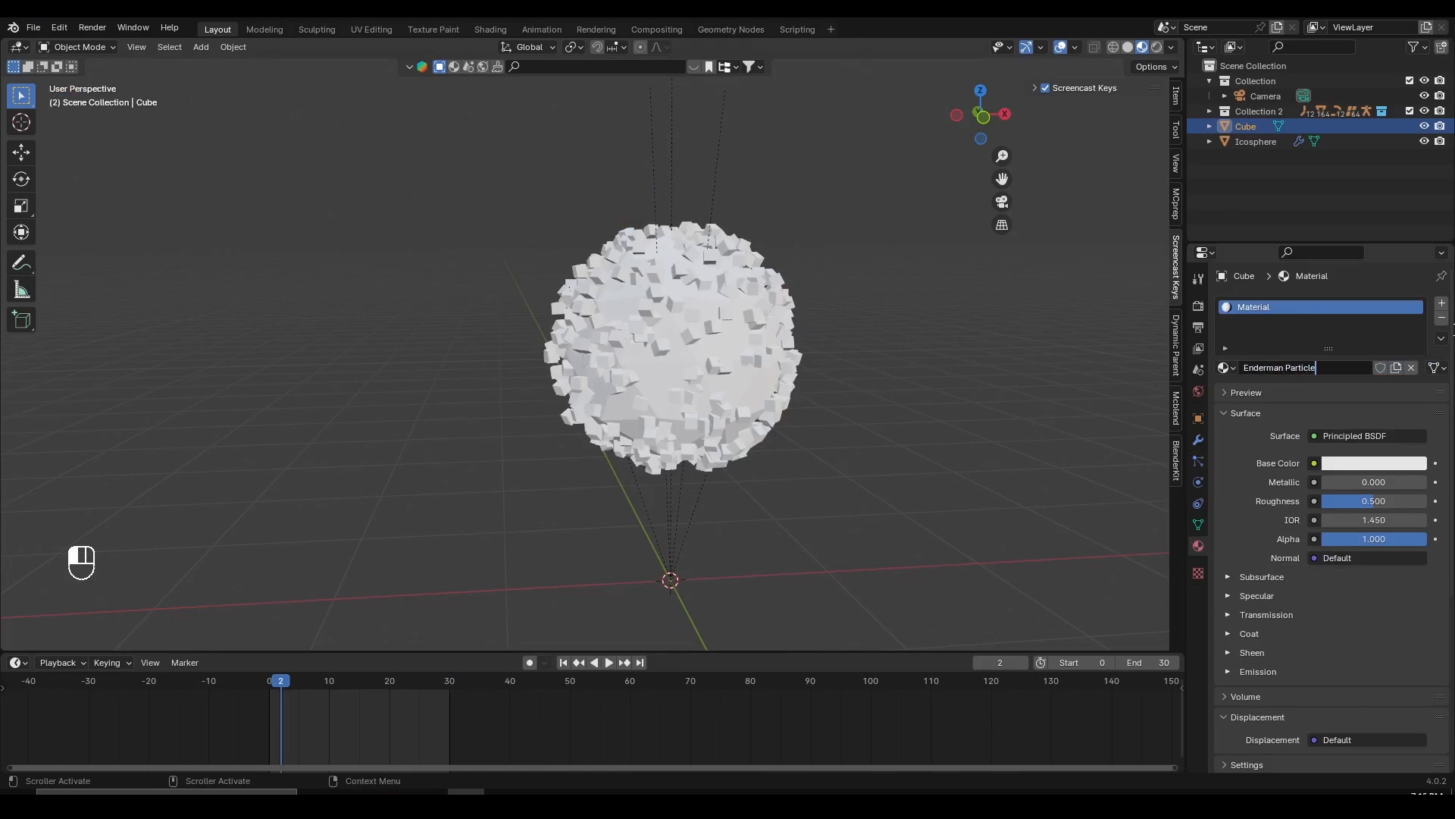
key("Return")
- Change the Enderman Particle surface shader to Emission and give it a pink colour
left_click(1251, 417)
left_click(1349, 412)
left_click(1356, 437)
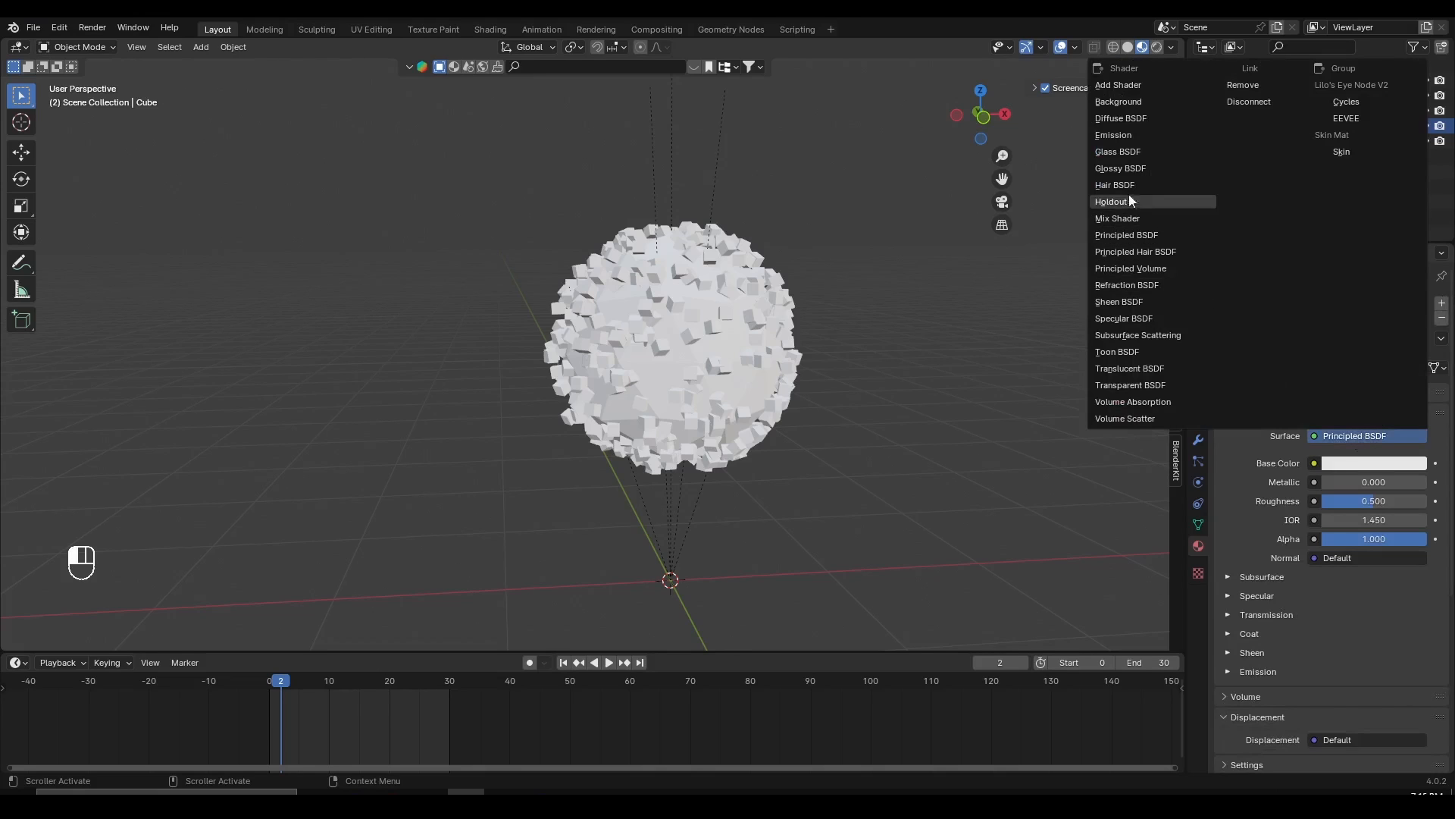
left_click(1111, 136)
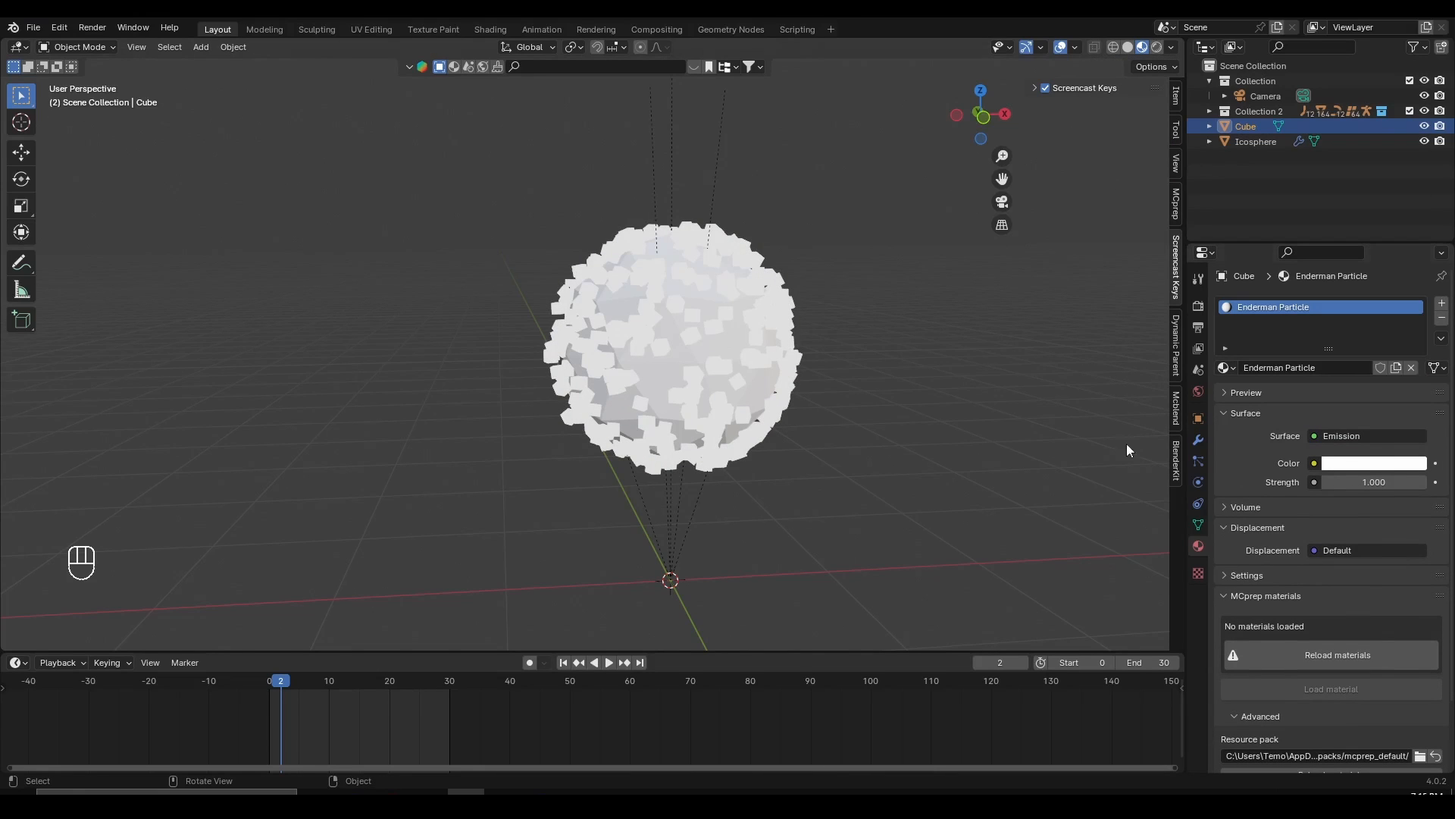
left_click(1385, 465)
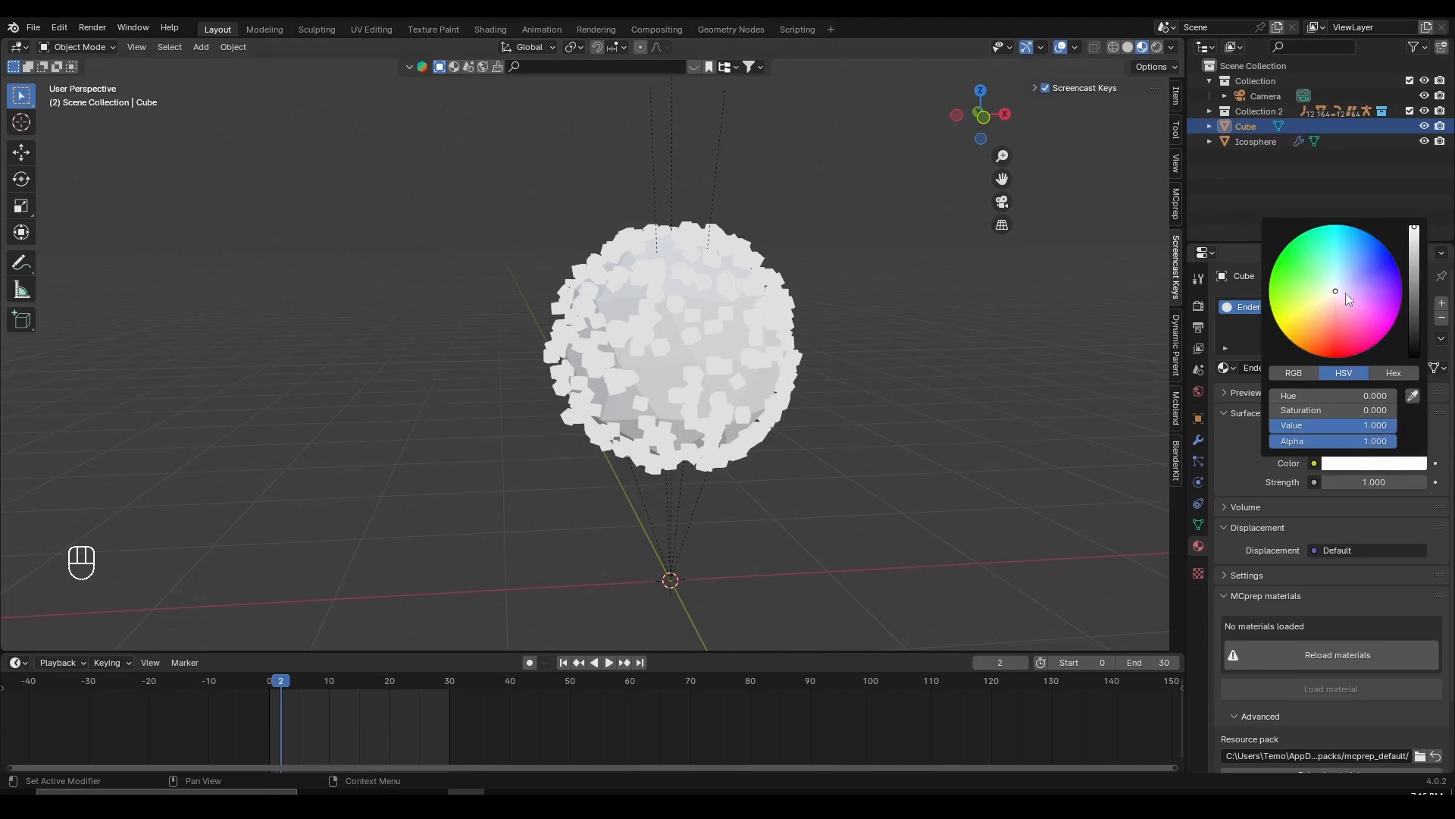
left_click_drag(1348, 300, 1364, 310)
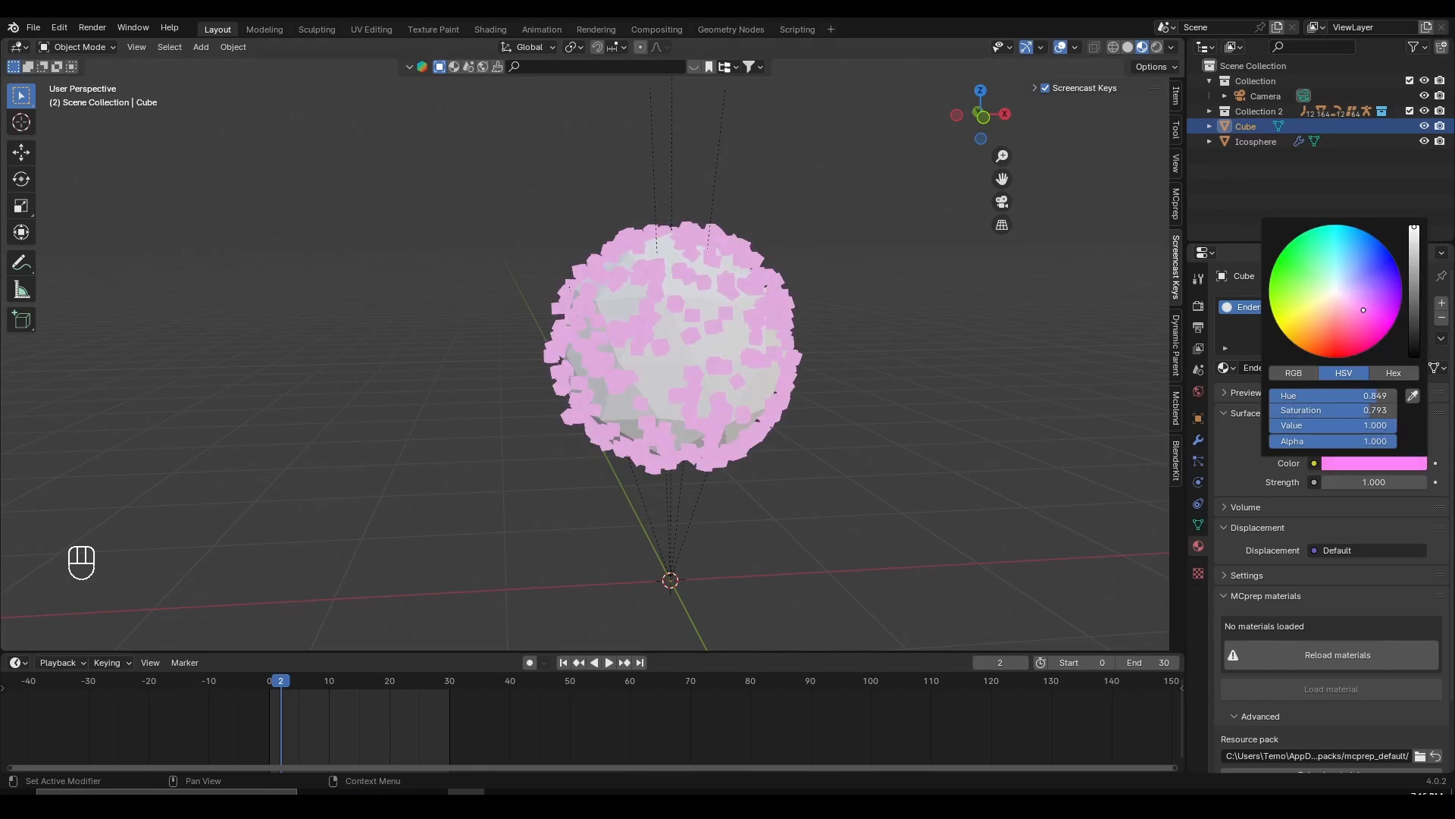
- Set the emission strength to 2 and shift the emission colour to purple
left_click(1317, 484)
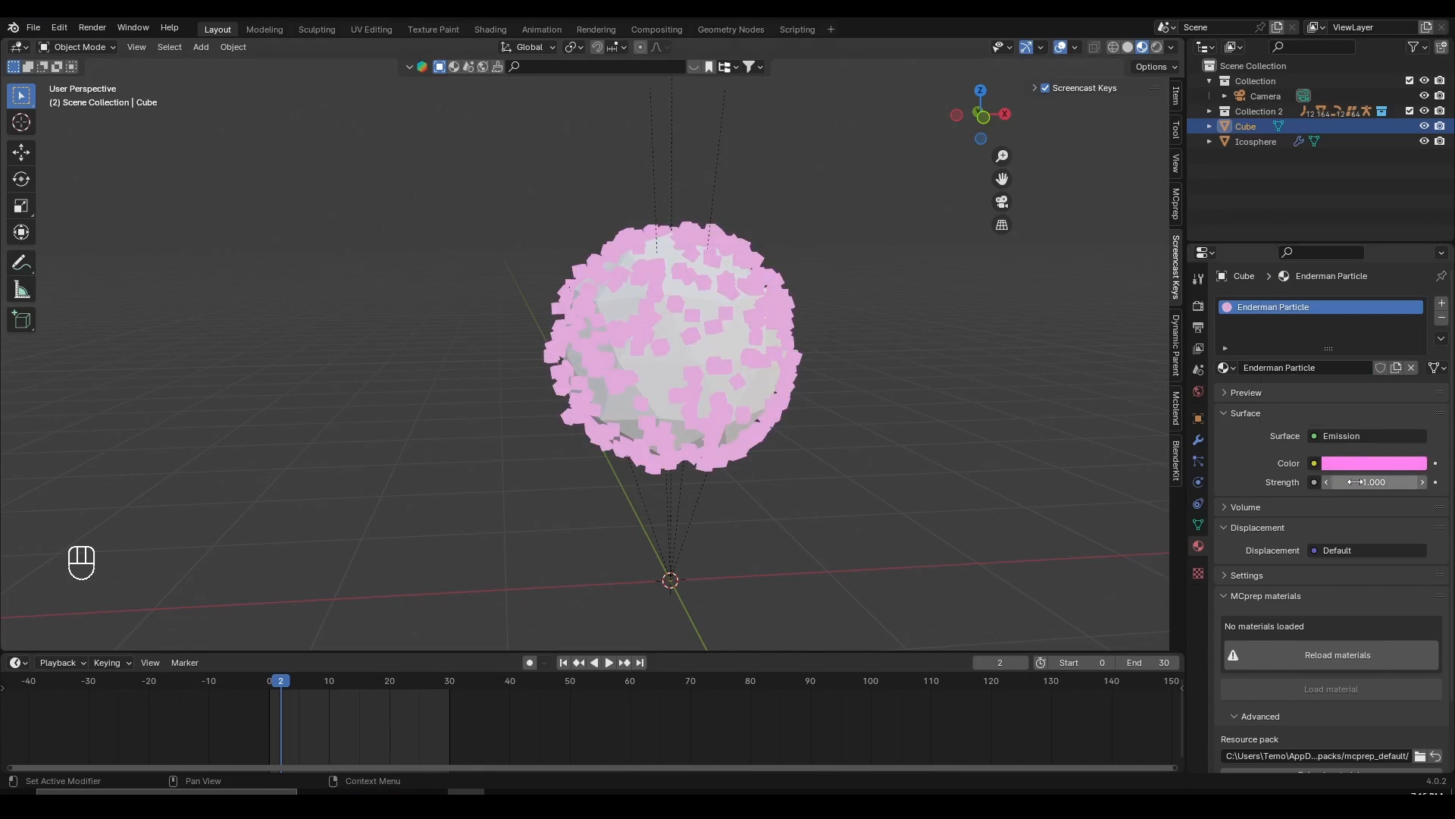
type("2")
key("Return")
left_click(1349, 437)
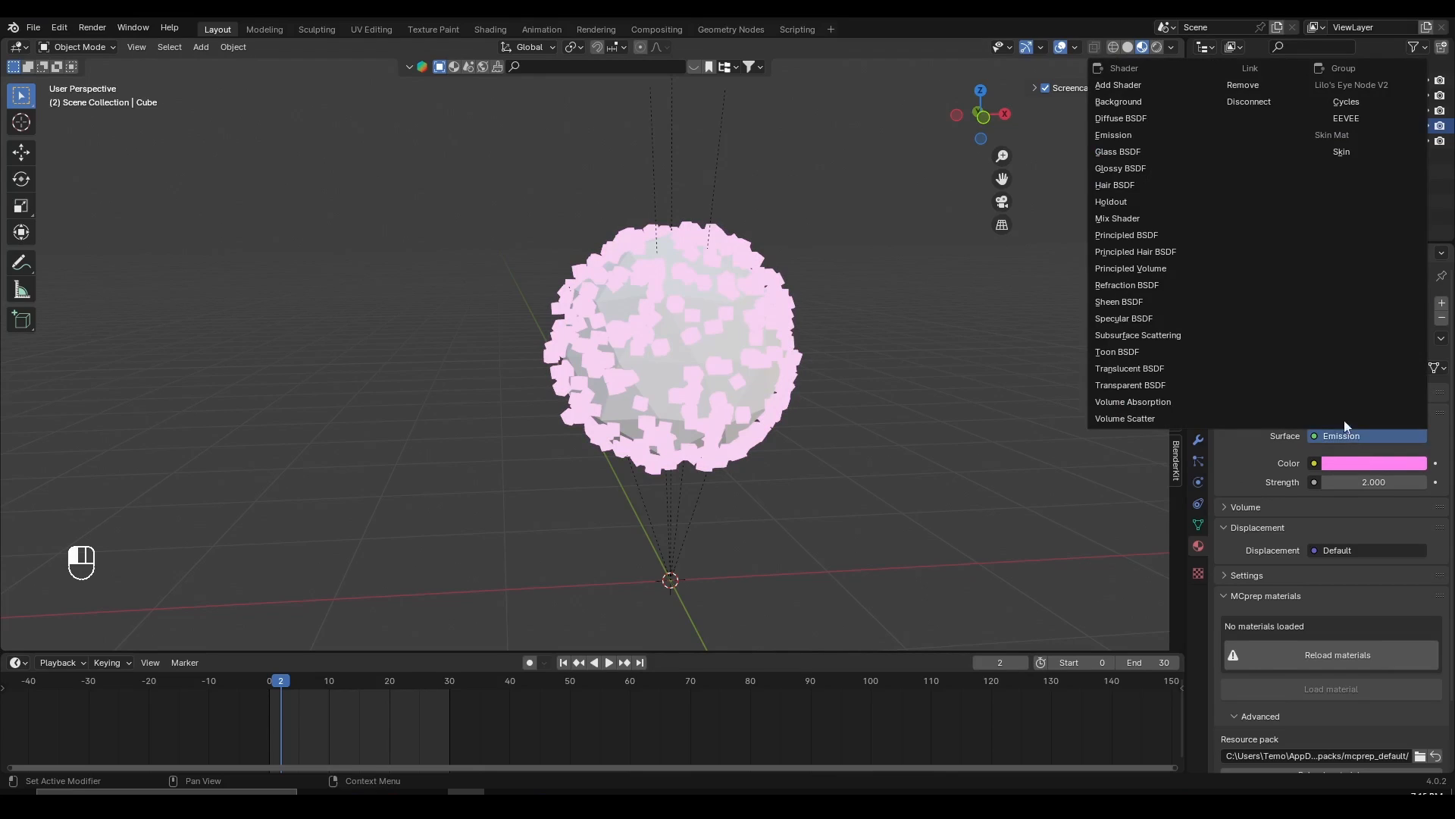
left_click(1360, 464)
left_click_drag(1379, 305, 1380, 281)
- Hide the viewport overlays and replay the purple particle burst from the start of the timeline
key("space")
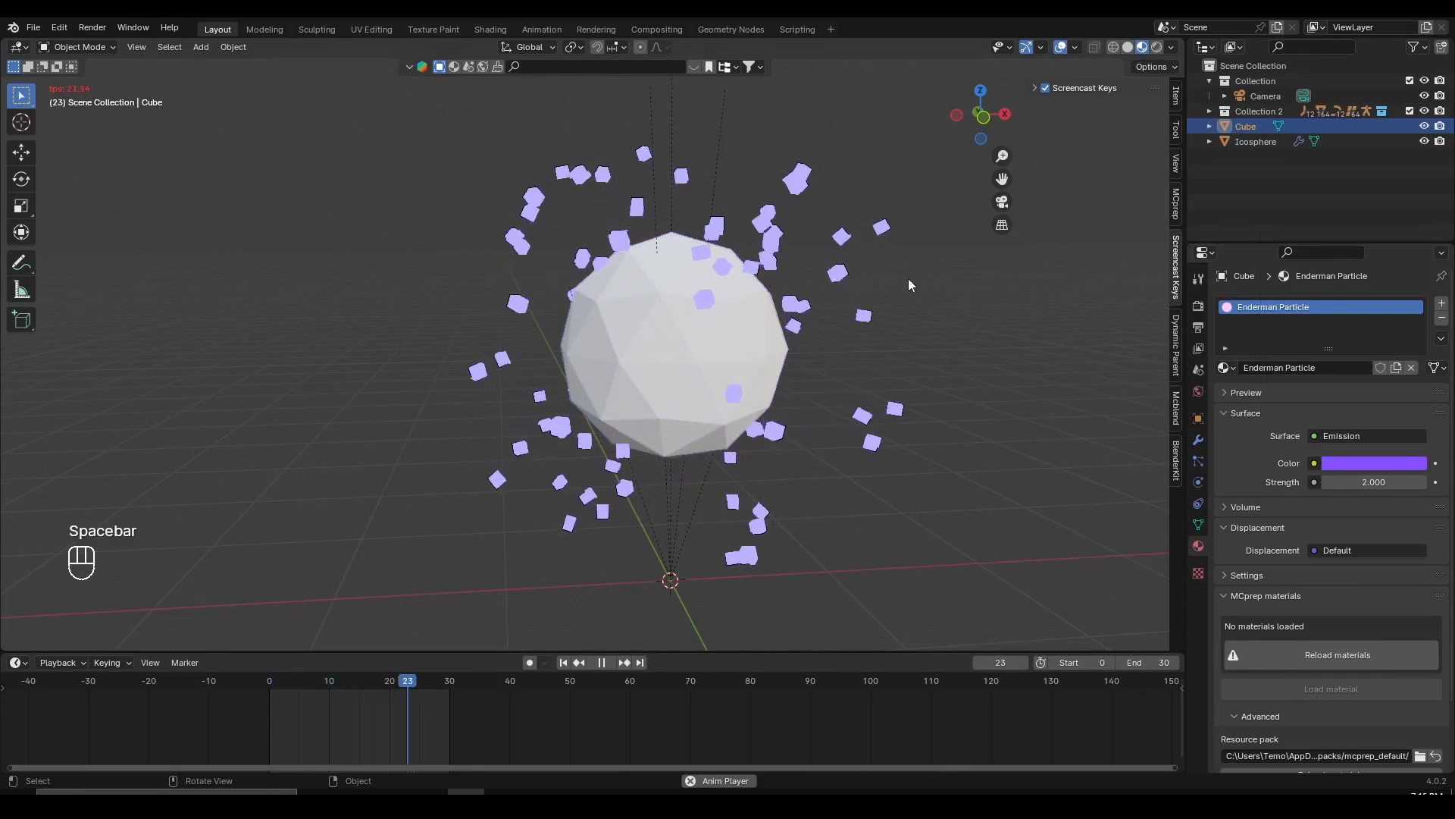
left_click(1061, 47)
middle_click_drag(629, 440, 697, 455)
scroll(690, 458, "up", 3)
key("space")
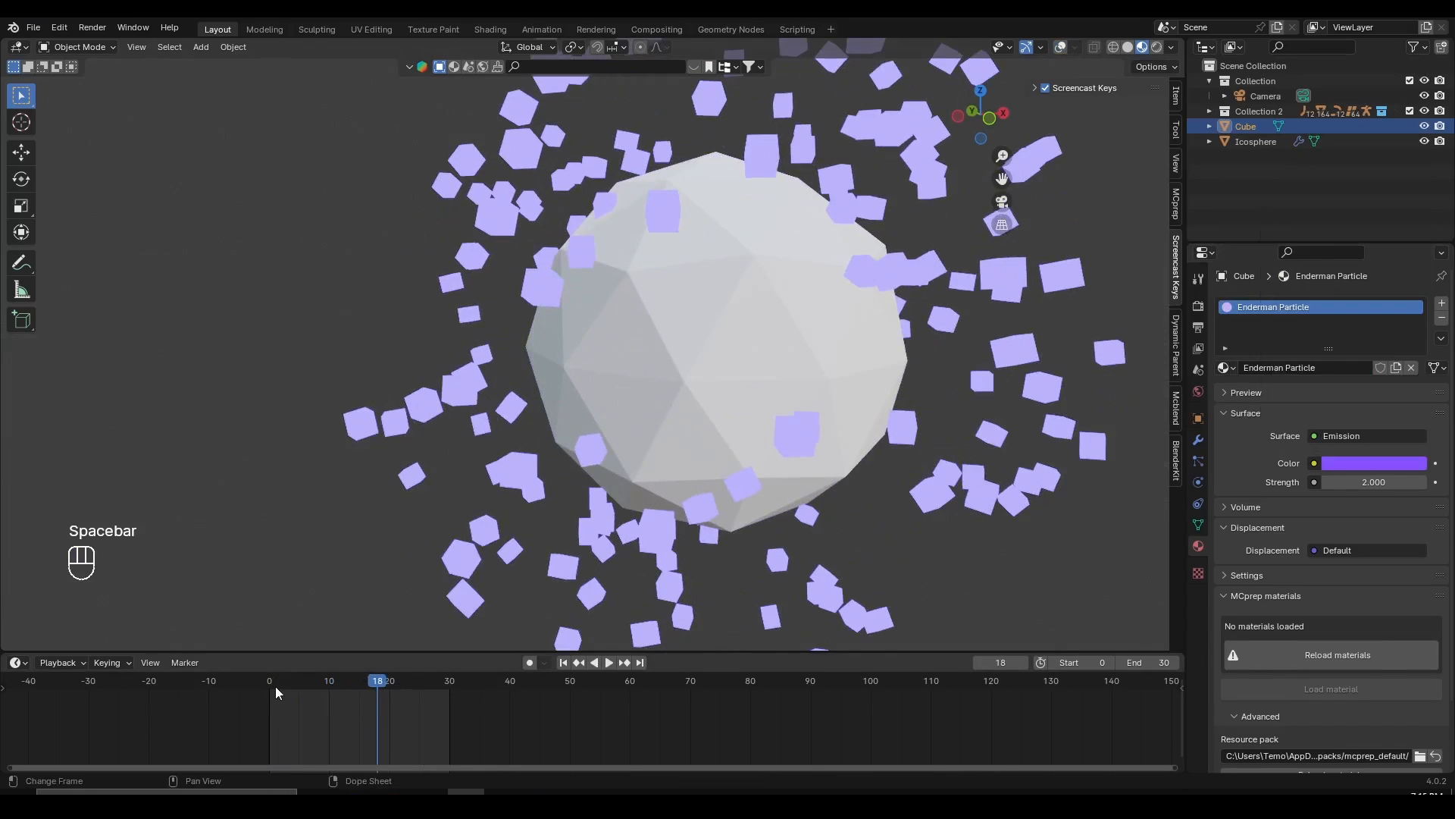
left_click(240, 679)
key("space")
scroll(598, 426, "down", 5)
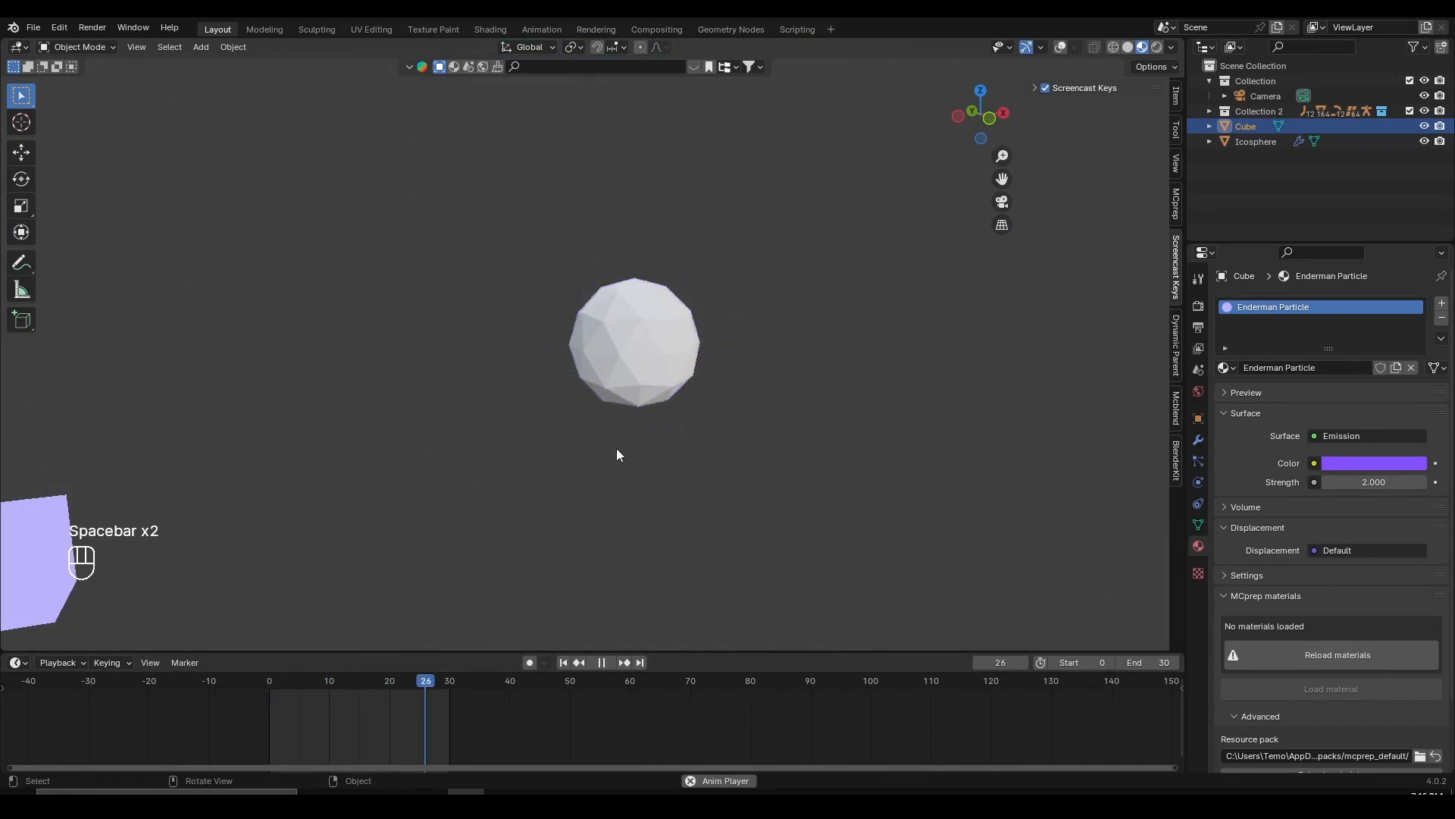
- Play and pause the purple particle burst repeatedly to examine its look around the ico sphere at different distances
scroll(603, 485, "down", 3)
key("space")
scroll(555, 434, "up", 5)
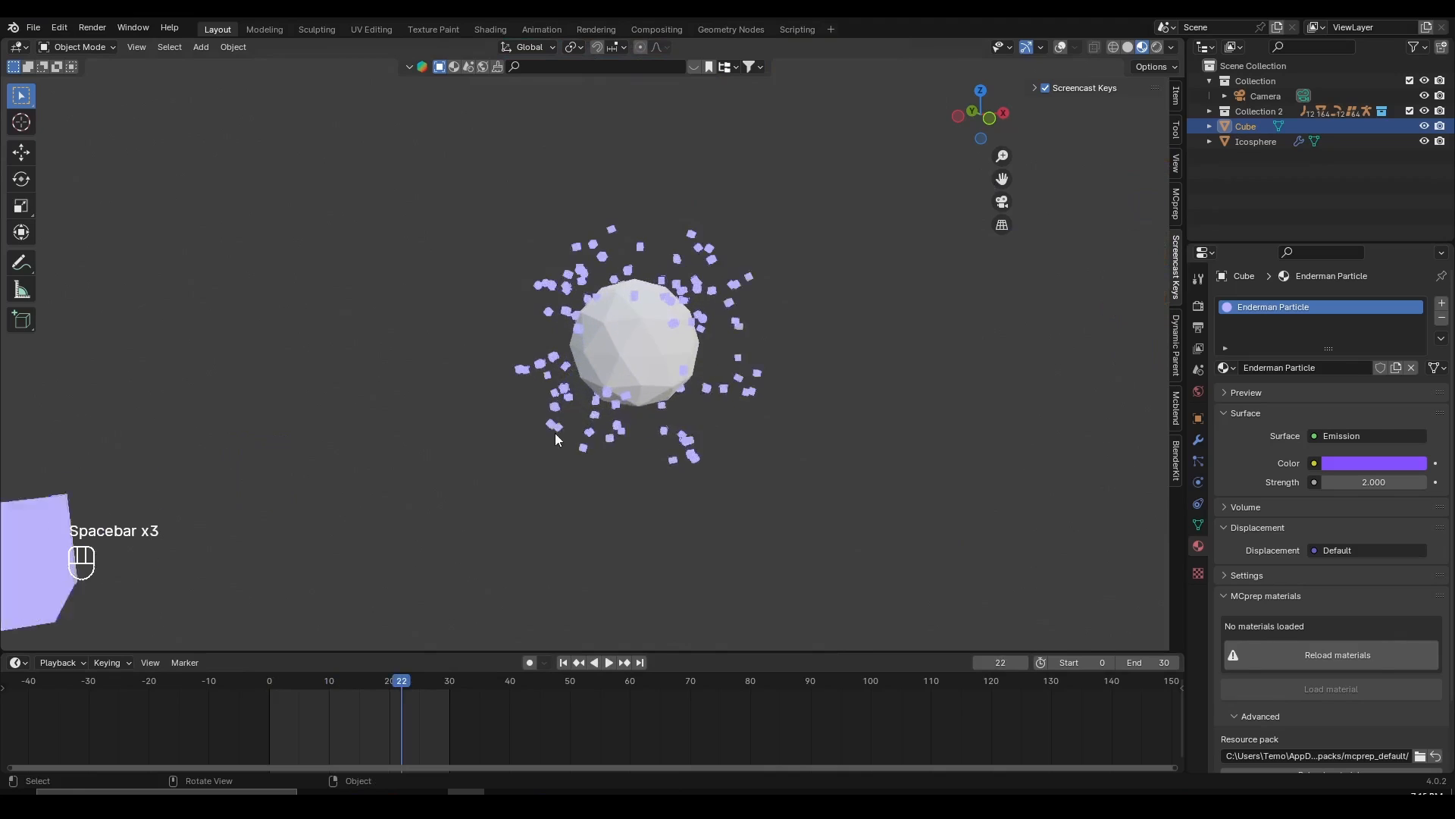
scroll(576, 447, "down", 5)
key("space")
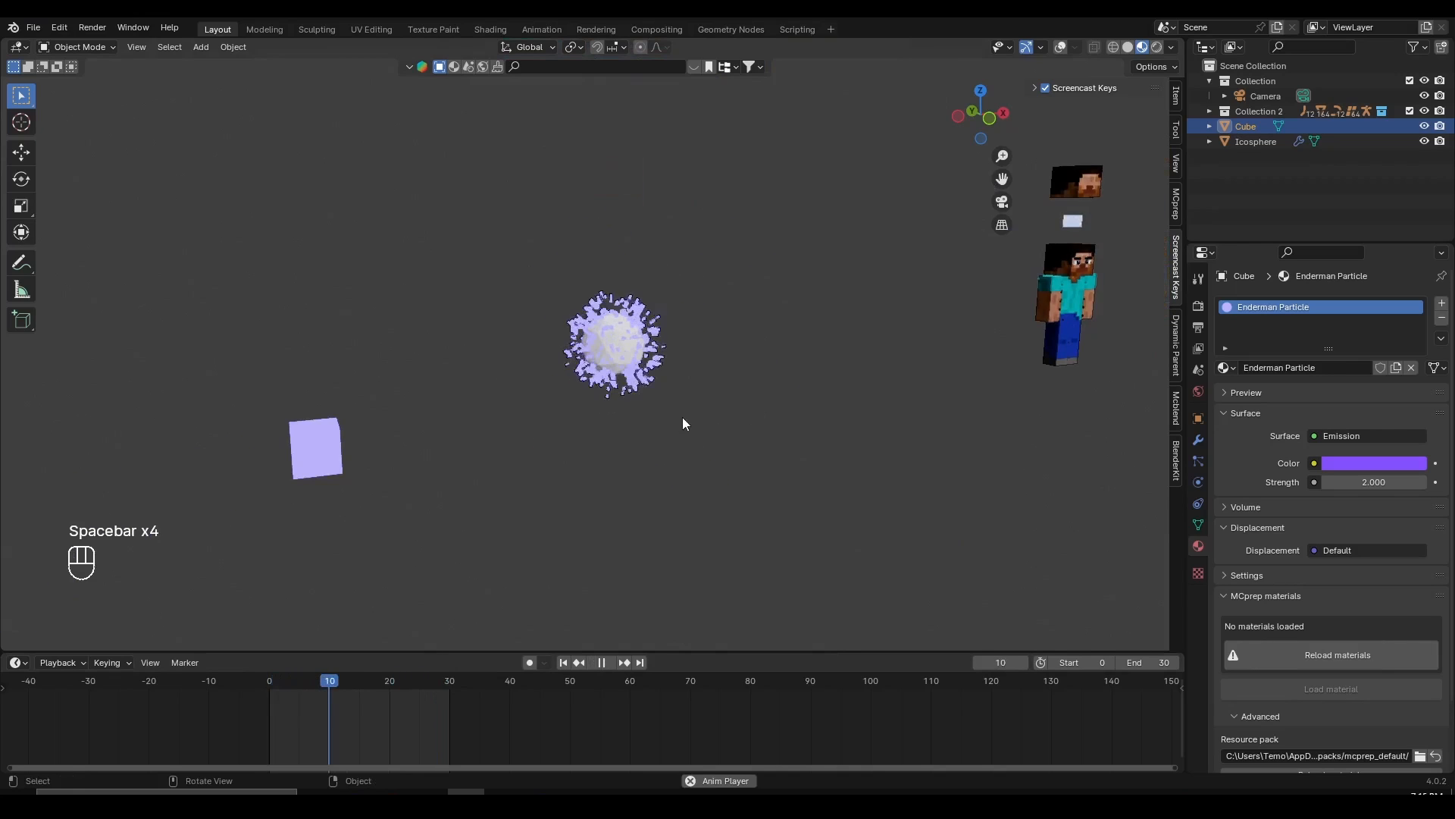
scroll(680, 417, "up", 3)
key("space")
middle_click_drag(676, 416, 539, 393, "shift")
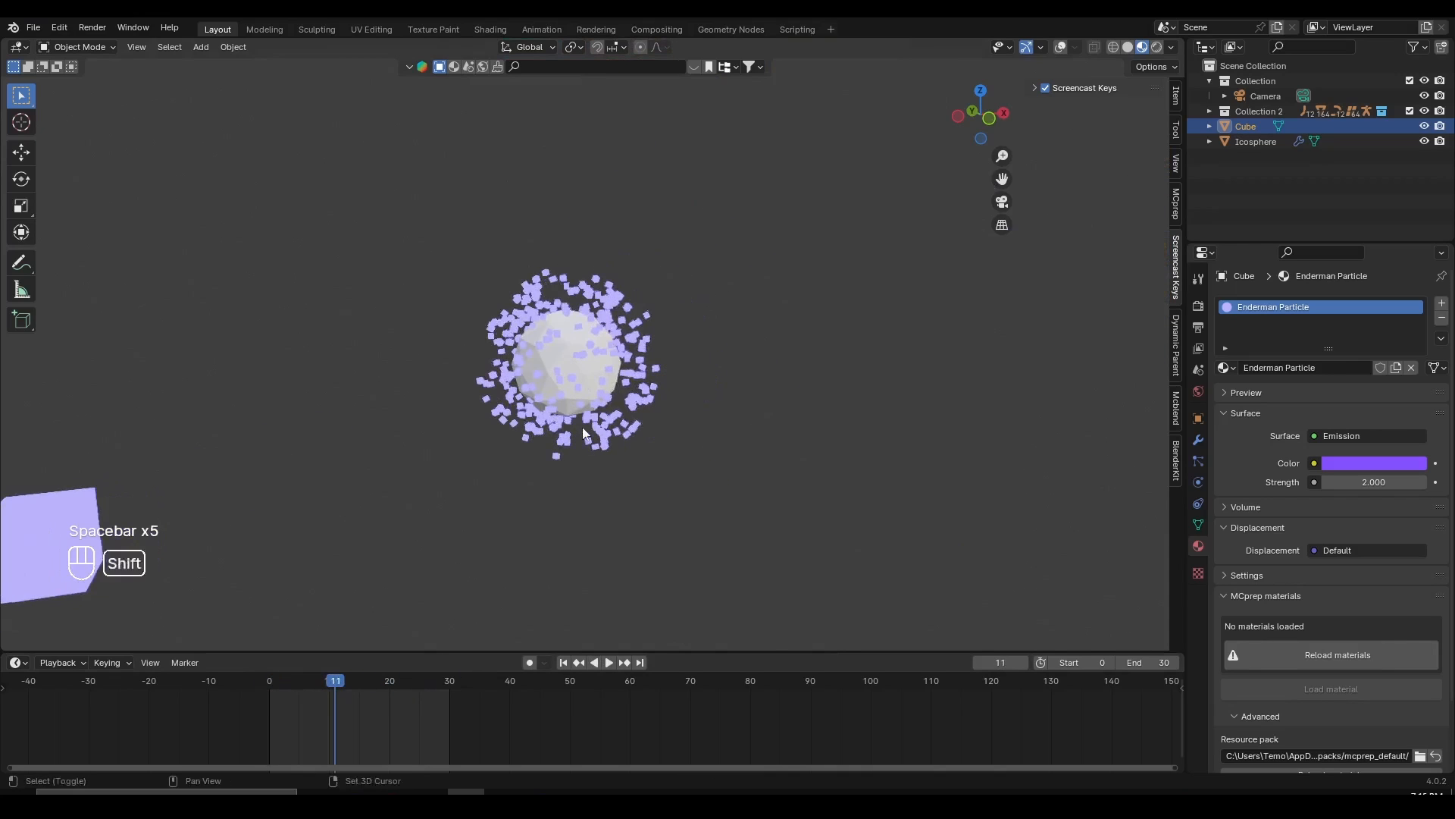
scroll(556, 388, "down", 2)
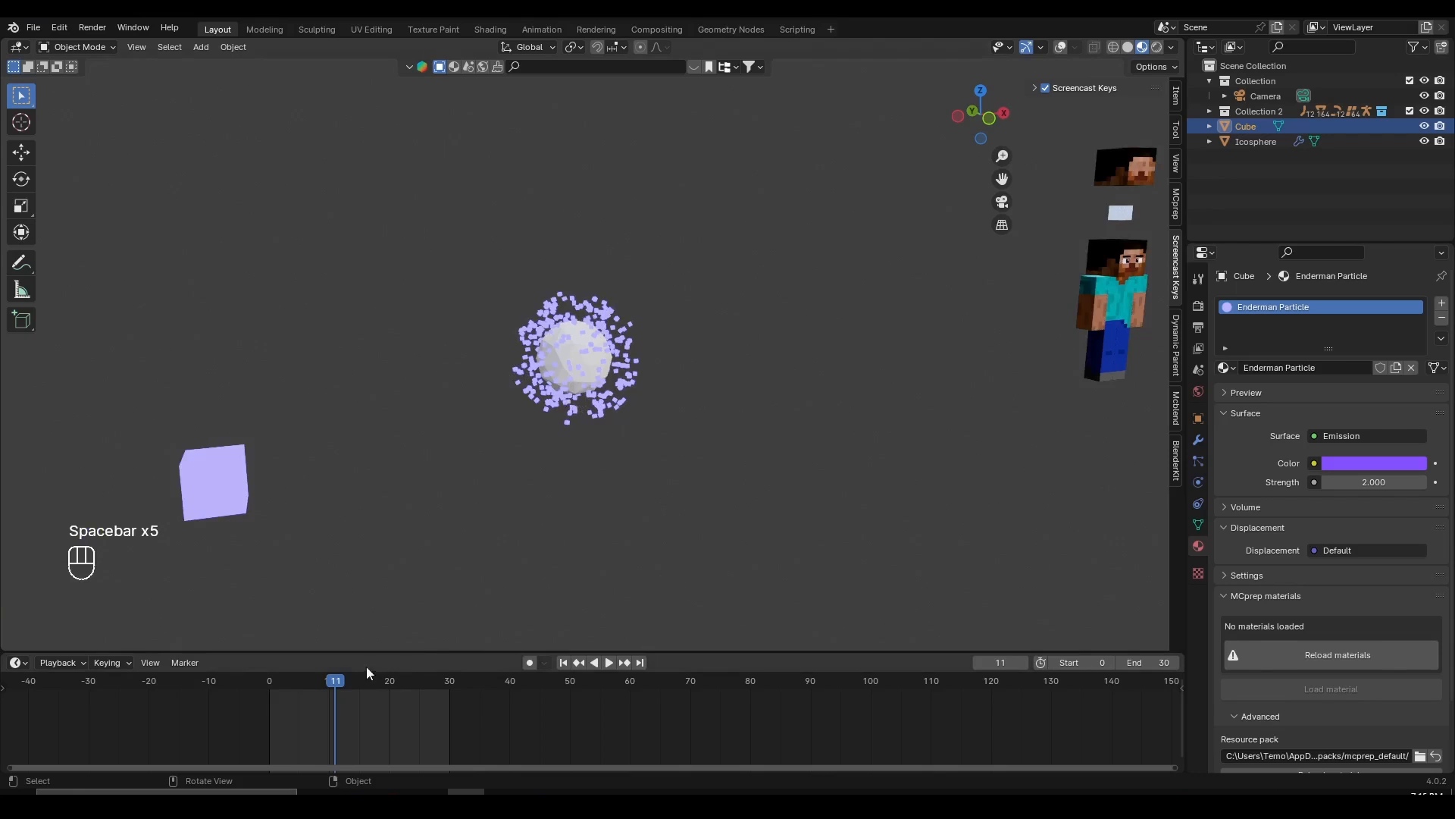
- Replay the burst from before frame 0 and pause it at frame 16 to examine the purple cubes up close
left_click_drag(366, 672, 243, 686)
scroll(530, 435, "up", 3)
key("space")
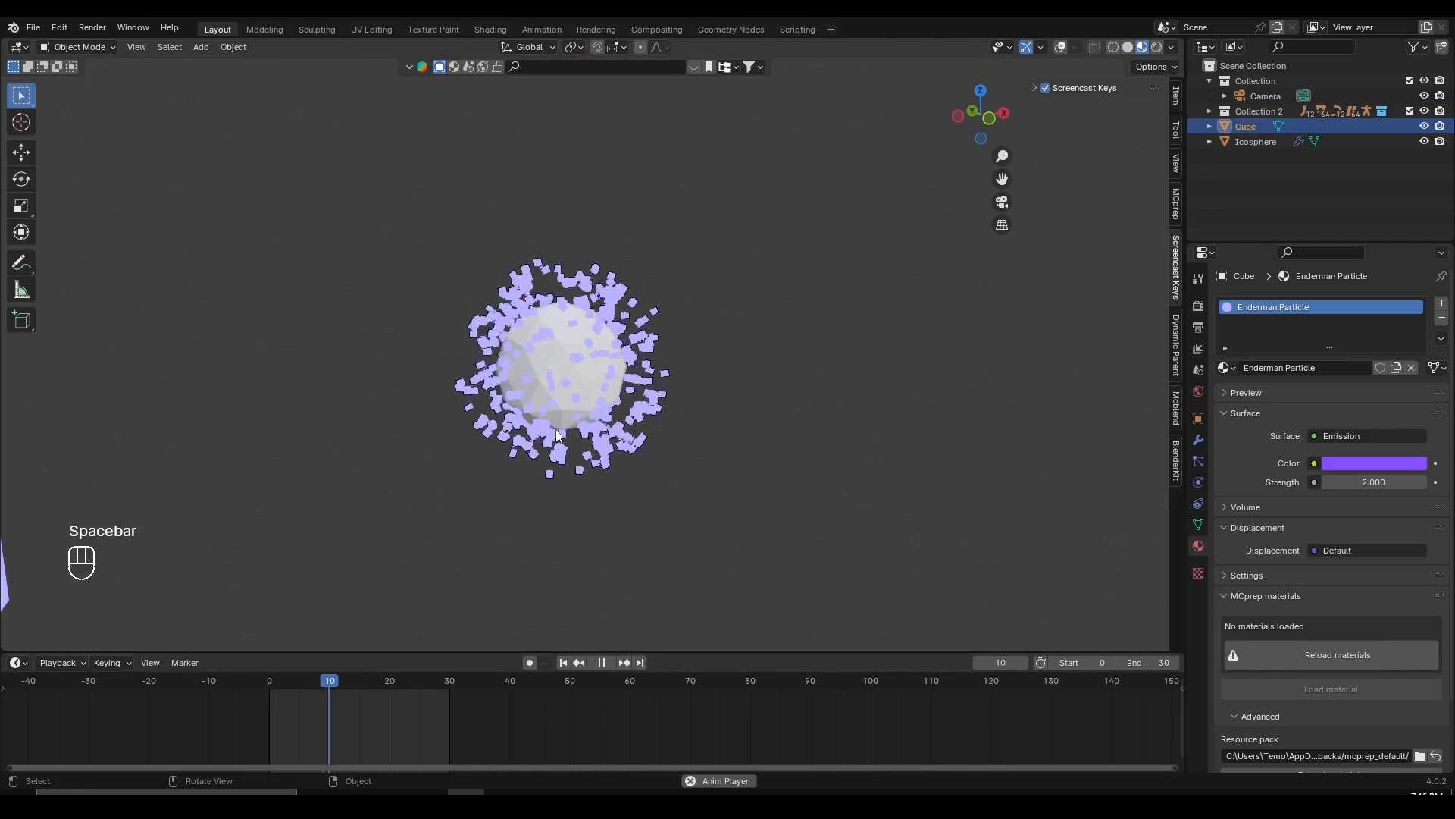
scroll(581, 379, "up", 4)
key("space")
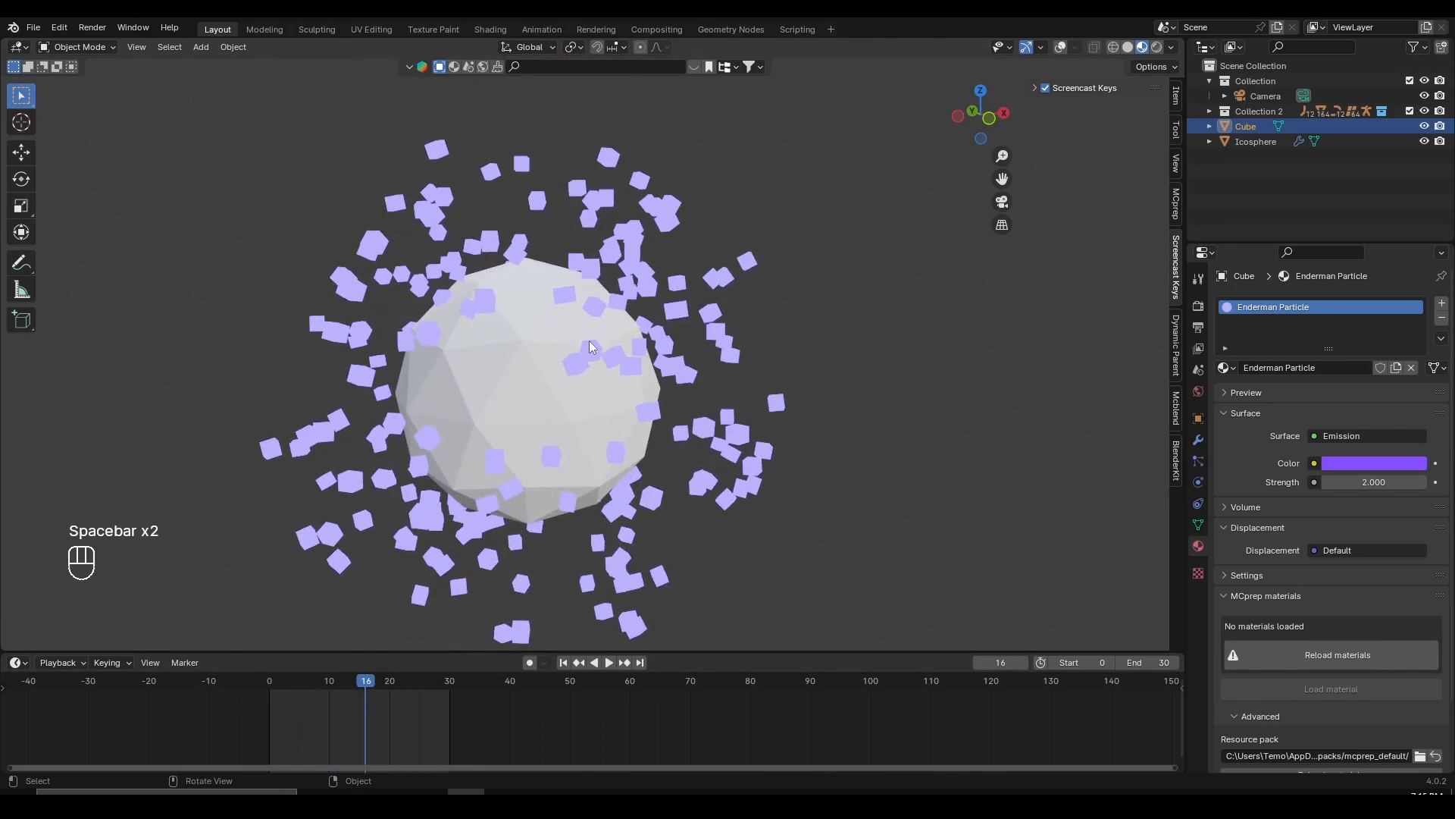
- Return to frame 0 with the viewport overlays shown again and save the file
left_click(268, 677)
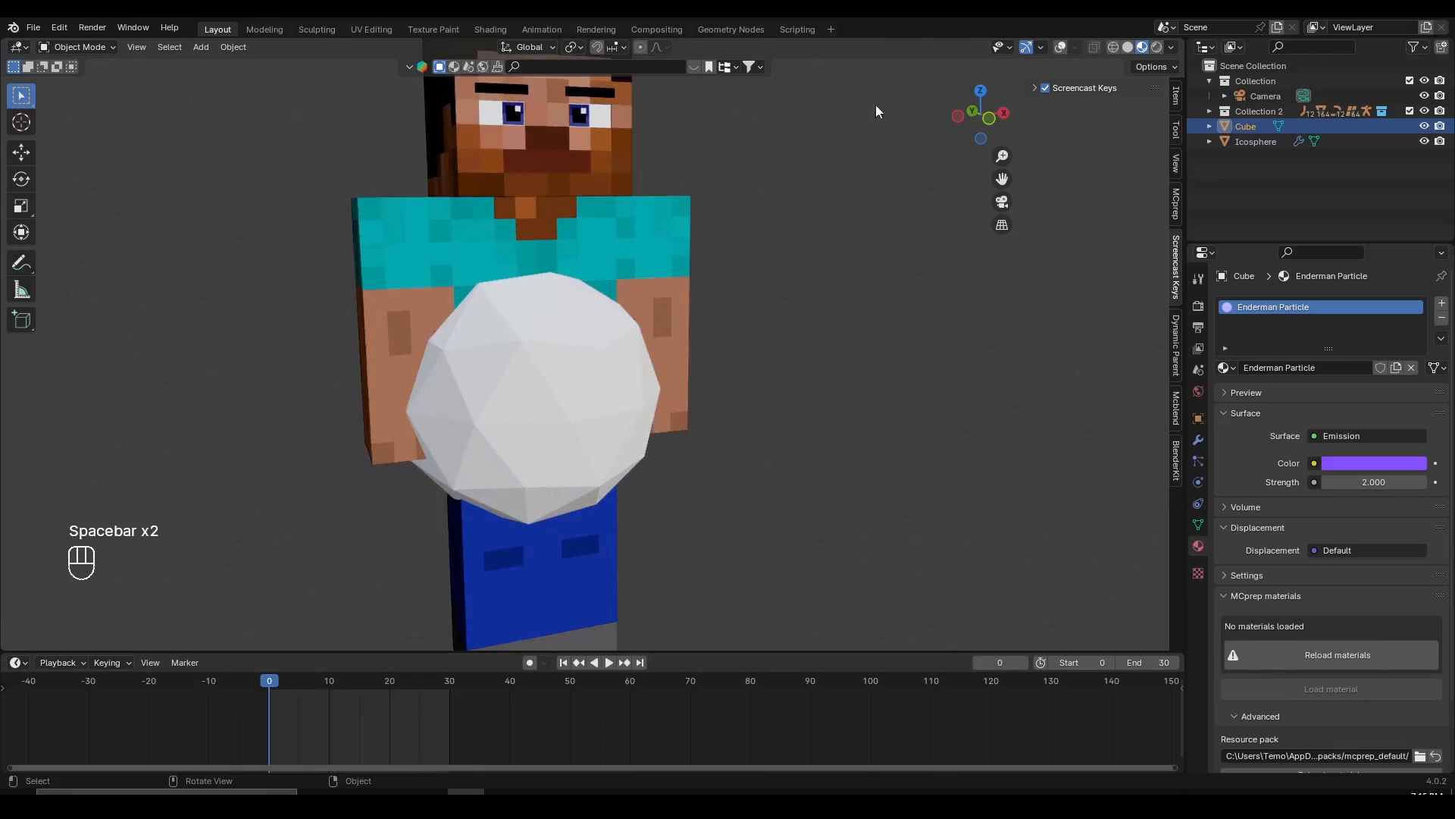
left_click(1060, 47)
scroll(643, 424, "down", 6)
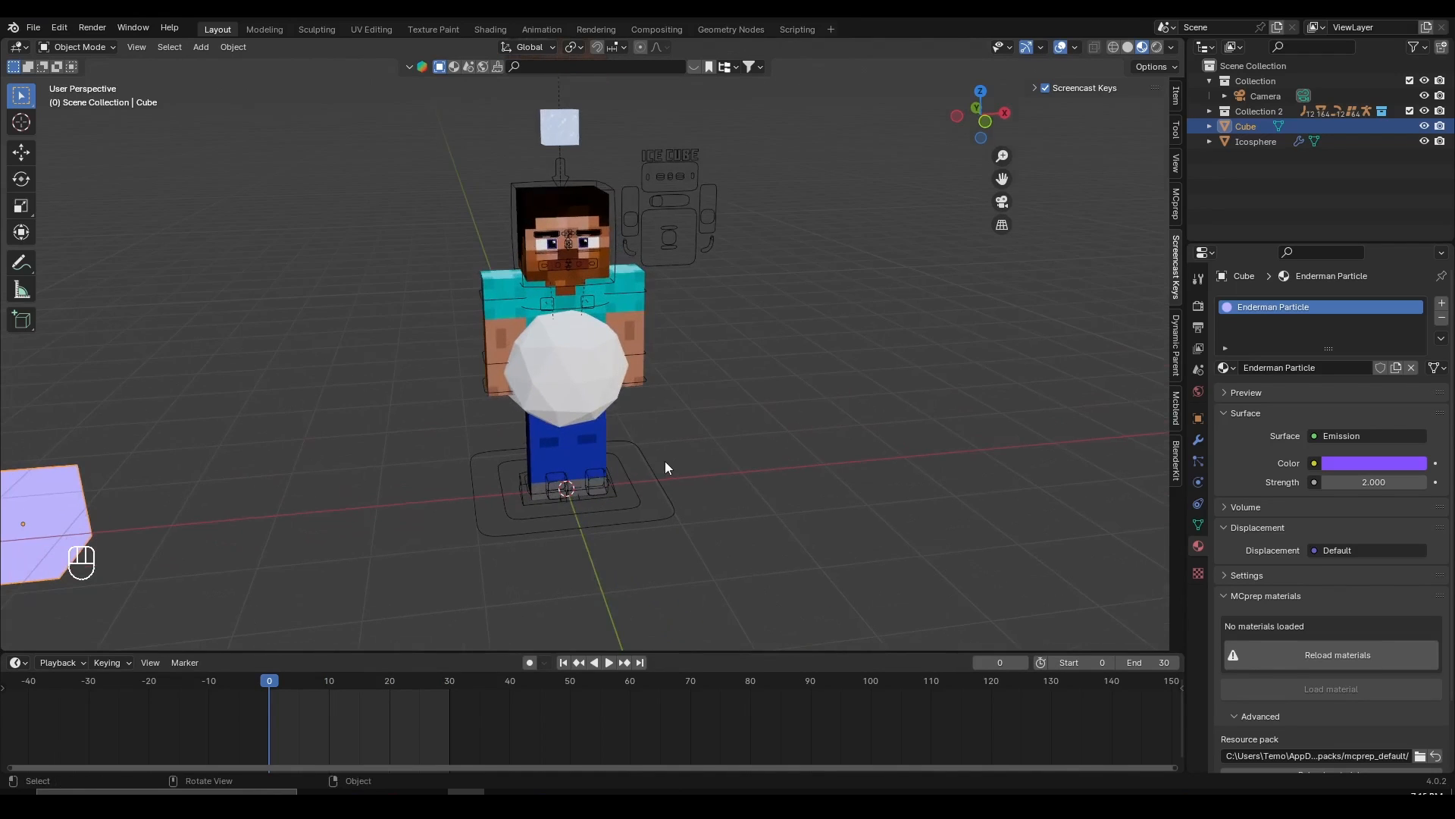
key("ctrl+s")
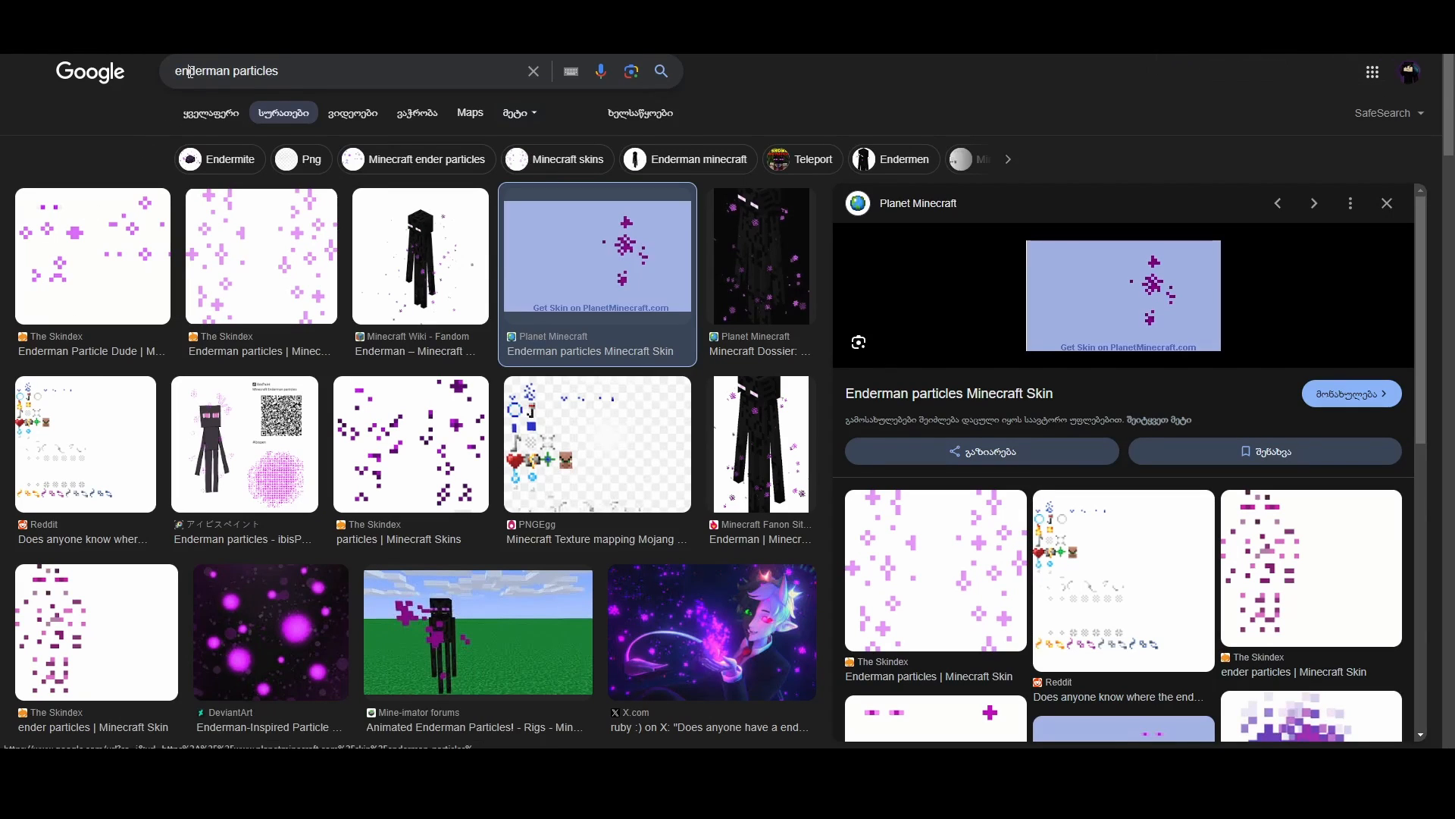
- Switch to the browser's Google Images results for "enderman particles" and open the save options for the Planet Minecraft image
triple_click(266, 72)
left_click(295, 71)
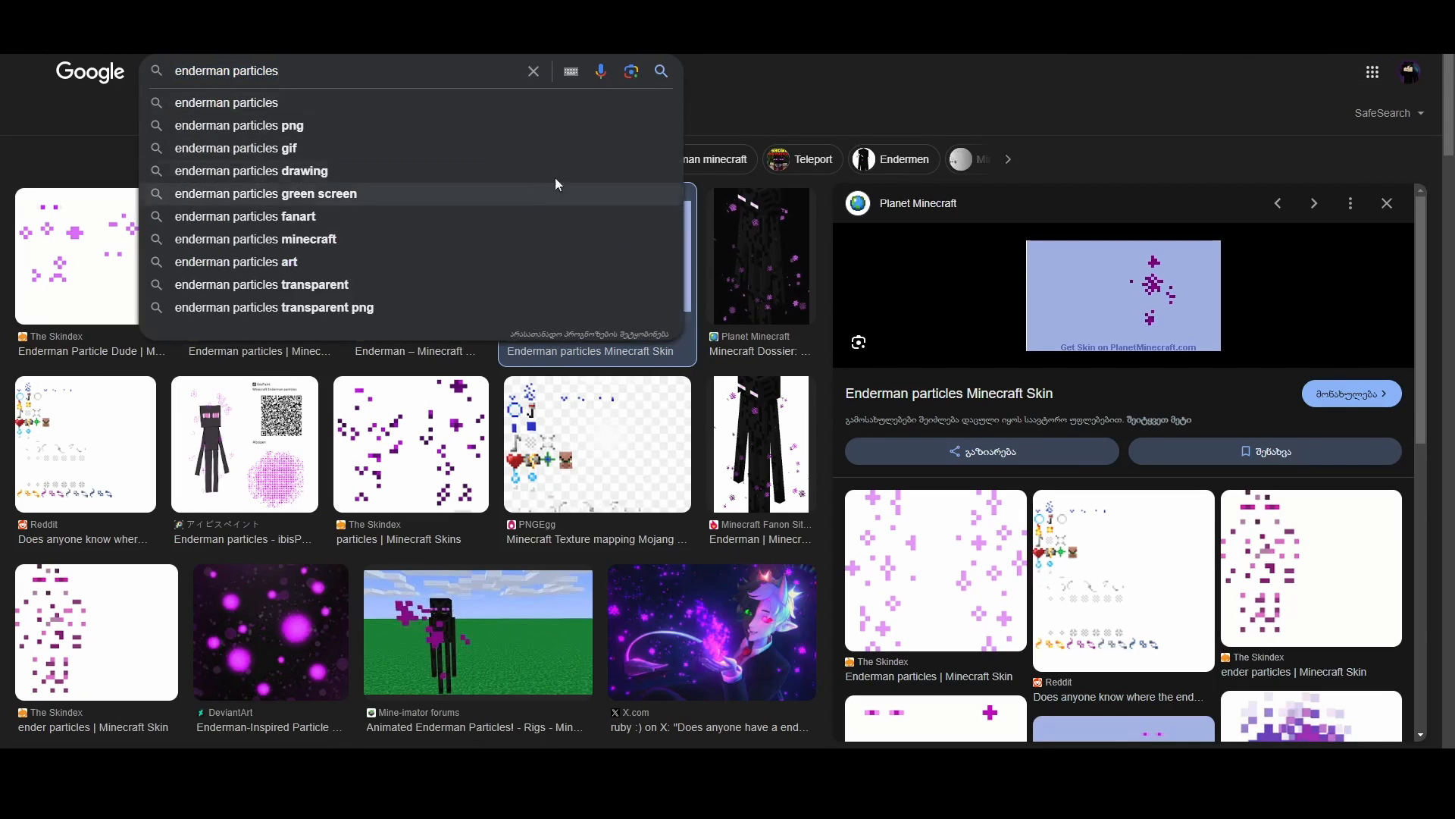
left_click(749, 80)
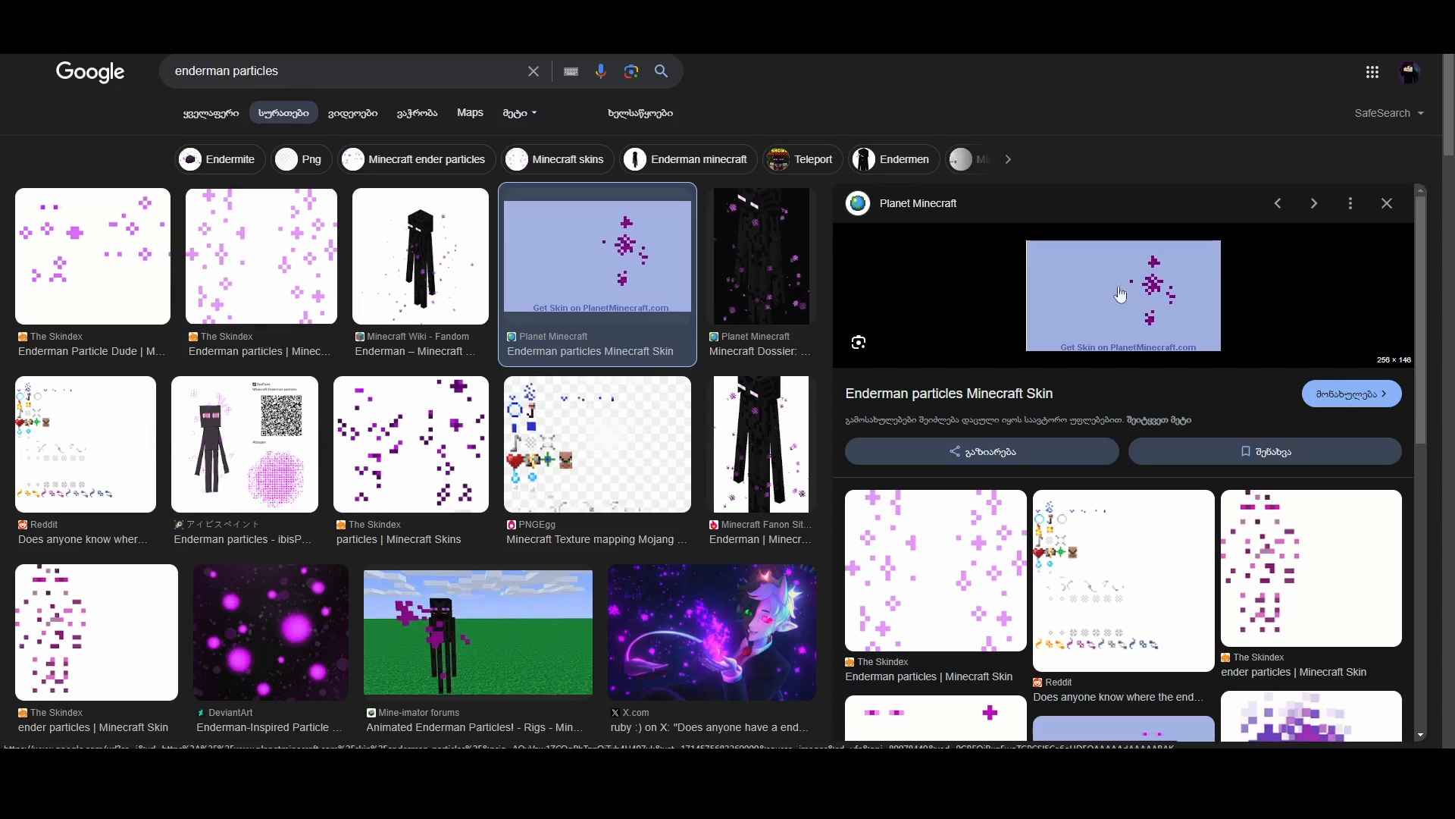
right_click(1069, 277)
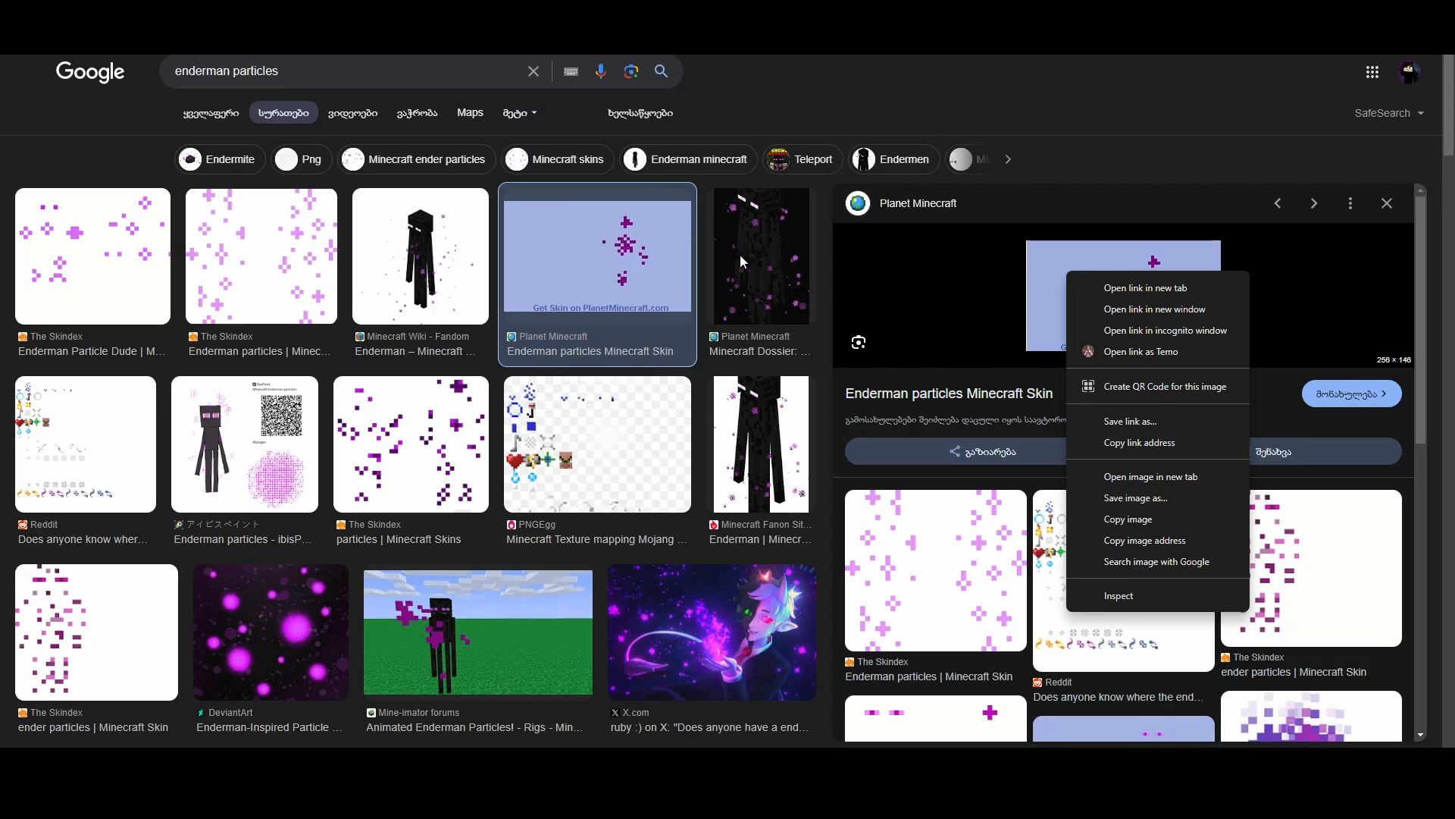
scroll(930, 311, "down", 1)
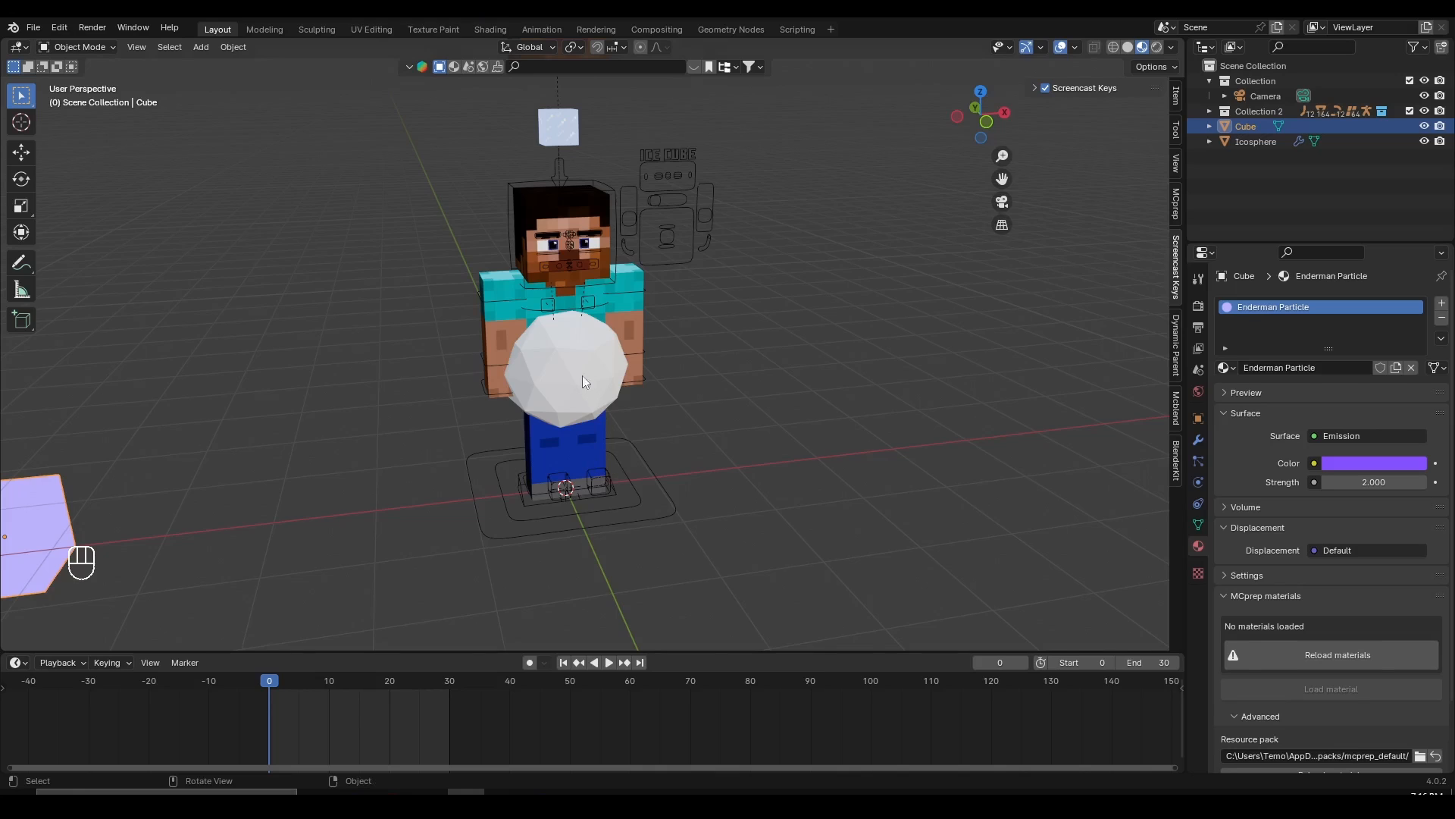
- Exclude Collection 2 from the view layer and hide the ico sphere in the viewport
scroll(582, 376, "down", 4)
scroll(718, 496, "up", 2)
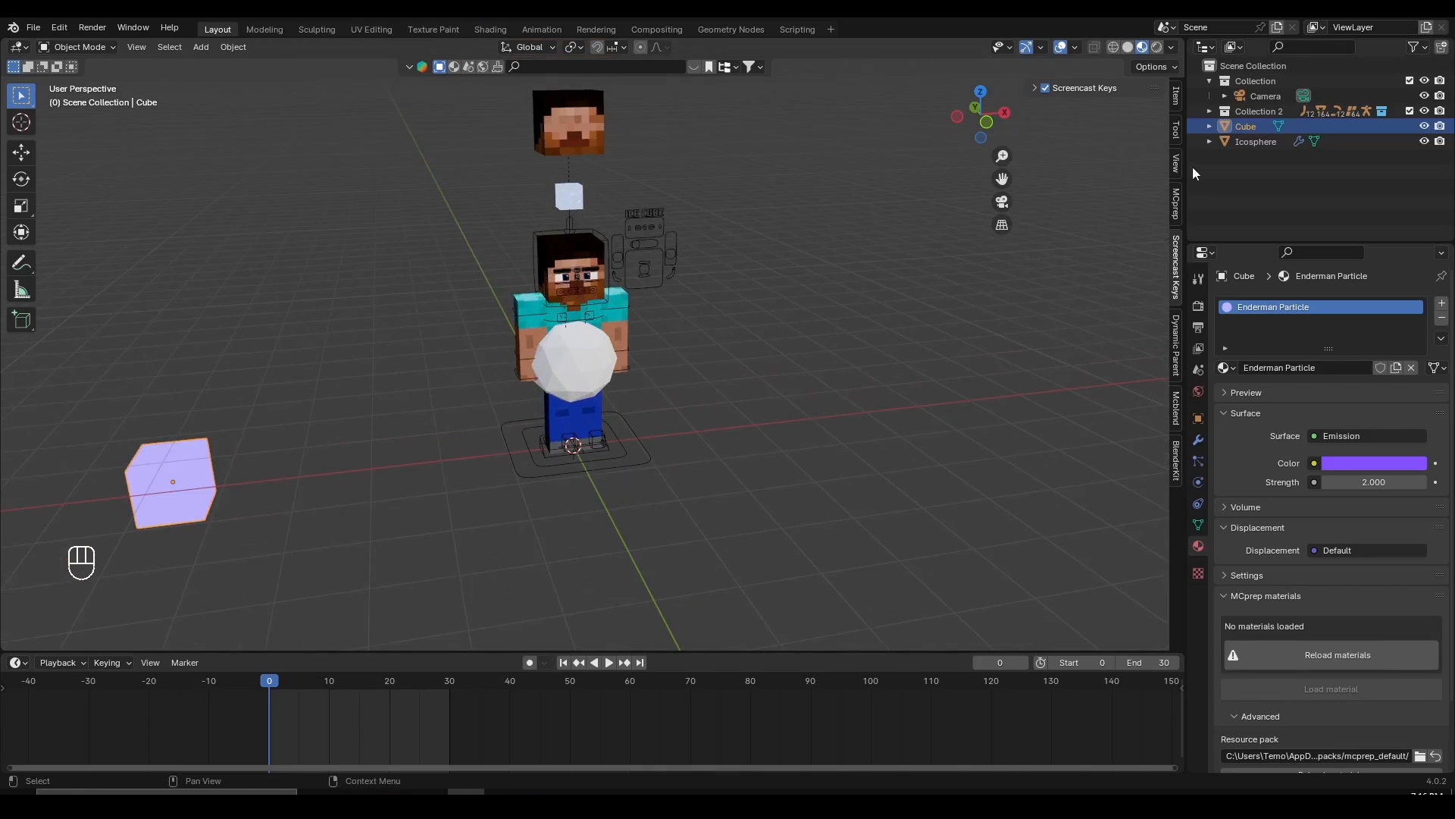
left_click(1410, 111)
left_click(591, 357)
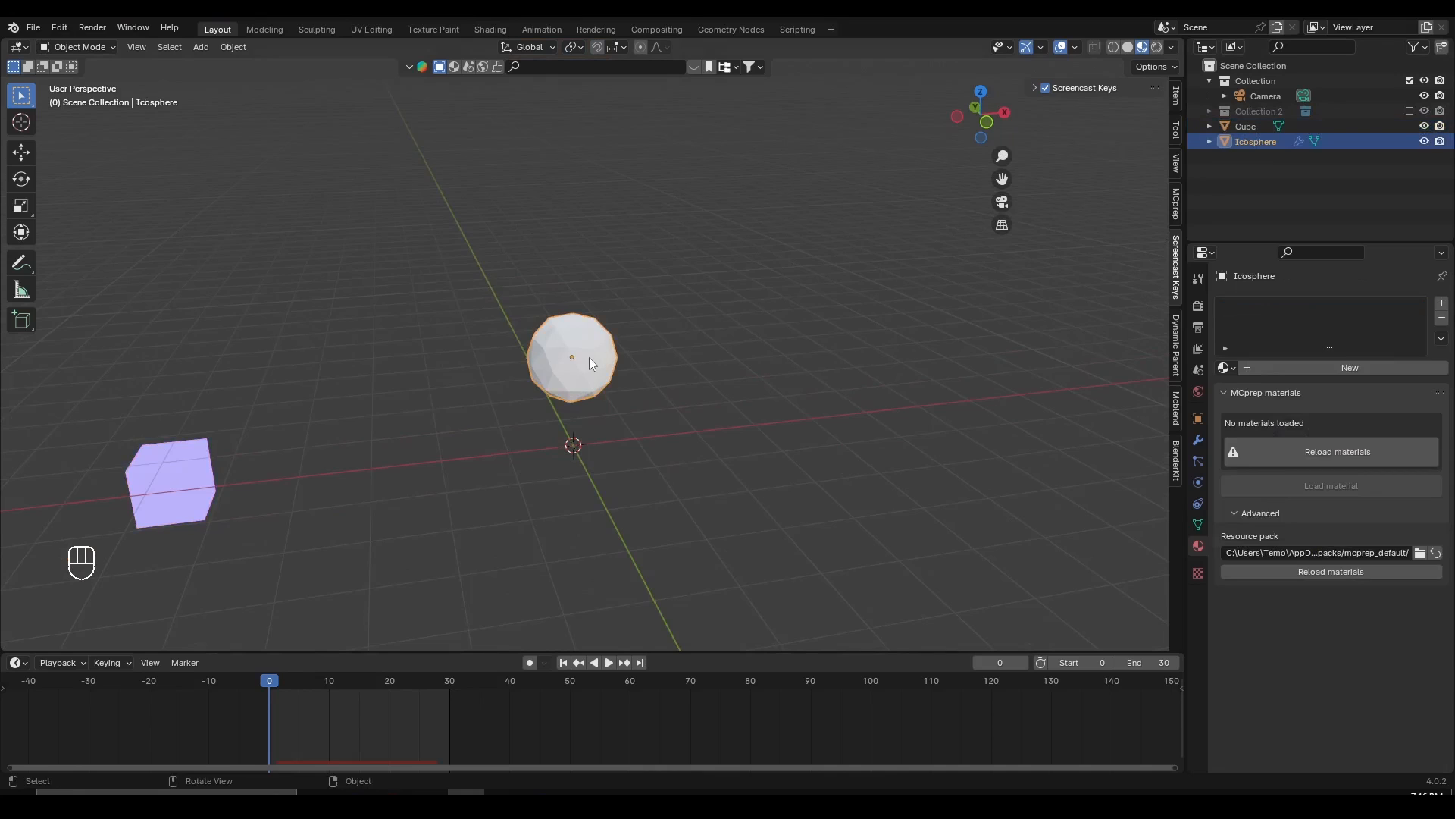
scroll(589, 357, "up", 3)
key("h")
- Add Enderman Particles.jpg as a reference image while in the perspective view
middle_click_drag(596, 365, 802, 357)
scroll(619, 475, "down", 3)
scroll(660, 405, "up", 2)
scroll(802, 356, "up", 4)
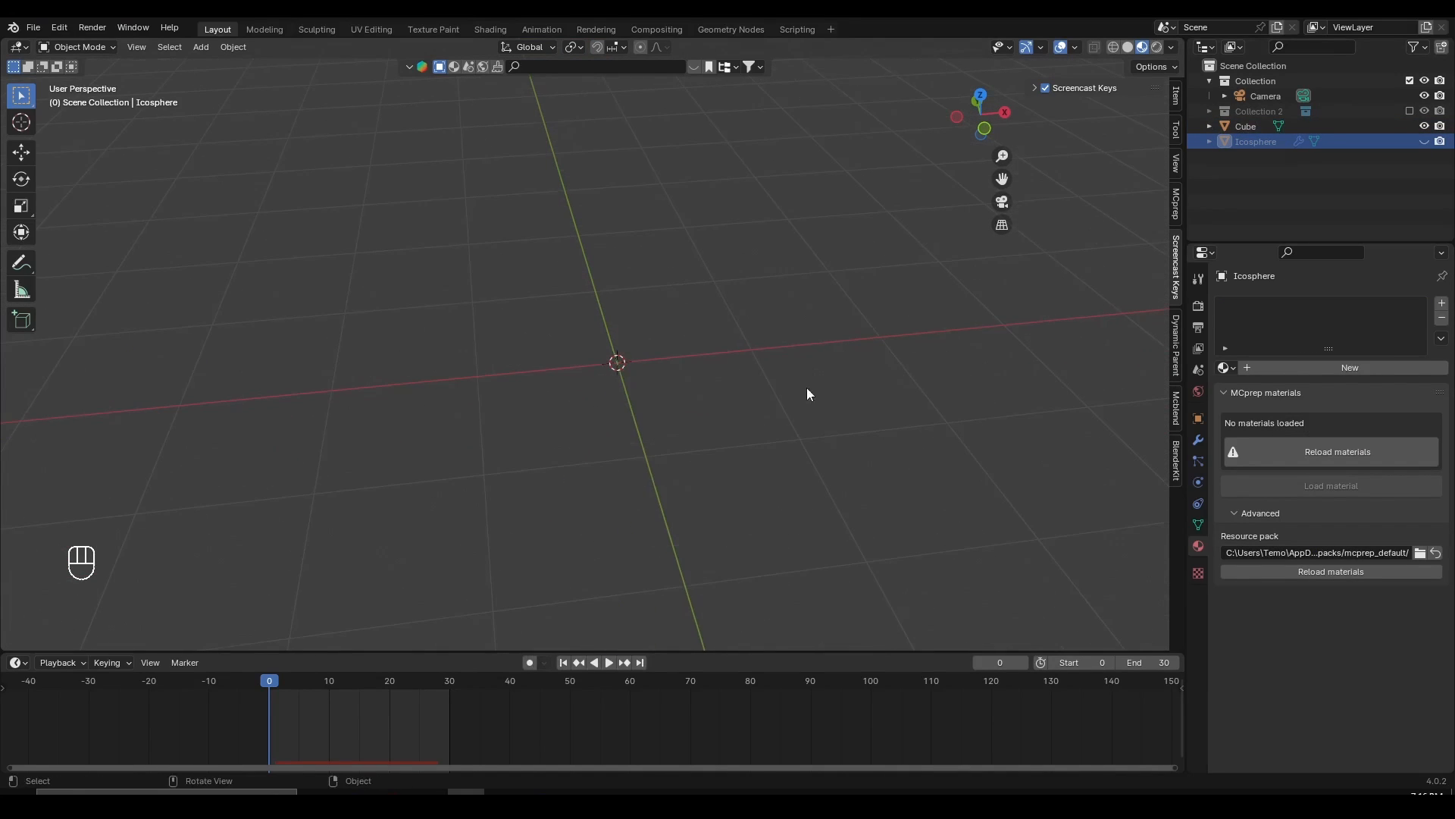
key("shift+a")
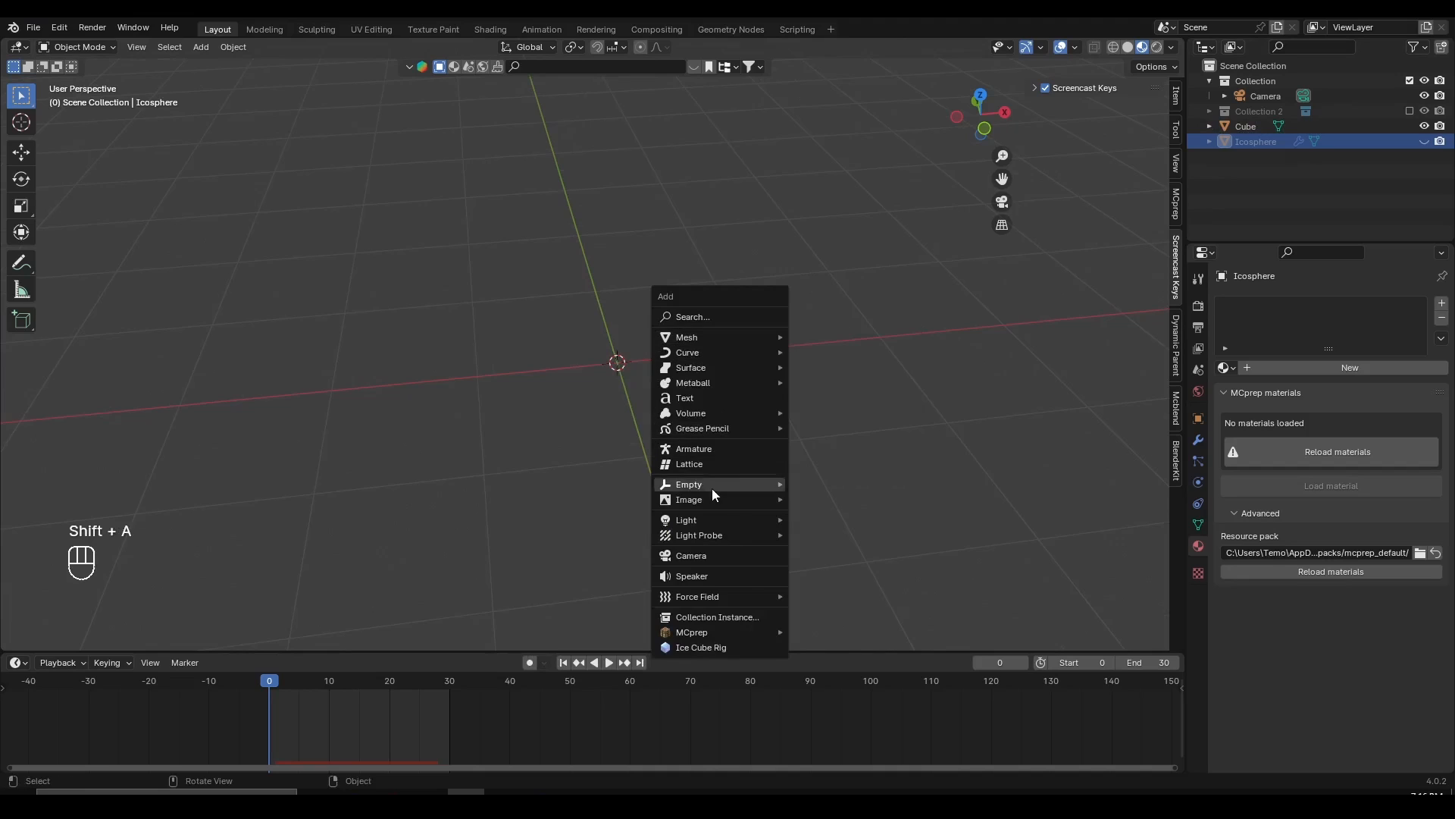
mouse_move(727, 500)
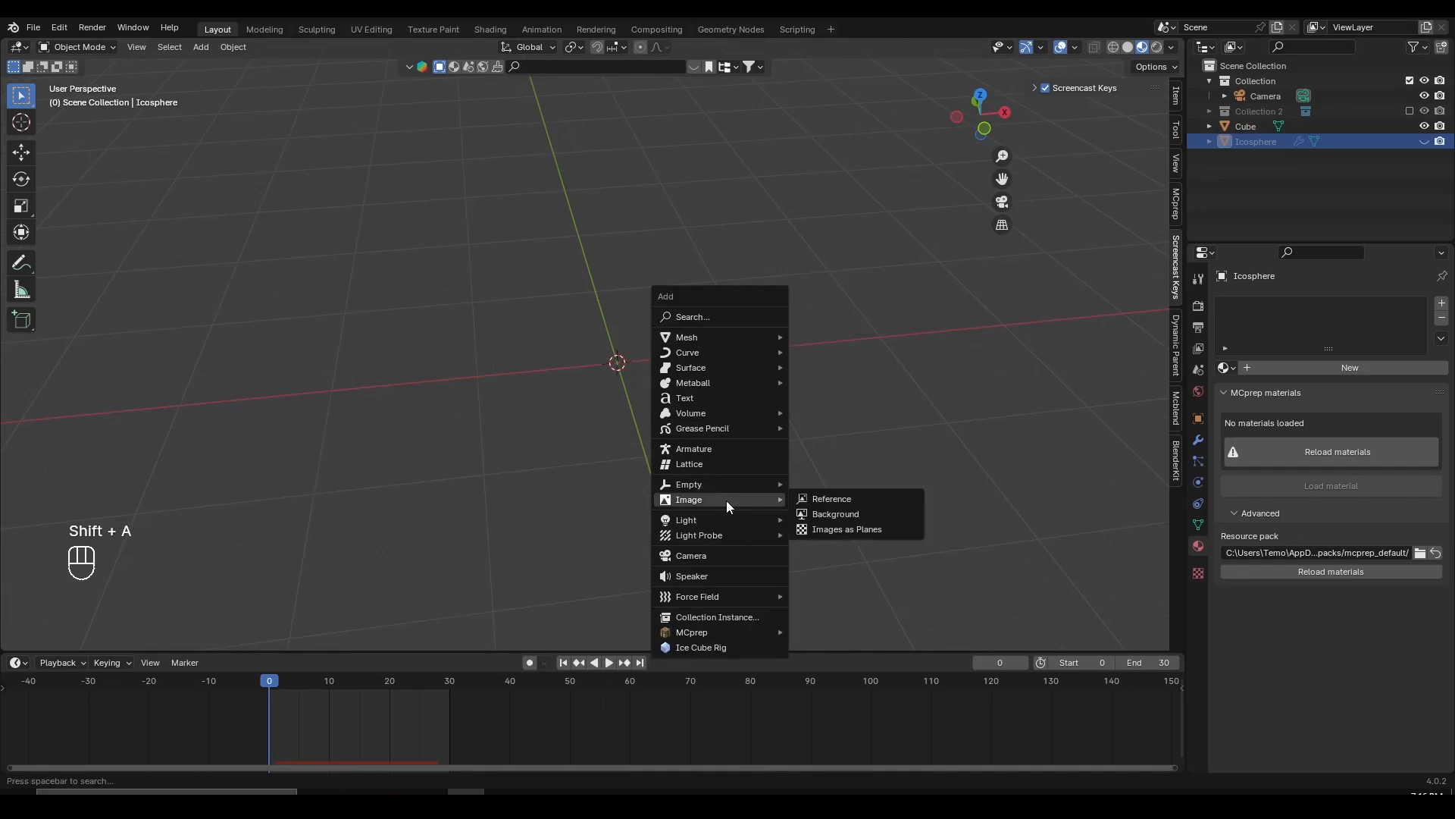
left_click(846, 502)
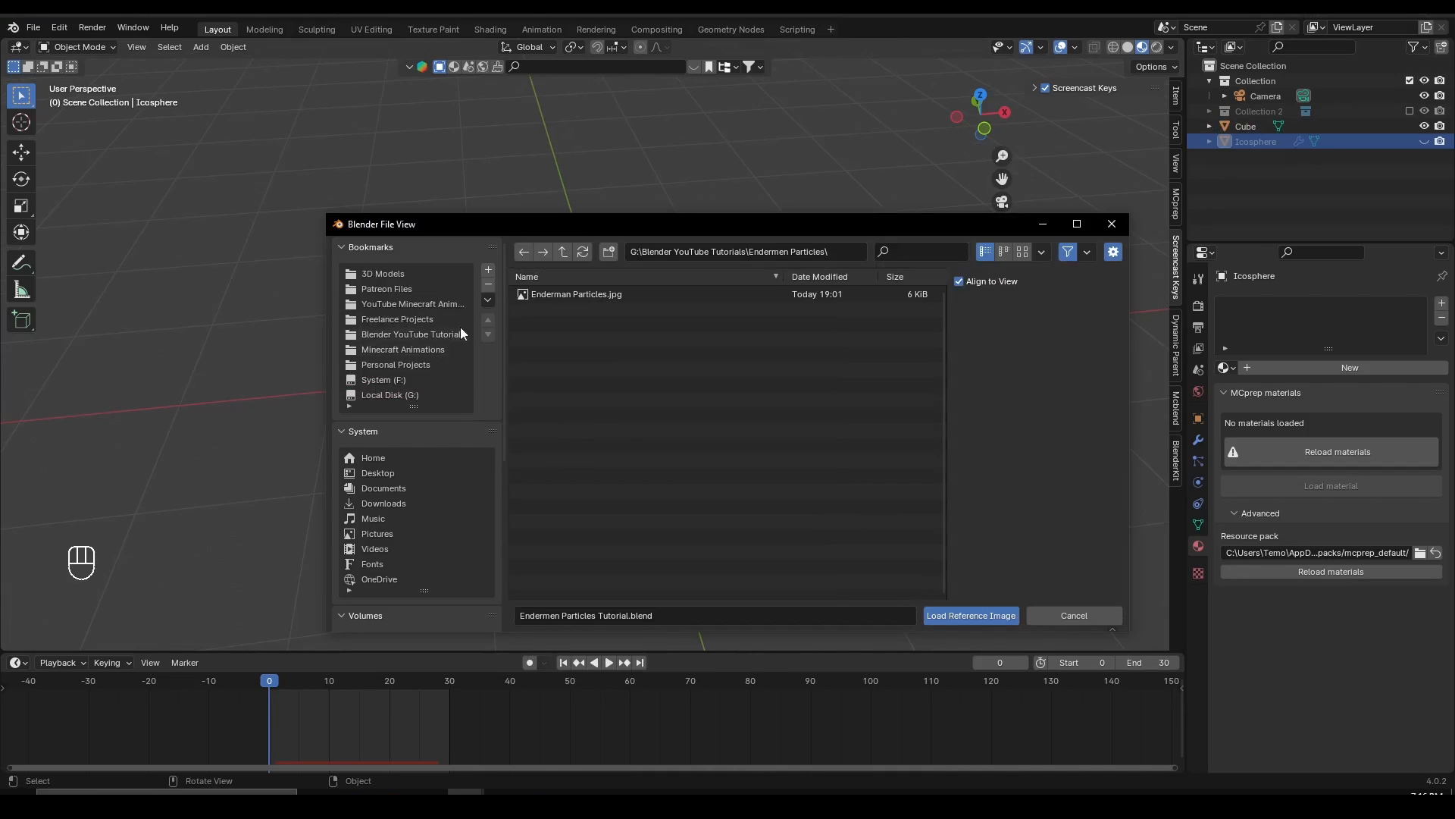
double_click(562, 299)
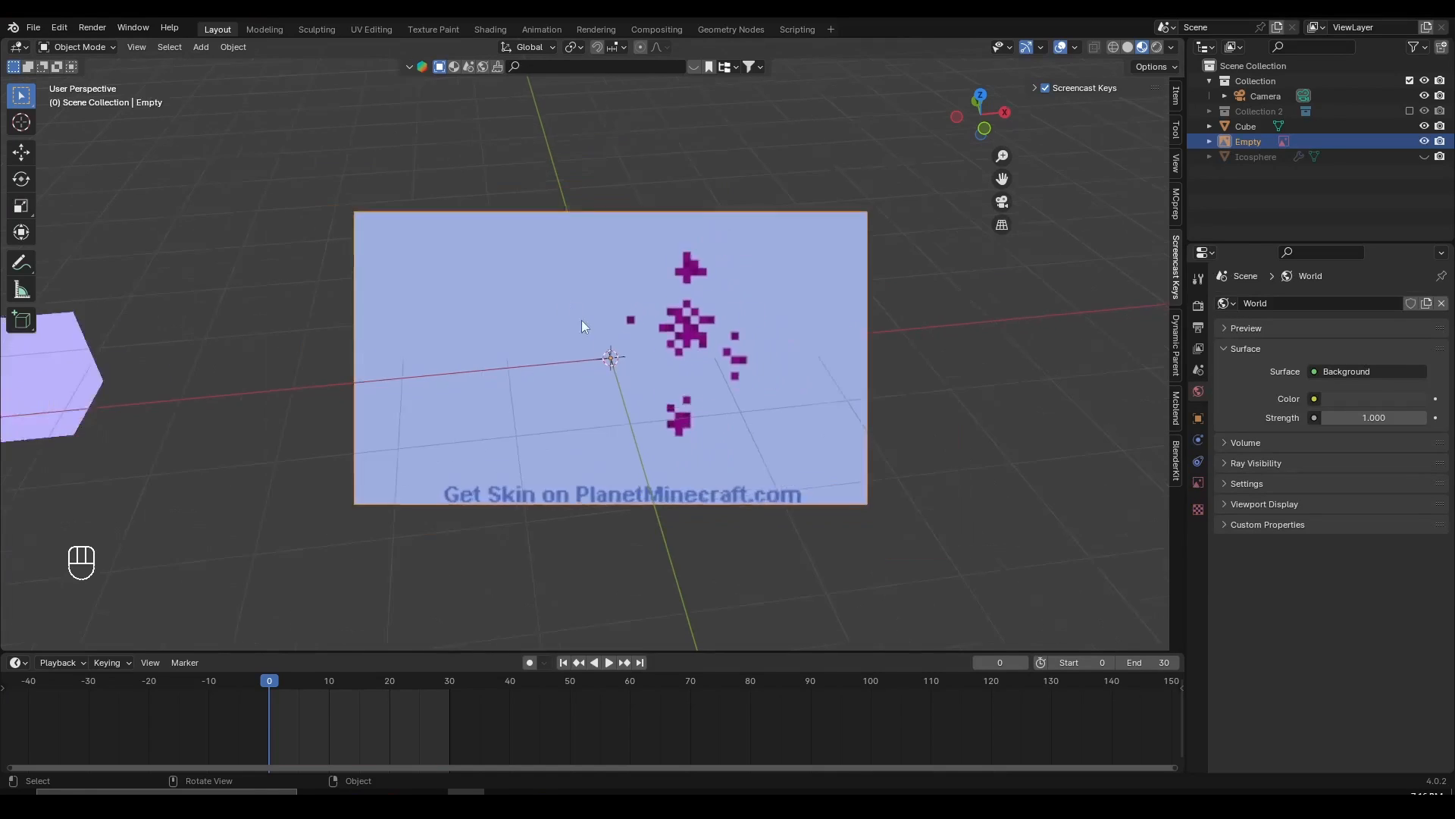
- Try clearing the reference image's rotation and moving it, then undo the rotation change
middle_click_drag(664, 416, 471, 454)
key("alt+r")
key("g")
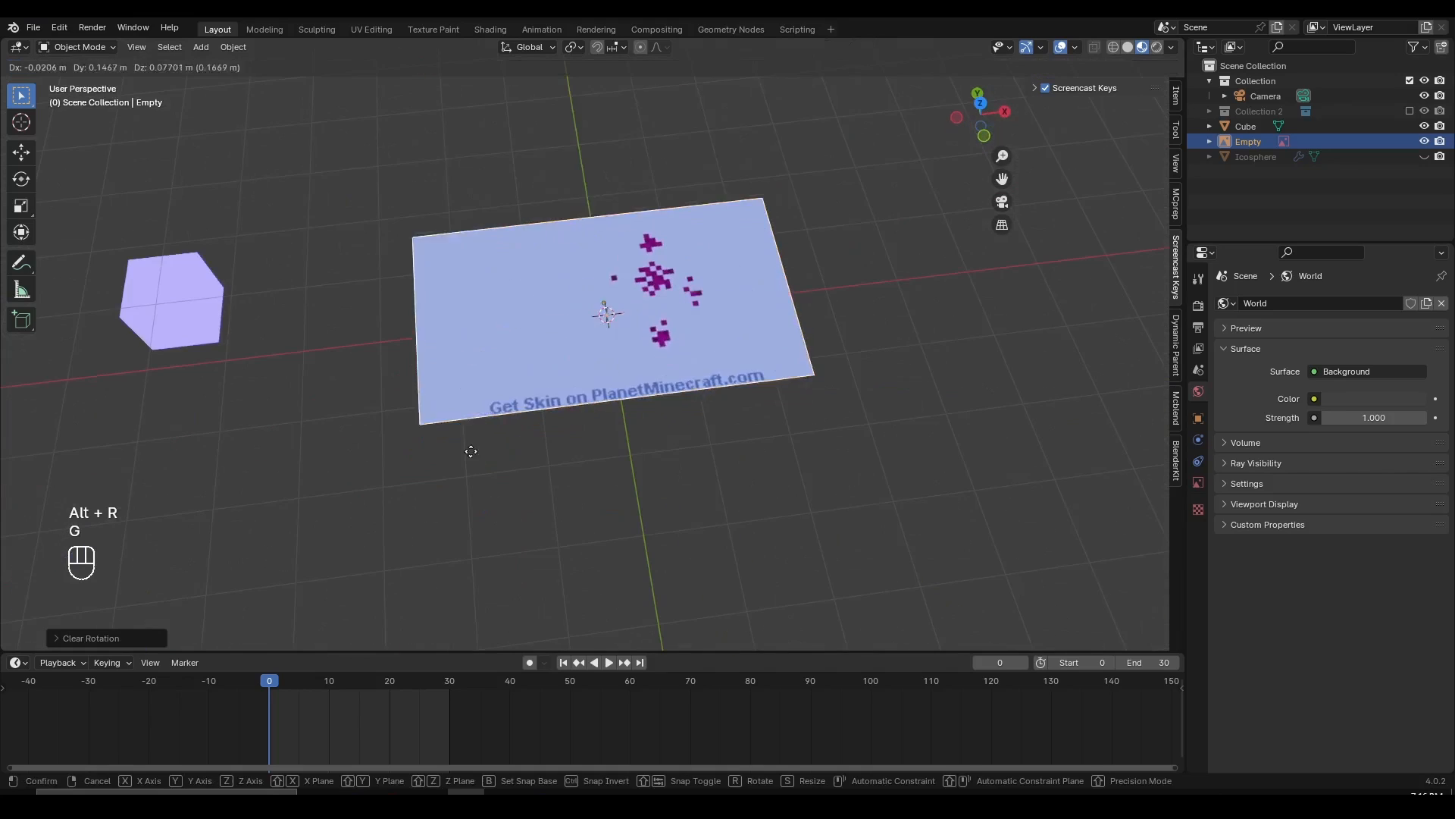
right_click(517, 370)
middle_click_drag(526, 367, 652, 279)
key("ctrl+z")
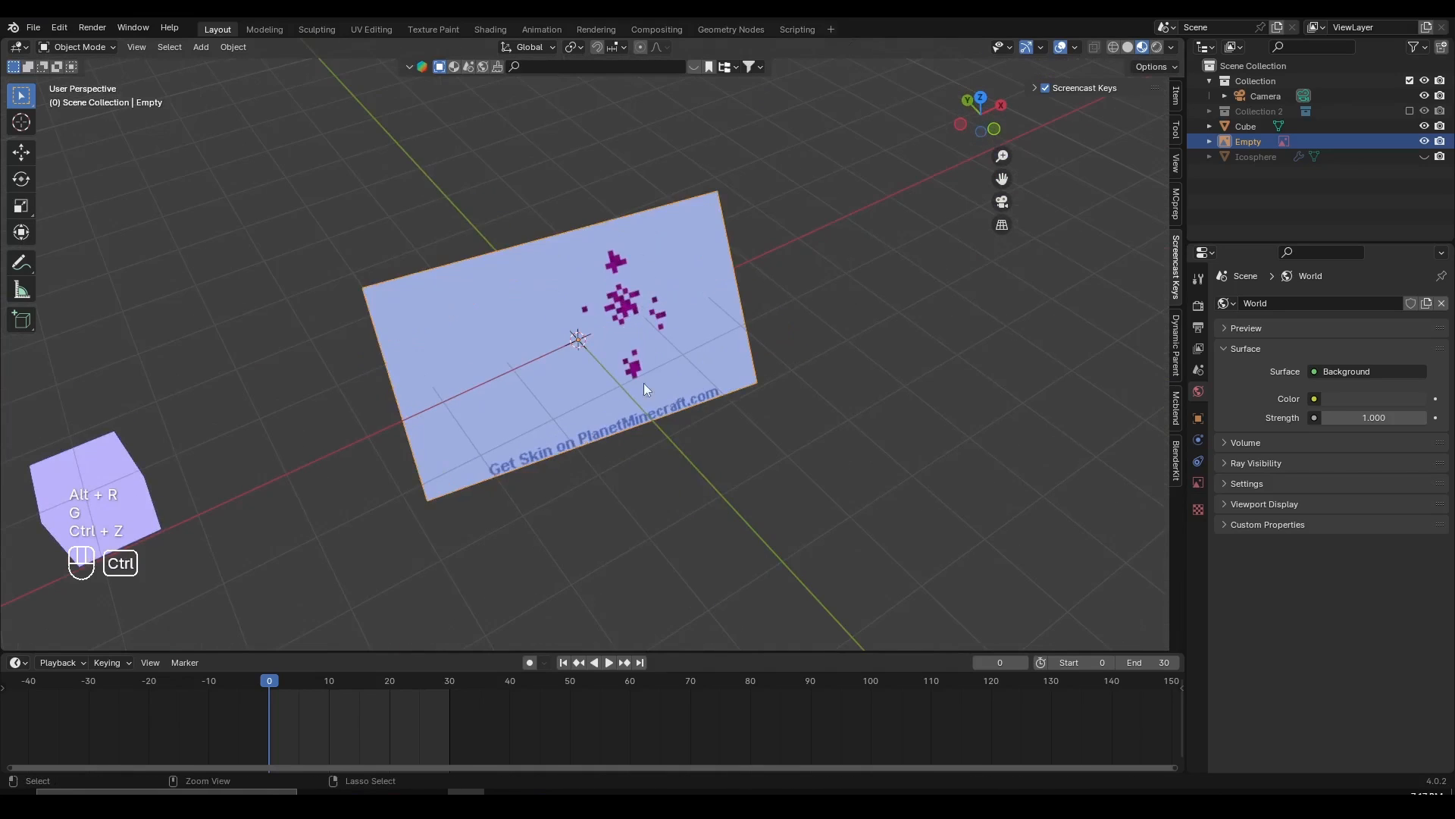
- Delete the tilted reference image from the scene
middle_click_drag(644, 384, 662, 368)
key("x")
left_click(662, 368)
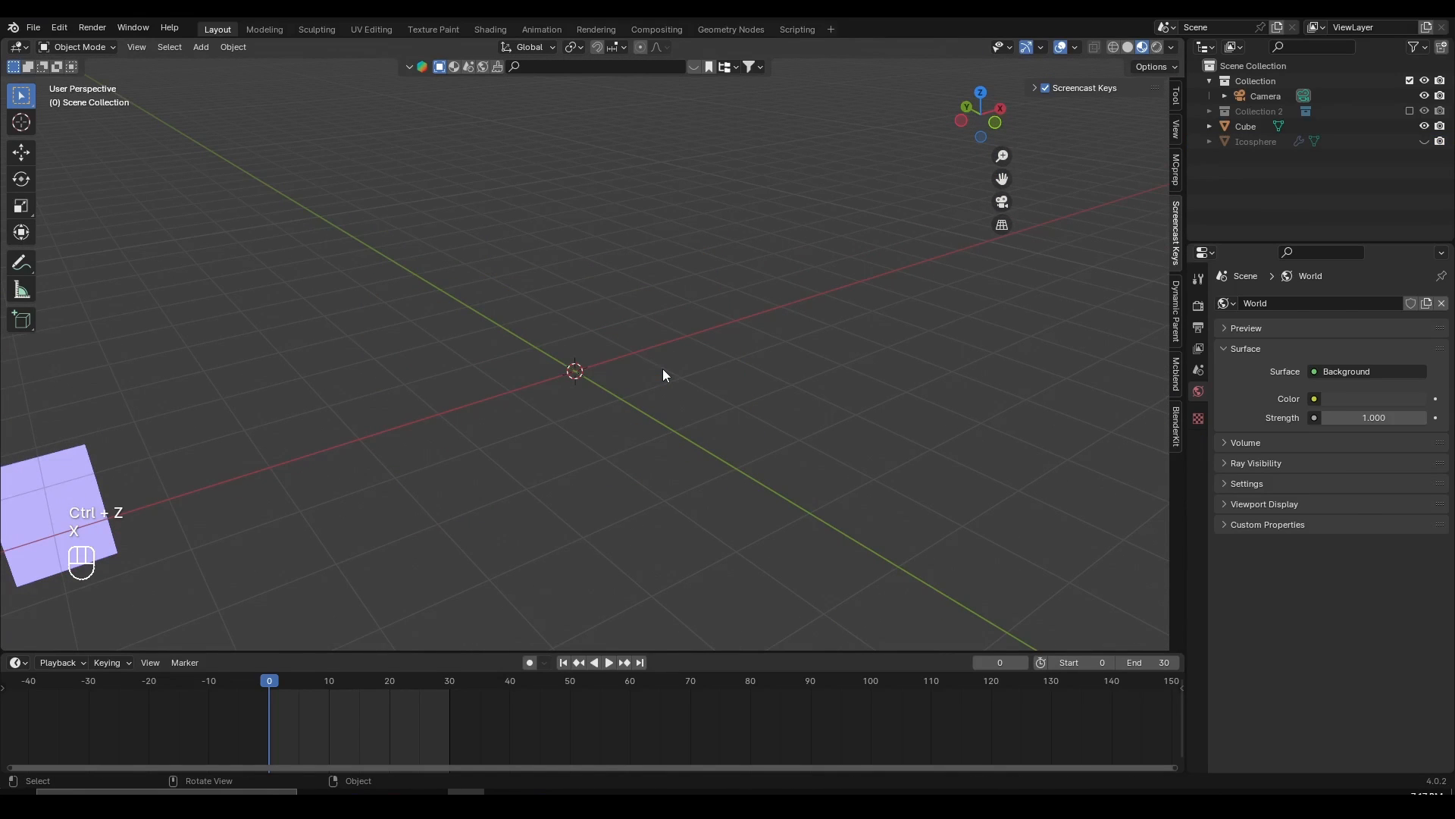
- Add Enderman Particles.jpg as a reference image aligned to the top orthographic view
key("KP_7")
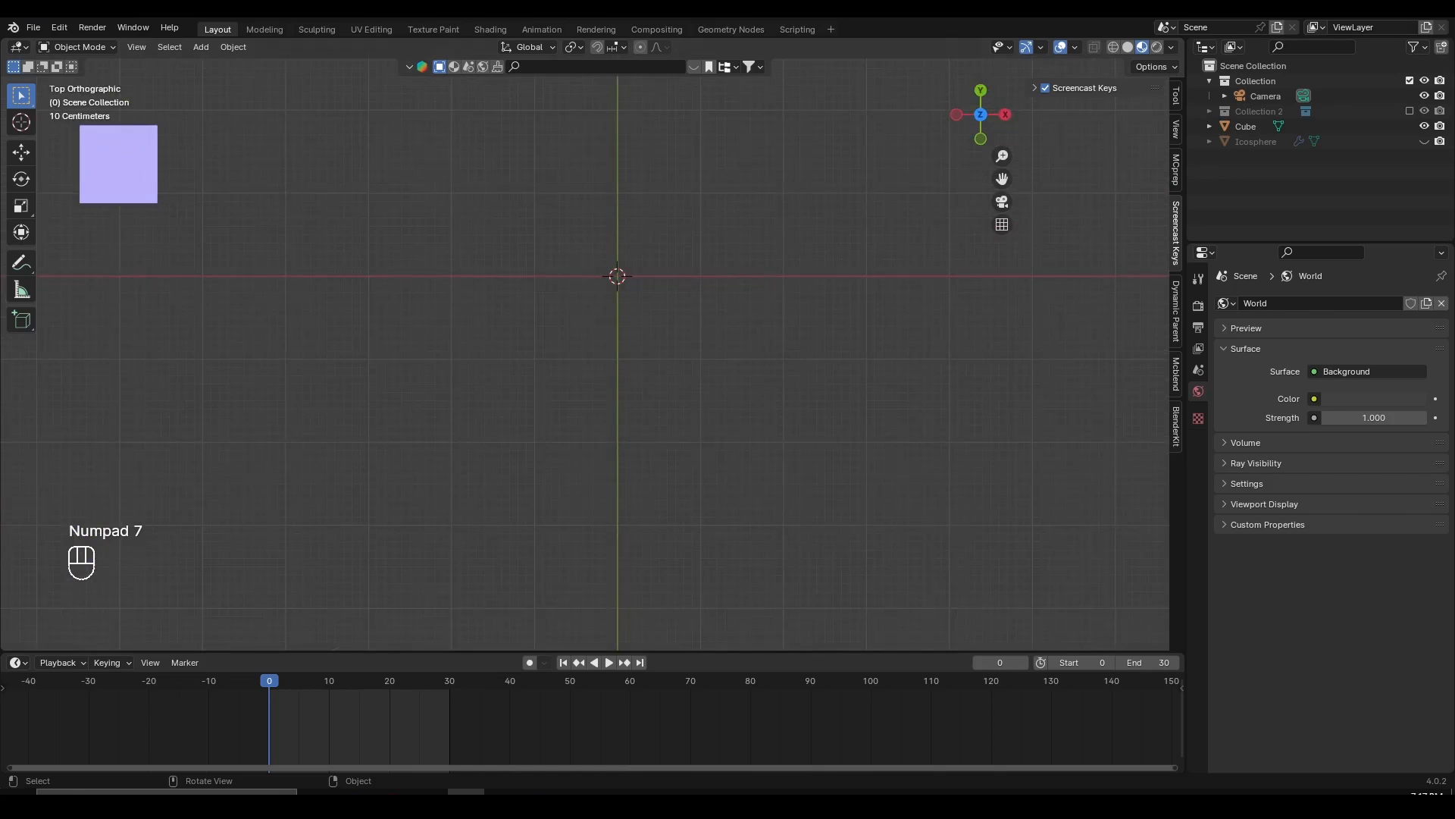
middle_click_drag(617, 325, 643, 362, "shift")
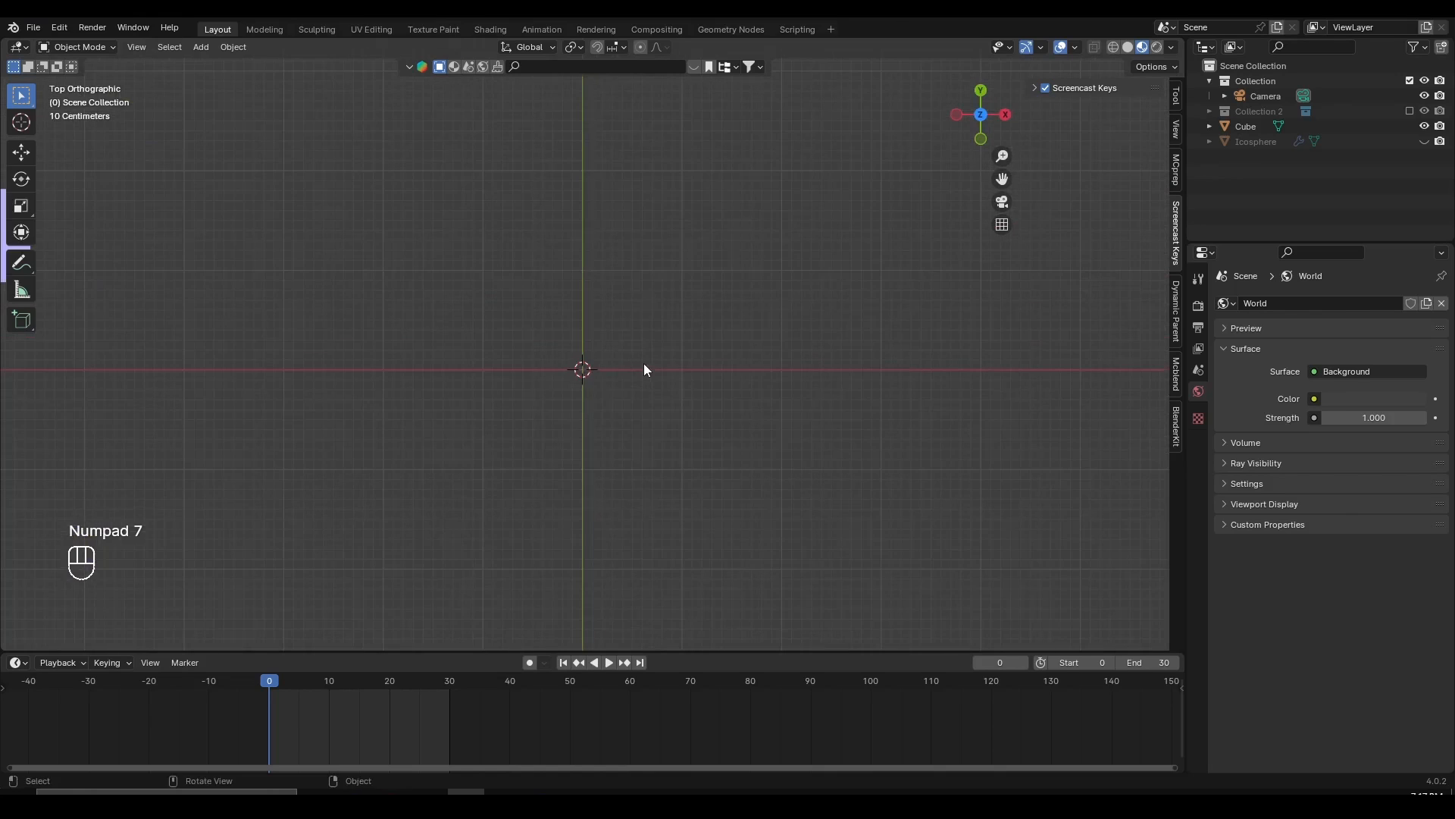
key("shift+a")
mouse_move(643, 362)
left_click(711, 366)
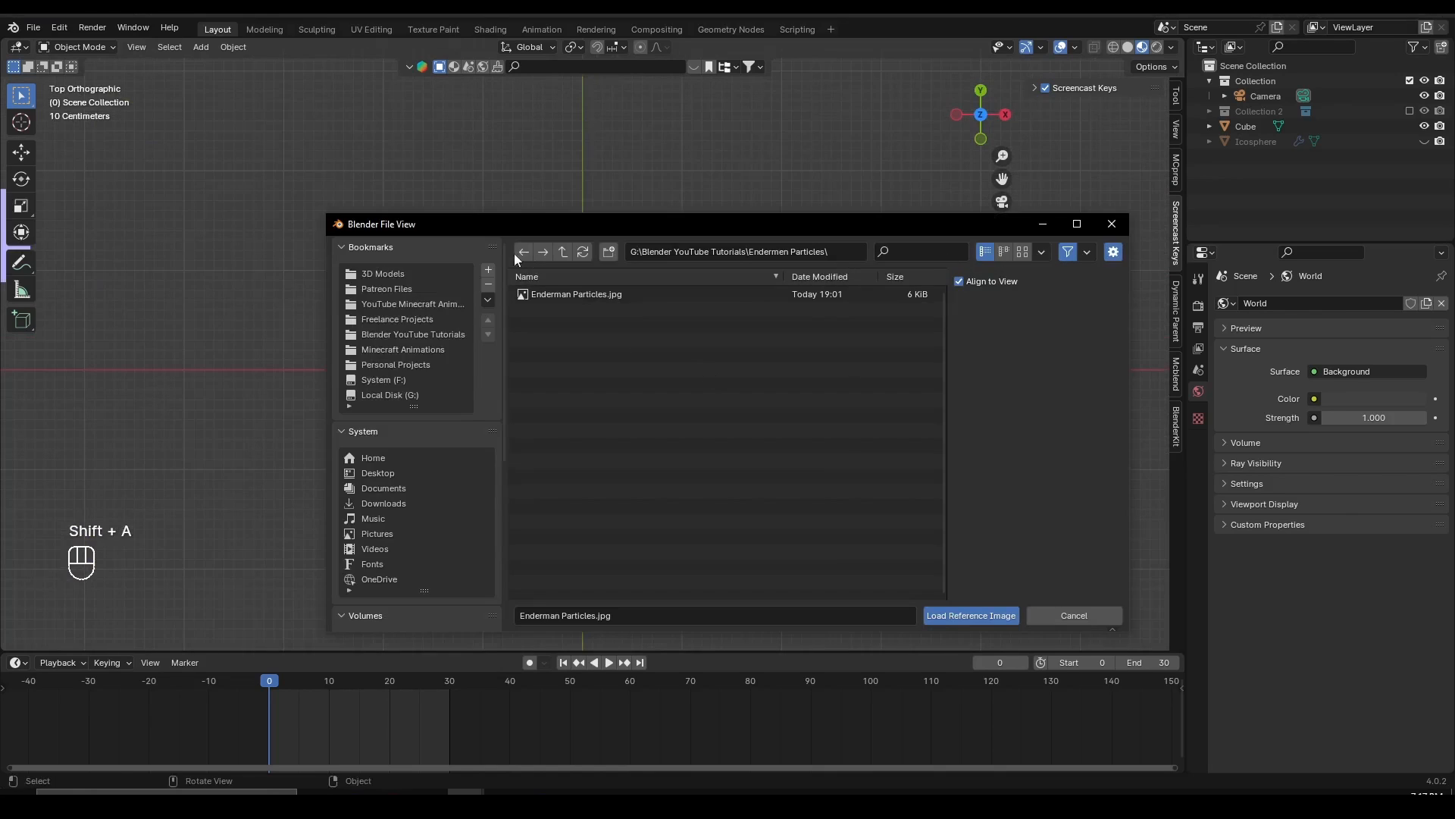
double_click(559, 291)
middle_click_drag(594, 348, 552, 438)
key("g")
right_click(629, 412)
key("KP_1")
key("KP_7")
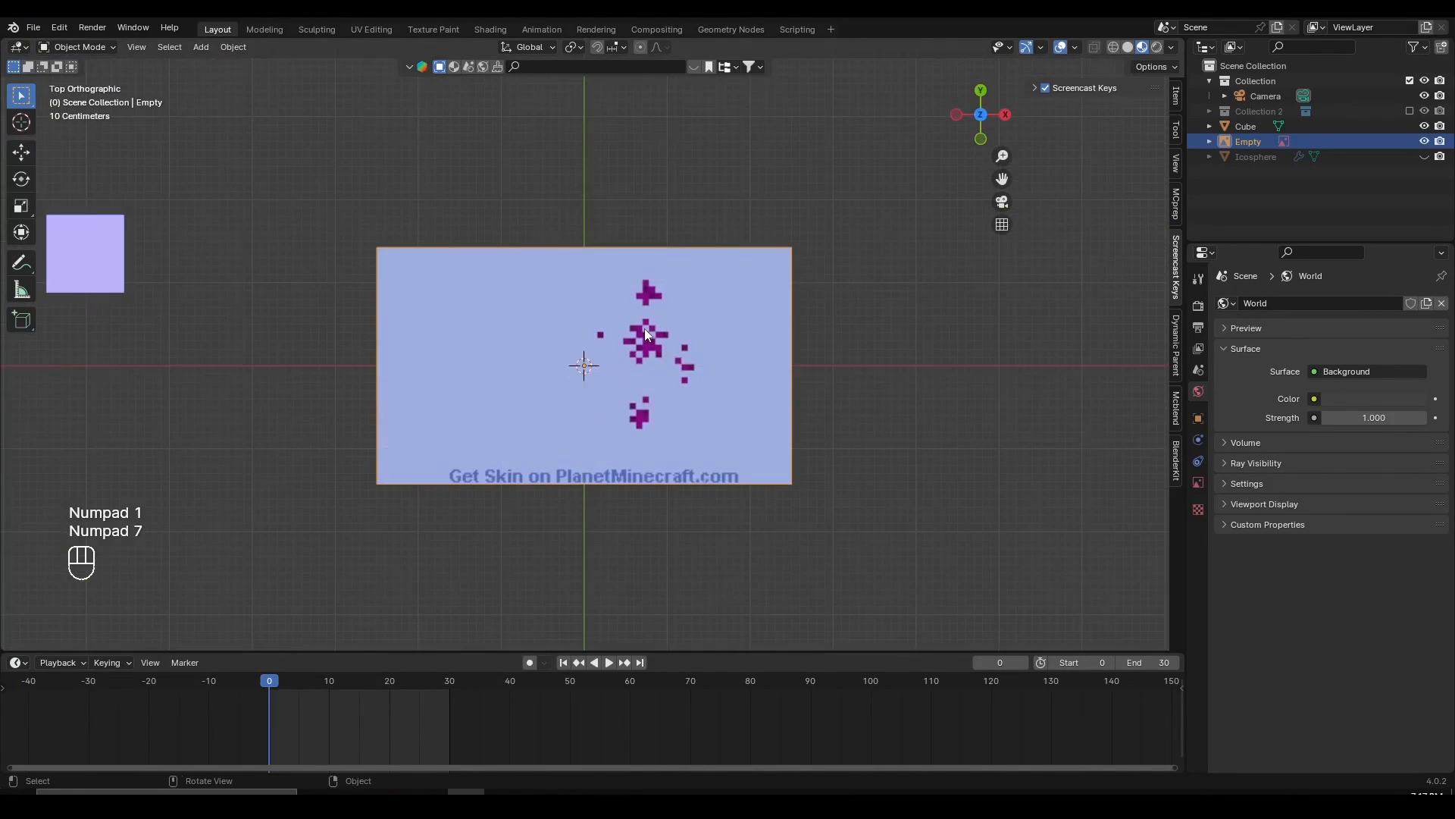
middle_click_drag(641, 380, 763, 325)
key("r")
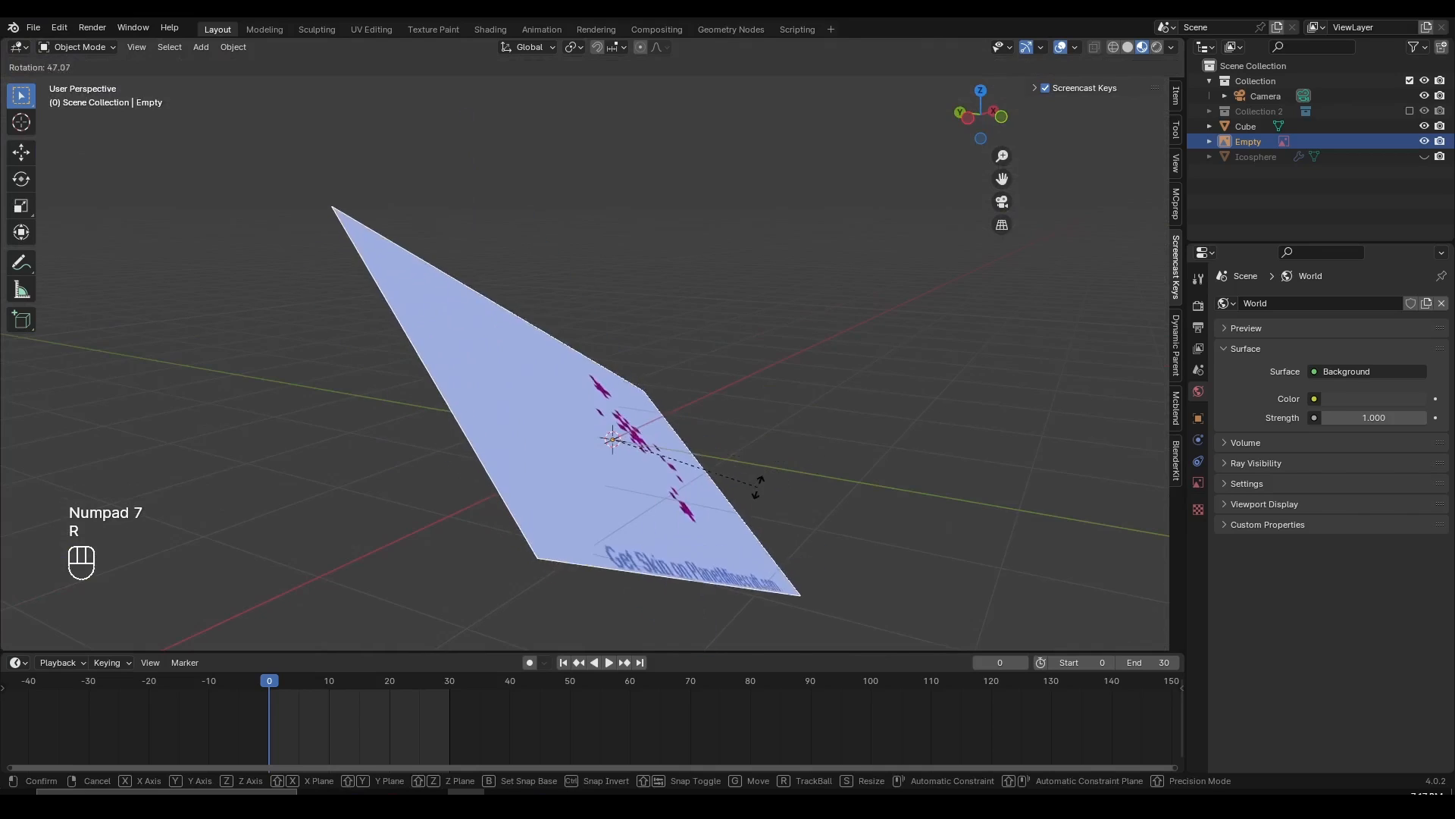
right_click(751, 486)
middle_click_drag(754, 479, 734, 526)
key("e")
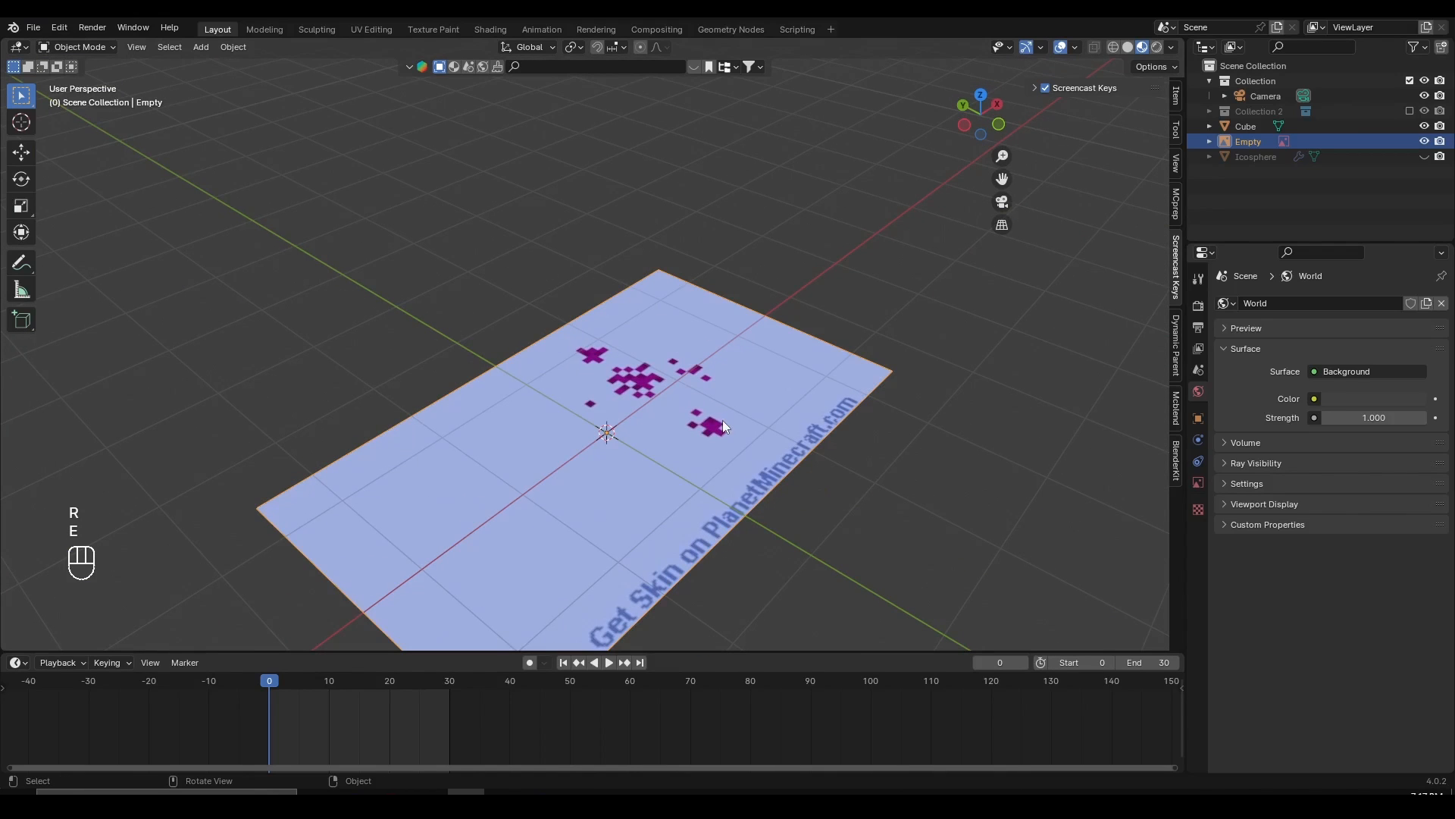
key("r")
right_click(838, 447)
middle_click_drag(839, 447, 734, 476)
key("r")
right_click(735, 371)
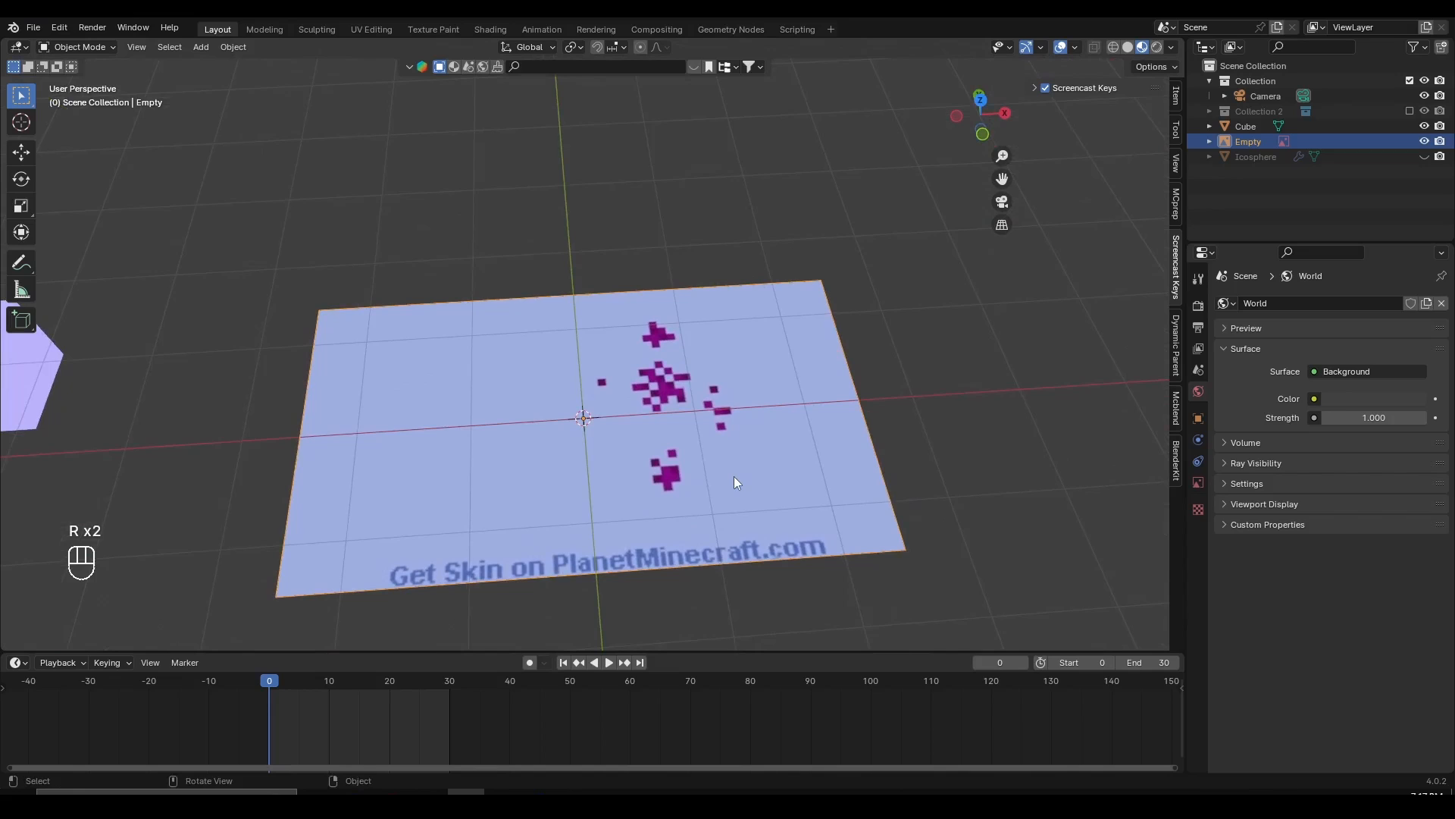
key("KP_7")
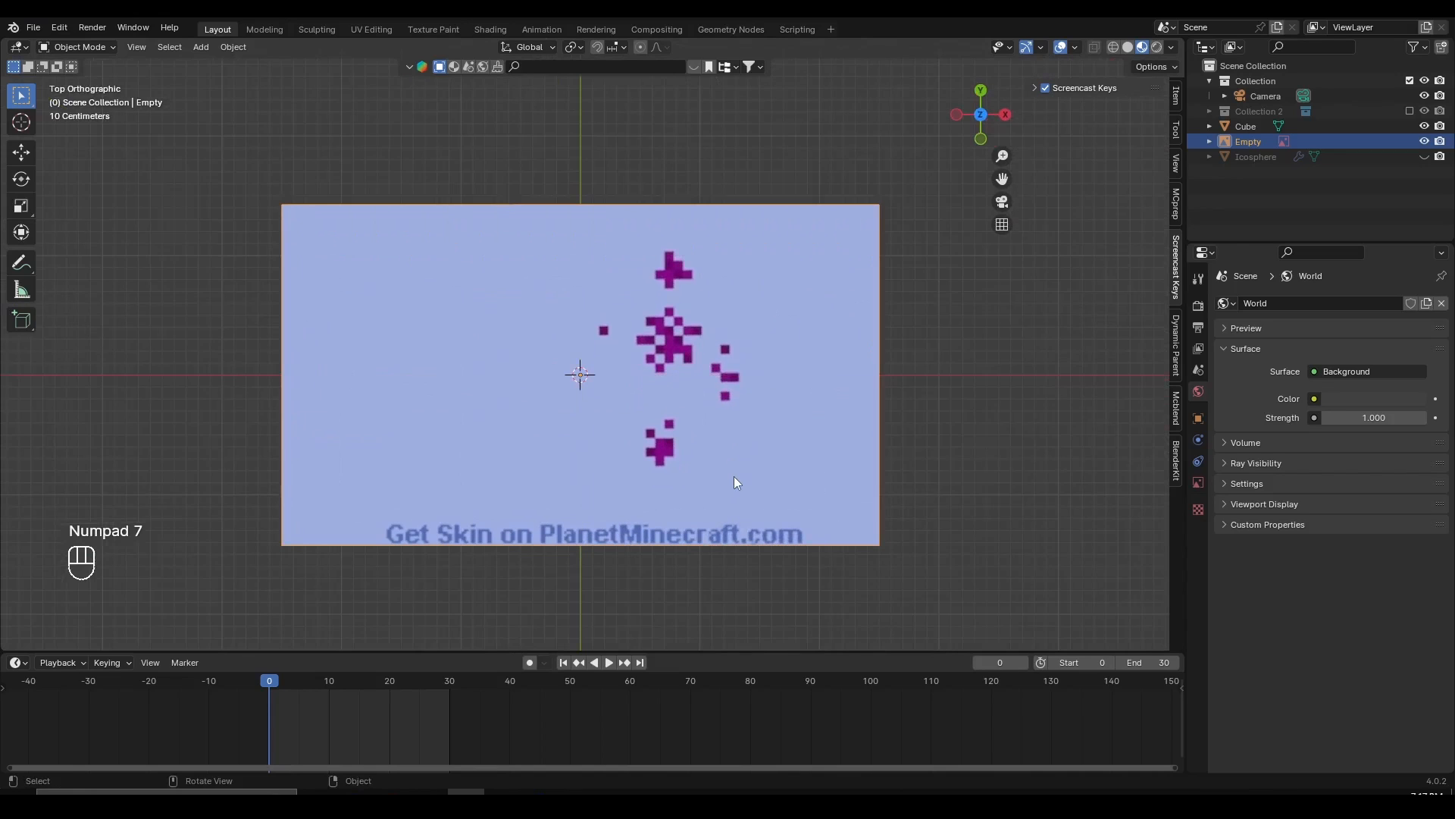
scroll(660, 448, "up", 1)
key("g")
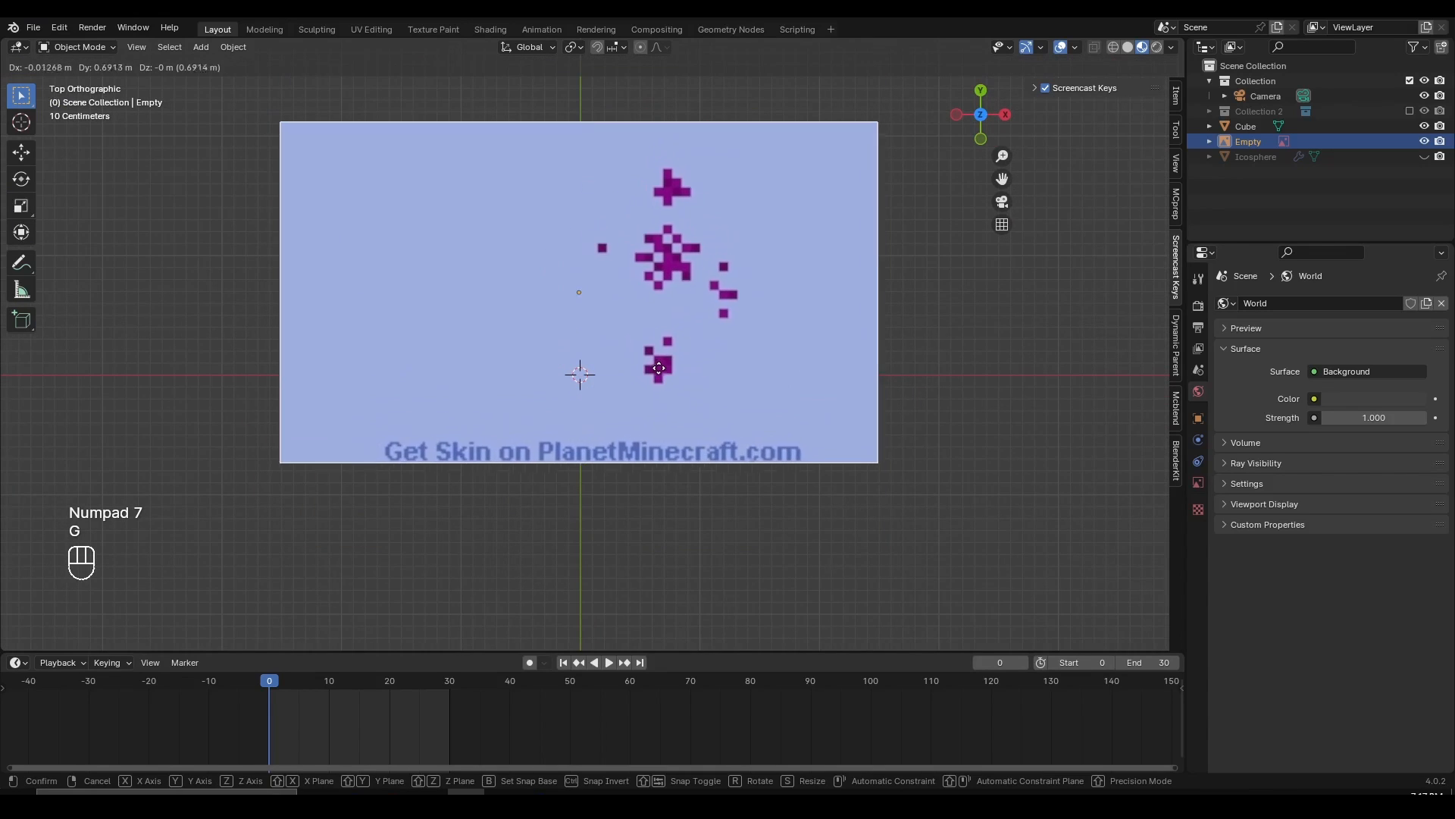
right_click(654, 321)
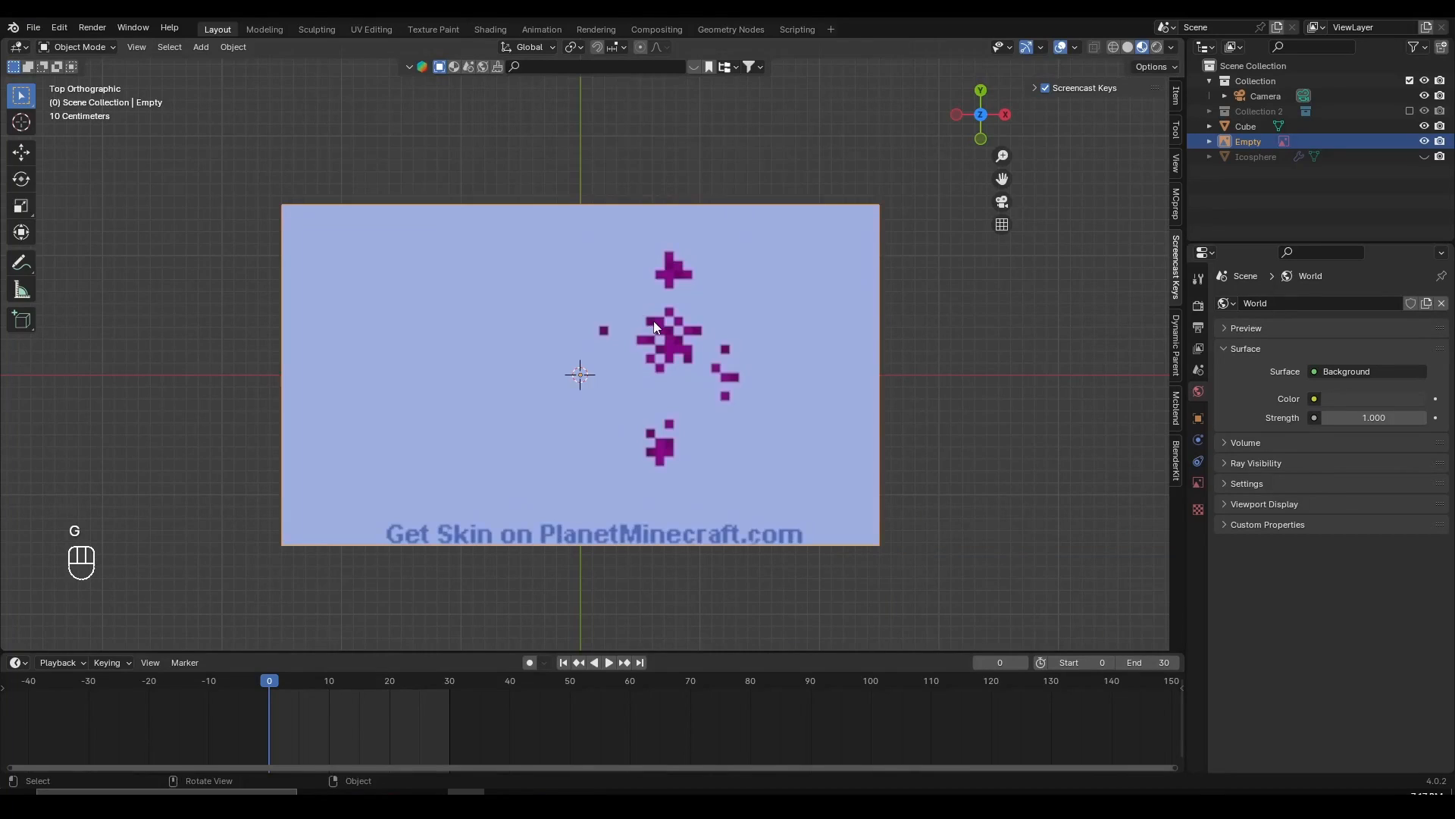
scroll(682, 407, "up", 2)
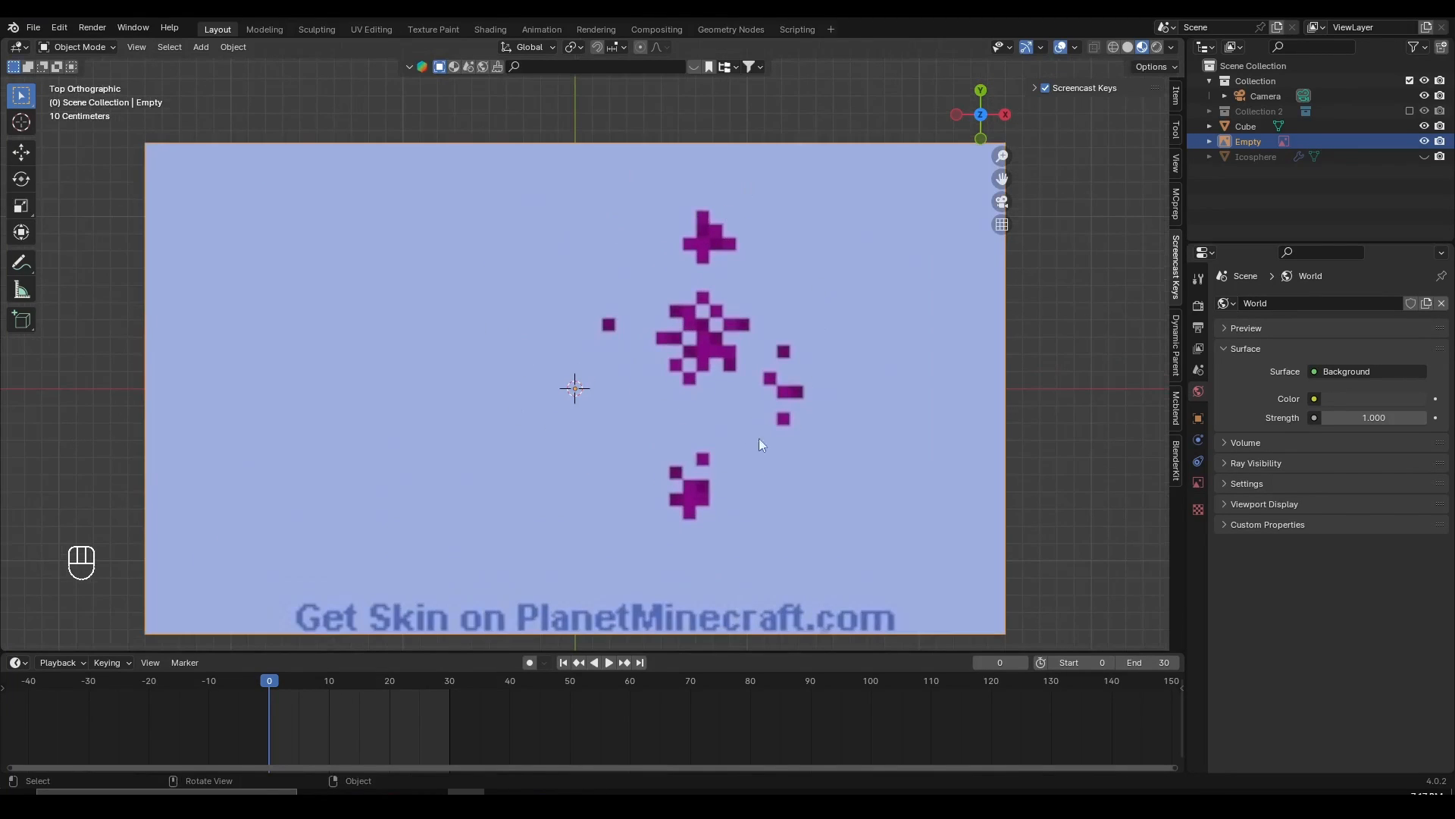
scroll(619, 466, "down", 4)
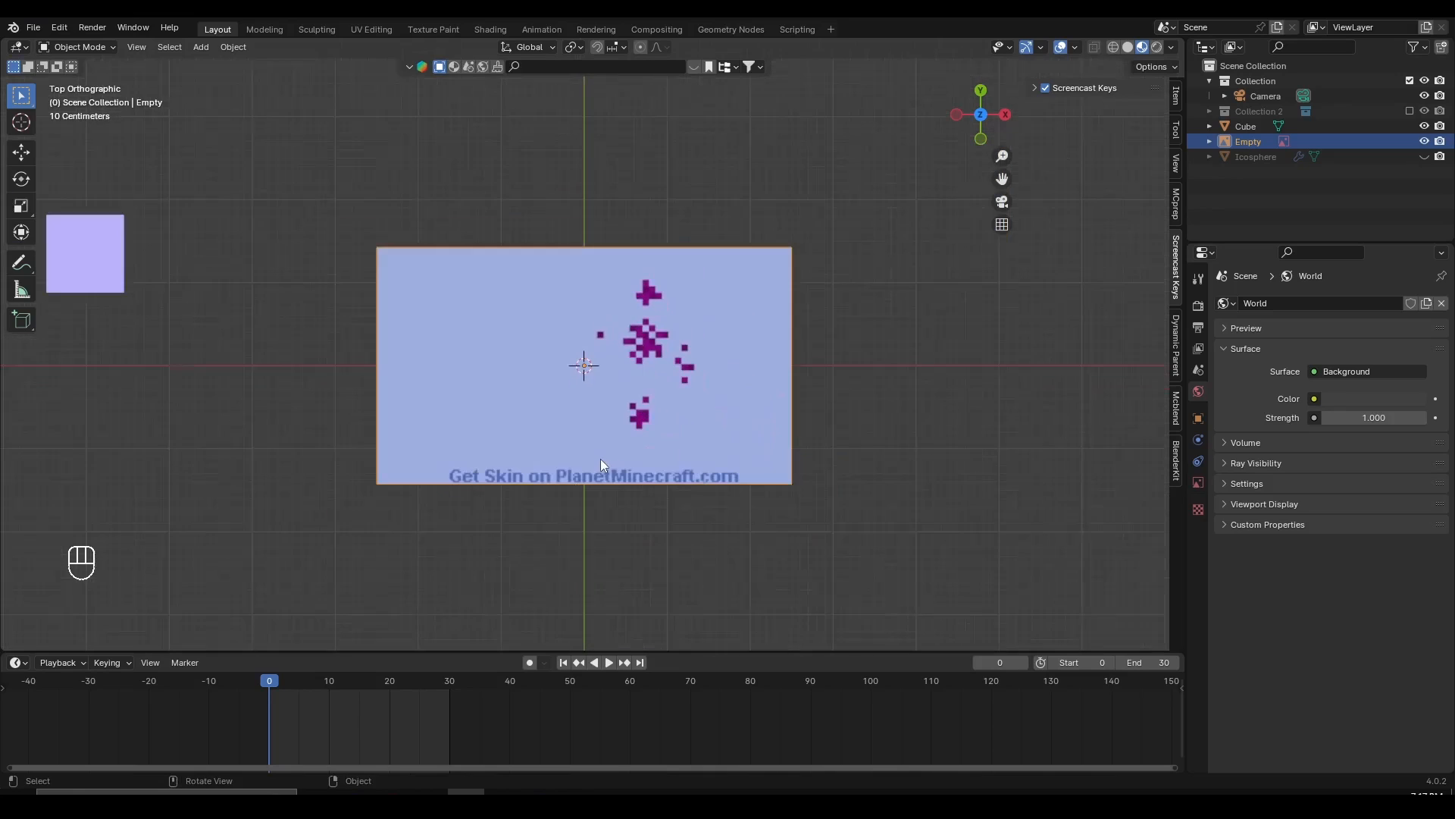
scroll(599, 454, "down", 3)
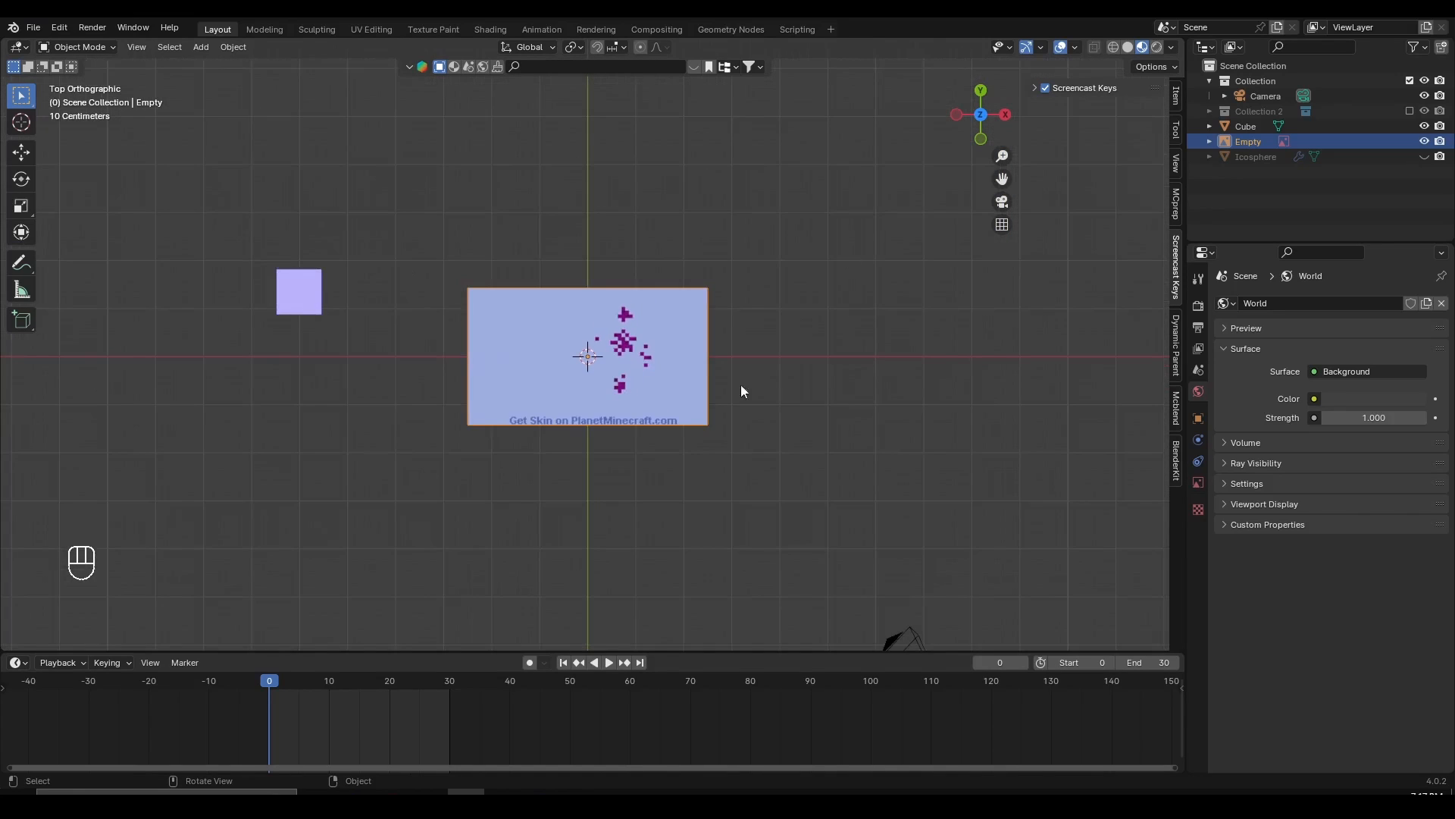
scroll(742, 392, "up", 4)
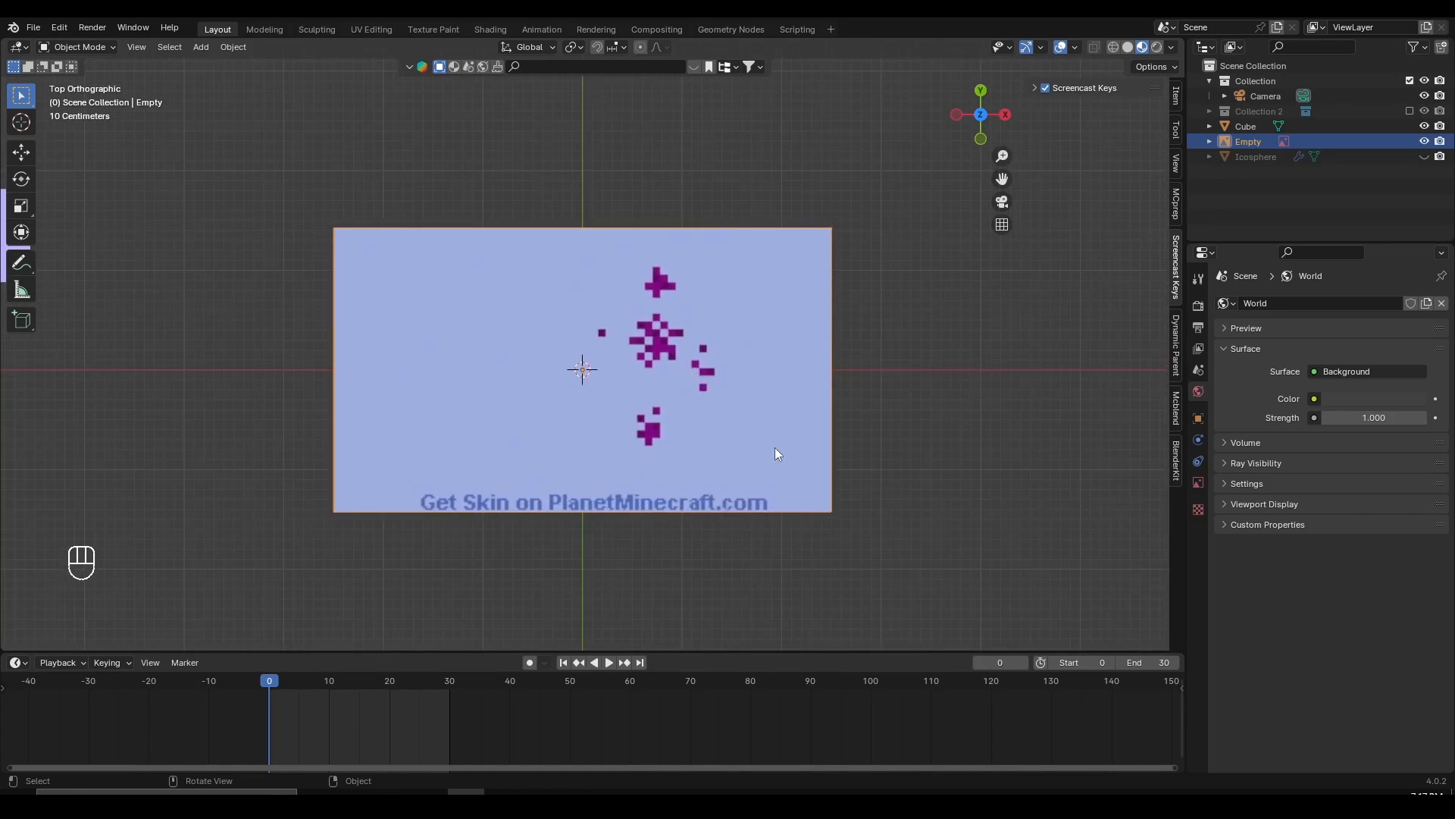
scroll(768, 465, "up", 1)
scroll(685, 307, "up", 3)
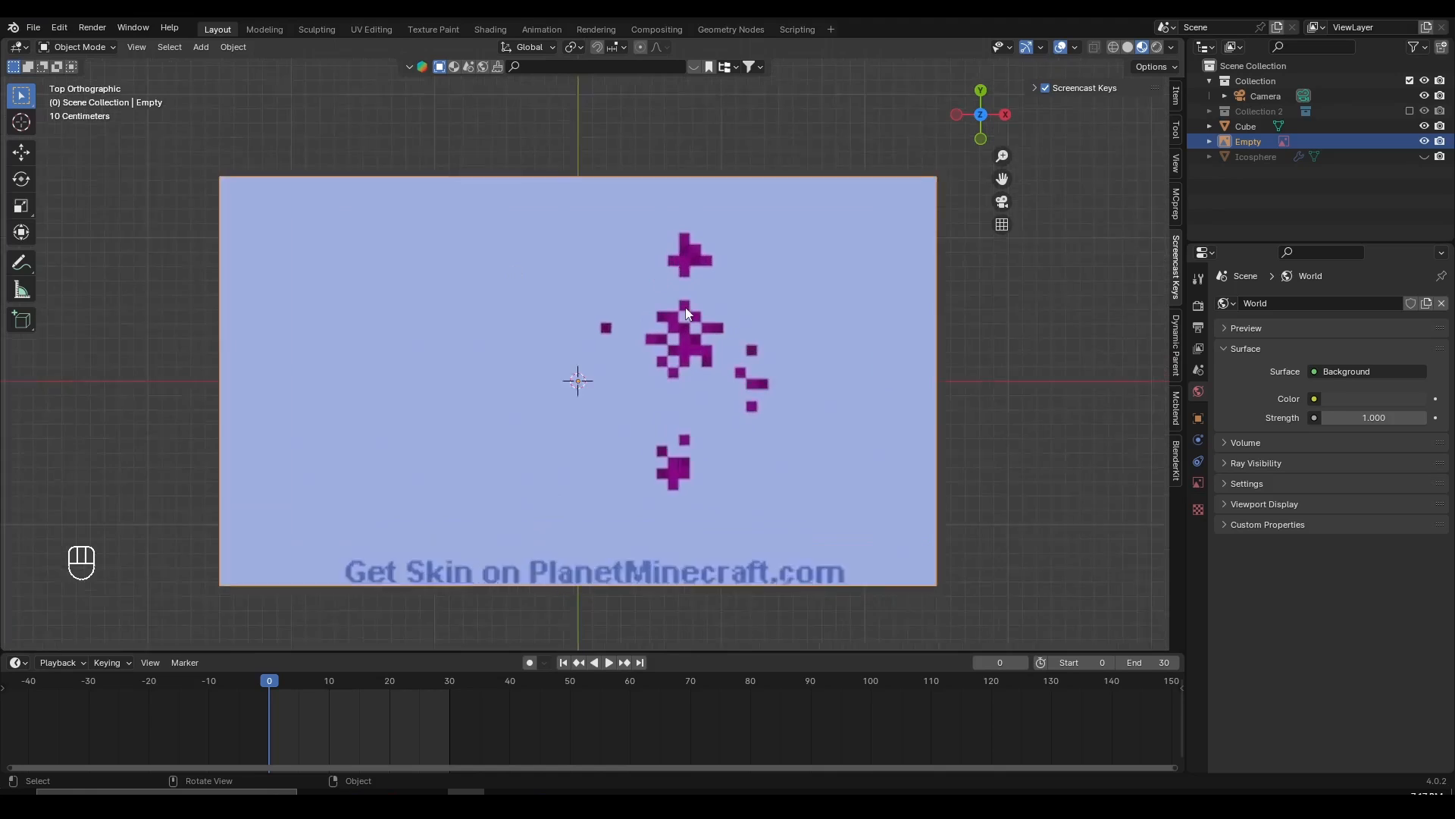
key("g")
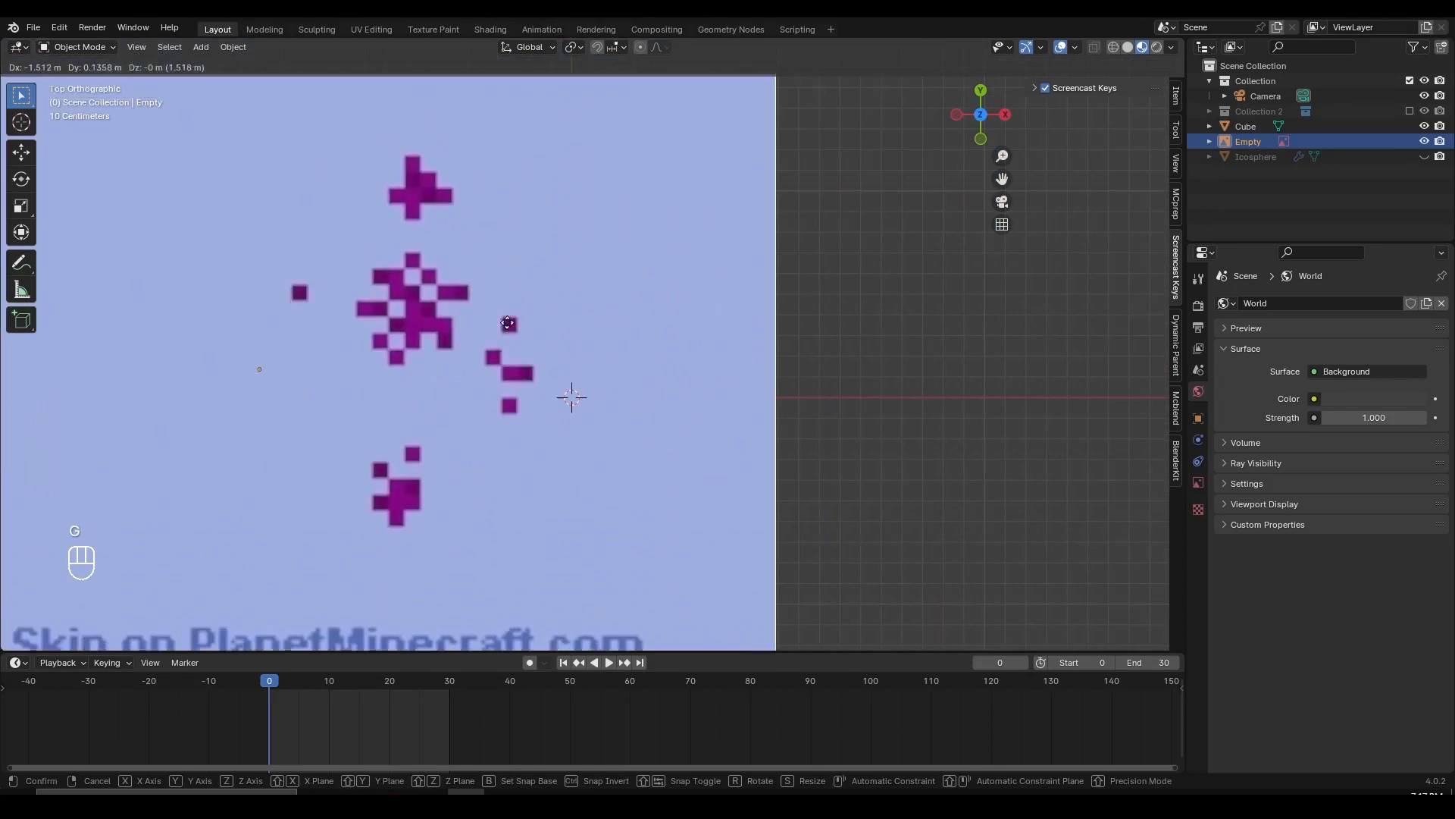
right_click(570, 347)
scroll(795, 334, "down", 1)
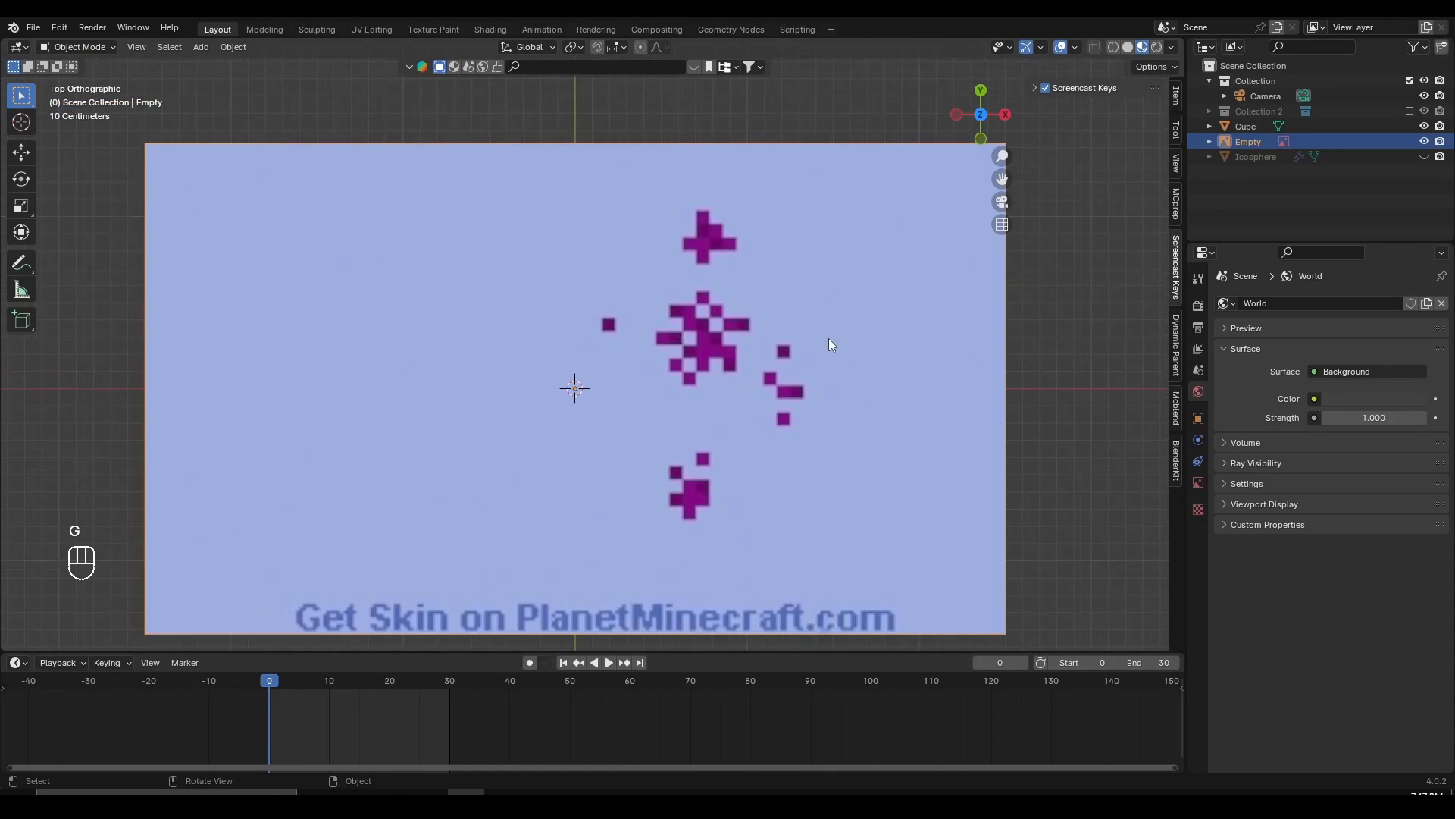
scroll(830, 338, "down", 6)
key("g")
right_click(735, 346)
scroll(1063, 373, "up", 5)
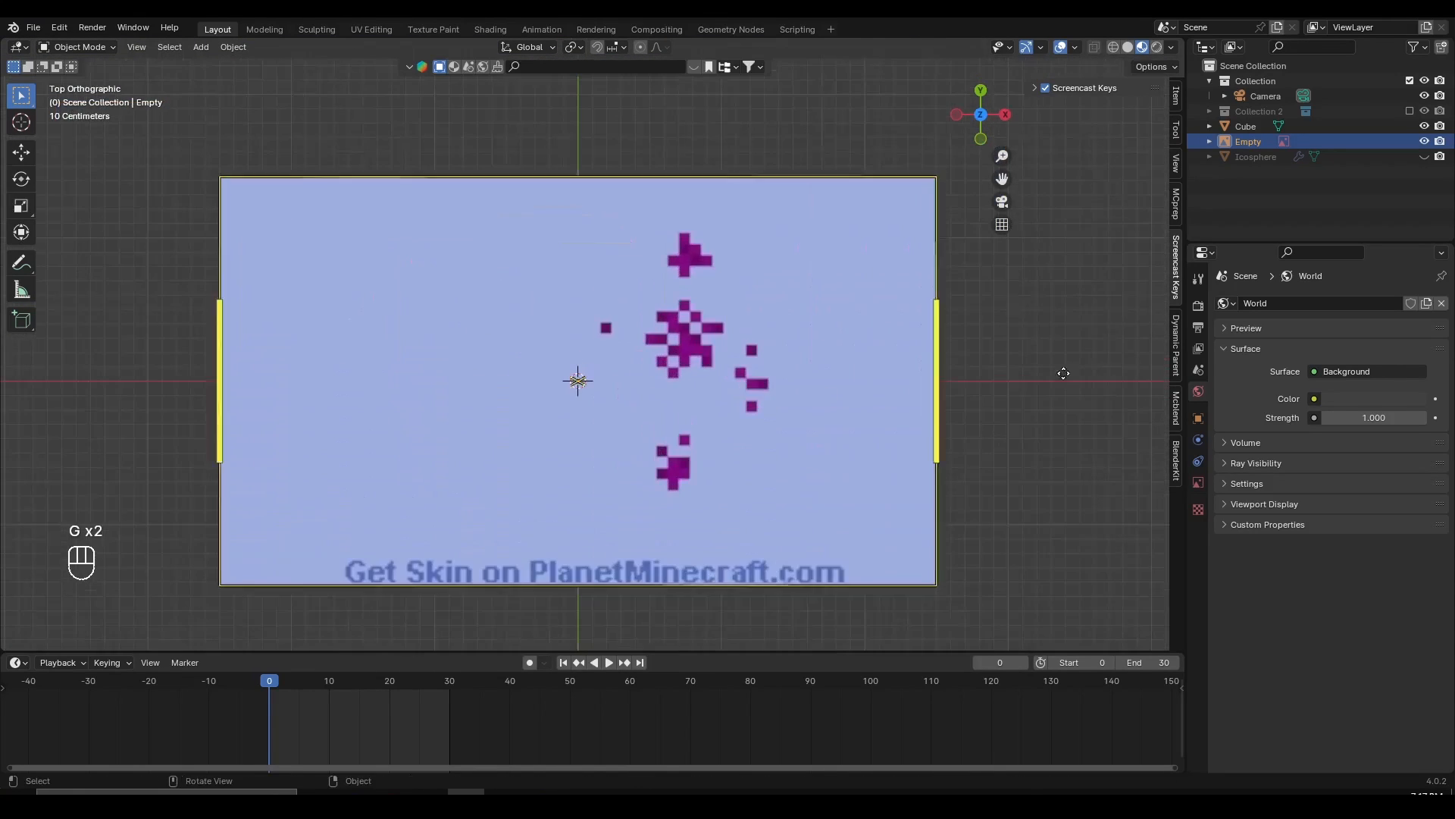
- Enable opacity for the Enderman Particles.jpg reference image and lower it to about 0.493
left_click(1198, 485)
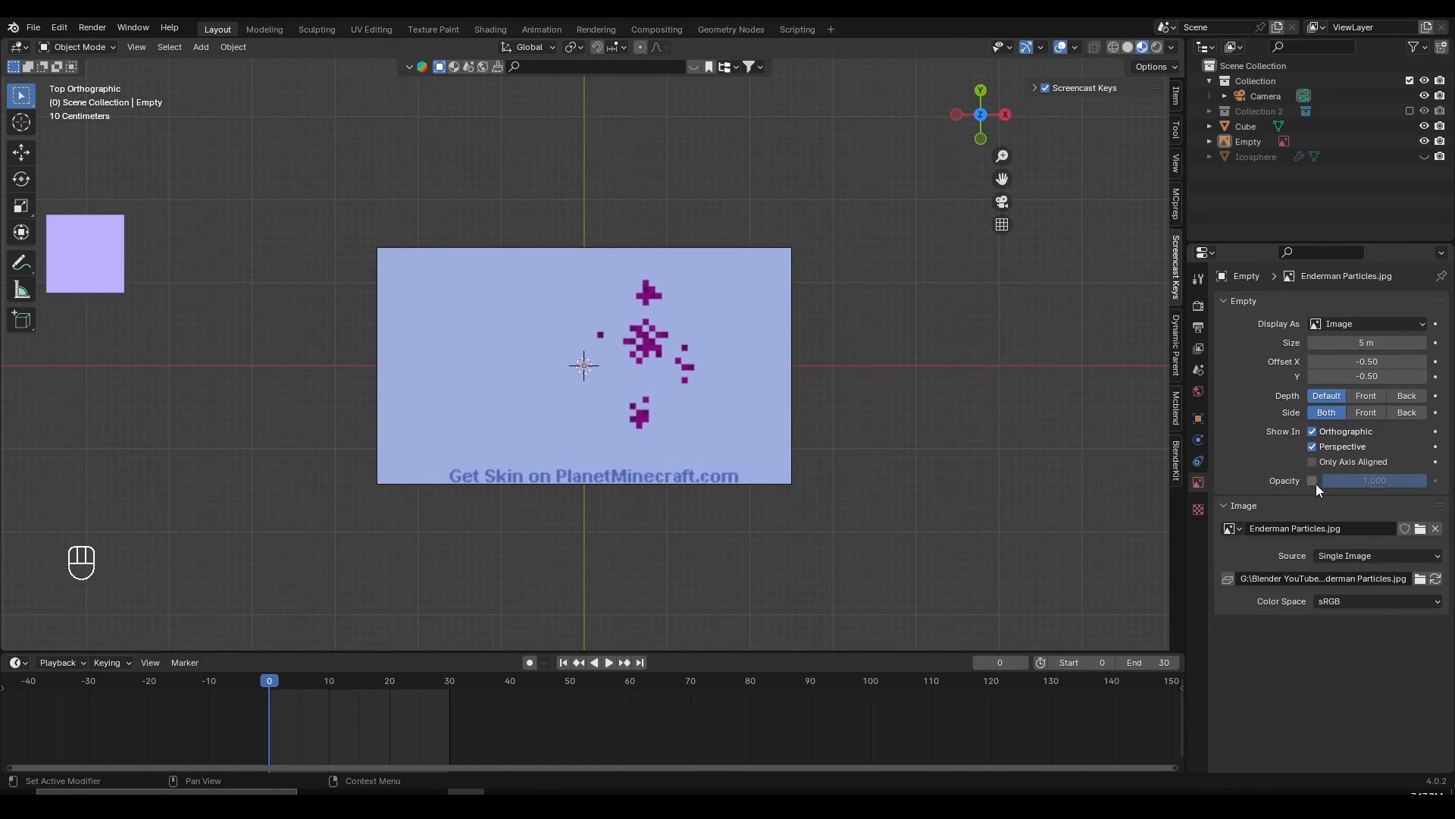
left_click(1312, 480)
scroll(621, 436, "up", 1)
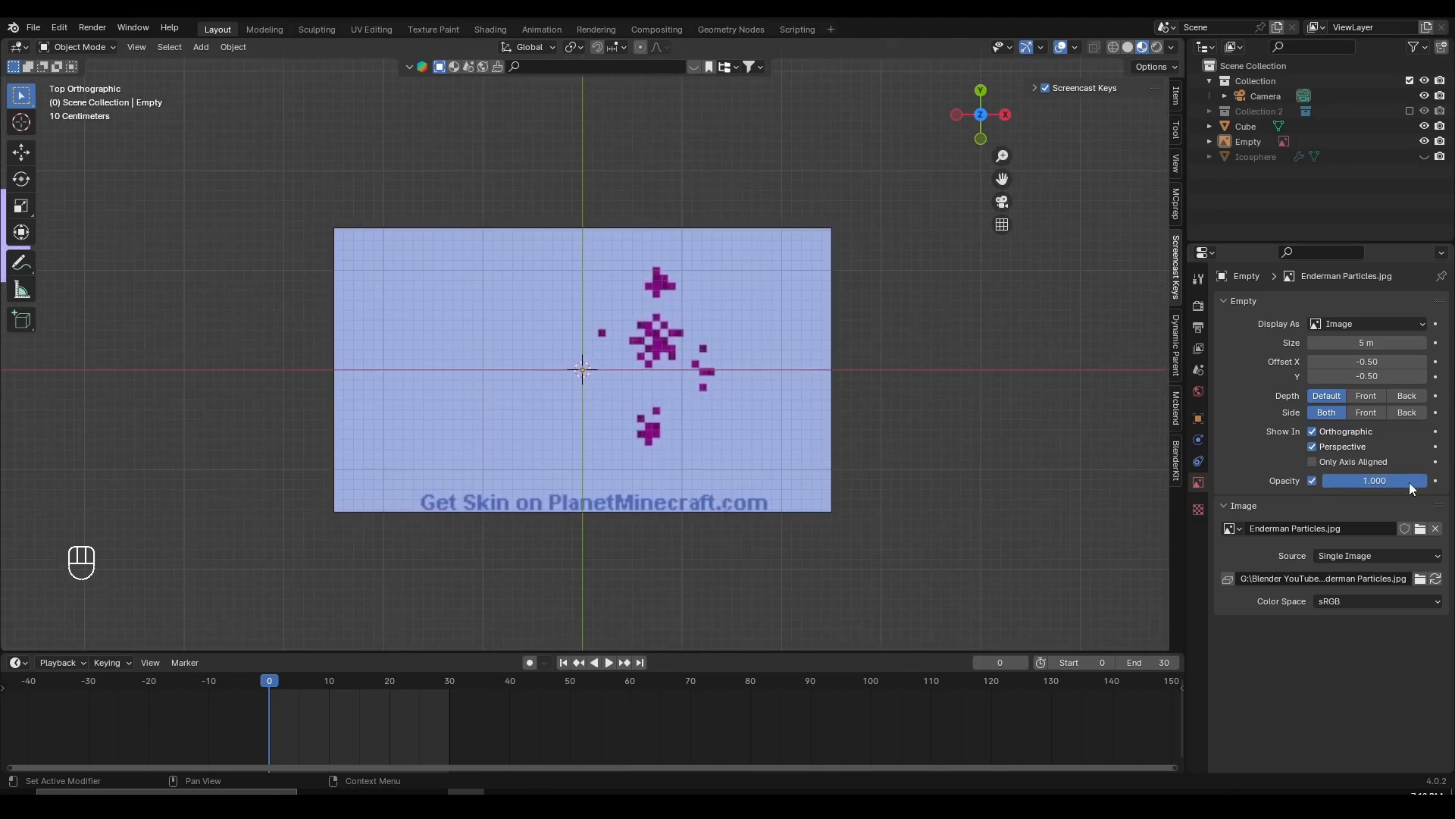
left_click_drag(1408, 482, 1373, 482)
scroll(774, 403, "up", 7)
scroll(773, 402, "down", 6)
key("g")
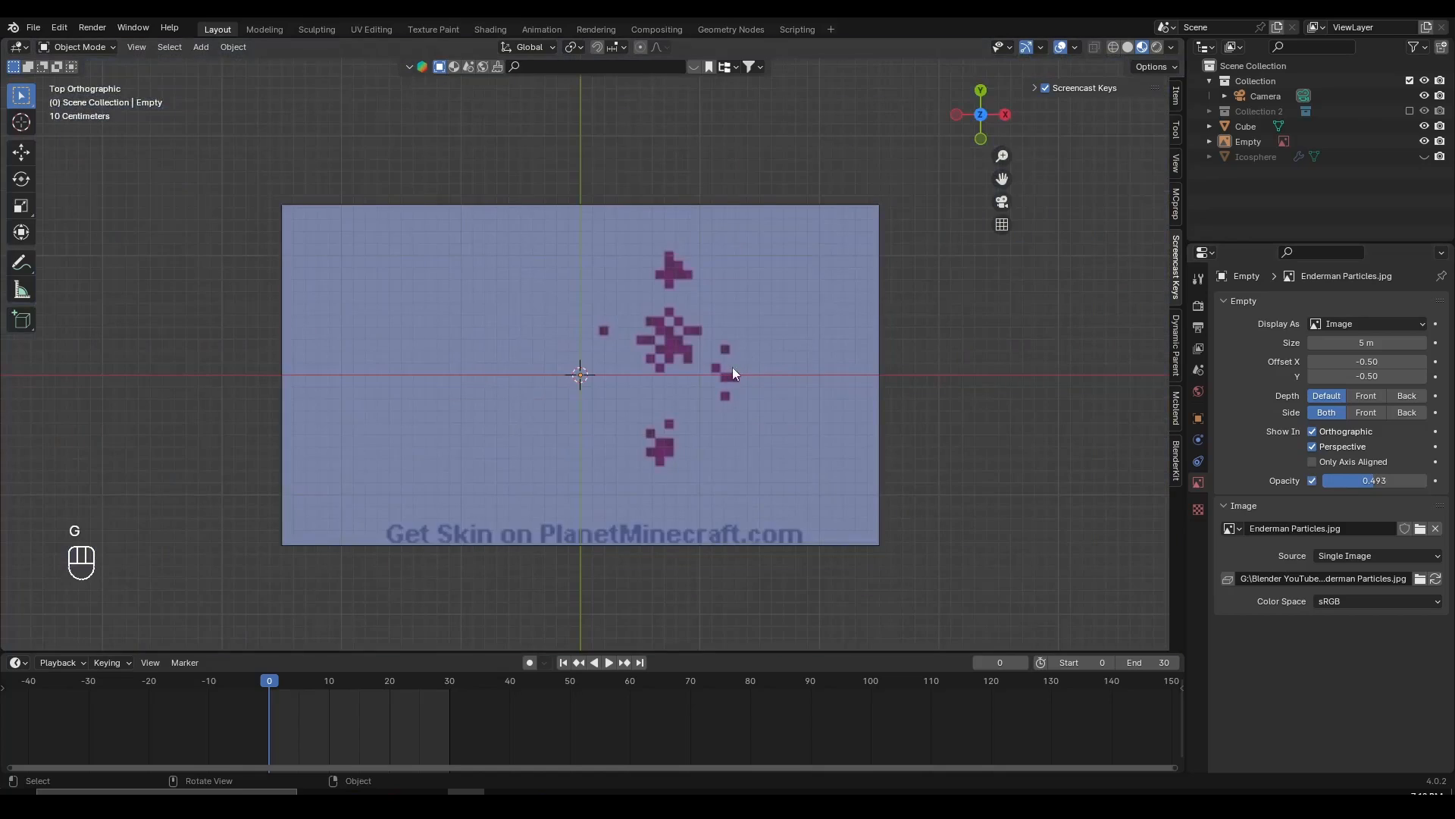
scroll(732, 368, "up", 4)
middle_click_drag(732, 368, 611, 391, "shift")
scroll(598, 362, "up", 5)
scroll(598, 360, "down", 6)
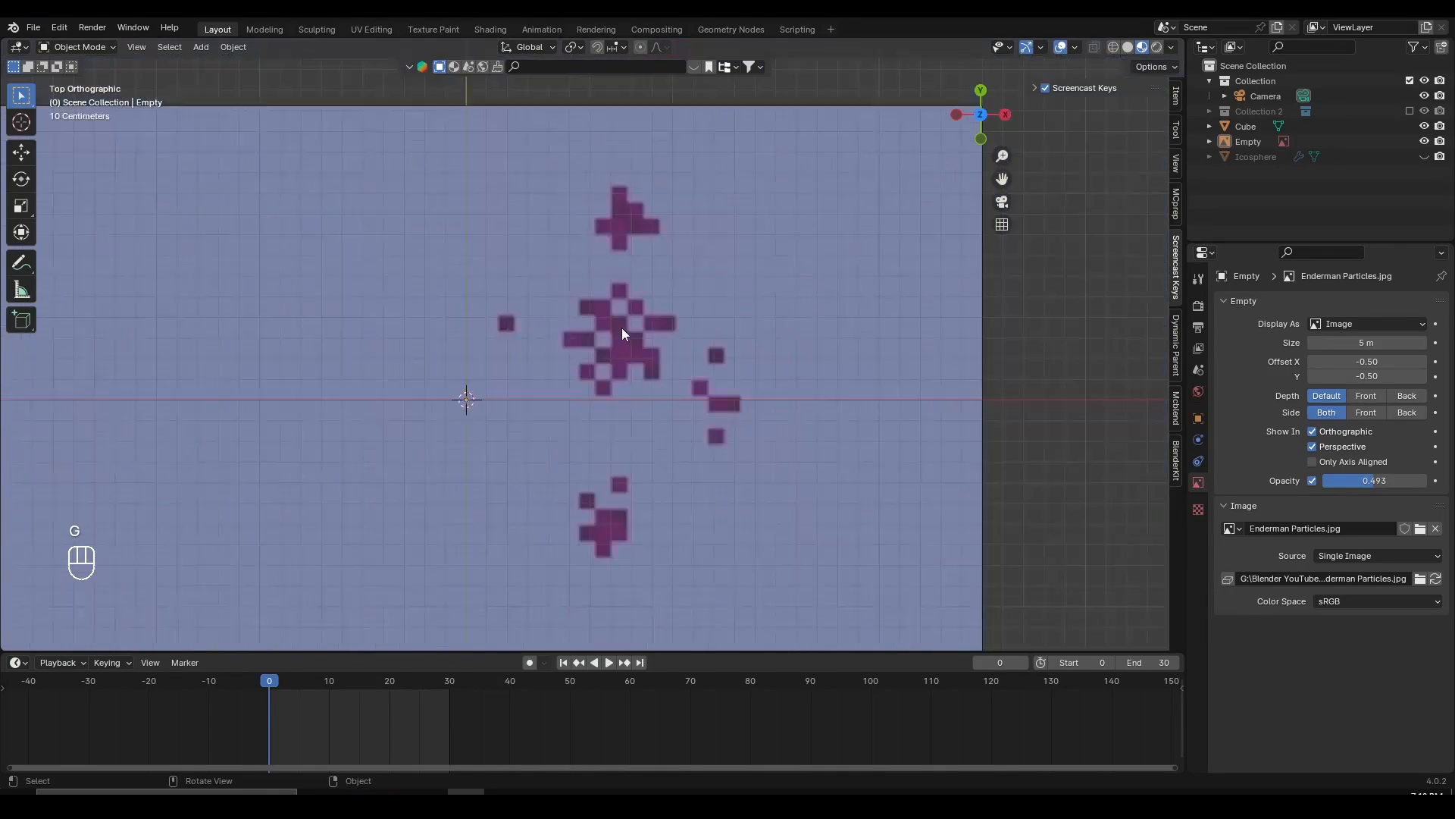
scroll(622, 334, "down", 5)
scroll(608, 353, "up", 4)
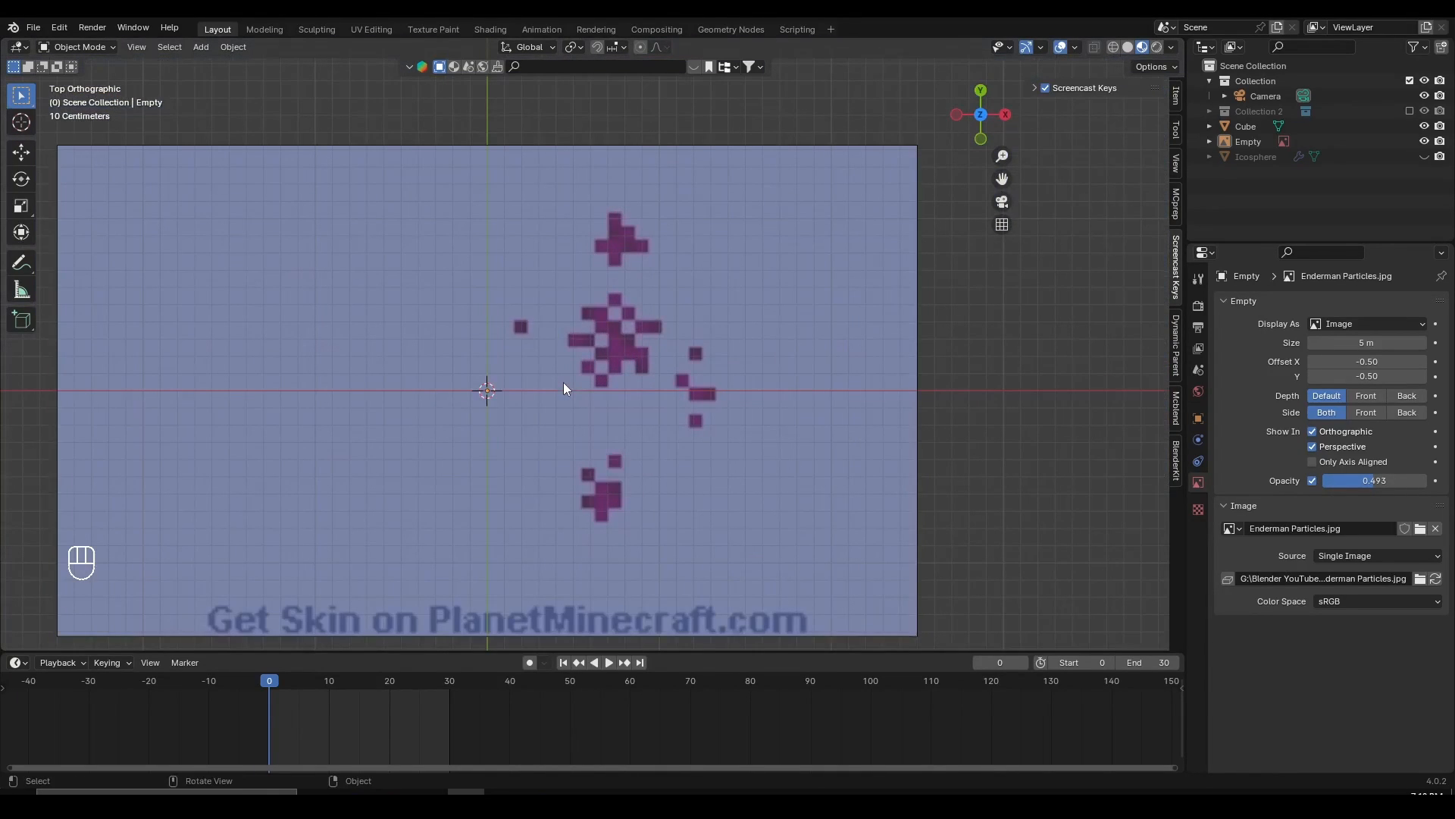
scroll(562, 382, "up", 2)
scroll(538, 407, "down", 5)
scroll(601, 393, "up", 3)
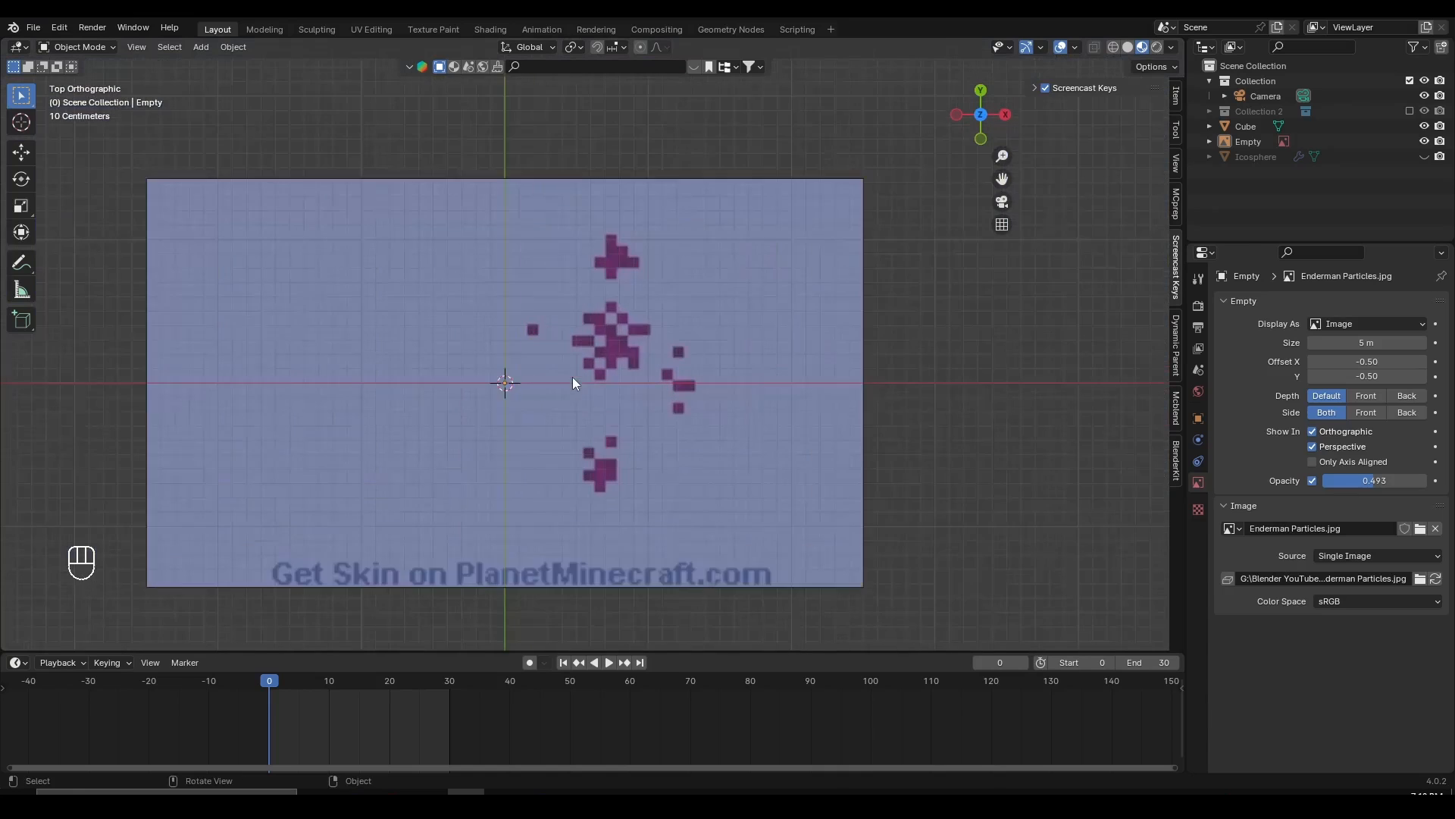
left_click(562, 356)
scroll(563, 357, "down", 3)
scroll(566, 377, "up", 2)
key("g")
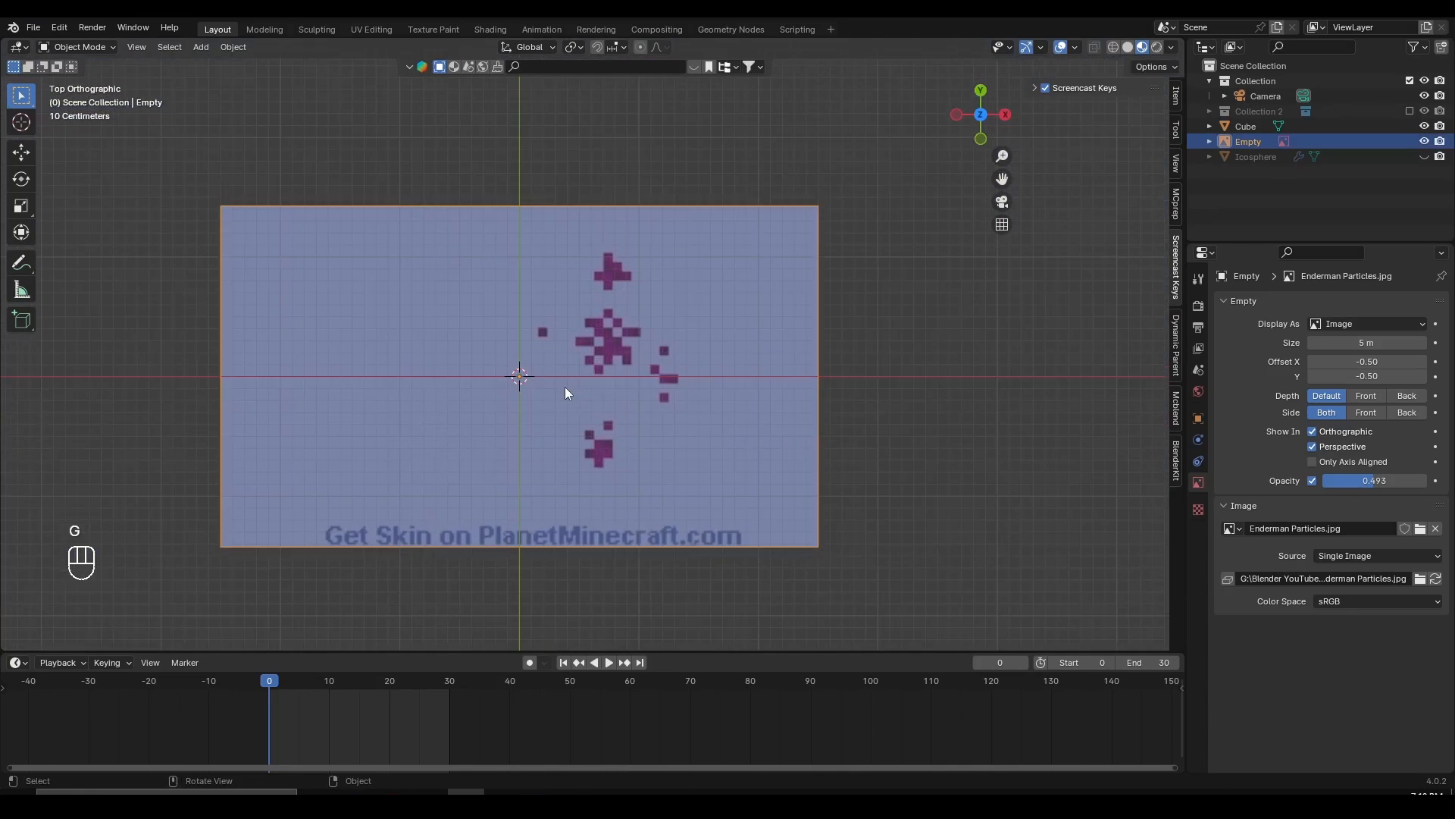
scroll(566, 386, "up", 2)
- Add a mesh plane at the world origin over the reference image
key("shift+a")
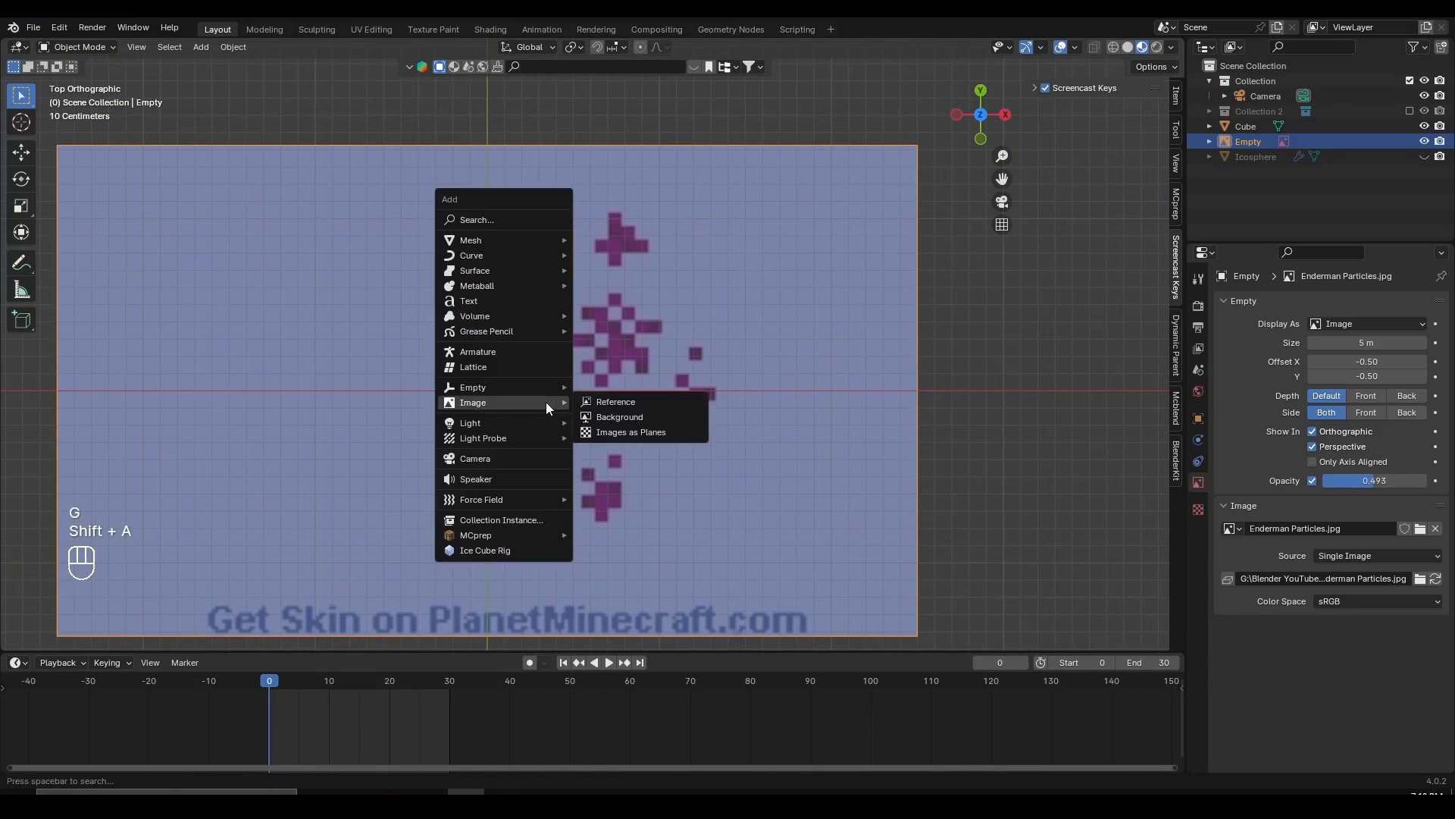
mouse_move(512, 250)
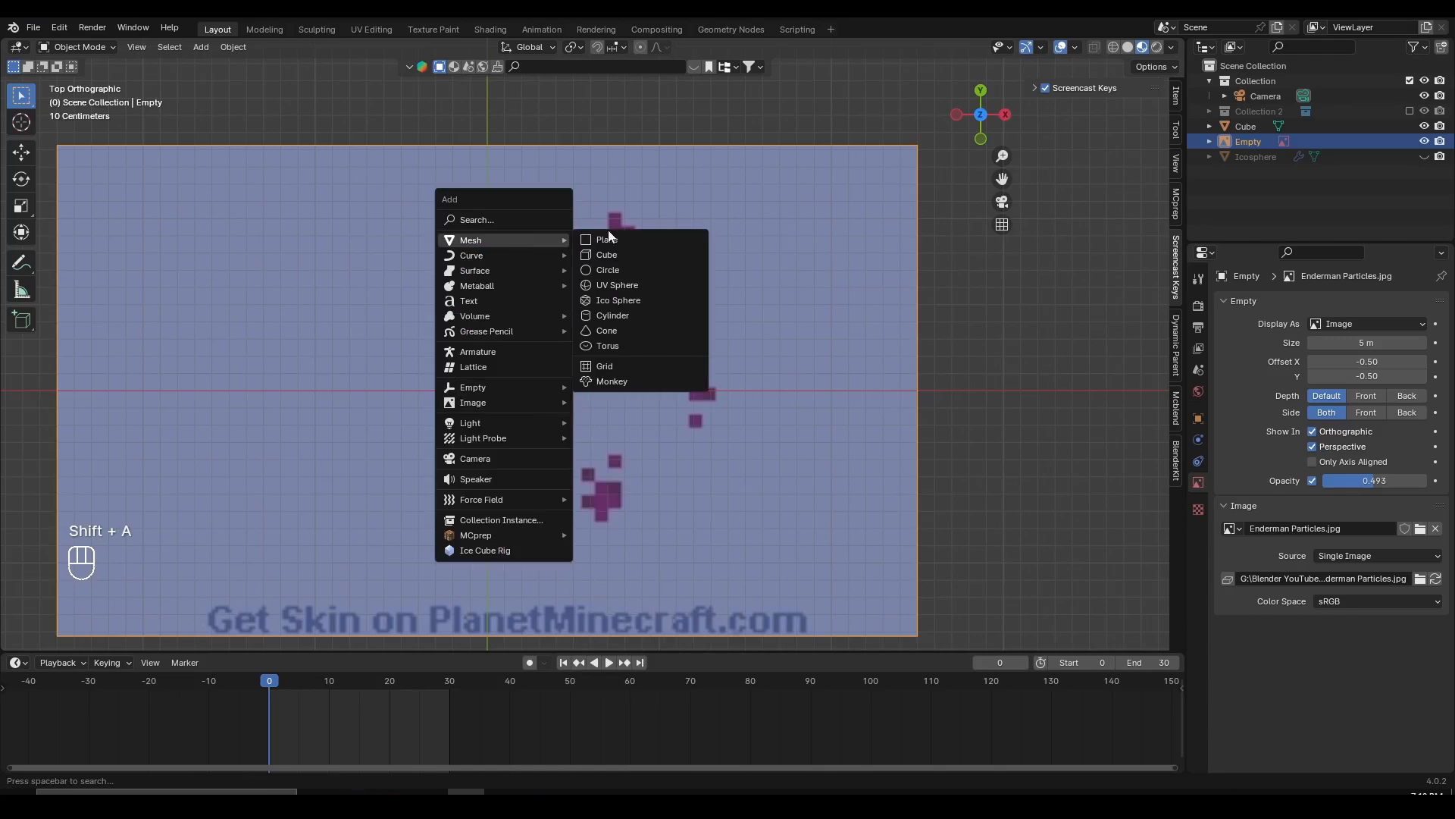
left_click(629, 238)
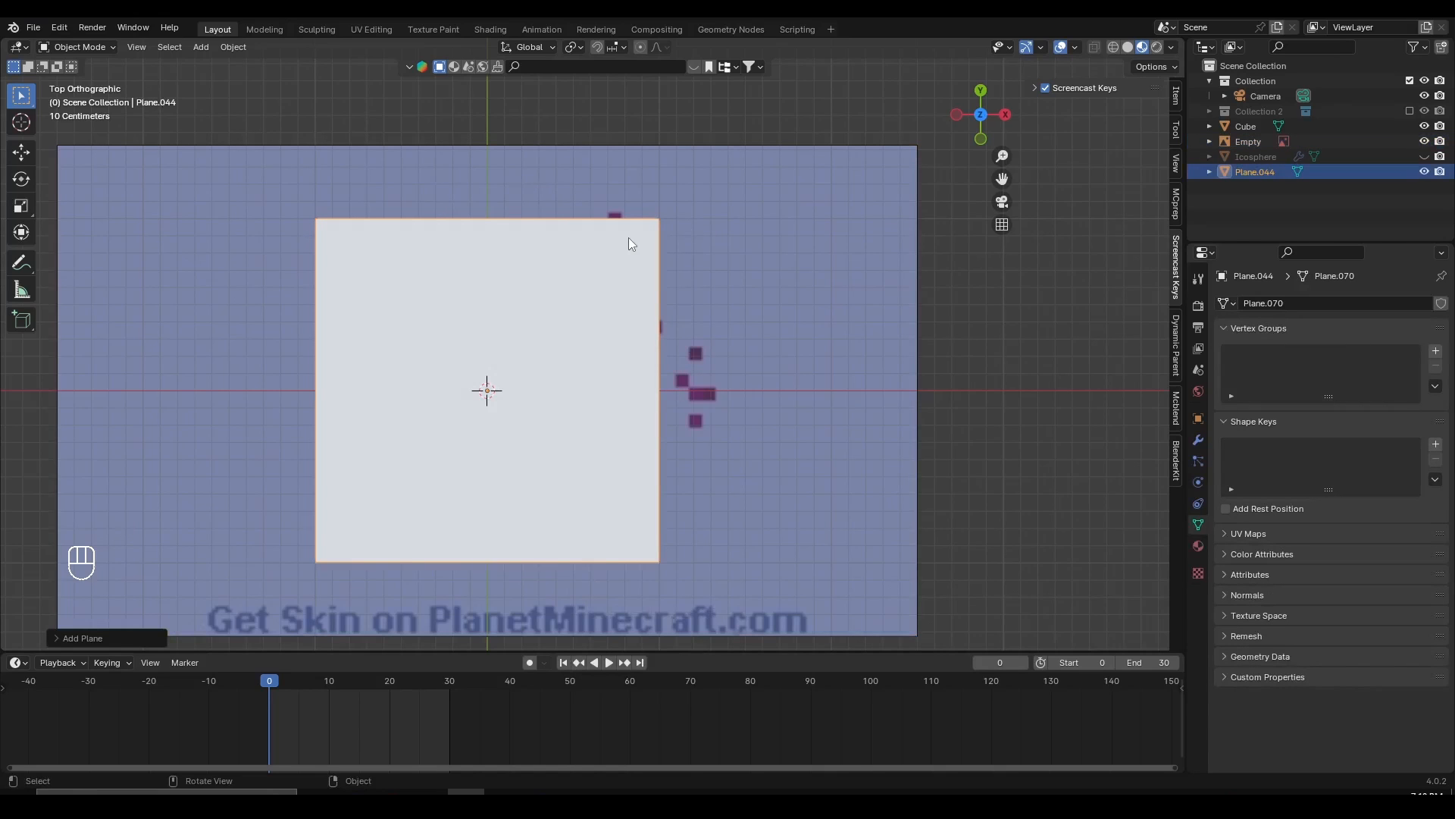
scroll(621, 334, "down", 3)
scroll(652, 432, "up", 4)
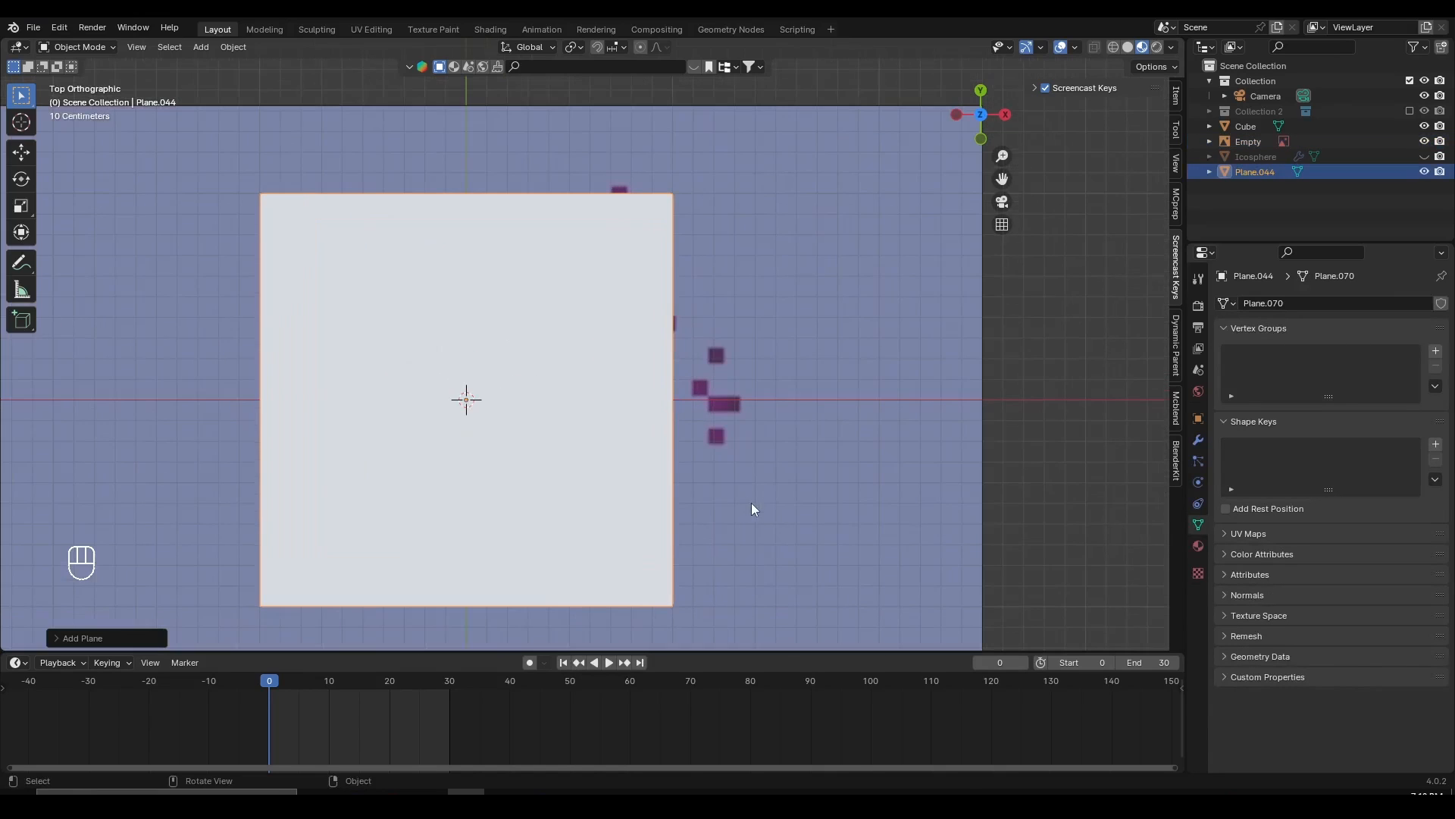
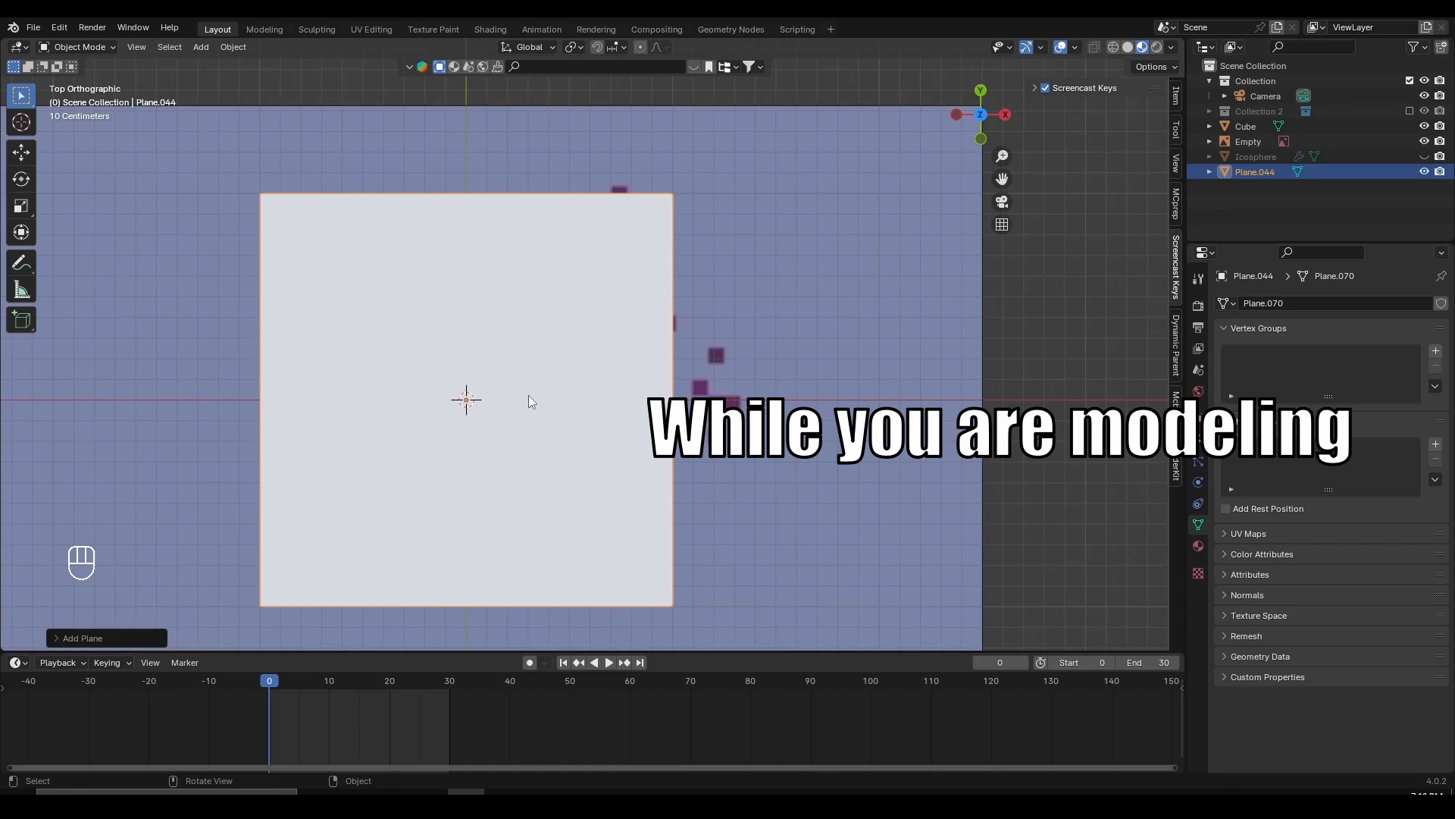
scroll(530, 396, "down", 2)
key("g")
right_click(491, 394)
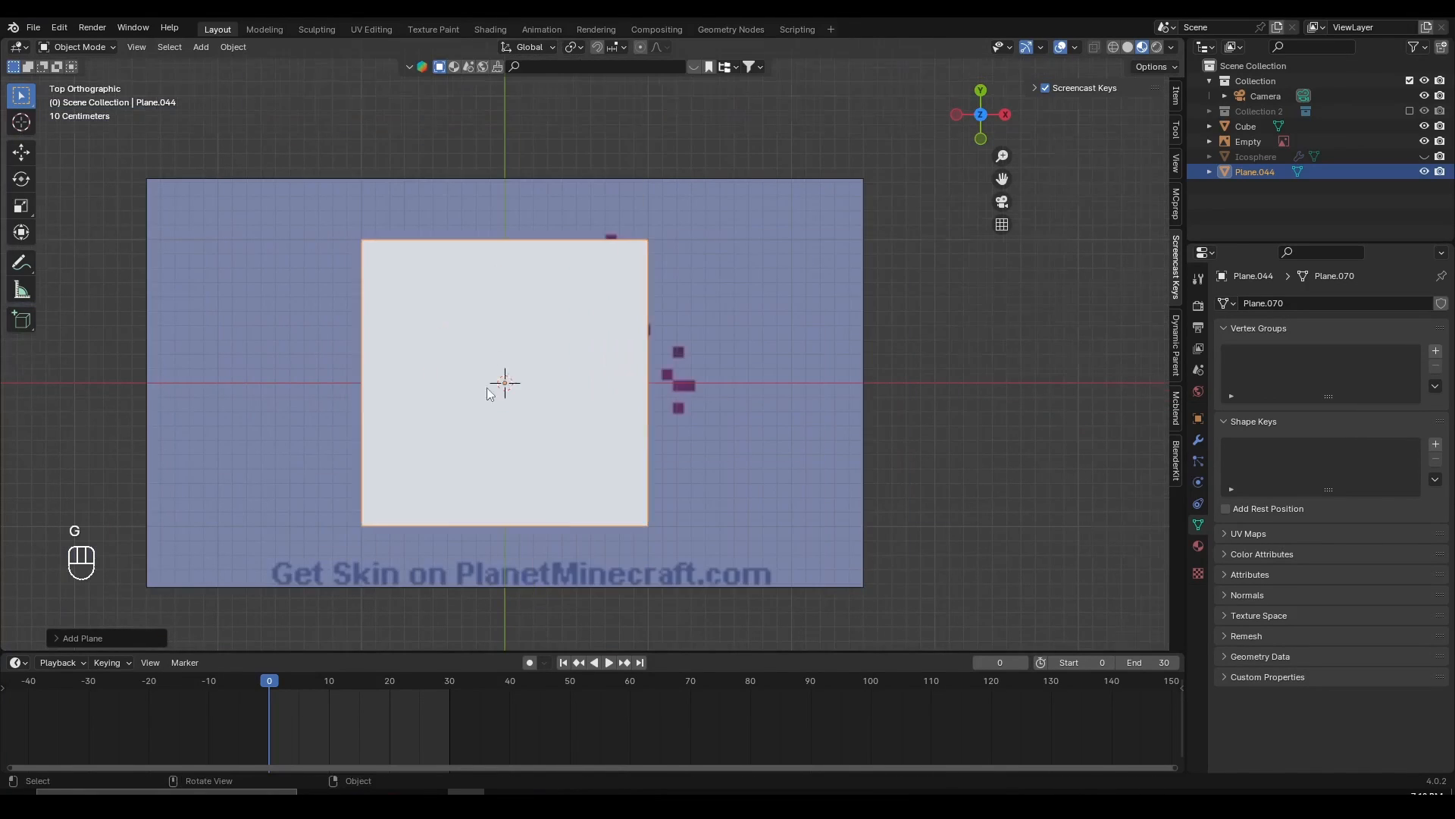
scroll(491, 394, "up", 2)
key("g")
right_click(613, 374)
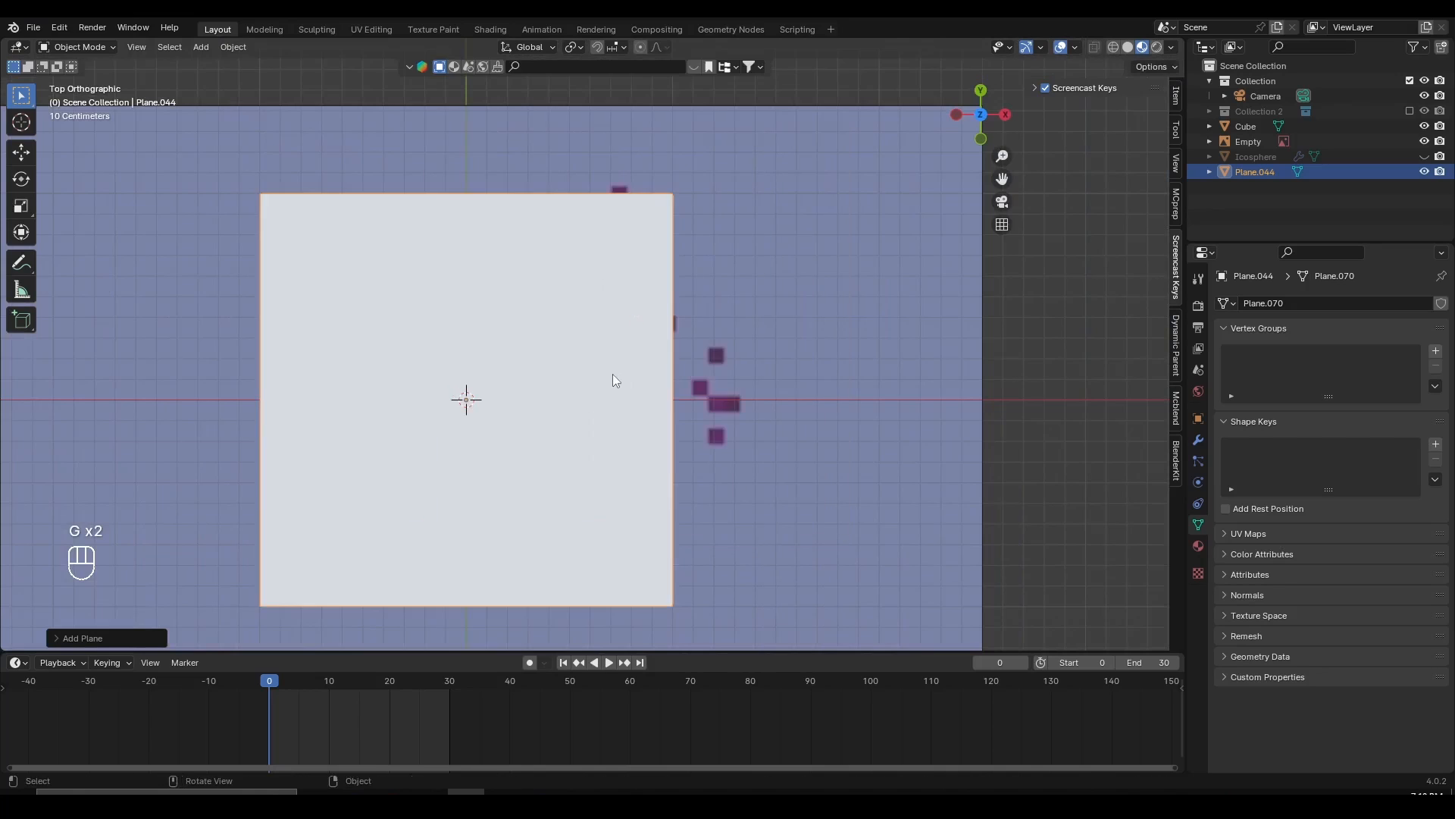
scroll(589, 374, "down", 2)
key("g")
right_click(754, 432)
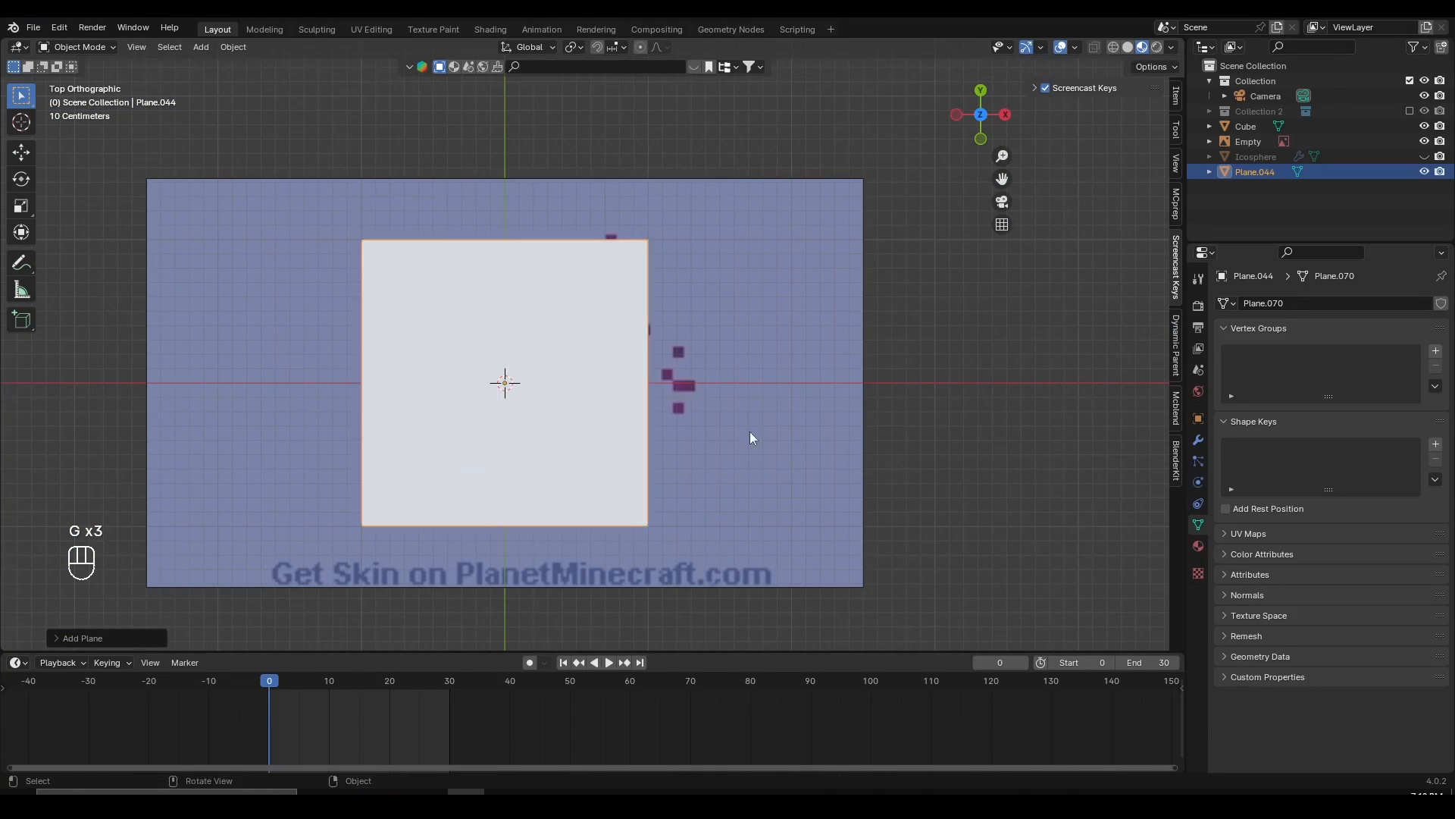
key("s")
right_click(781, 460)
scroll(780, 460, "up", 2)
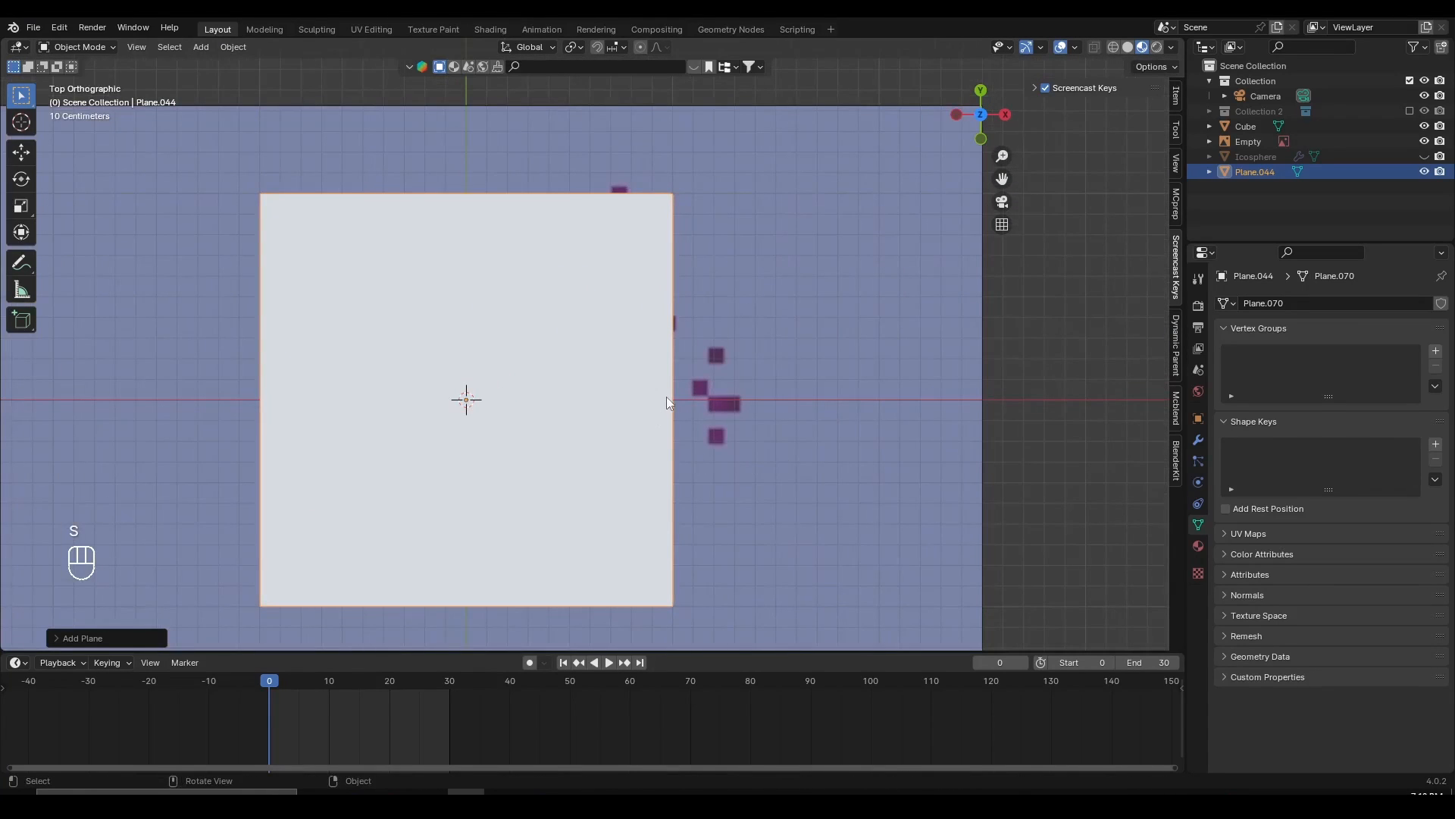
- Show the plane's location, rotation, scale and dimensions in the viewport
key("n")
key("n")
left_click(1176, 132)
left_click(1178, 102)
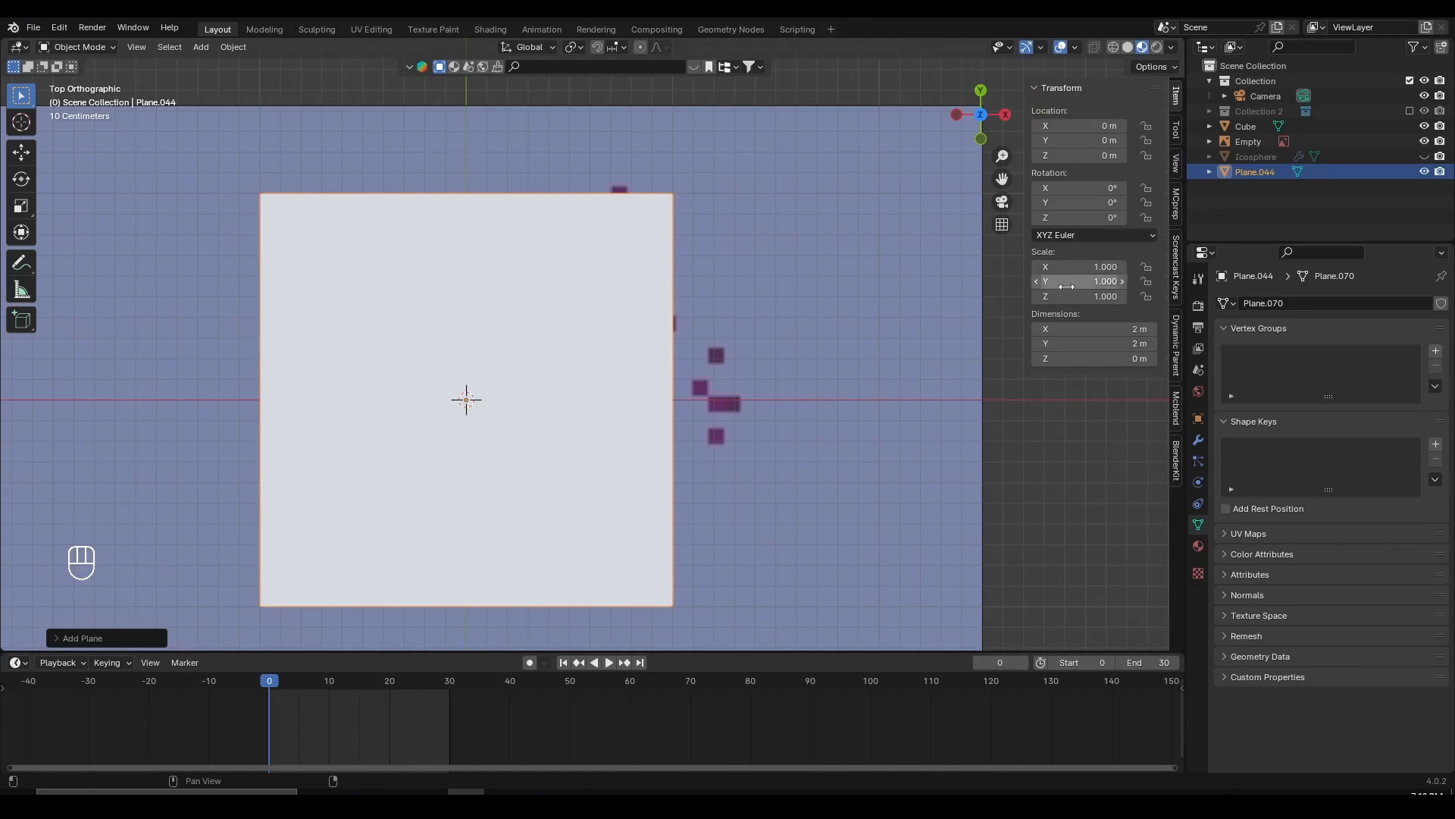
- Try enlarging the plane in Object Mode to a scale of about 2.847 and then 3.718, and undo both changes
key("s")
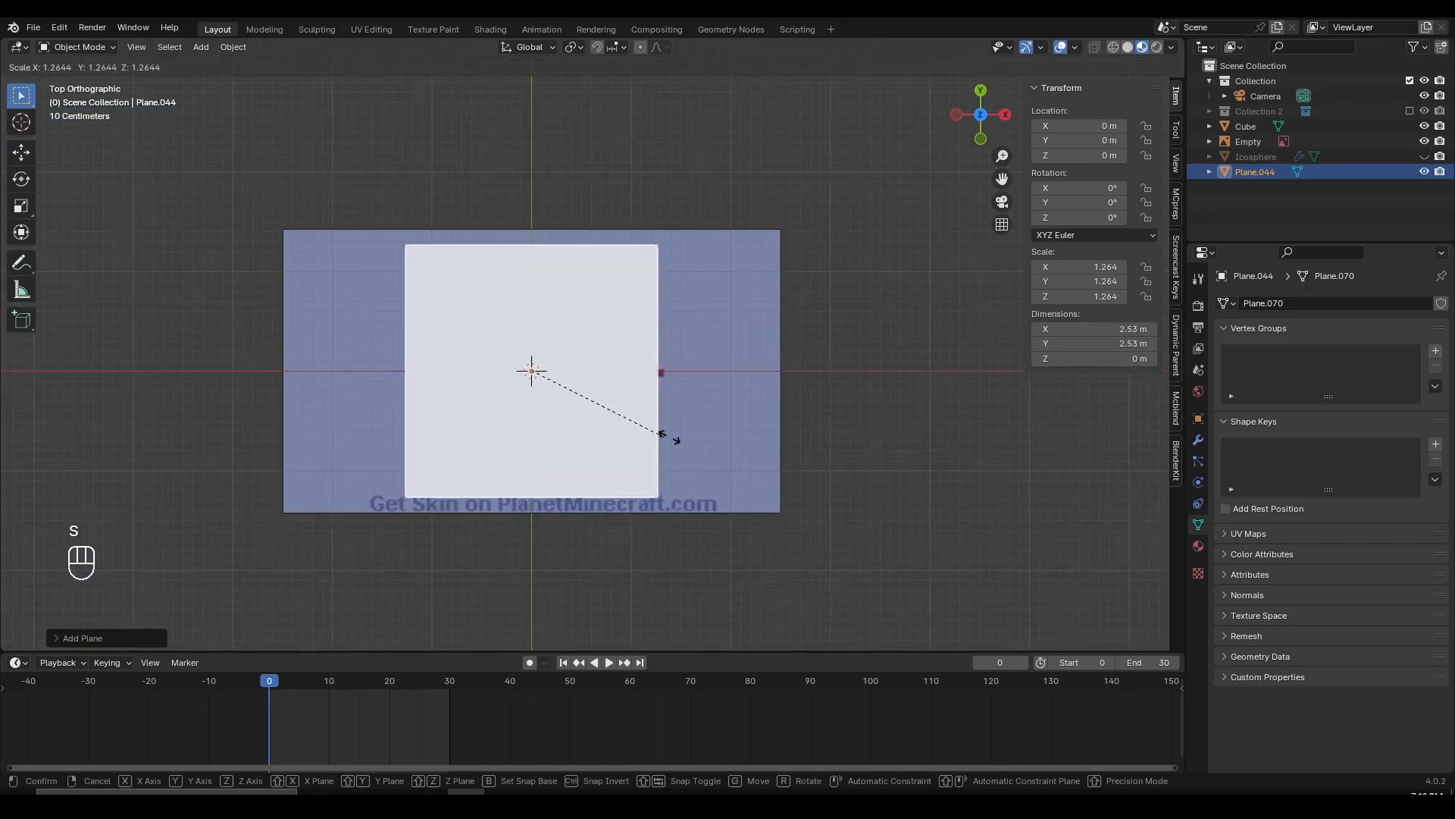
left_click(997, 350)
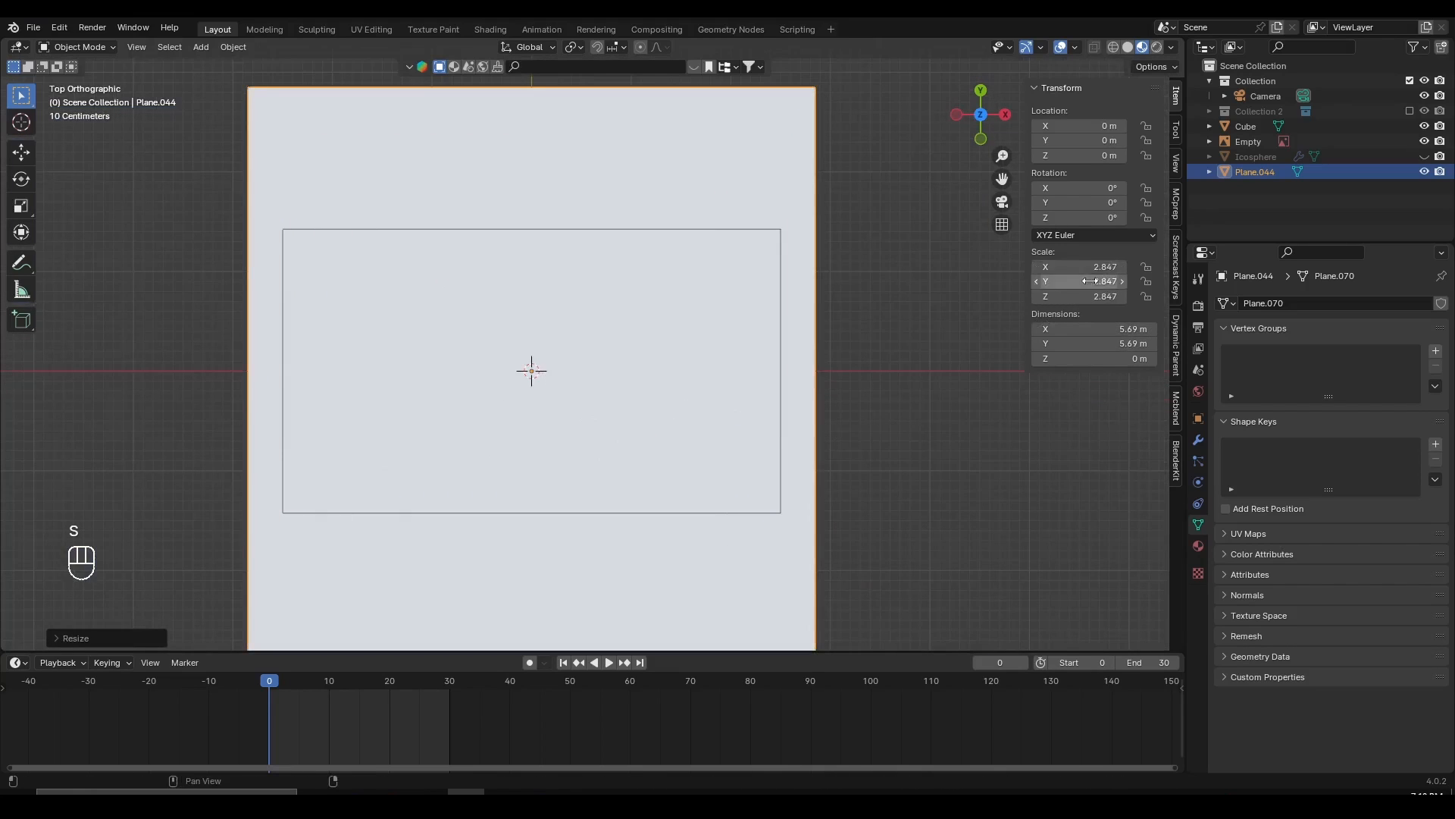
key("s")
left_click(878, 454)
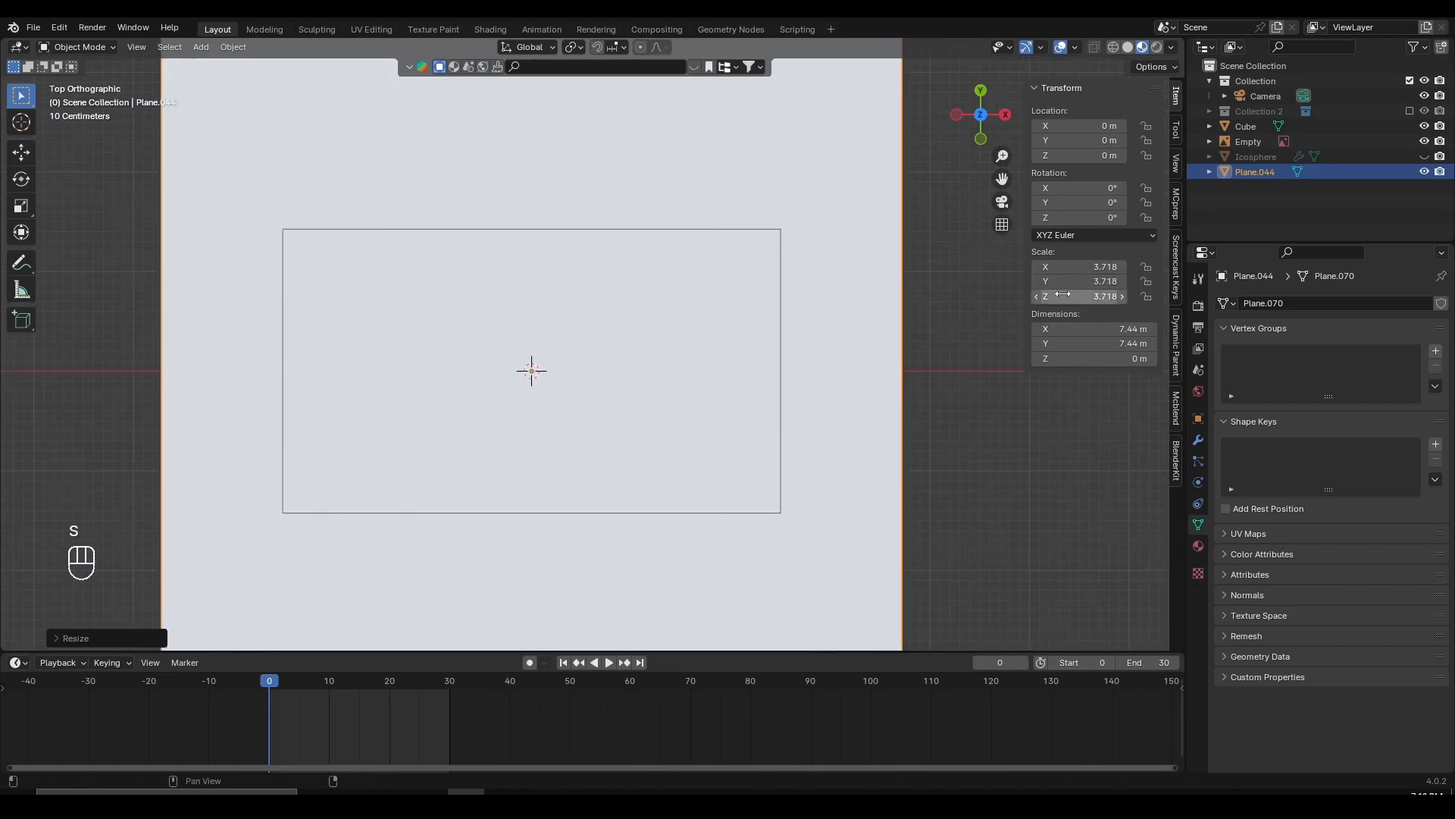
key("ctrl+z")
key("ctrl+z")
- Try shrinking the plane's mesh in Edit Mode to about 0.567 m wide, then undo it and return to Object Mode
key("Tab")
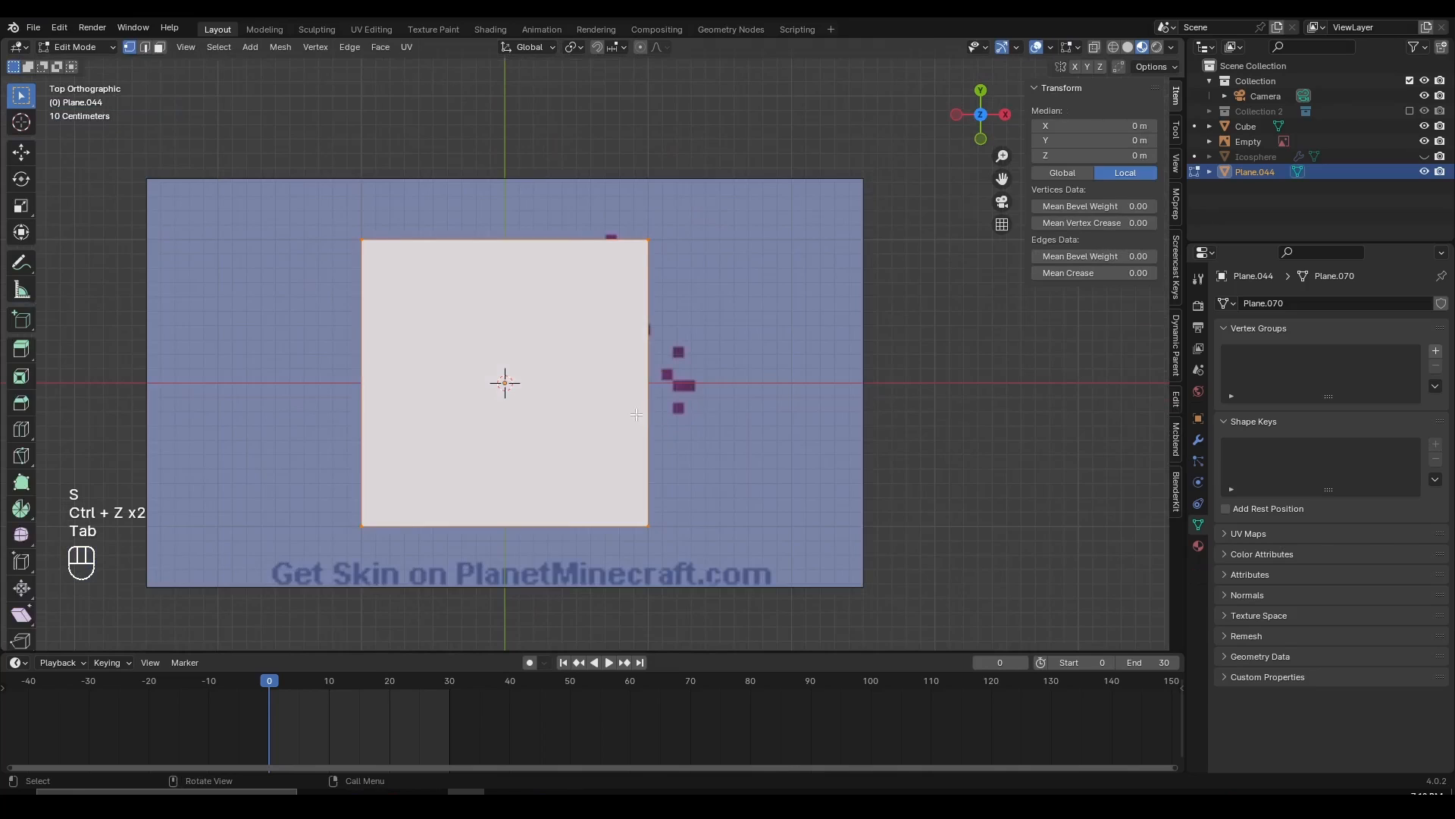
key("s")
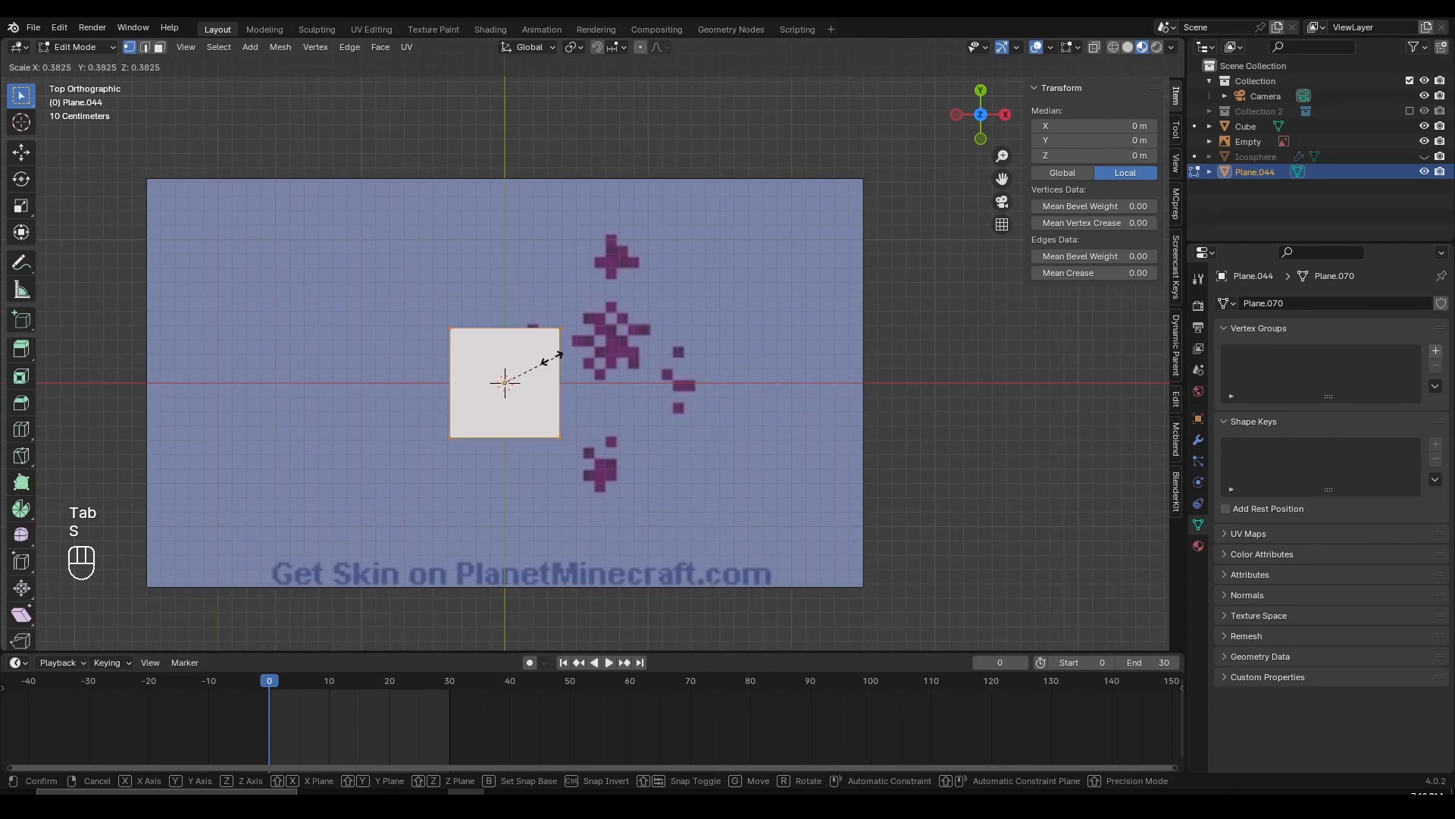
left_click(539, 361)
key("Tab")
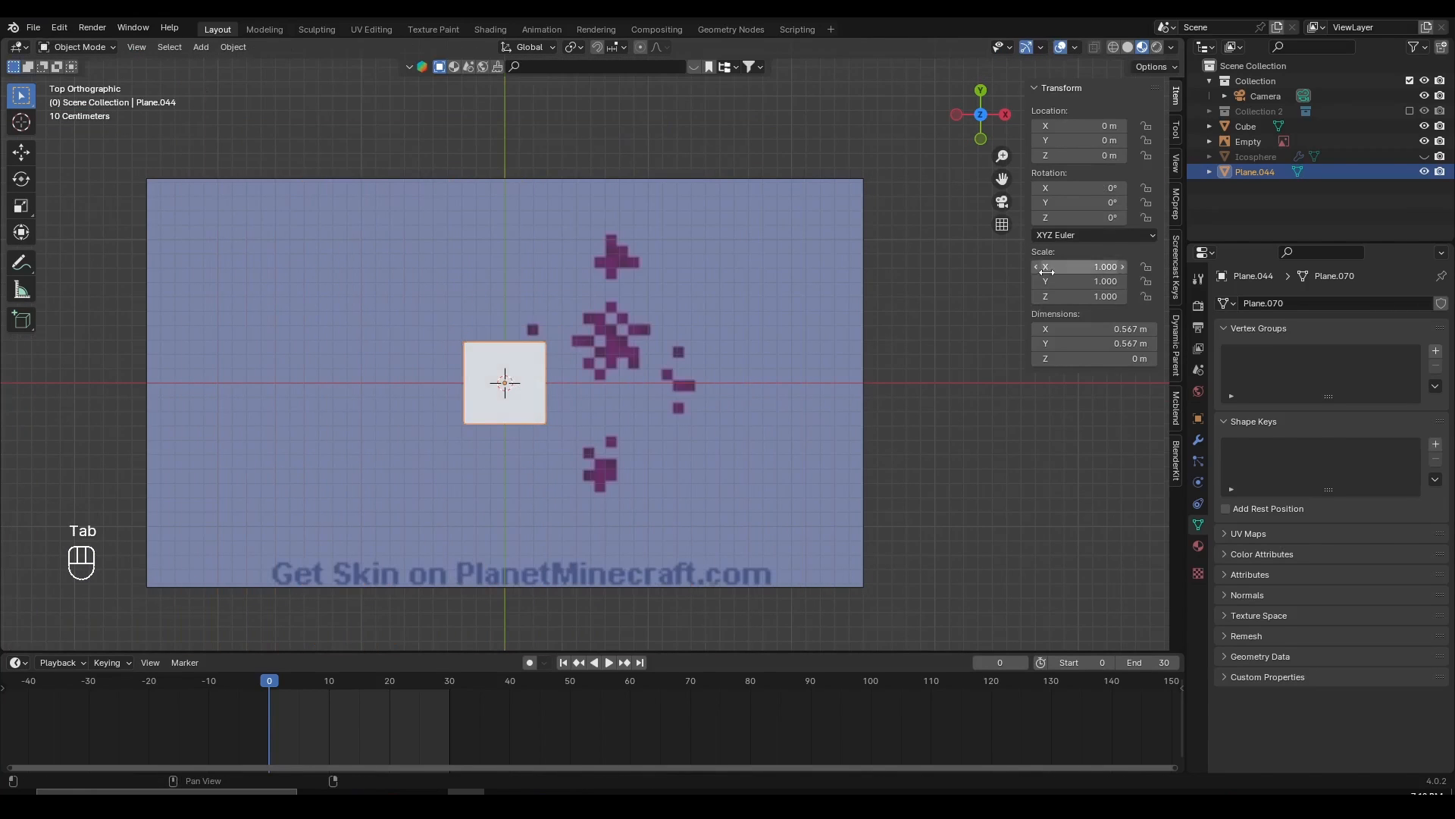
key("ctrl+z")
key("ctrl+z")
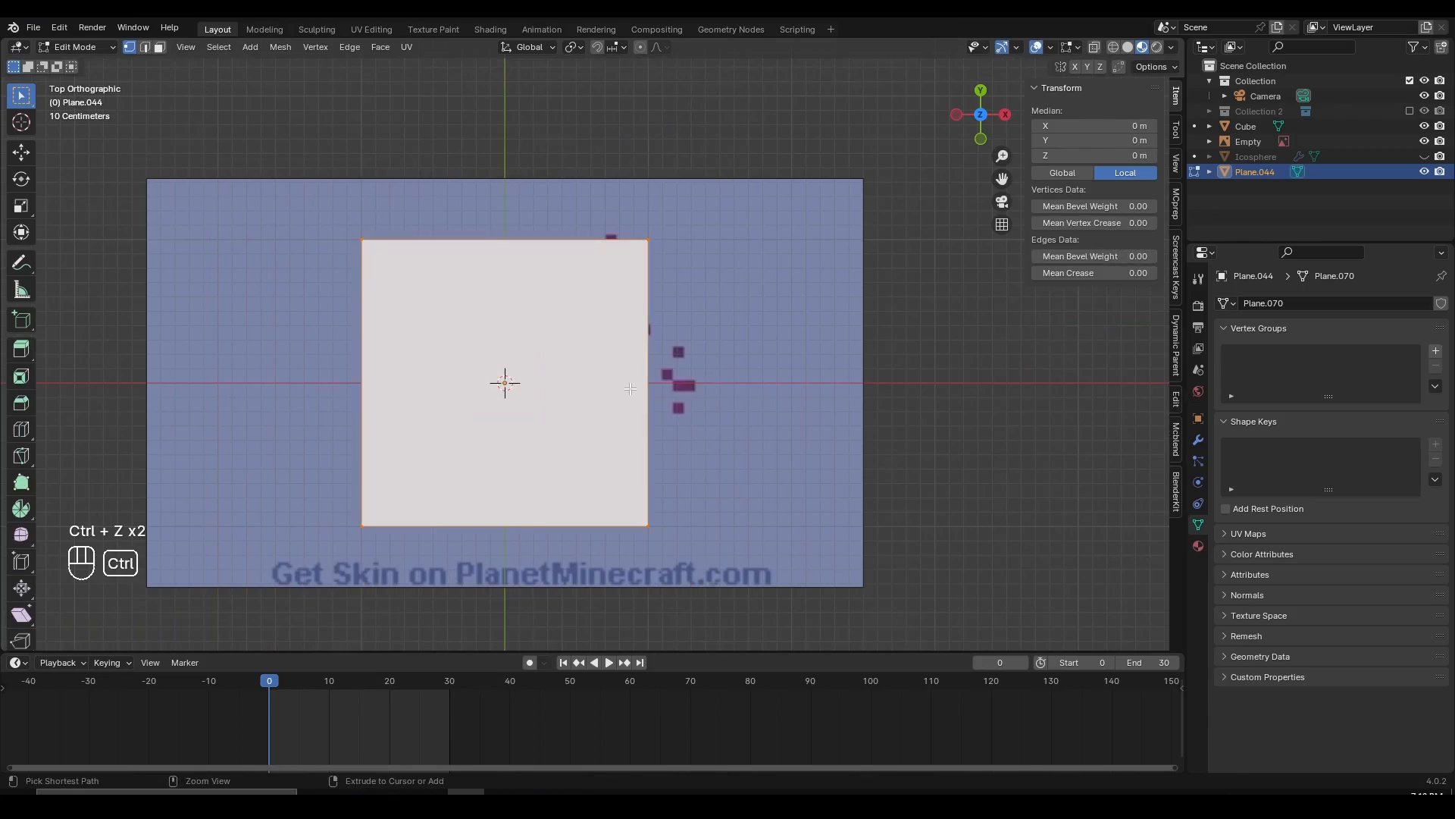
scroll(614, 409, "down", 1)
key("Tab")
- Try enlarging the plane in Object Mode to about 5.82 m and applying its scale, then undo these changes
key("s")
key("s")
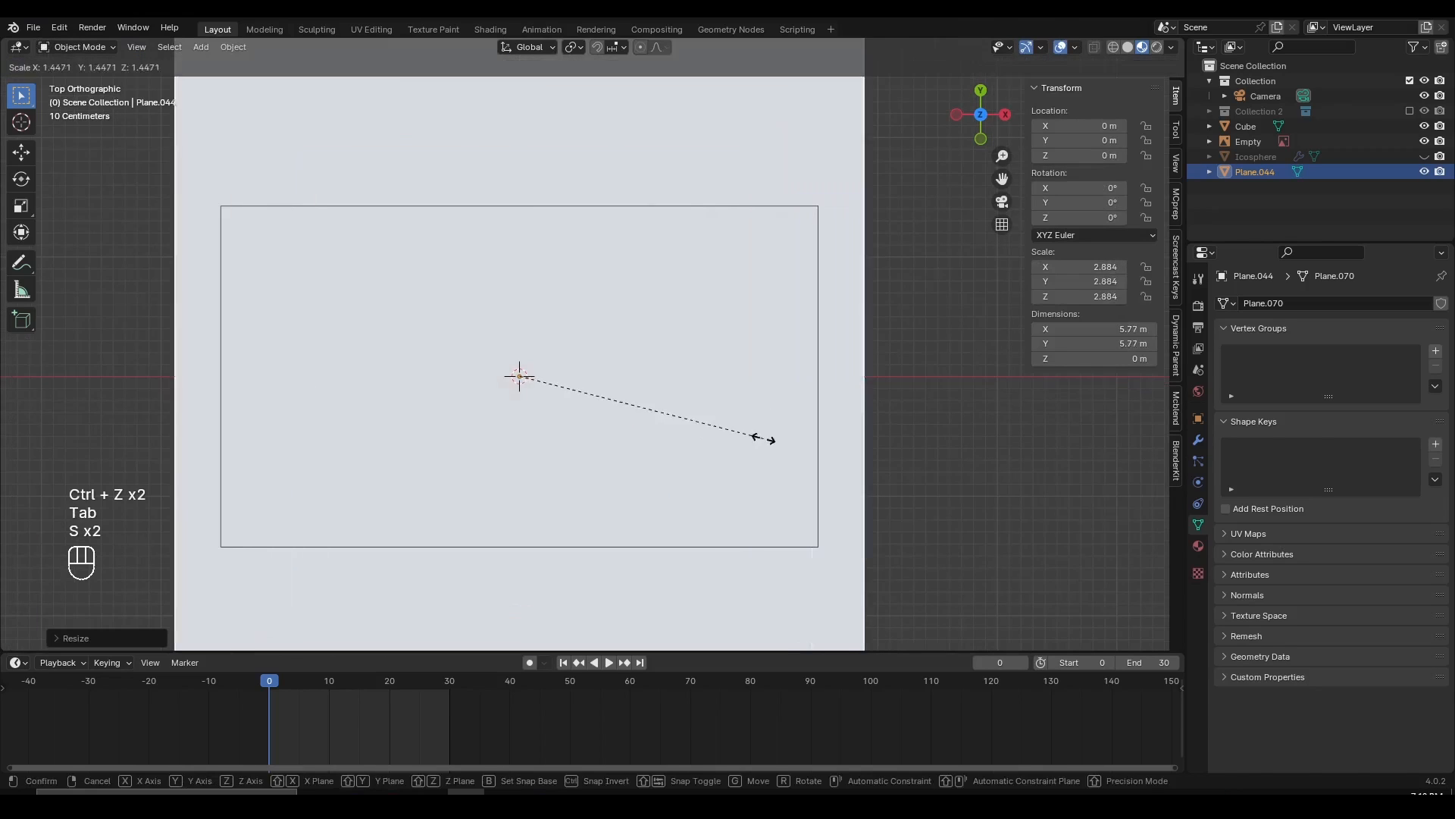
left_click(1038, 236)
key("ctrl+a")
left_click(808, 347)
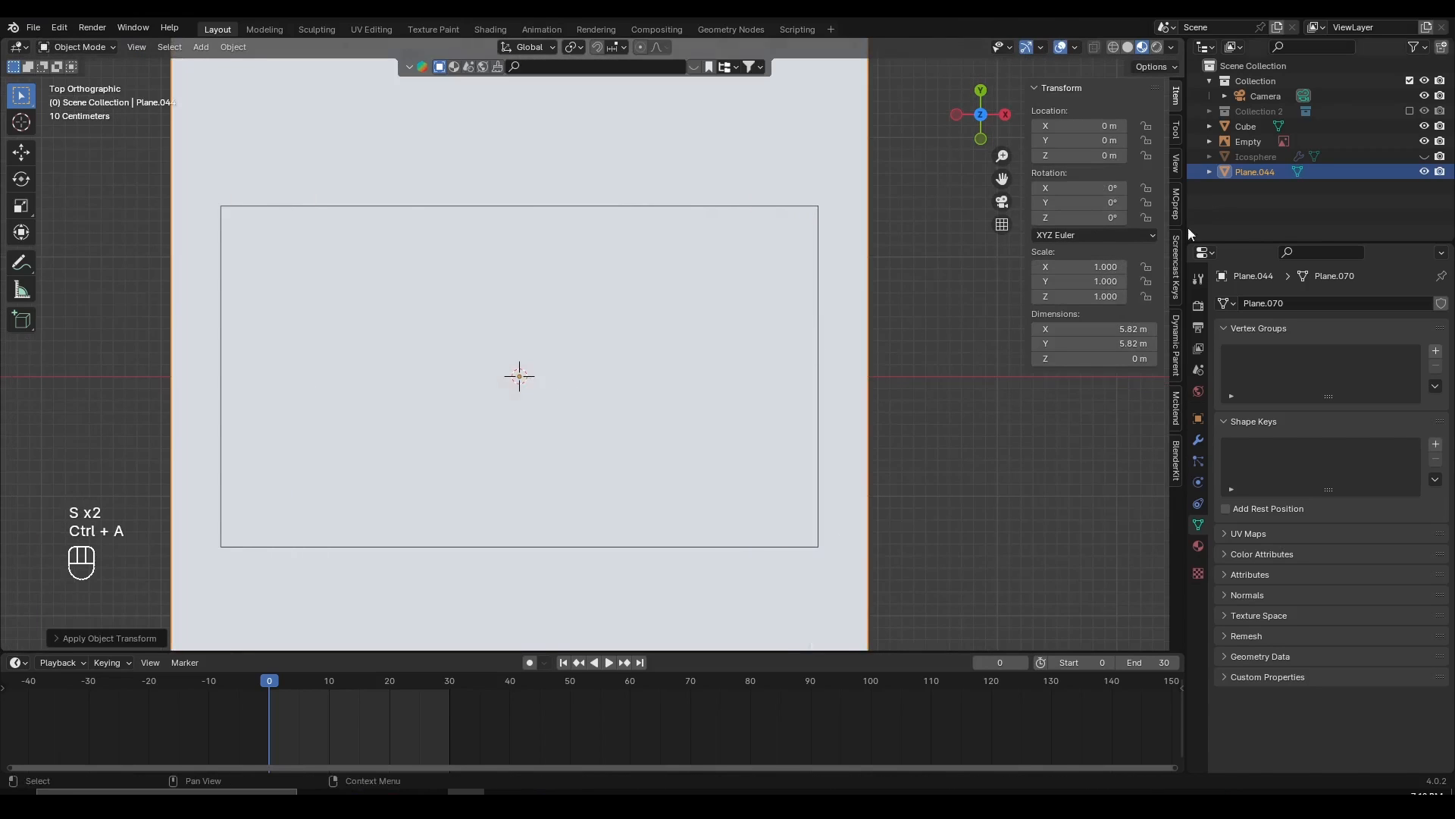
key("ctrl+z")
key("ctrl+z")
key("ctrl+z")
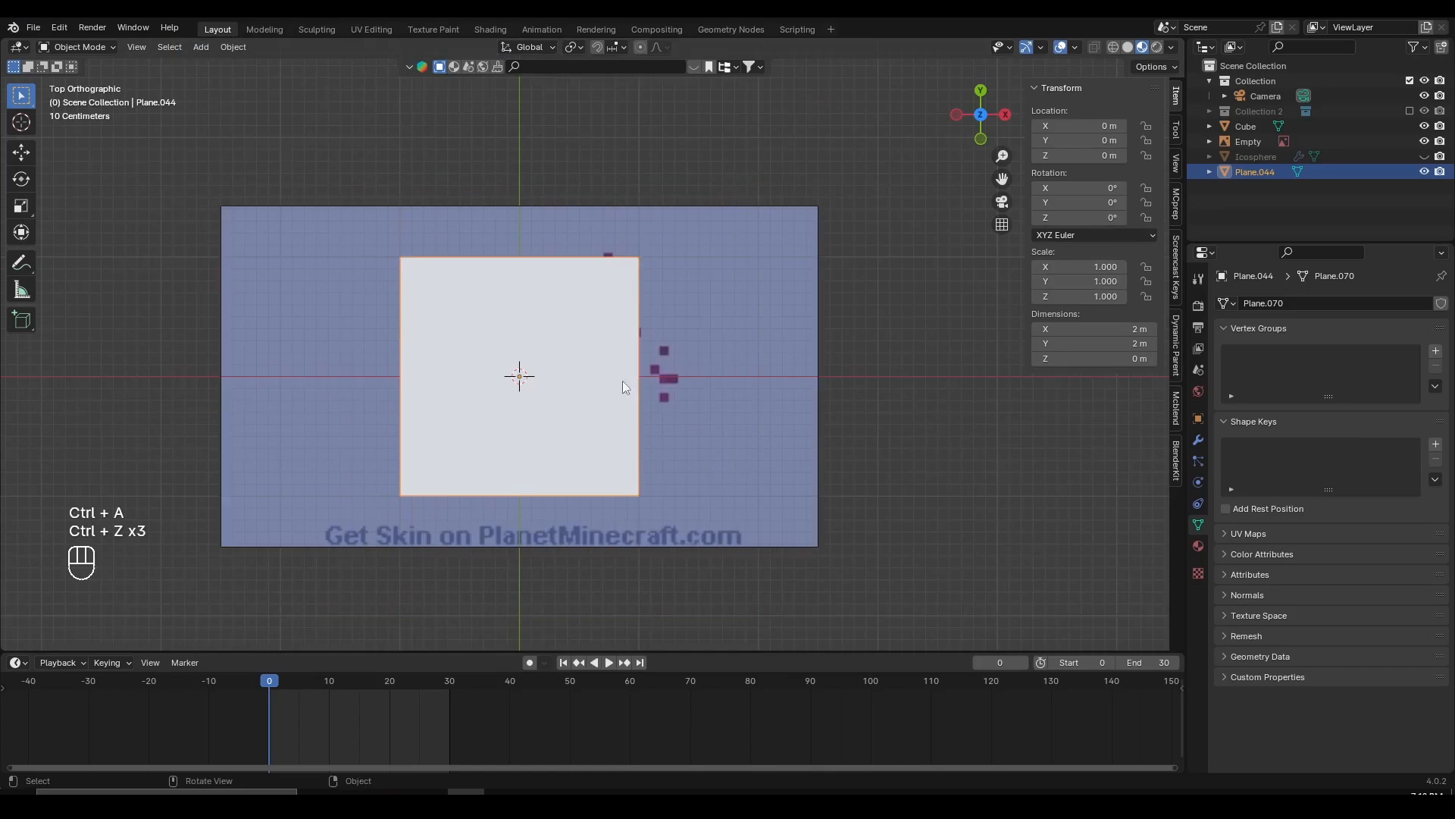
key("g")
right_click(613, 380)
scroll(611, 379, "up", 2)
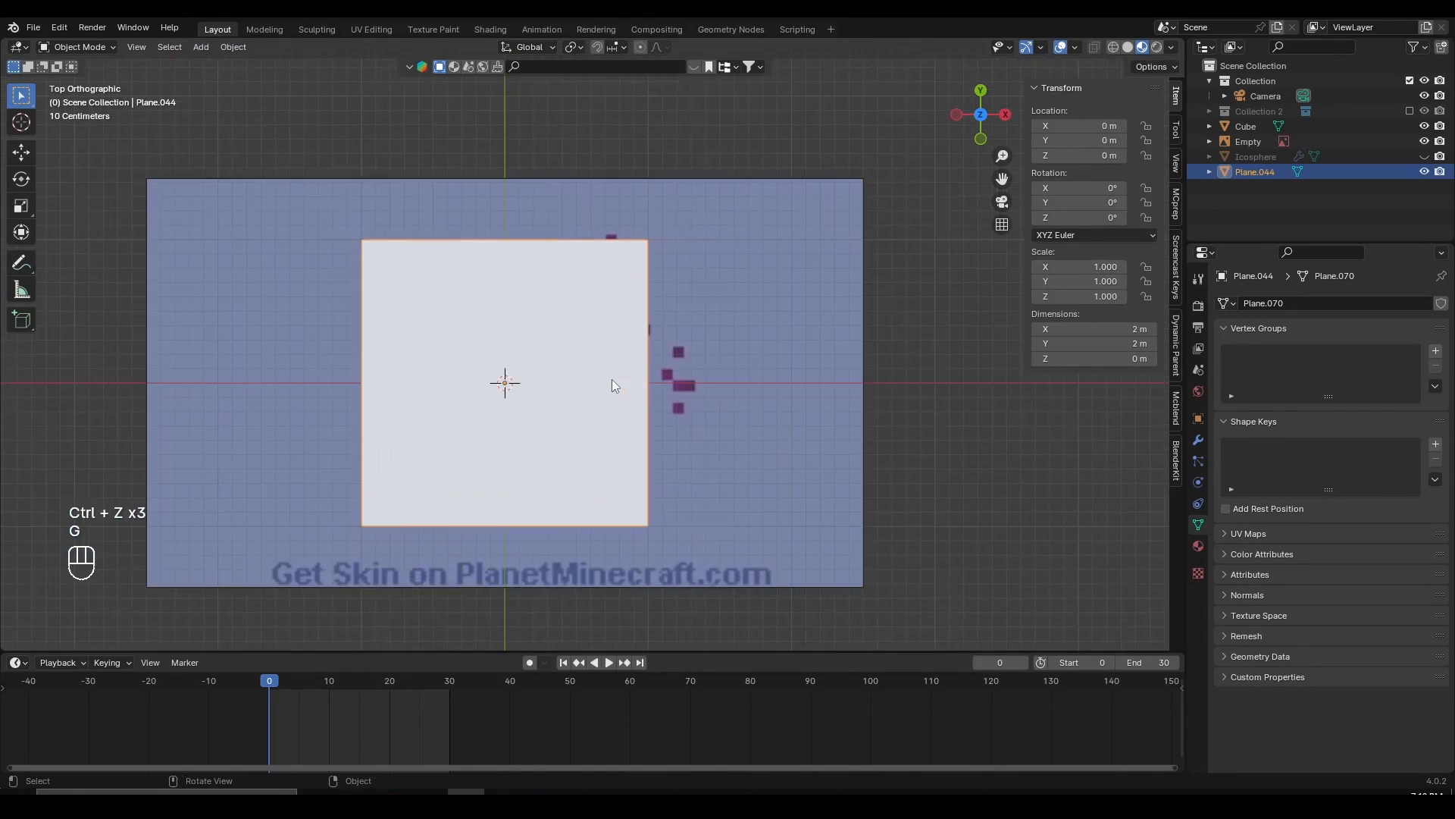
key("ctrl+z")
key("Tab")
scroll(610, 379, "up", 2)
scroll(607, 357, "down", 4)
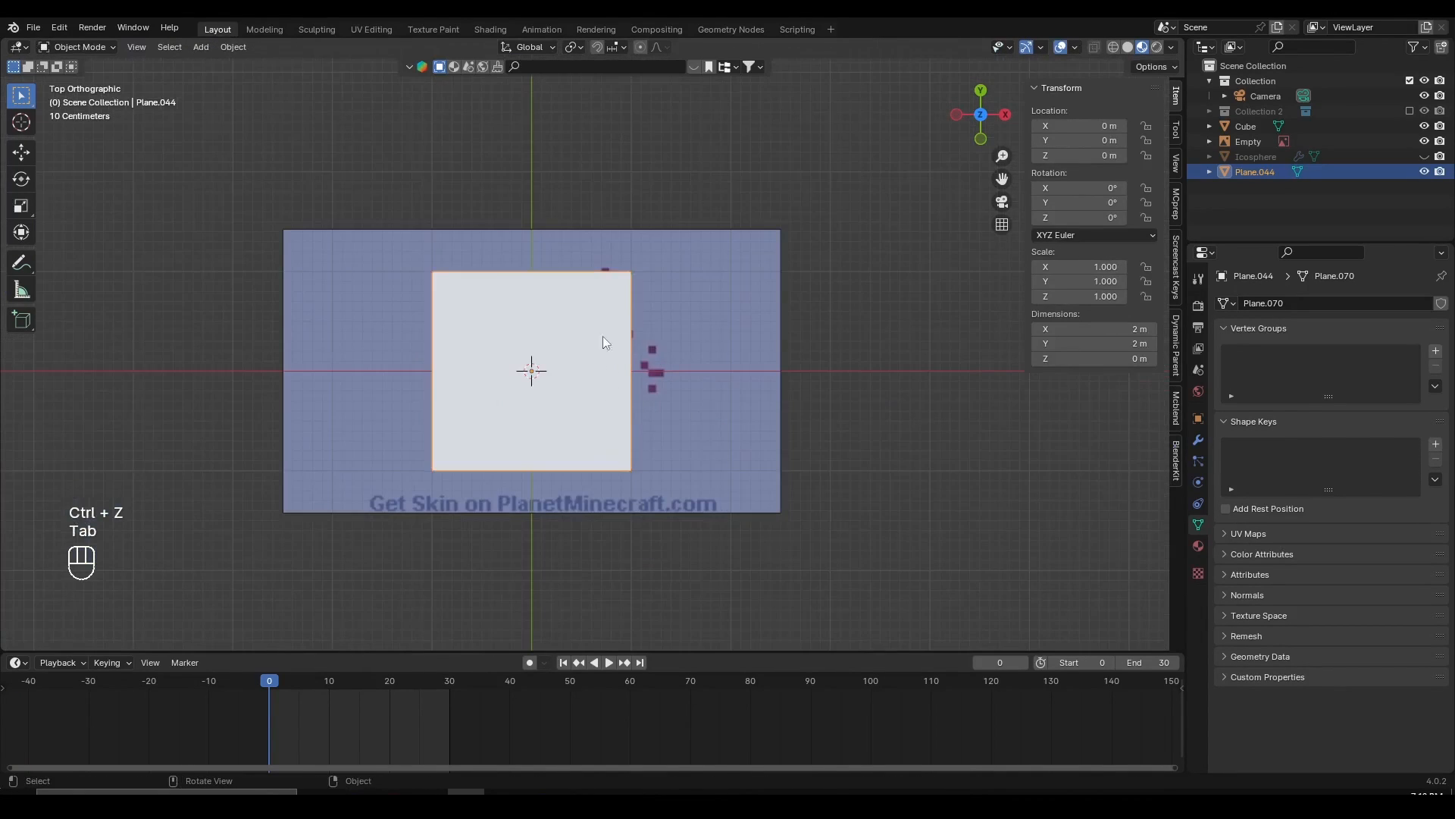
key("g")
scroll(546, 402, "up", 4)
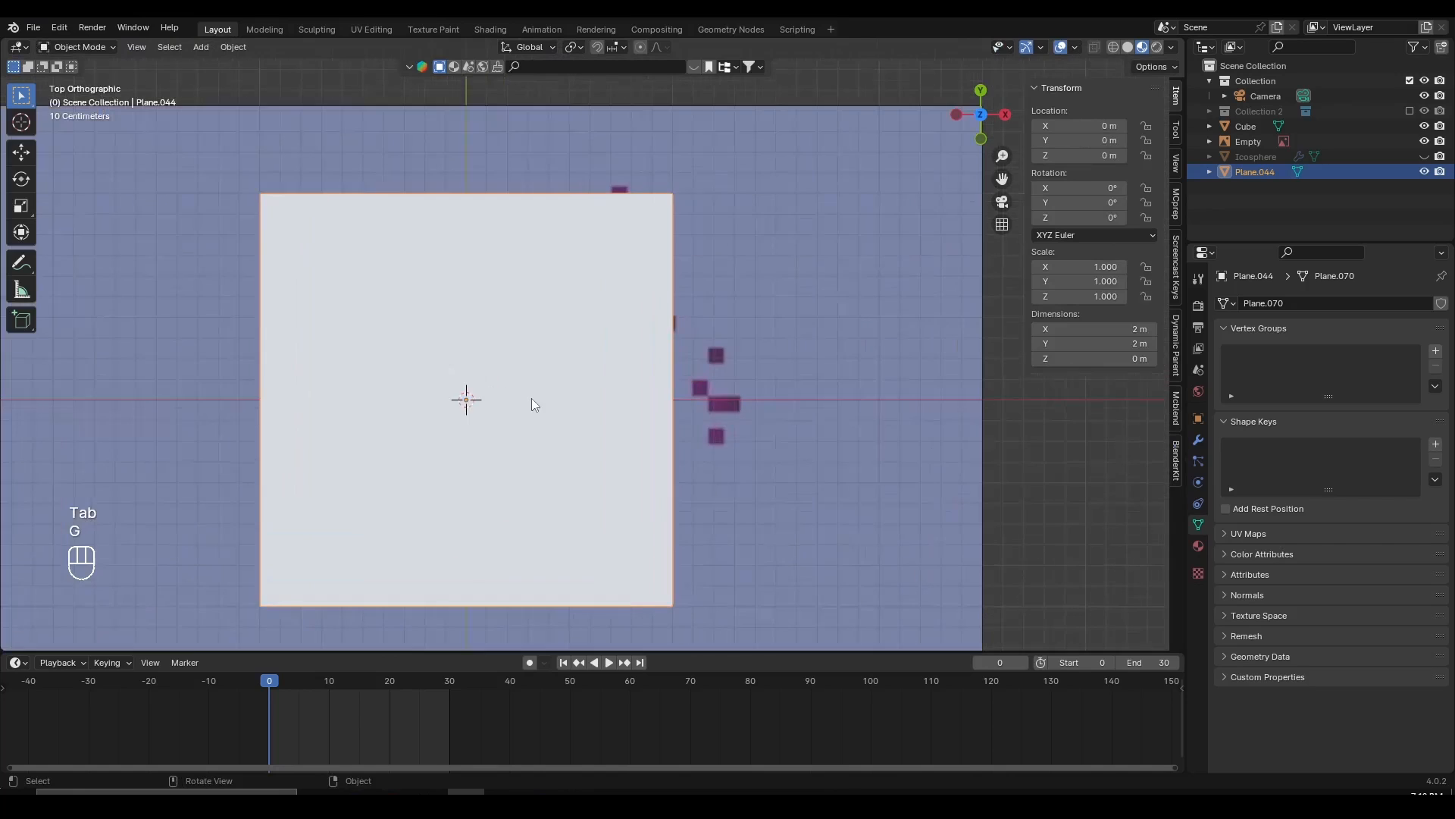
key("g")
right_click(641, 243)
scroll(599, 394, "down", 3)
key("g")
right_click(578, 403)
scroll(576, 405, "up", 4)
key("g")
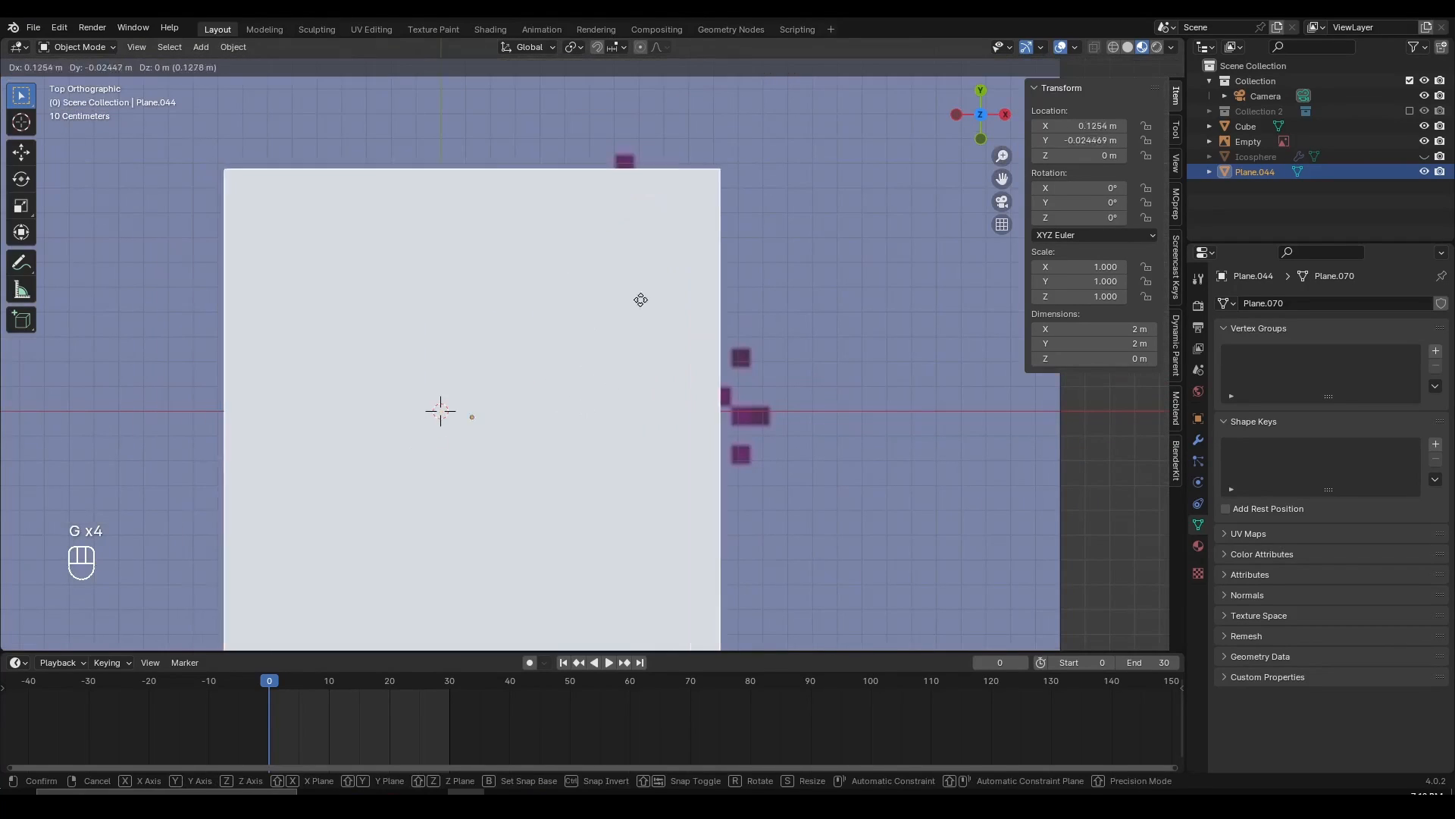
right_click(682, 279)
scroll(658, 318, "down", 4)
key("g")
right_click(636, 334)
scroll(599, 363, "up", 3)
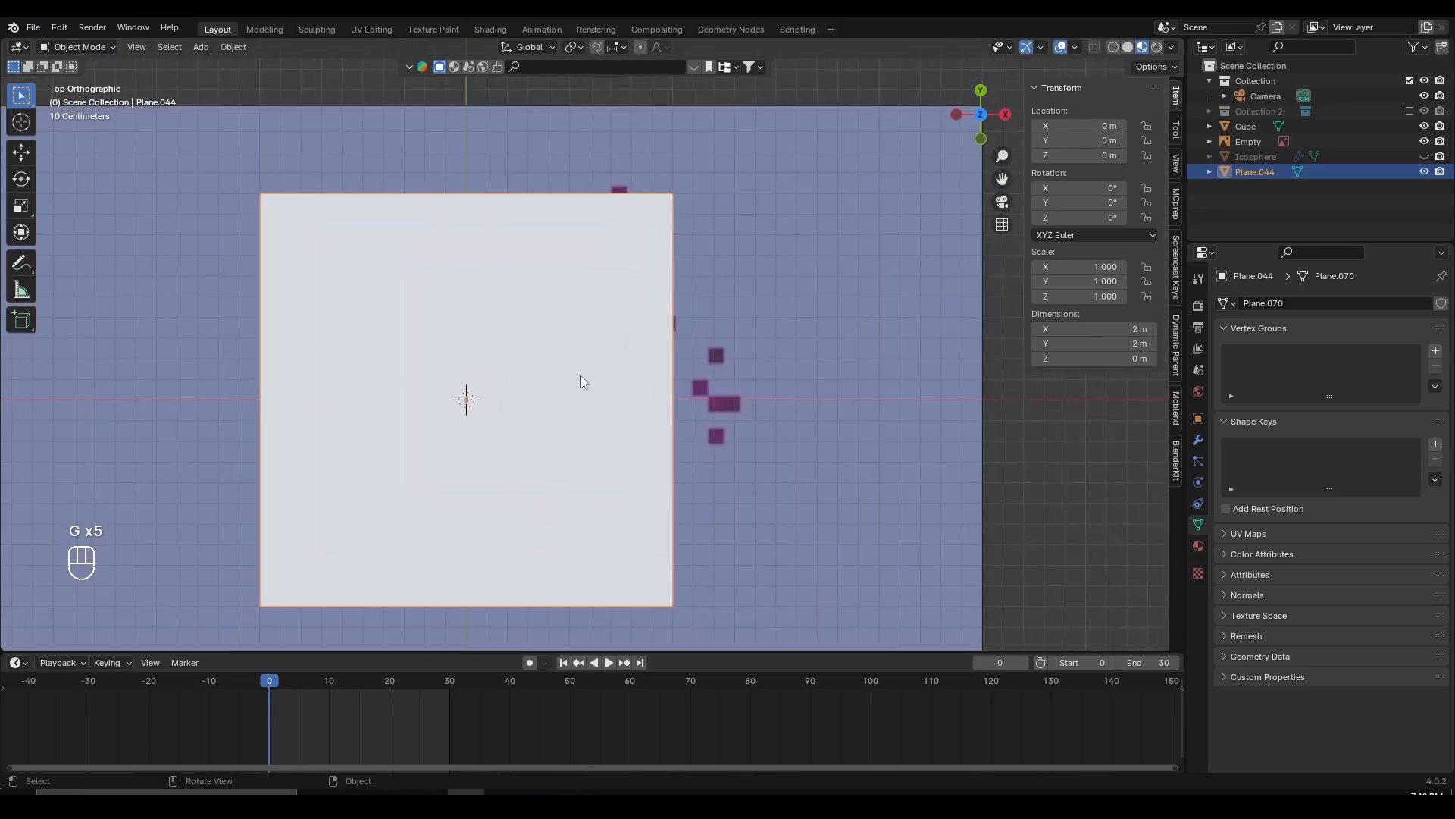
scroll(603, 348, "down", 2)
key("g")
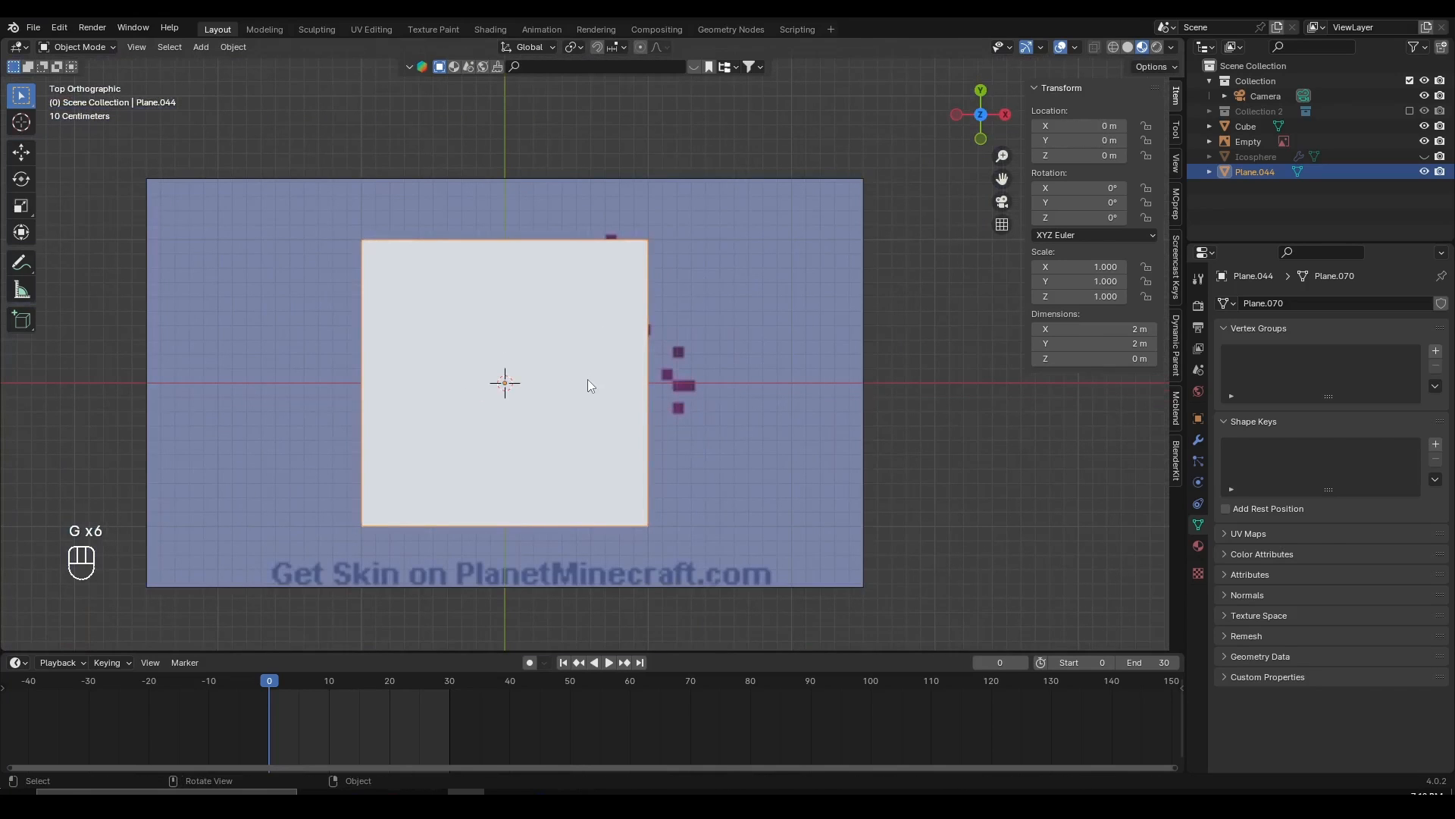
- Switch the plane to Edit Mode and shrink its mesh to about 0.414 m wide
key("Tab")
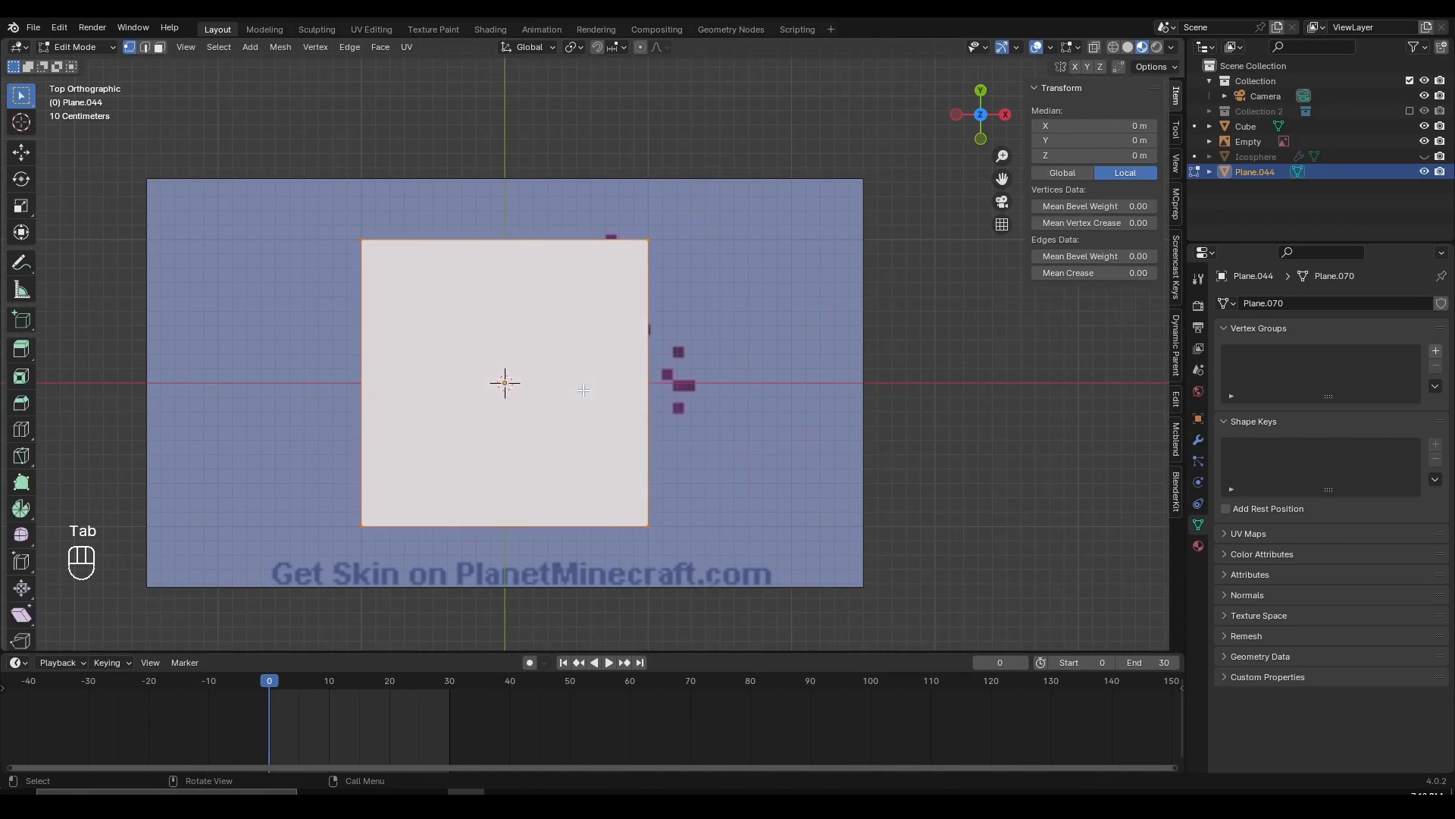
left_click(112, 50)
left_click(65, 72)
left_click(76, 47)
left_click(79, 59)
left_click(79, 47)
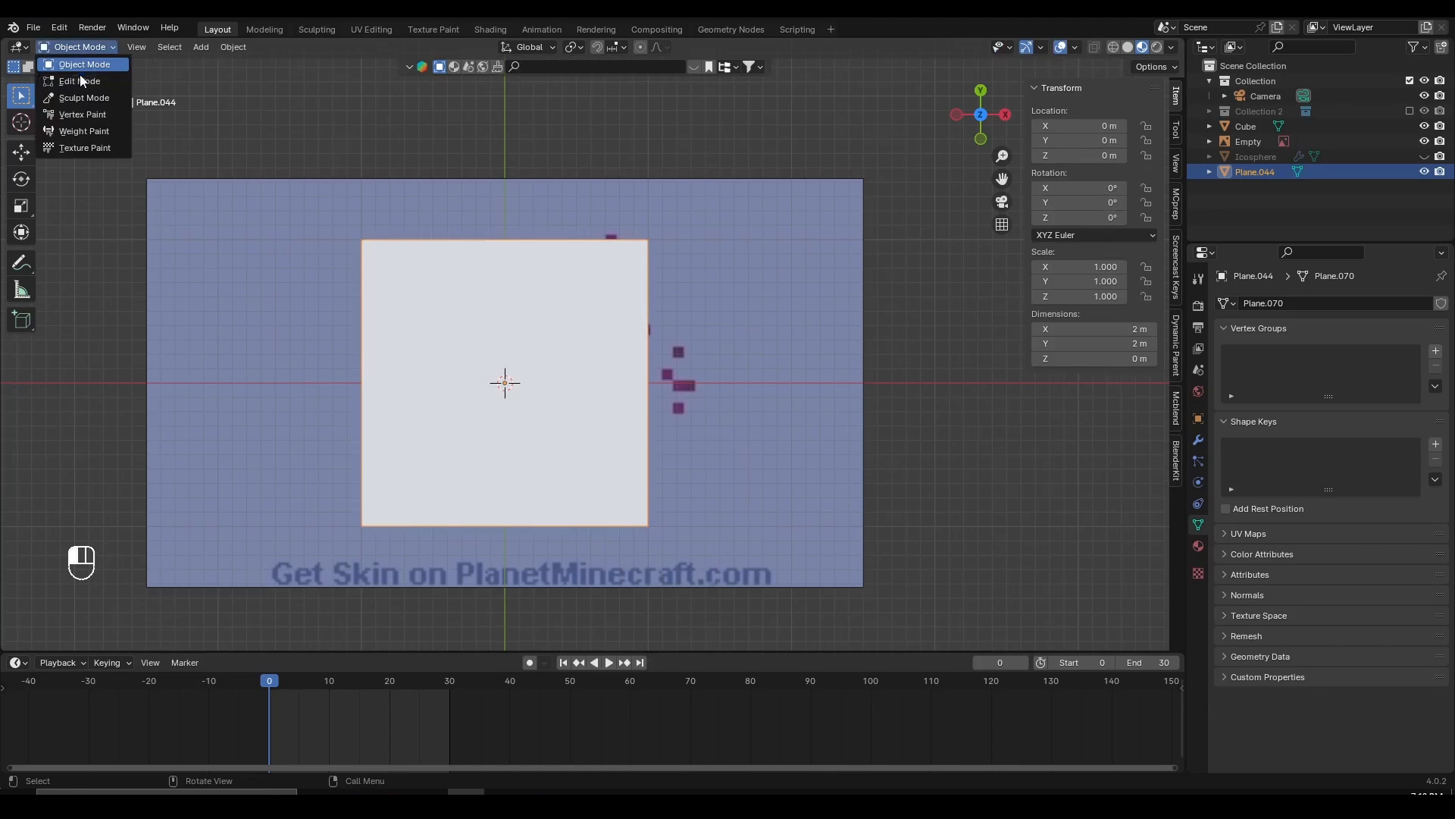
left_click(75, 81)
key("s")
left_click(543, 407)
scroll(578, 452, "up", 5)
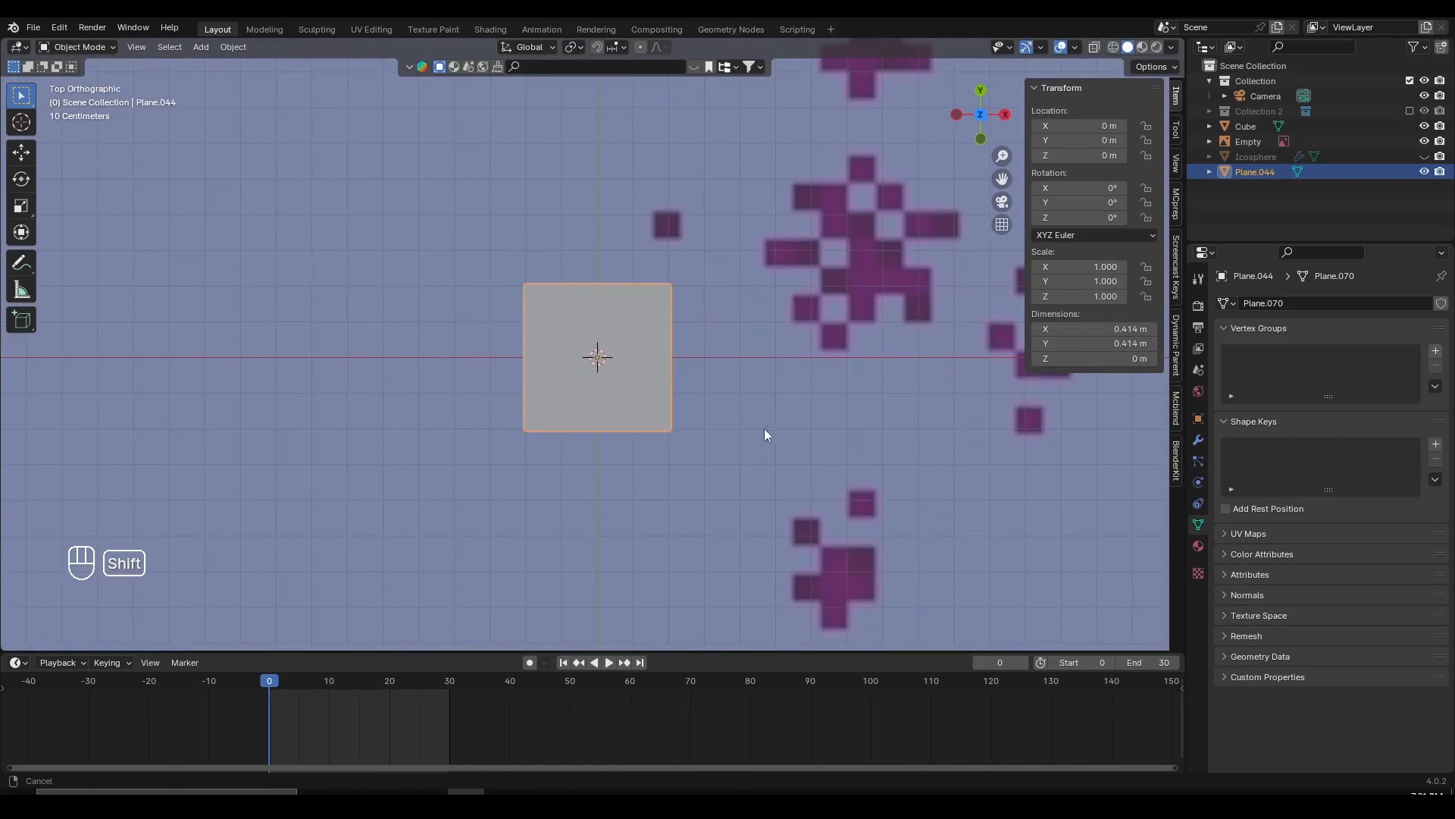
- Shrink the plane's mesh further in Edit Mode to about 0.211 m wide and return to Object Mode
middle_click_drag(766, 434, 645, 444, "shift")
key("Tab")
key("s")
key("s")
key("s")
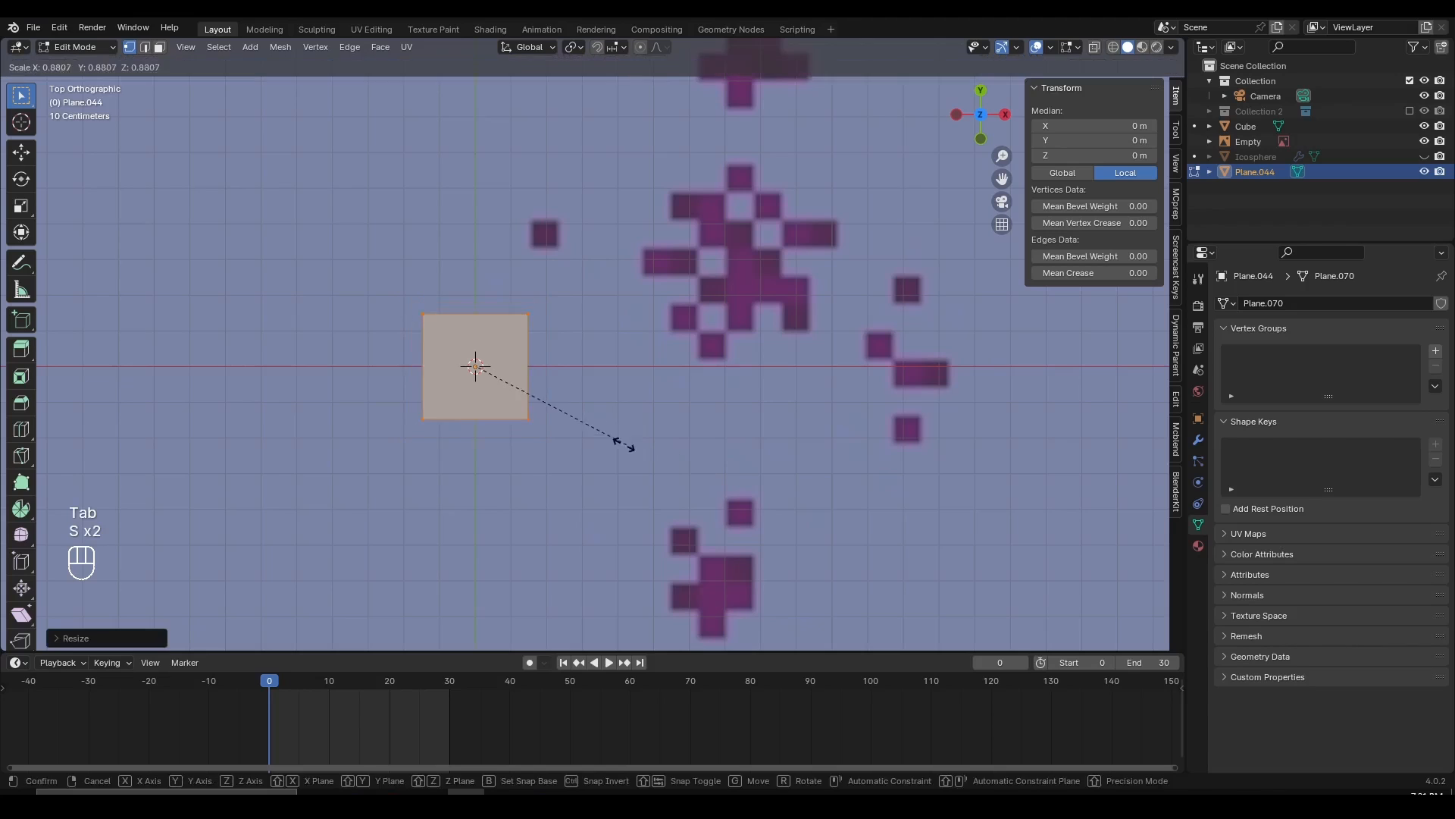
left_click(585, 420)
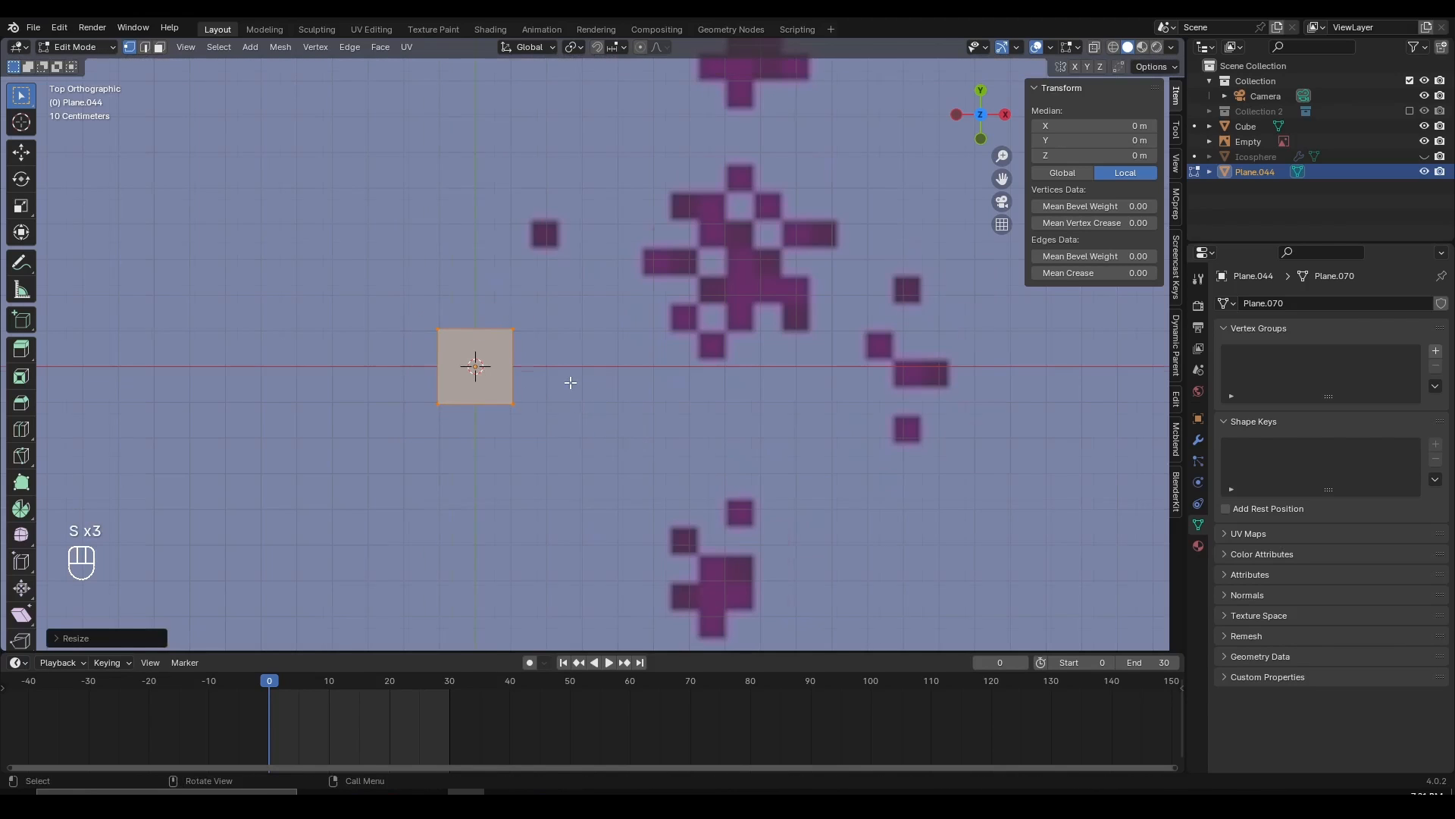
scroll(571, 383, "up", 2)
key("Tab")
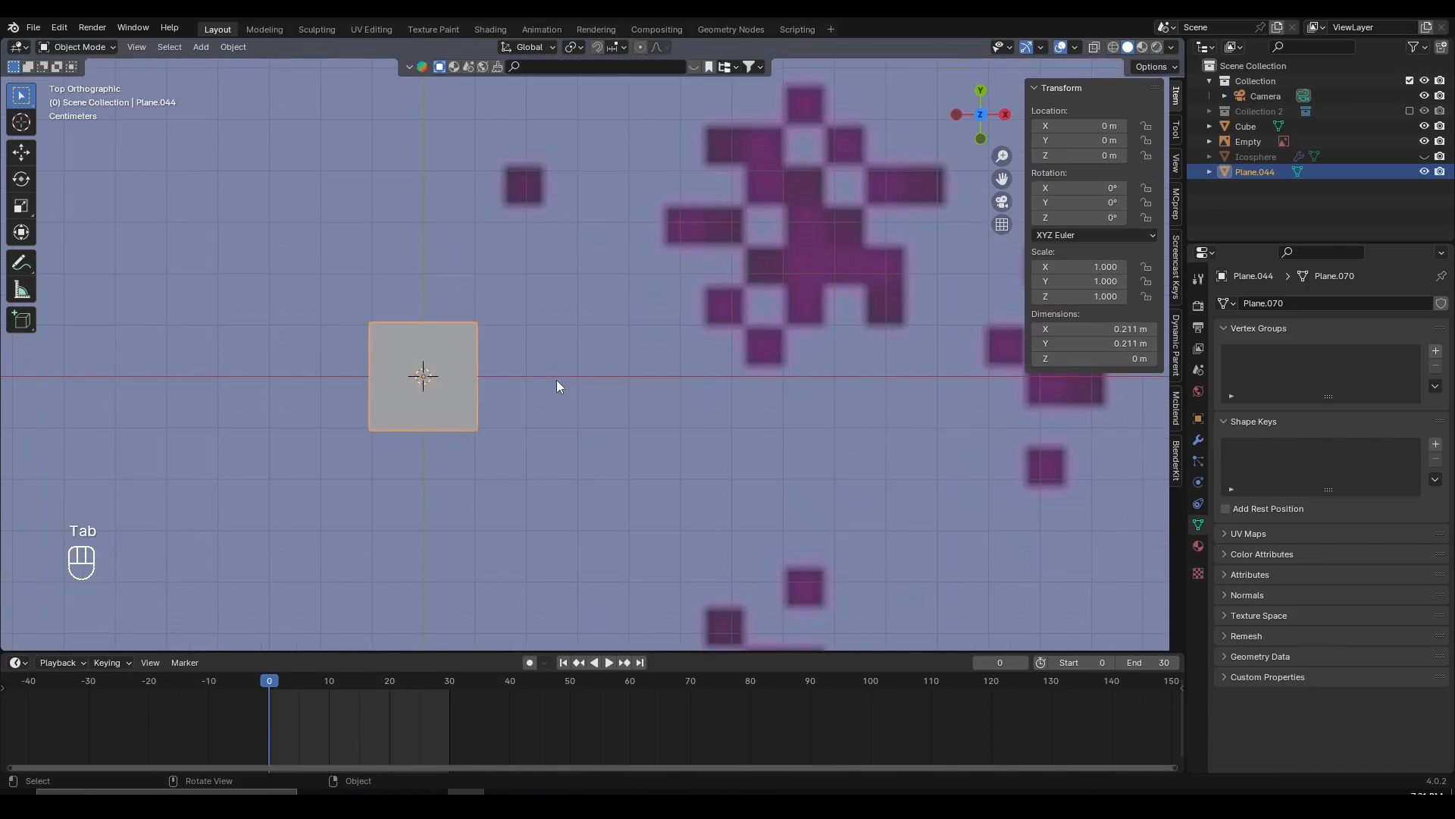
- Move the plane in Object Mode onto the middle of the large central particle shape, at about X 0.742 m, Y 0.275 m
middle_click_drag(556, 379, 411, 526, "shift")
scroll(426, 508, "down", 3)
key("g")
left_click(572, 449)
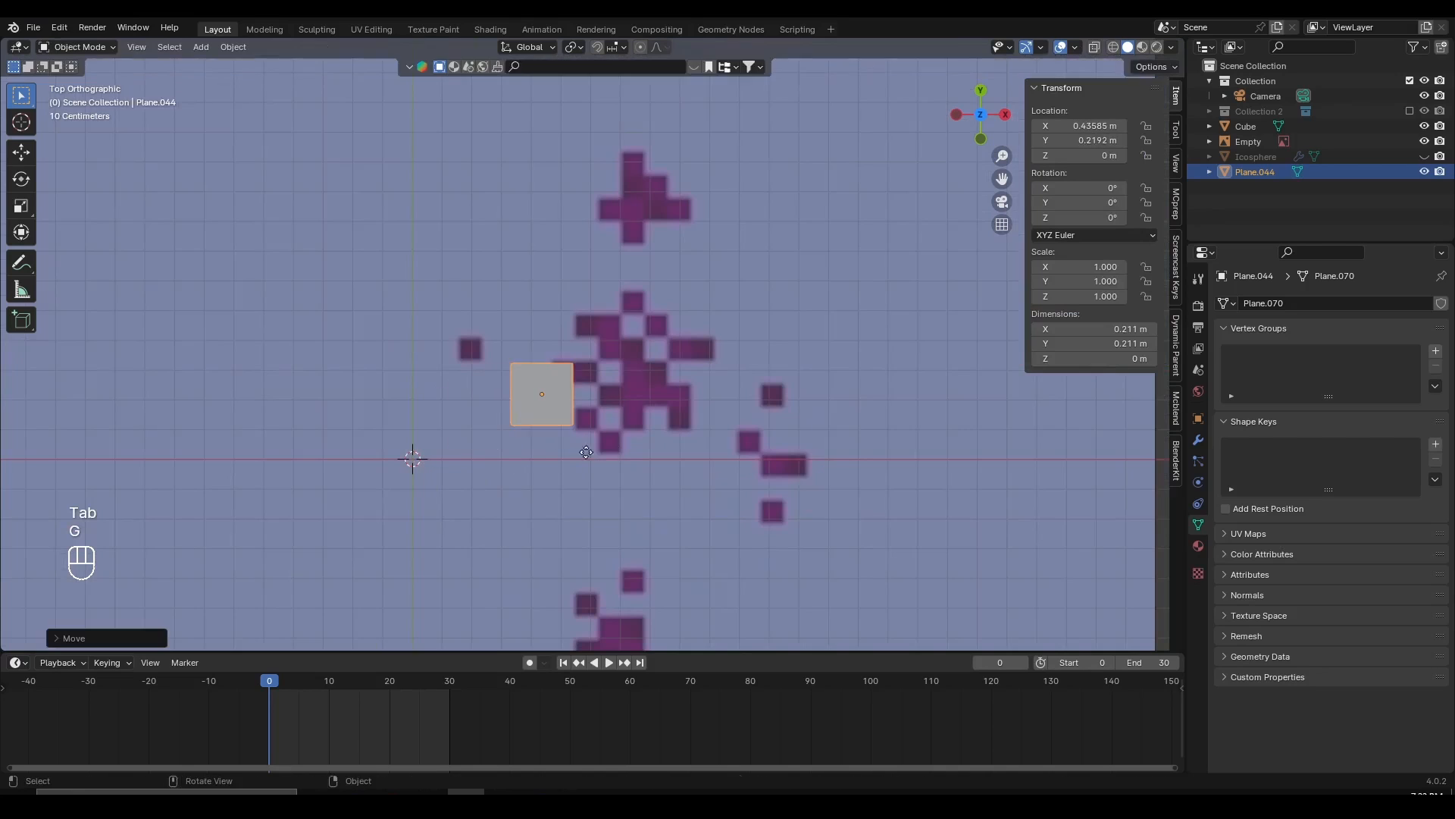
key("g")
left_click(668, 433)
scroll(674, 440, "up", 4)
key("g")
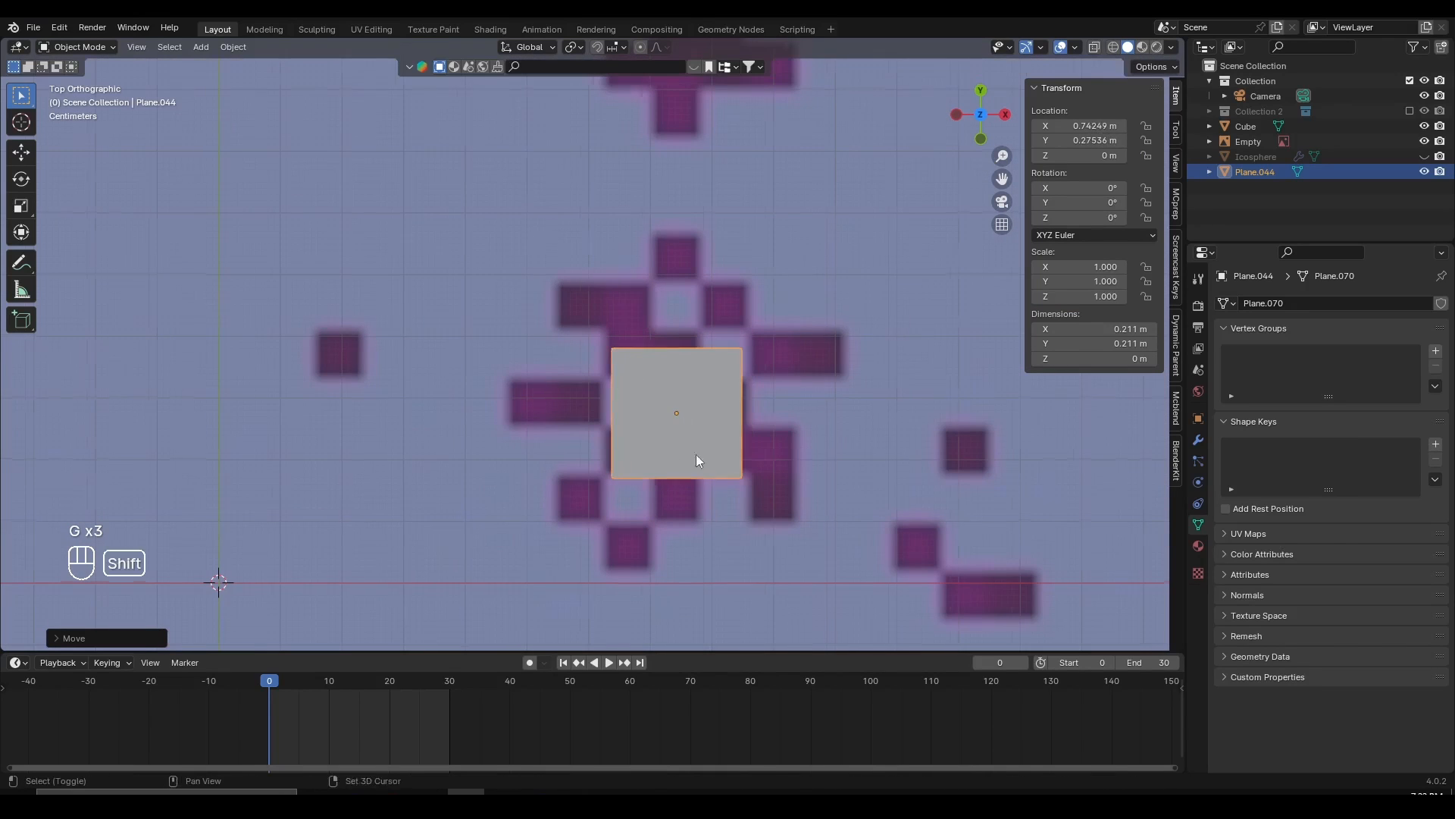
middle_click_drag(696, 453, 496, 379, "shift")
scroll(498, 379, "up", 2)
key("s")
right_click(612, 437)
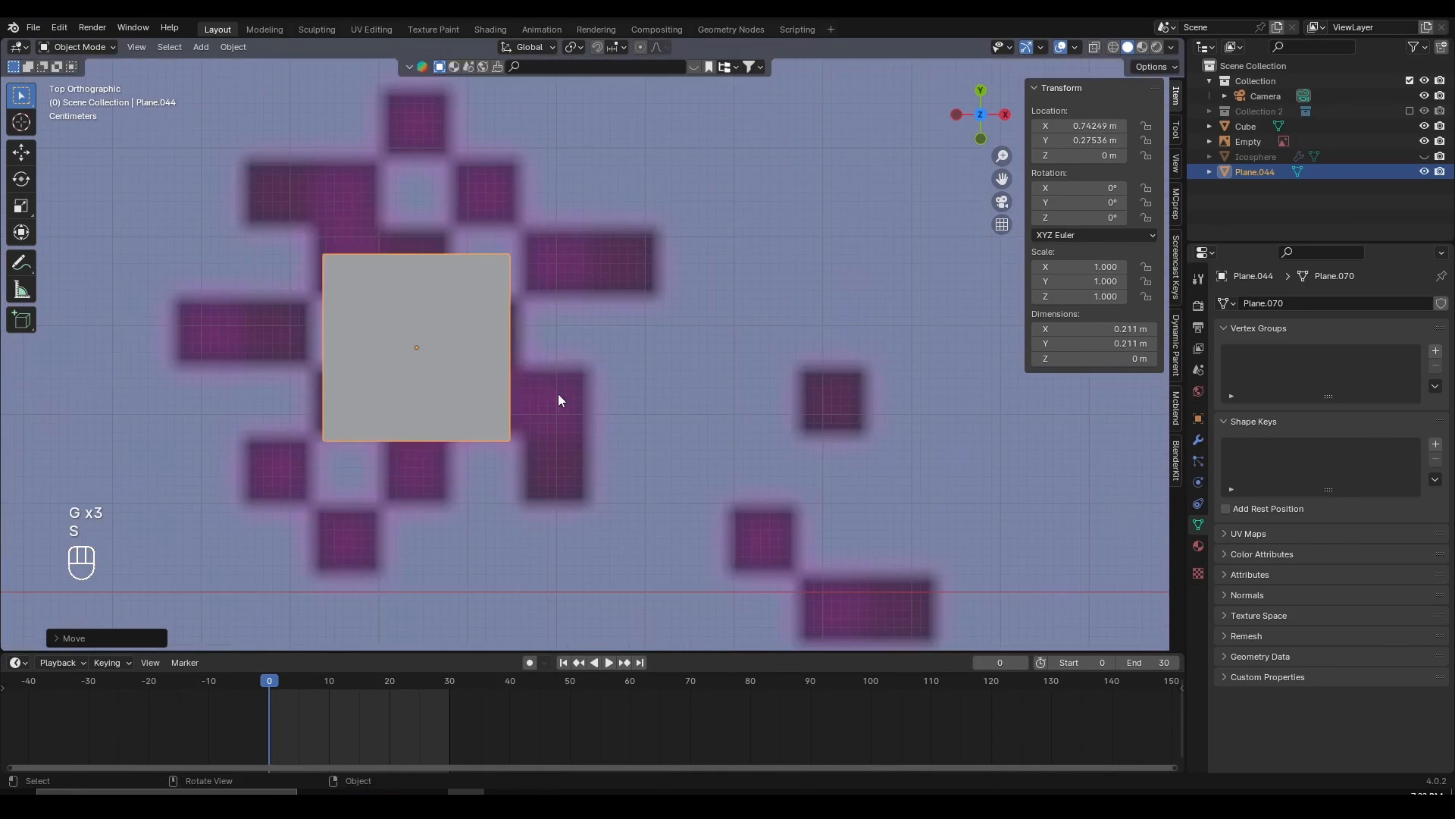
scroll(339, 241, "down", 3)
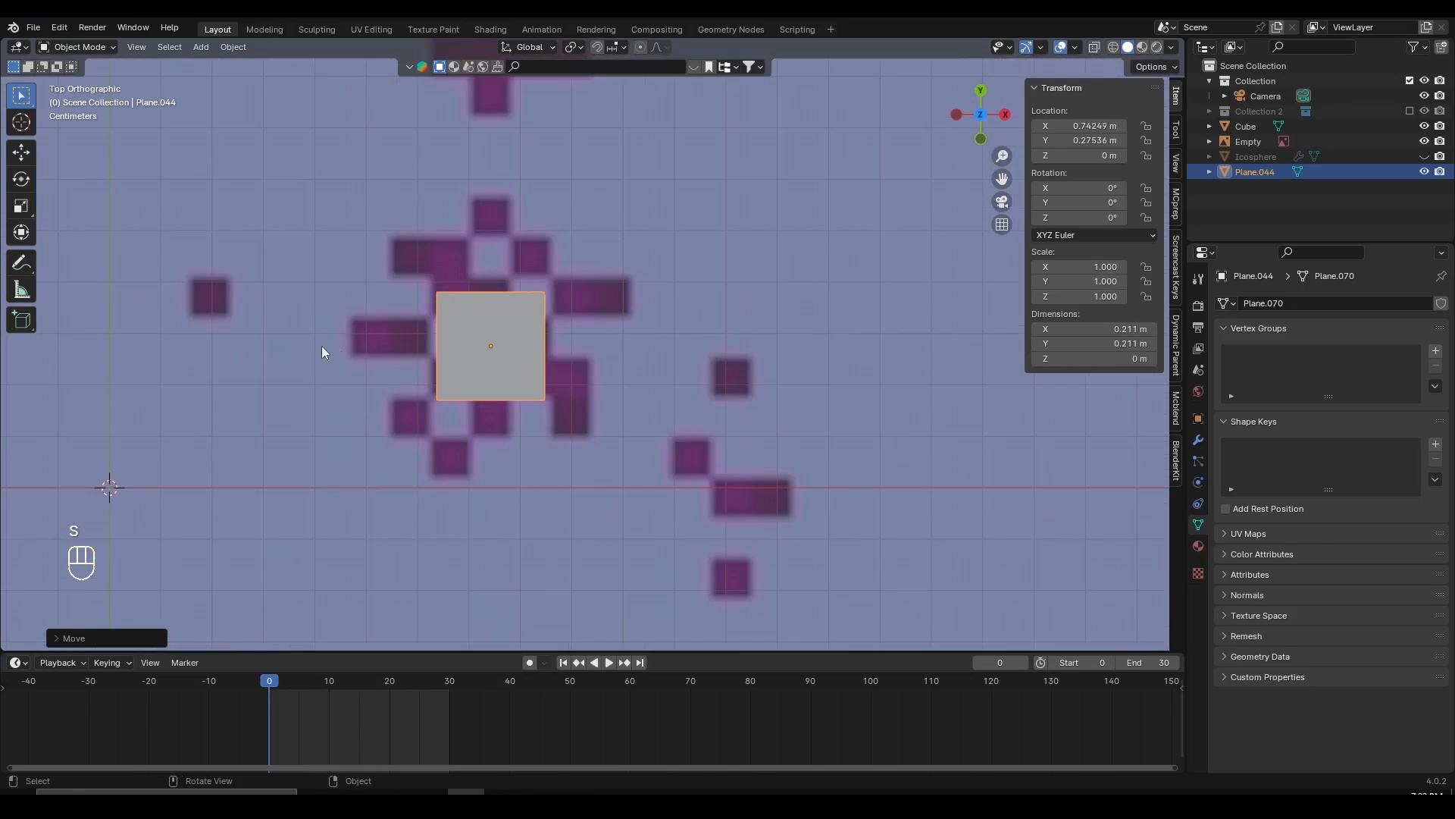
scroll(315, 345, "up", 1)
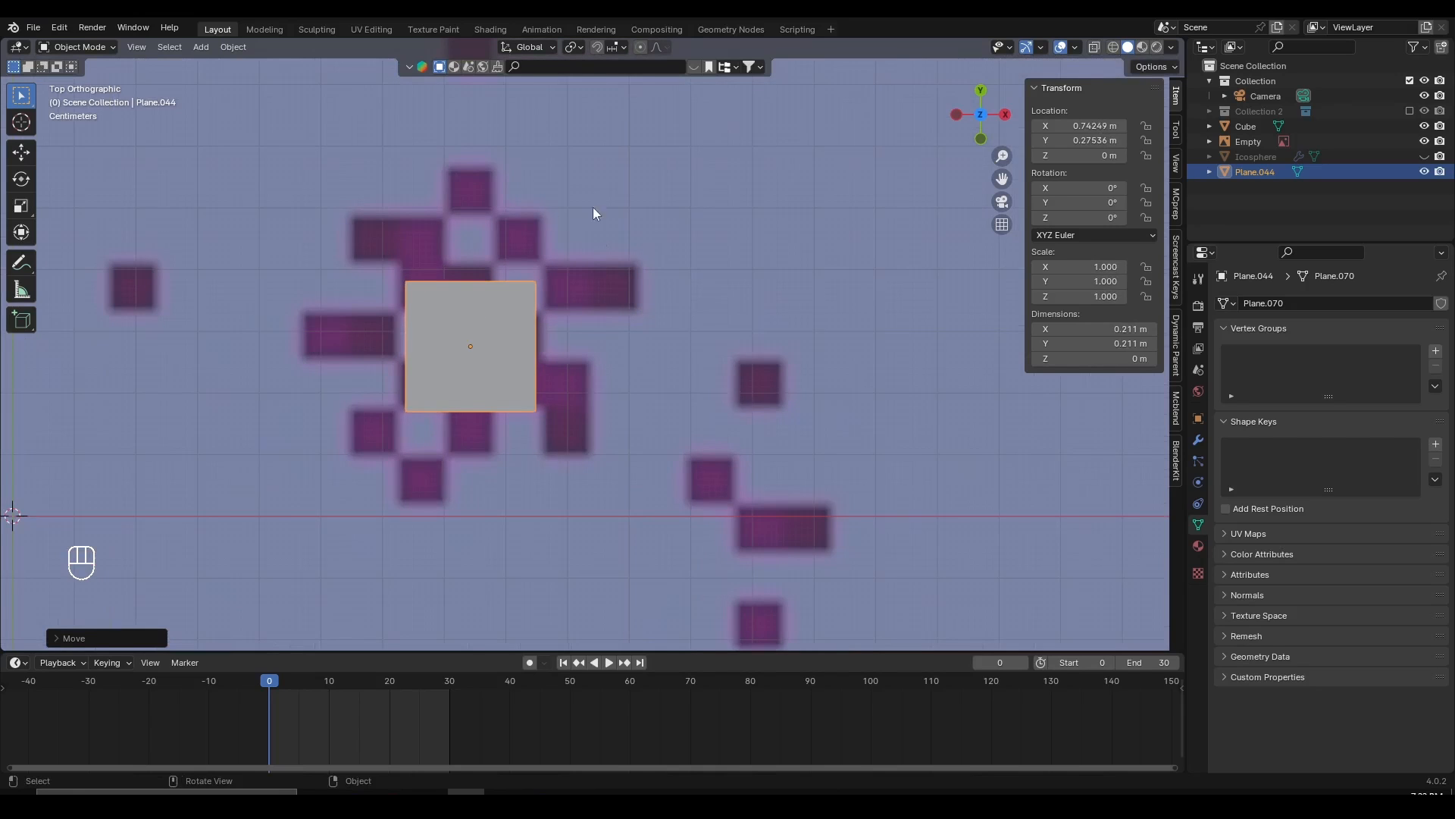
- Enlarge the plane's mesh in Edit Mode about 2.5 times so it covers the large central particle shape
key("Tab")
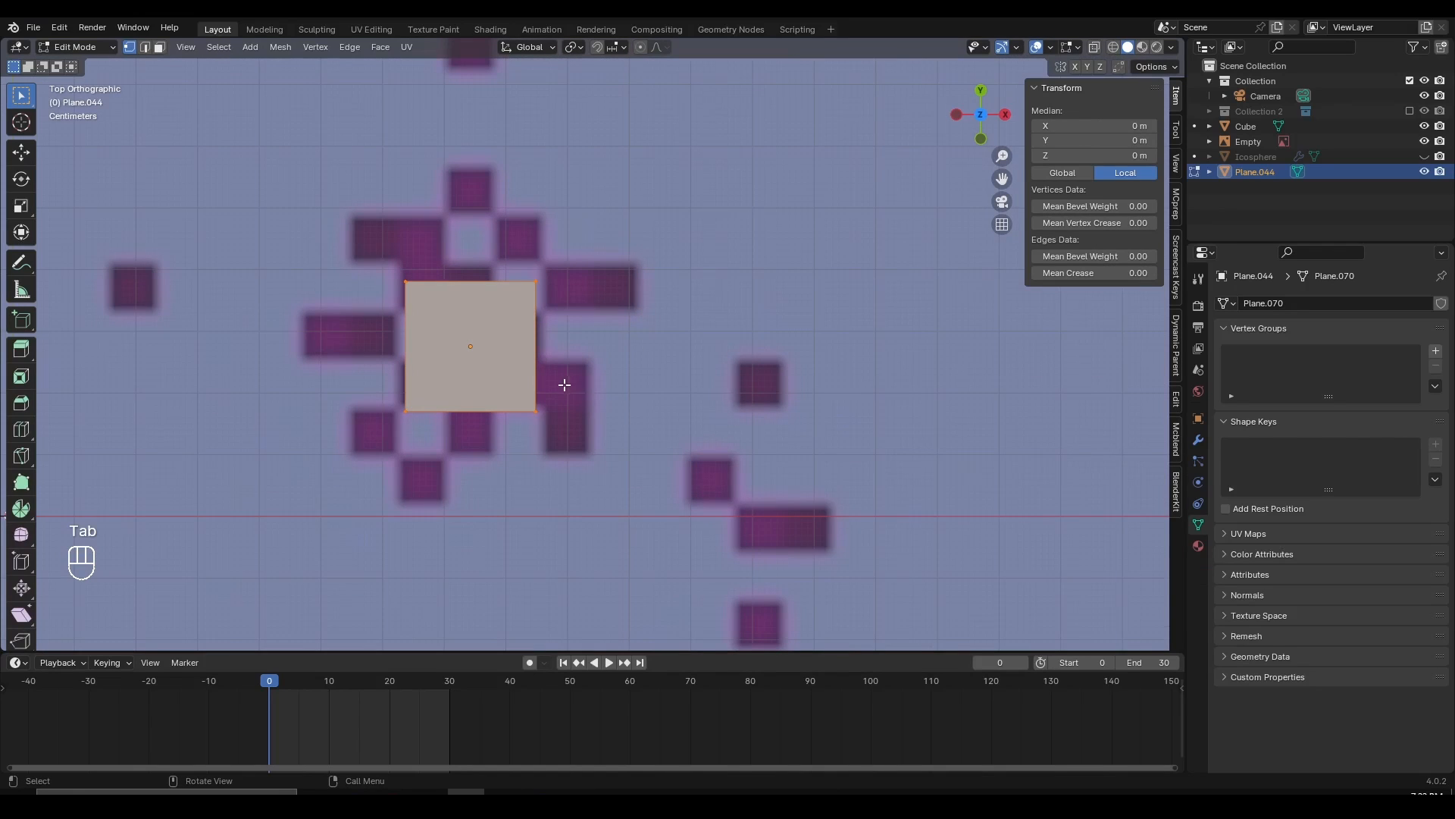
key("s")
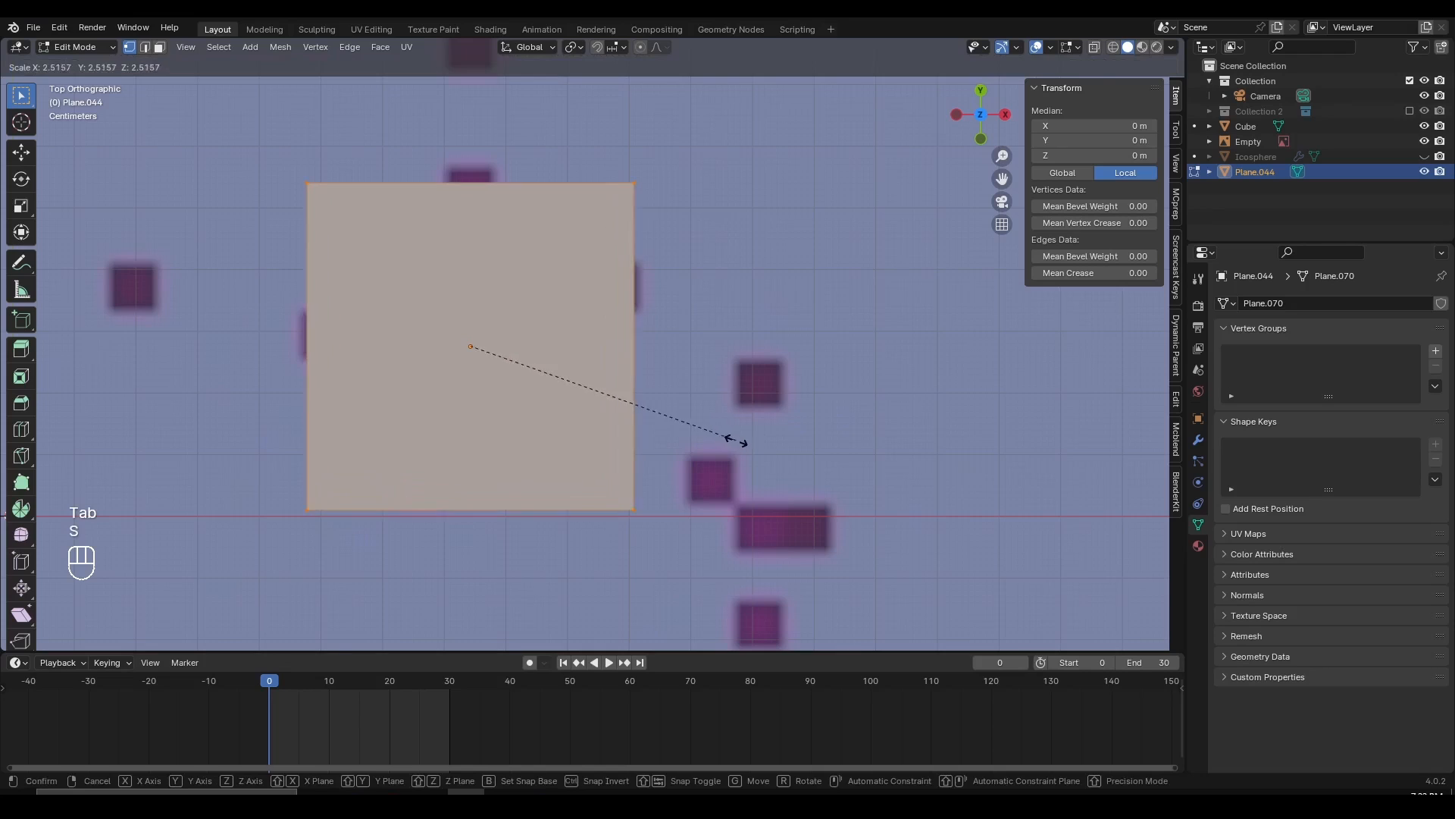
left_click(720, 440)
scroll(664, 446, "up", 2)
scroll(662, 445, "down", 1)
key("g")
key("z")
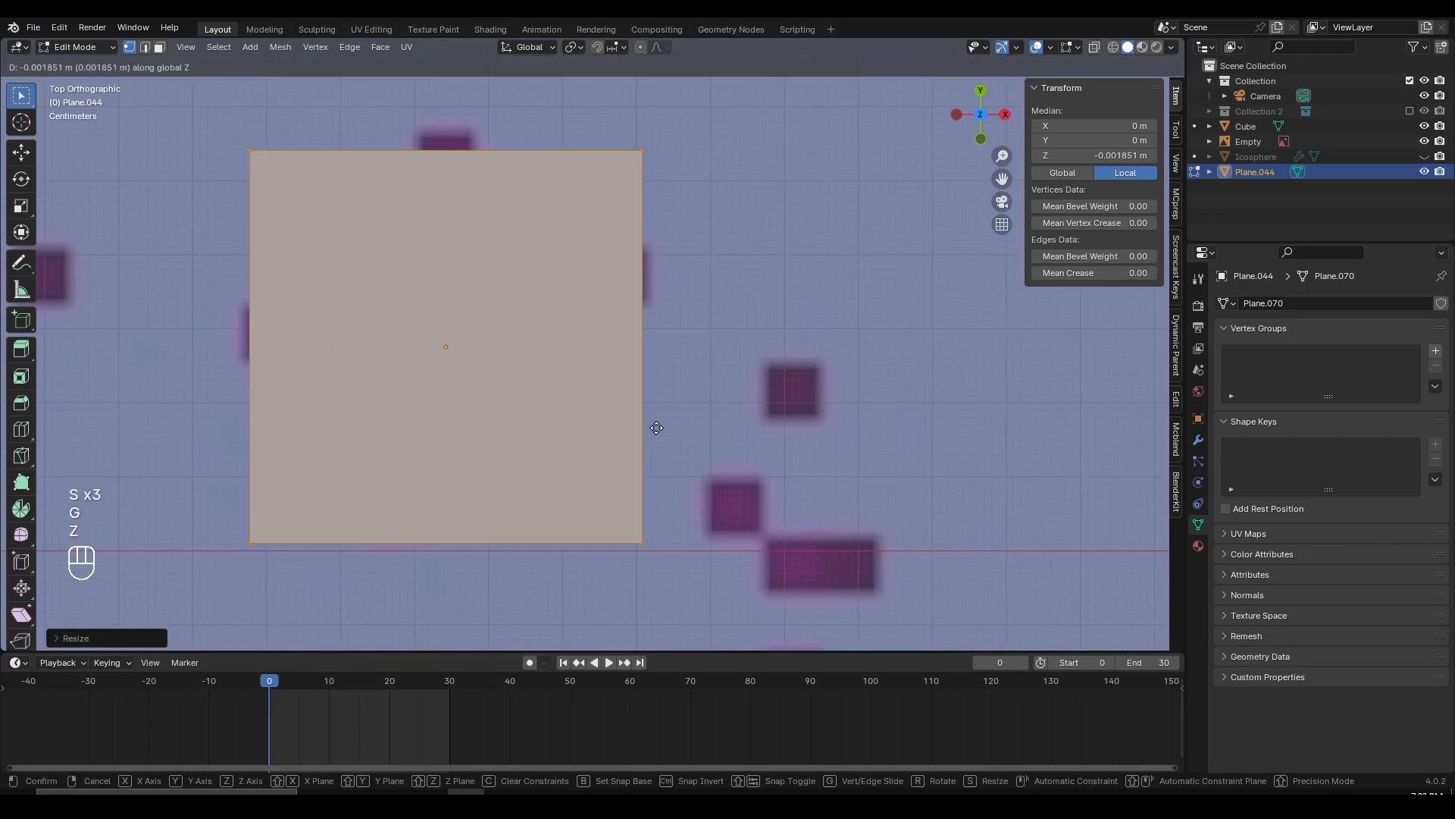
right_click(648, 433)
- Set the viewport shading to wireframe in Edit Mode so the reference image can be seen through the plane
key("Tab")
key("Tab")
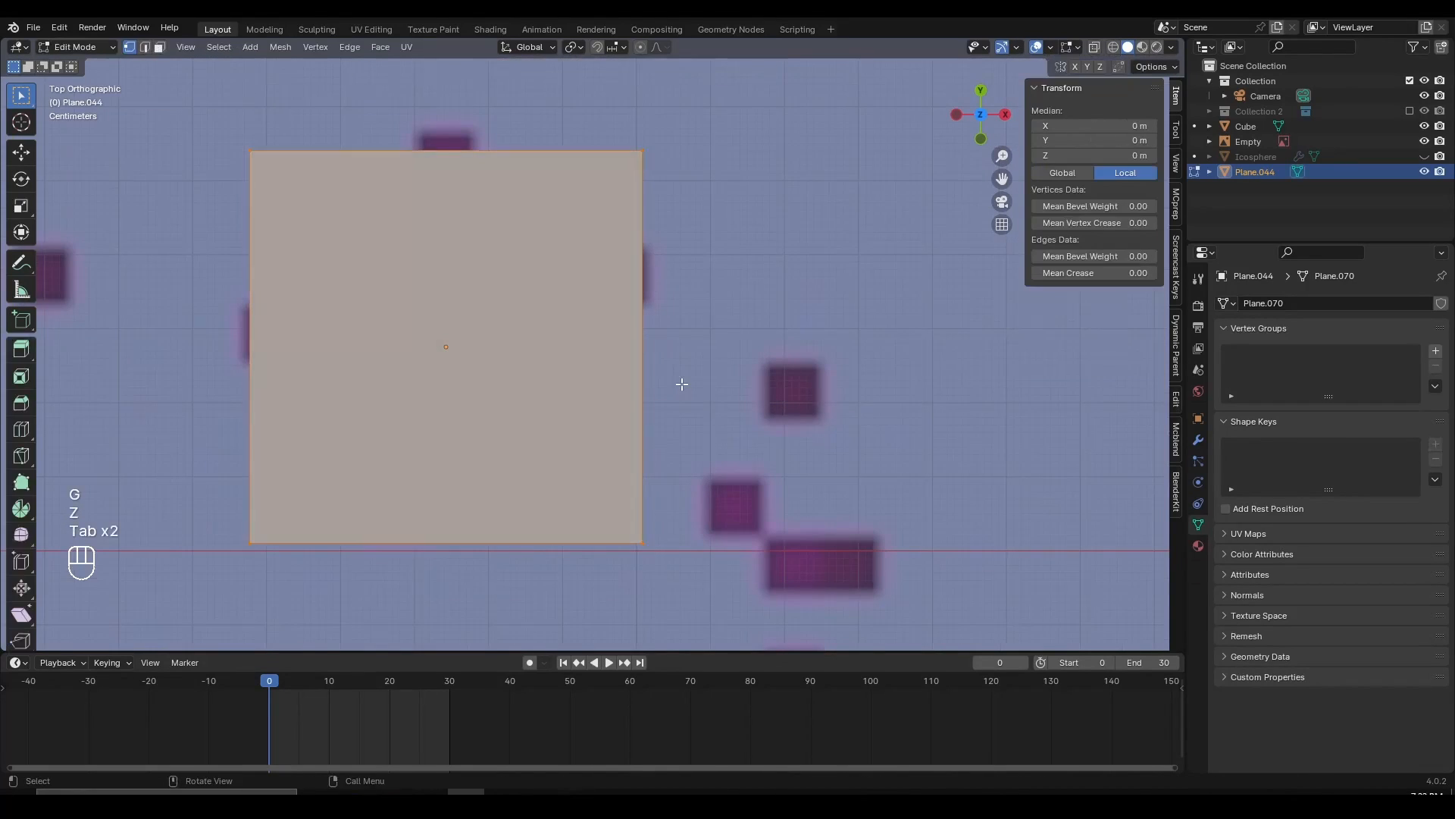
left_click(1113, 49)
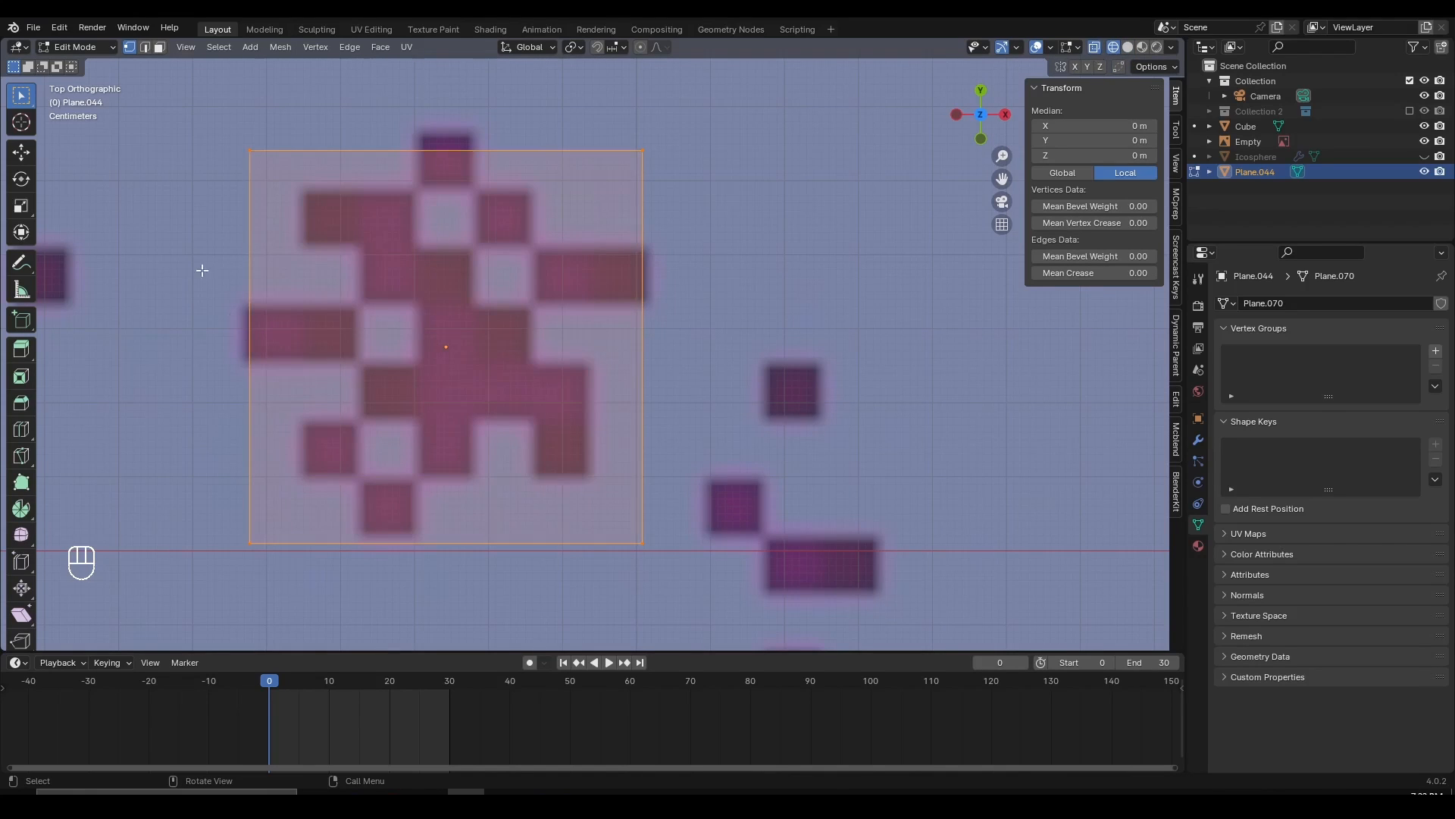
- Scale up the plane's mesh to about 0.56 m square so it surrounds the large pixel cluster, and return to Object Mode
middle_click_drag(666, 387, 676, 387, "shift")
key("s")
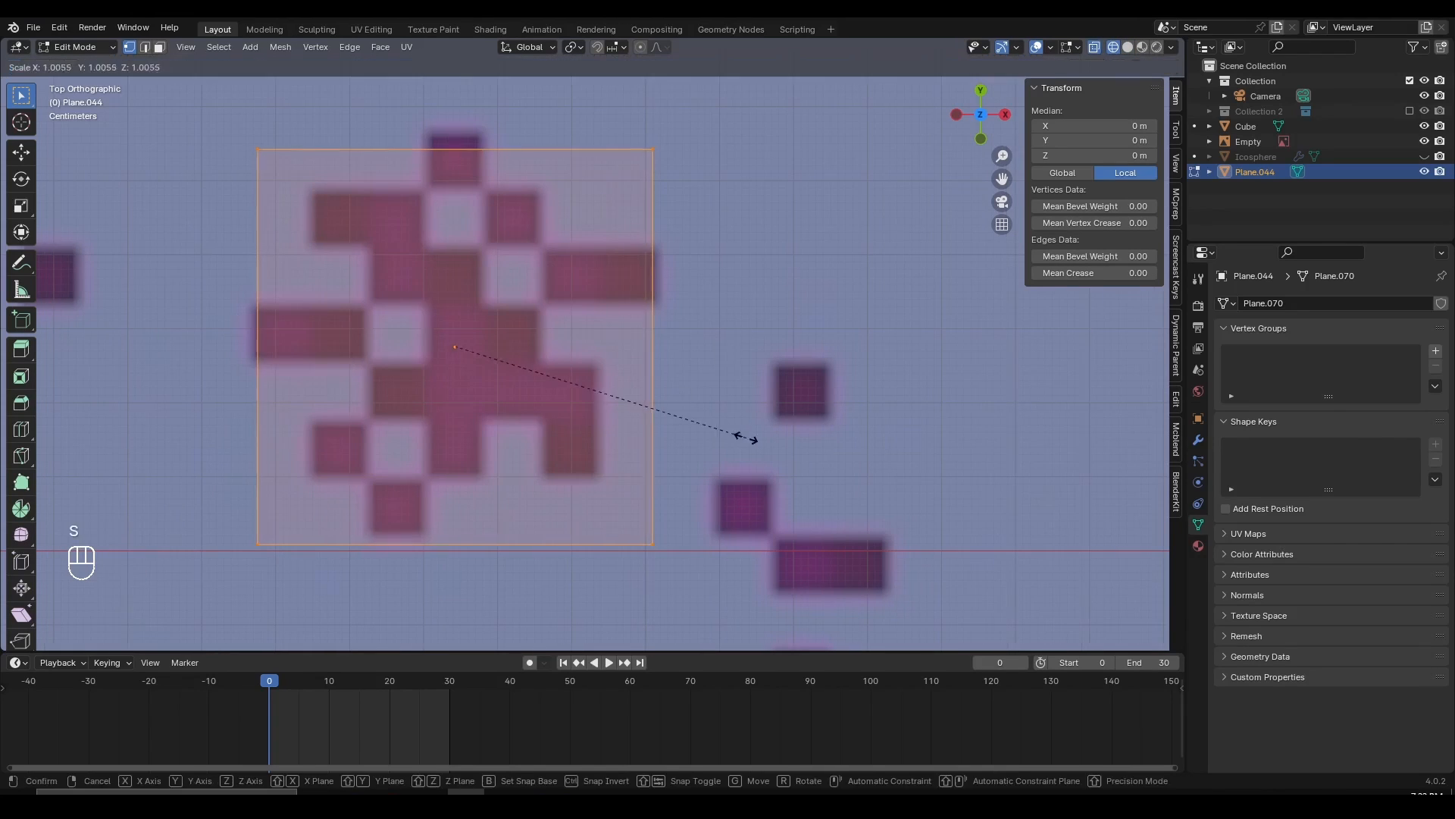
left_click(761, 436)
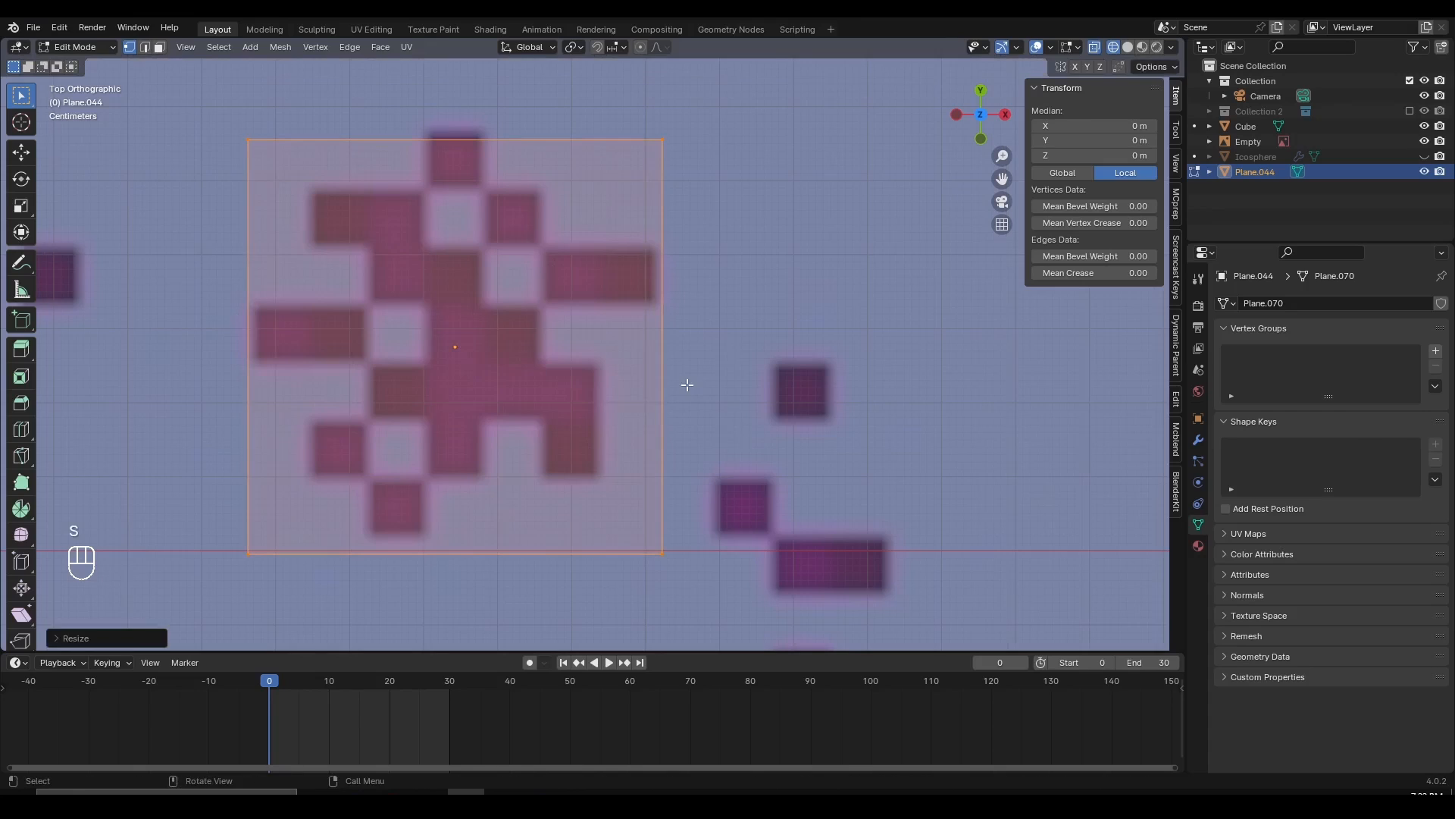
key("Tab")
key("g")
key("z")
key("s")
right_click(649, 379)
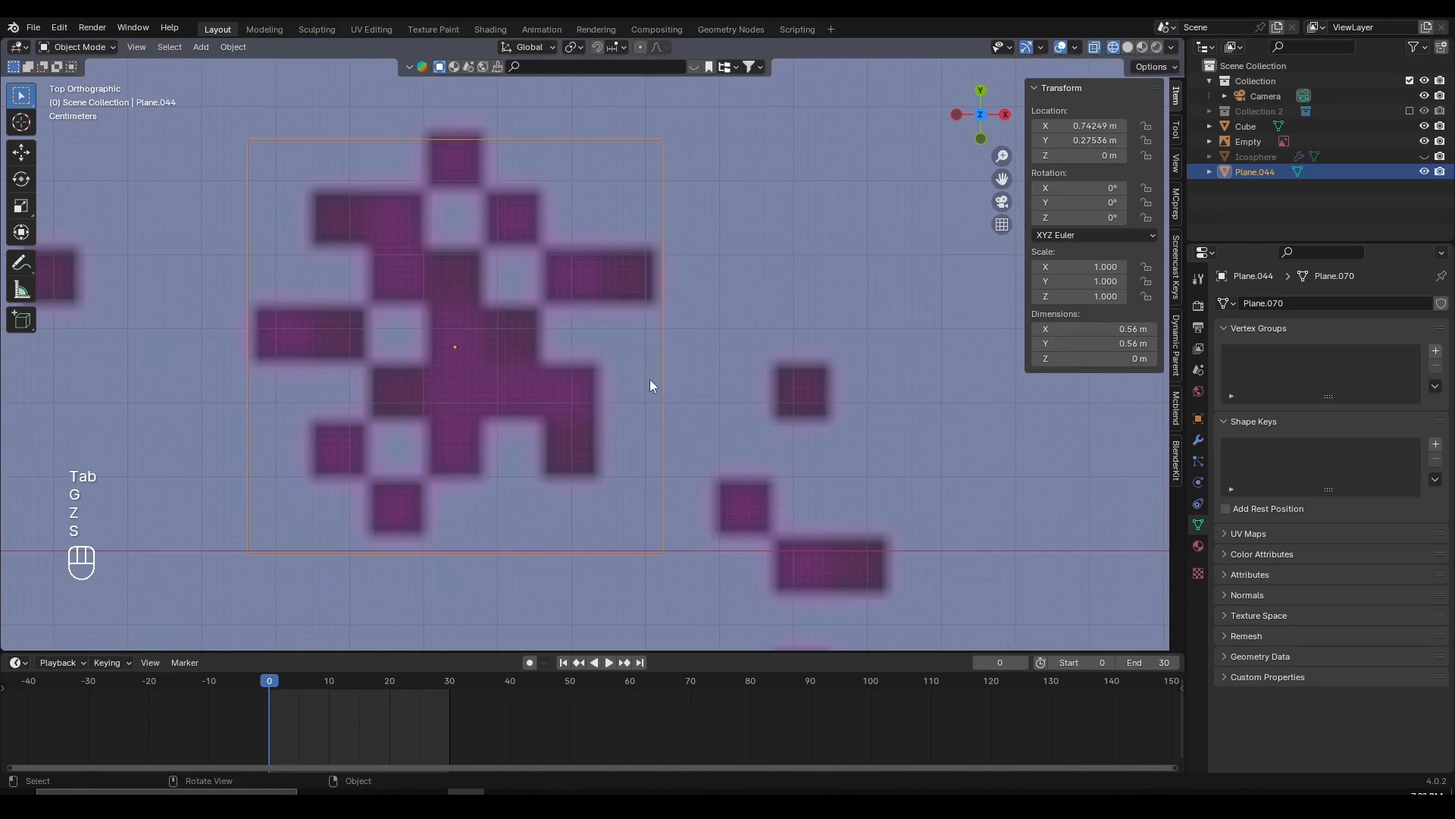
- Move the plane over the large pixel cluster, to about X 0.745 m and Y 0.302 m, ending in top view
key("g")
key("z")
key("g")
scroll(642, 365, "down", 1)
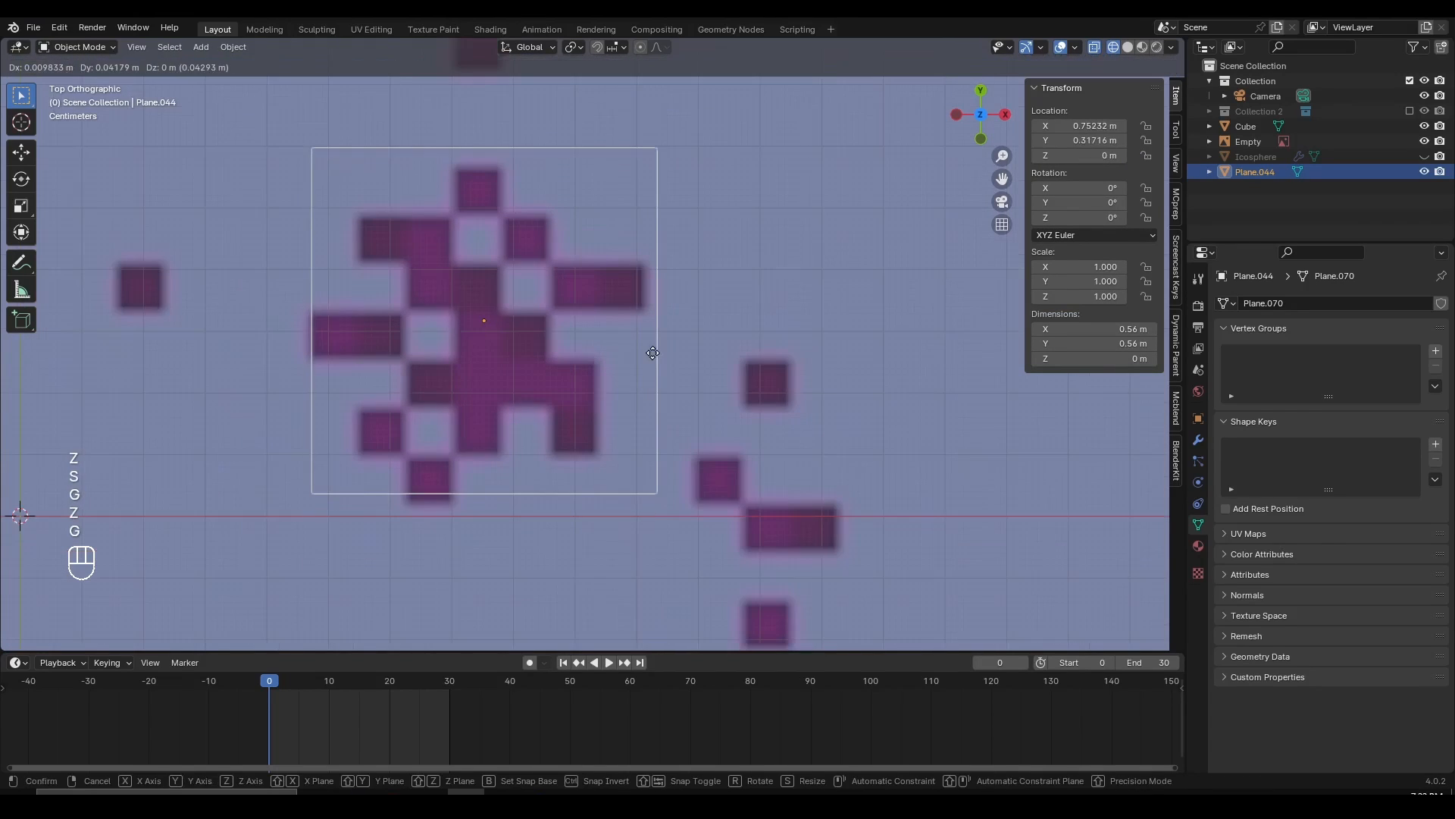
left_click(650, 360)
middle_click_drag(649, 375, 602, 446)
key("f")
key("KP_7")
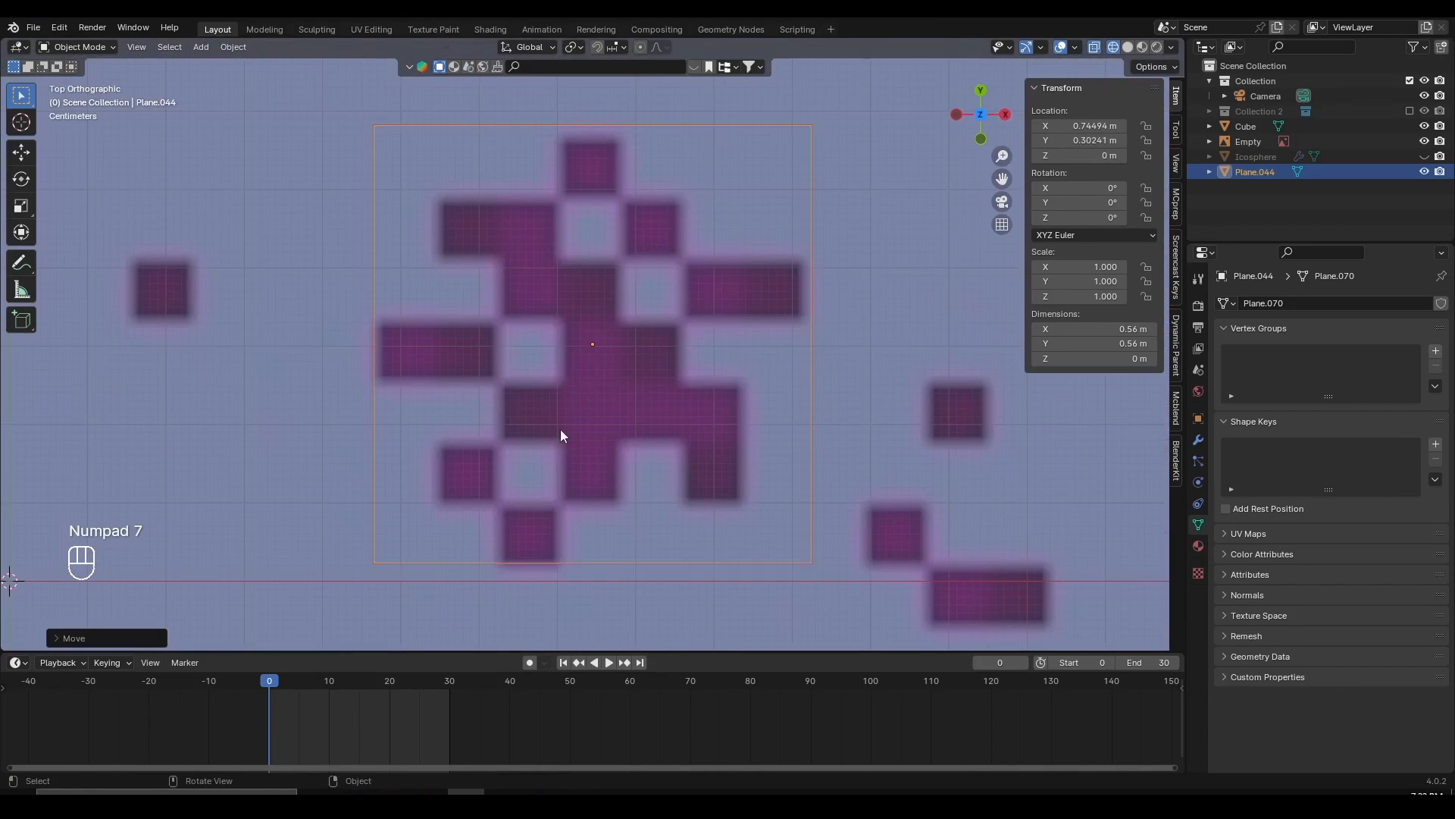
- Subdivide the whole plane in Edit Mode
key("Tab")
middle_click_drag(503, 400, 453, 437, "shift")
key("Tab")
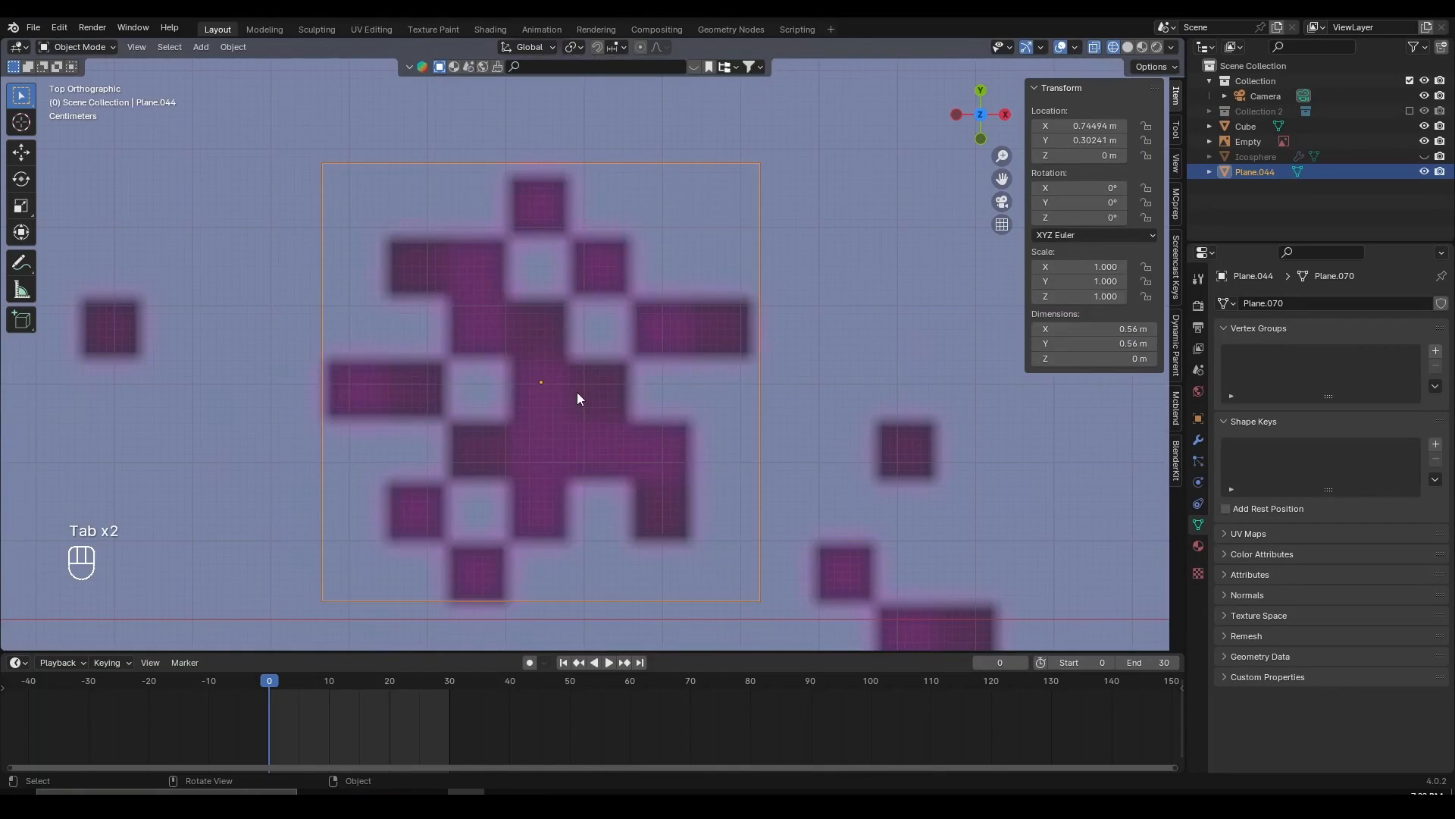
key("Tab")
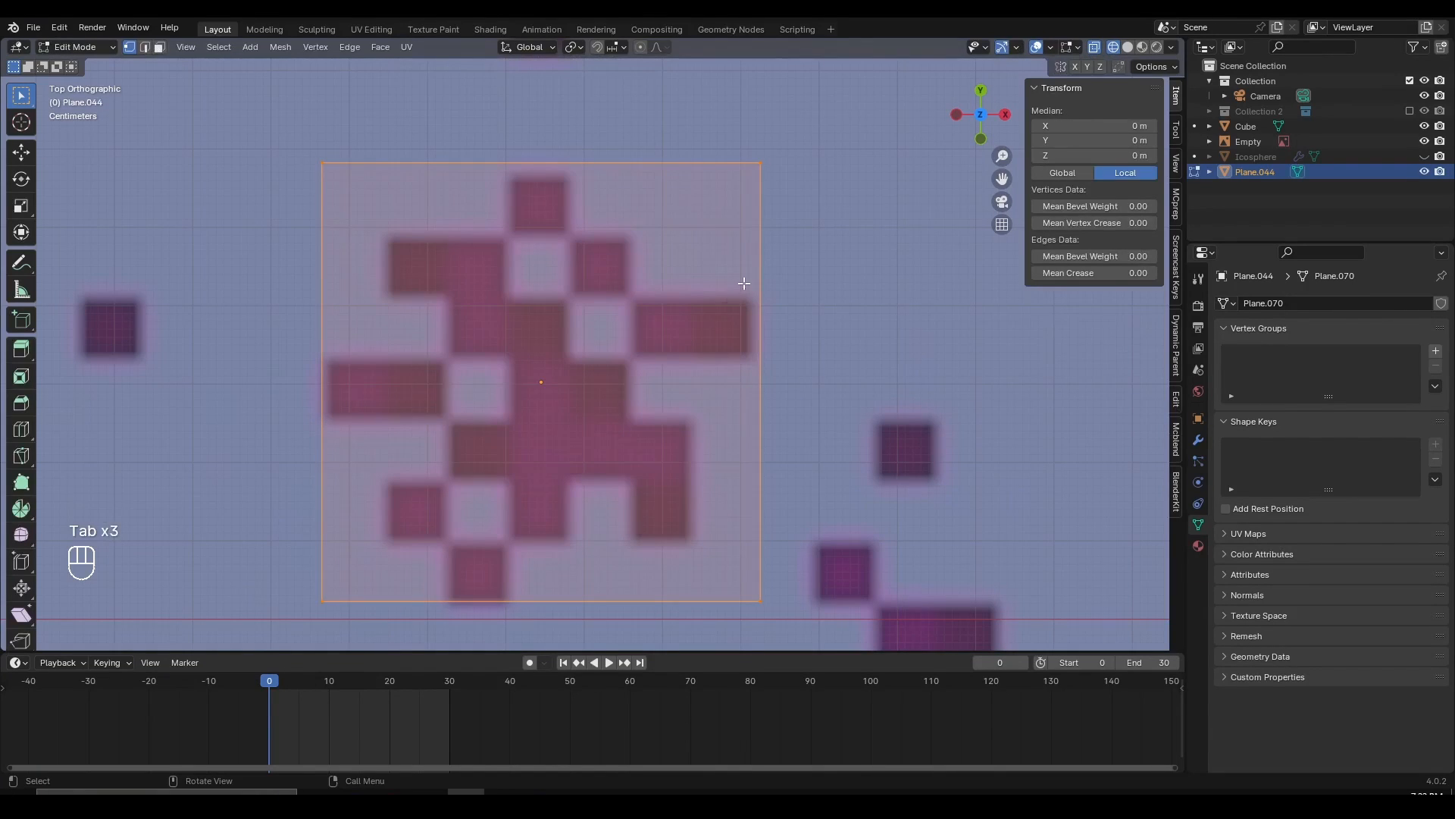
right_click(803, 235)
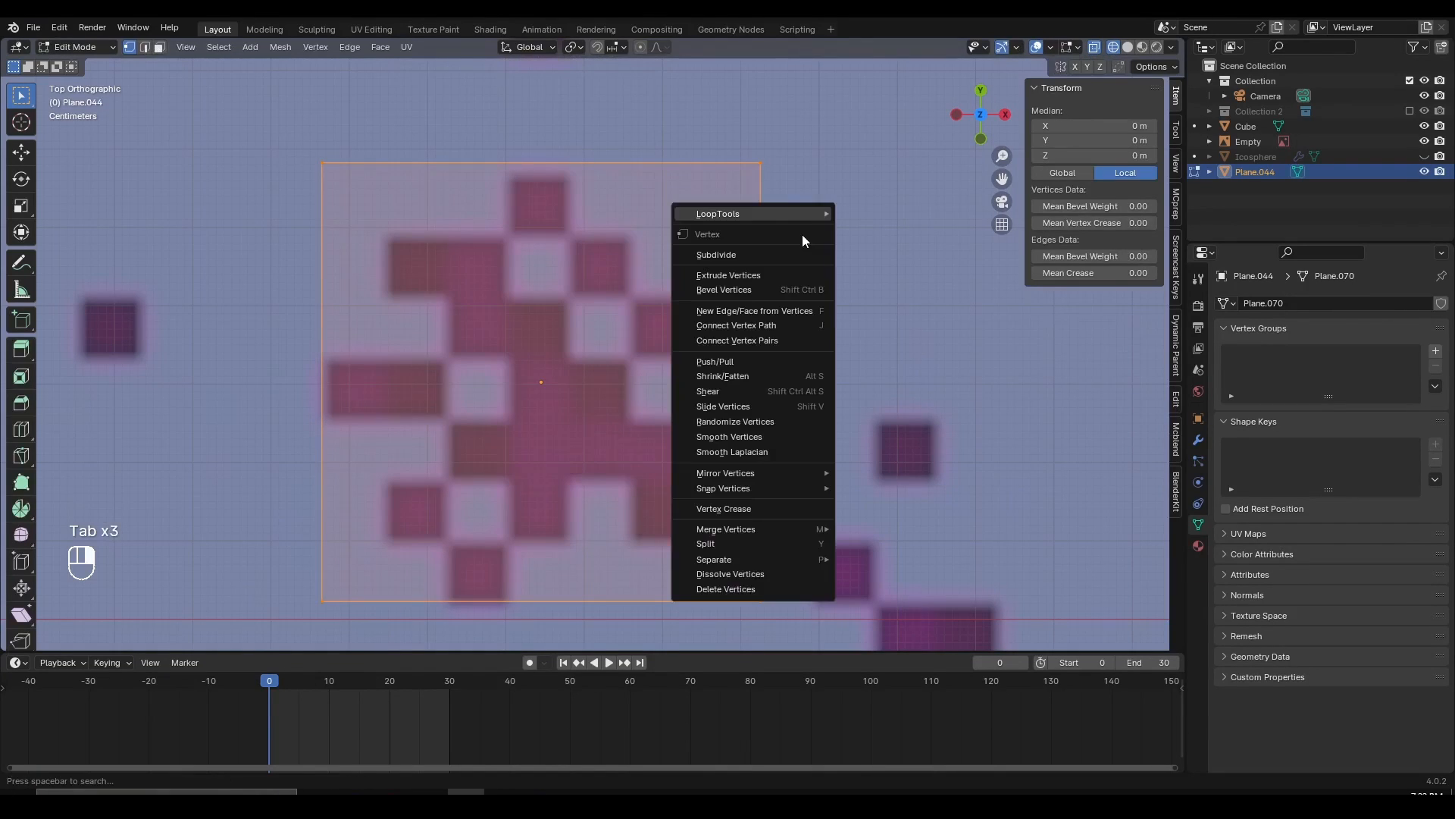
left_click(744, 254)
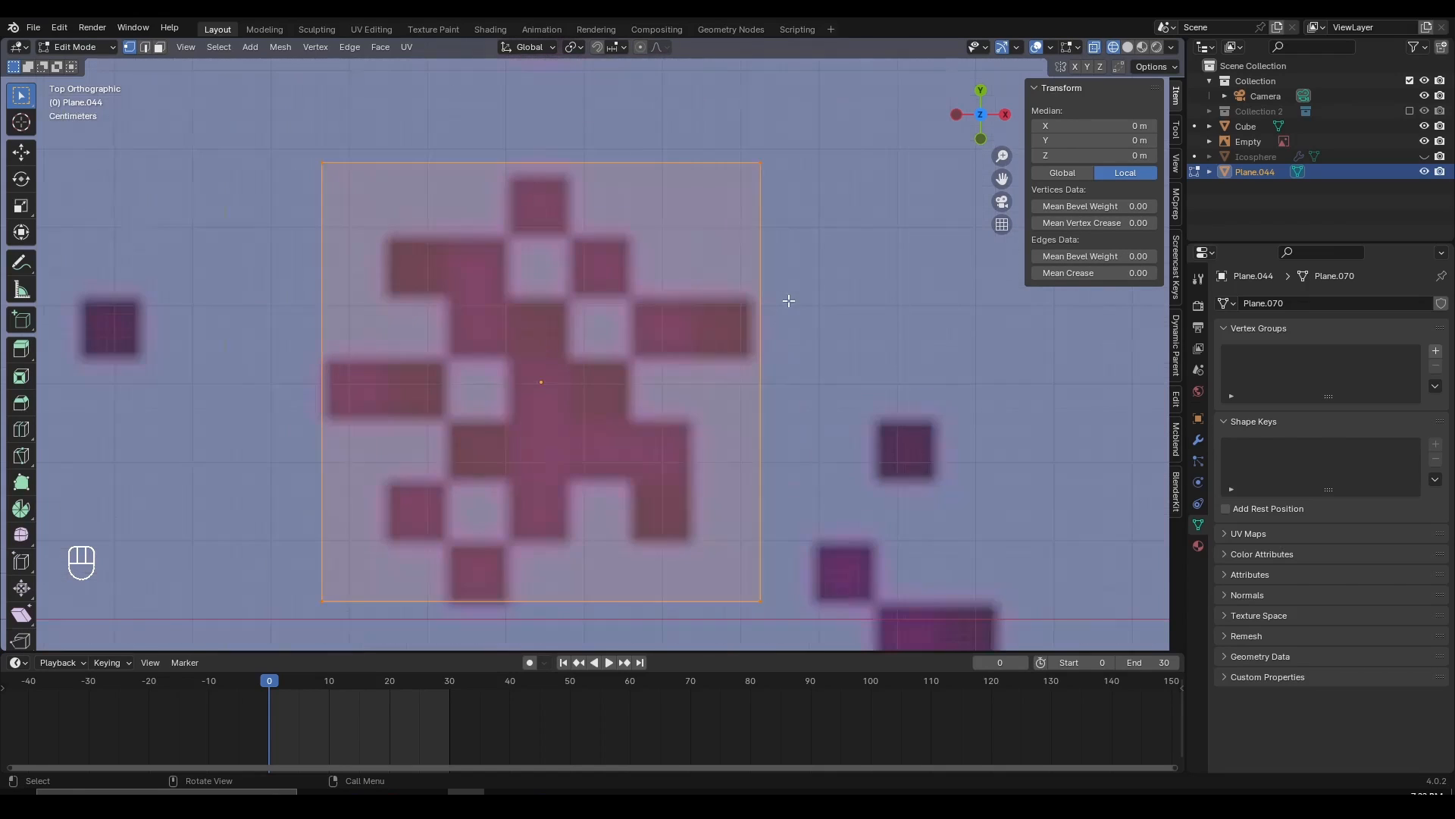
right_click(802, 288)
left_click(798, 307)
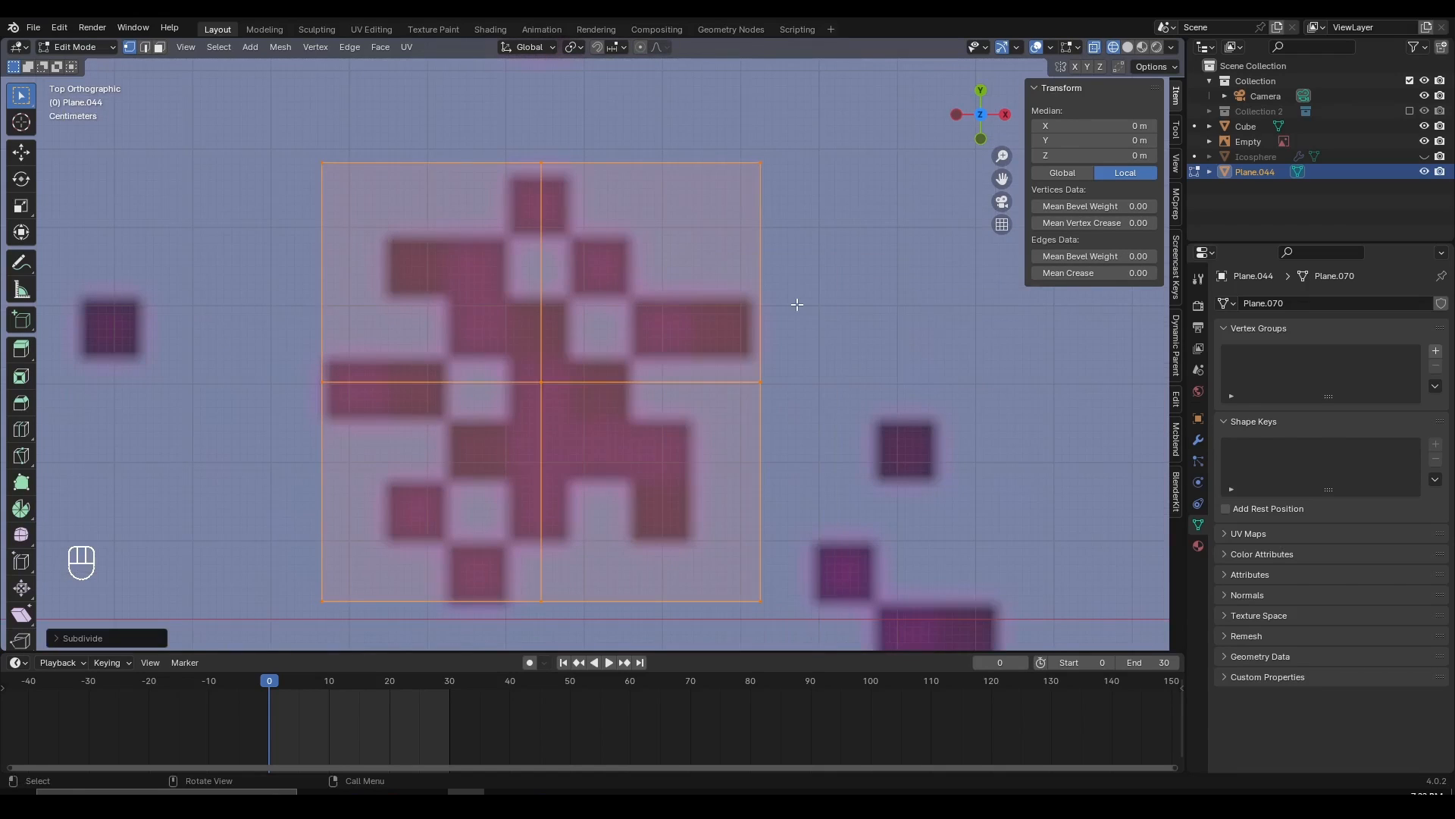
- Set the subdivision's number of cuts to 6 so that the grid cells match the reference pixels
left_click(59, 637)
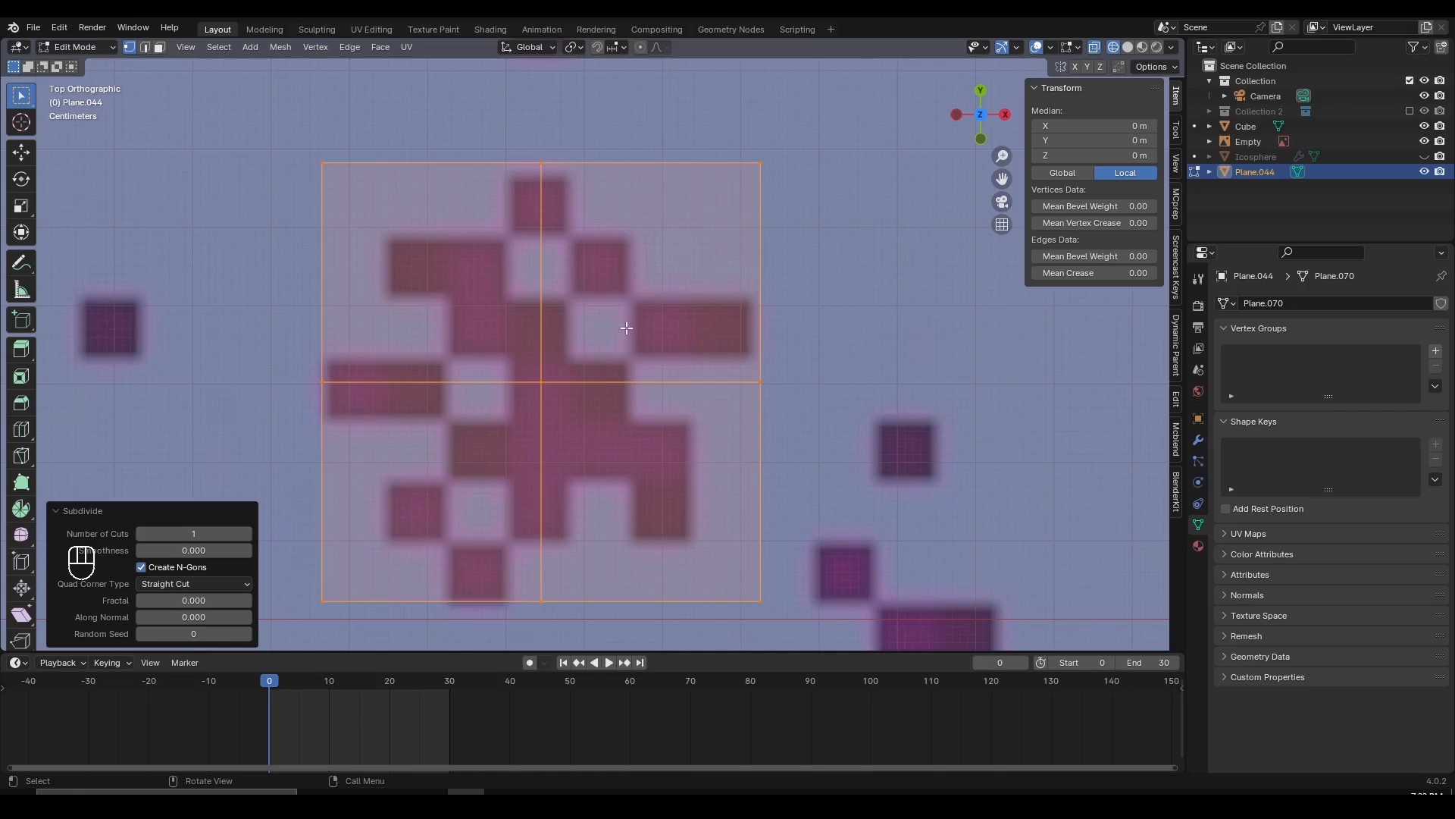
left_click(247, 534)
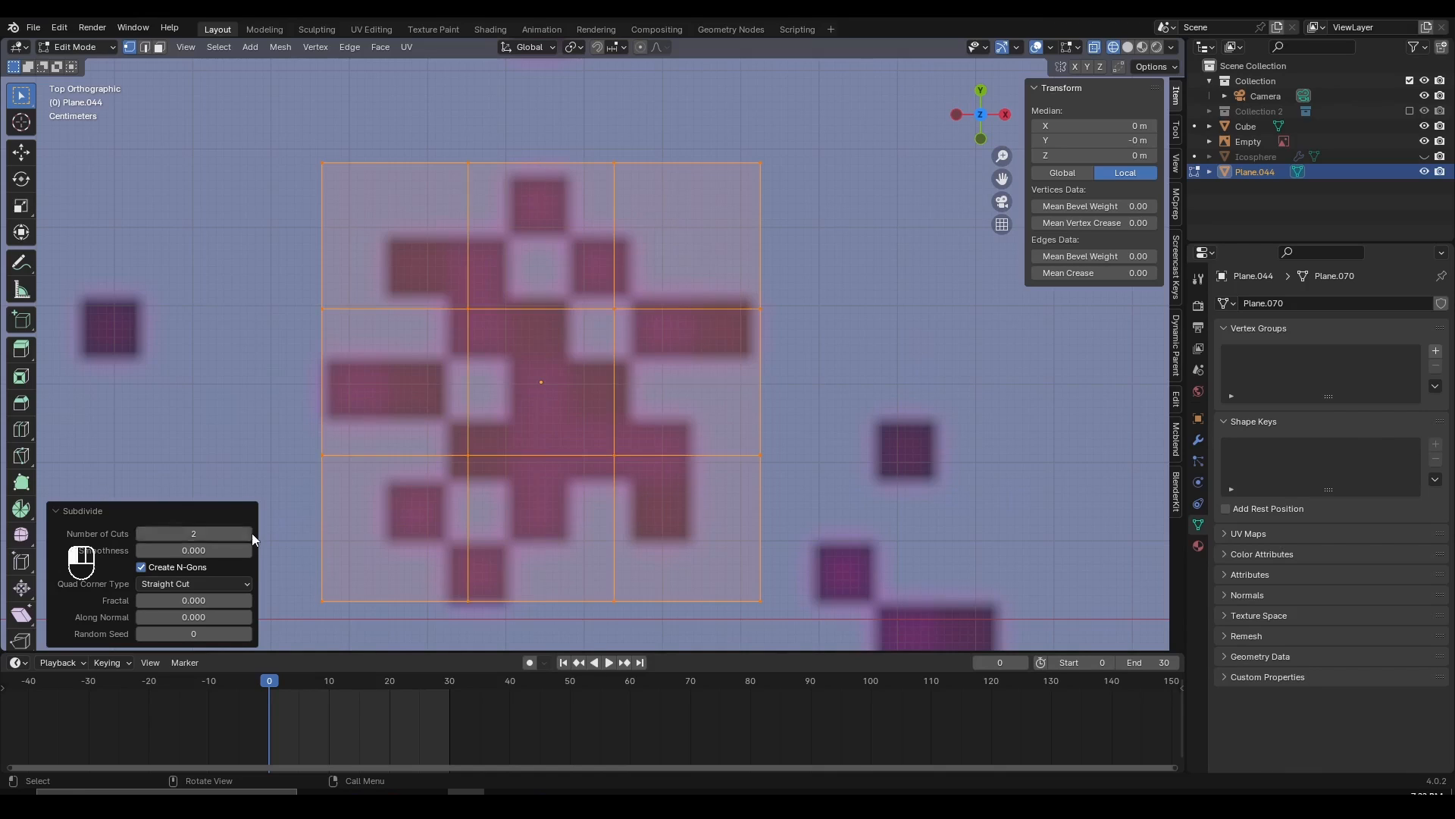
left_click(247, 533)
left_click(247, 534)
left_click(247, 534)
left_click(251, 534)
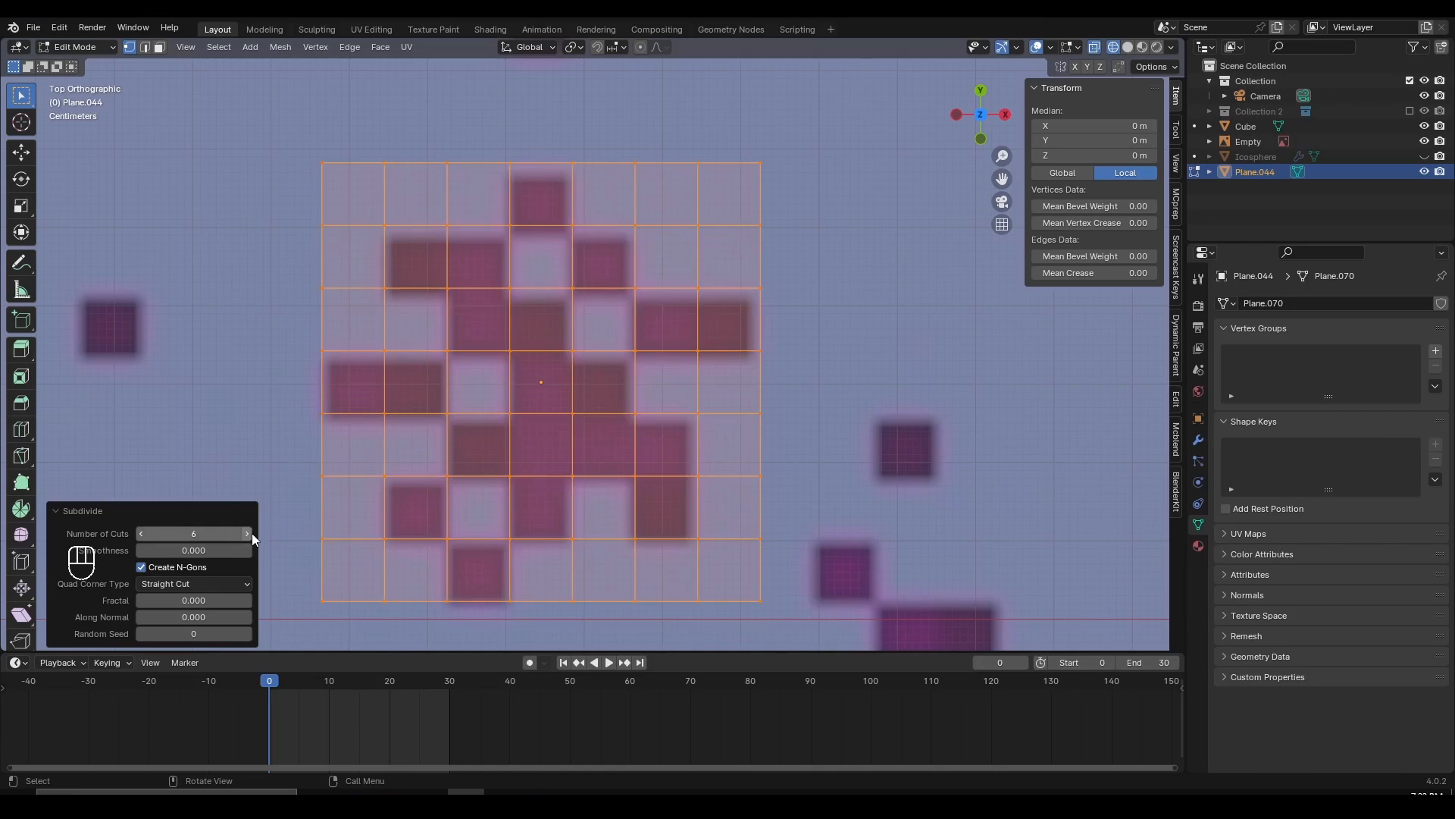
- Try other cut counts, up to 10 and down to 5, and set the number of cuts back to 6
left_click(251, 533)
left_click(251, 533)
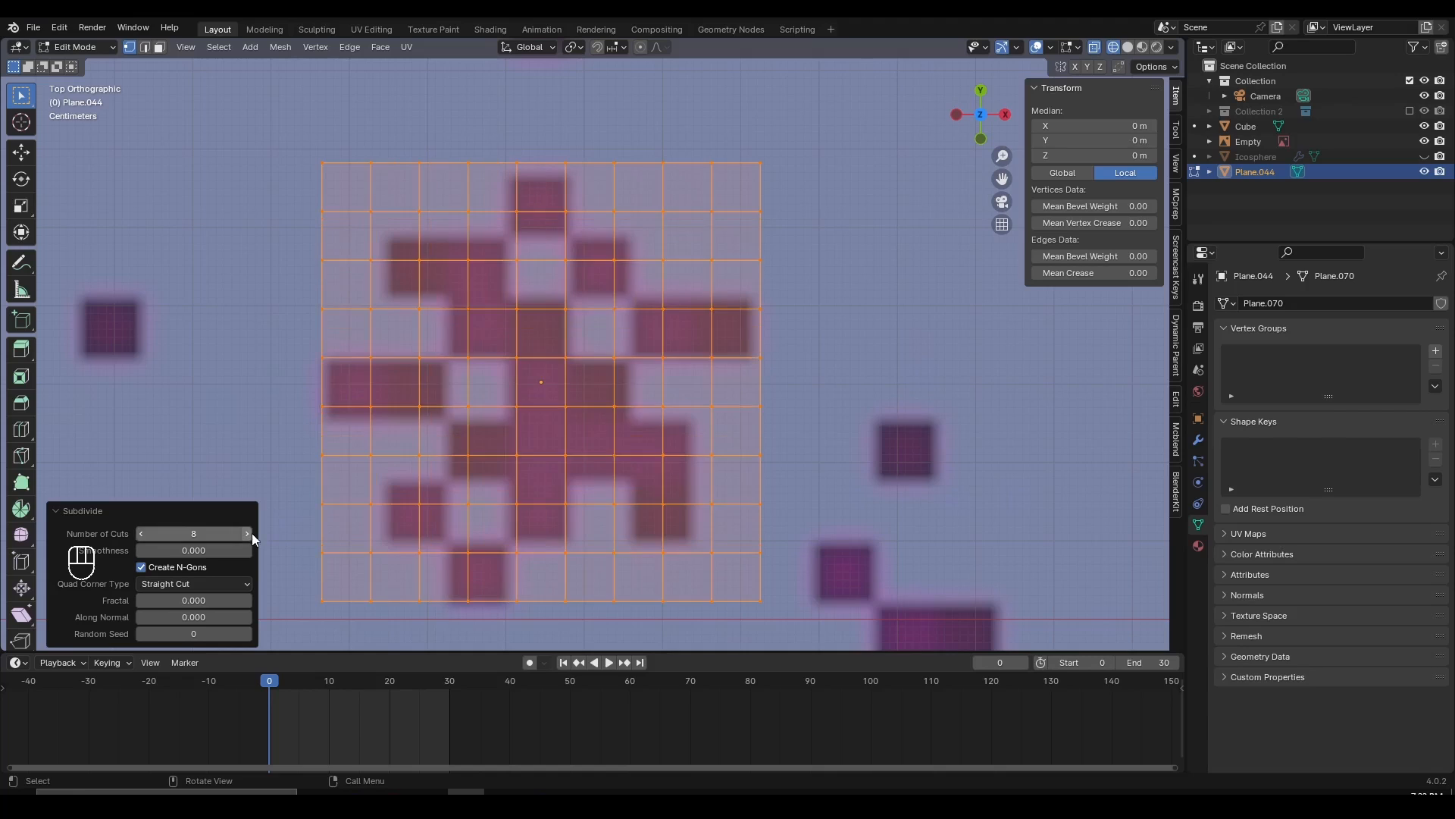
left_click(250, 534)
left_click(250, 534)
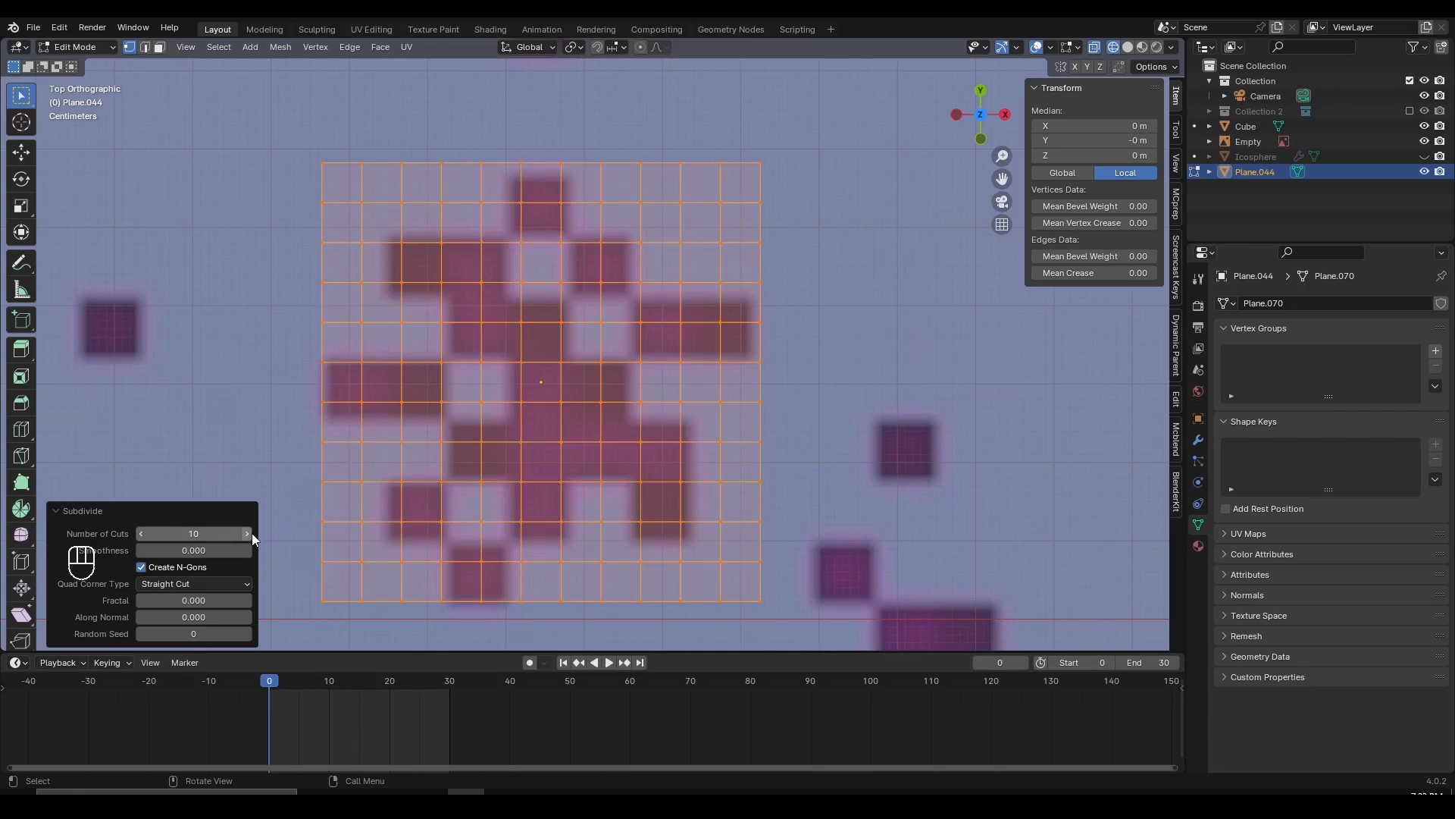
left_click(142, 535)
left_click(142, 535)
left_click(141, 534)
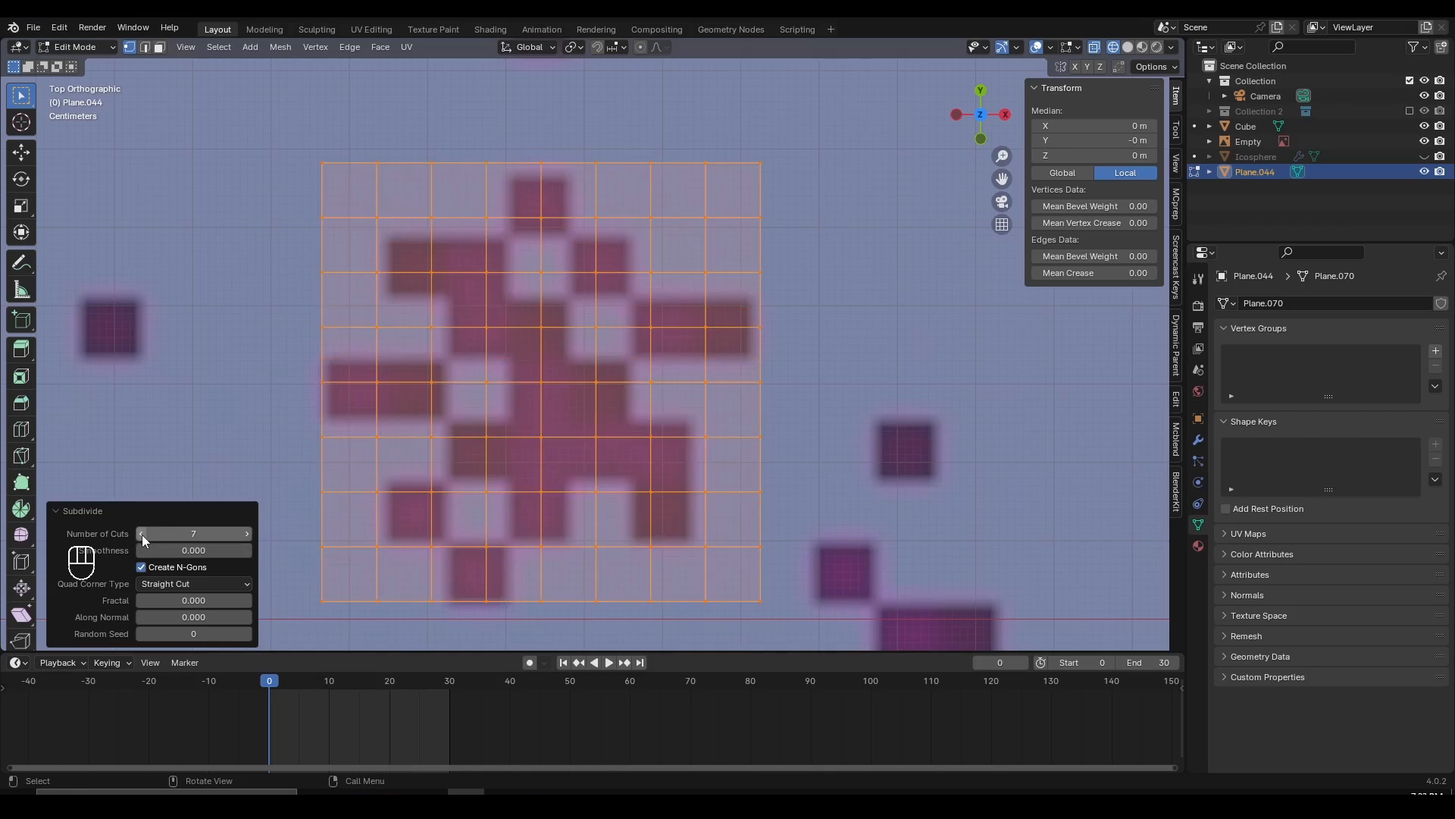
left_click(142, 534)
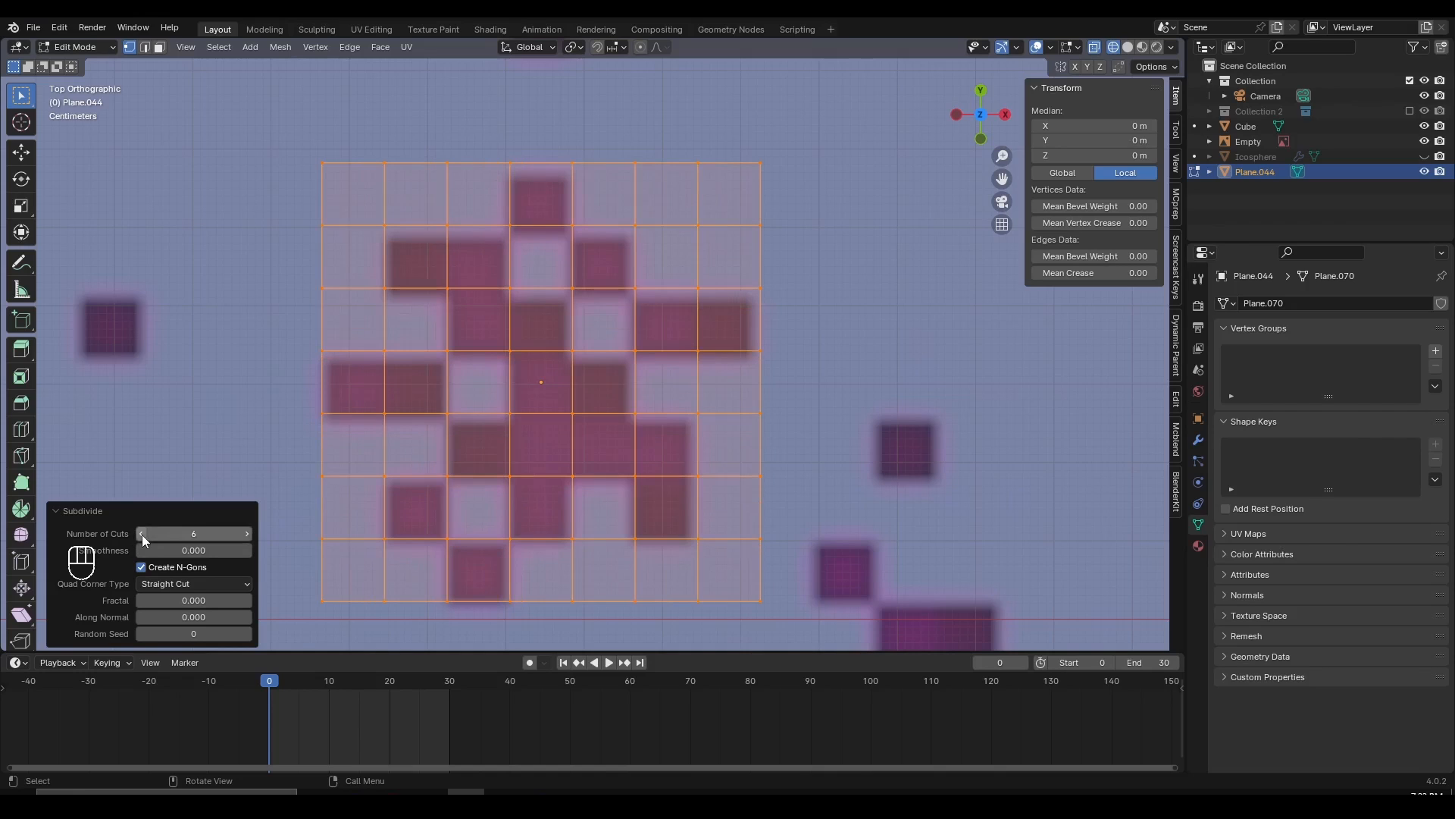
left_click(142, 534)
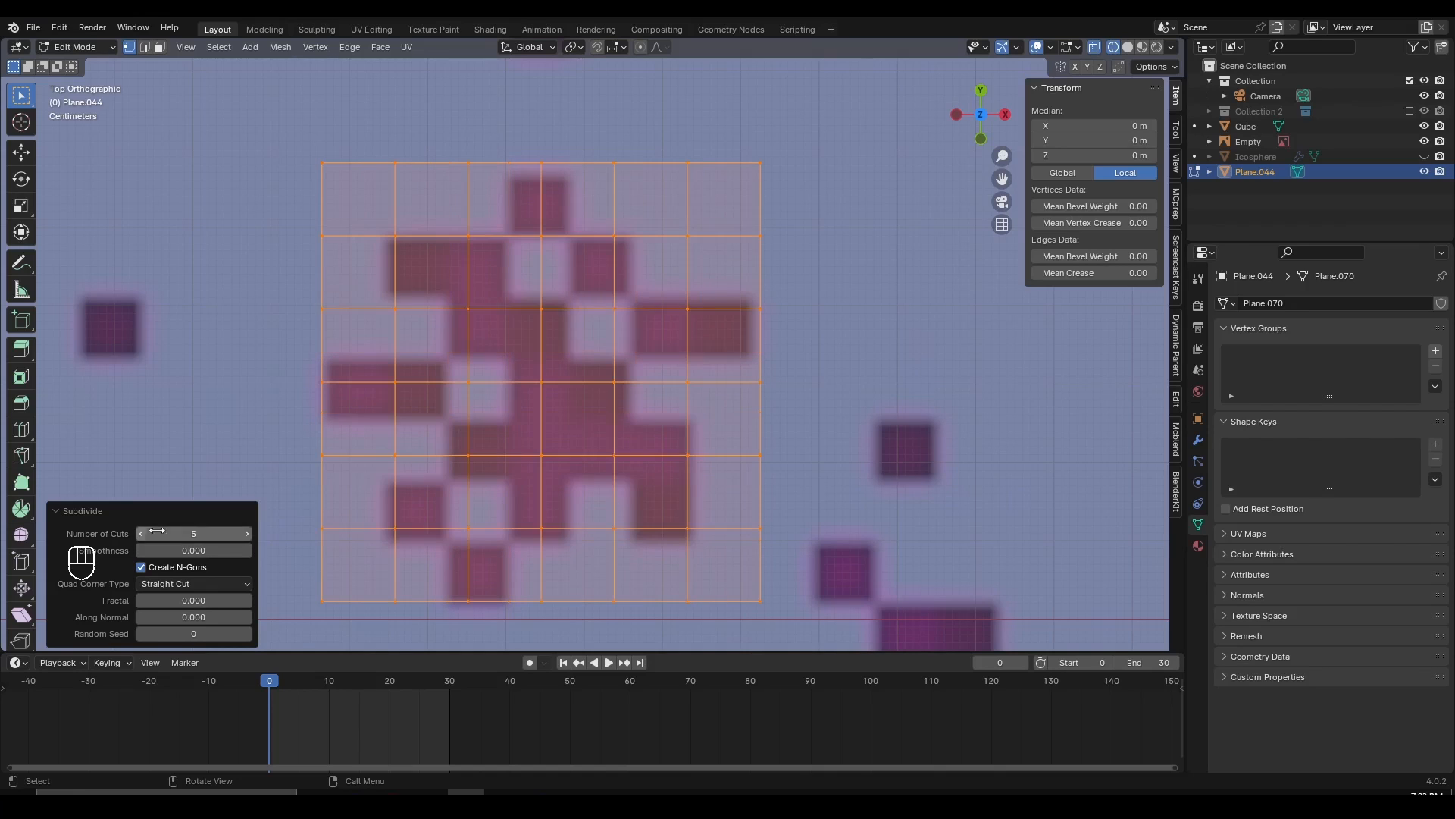
left_click(247, 534)
- Examine how the subdivided grid lines up with the pixels of the reference image
scroll(512, 345, "up", 2)
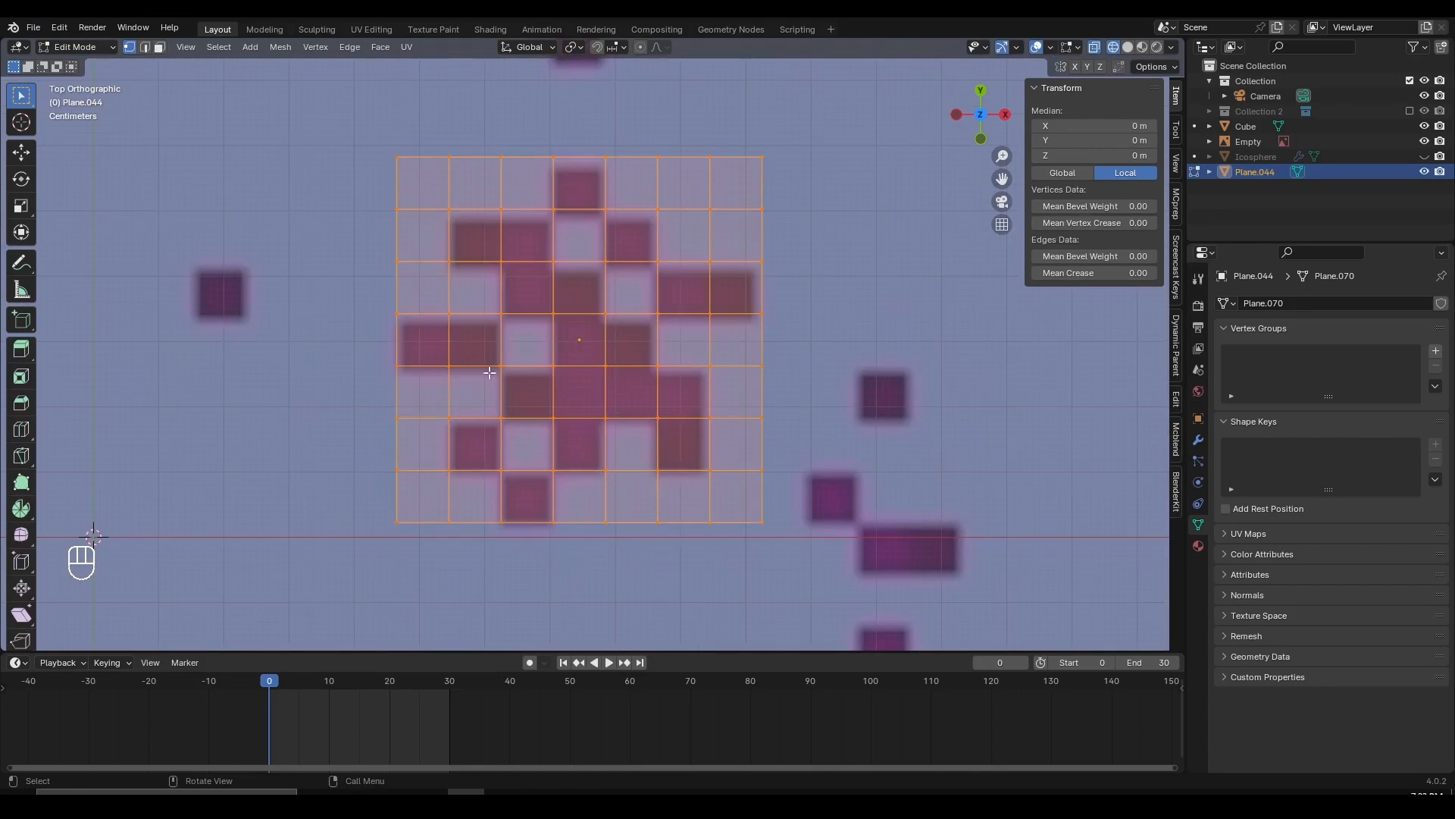
key("Tab")
scroll(699, 381, "down", 1)
middle_click_drag(657, 371, 650, 328, "shift")
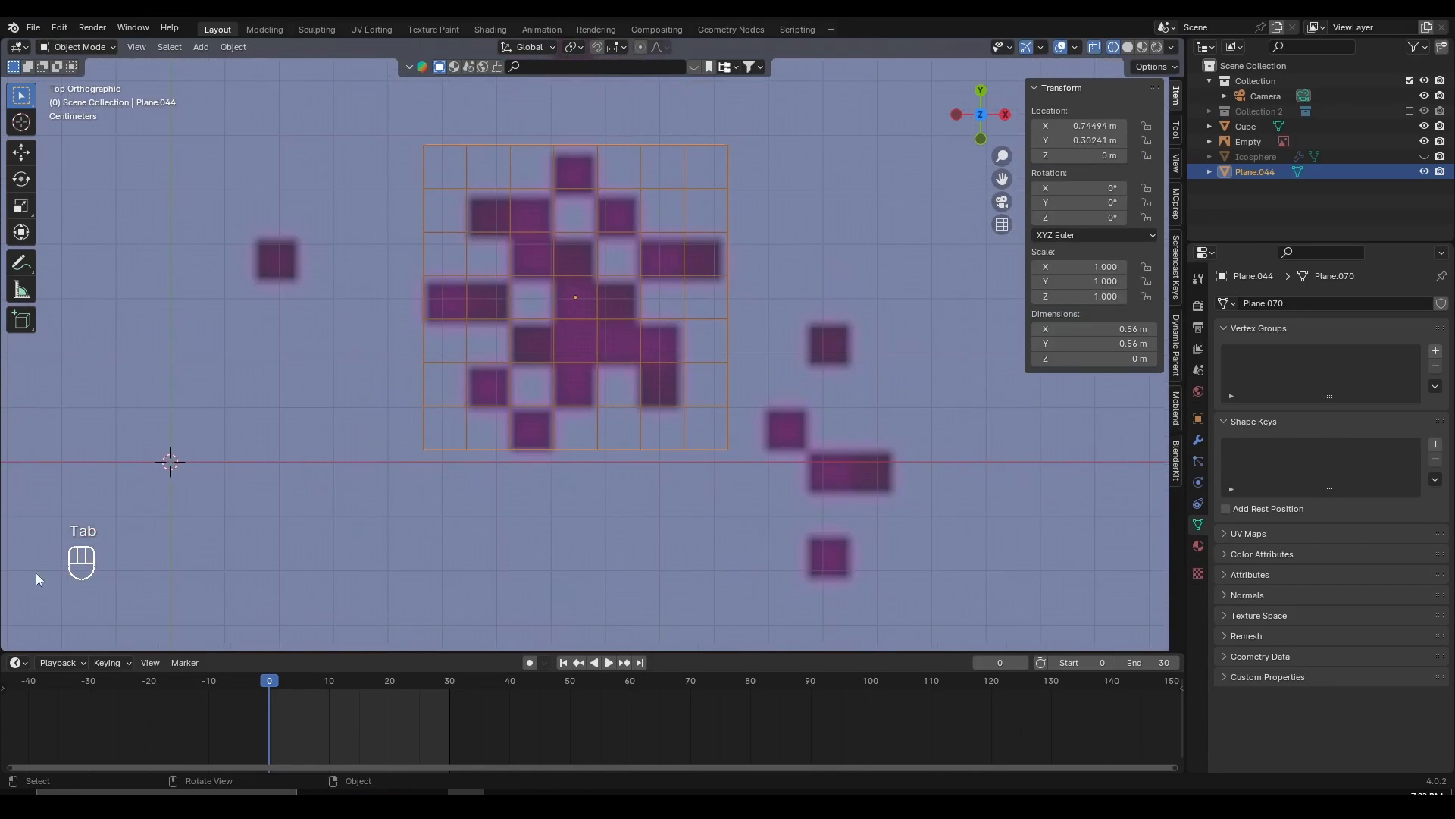
scroll(553, 361, "up", 2)
key("Tab")
middle_click_drag(553, 361, 540, 376, "shift")
key("g")
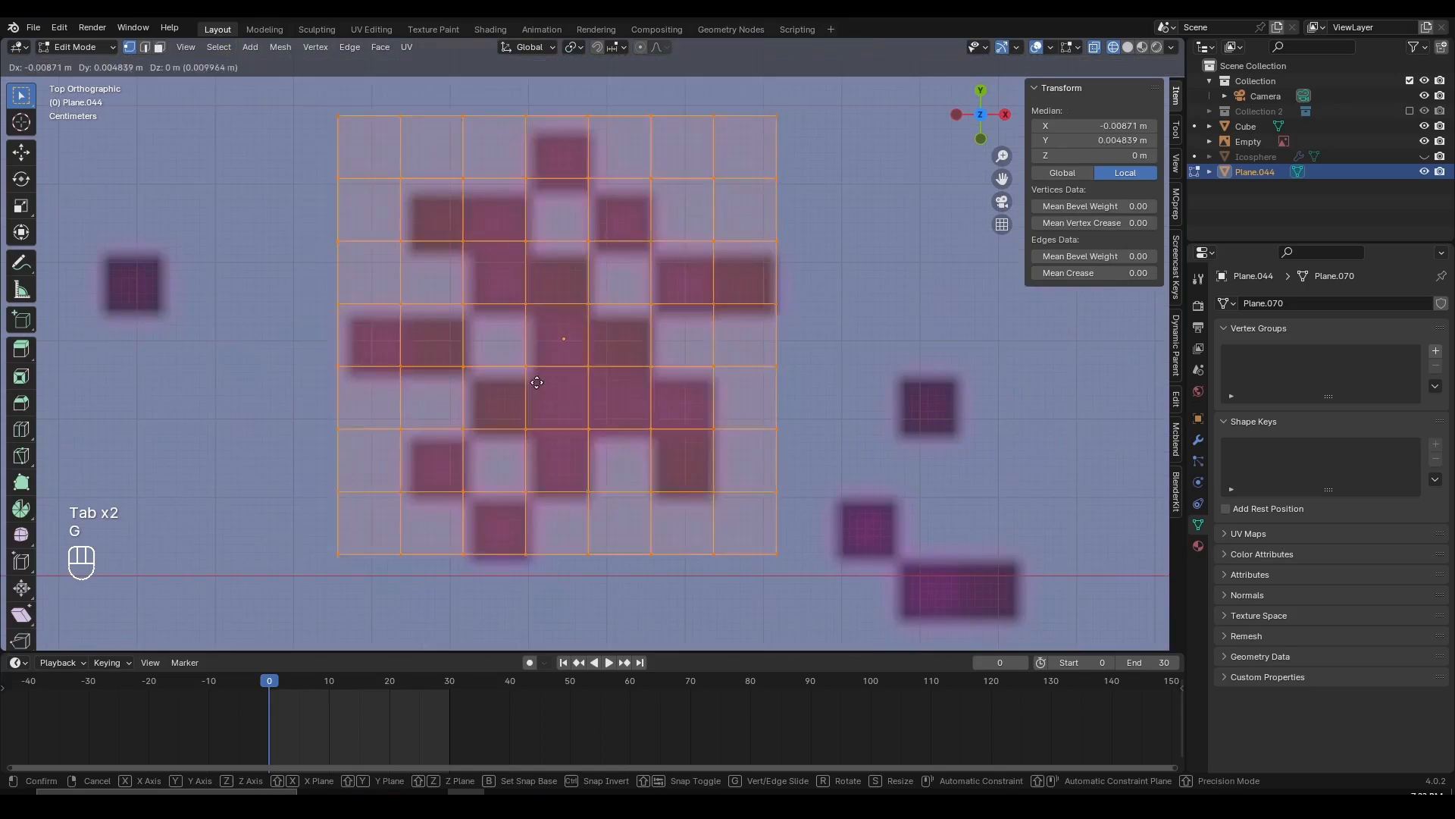
right_click(536, 382)
scroll(538, 382, "up", 2)
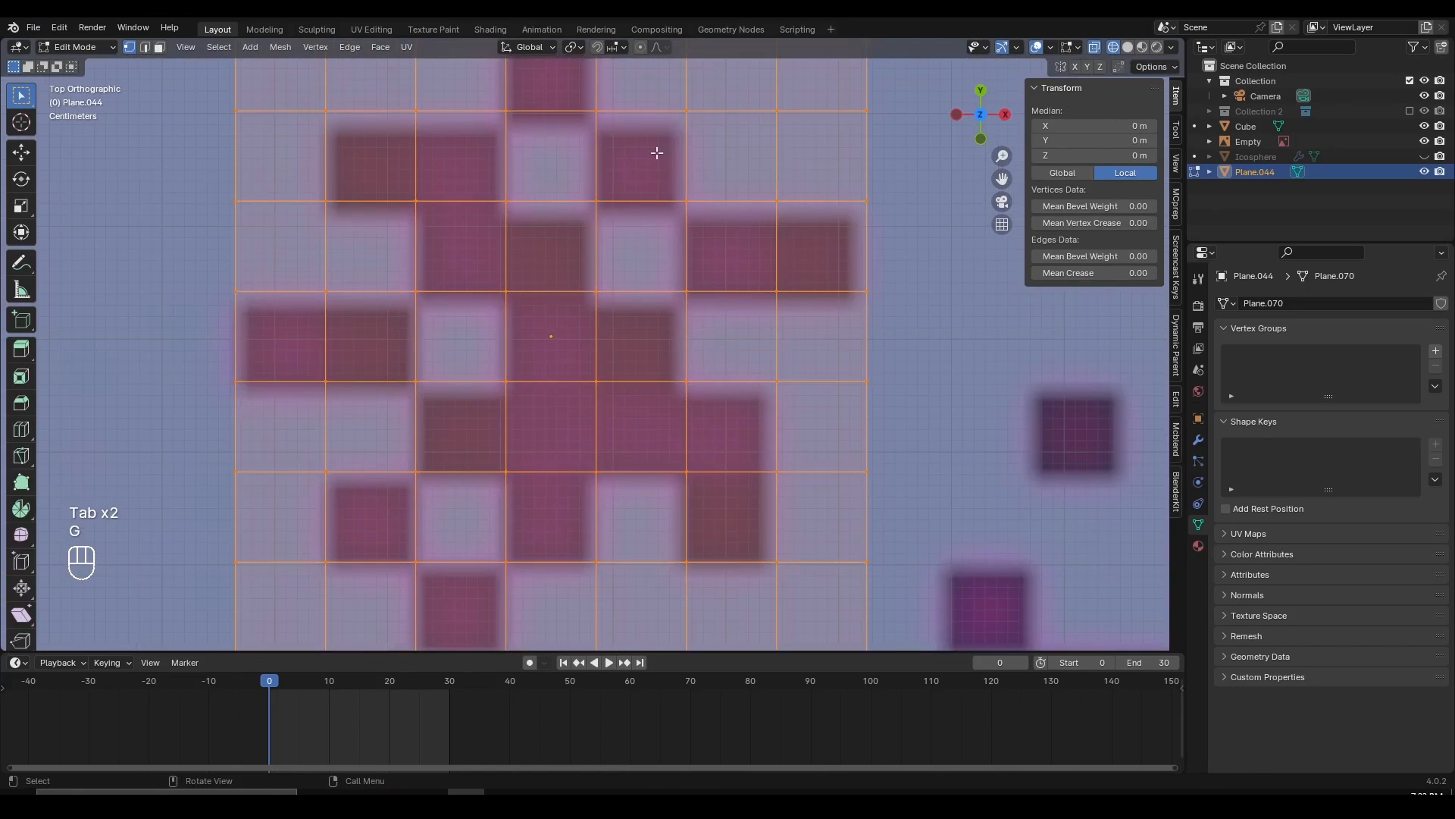
- Try moving the grid's upper-left corner vertex in vertex selection mode, and select the neighbouring vertex on the top edge
middle_click_drag(455, 216, 583, 396, "shift")
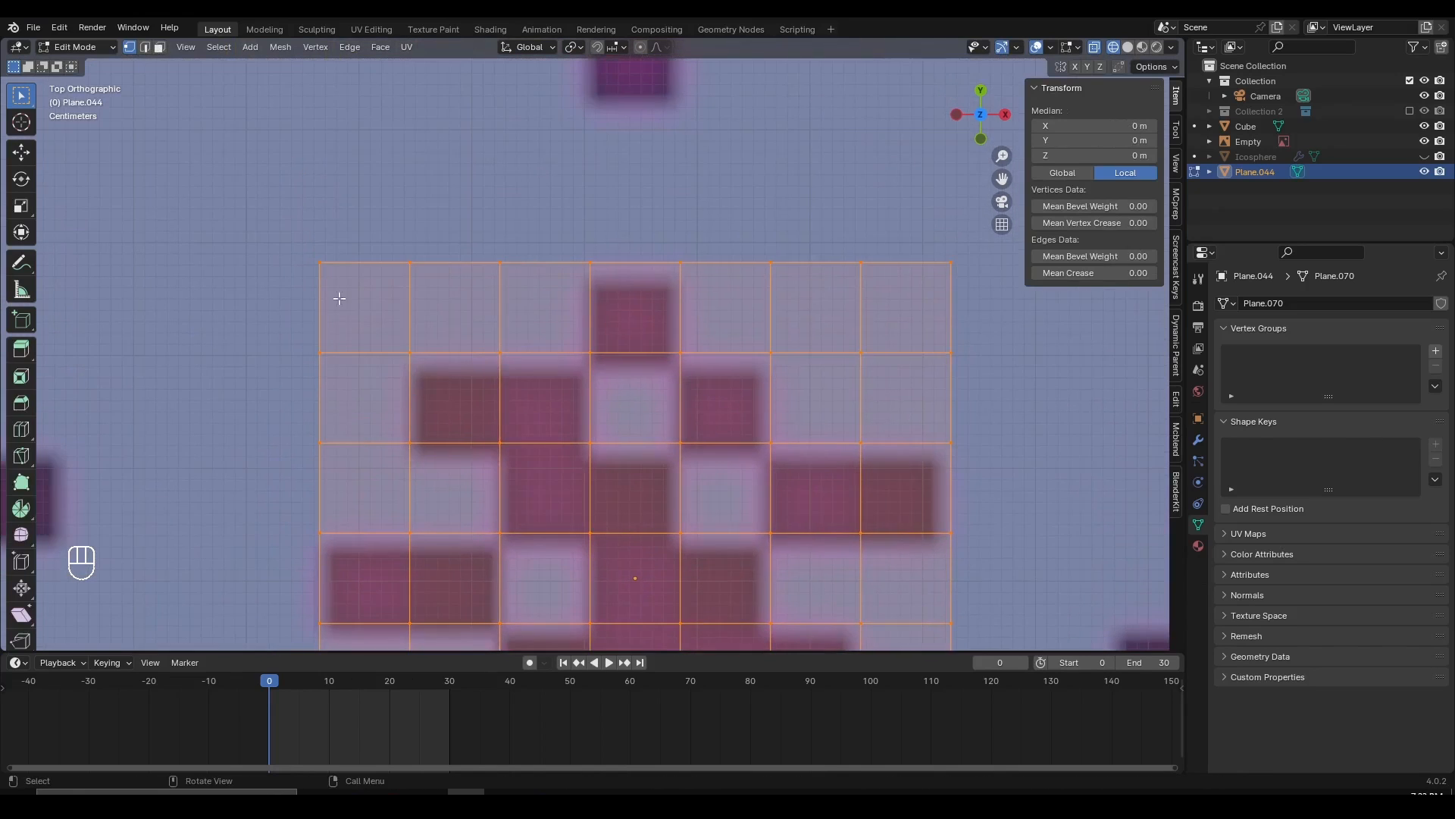
scroll(583, 396, "up", 3)
middle_click_drag(341, 221, 602, 423, "shift")
scroll(602, 423, "up", 3)
left_click(428, 378)
key("g")
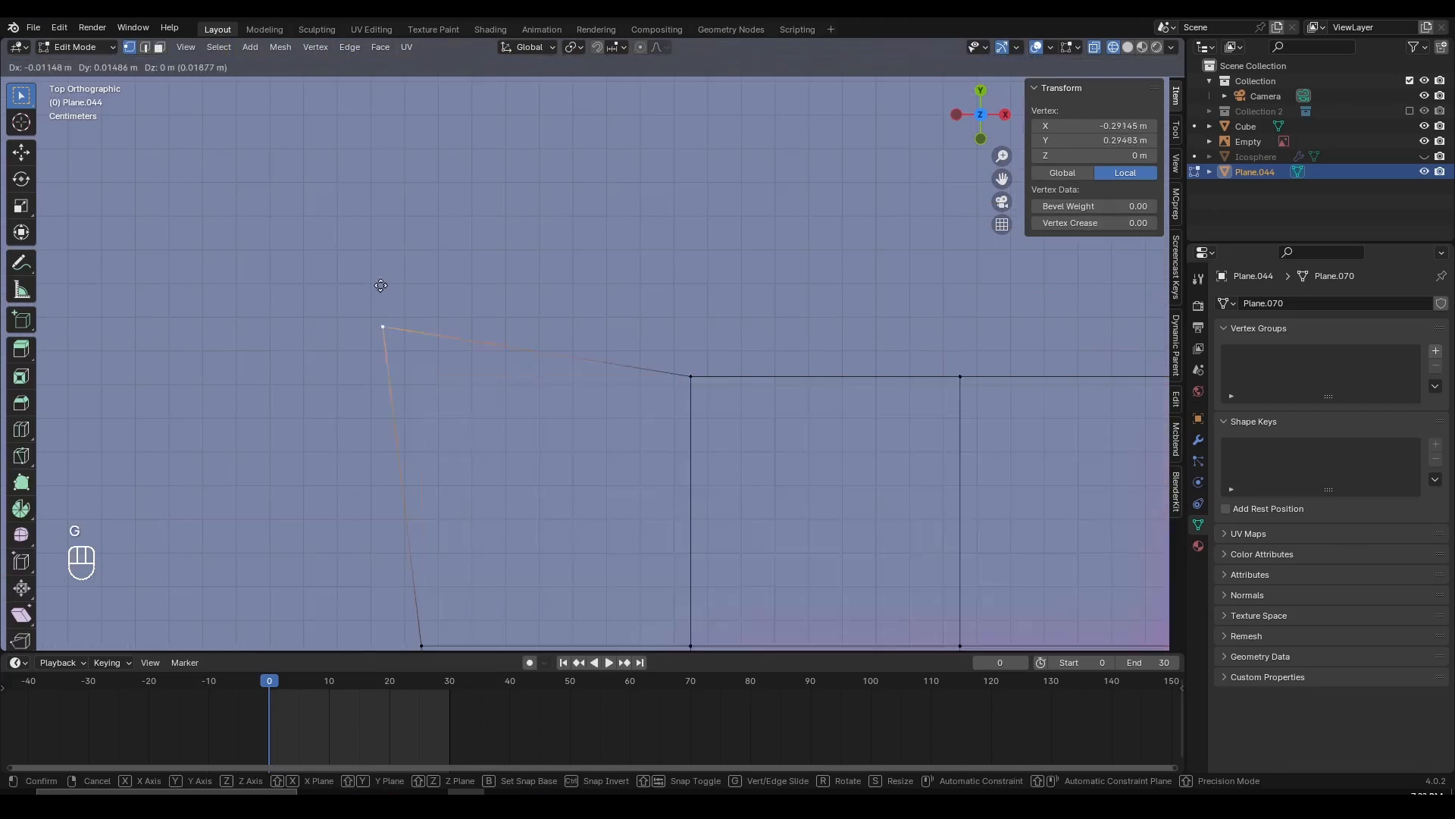
right_click(444, 357)
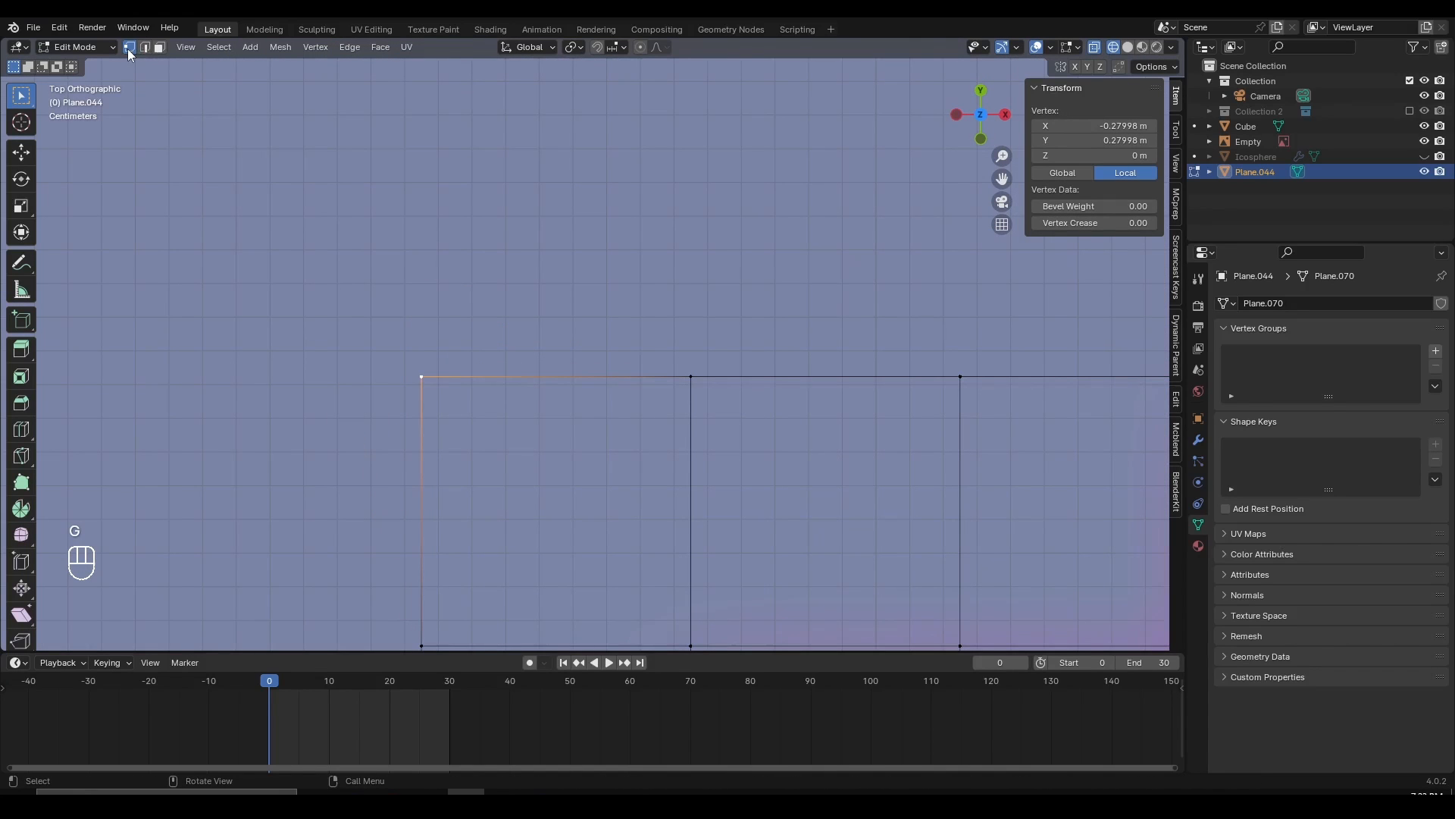
key("g")
right_click(479, 415)
scroll(607, 406, "down", 2)
middle_click_drag(709, 396, 616, 357, "shift")
left_click(574, 334)
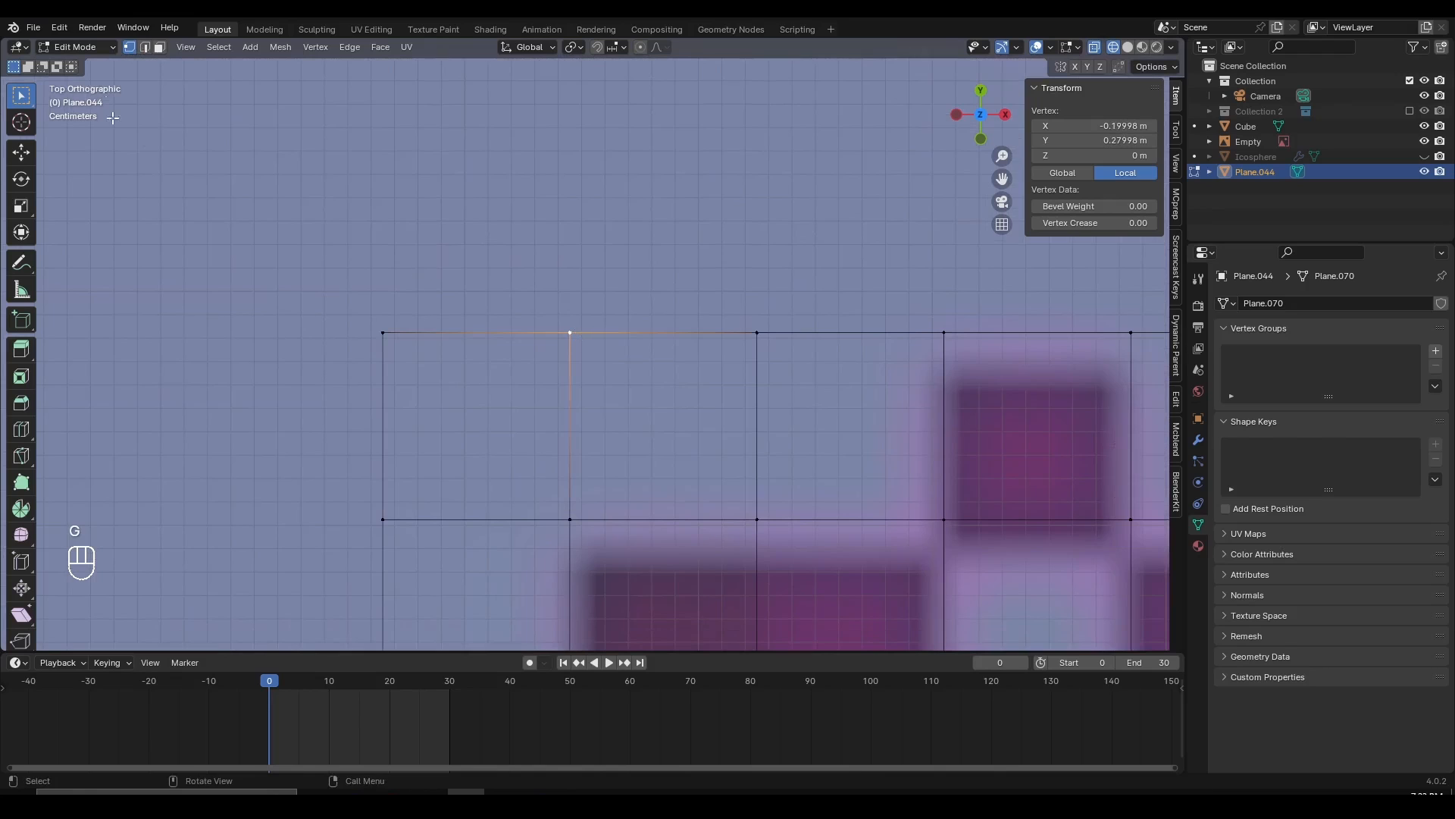
- Try moving the first and second edges along the grid's top border in edge selection mode
left_click(144, 47)
left_click(518, 327)
key("g")
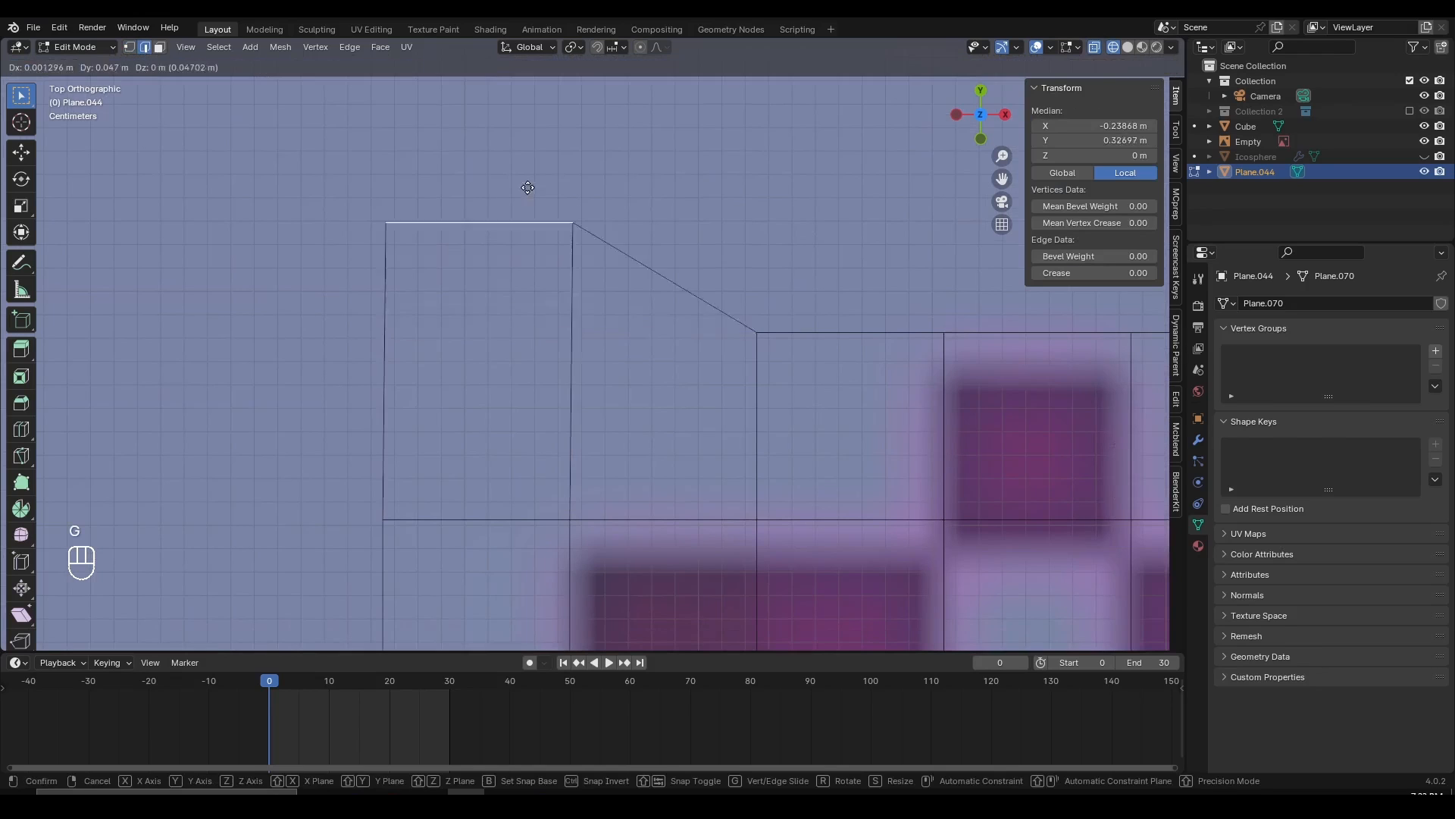
right_click(523, 256)
left_click(709, 326)
middle_click_drag(730, 354, 478, 321, "shift")
scroll(478, 323, "up", 1)
key("g")
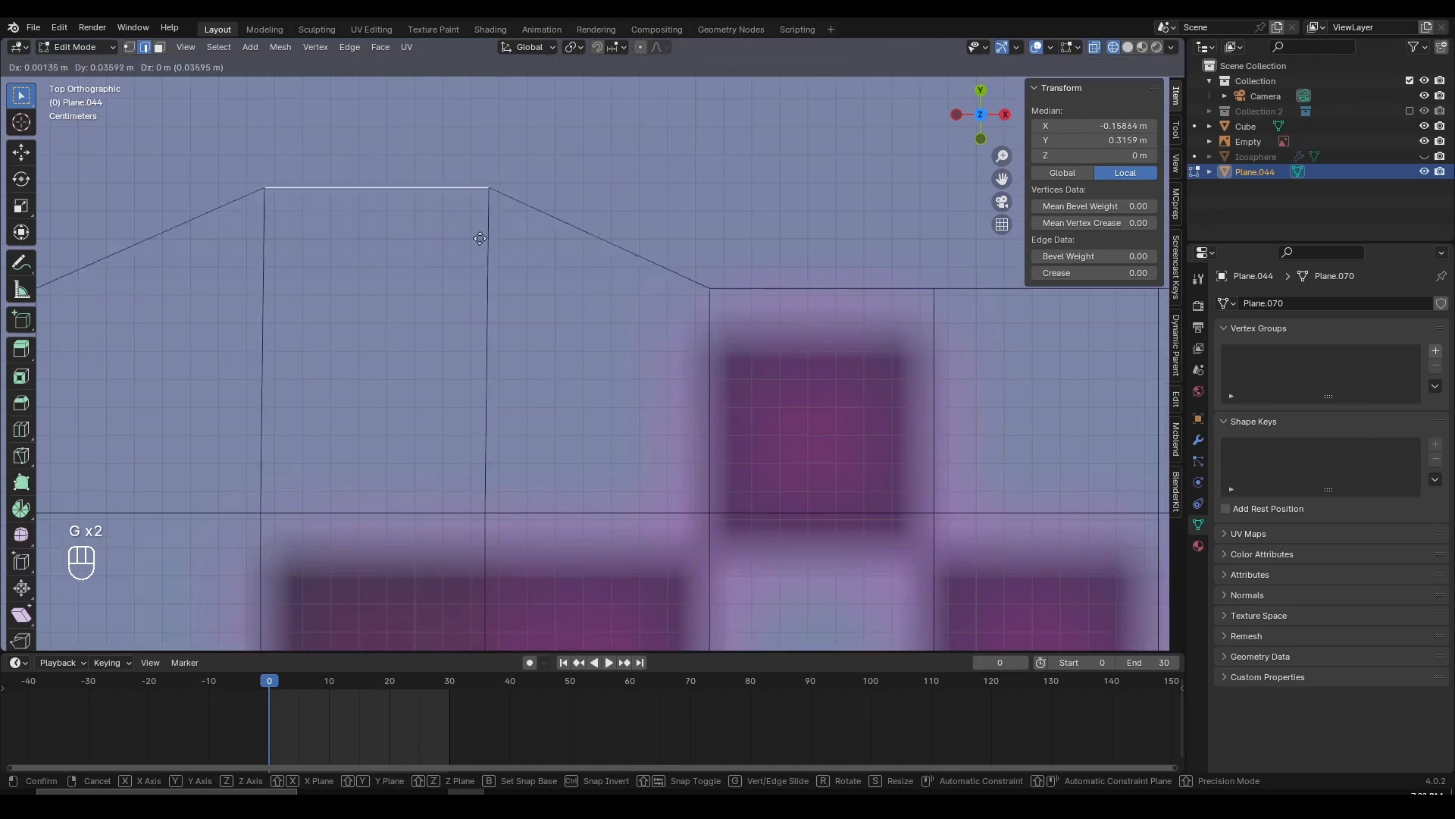
right_click(456, 292)
- Try moving the second face of the grid's top row in face selection mode
left_click(160, 47)
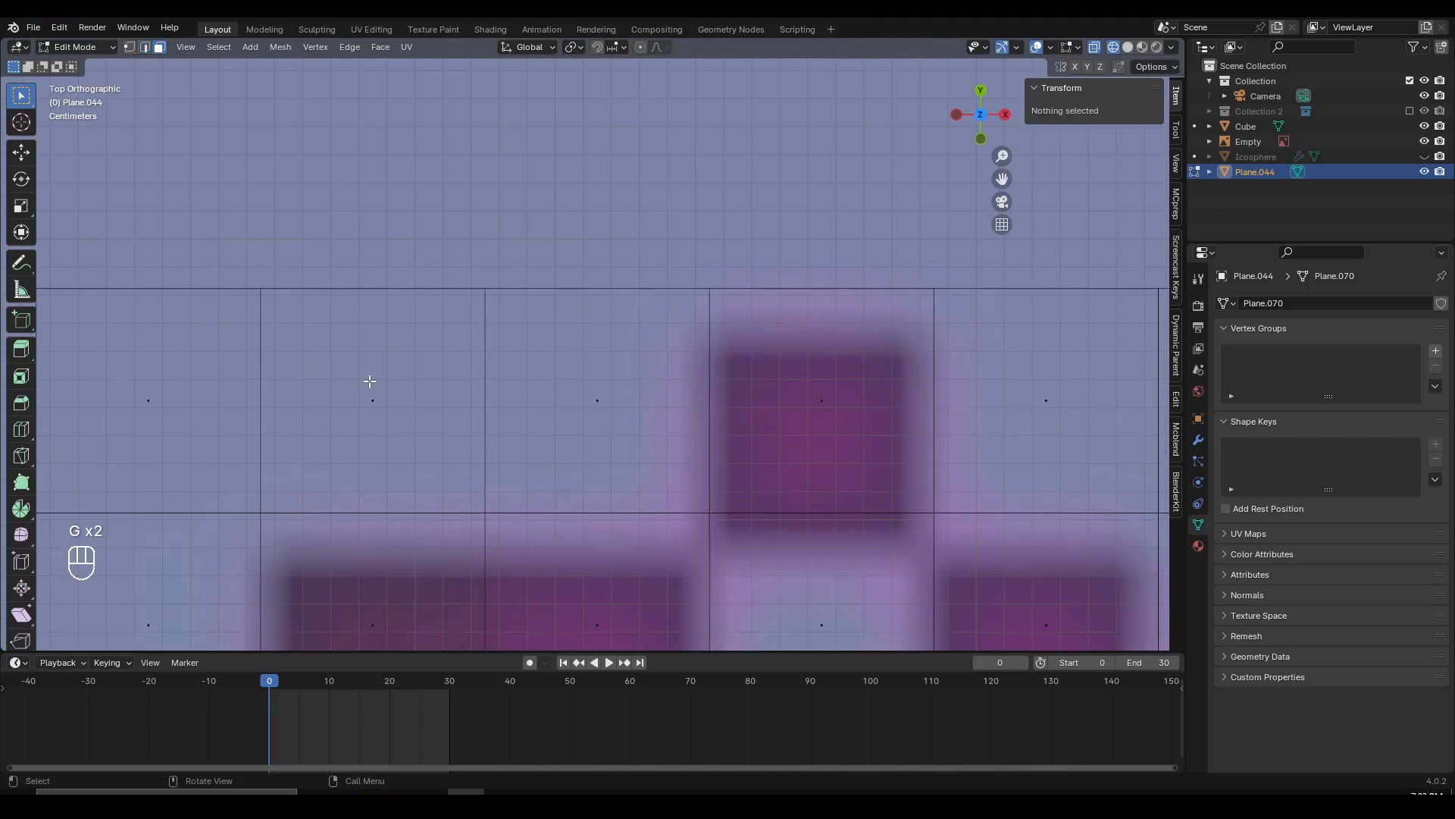
left_click(371, 382)
key("g")
right_click(402, 387)
scroll(544, 363, "down", 5)
key("g")
right_click(544, 363)
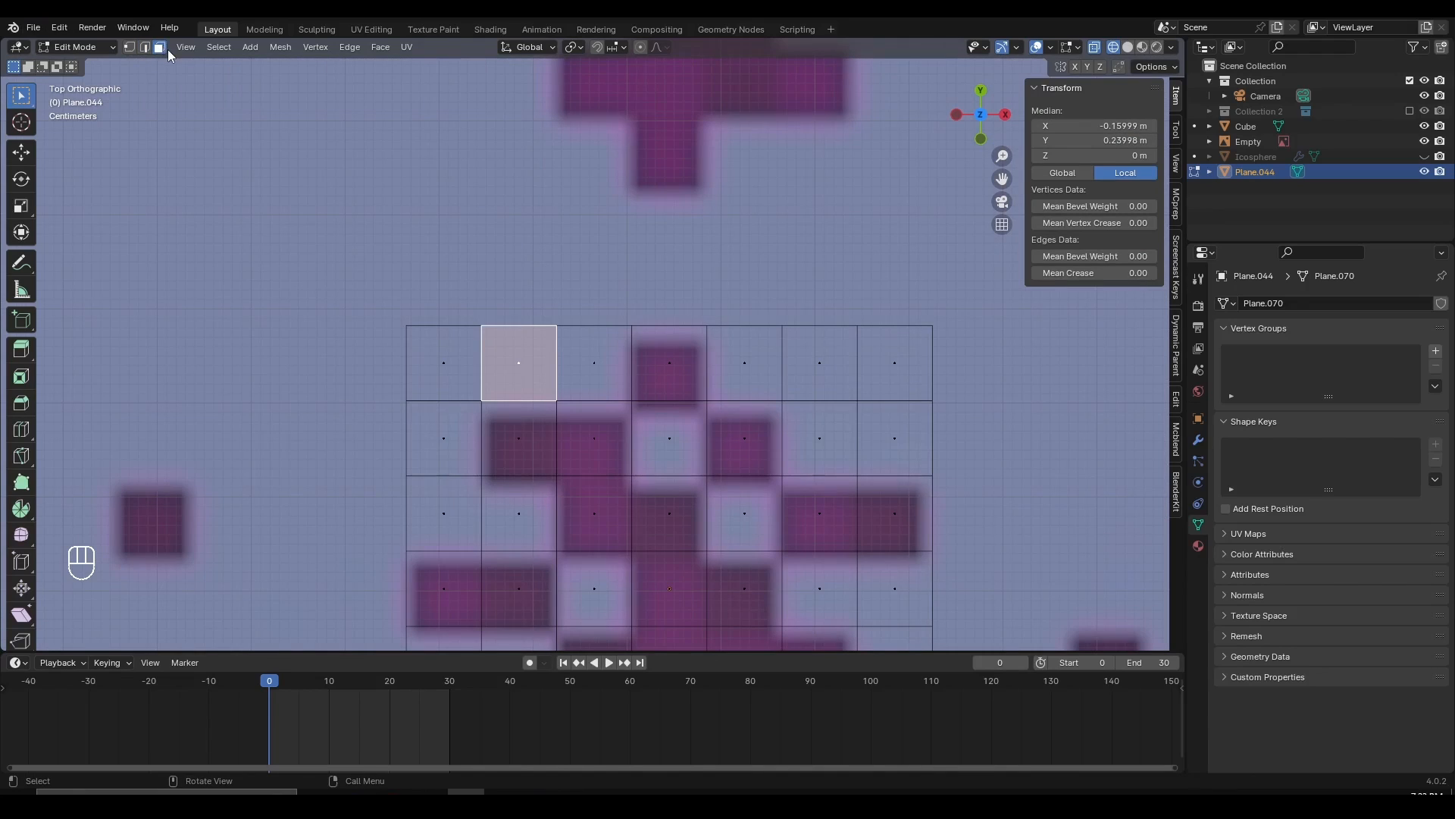
- Cycle through vertex, edge and face selection modes, and select the third face in the grid's top row
key("1")
scroll(559, 375, "up", 2)
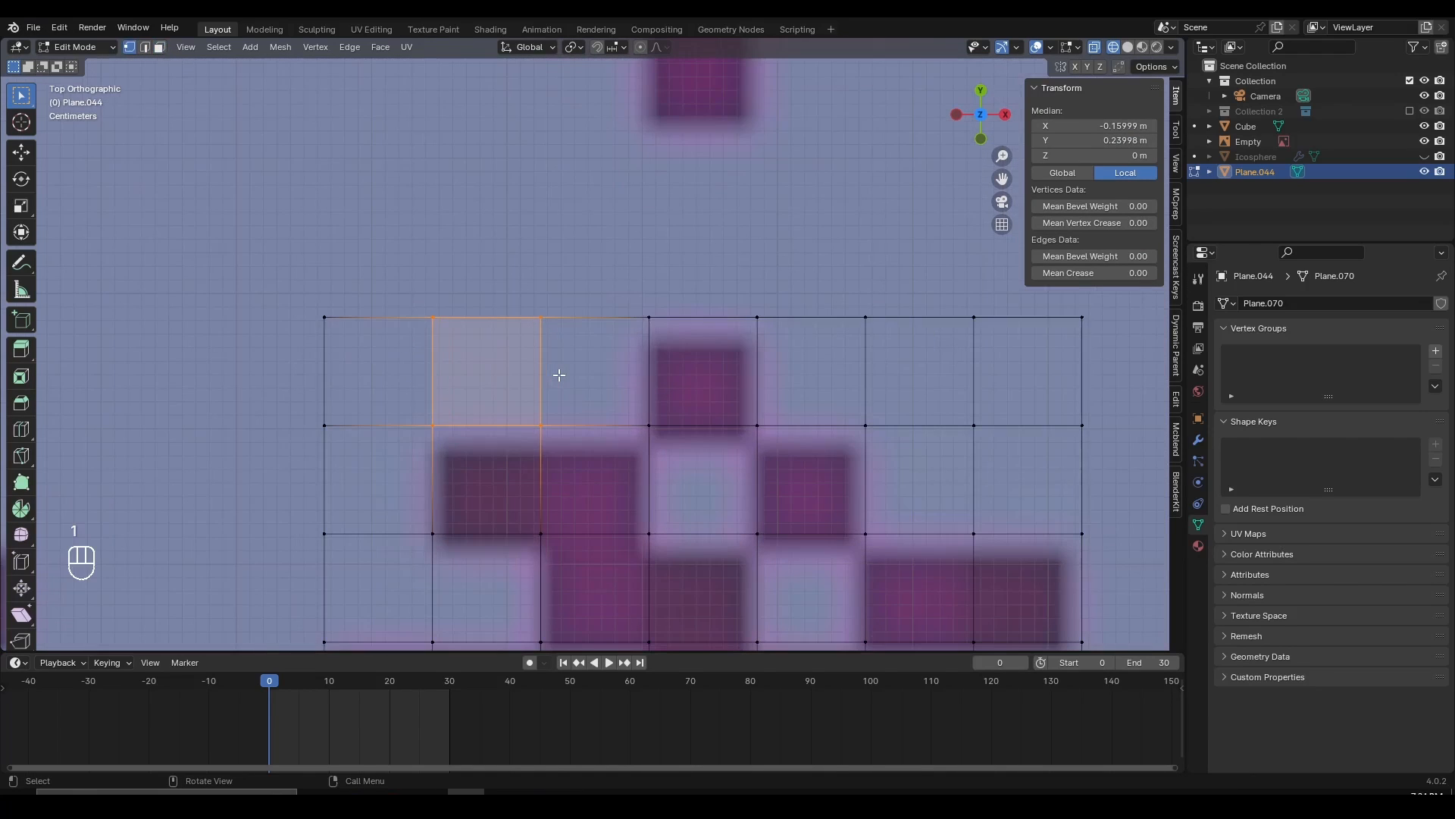
key("2")
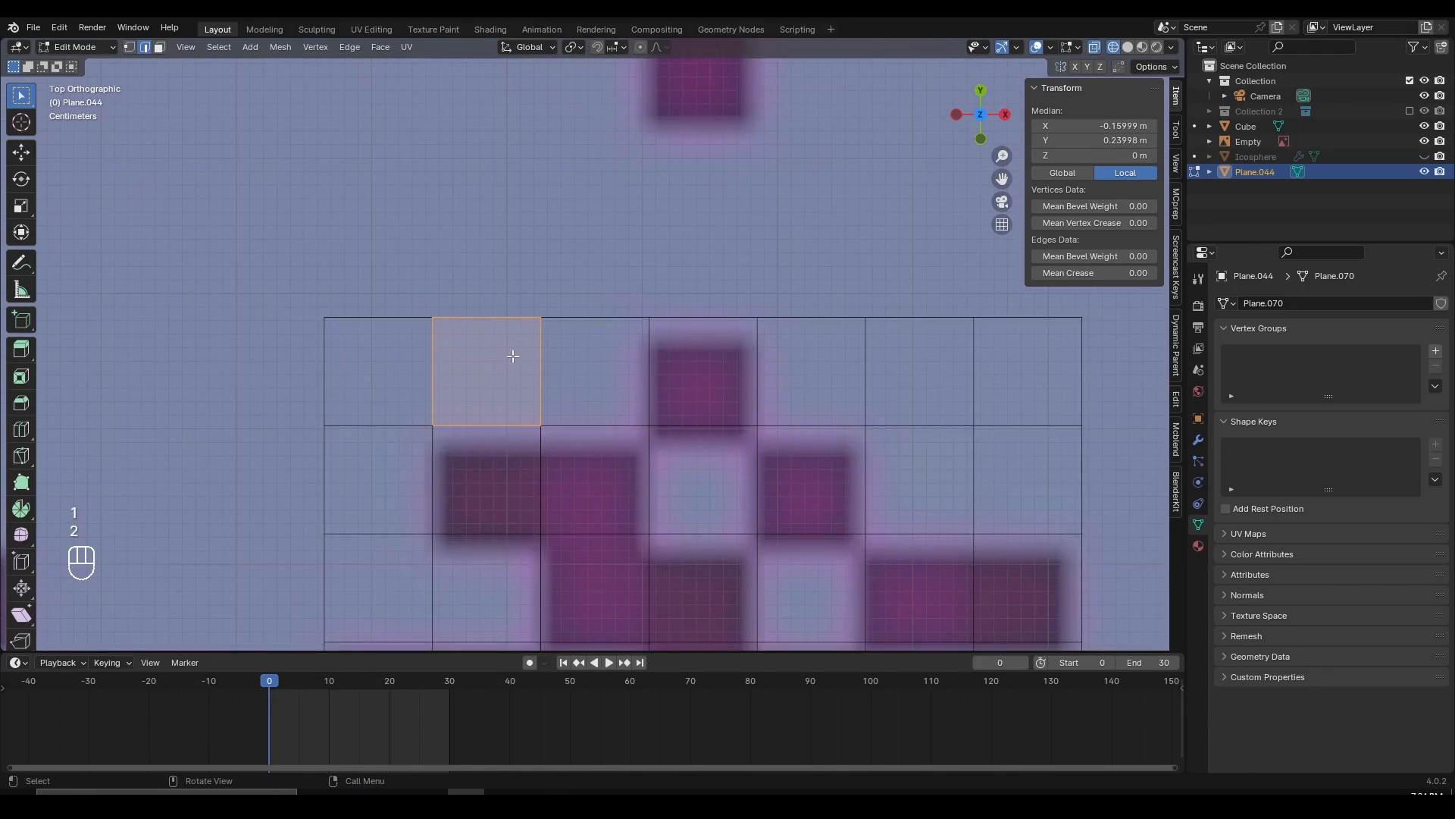
key("3")
left_click(607, 367)
scroll(614, 361, "down", 3)
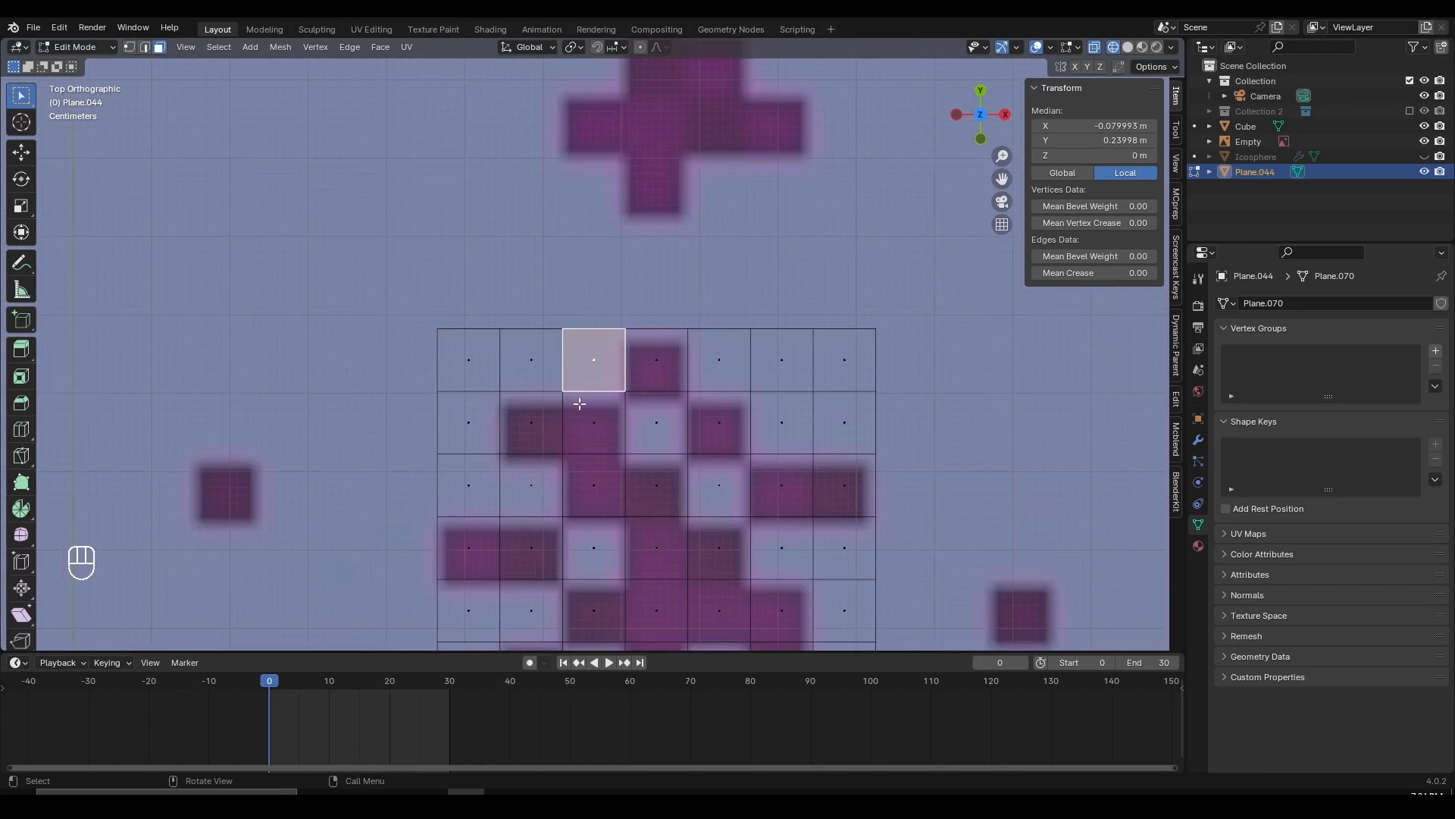
scroll(580, 404, "up", 3)
middle_click_drag(667, 485, 604, 322, "shift")
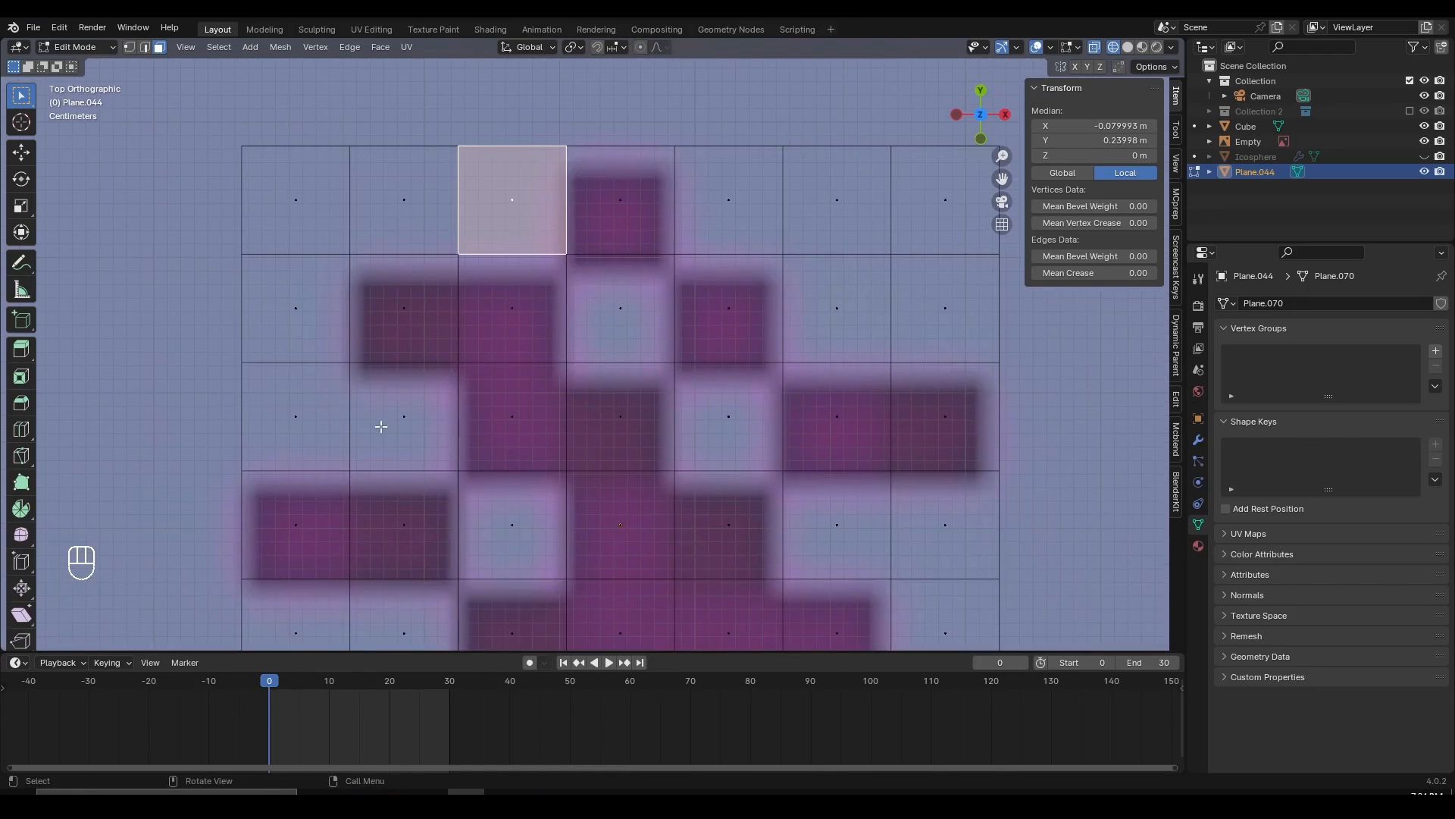
scroll(381, 427, "down", 5)
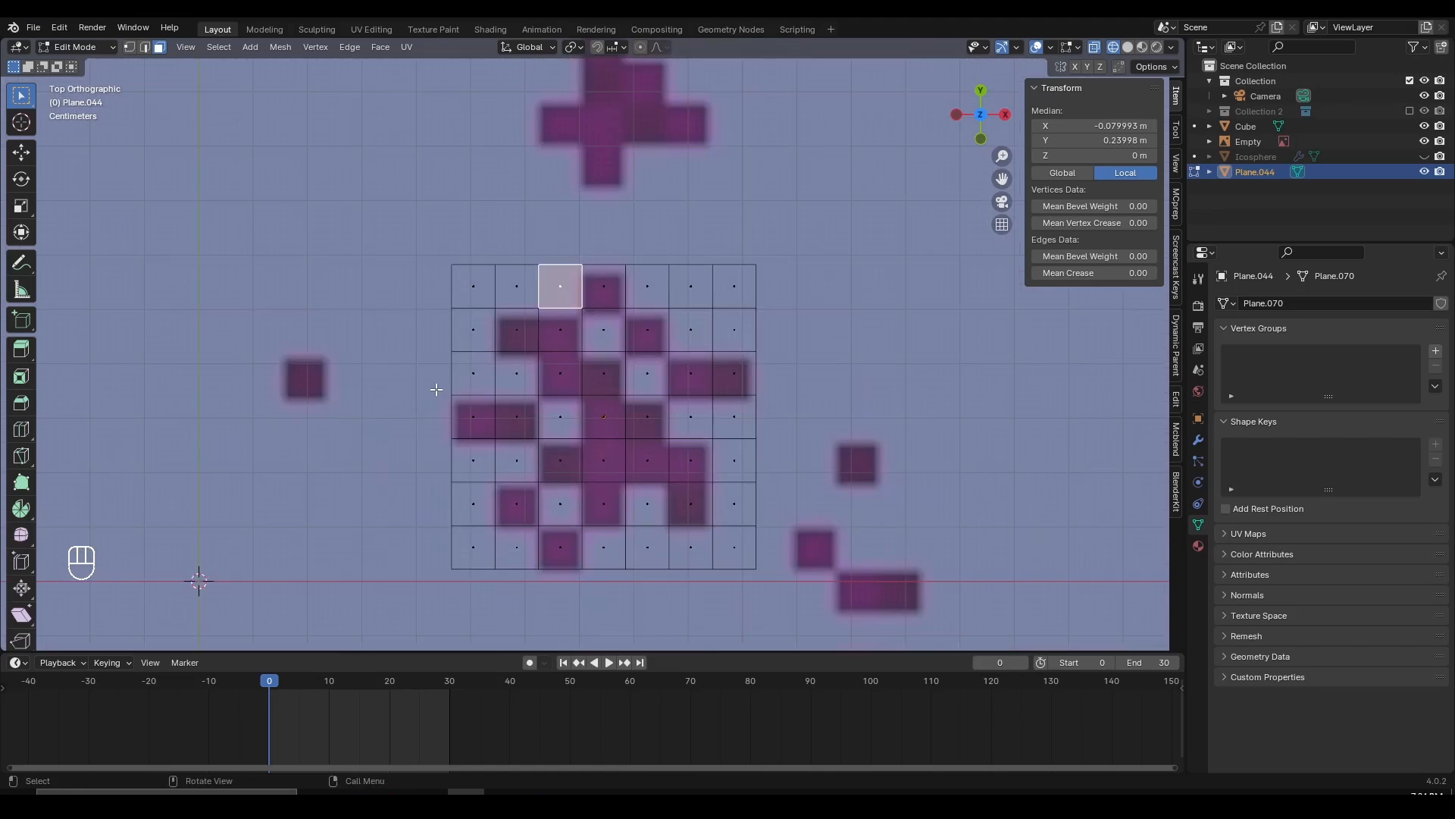
- Select the first two faces of the grid's third row and the first face of each of the two rows above
scroll(571, 473, "up", 2)
middle_click_drag(626, 407, 644, 388, "shift")
scroll(523, 387, "up", 3)
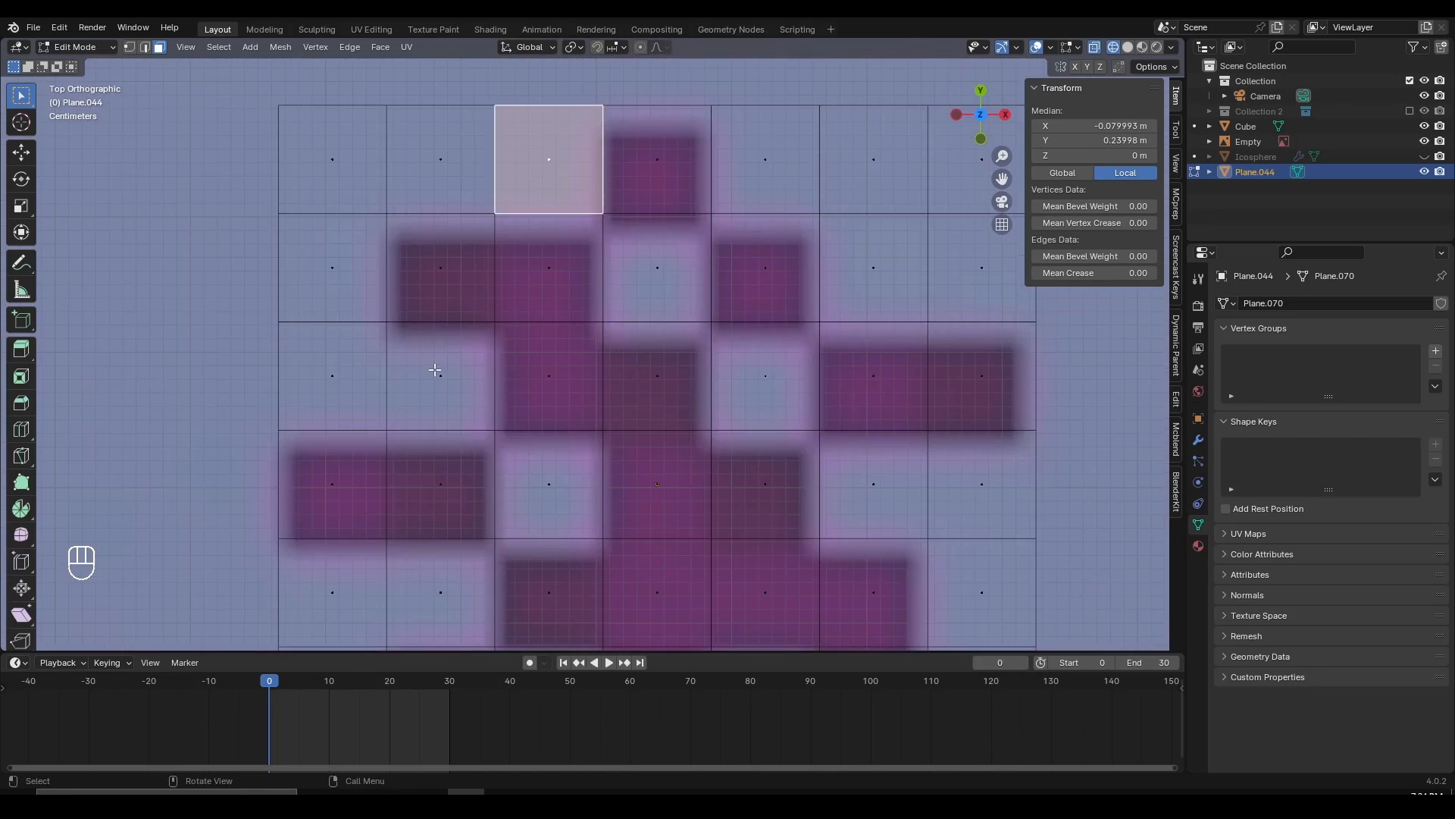
left_click(435, 370)
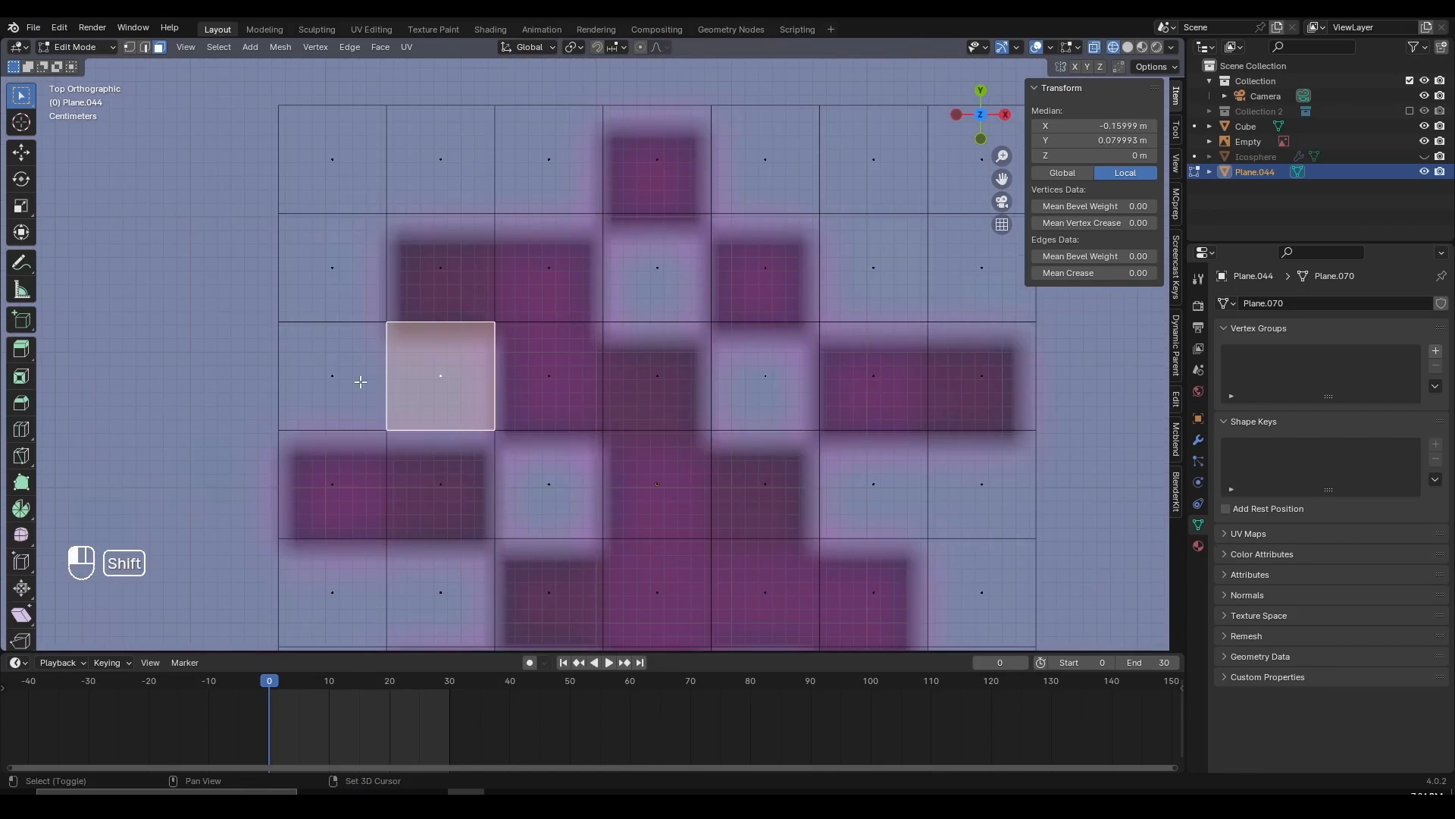
left_click(360, 381, "shift")
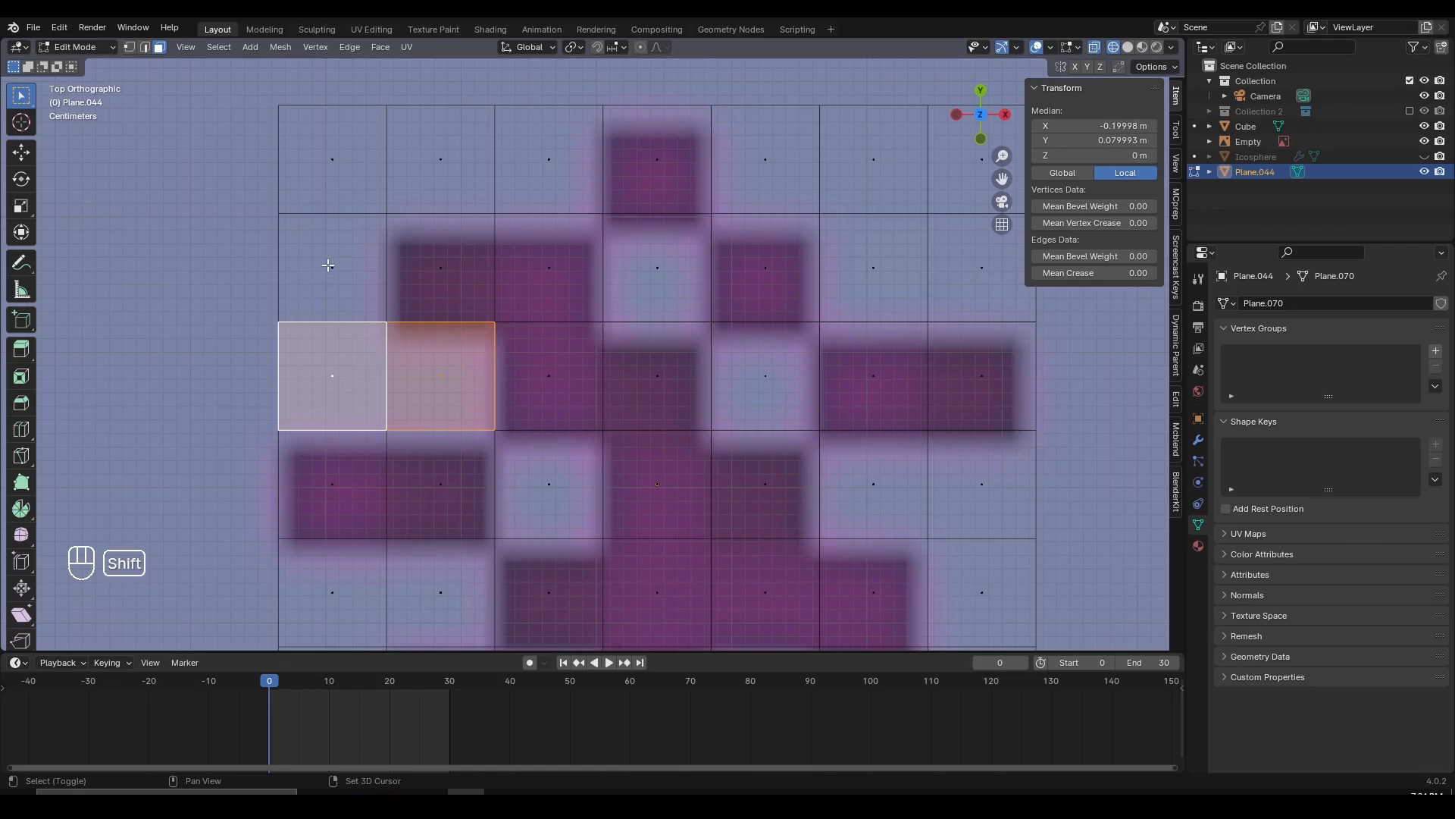
left_click(328, 265, "shift")
left_click(324, 177, "shift")
- Circle-select the blank second, third, fifth and sixth faces in row one, fourth and sixth in row two, and fifth in row three
key("c")
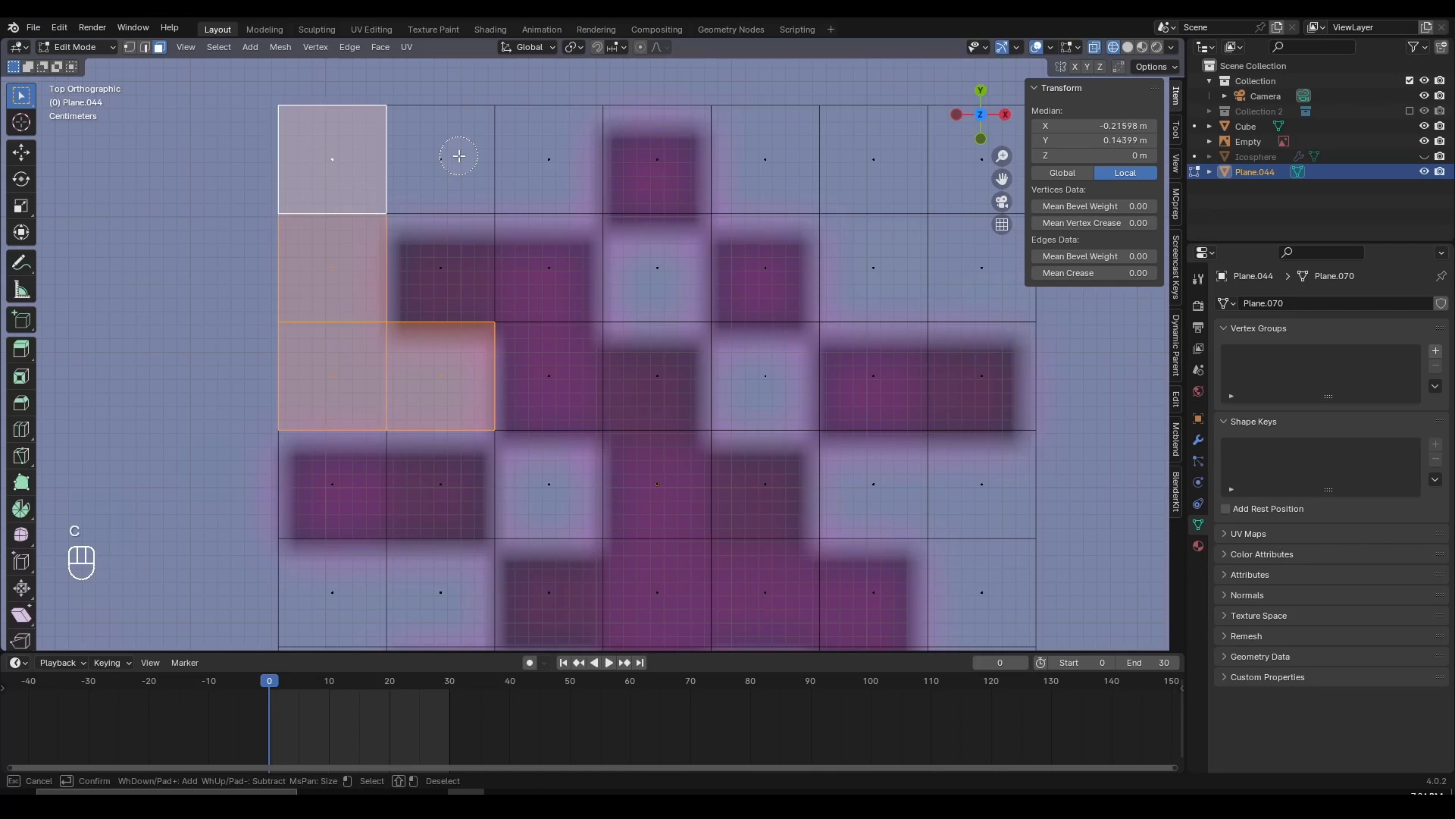
left_click(460, 156)
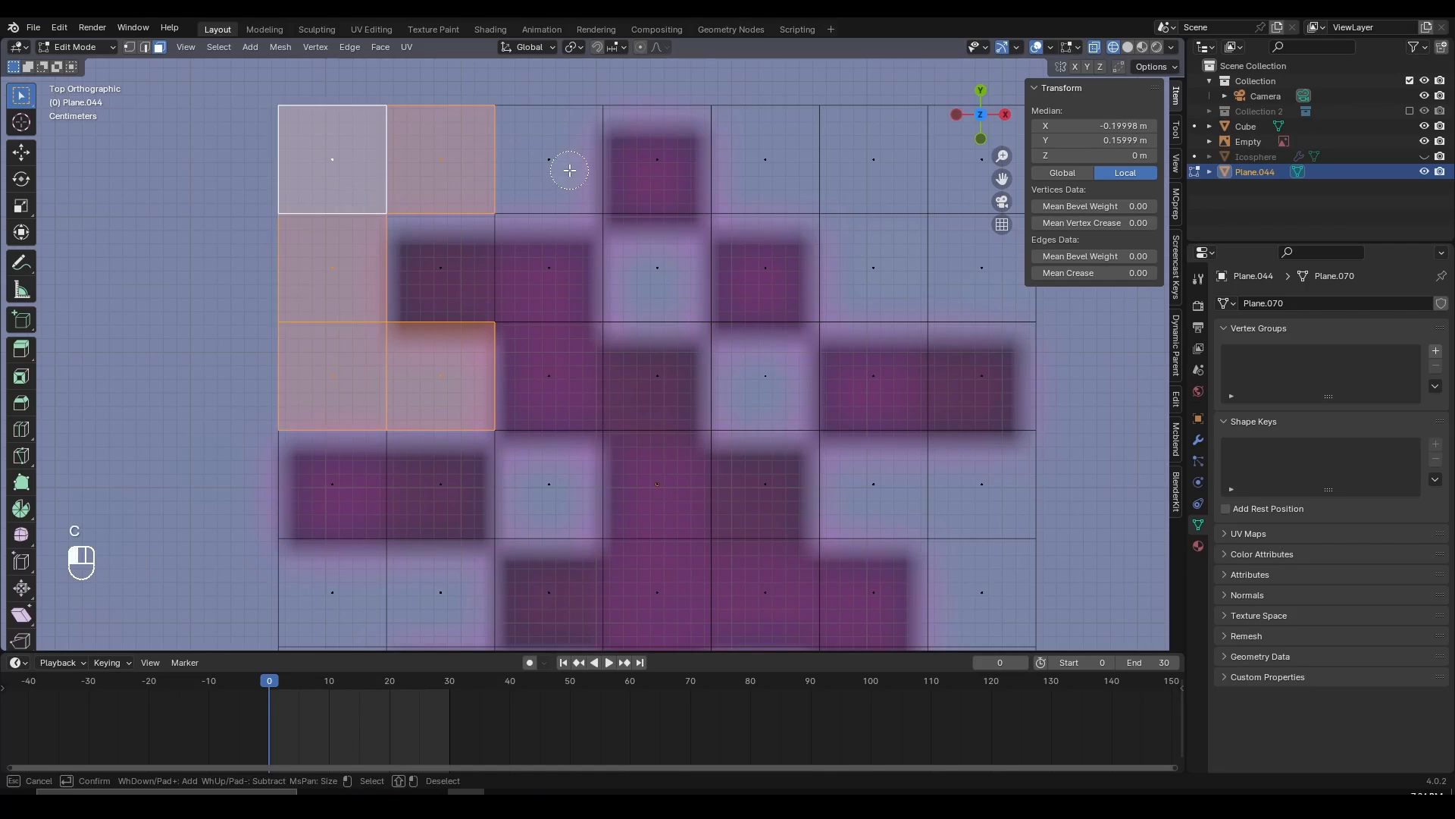
mouse_move(553, 155)
left_mouse_down()
mouse_move(659, 140)
mouse_move(884, 153)
left_mouse_up()
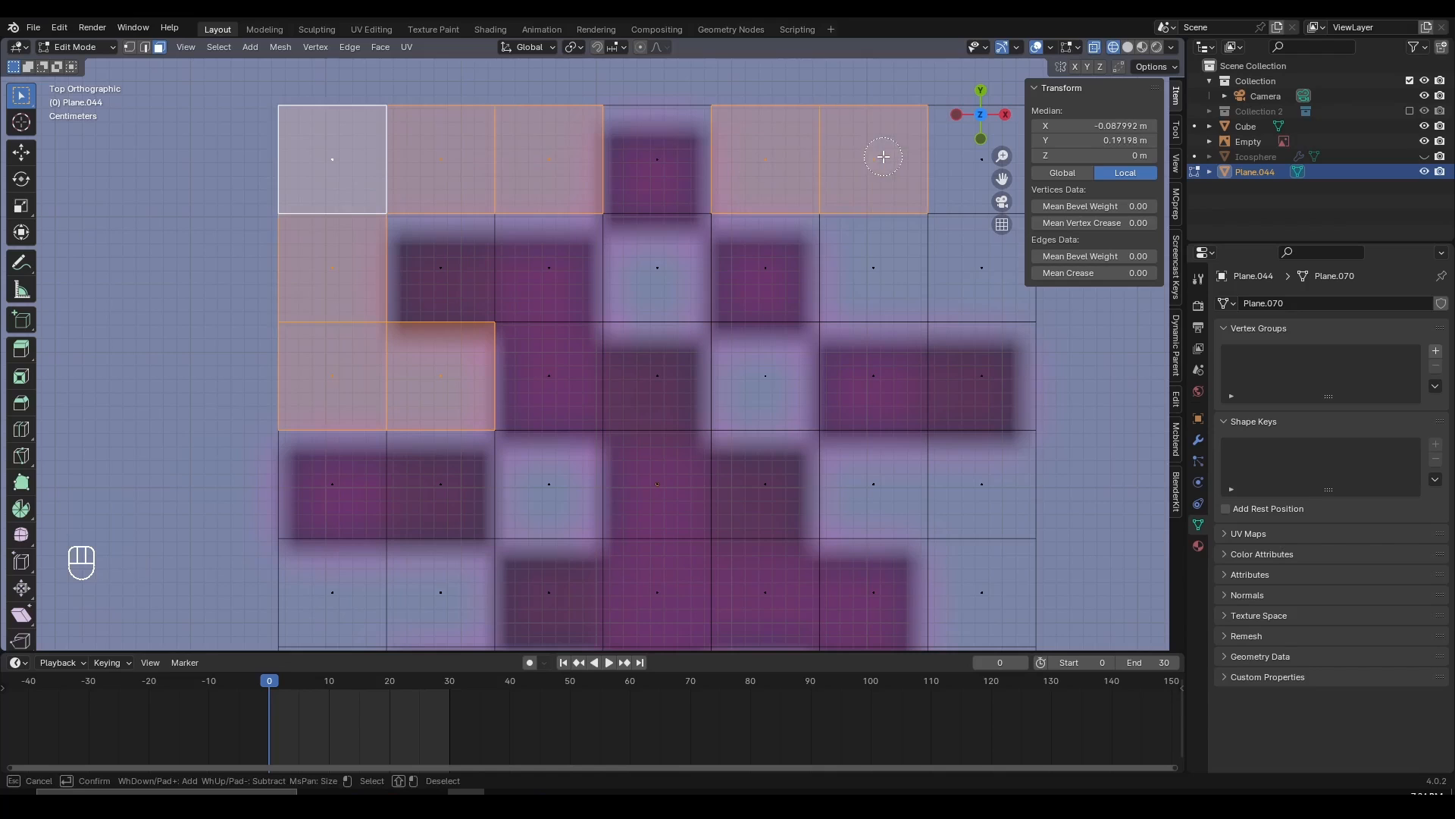
left_click(871, 271)
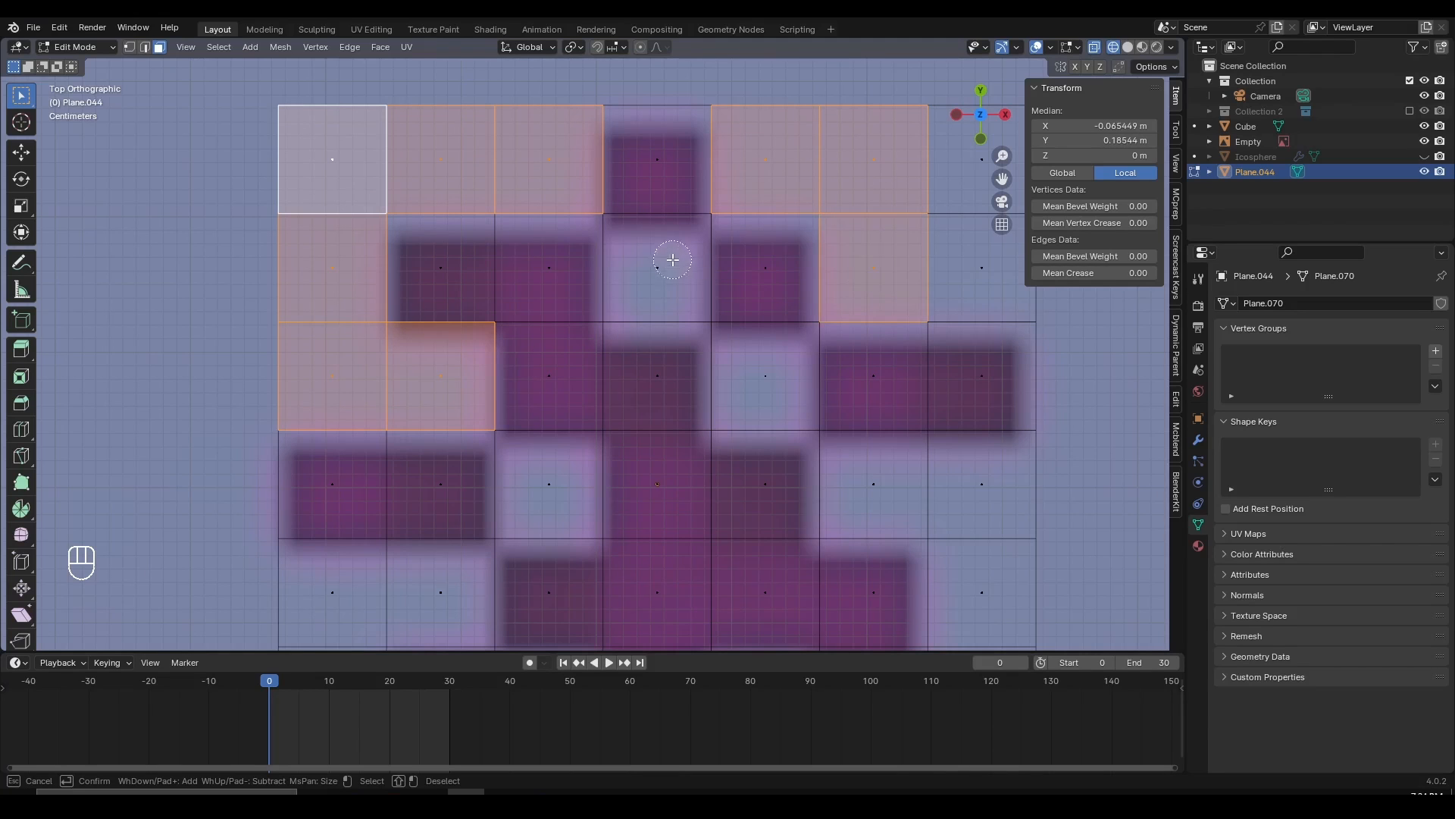
left_click_drag(672, 269, 751, 385)
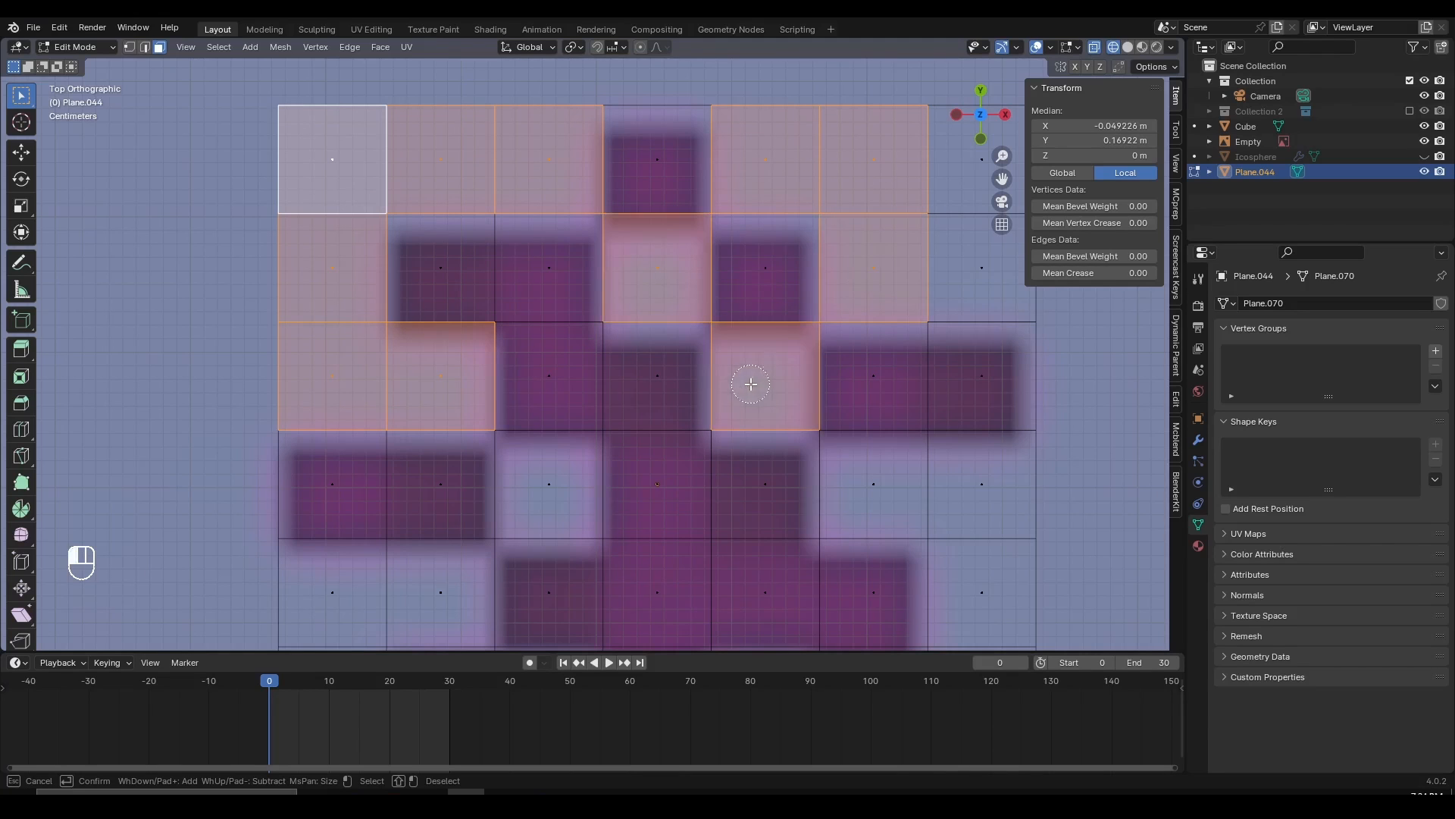
right_click(954, 191)
- Add the last two faces of the grid's fourth row and the last faces of rows five to seven to the selection
scroll(909, 303, "down", 4)
middle_click_drag(885, 333, 803, 277, "shift")
left_click(646, 356, "shift")
left_click(698, 357, "shift")
left_click(698, 407, "shift")
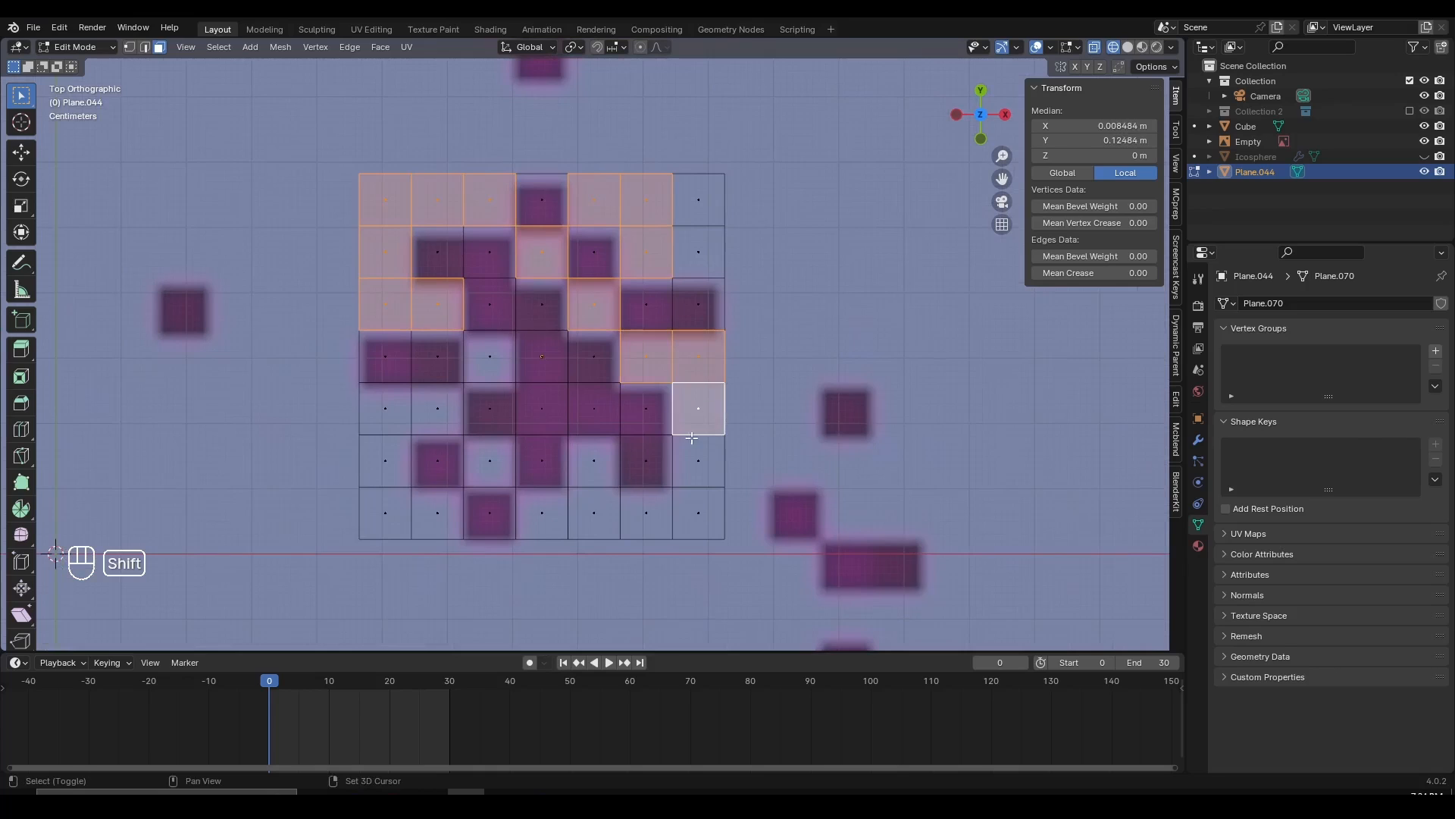
left_click(698, 460, "shift")
left_click(698, 512, "shift")
- Add the fifth face of the sixth row and the remaining blank faces of the bottom row to the selection
left_click(594, 460, "shift")
left_click(595, 512, "shift")
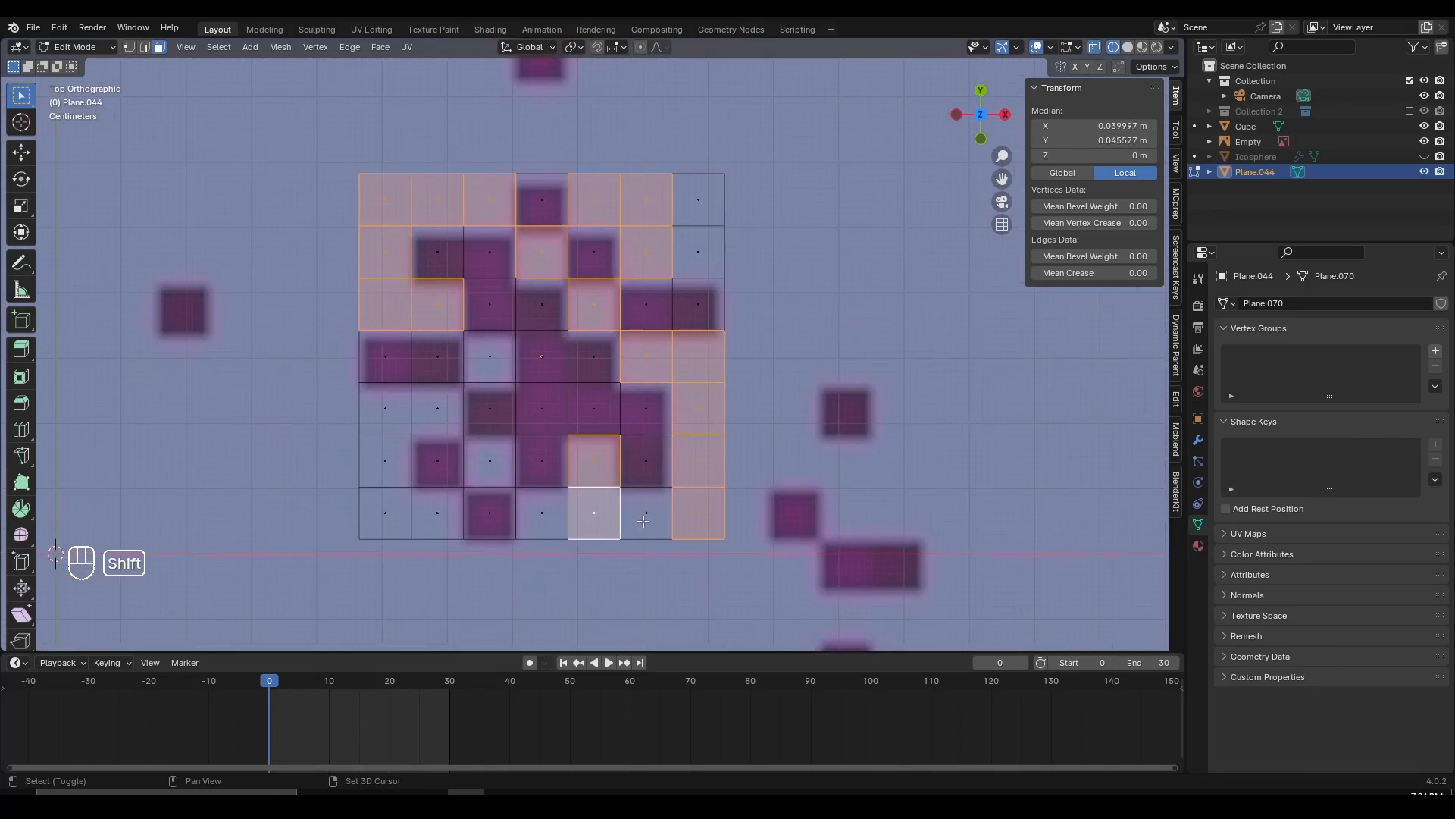
left_click(647, 513, "shift")
left_click(542, 512, "shift")
left_click(438, 512, "shift")
left_click(385, 513, "shift")
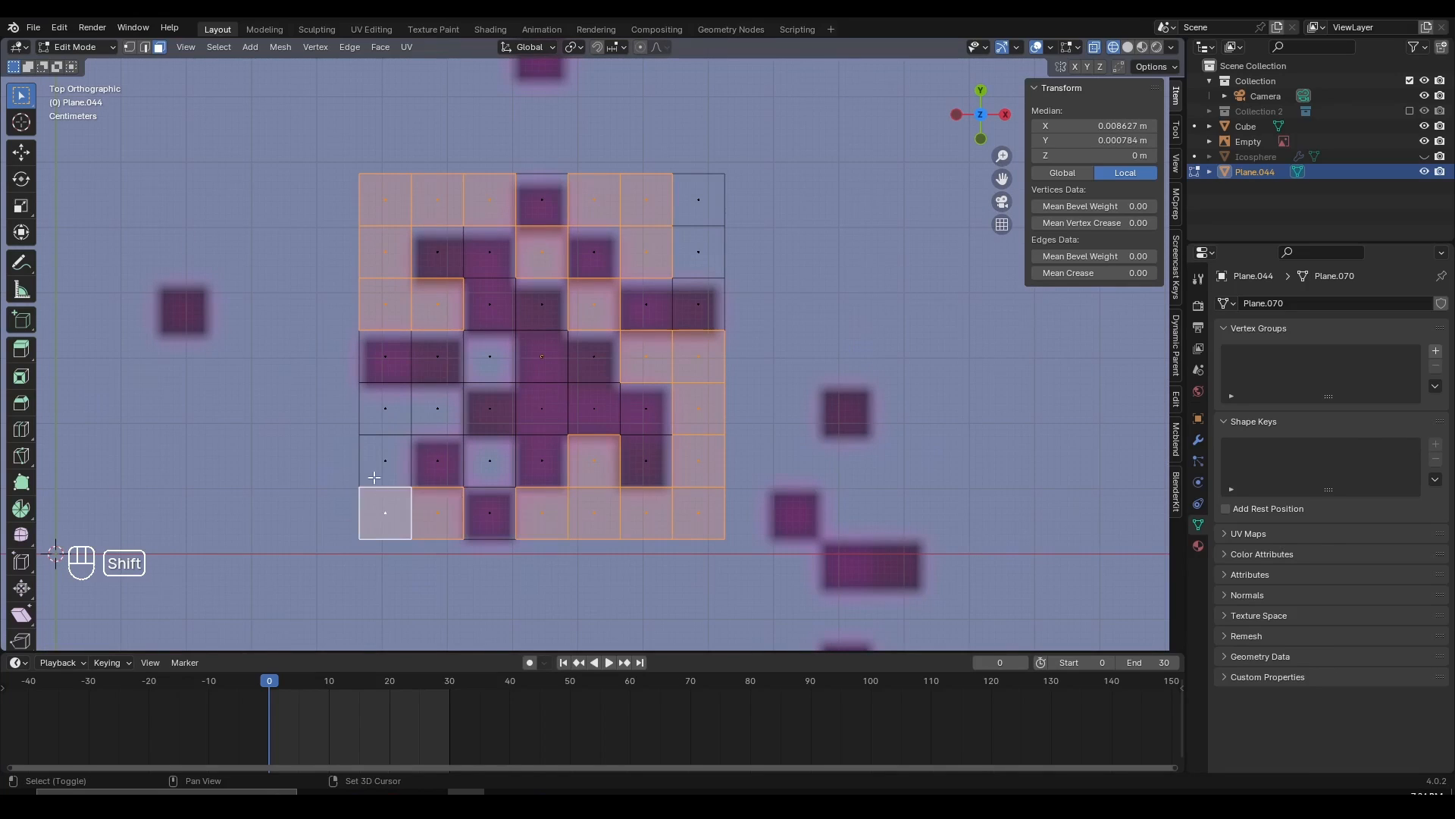
- Add the blank faces in the first three columns of the grid's fourth, fifth and sixth rows to the selection
left_click(385, 460, "shift")
left_click(385, 408, "shift")
left_click(457, 429, "shift")
left_click(483, 456, "shift")
left_click(493, 366, "shift")
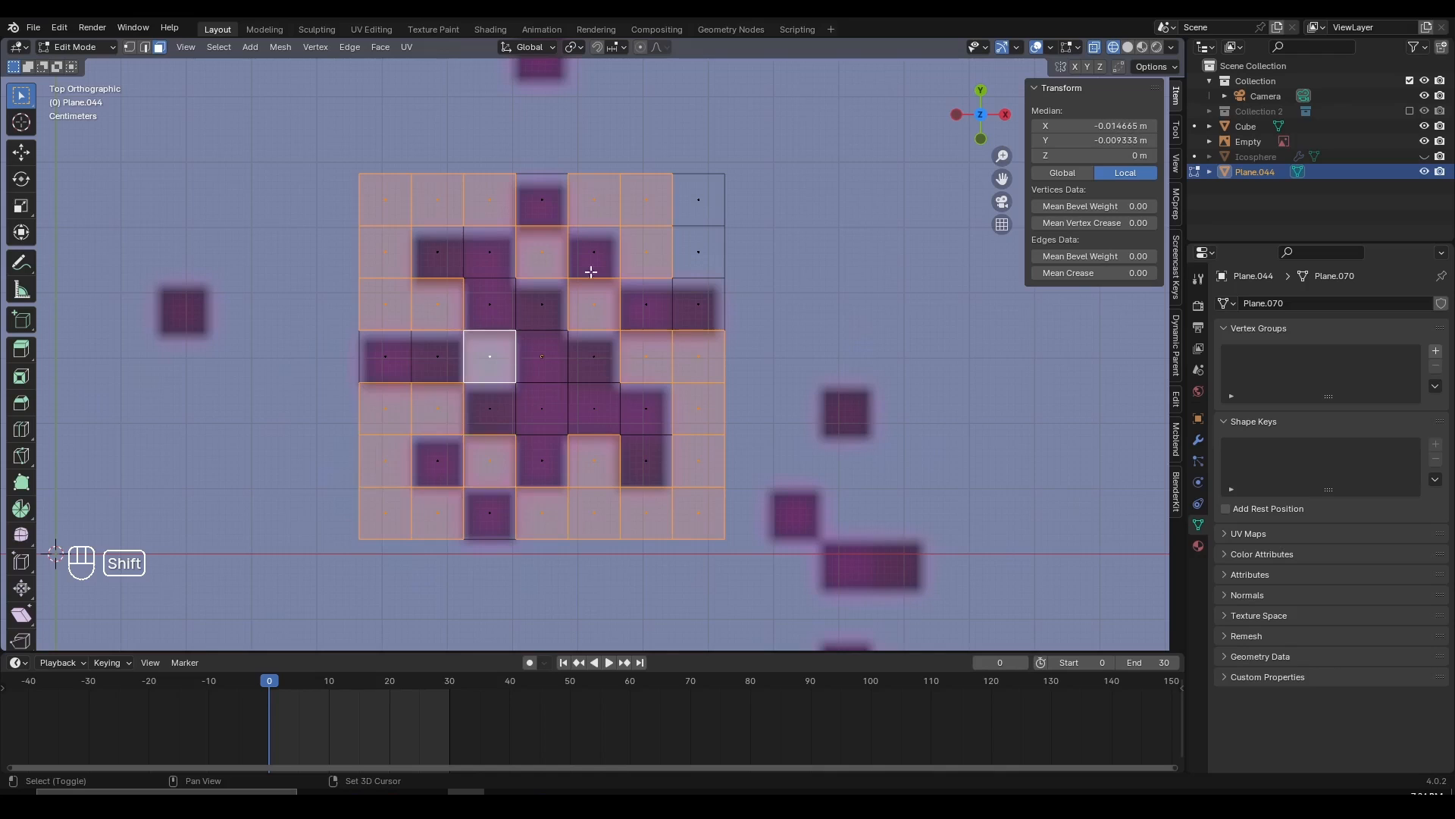
- Add the last faces of the top two rows, delete all selected faces, and return to Object Mode
left_click(686, 251, "shift")
left_click(709, 206, "shift")
scroll(531, 402, "up", 1)
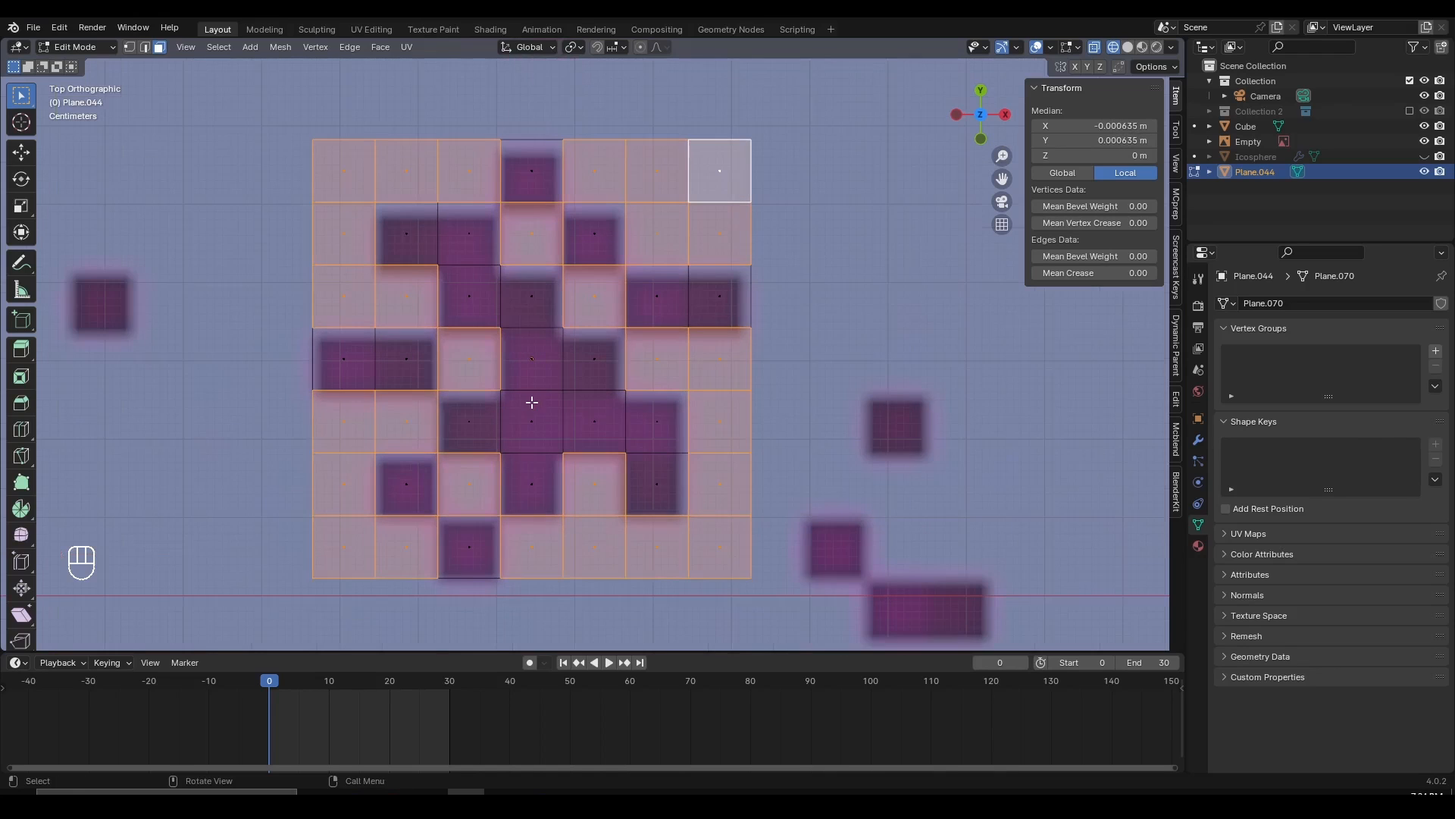
scroll(629, 383, "up", 1)
key("x")
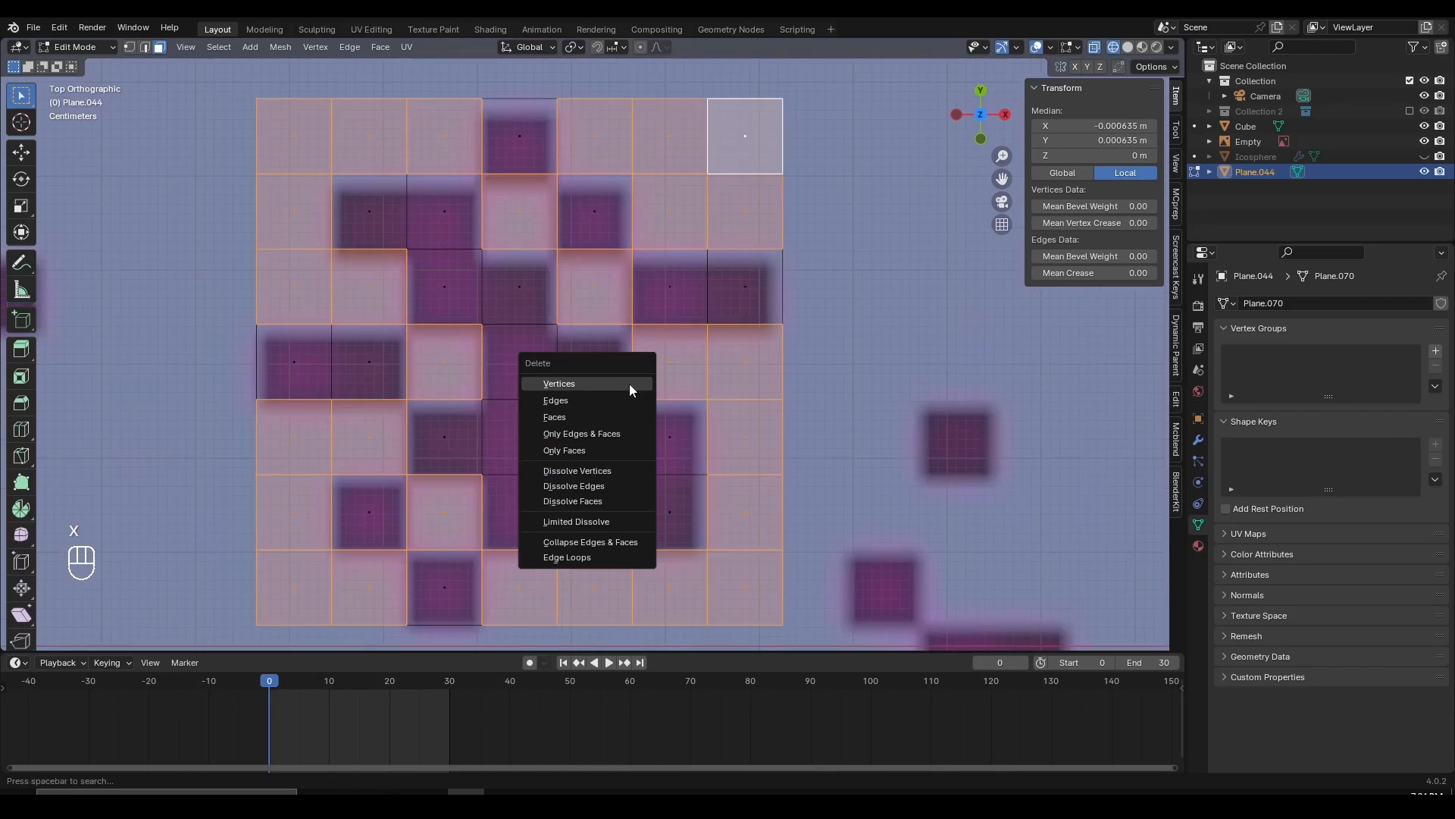
left_click(604, 417)
scroll(601, 419, "down", 2)
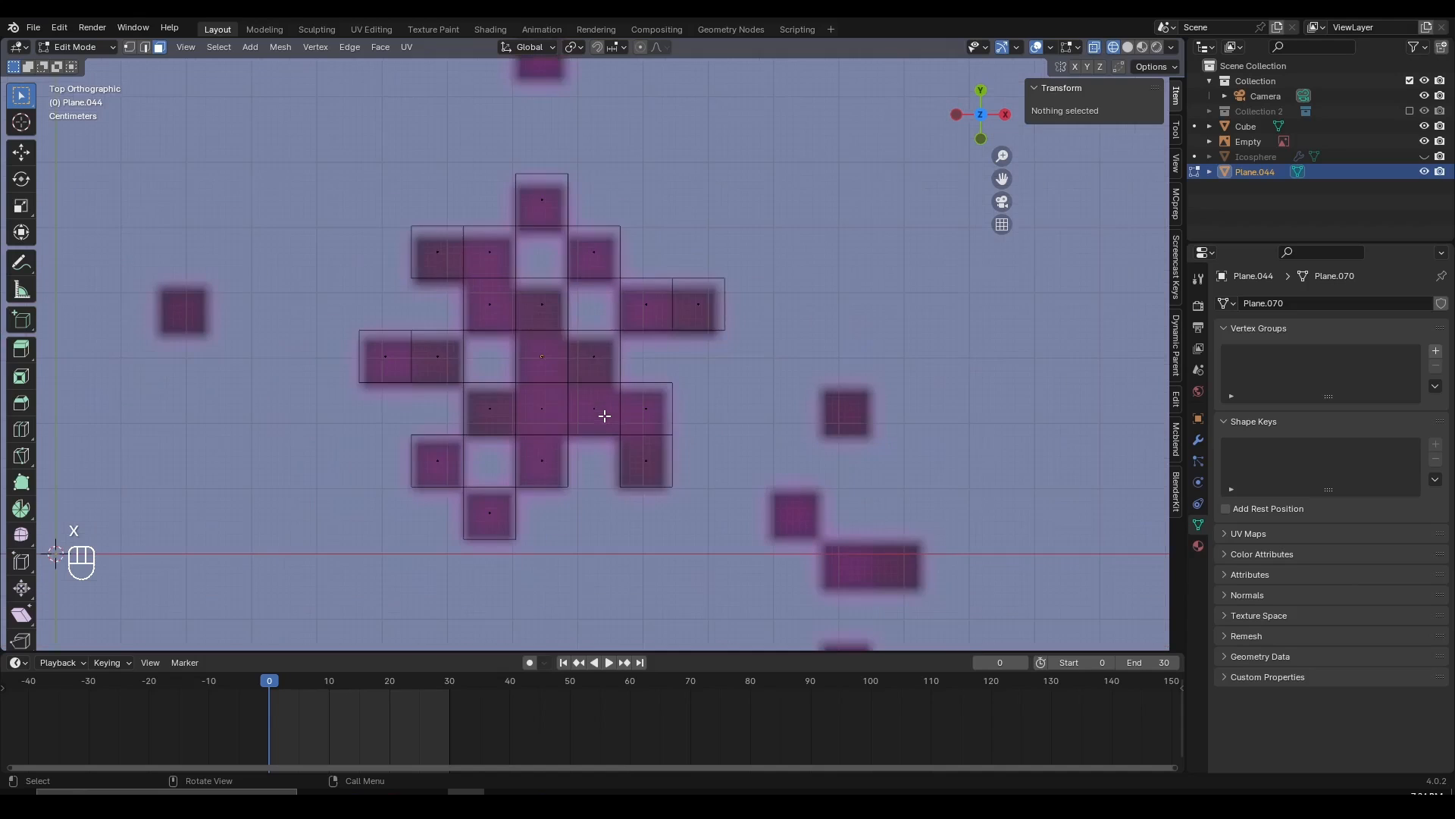
key("Tab")
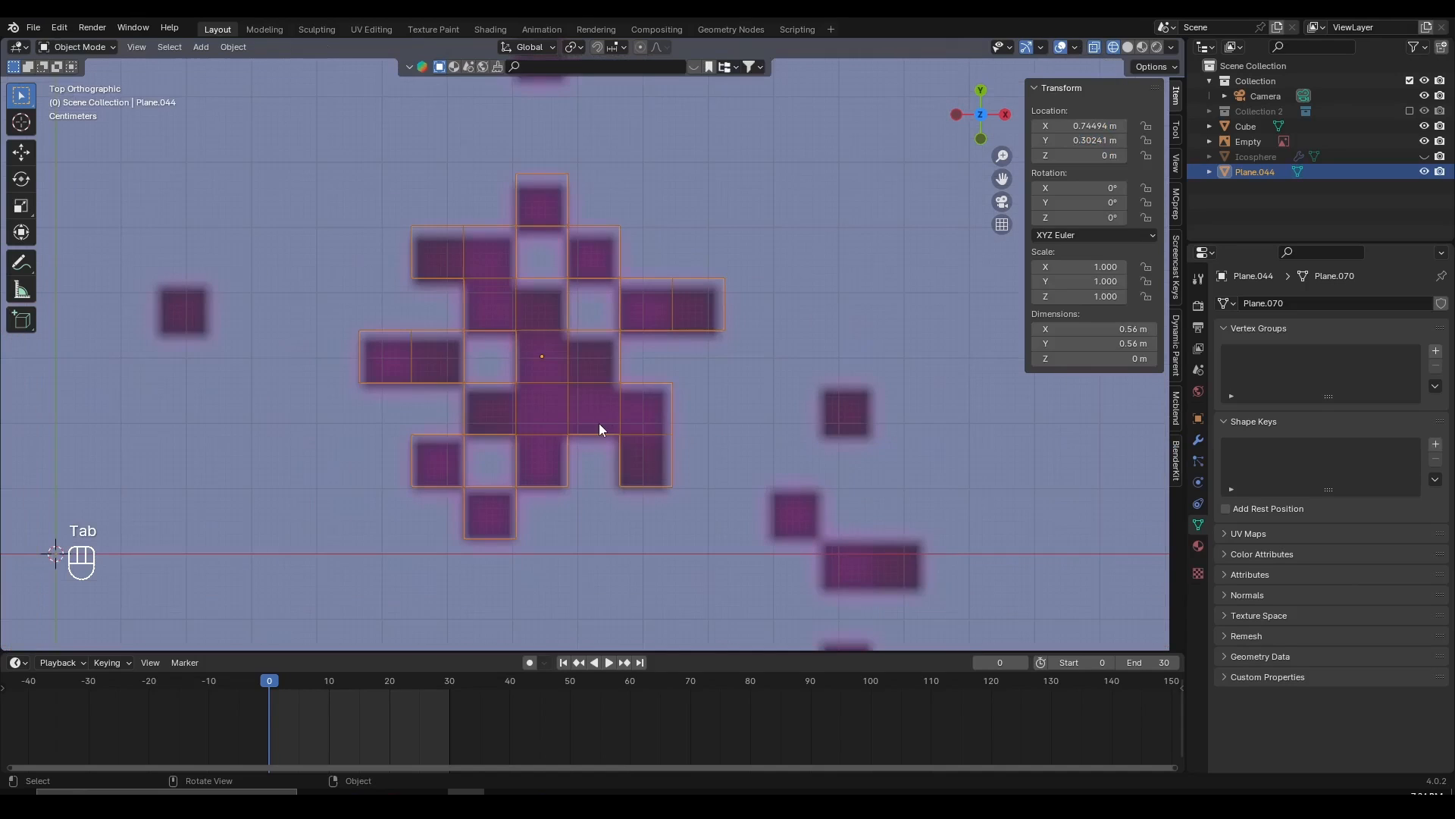
- Switch the viewport to solid shading and view the pixel-shaped mesh in perspective
left_click(1128, 47)
scroll(652, 363, "down", 2)
middle_click_drag(651, 363, 639, 315)
scroll(639, 314, "up", 3)
- Try rotating the pixel-shaped mesh freely
key("r")
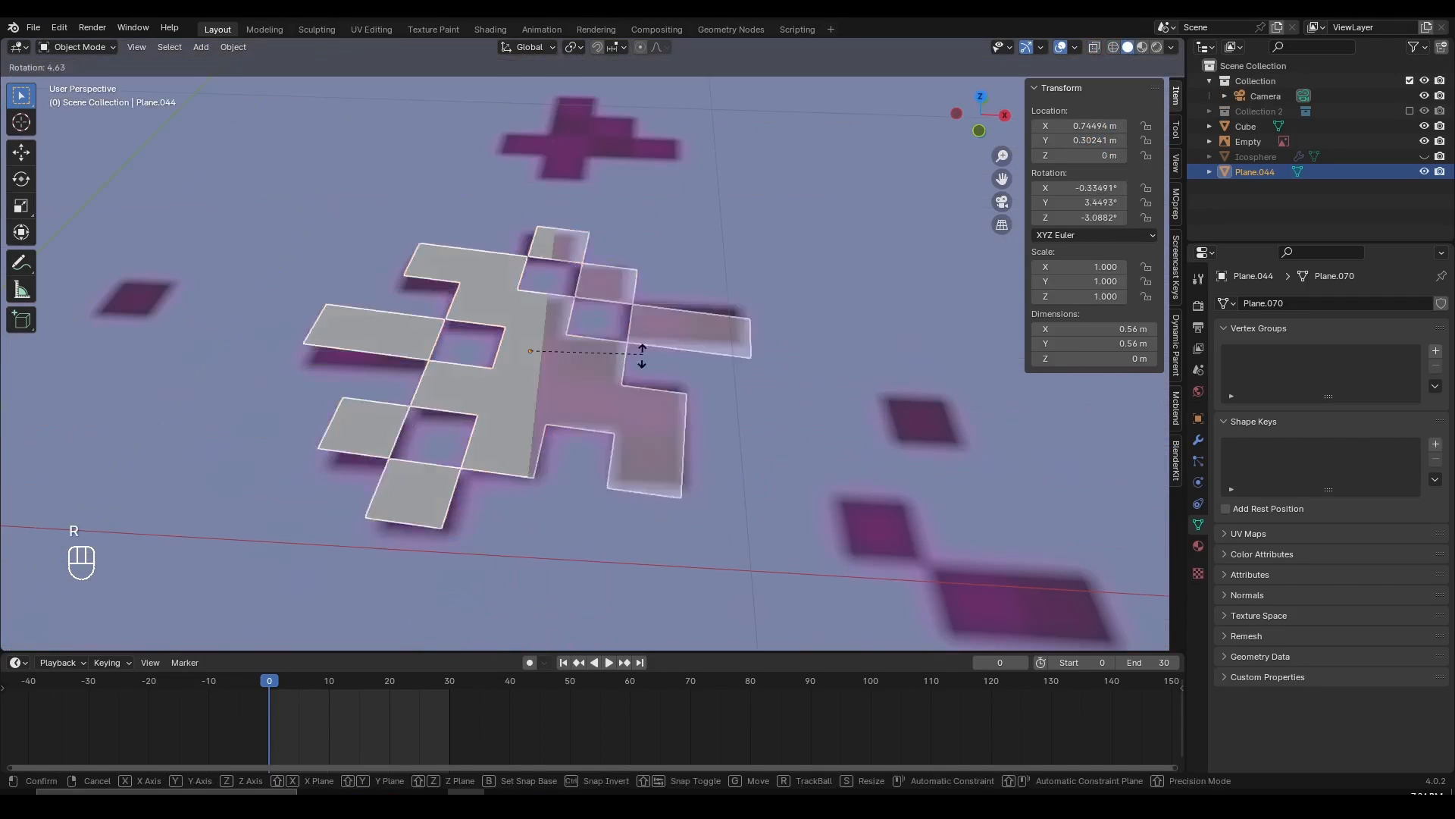
key("r")
key("r")
key("r")
key("r")
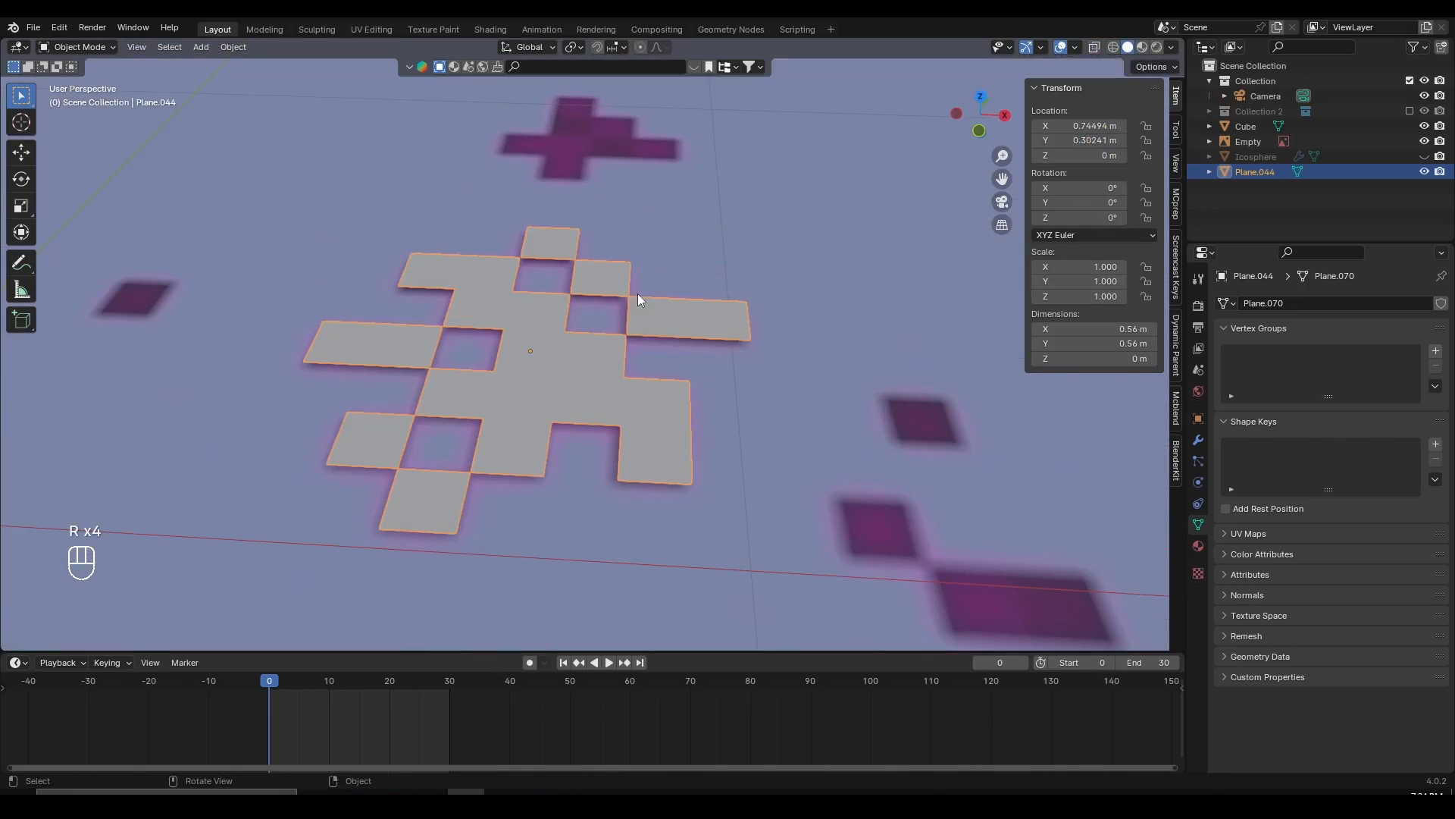
key("r")
right_click(626, 298)
- Return to the top orthographic view and save the file
middle_click_drag(626, 297, 634, 402)
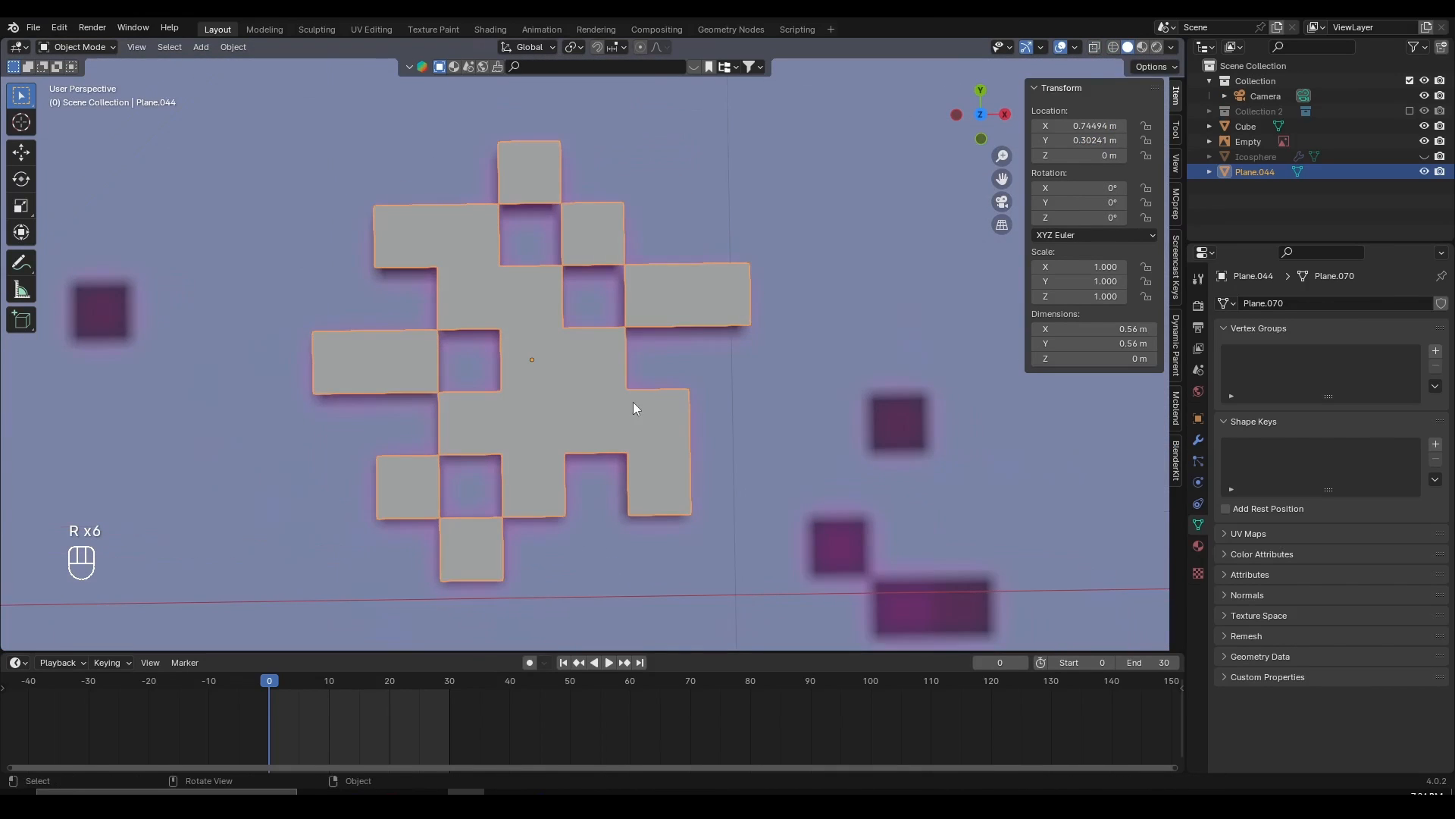
scroll(613, 397, "down", 7)
key("KP_7")
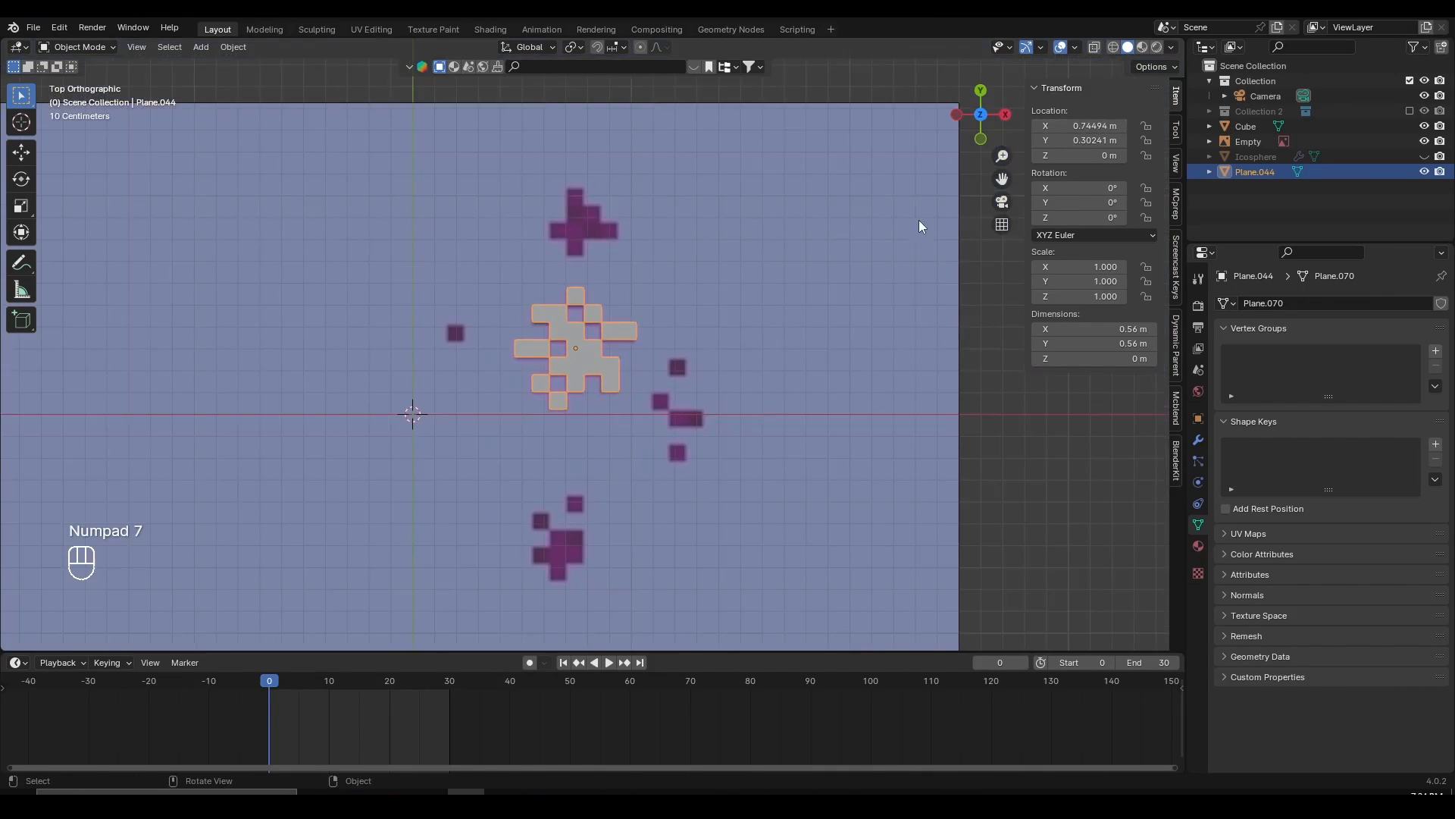
scroll(843, 231, "up", 5)
middle_click_drag(742, 376, 740, 249, "shift")
scroll(723, 292, "down", 5)
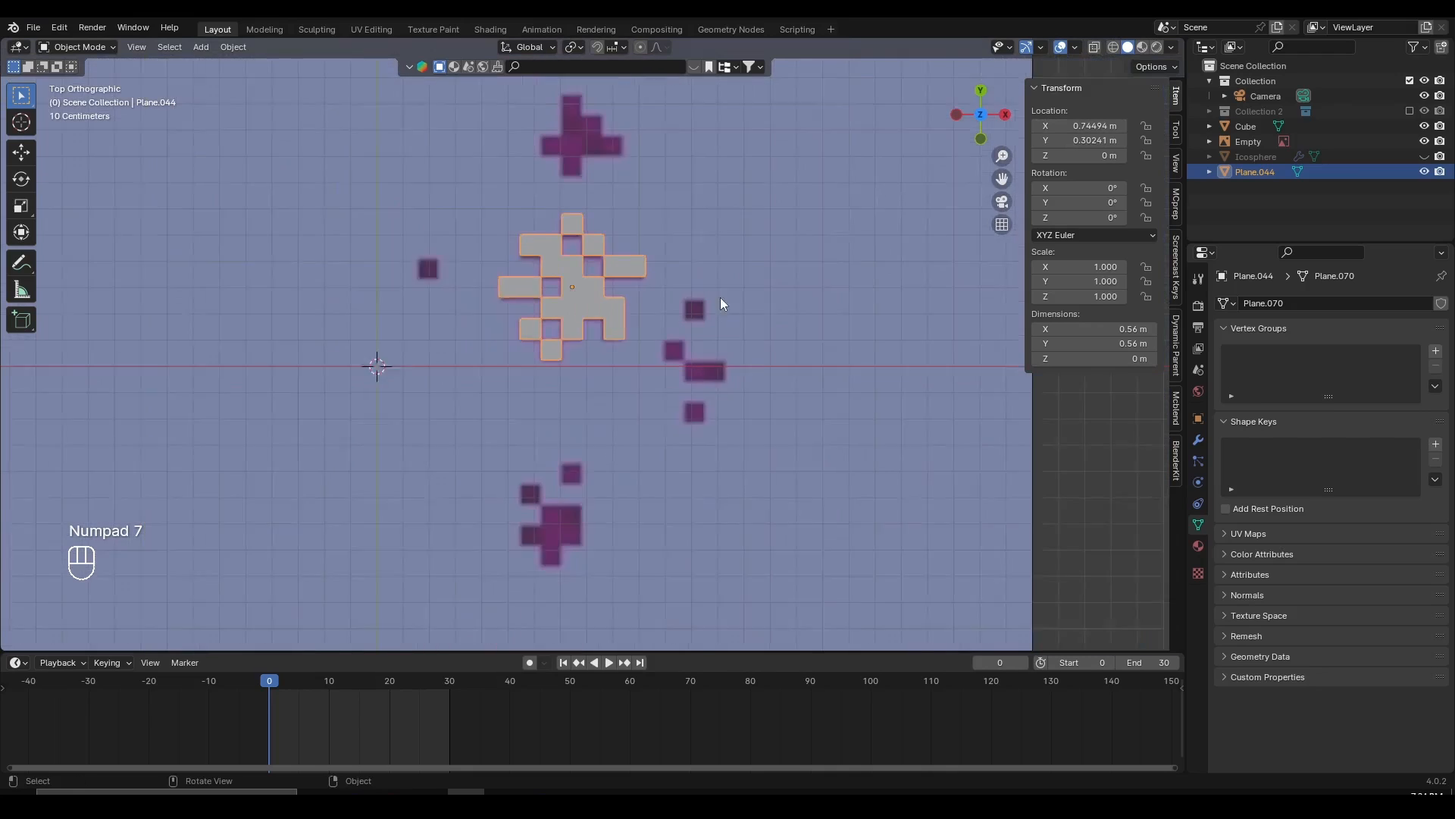
key("ctrl+s")
scroll(586, 370, "up", 4)
scroll(674, 269, "down", 4)
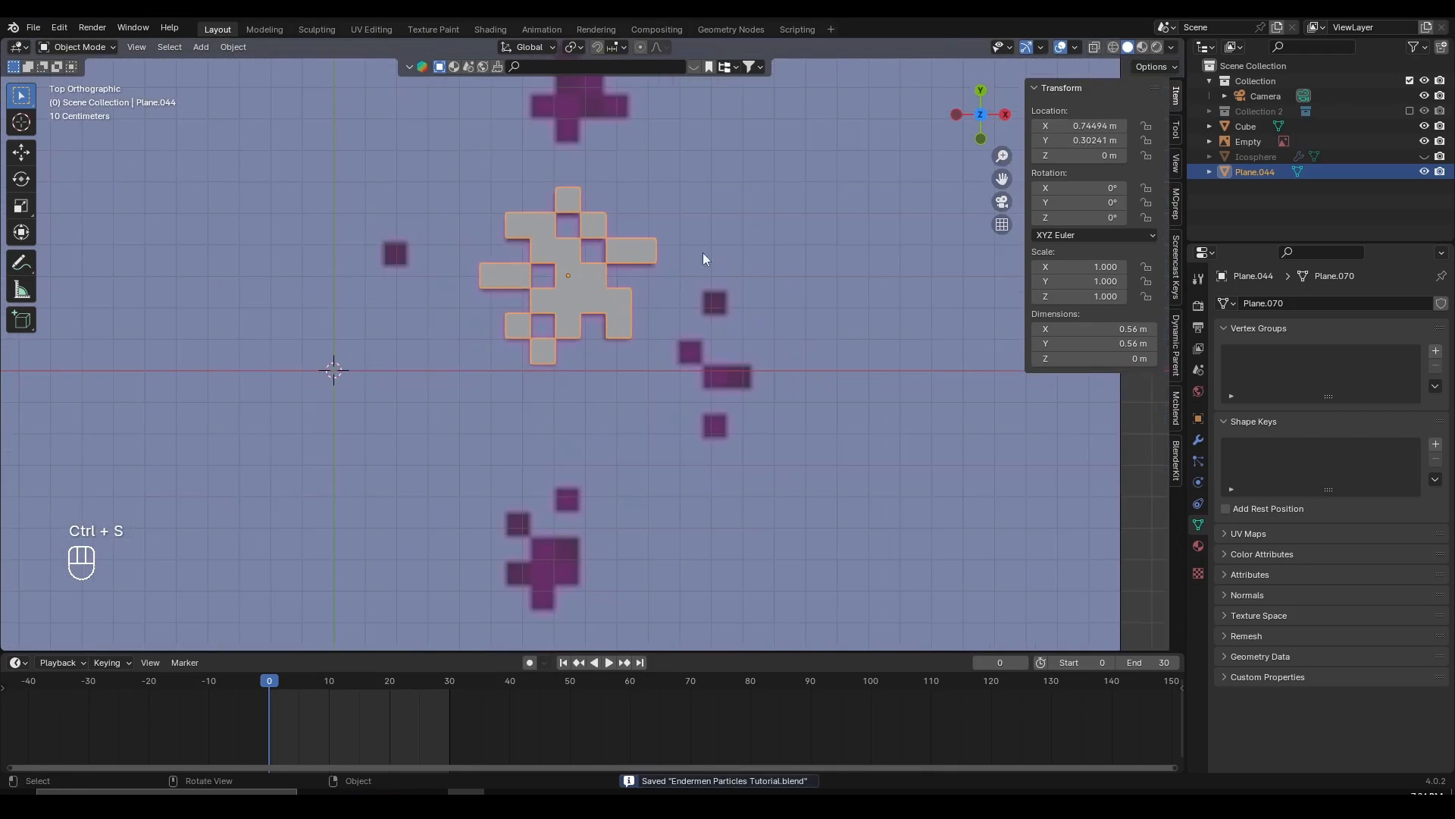
- Compare the mesh with the reference image in wireframe shading, and switch back to solid shading
scroll(703, 252, "up", 2)
left_click(1099, 48)
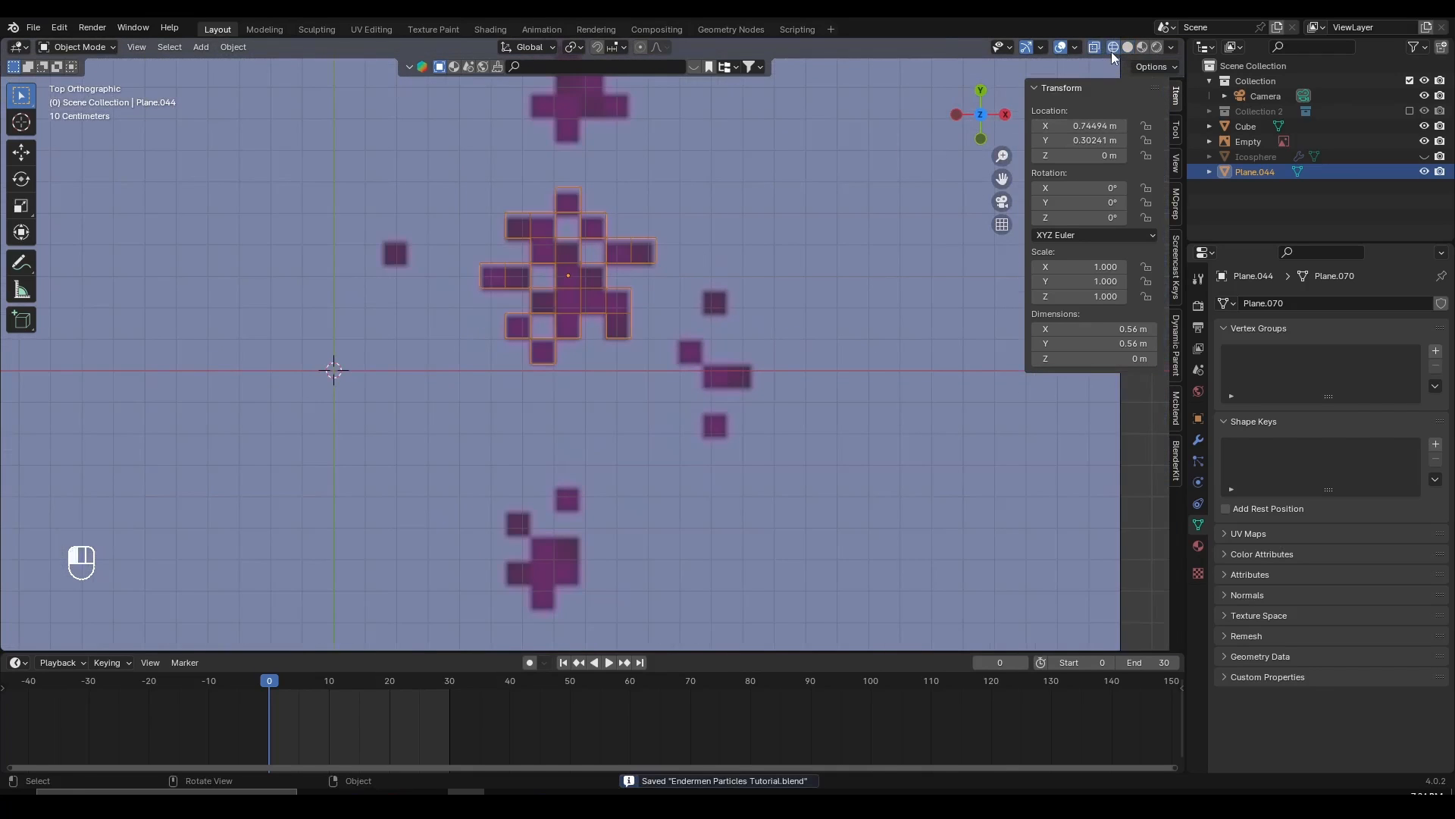
scroll(604, 325, "down", 2)
scroll(606, 322, "up", 4)
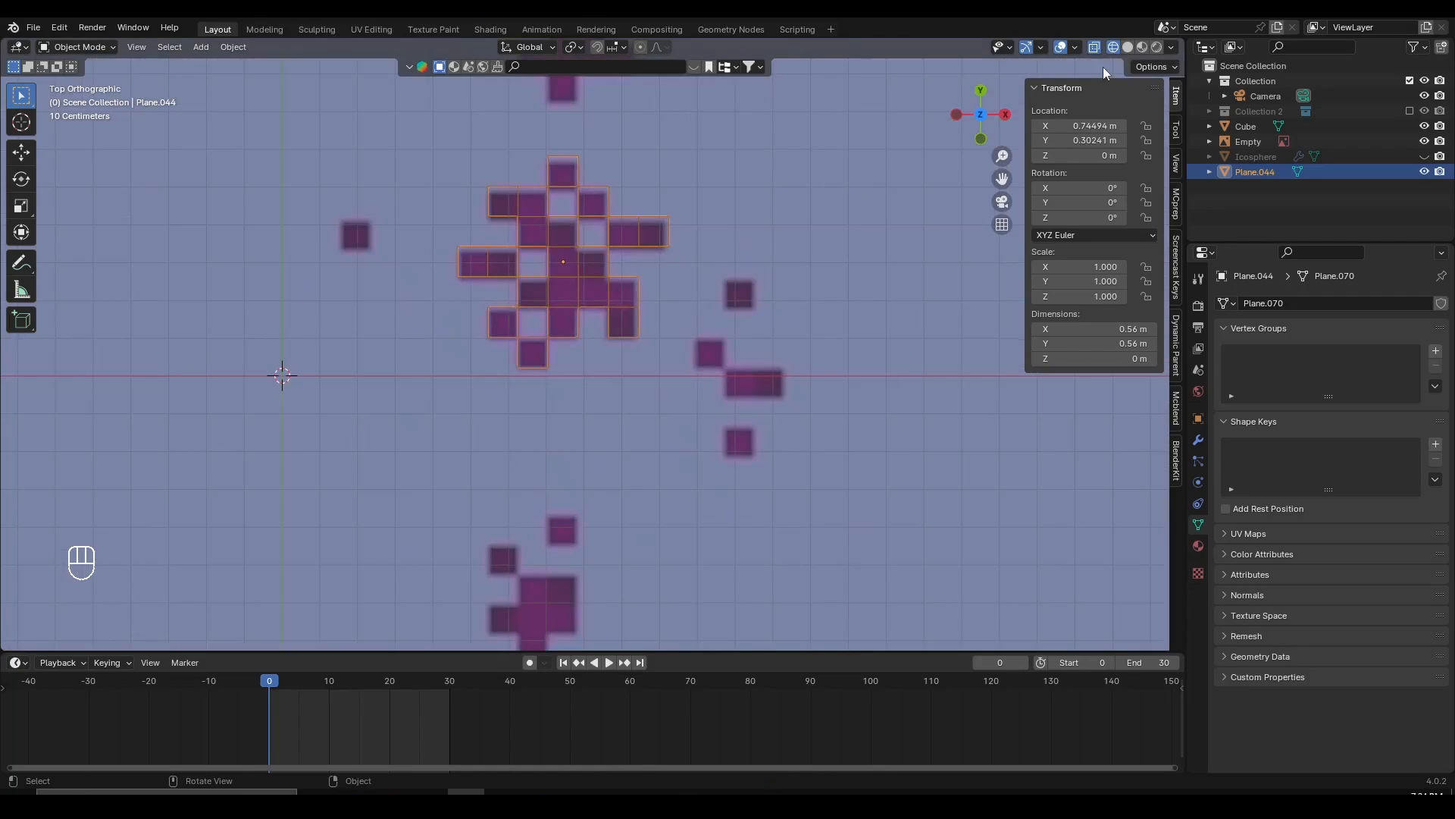
left_click(1096, 47)
left_click(1126, 47)
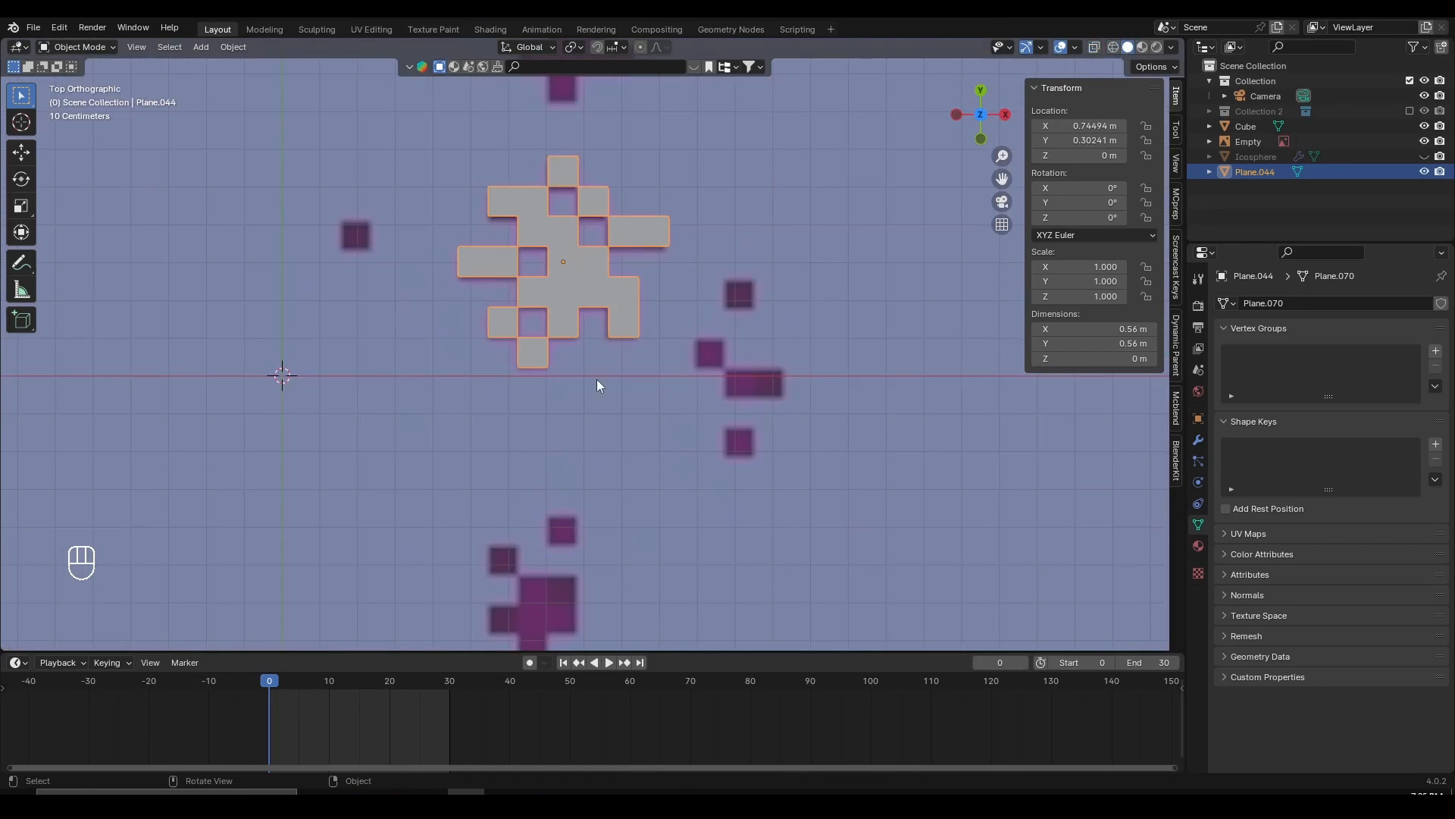
- Duplicate the pixel-shaped mesh and place the copy over the lower pixel cluster, offset about -0.079 m in X and -0.869 m in Y
middle_click_drag(597, 379, 607, 296, "shift")
scroll(607, 296, "down", 3)
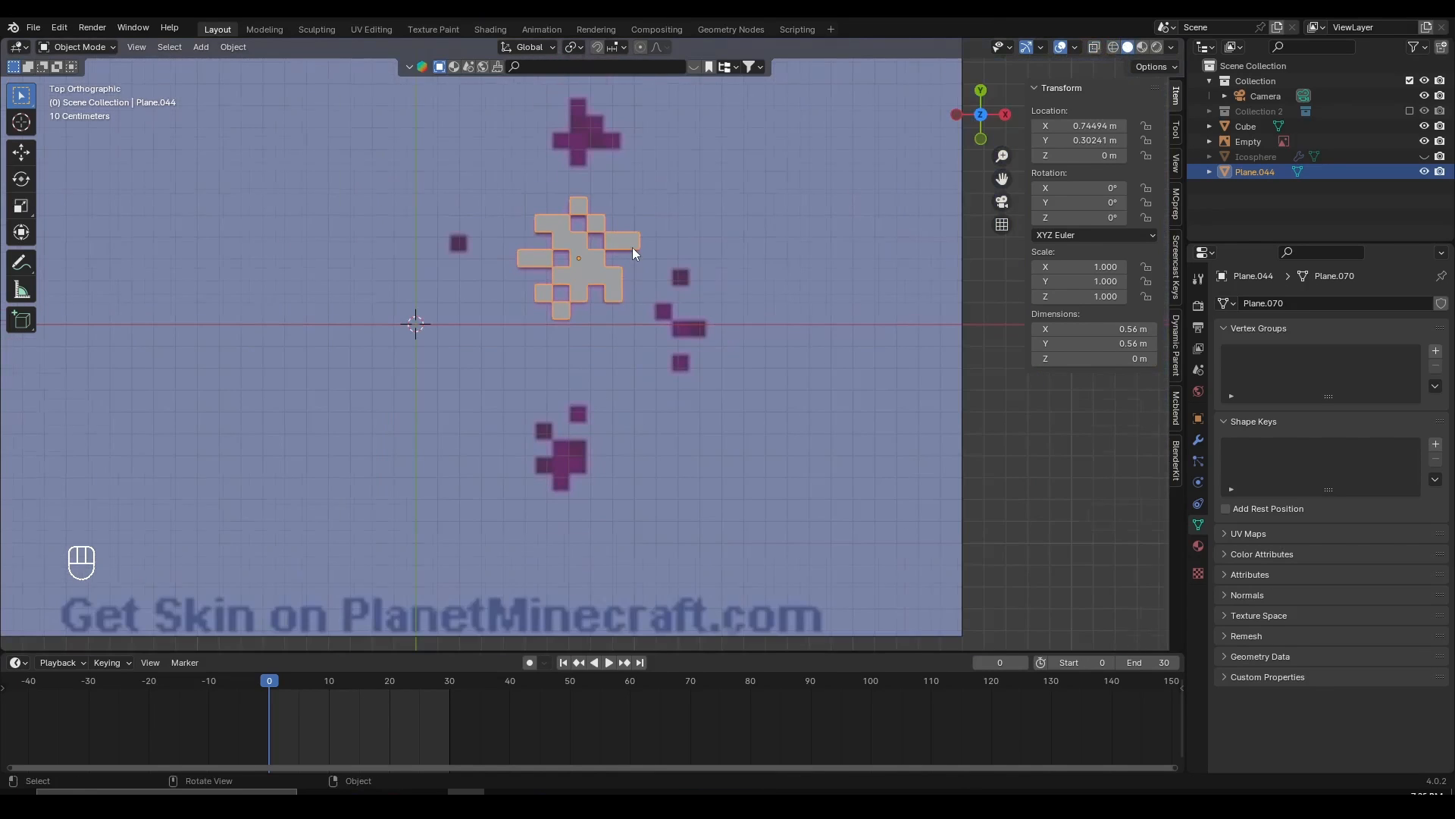
scroll(632, 247, "up", 2)
key("shift+d")
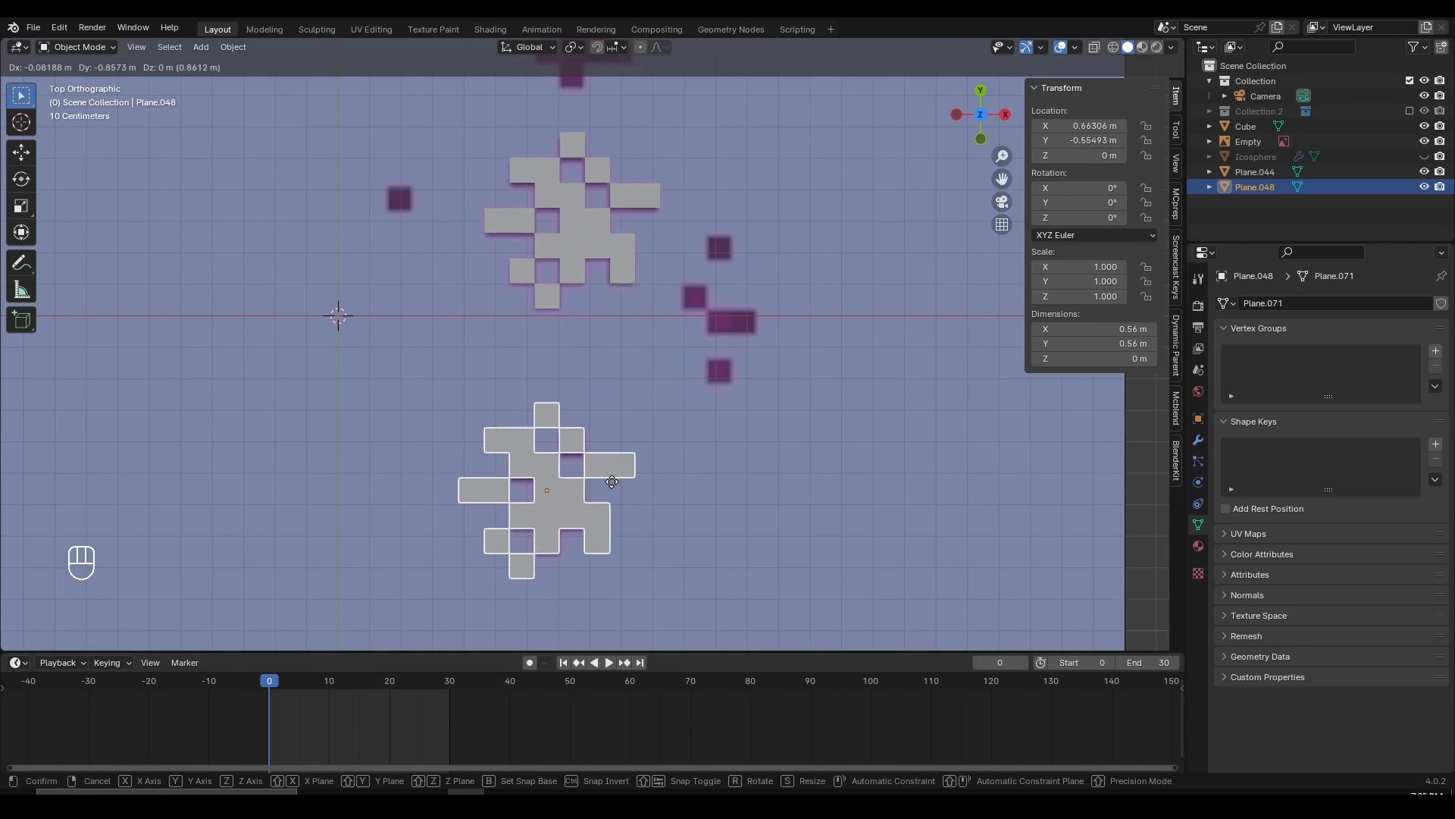
left_click(612, 482)
scroll(681, 380, "up", 3)
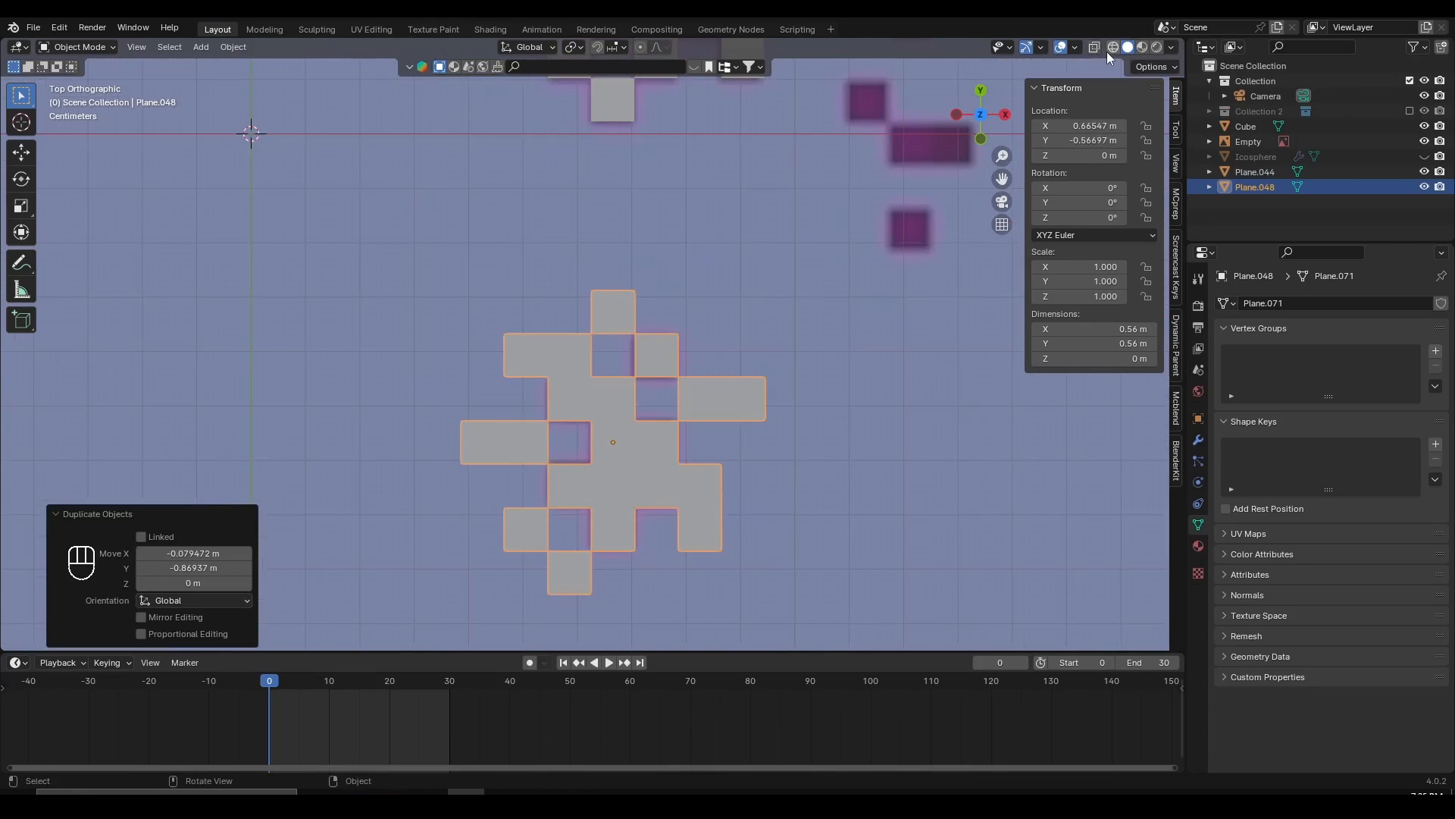
- Show the duplicated mesh in wireframe shading with X-ray enabled over the lower pixel cluster
left_click(1110, 48)
middle_click_drag(705, 384, 681, 357, "shift")
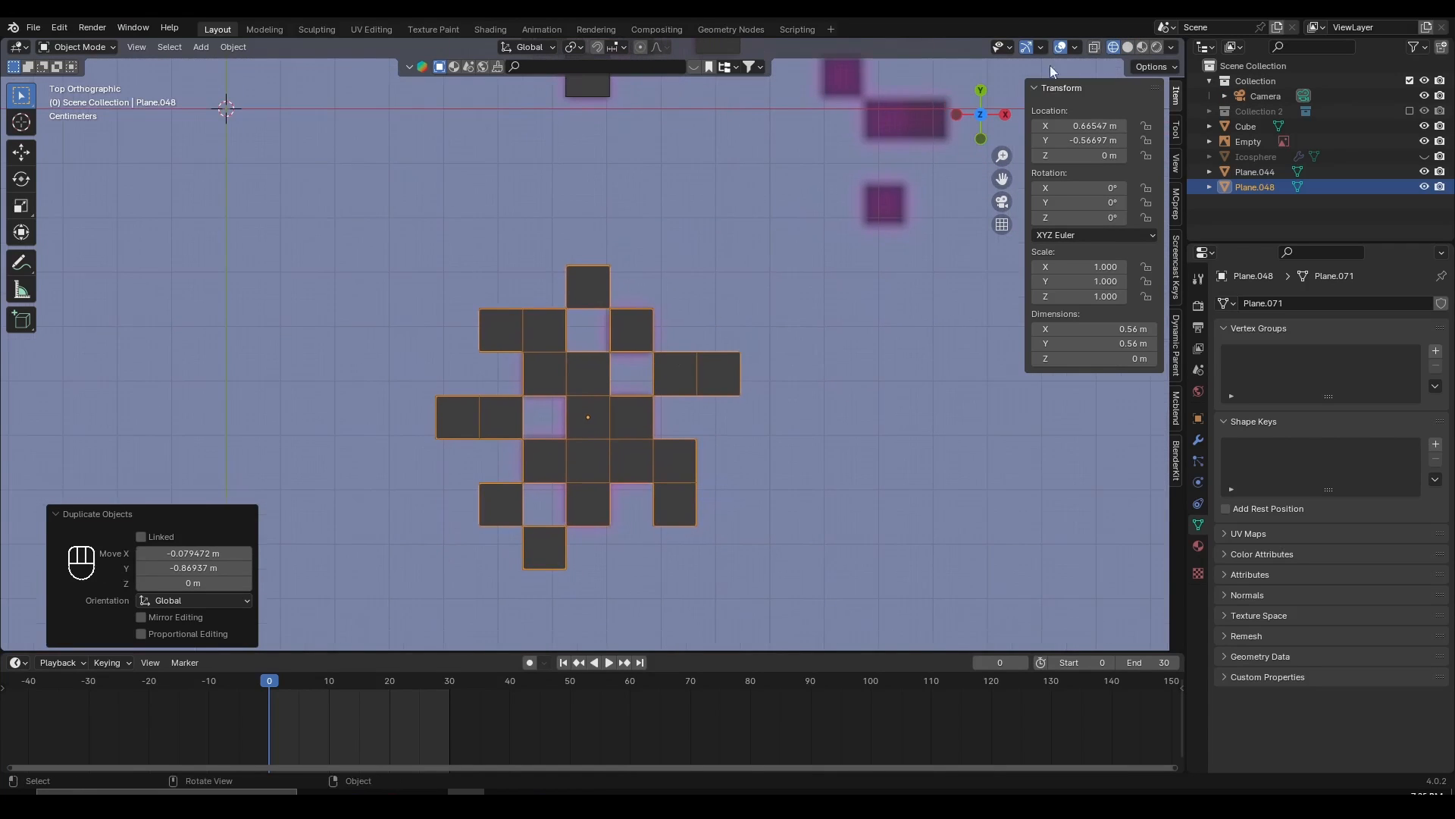
left_click(1101, 48)
key("Tab")
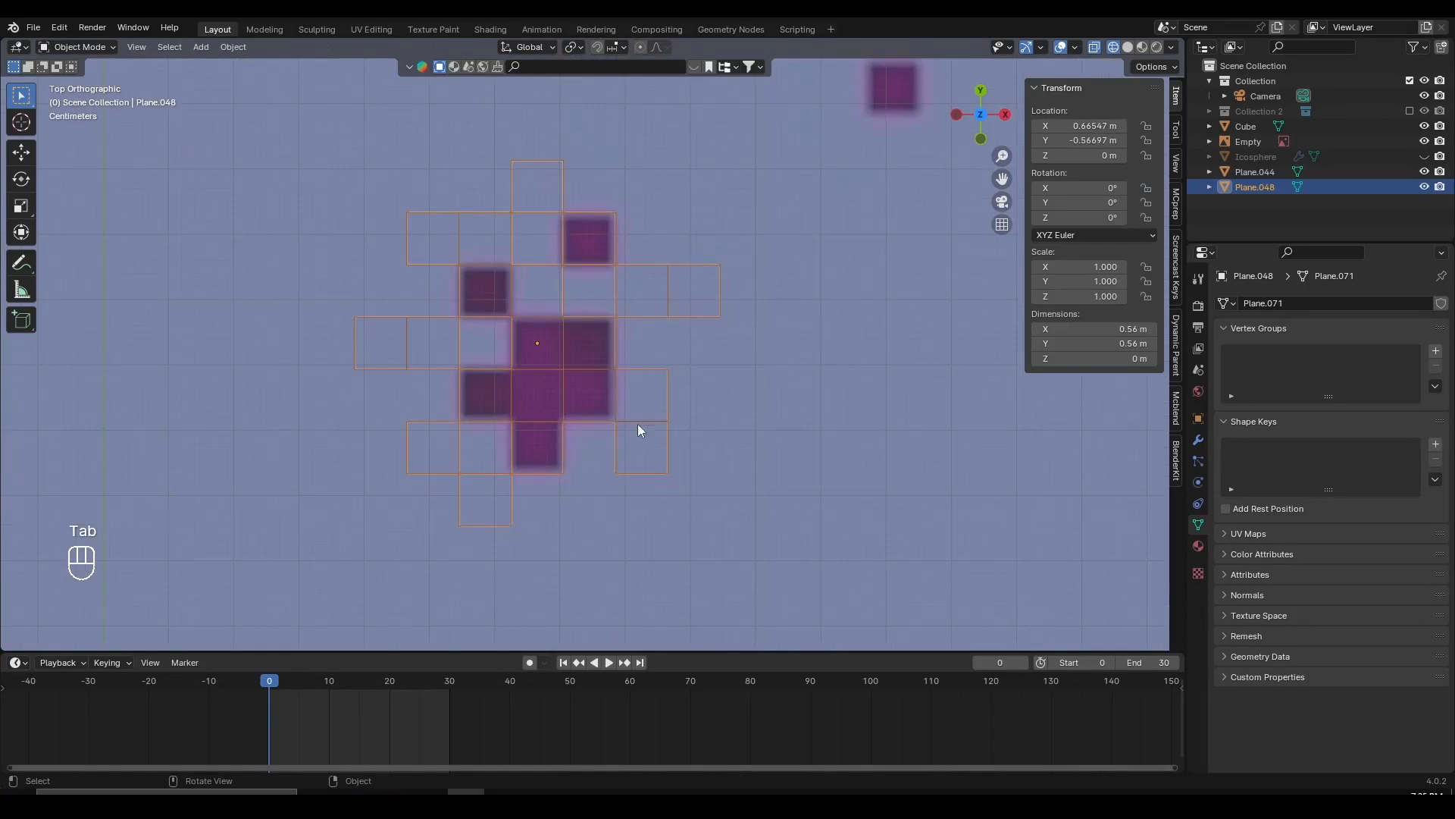
- Try repositioning the duplicated mesh against the lower pixel cluster
key("g")
right_click(596, 422)
scroll(595, 421, "up", 4)
key("g")
right_click(589, 316)
scroll(582, 327, "down", 6)
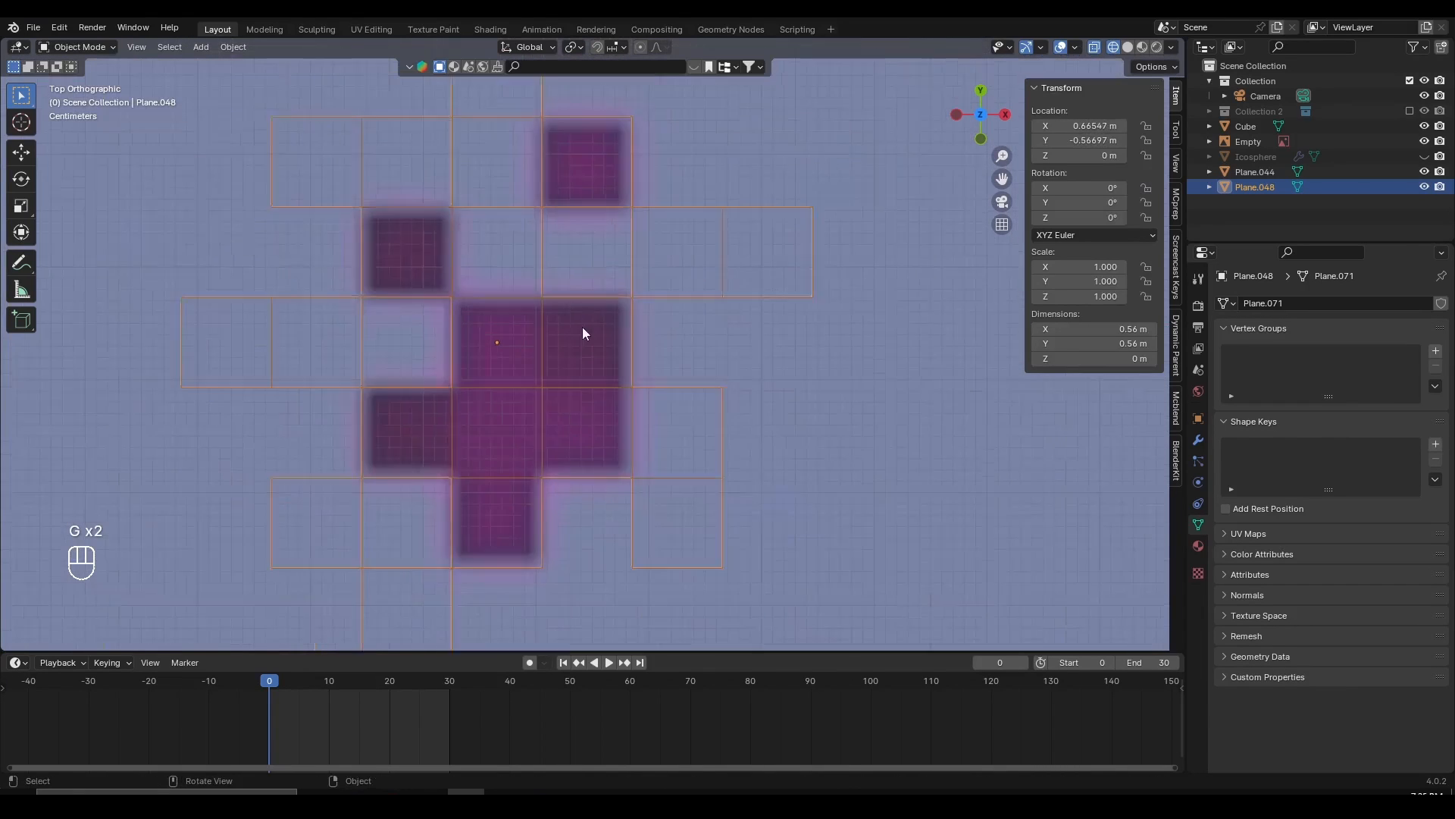
scroll(631, 326, "up", 5)
middle_click_drag(619, 346, 664, 482, "shift")
scroll(617, 385, "down", 3)
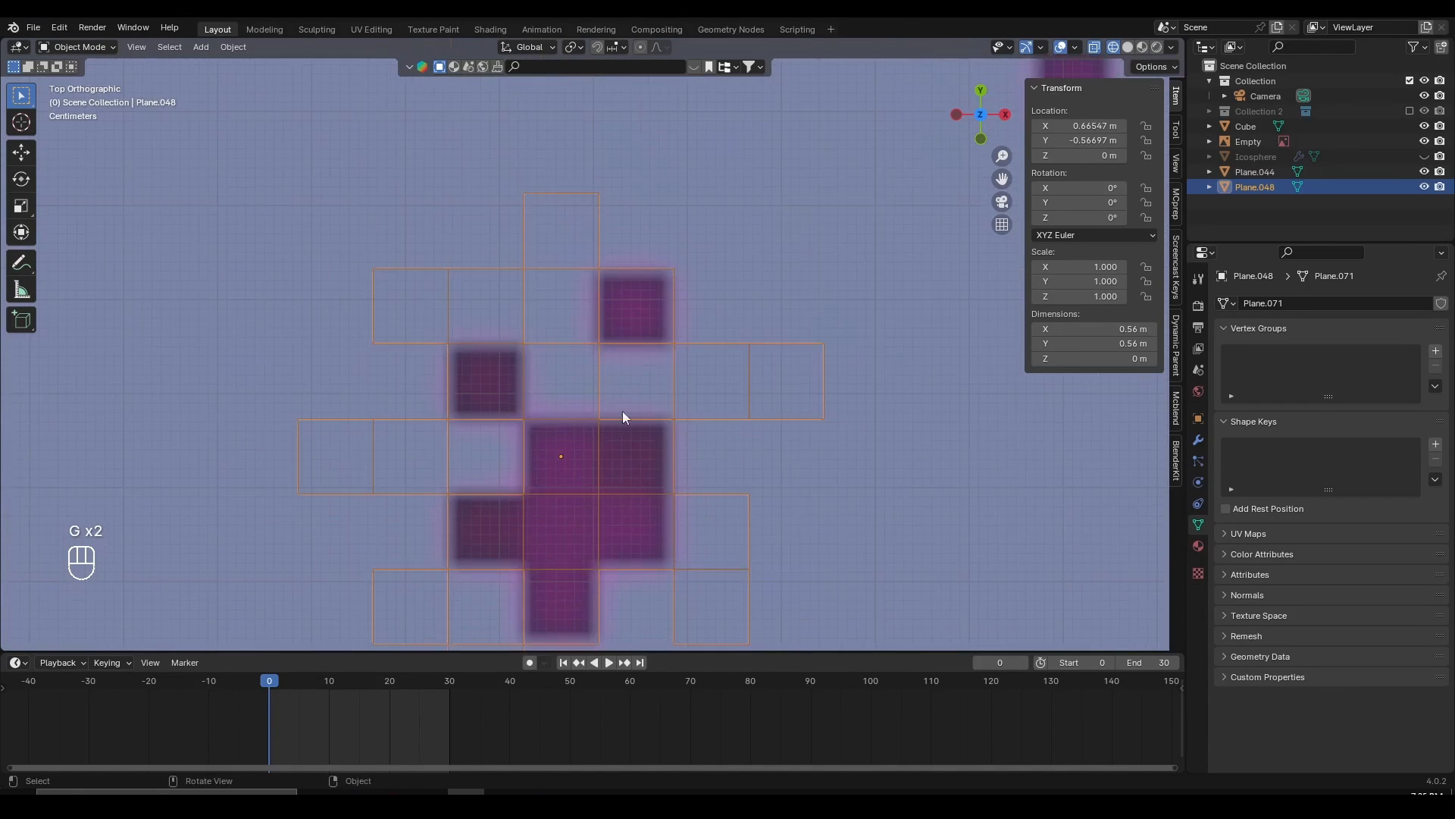
key("g")
right_click(616, 411)
scroll(606, 425, "up", 2)
- Delete the faces of the lower duplicate that fall outside the reference pixel cluster, and return to Object Mode
key("Tab")
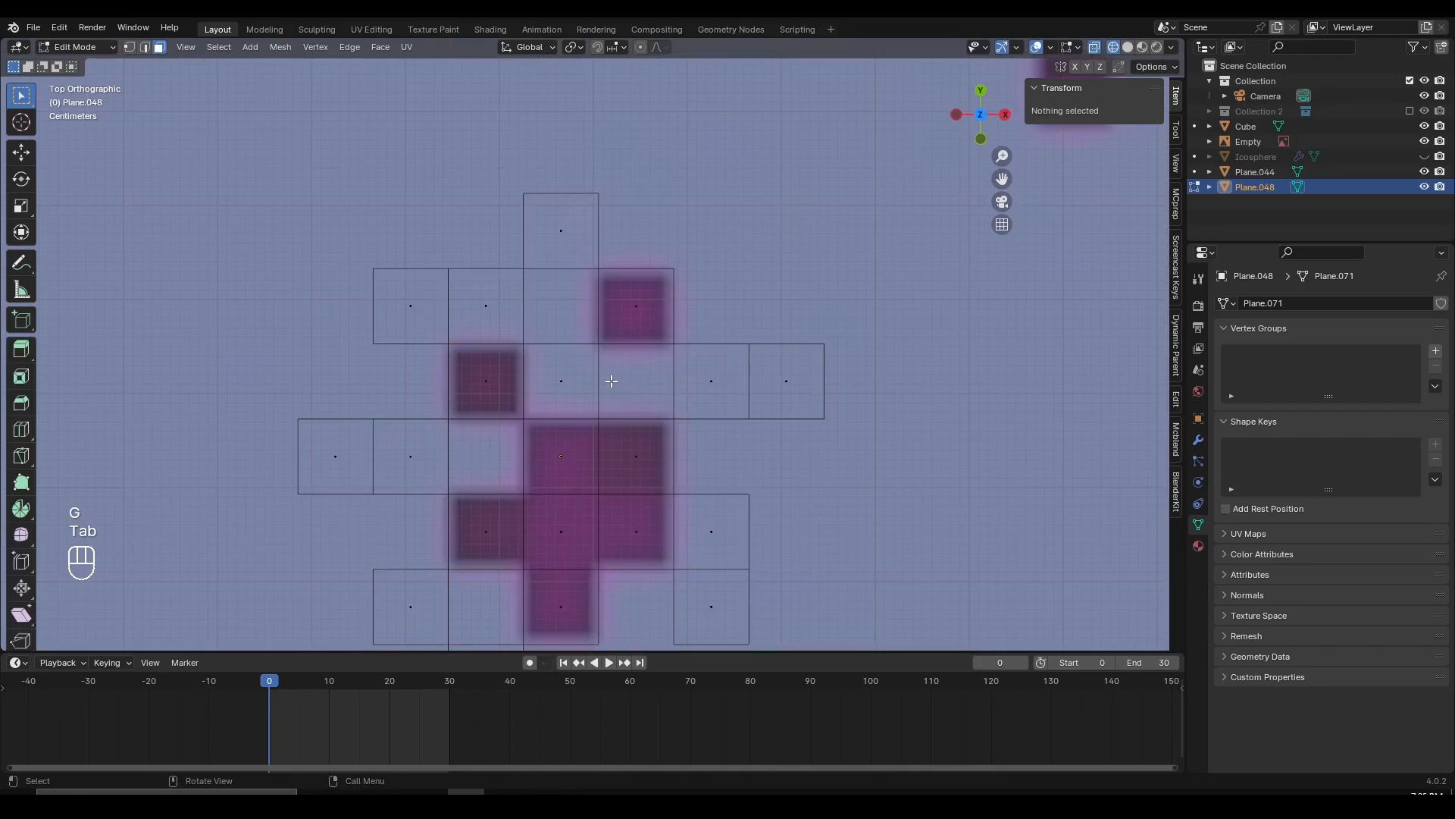
left_click(570, 379)
left_click(718, 384, "shift")
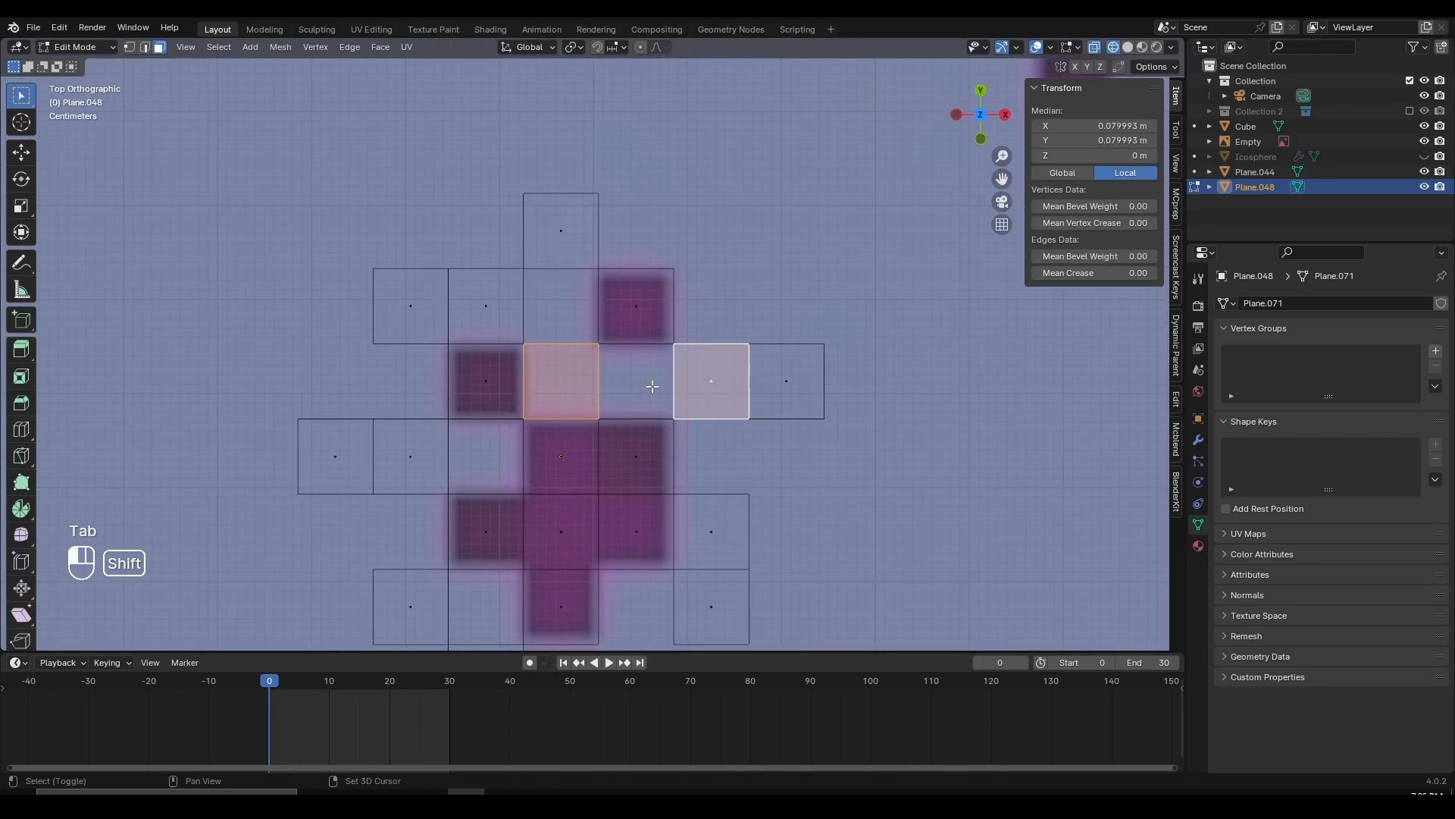
left_click(783, 386, "shift")
left_click(575, 234, "shift")
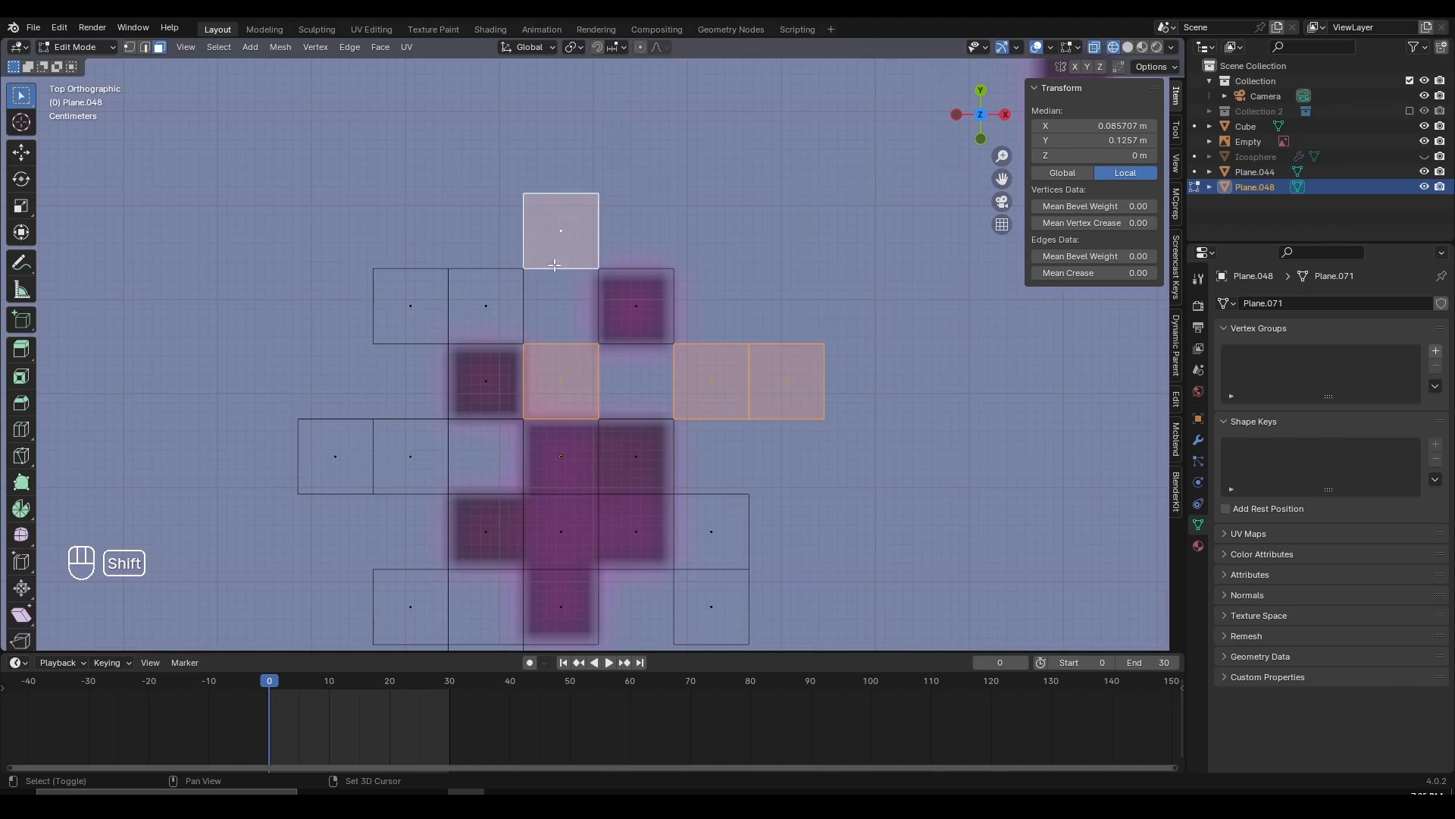
left_click(517, 296, "shift")
left_click(423, 316, "shift")
left_click(402, 466, "shift")
left_click(335, 456, "shift")
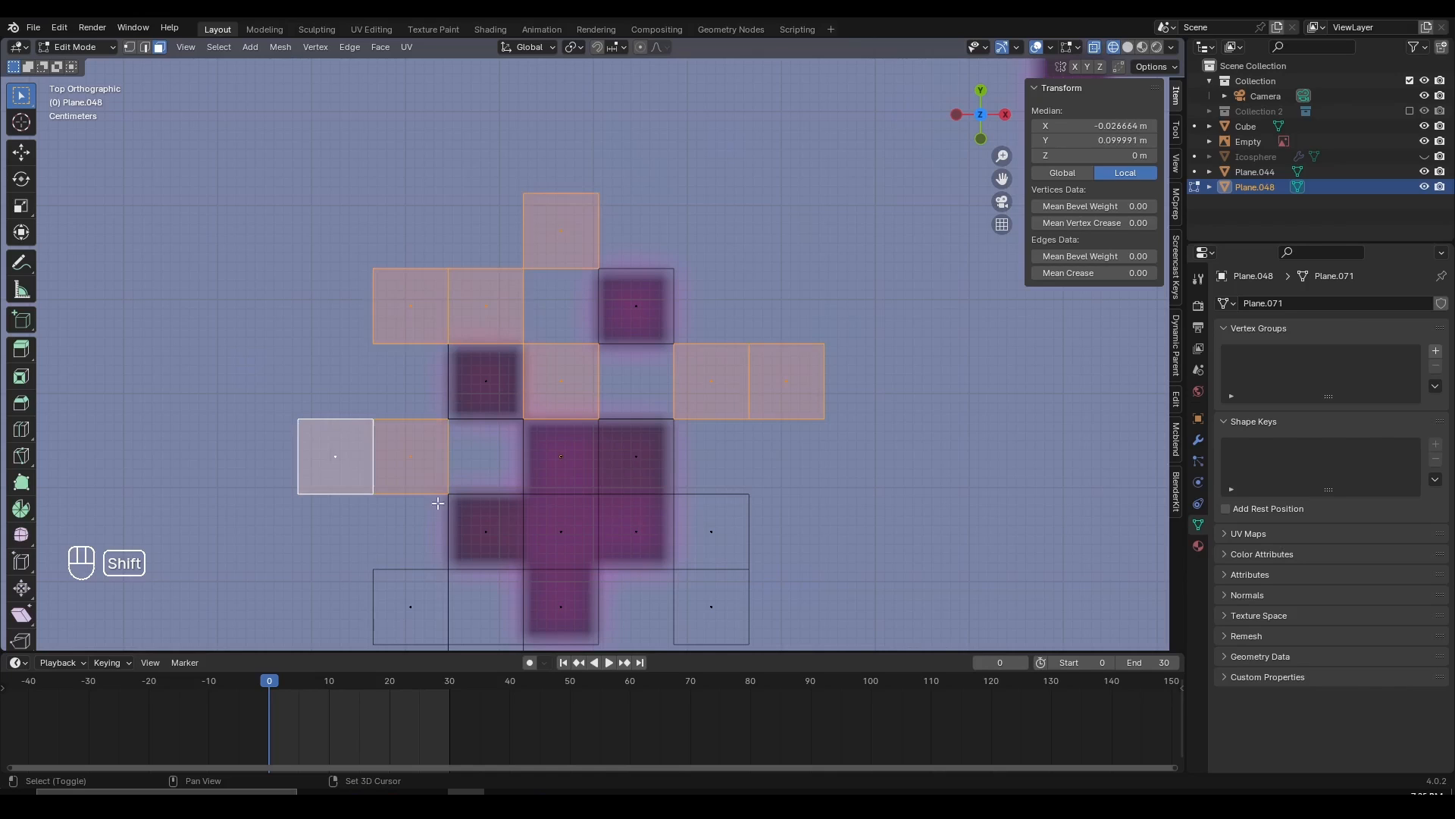
middle_click_drag(476, 591, 502, 452, "shift")
left_click(447, 471, "shift")
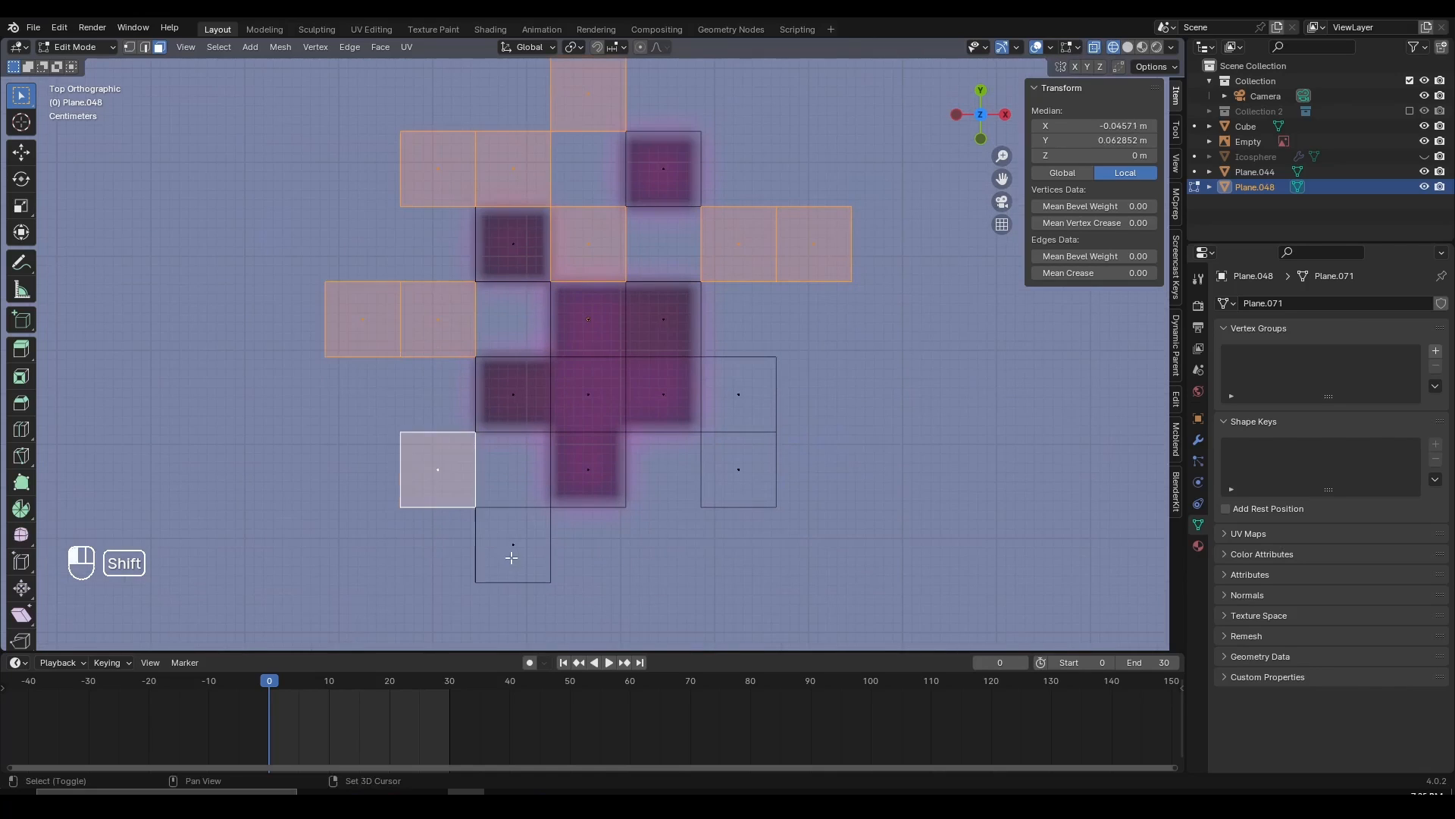
left_click(511, 550, "shift")
left_click(750, 464, "shift")
left_click(742, 427, "shift")
key("x")
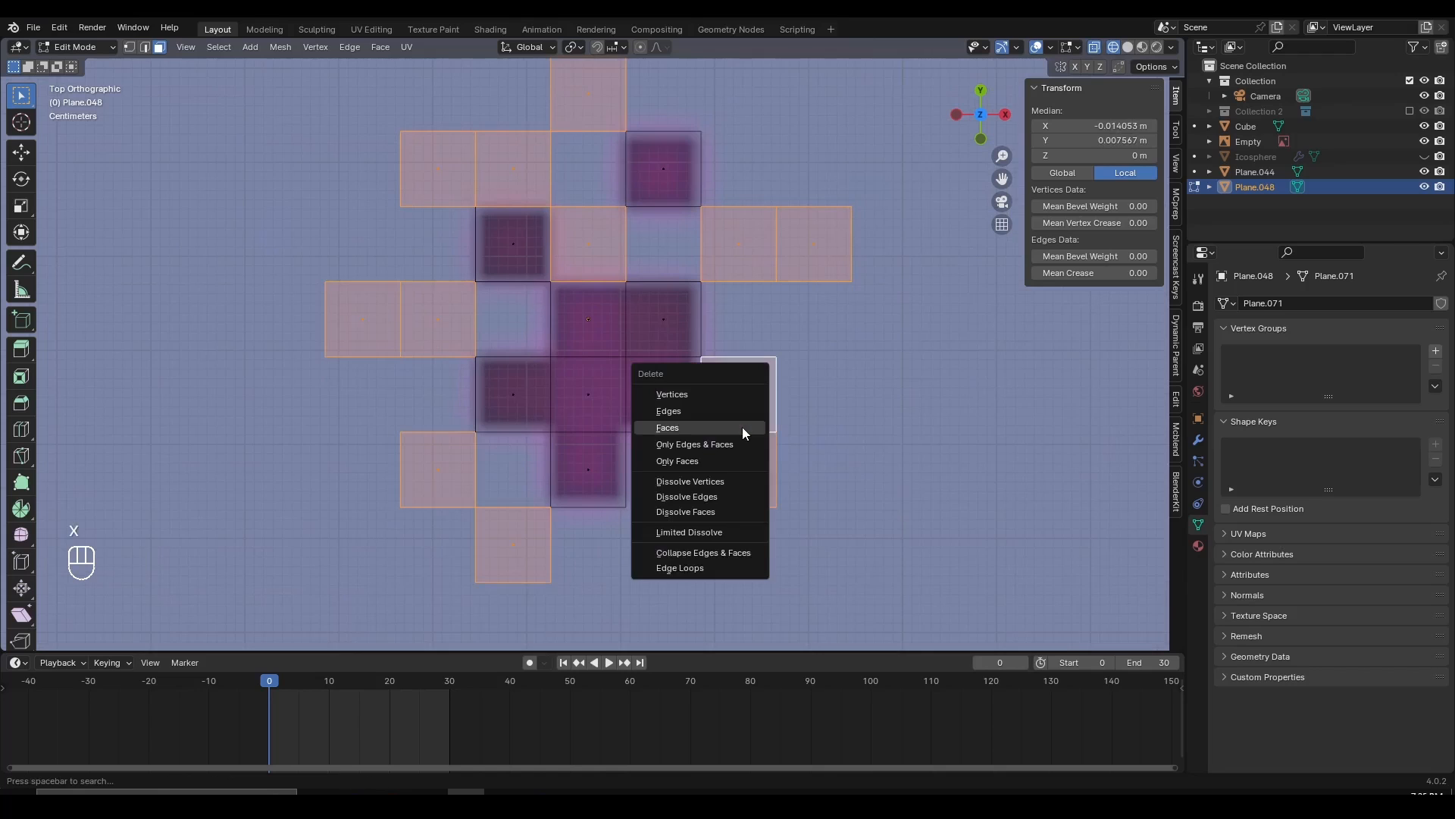
left_click(743, 426)
key("Tab")
- Inspect the trimmed lower mesh from a perspective angle against the other clusters, and display the scene in solid shading
middle_click_drag(699, 411, 766, 432)
key("g")
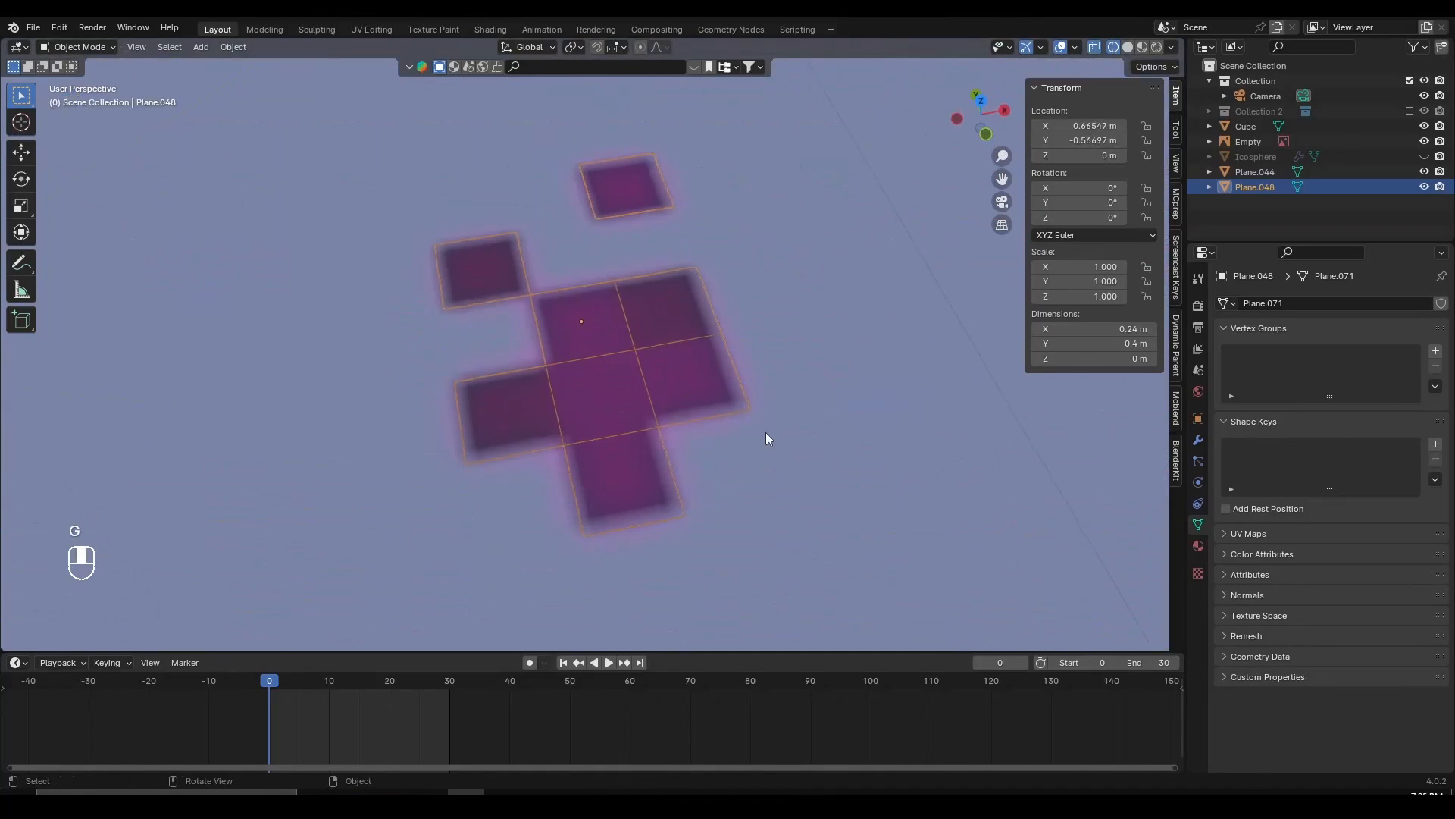
scroll(766, 432, "down", 5)
key("g")
right_click(691, 301)
scroll(688, 298, "down", 5)
middle_click_drag(688, 299, 684, 411, "shift")
scroll(685, 416, "up", 3)
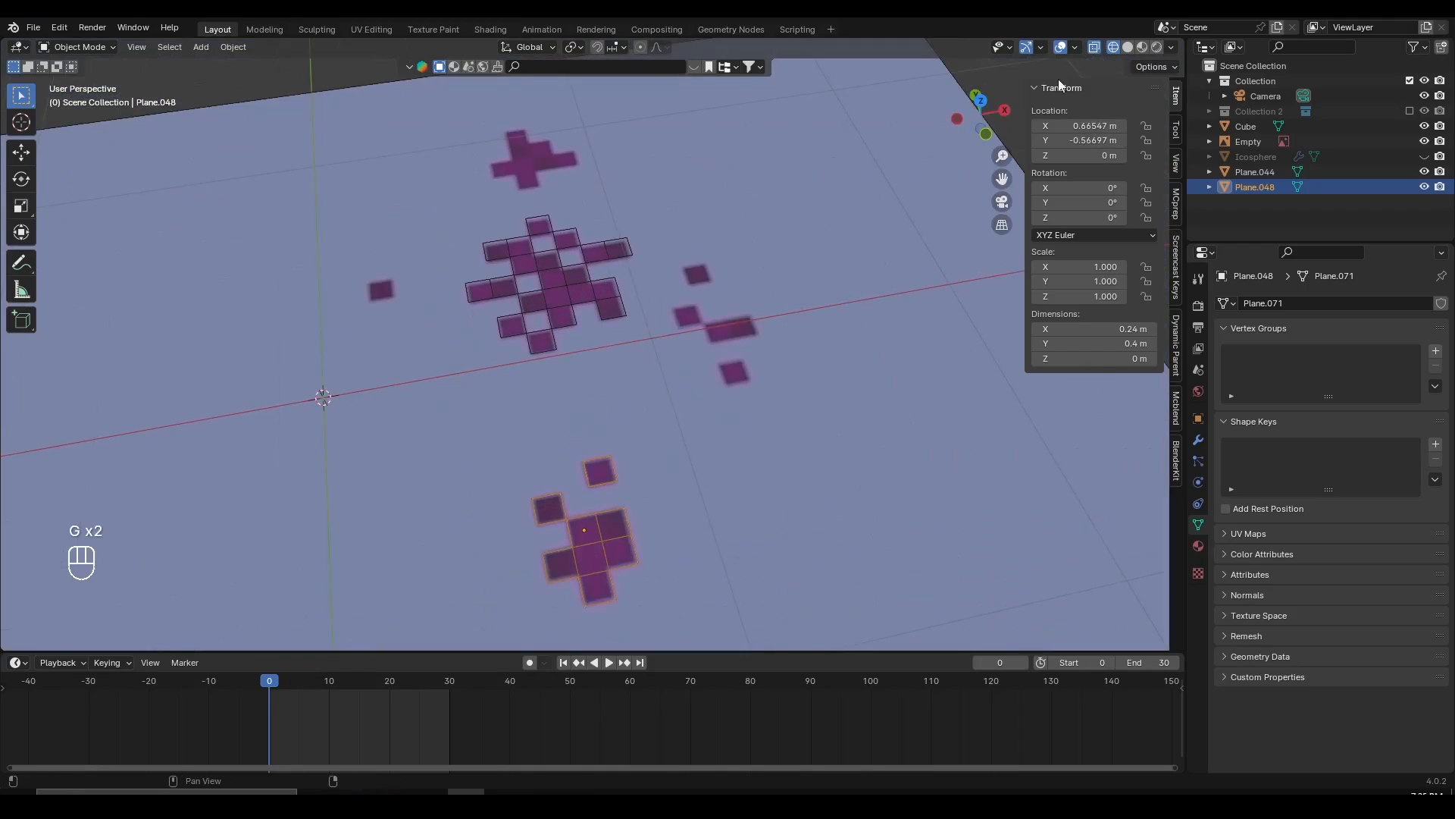
key("g")
right_click(584, 320)
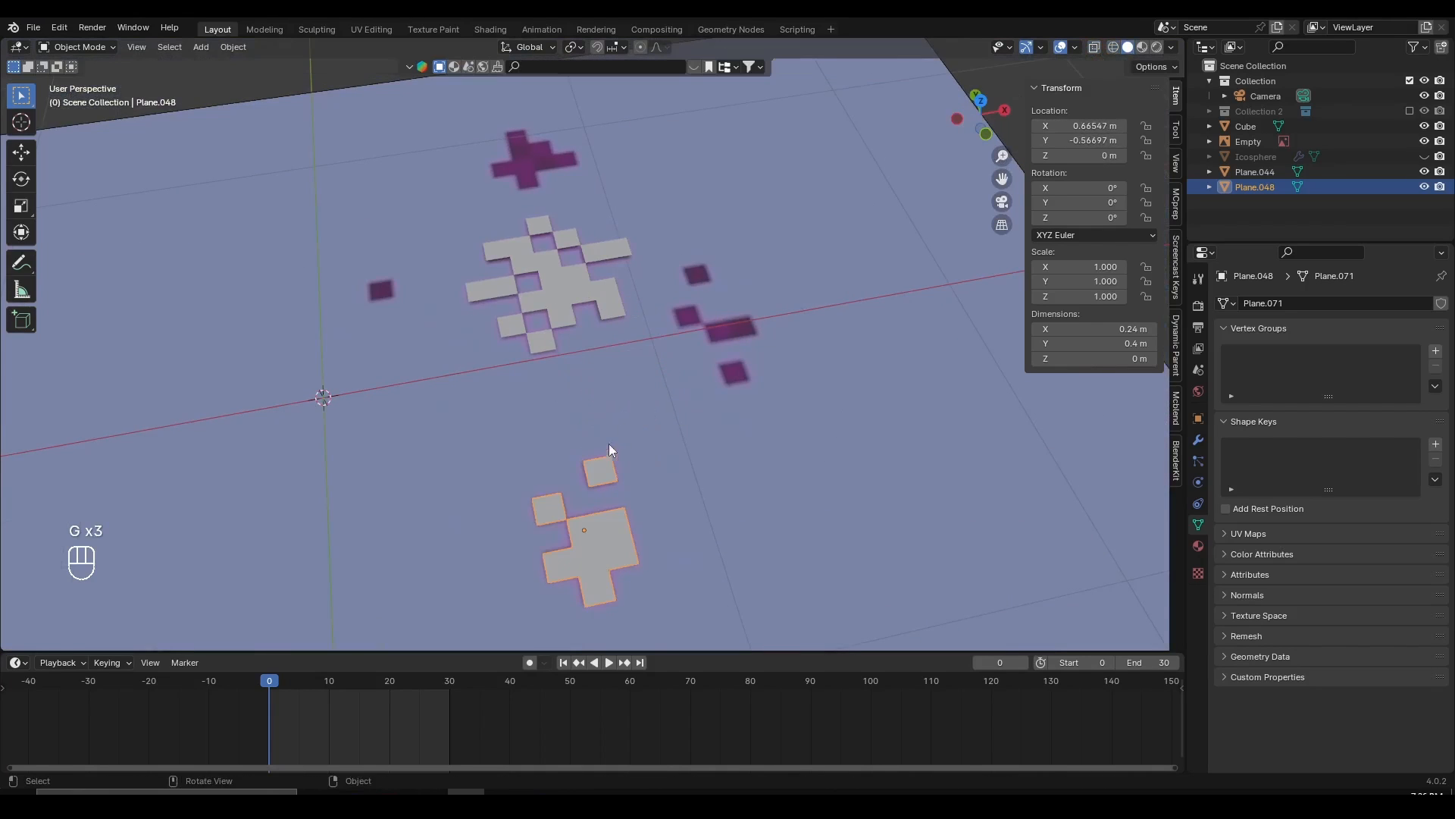
- Duplicate the trimmed mesh in top view and place the copy over the right-hand cluster, offset about 0.552 m in X and 0.542 m in Y
middle_click_drag(608, 443, 556, 510)
middle_click_drag(689, 267, 541, 499)
key("KP_7")
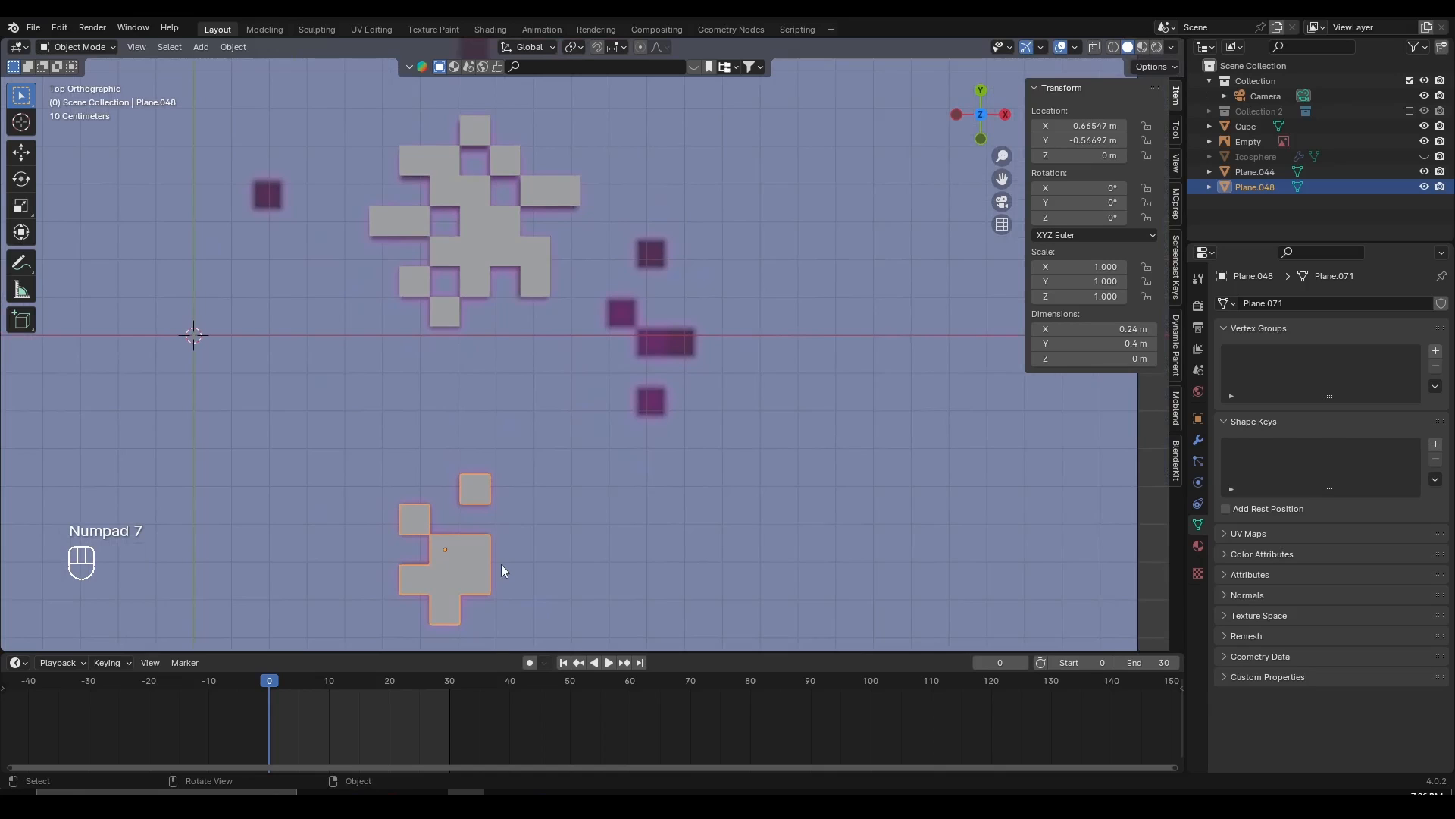
key("shift+d")
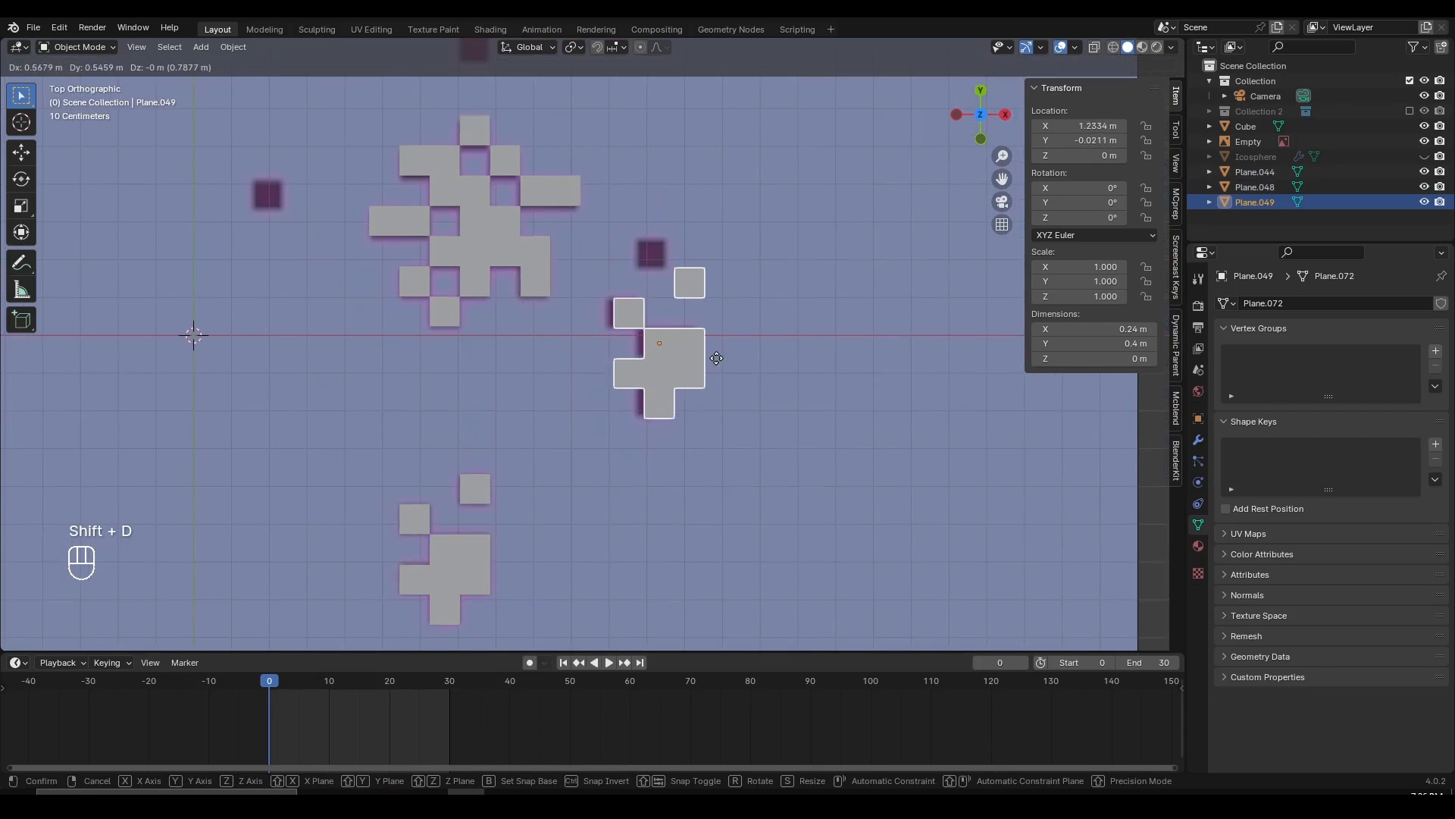
left_click(709, 361)
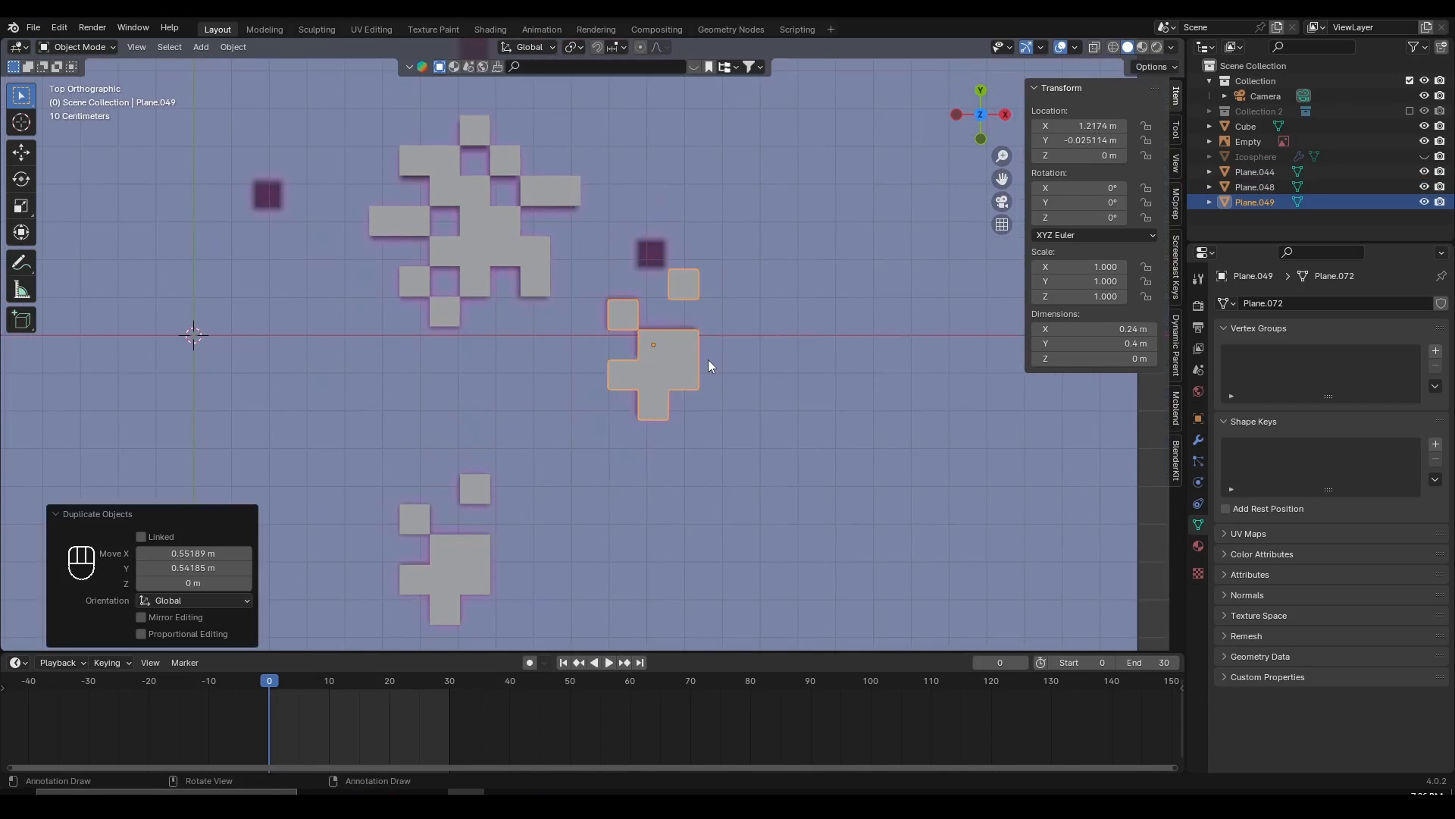
- In wireframe shading, delete the copy's three-face row that has no matching pixels in the right-hand reference cluster
key("Tab")
scroll(708, 365, "up", 4)
middle_click_drag(708, 364, 646, 367, "shift")
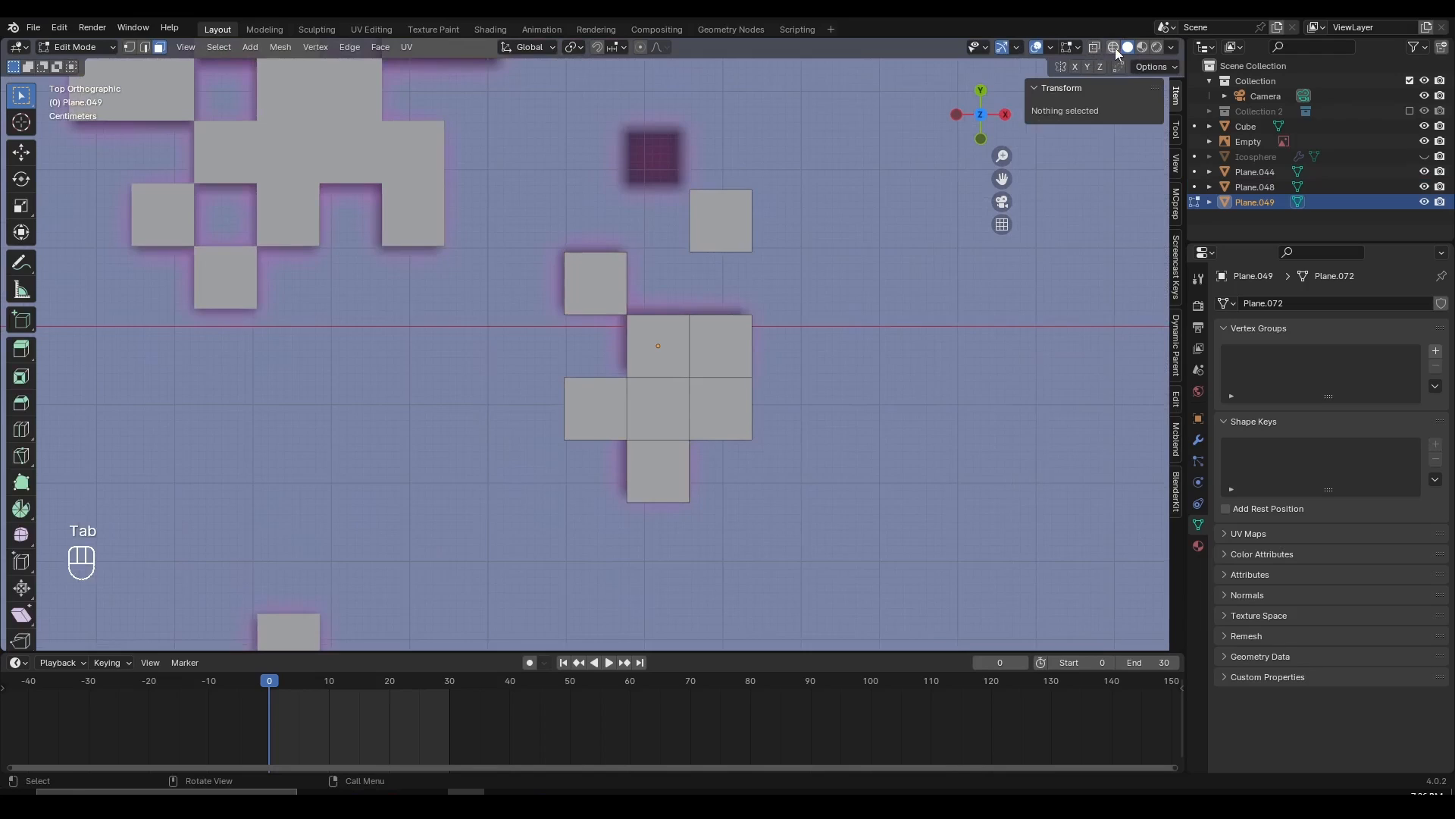
left_click(1113, 47)
scroll(692, 433, "up", 2)
left_click(697, 436)
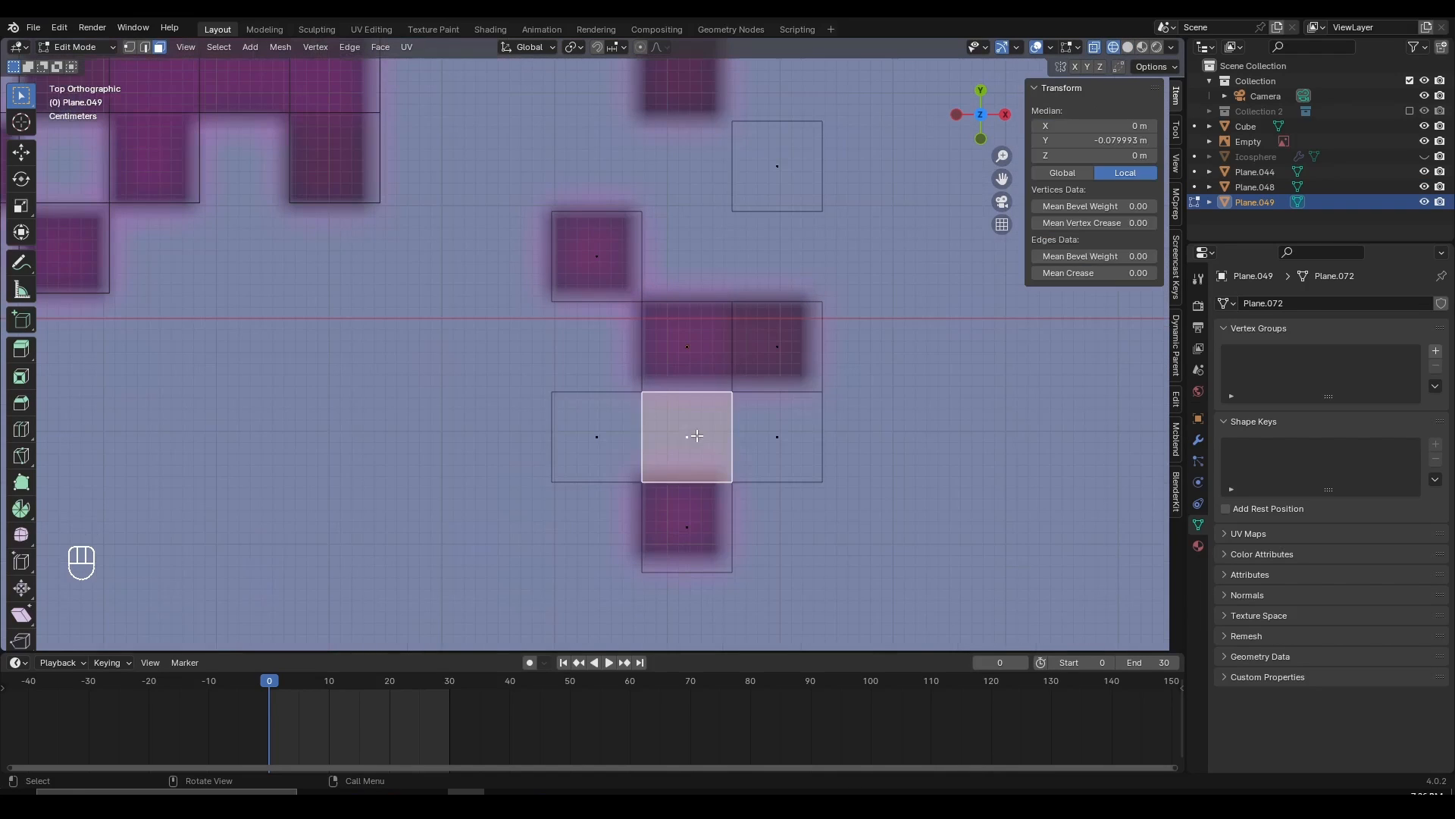
left_click(560, 438, "shift")
key("x")
left_click(594, 432)
middle_click_drag(588, 429, 707, 404, "shift")
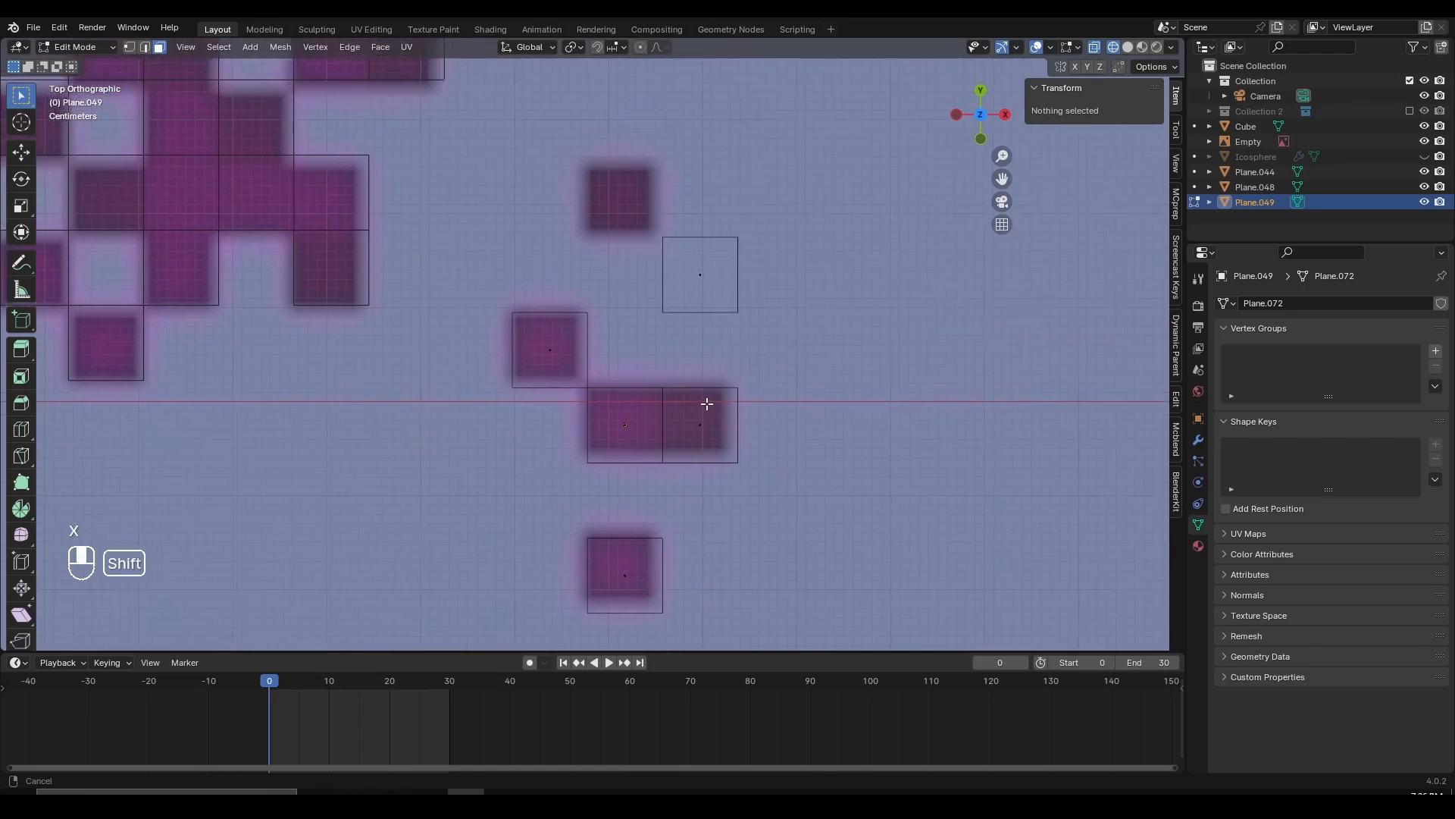
- Delete the copy's misaligned detached upper face, and return to Object Mode in solid shading
scroll(706, 341, "up", 1)
left_click(715, 272)
key("x")
left_click(716, 270)
scroll(710, 303, "down", 3)
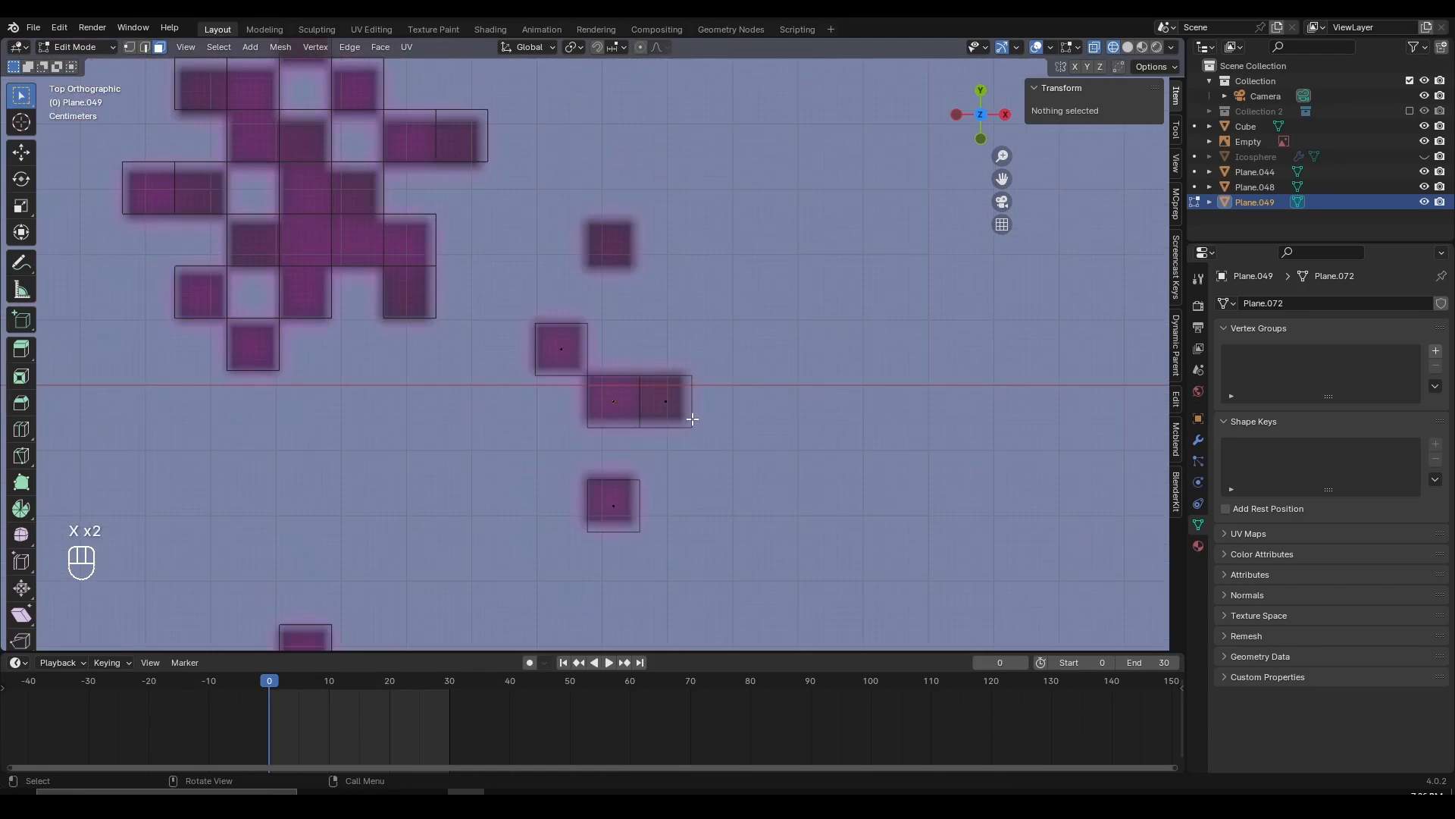
key("Tab")
left_click(1128, 48)
- Try repositioning the trimmed copy against the right-hand pixel cluster
scroll(682, 280, "up", 2)
key("g")
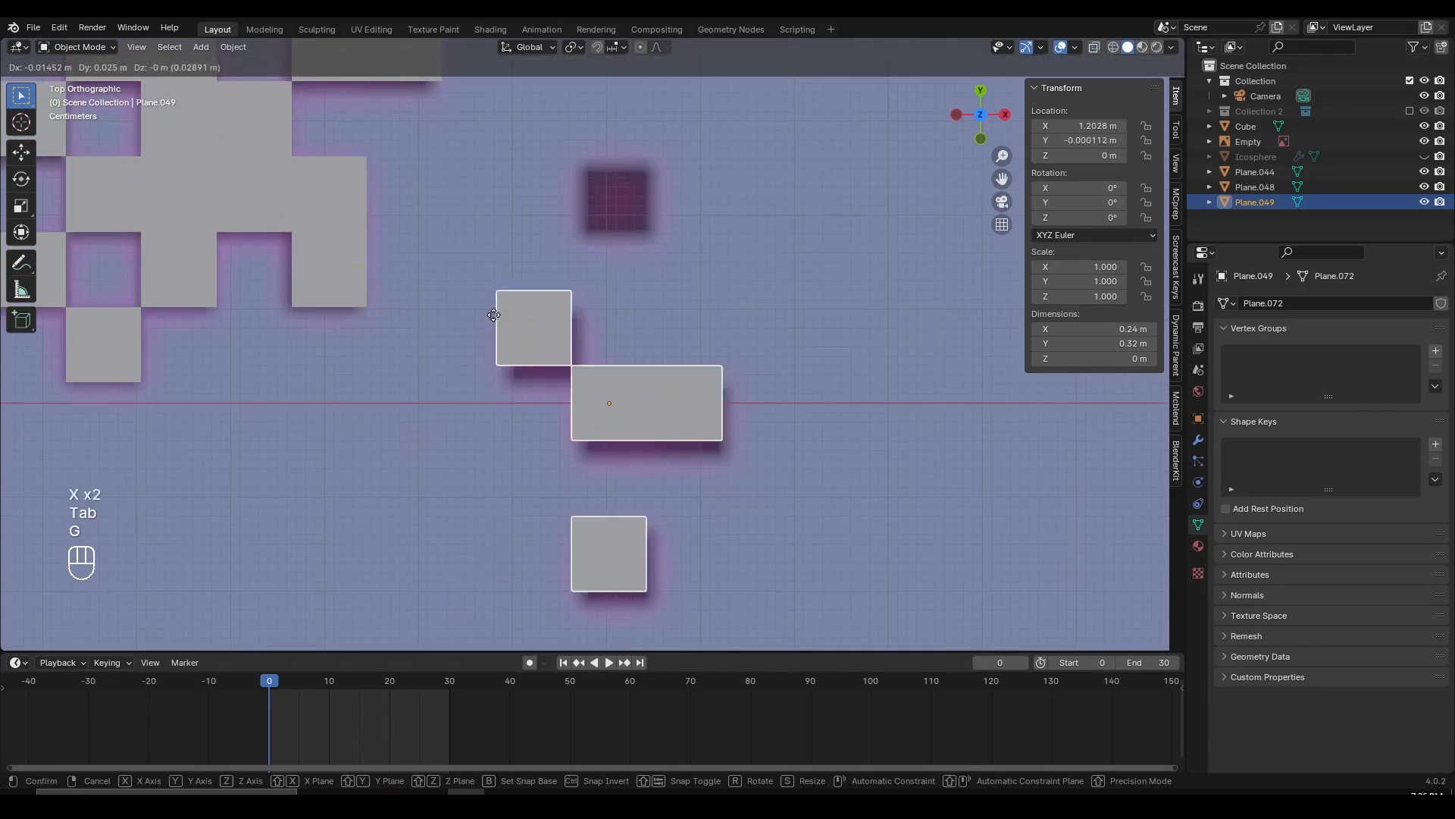
right_click(849, 318)
scroll(584, 295, "down", 3)
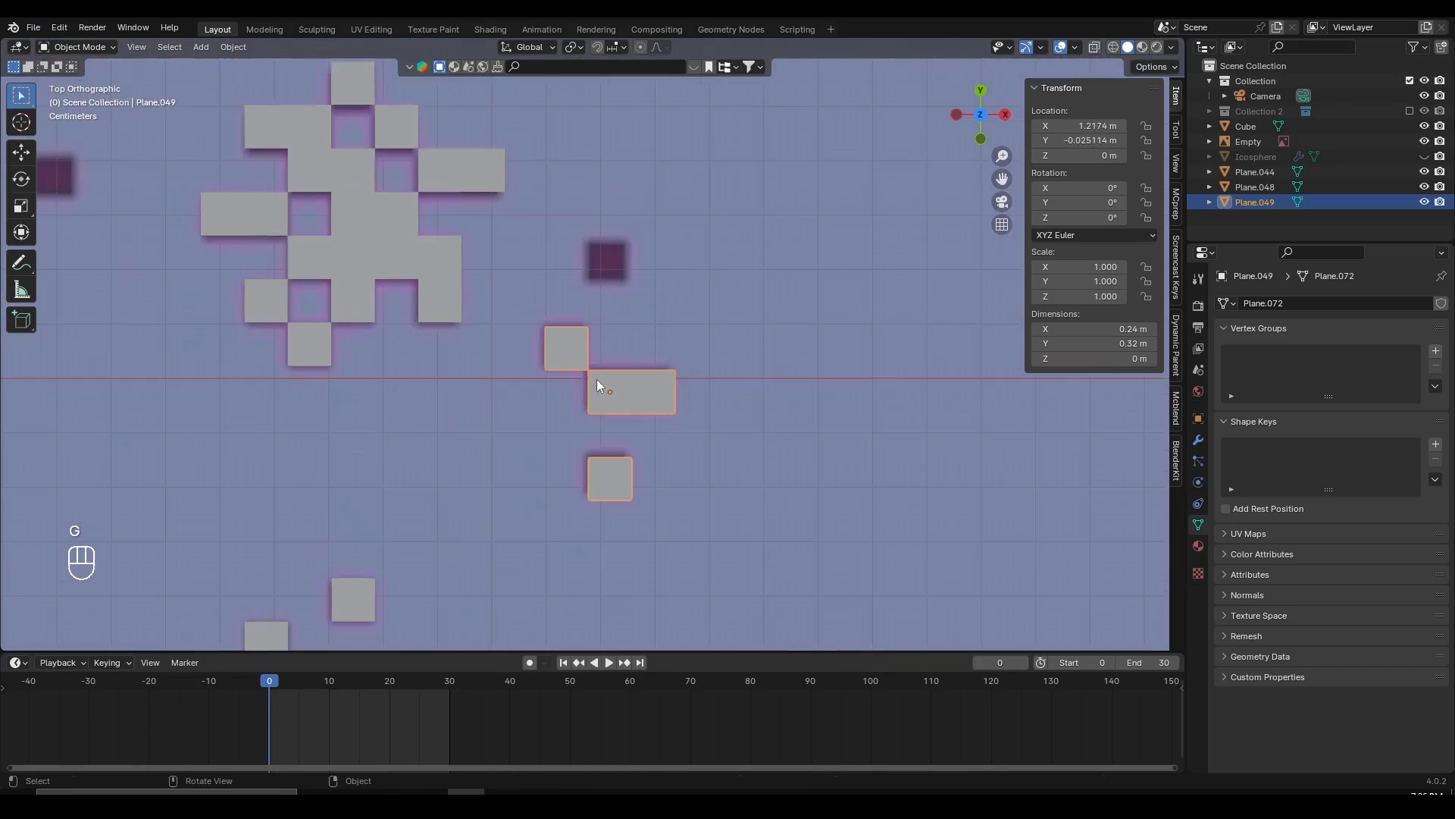
key("g")
right_click(581, 279)
scroll(580, 279, "up", 4)
middle_click_drag(639, 326, 603, 288, "shift")
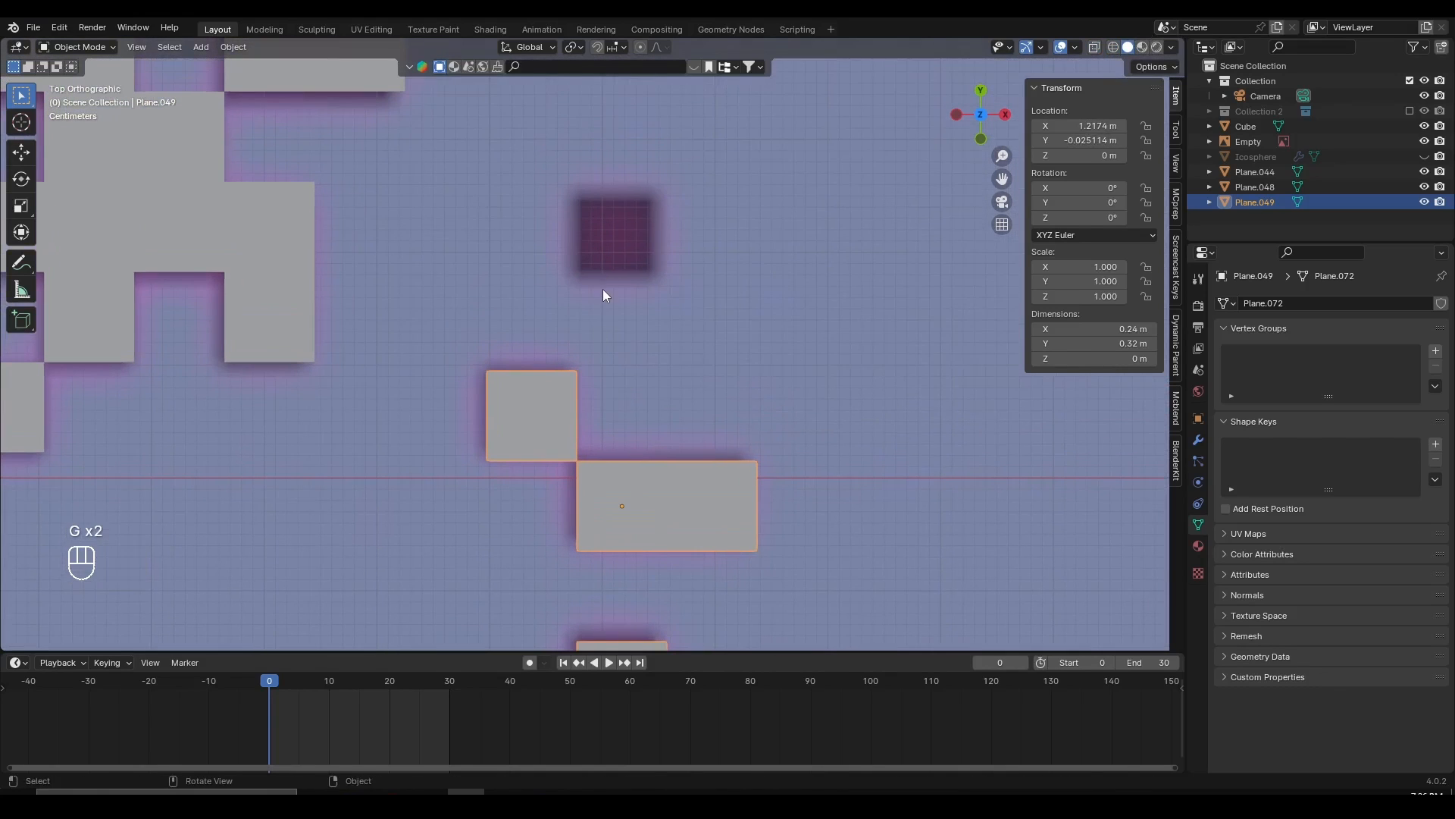
- Duplicate the copy's single corner face onto the isolated pixel above, about 0.077 m in X and 0.158 m in Y, and leave Edit Mode
key("Tab")
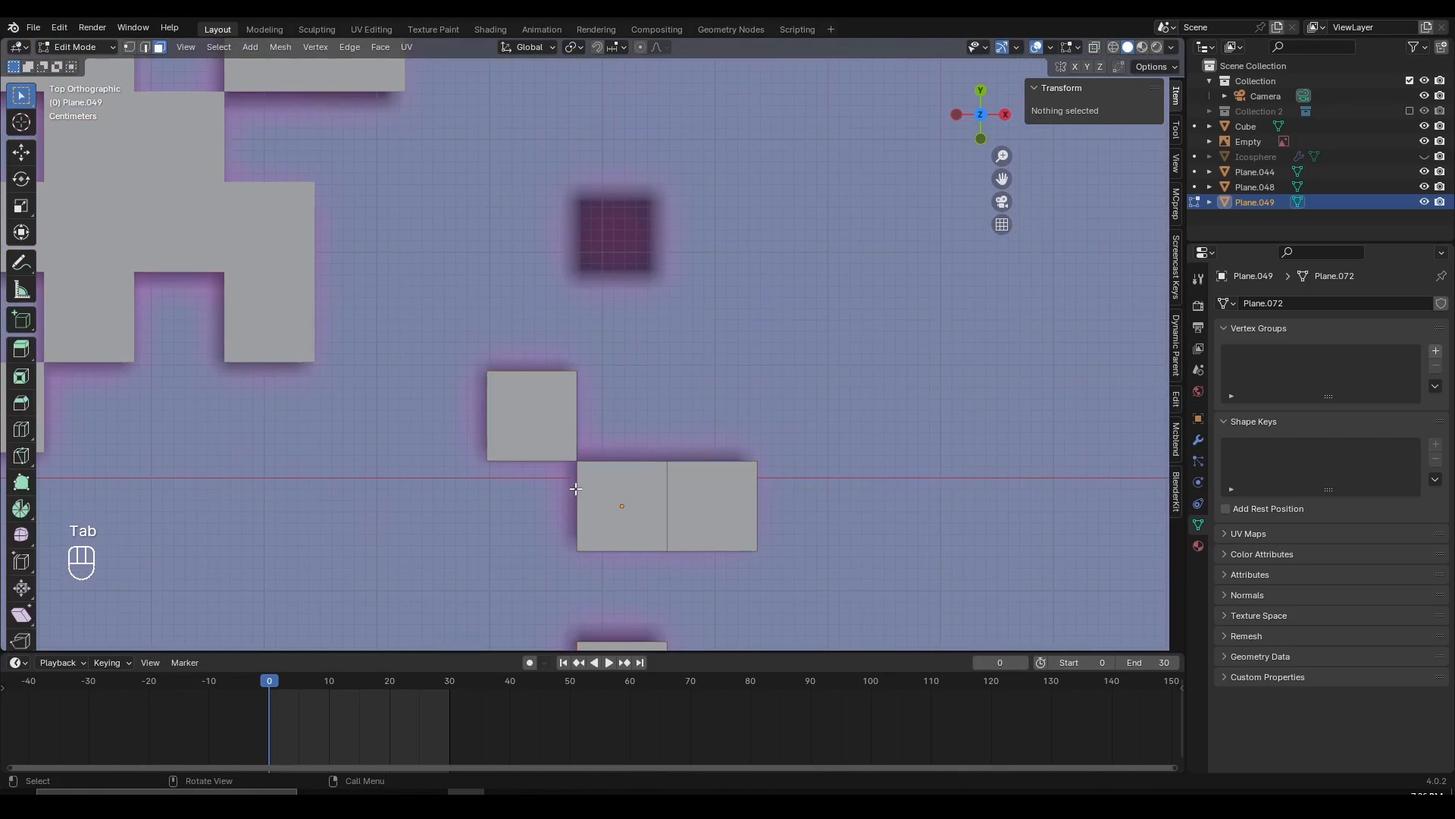
left_click(532, 423)
key("g")
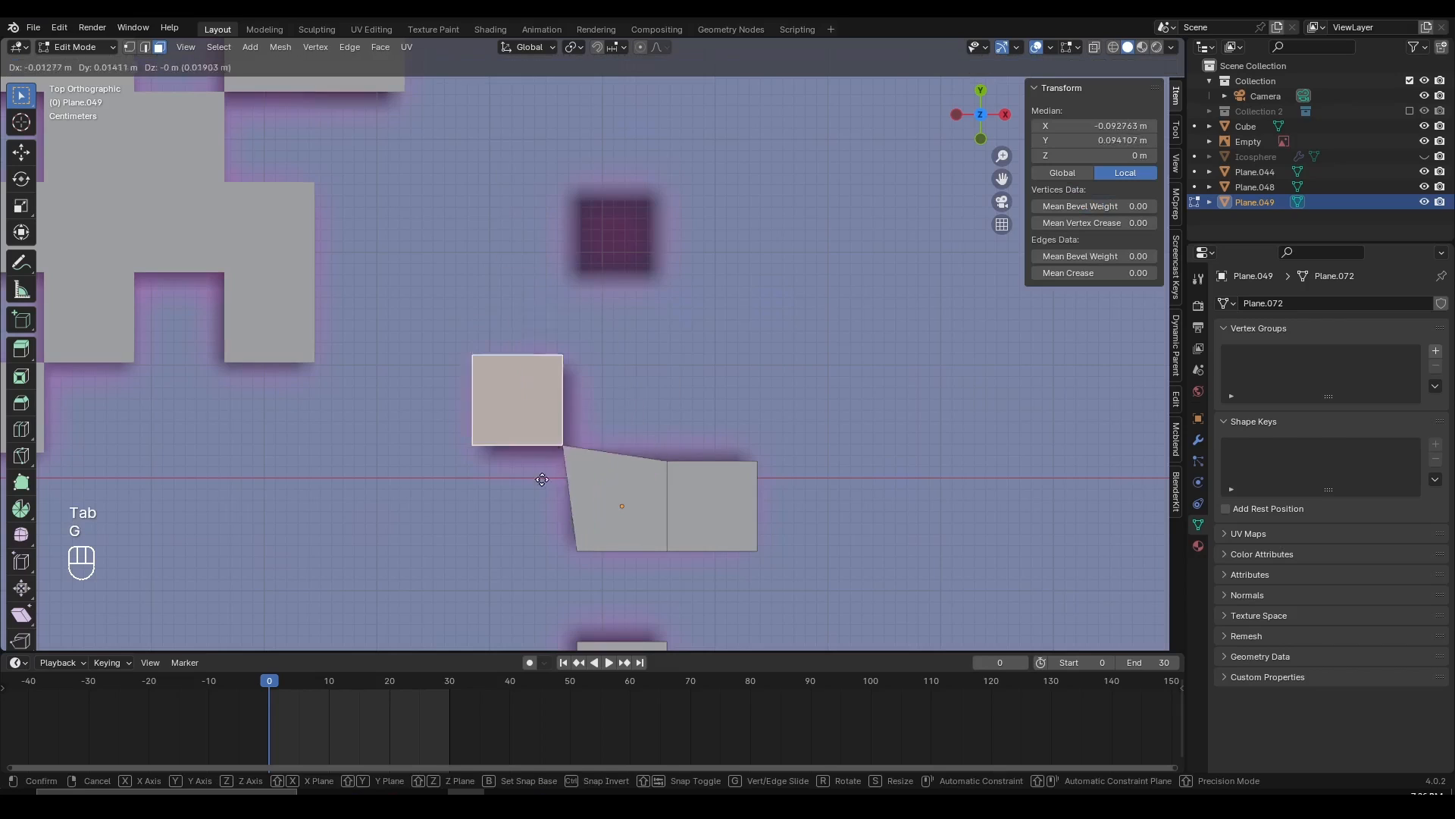
right_click(553, 452)
key("g")
right_click(495, 425)
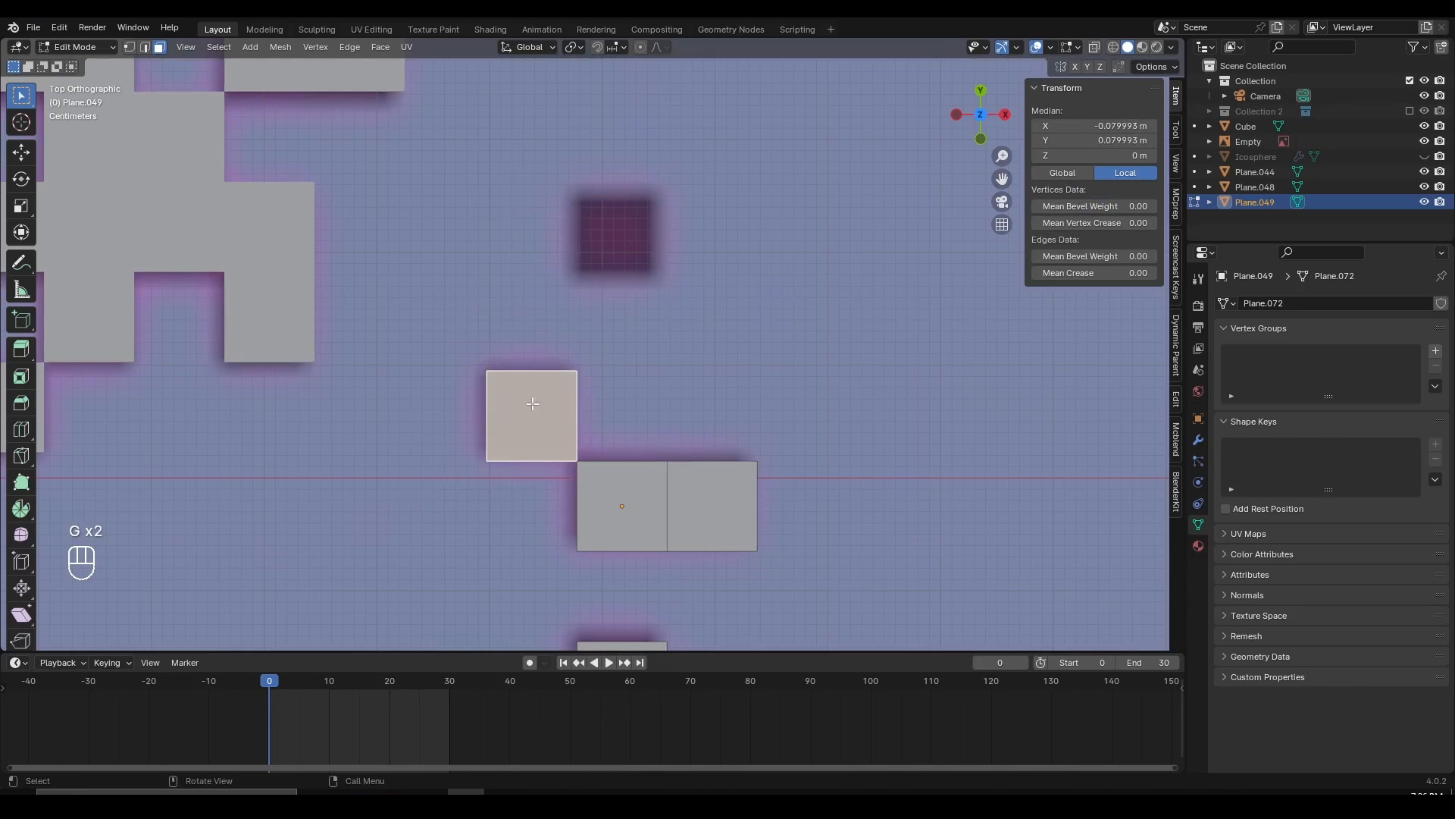
middle_click_drag(532, 404, 513, 534, "shift")
key("shift+d")
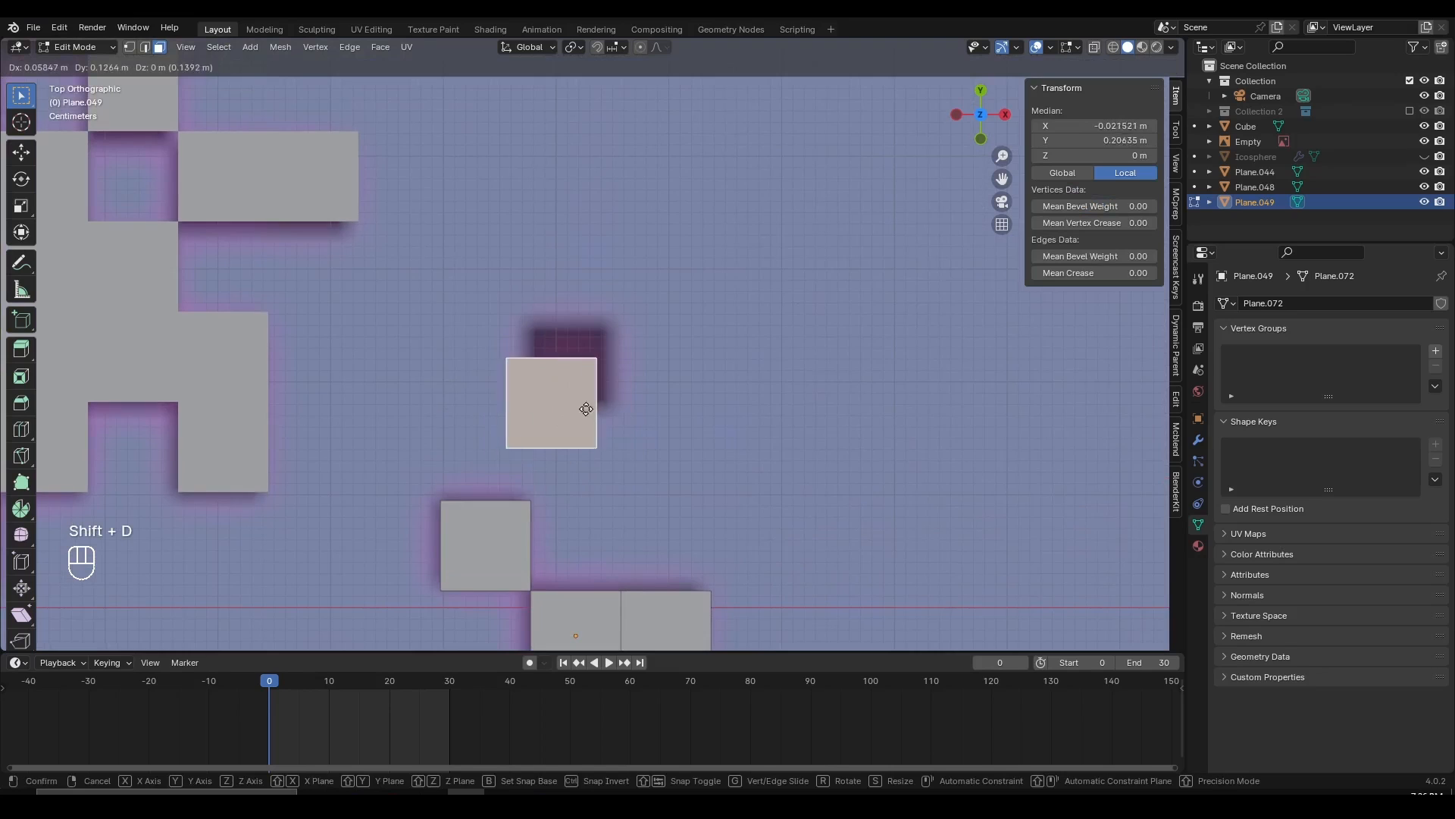
left_click(600, 378)
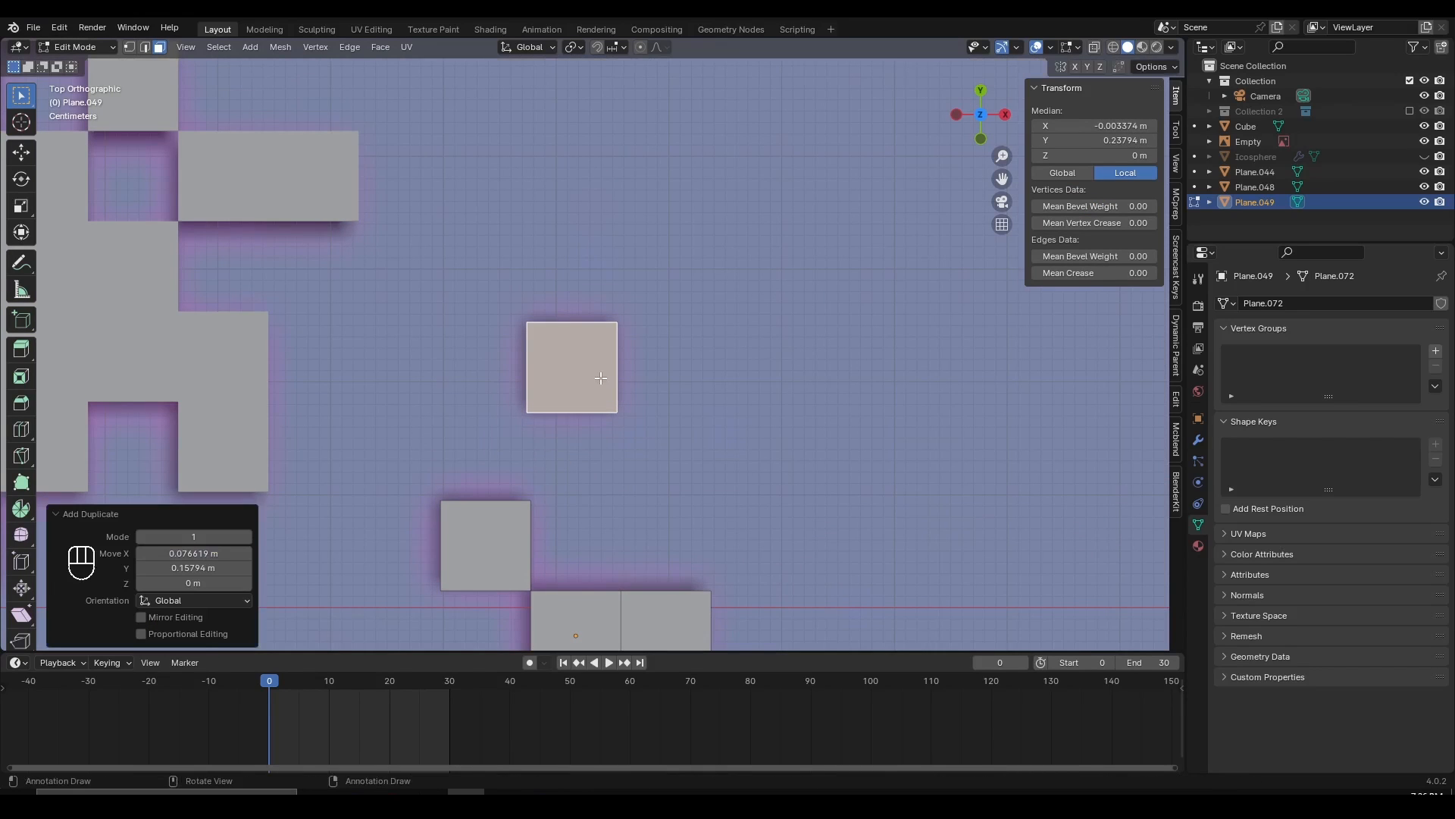
scroll(600, 377, "down", 5)
key("Tab")
- Try rotating the completed right-hand mesh freely around its origin
key("r")
key("r")
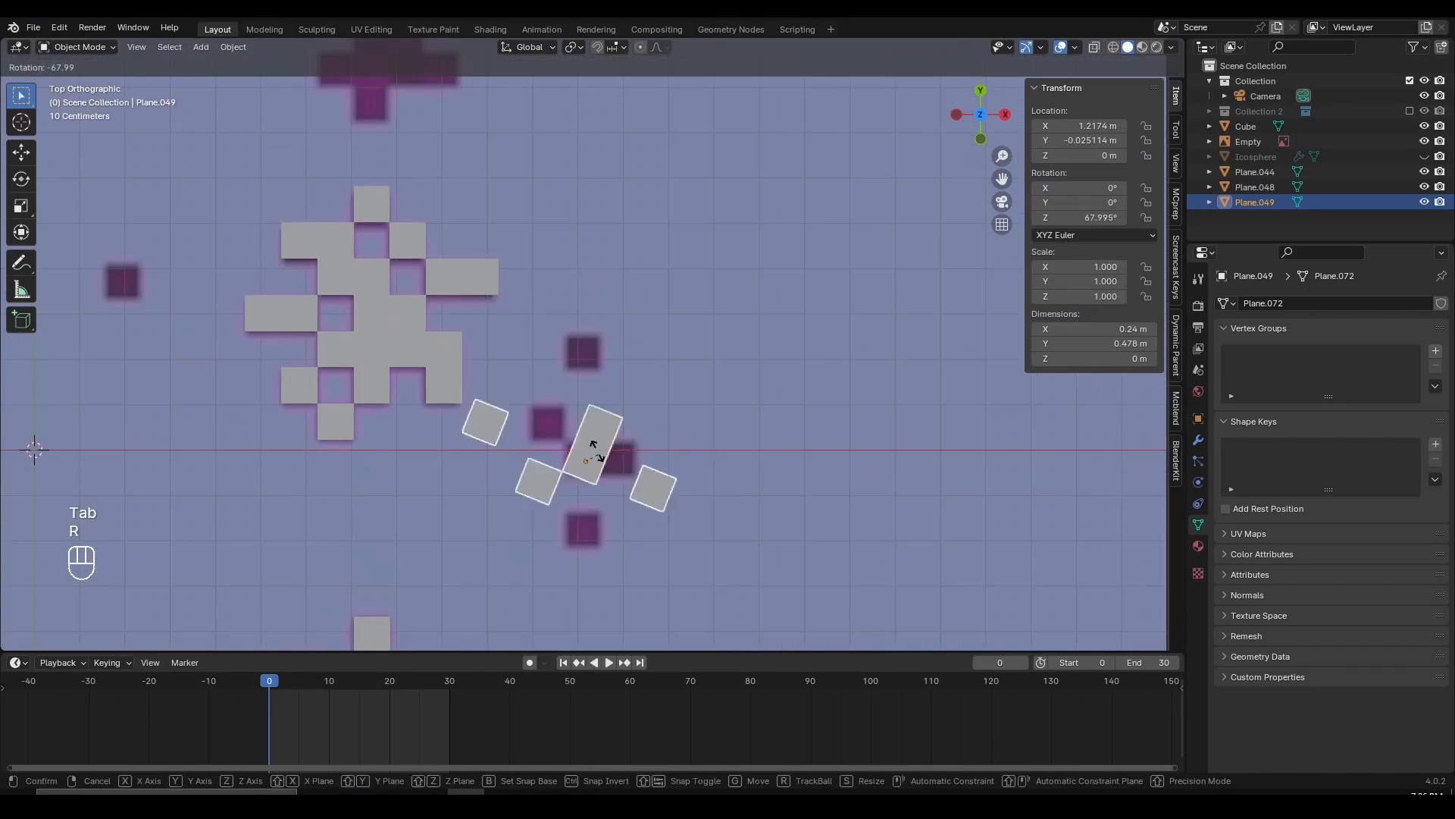
right_click(656, 493)
scroll(635, 518, "up", 4)
scroll(561, 377, "down", 4)
key("r")
key("r")
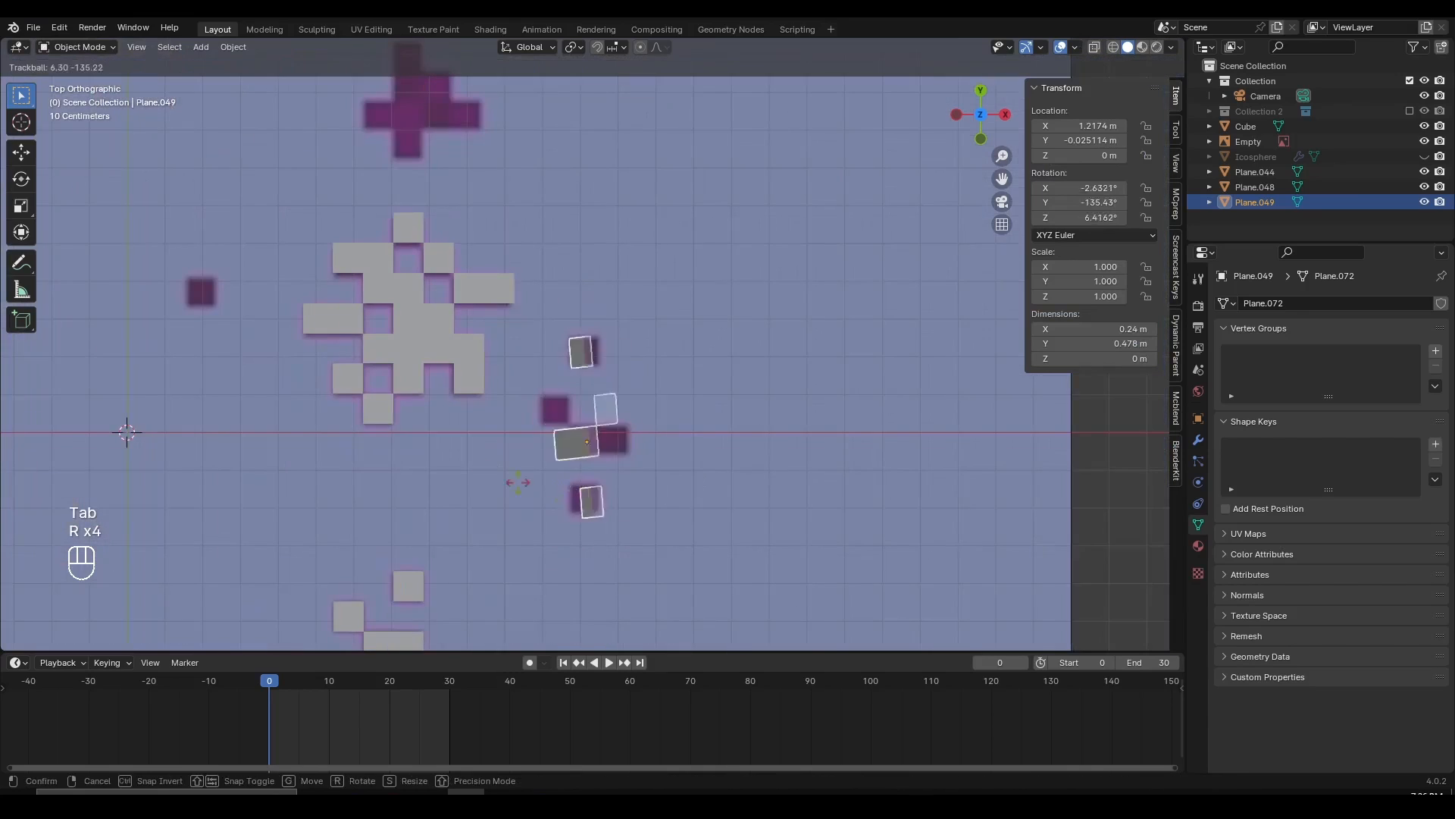
right_click(646, 453)
- Duplicate the large central pixel mesh and place the copy over the upper cluster, offset about 0.072 m in X and 0.543 m in Y
middle_click_drag(463, 364, 614, 477, "shift")
scroll(591, 439, "up", 2)
left_click(547, 359)
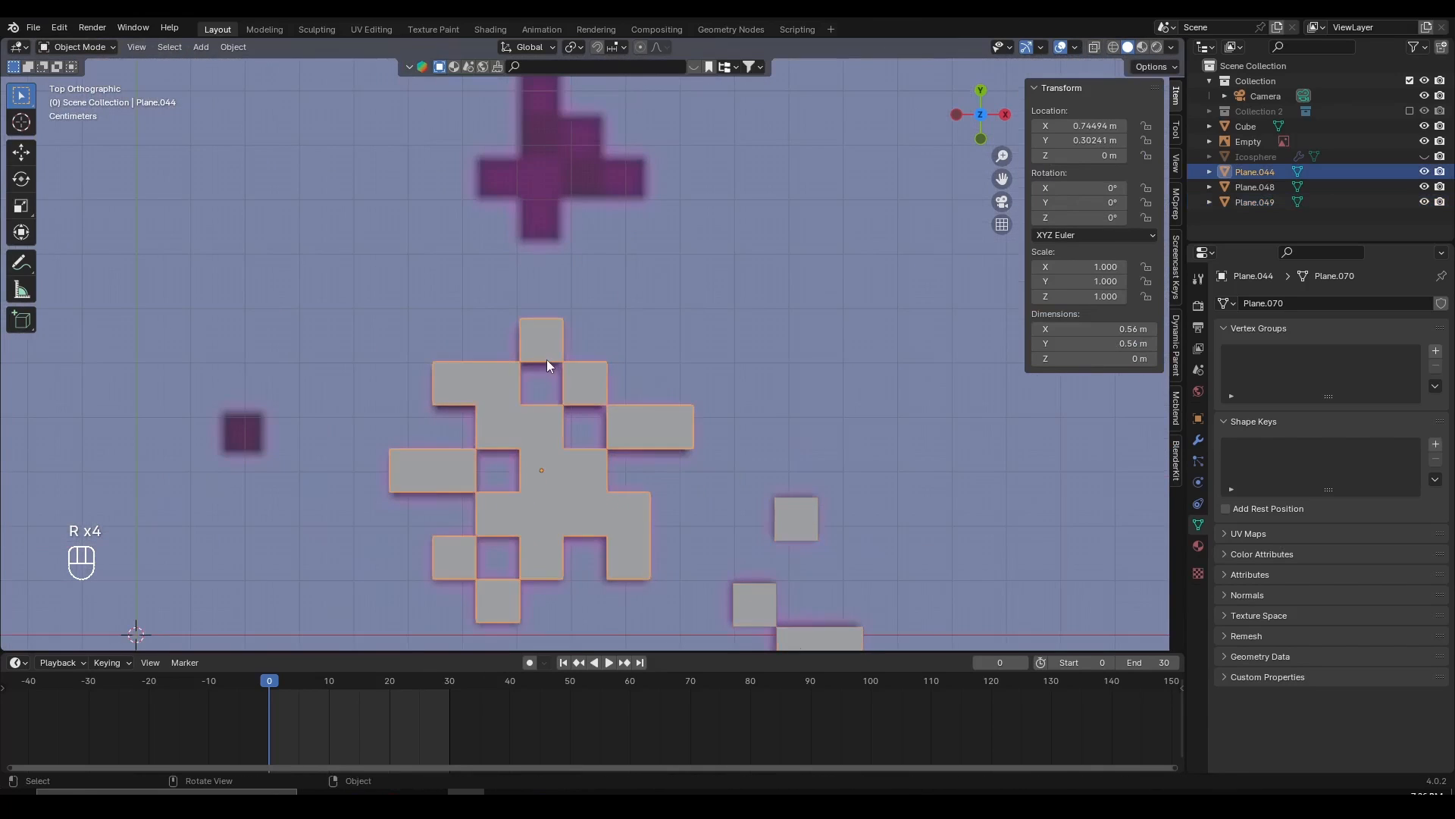
scroll(548, 360, "down", 6)
scroll(632, 472, "up", 4)
scroll(562, 499, "down", 4)
scroll(552, 421, "up", 4)
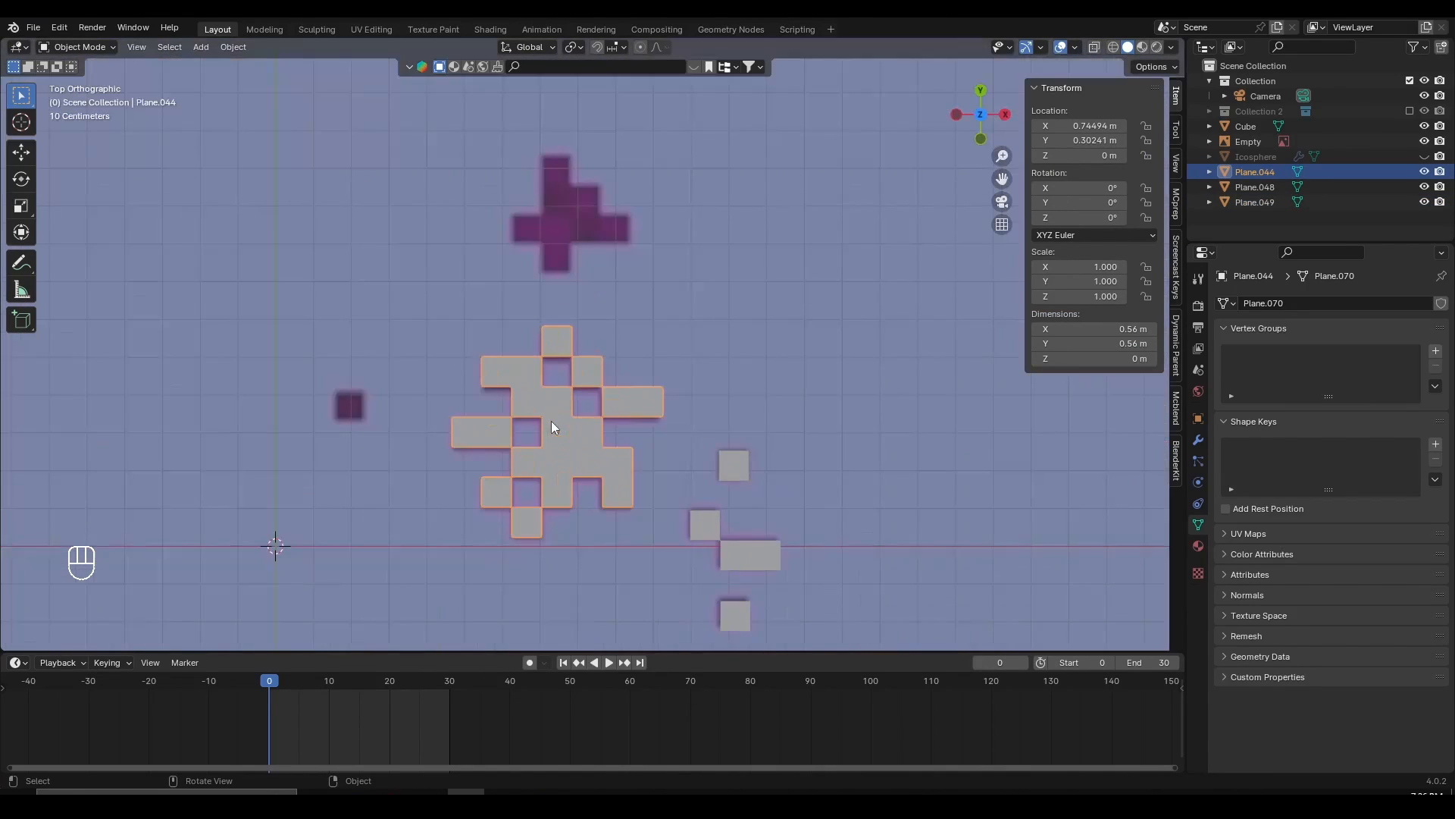
middle_click_drag(575, 382, 562, 499, "shift")
scroll(487, 384, "up", 3)
scroll(562, 499, "down", 5)
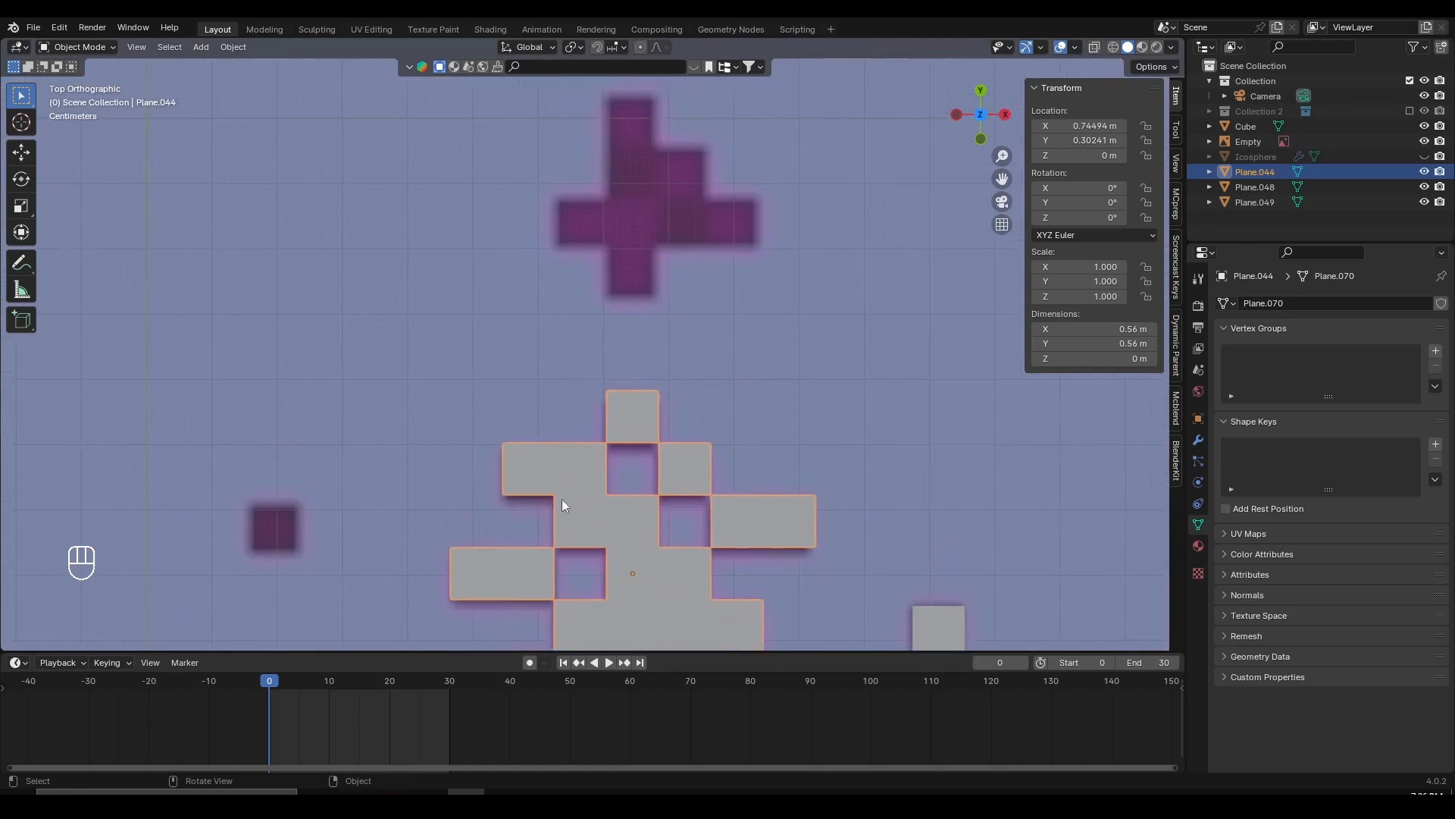
key("shift+d")
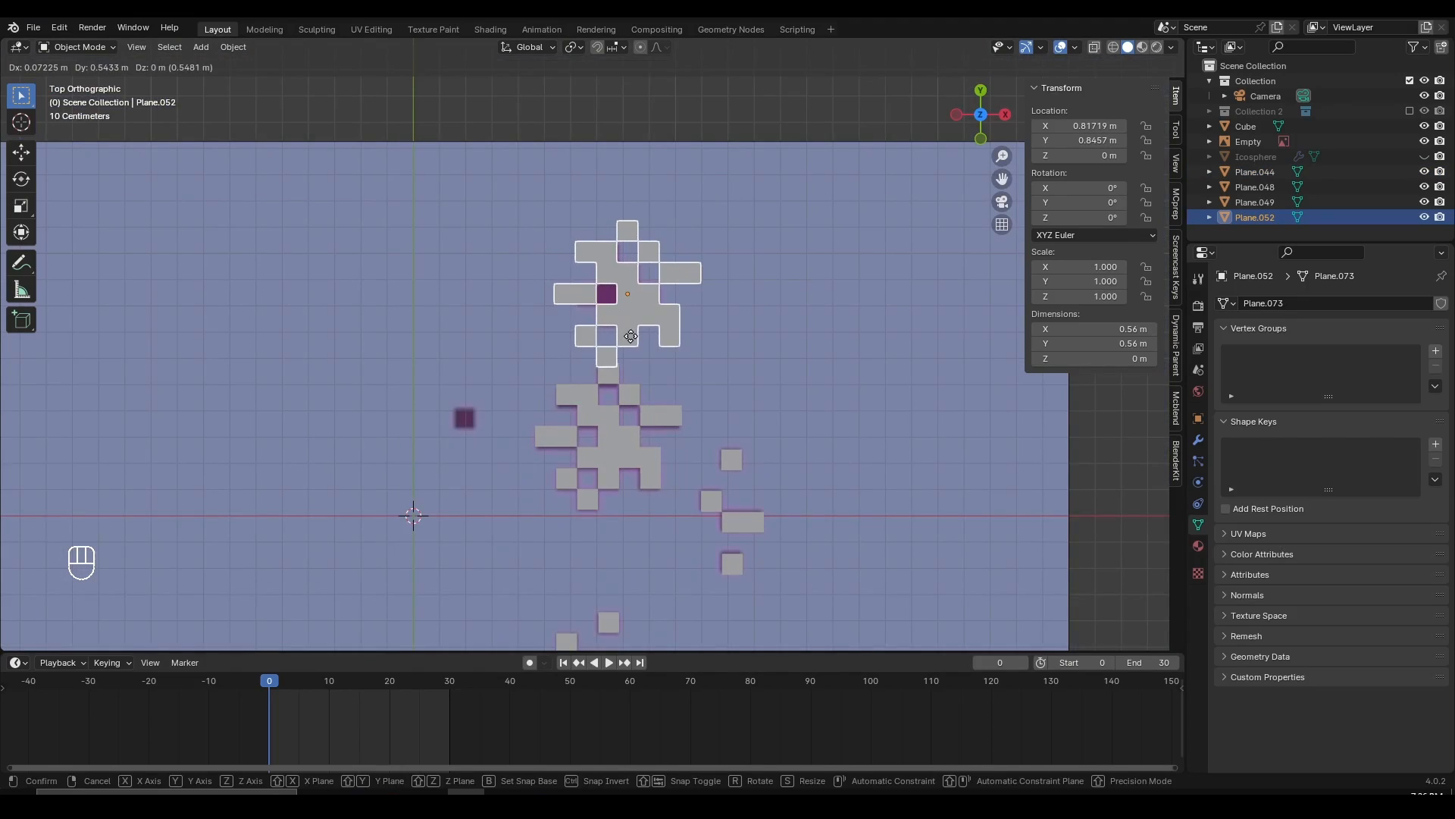
left_click(630, 336)
- In wireframe Edit Mode, select the new copy's surplus faces to the left of and below the upper reference cluster
scroll(639, 315, "up", 6)
key("Tab")
middle_click_drag(698, 304, 649, 473, "shift")
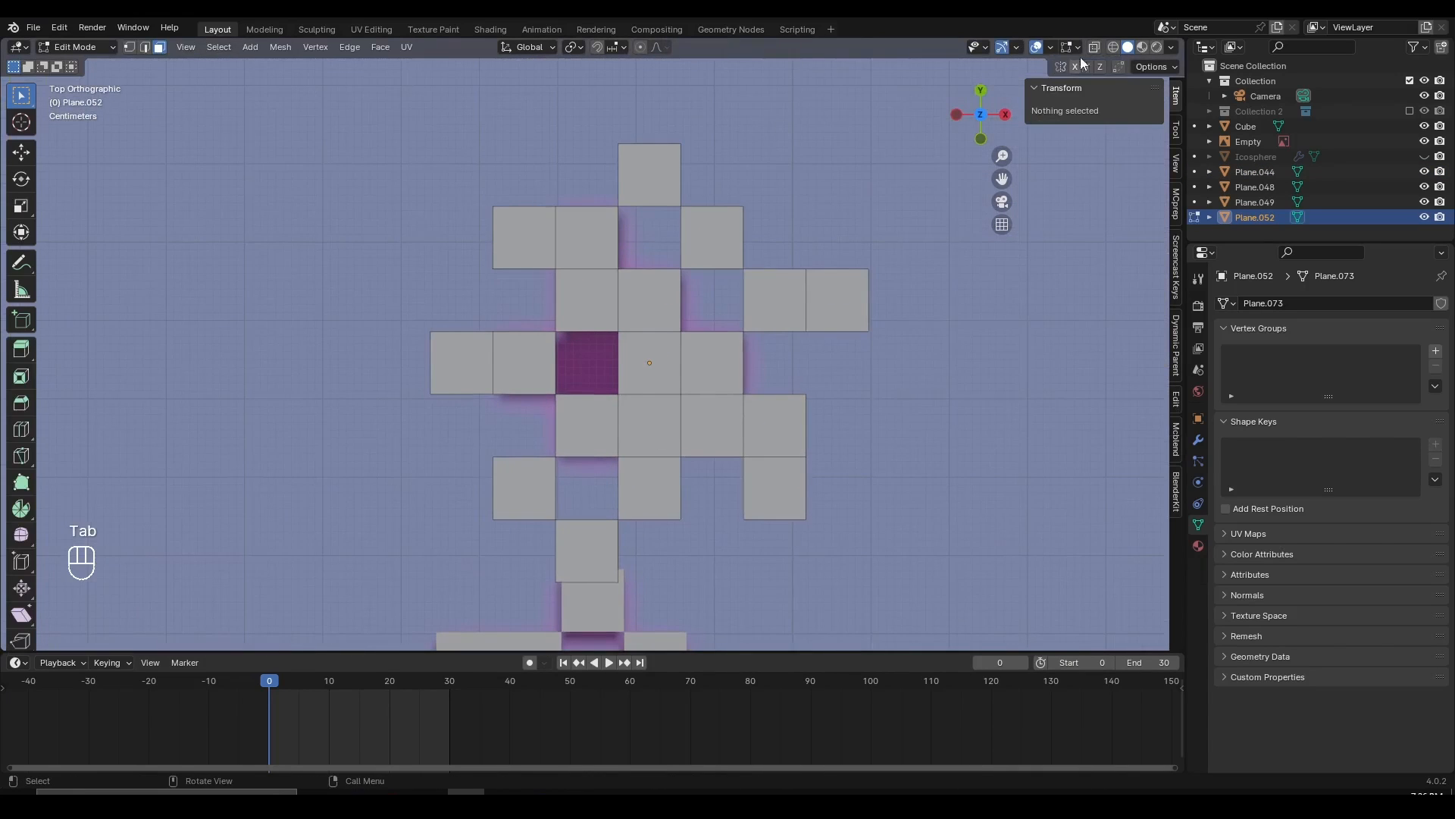
left_click(1113, 52)
left_click(551, 246)
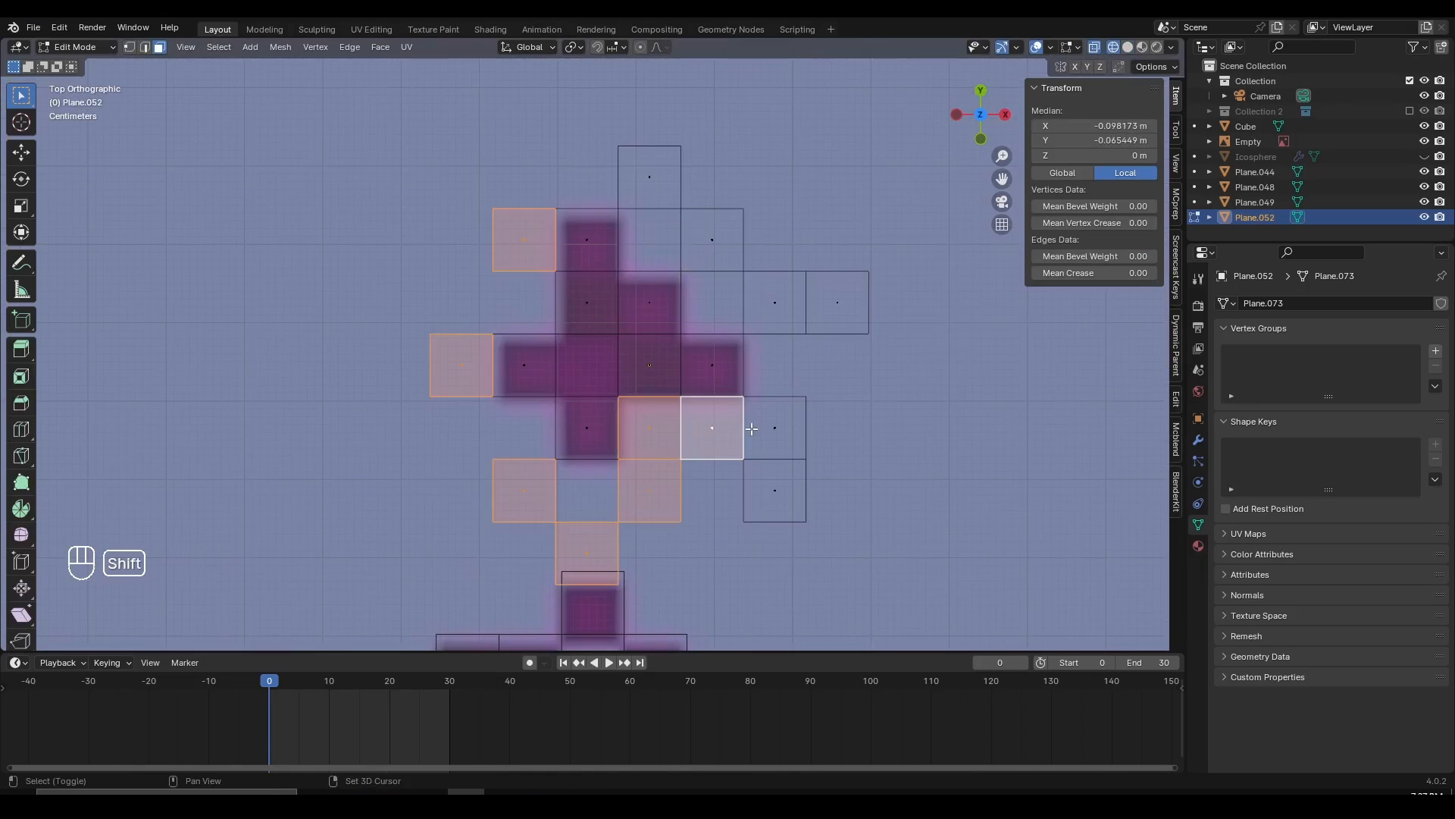
left_click(767, 488, "shift")
scroll(721, 379, "up", 5)
- Try deleting the selected surplus faces, and undo the deletion
key("x")
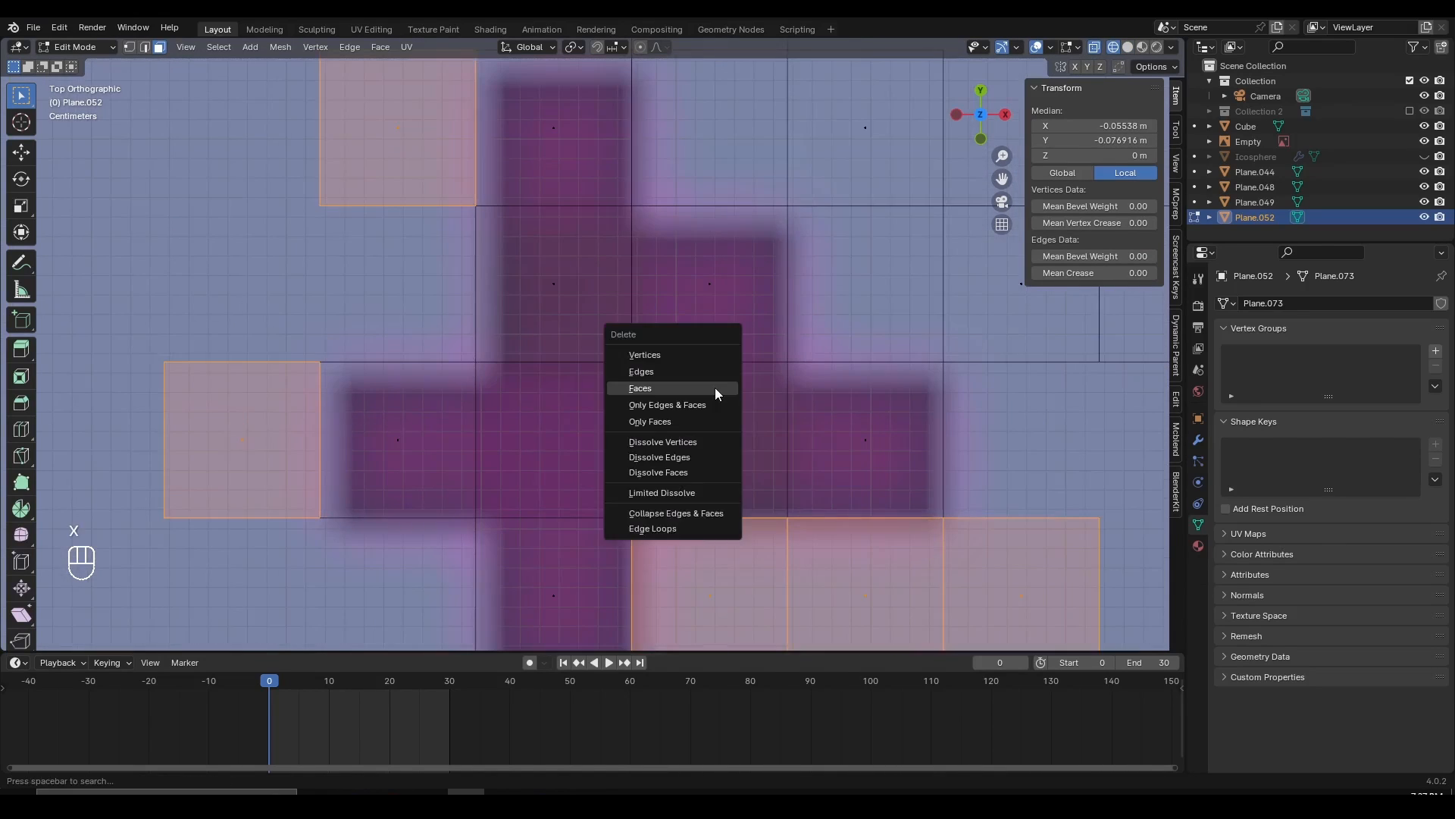
left_click(715, 388)
scroll(715, 388, "down", 4)
key("ctrl+z")
- Add the remaining surplus faces above and to the right of the upper reference cluster to the selection, delete them all and leave Edit Mode
left_click(843, 322, "shift")
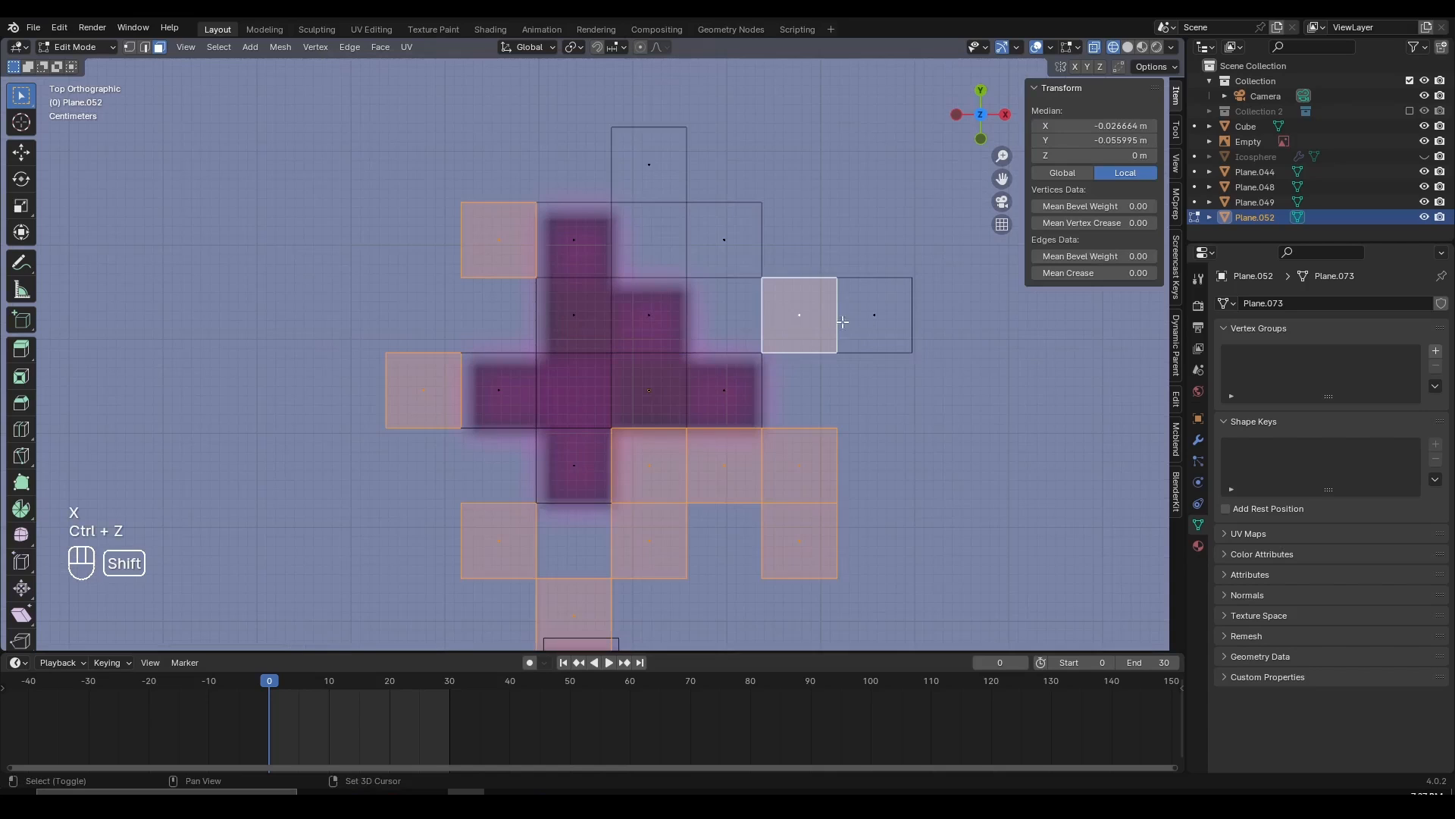
left_click(664, 189, "shift")
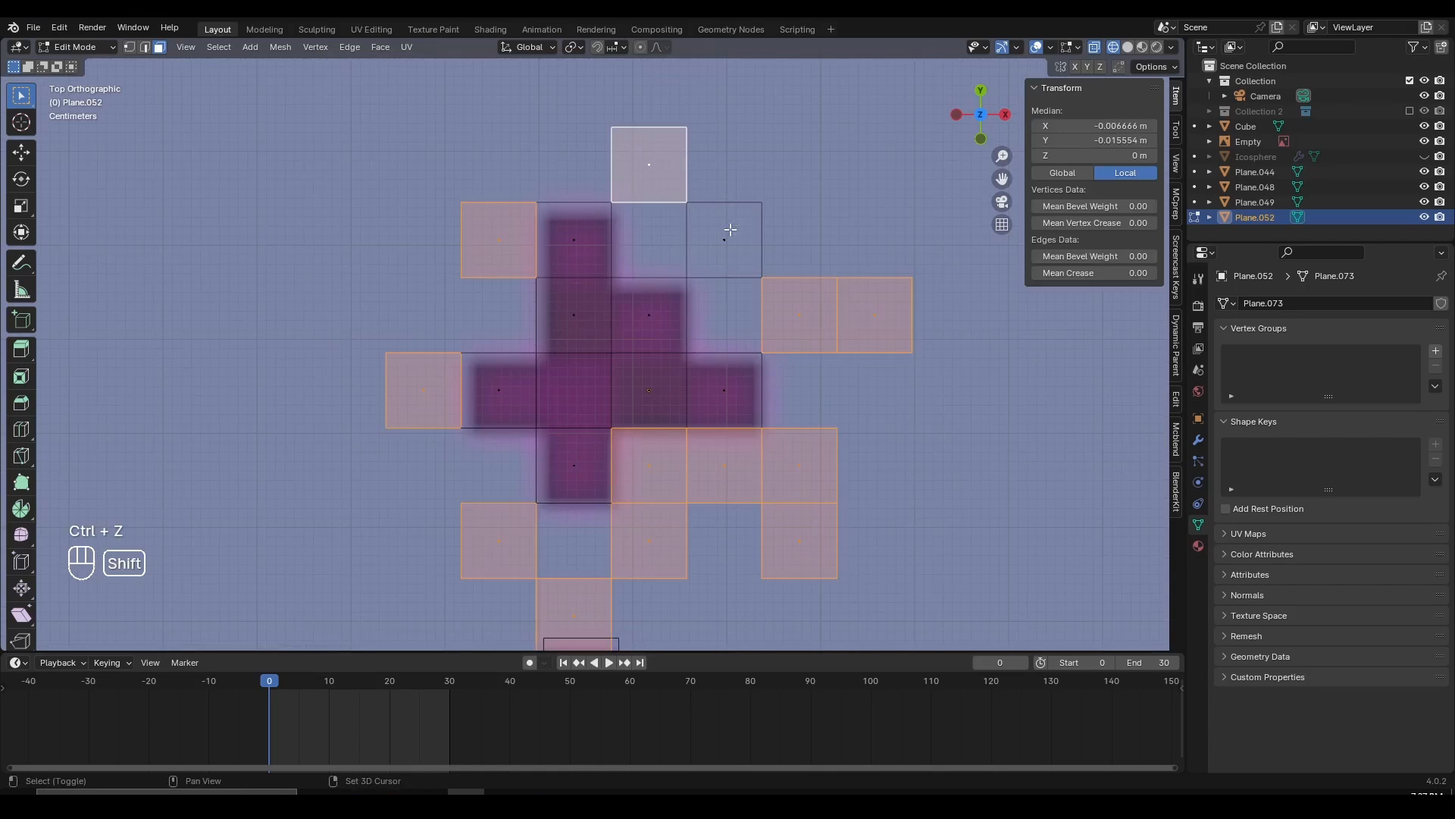
left_click(727, 235, "shift")
key("x")
left_click(731, 274)
scroll(715, 315, "down", 4)
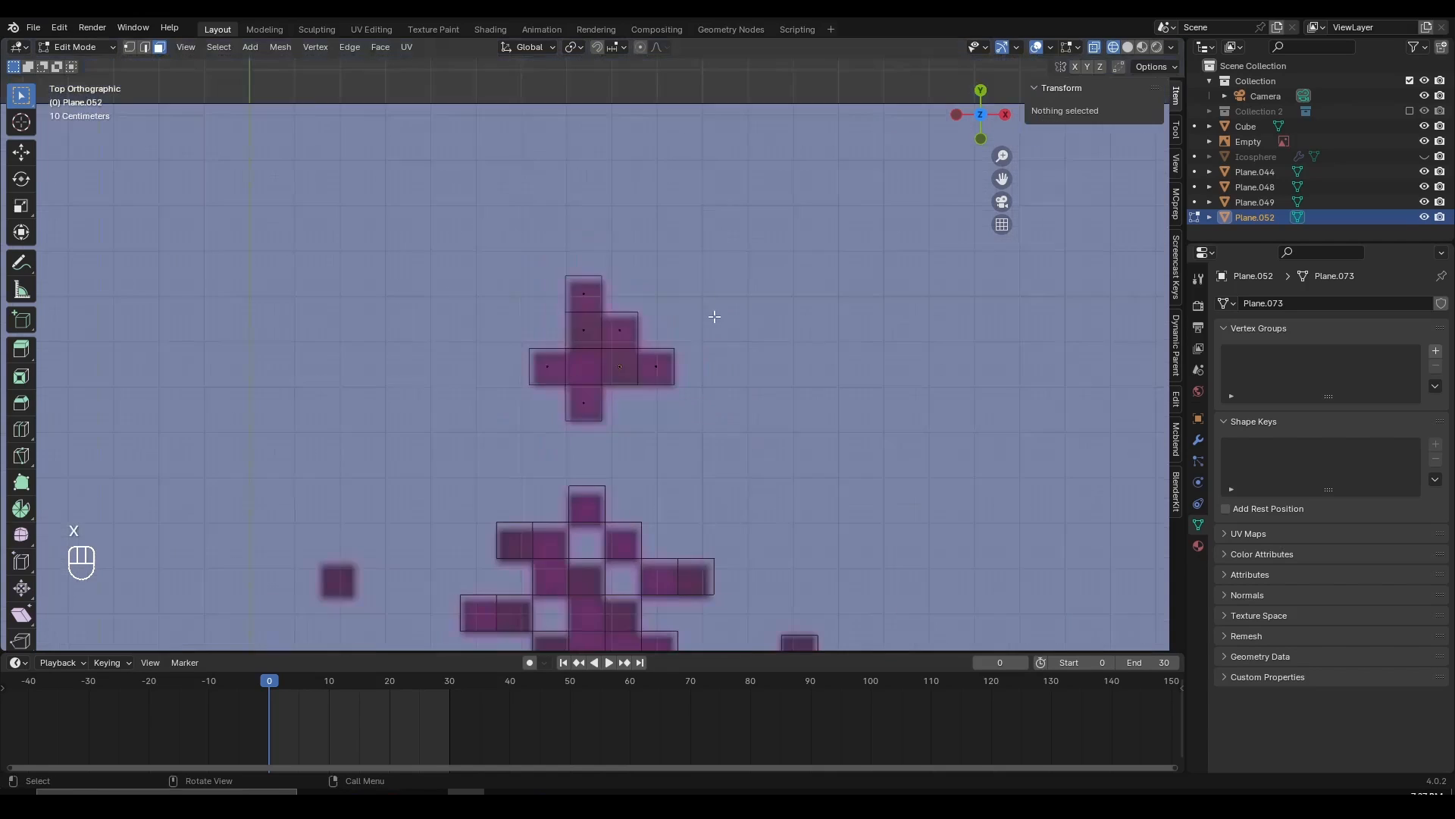
key("Tab")
scroll(643, 424, "up", 4)
key("g")
right_click(641, 290)
- Try adding a plane at the world origin and scaling it down to about 0.136 m in Edit Mode
scroll(600, 356, "down", 2)
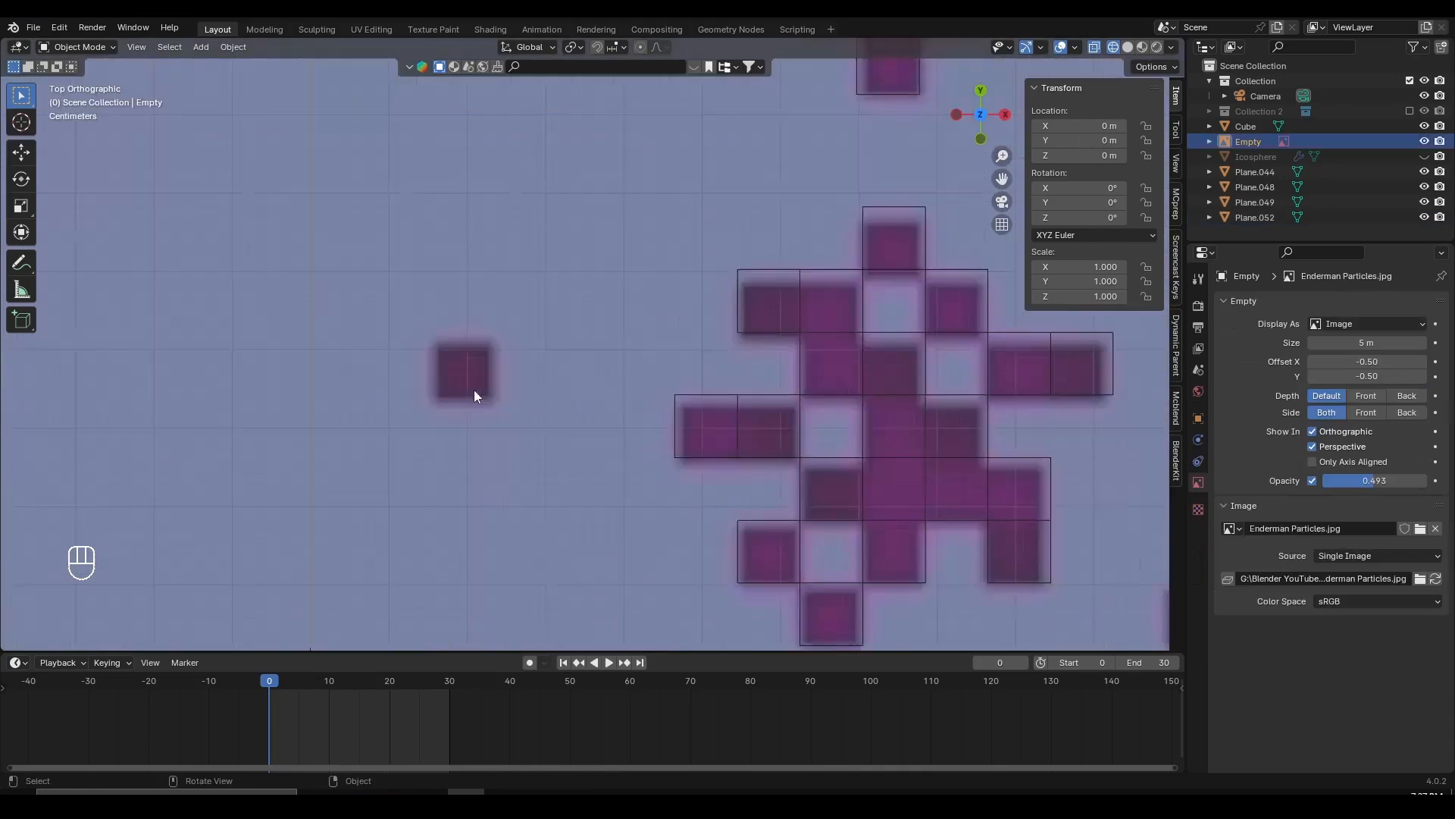
scroll(440, 372, "up", 2)
scroll(471, 390, "down", 4)
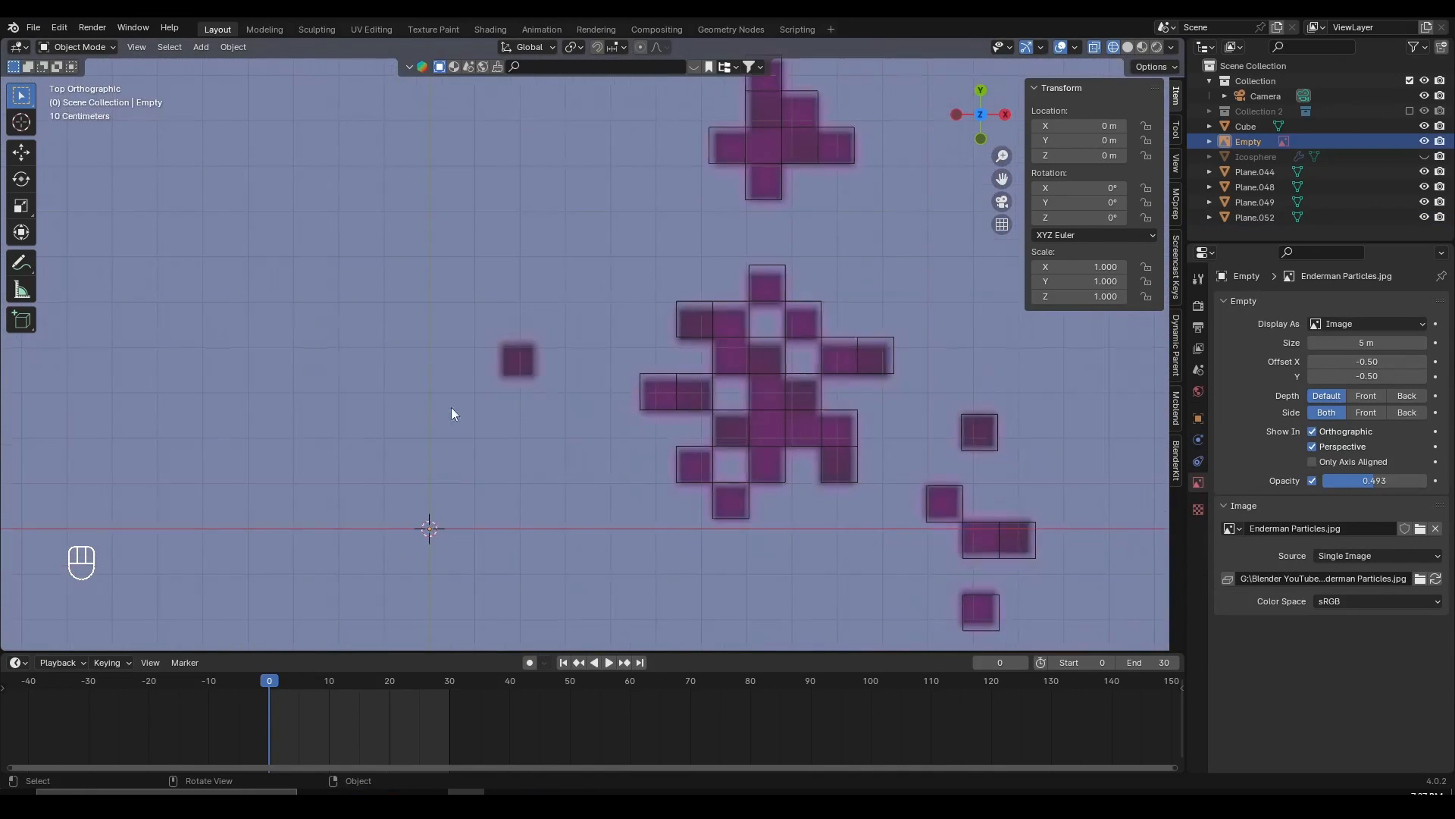
middle_click_drag(452, 407, 511, 327, "shift")
scroll(511, 327, "up", 3)
key("shift+a")
mouse_move(525, 419)
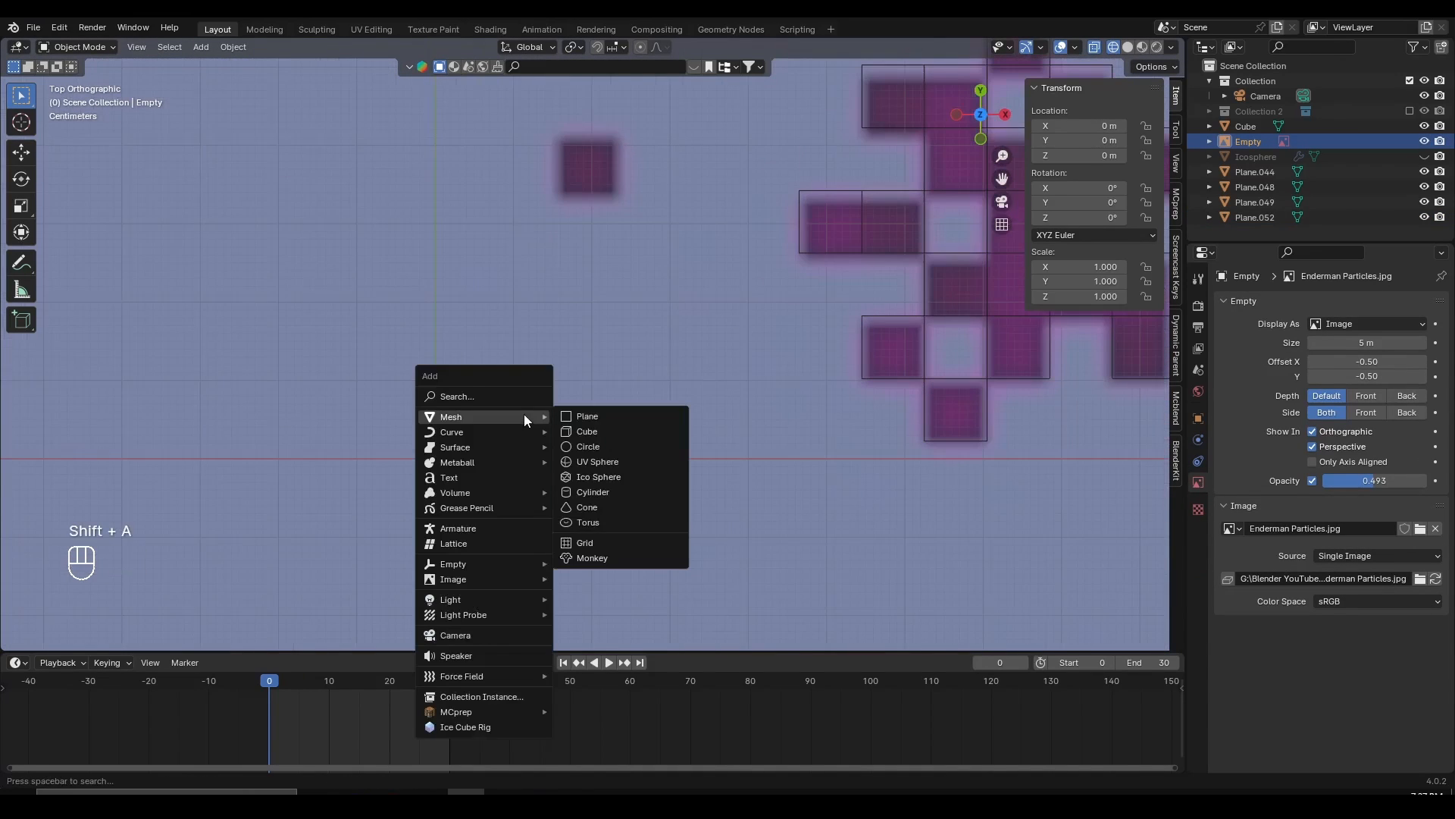
left_click(599, 416)
key("Tab")
key("s")
left_click(572, 389)
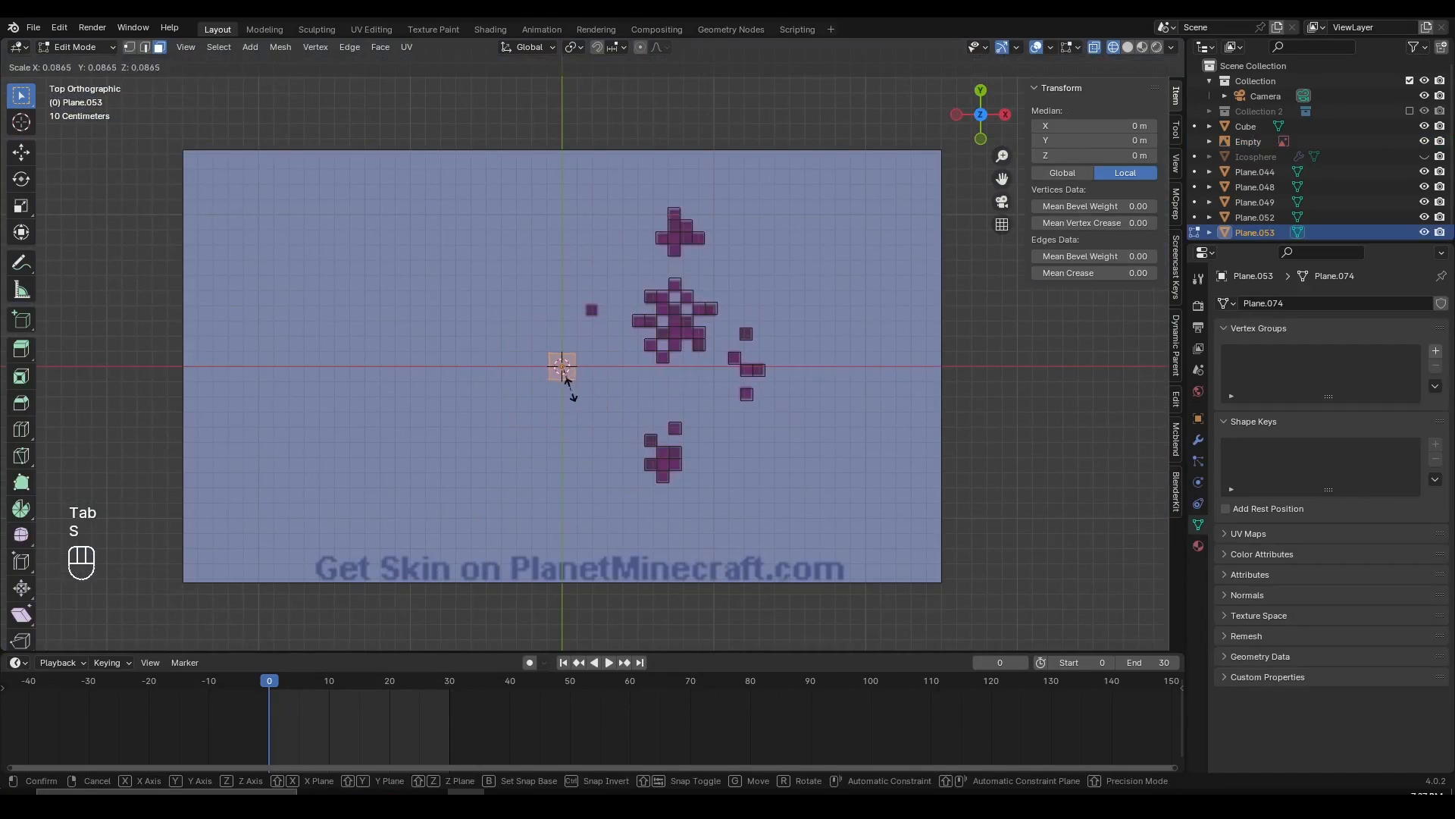
scroll(592, 406, "up", 3)
key("Tab")
- Try placing the small plane over the lone reference pixel and scaling it to match the pixel
scroll(575, 452, "up", 2)
key("g")
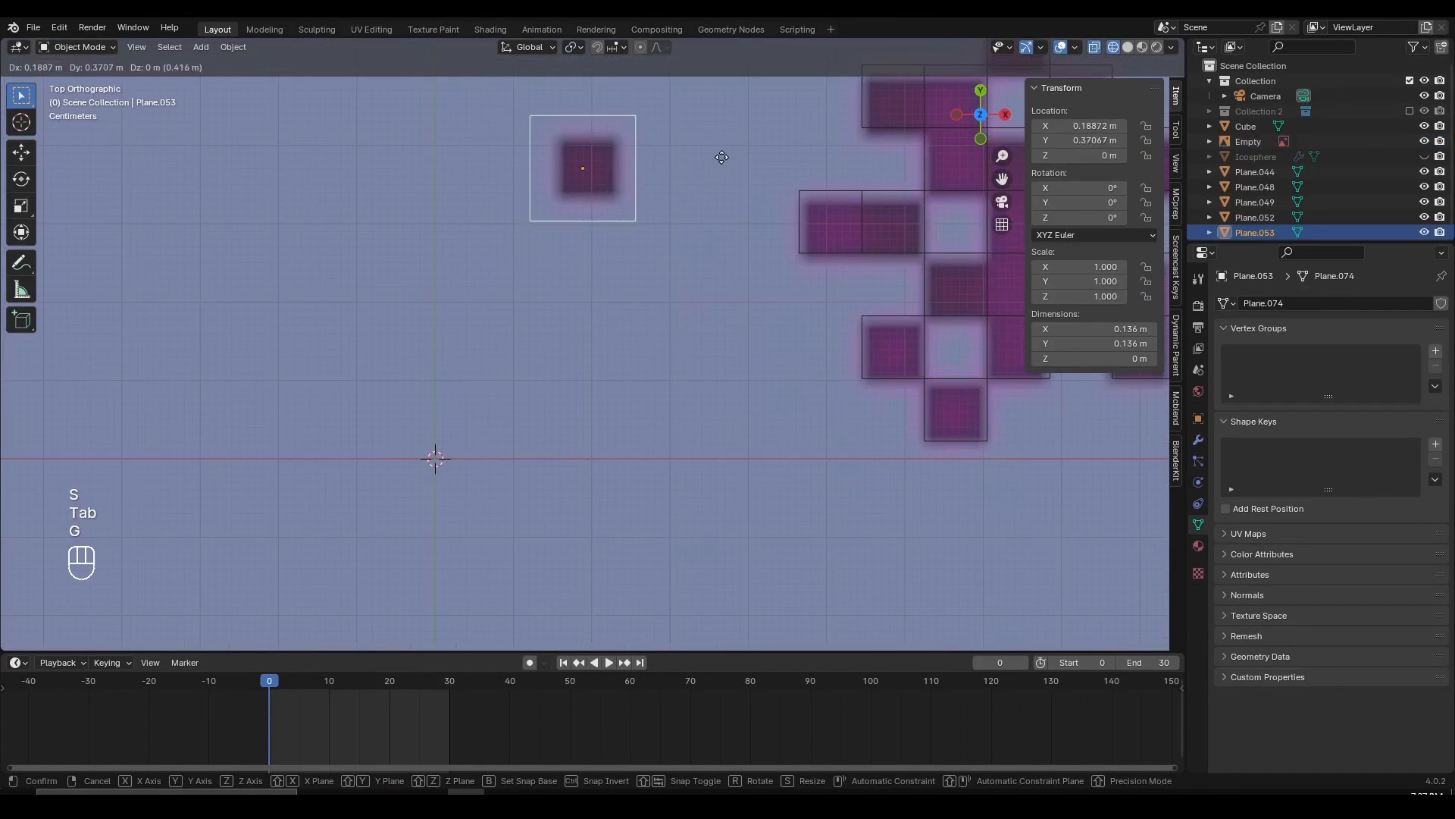
left_click(727, 149)
middle_click_drag(712, 246, 593, 428, "shift")
scroll(682, 429, "up", 1)
key("s")
left_click(640, 380)
- Undo the plane's last scaling and delete the plane
scroll(640, 380, "down", 4)
scroll(578, 423, "up", 1)
key("ctrl+z")
key("x")
left_click(554, 402)
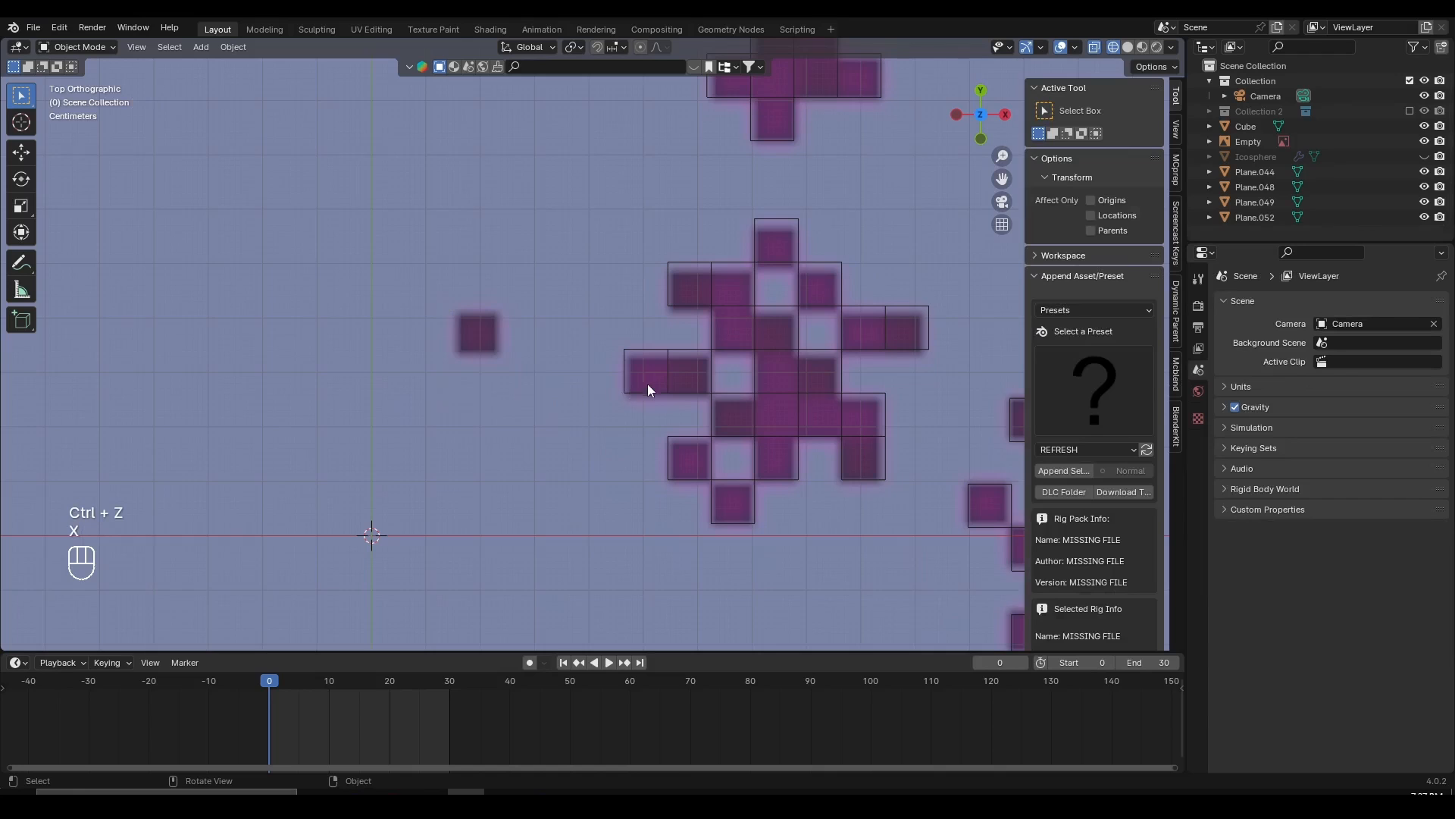
- Select the large central pixel mesh, switch the viewport to solid shading and enter Edit Mode
left_click(652, 379)
scroll(652, 379, "down", 4)
scroll(681, 326, "up", 4)
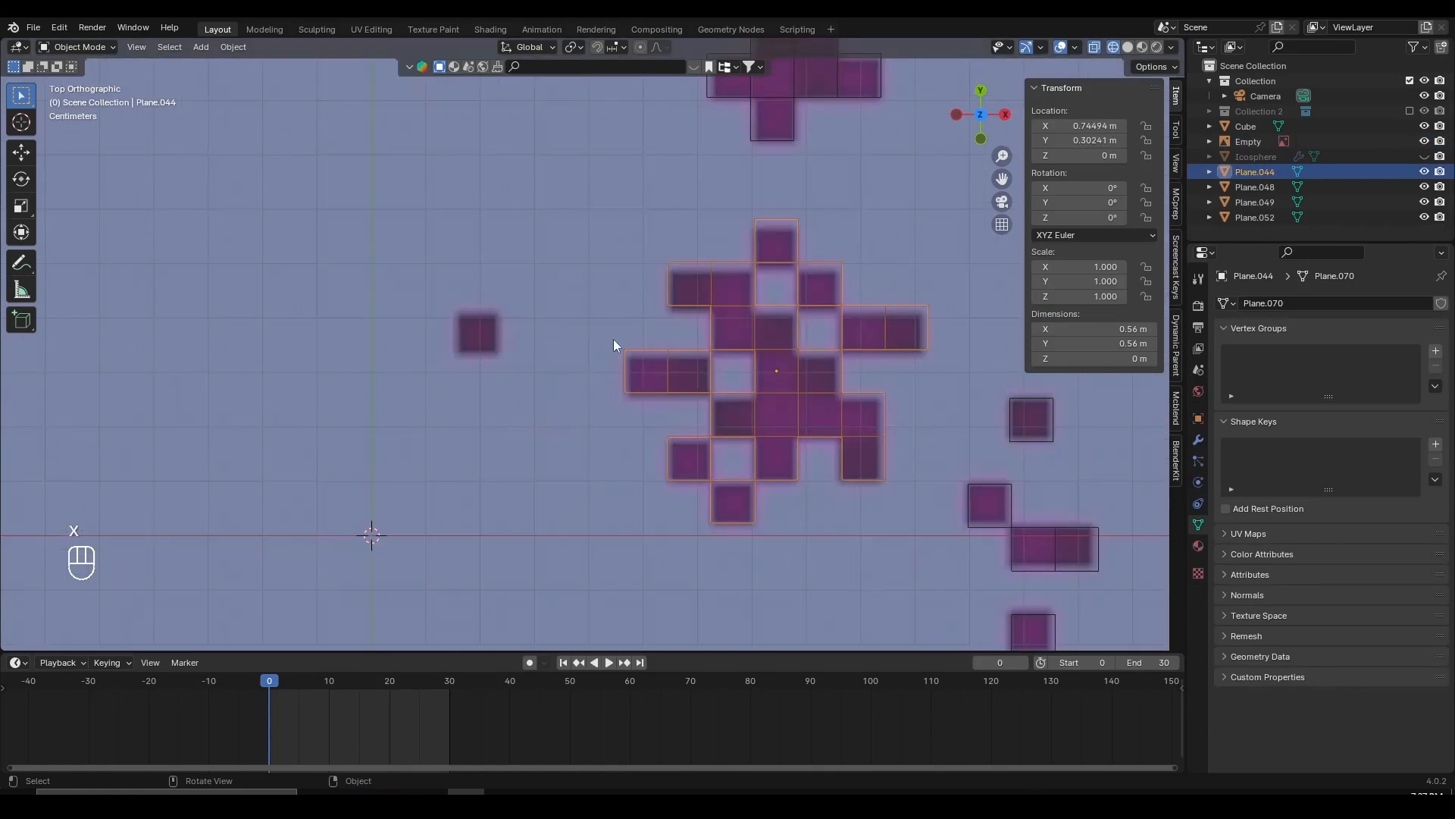
key("g")
right_click(617, 322)
left_click(1127, 47)
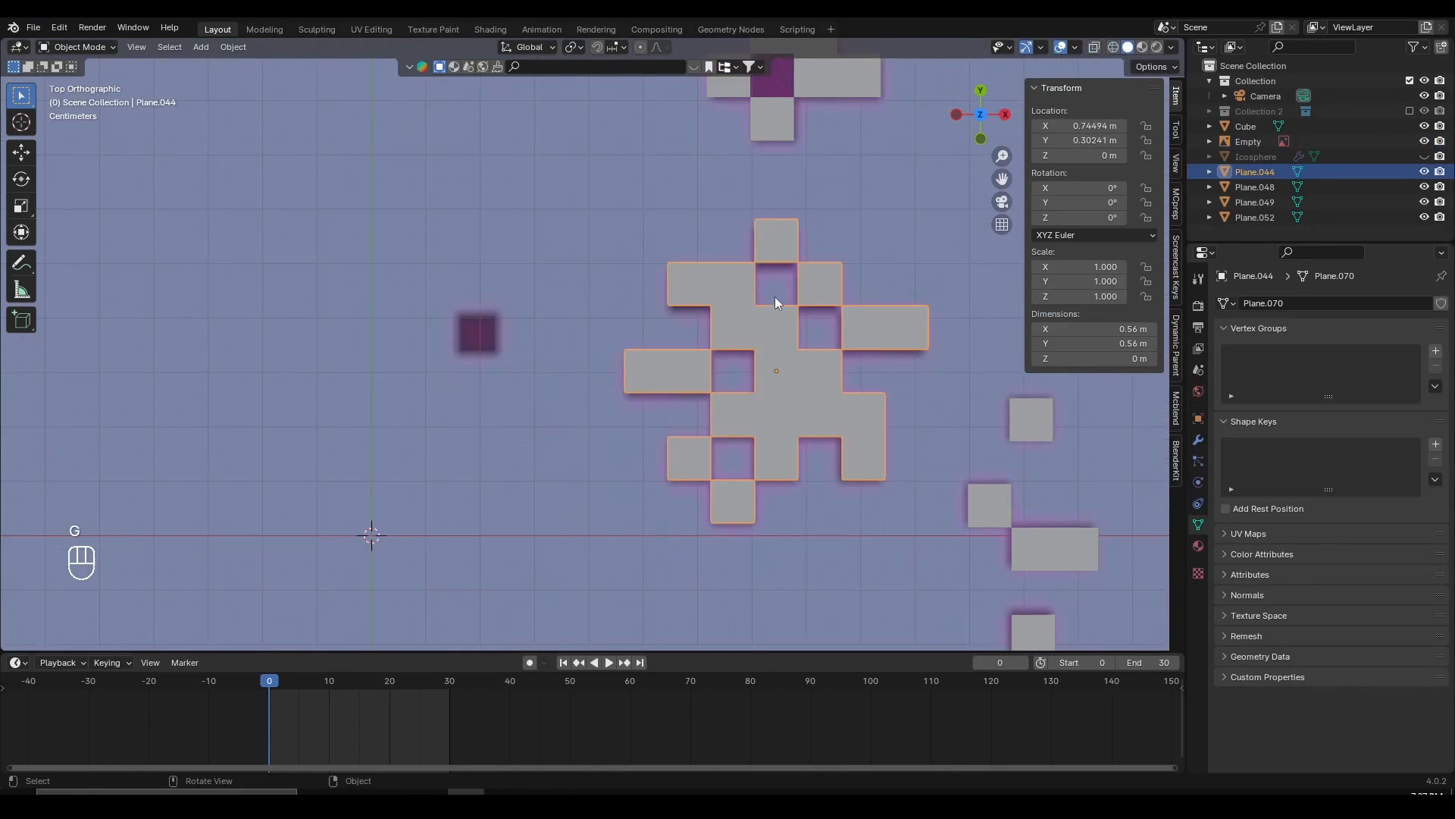
middle_click_drag(647, 364, 637, 381, "shift")
scroll(636, 386, "up", 2)
key("Tab")
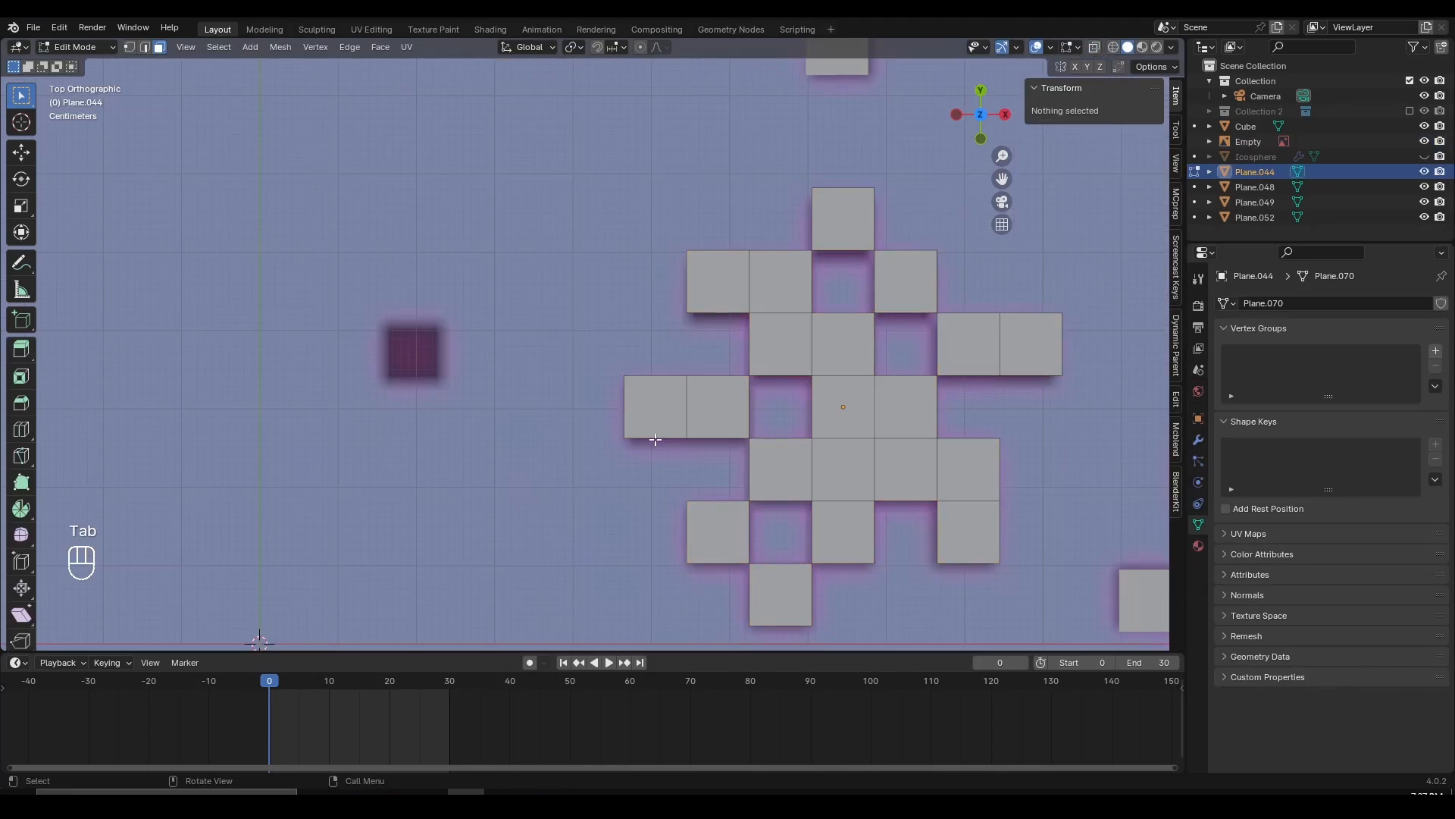
- Duplicate the mesh's leftmost face and place the copy over the lone reference pixel, offset about -0.308 m in X and 0.074 m in Y
left_click(650, 400)
key("g")
right_click(705, 424)
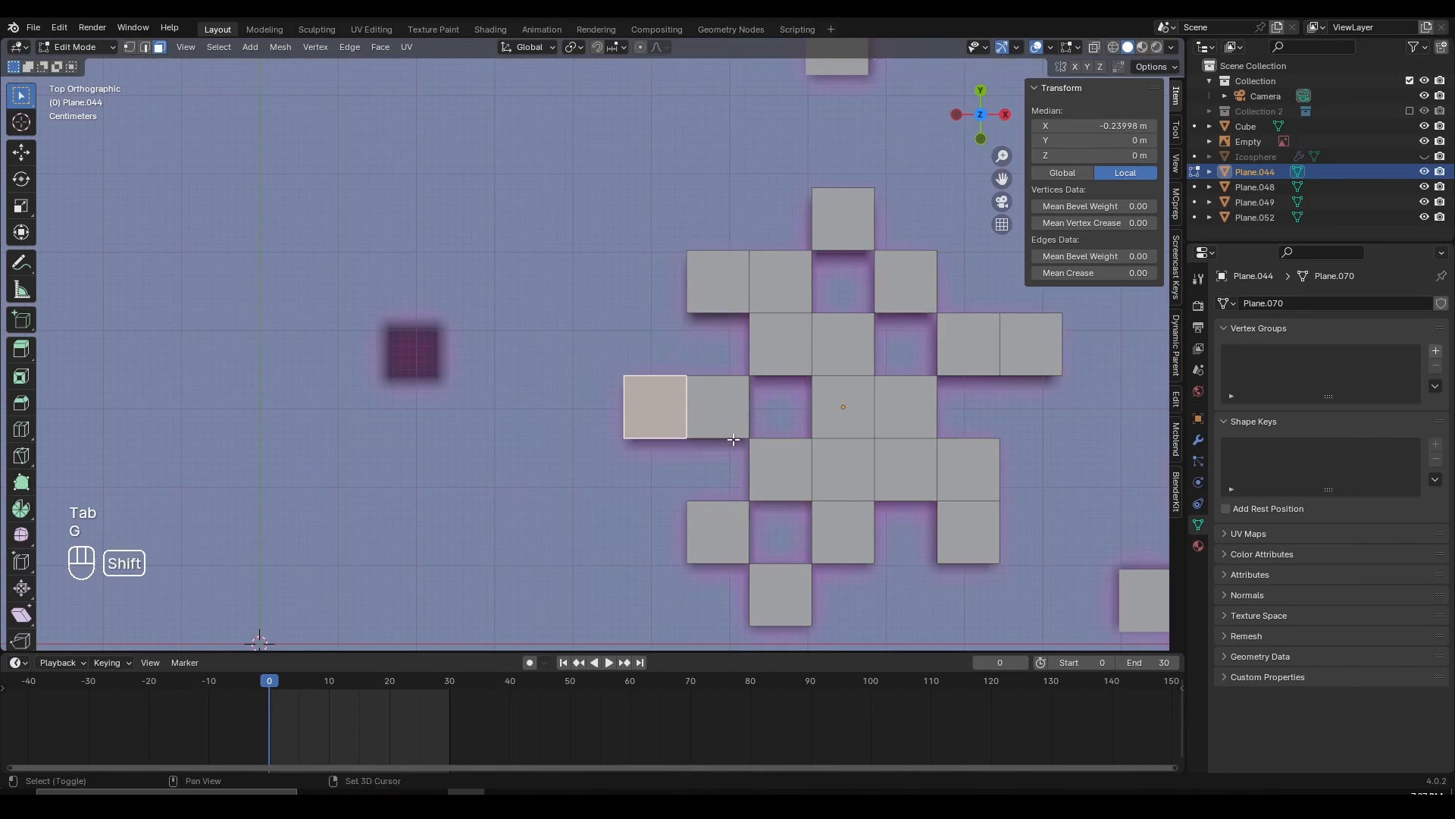
middle_click_drag(737, 441, 838, 416, "shift")
scroll(832, 433, "up", 2)
key("shift+d")
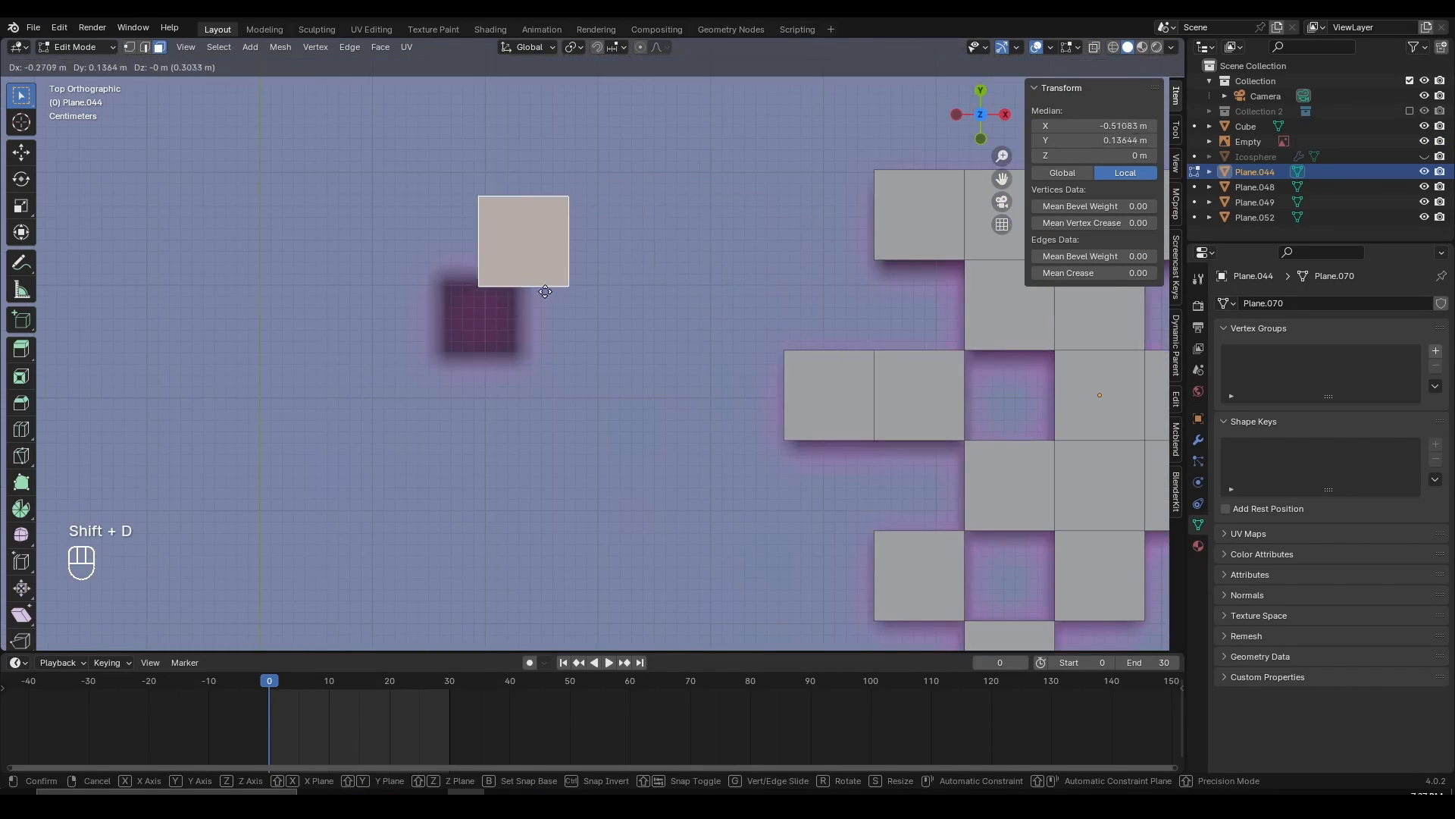
left_click(508, 362)
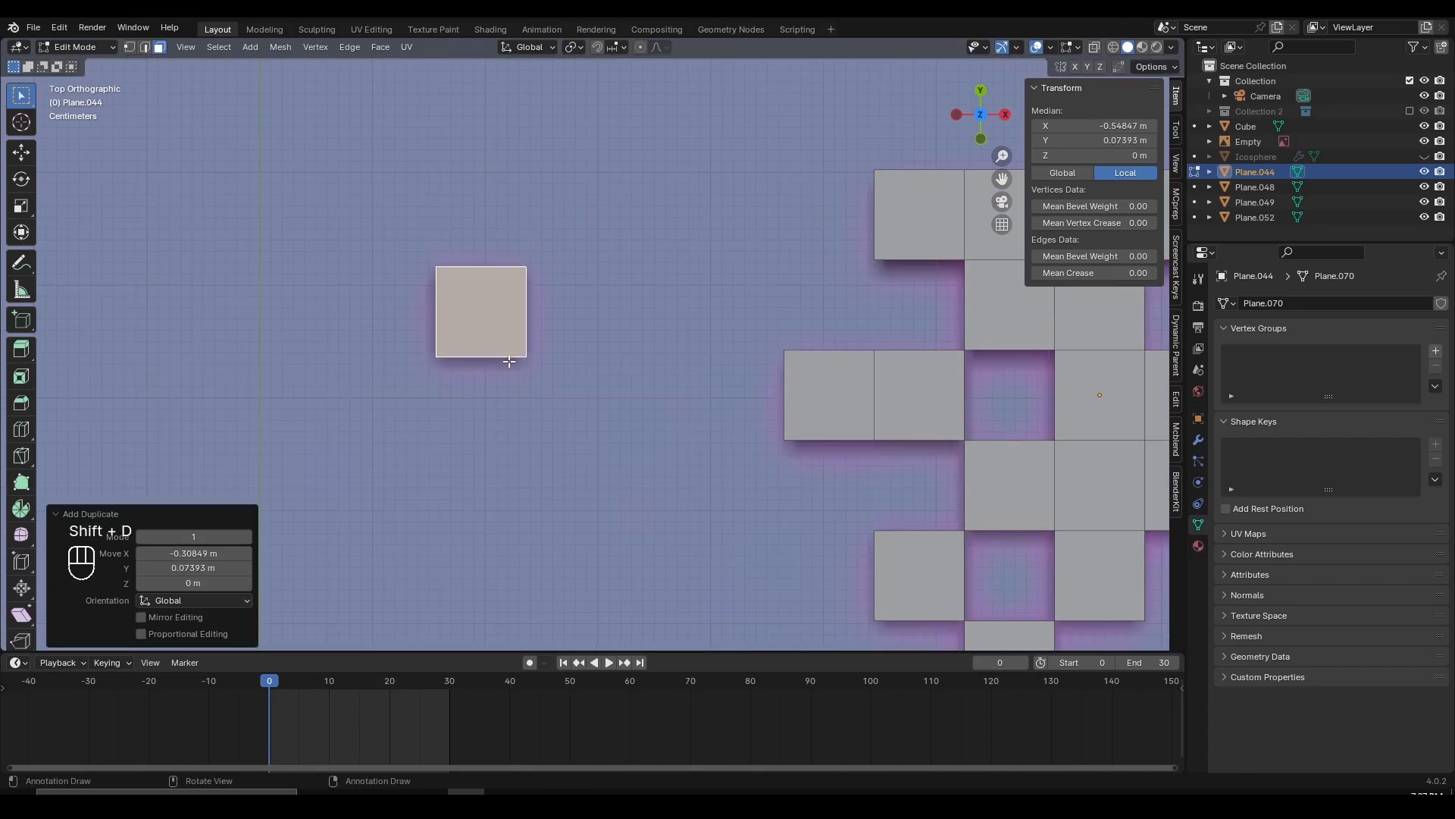
- Try rotating the central mesh together with its duplicated face in Object Mode
scroll(570, 405, "down", 4)
key("Tab")
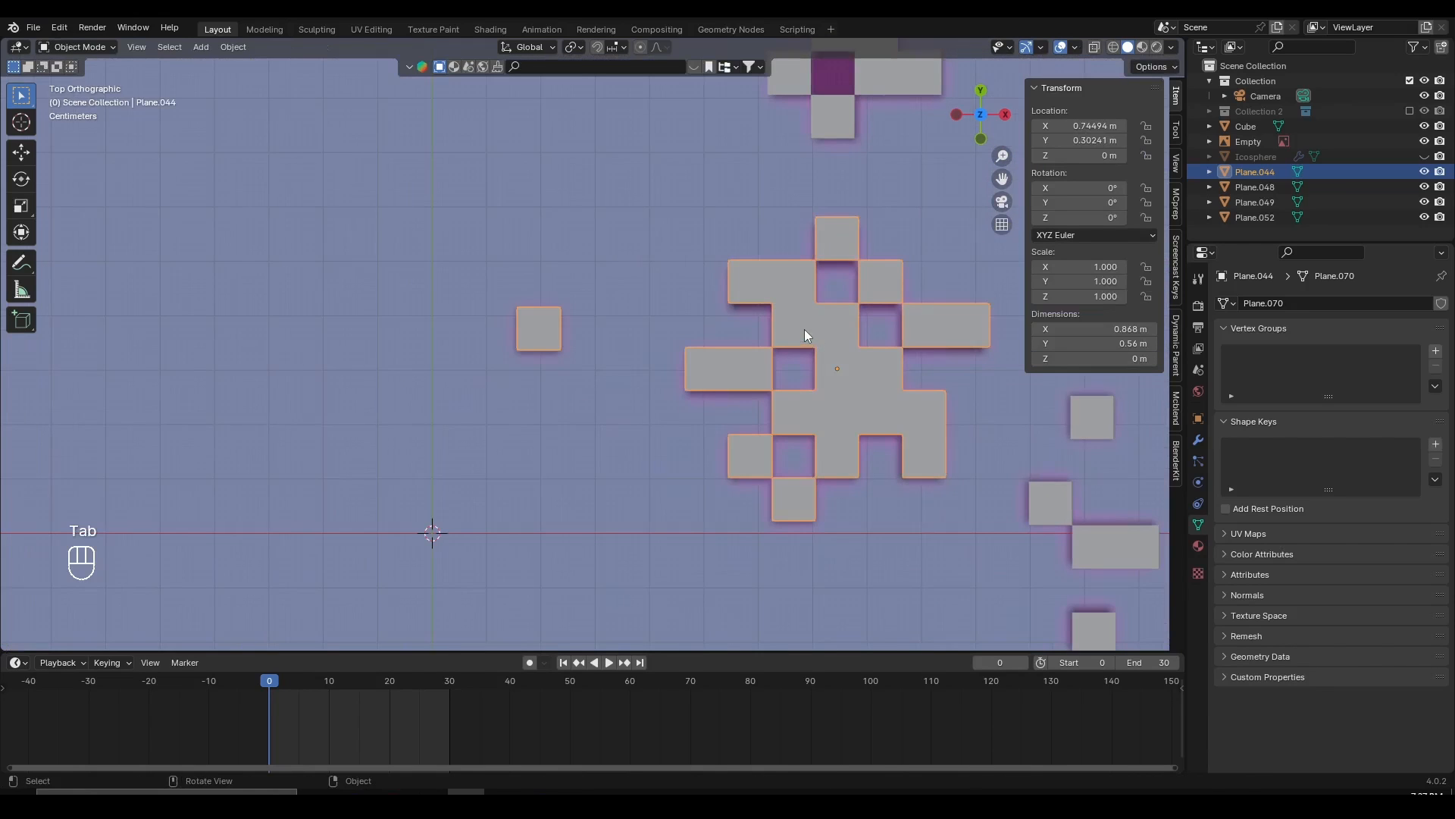
scroll(803, 329, "down", 5)
key("r")
key("r")
right_click(807, 295)
scroll(806, 295, "up", 5)
scroll(531, 338, "up", 2)
middle_click_drag(934, 330, 722, 326, "shift")
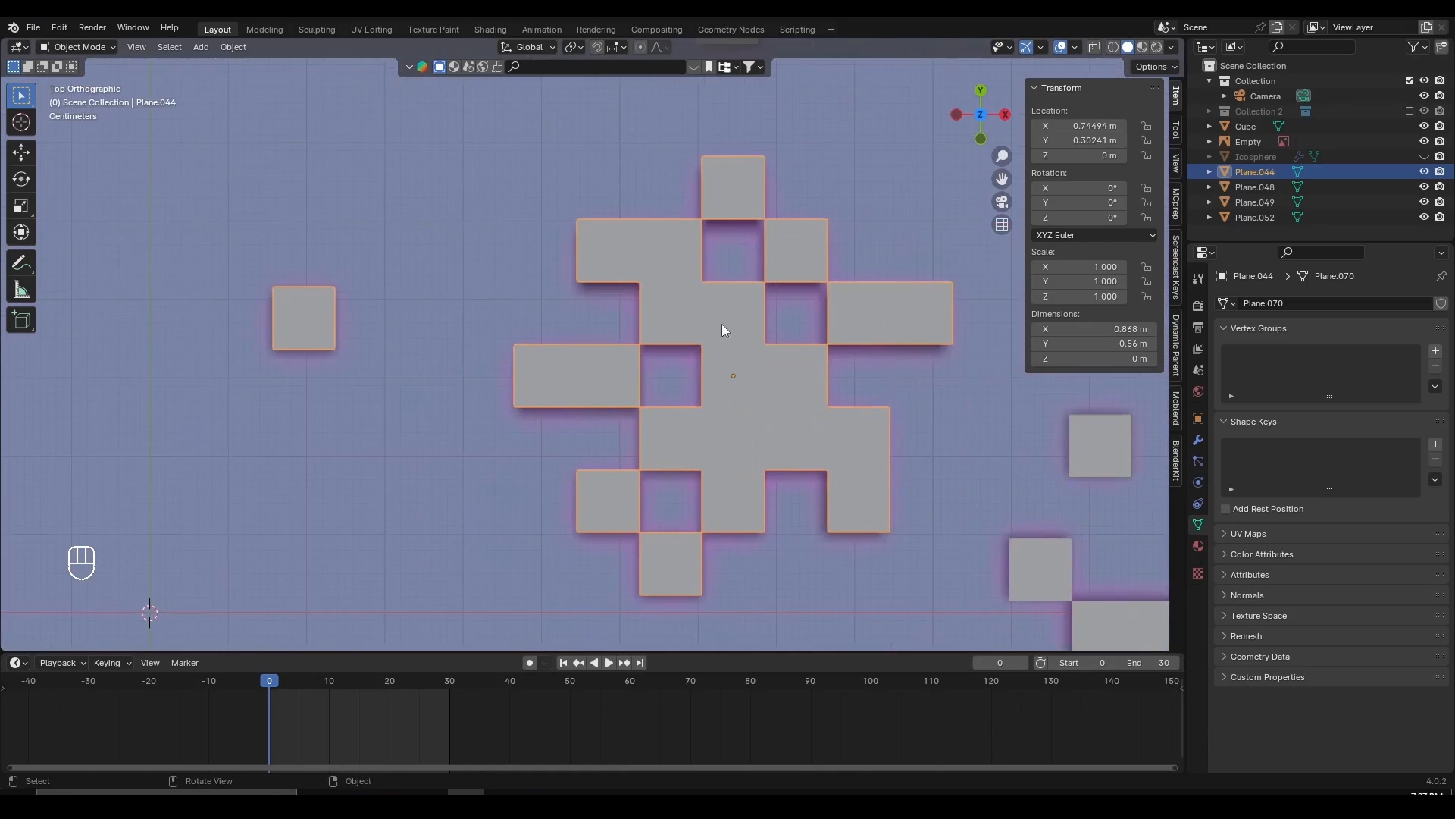
key("r")
right_click(780, 368)
- Separate the selected duplicate face from the central mesh into its own object and return to Object Mode
middle_click_drag(364, 418, 490, 458, "shift")
scroll(503, 435, "up", 1)
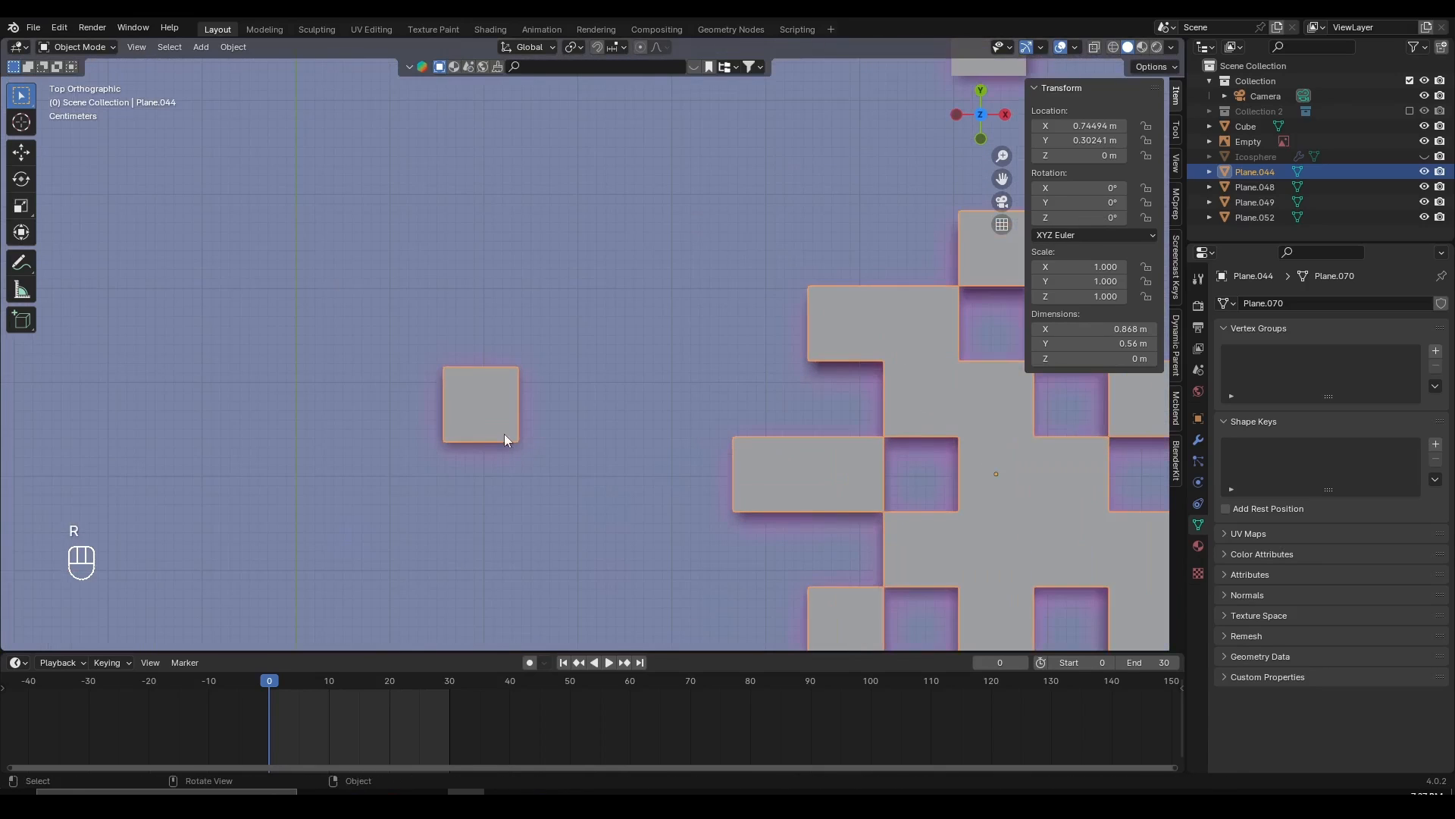
key("Tab")
key("g")
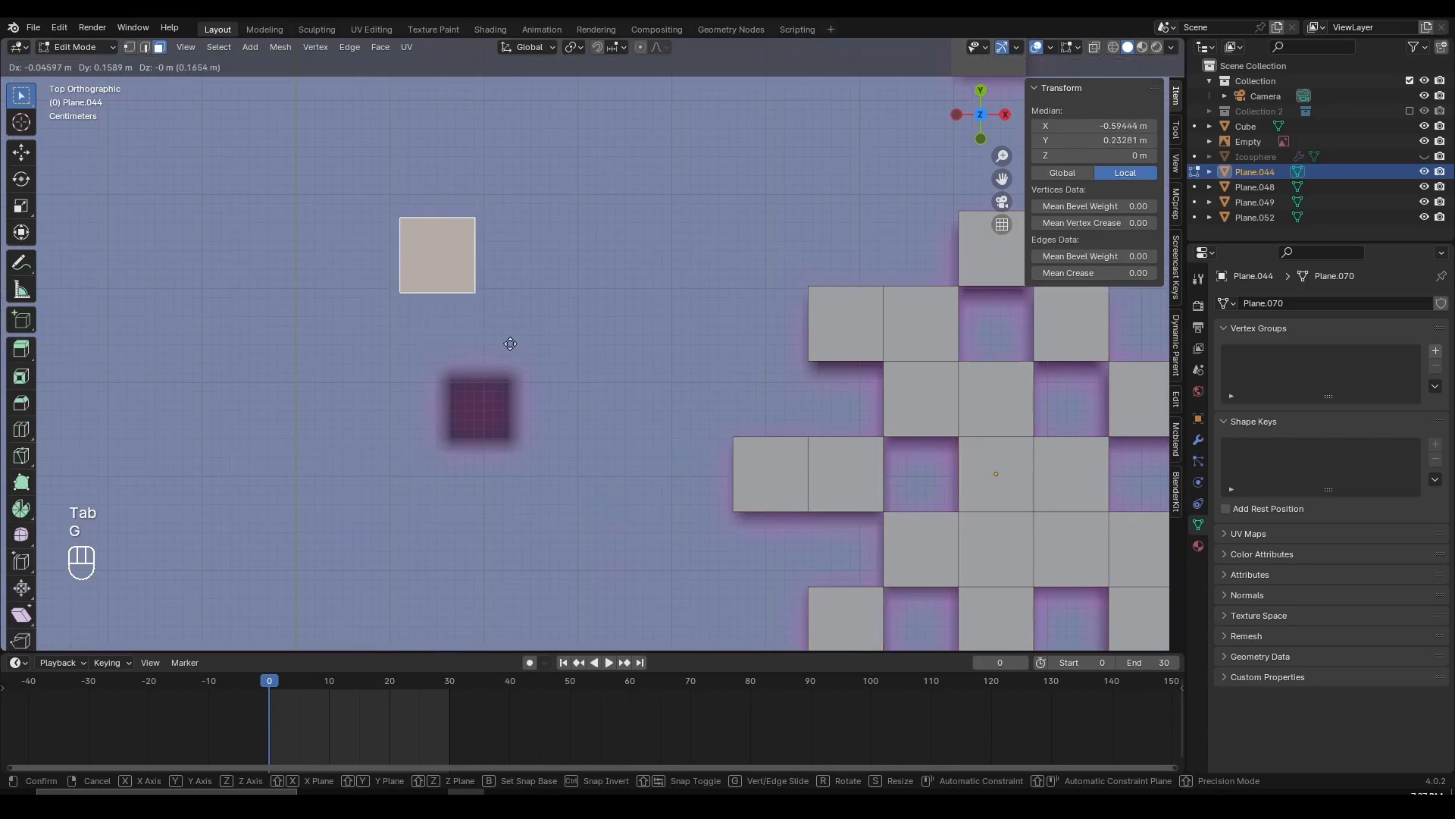
right_click(530, 430)
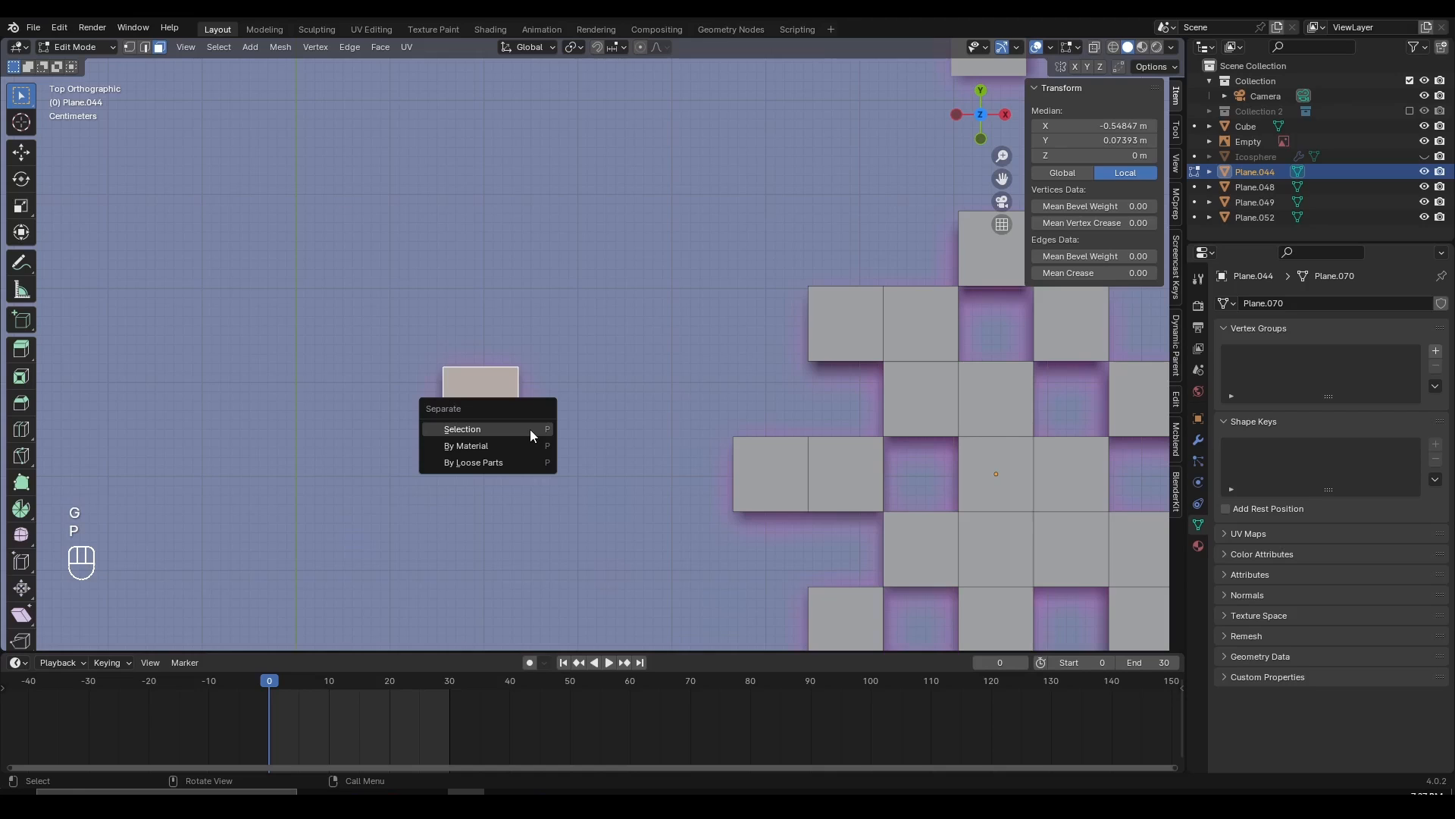
left_click(529, 430)
scroll(530, 429, "down", 3)
scroll(530, 431, "up", 3)
key("Tab")
- Select only the separated square pixel object
key("g")
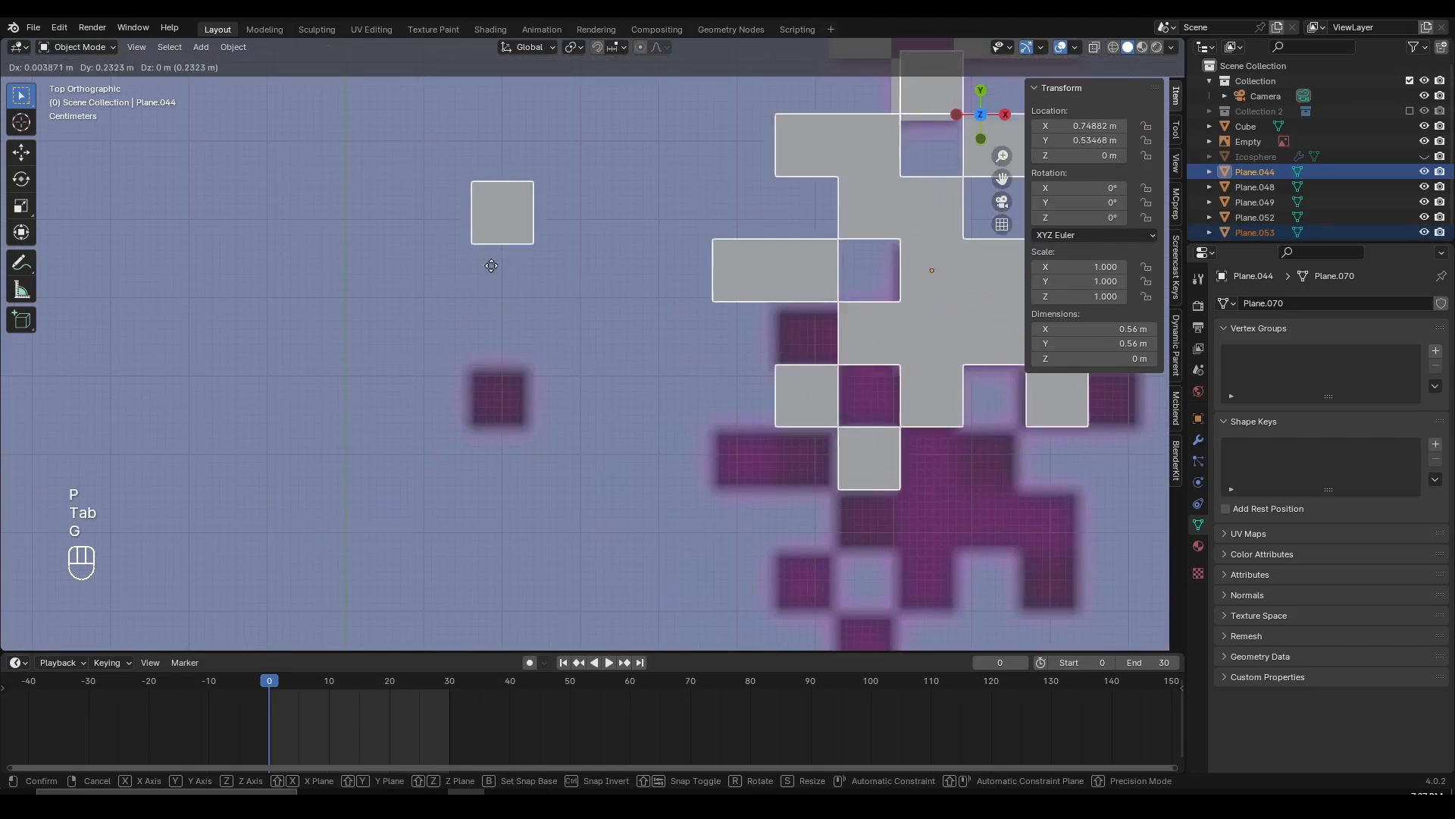
right_click(527, 378)
left_click(526, 385)
key("g")
right_click(523, 379)
- Try moving, rotating and scaling the separated square around its off-centre origin
scroll(594, 463, "down", 3)
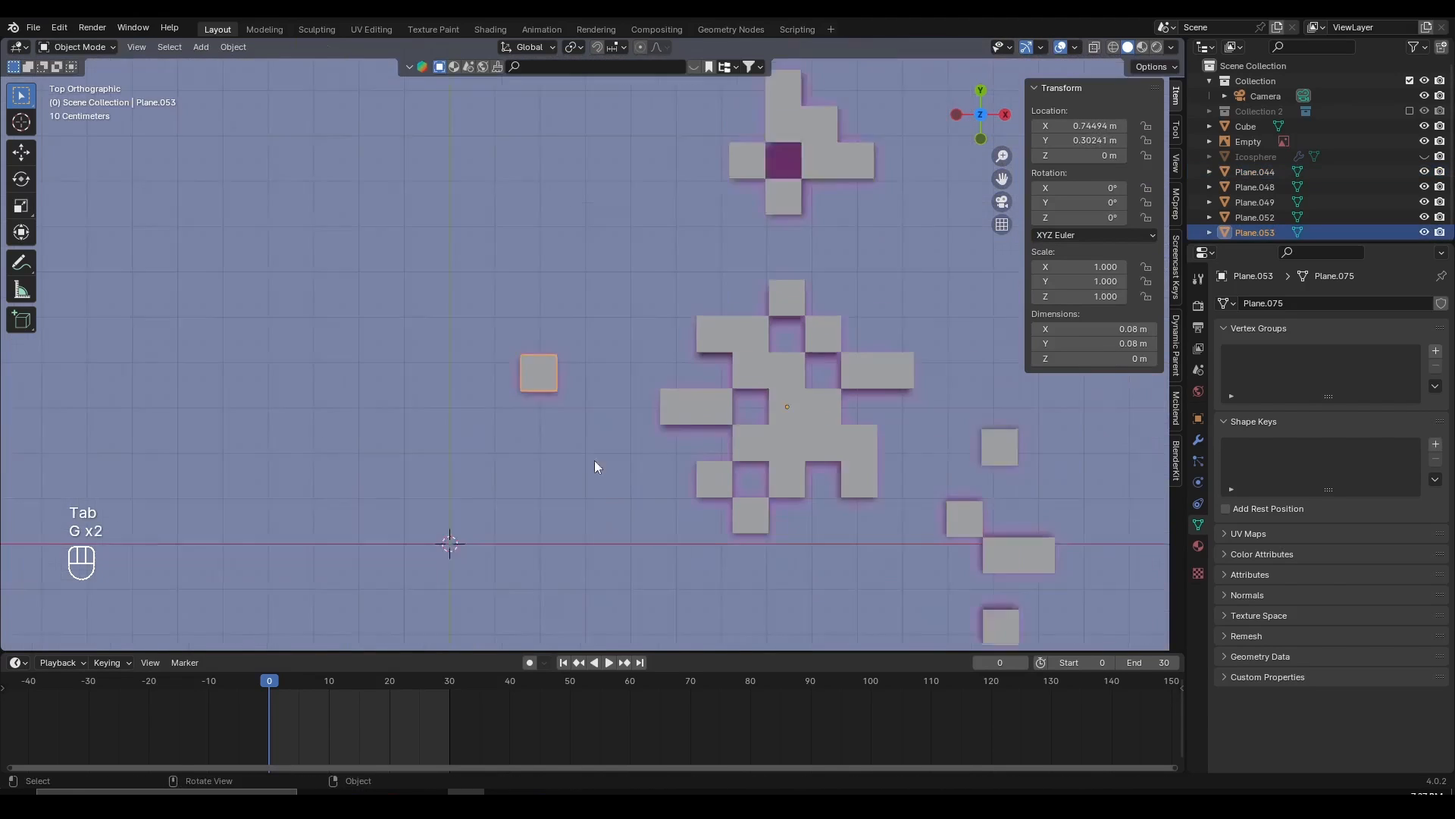
scroll(595, 466, "down", 1)
key("g")
key("r")
right_click(807, 345)
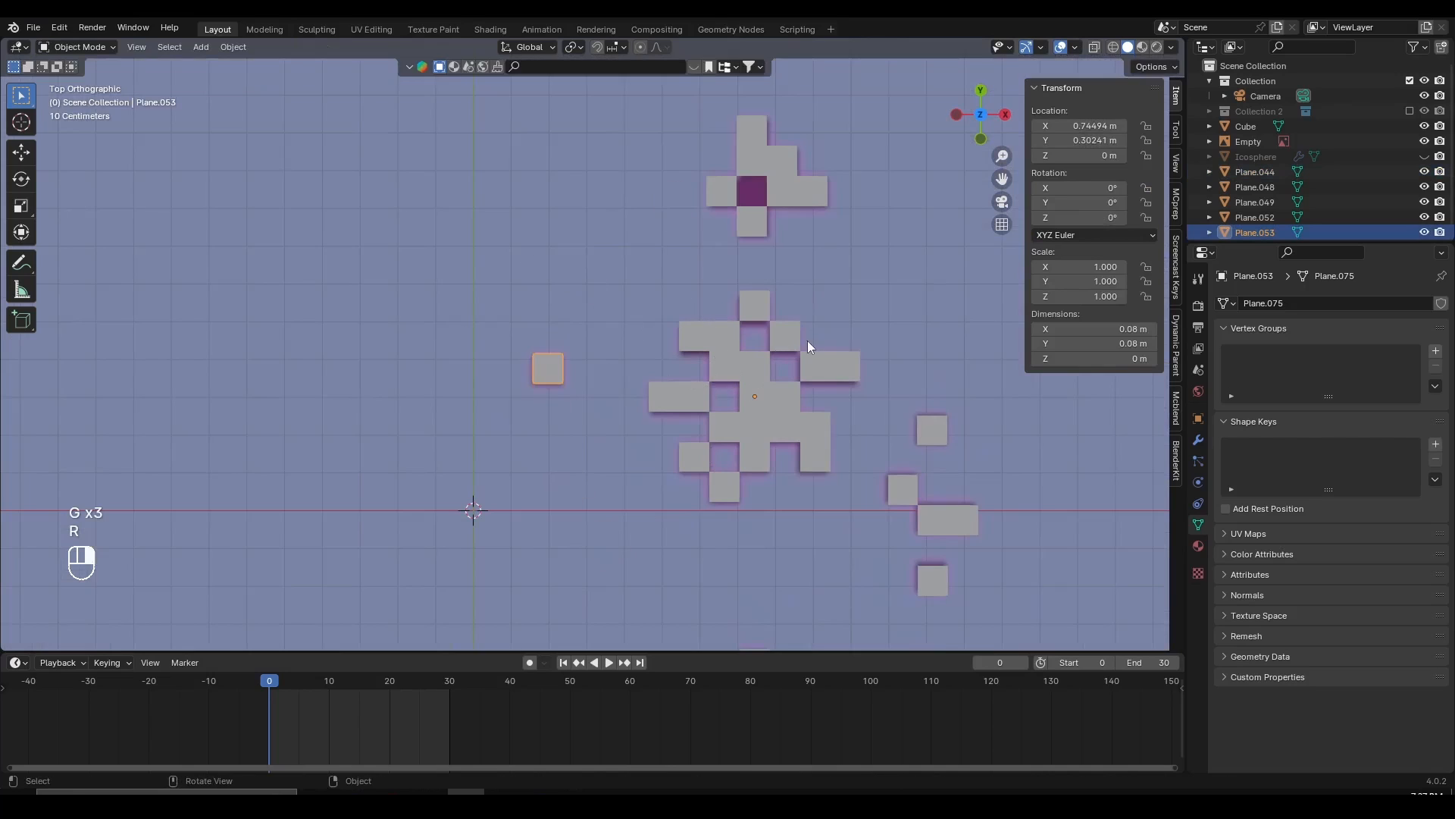
key("s")
right_click(849, 417)
scroll(747, 454, "up", 3)
middle_click_drag(756, 401, 484, 262, "shift")
scroll(565, 286, "up", 3)
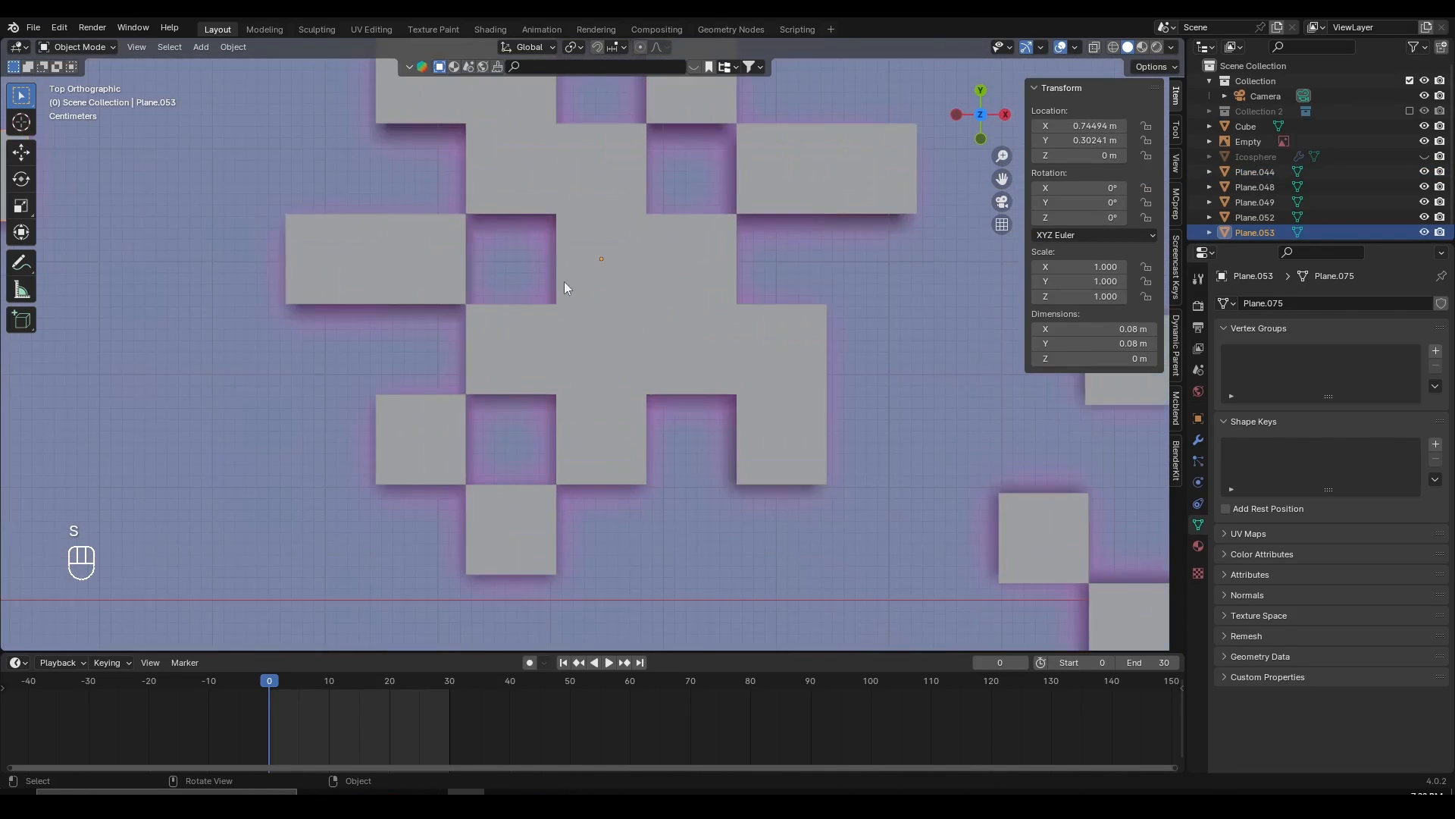
middle_click_drag(230, 204, 689, 393, "shift")
scroll(534, 366, "down", 2)
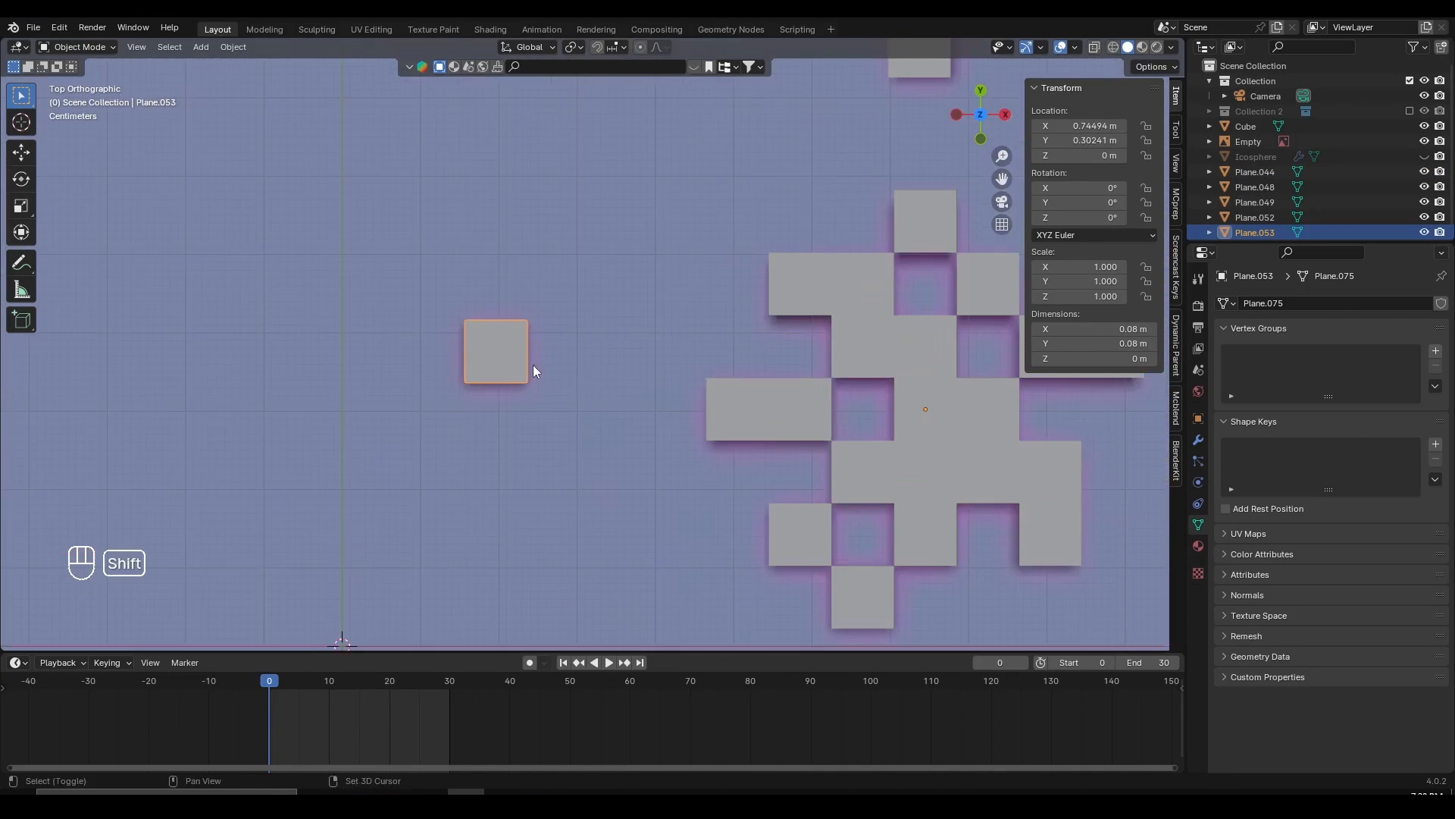
- Set the separated square's origin to its geometry
right_click(553, 349)
mouse_move(541, 414)
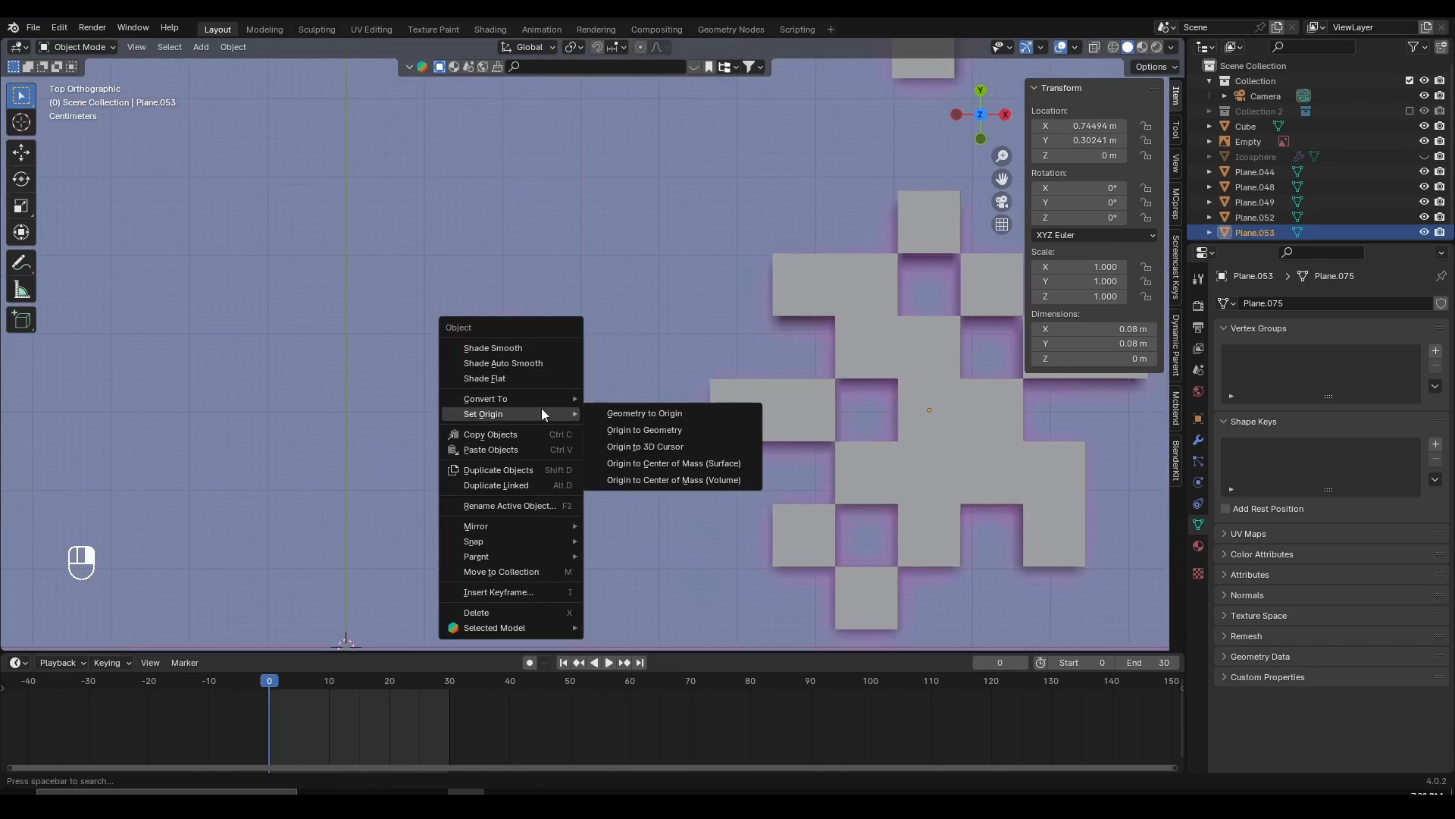
left_click(650, 430)
scroll(576, 402, "up", 6)
middle_click_drag(504, 337, 705, 246, "shift")
scroll(542, 218, "up", 2)
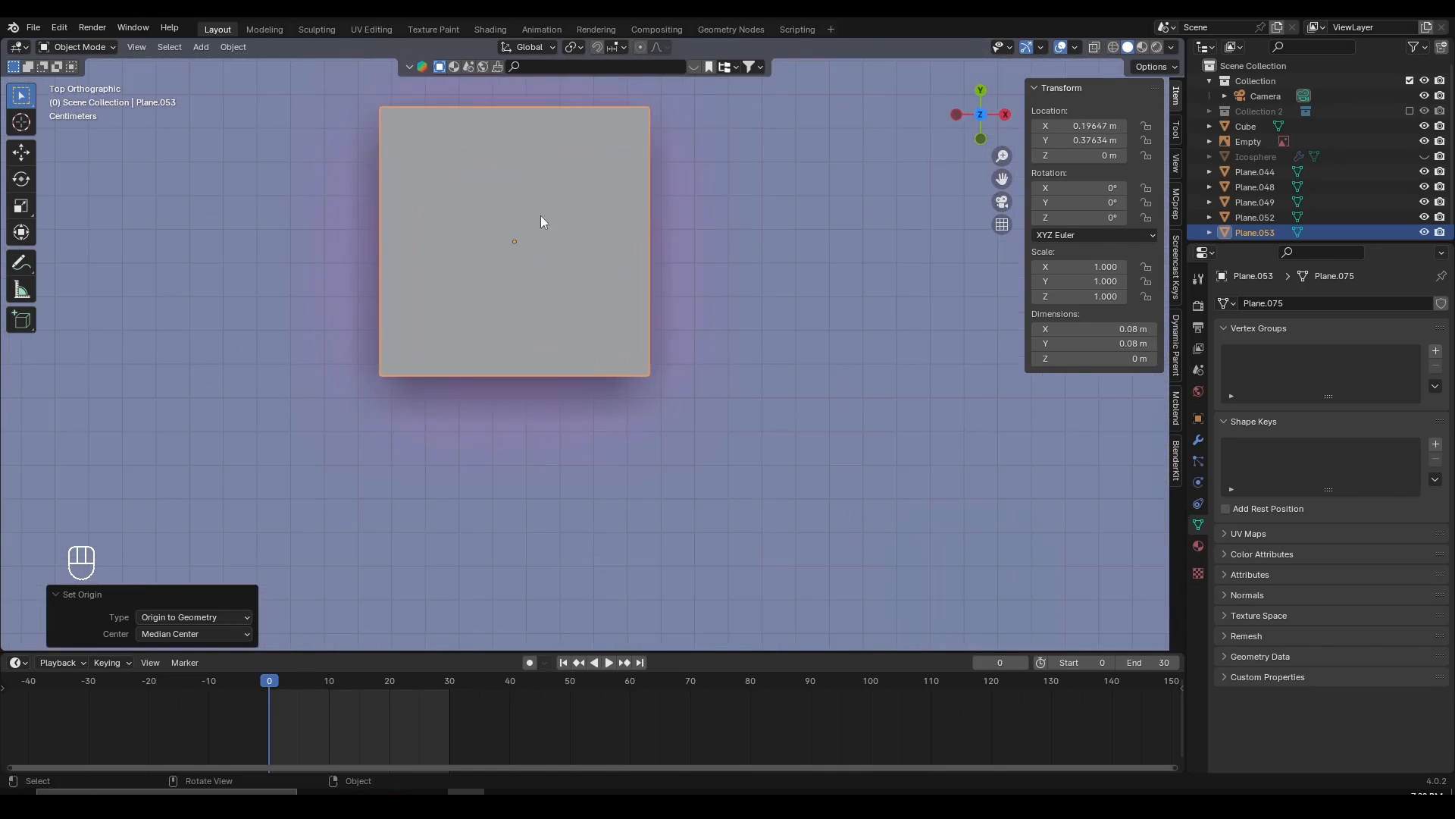
middle_click_drag(536, 266, 543, 356, "shift")
scroll(564, 322, "up", 1)
scroll(584, 344, "down", 5)
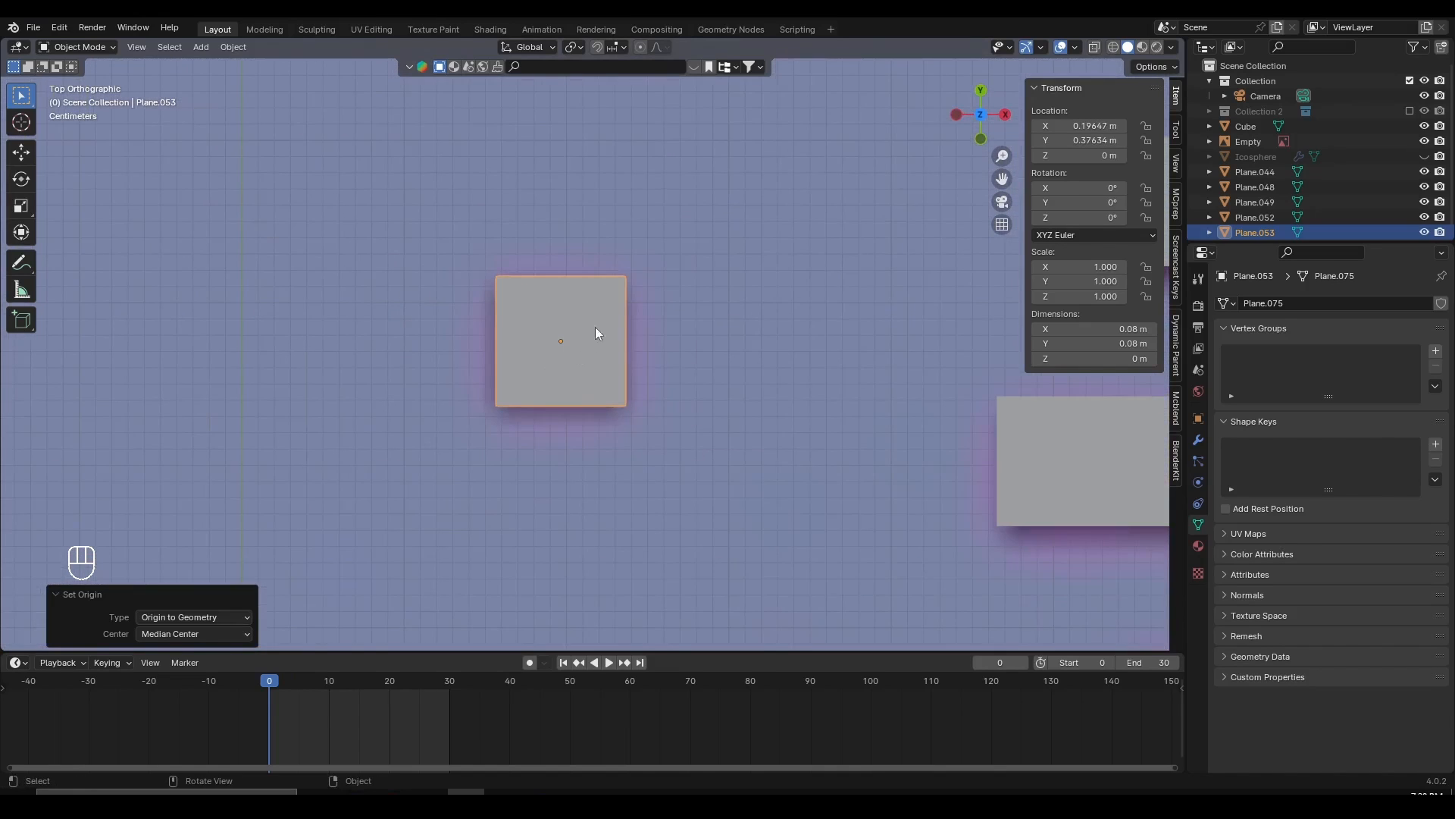
scroll(606, 337, "down", 3)
middle_click_drag(675, 348, 660, 393, "shift")
- Try rotating the square freely and scaling it around its centred origin
key("r")
key("r")
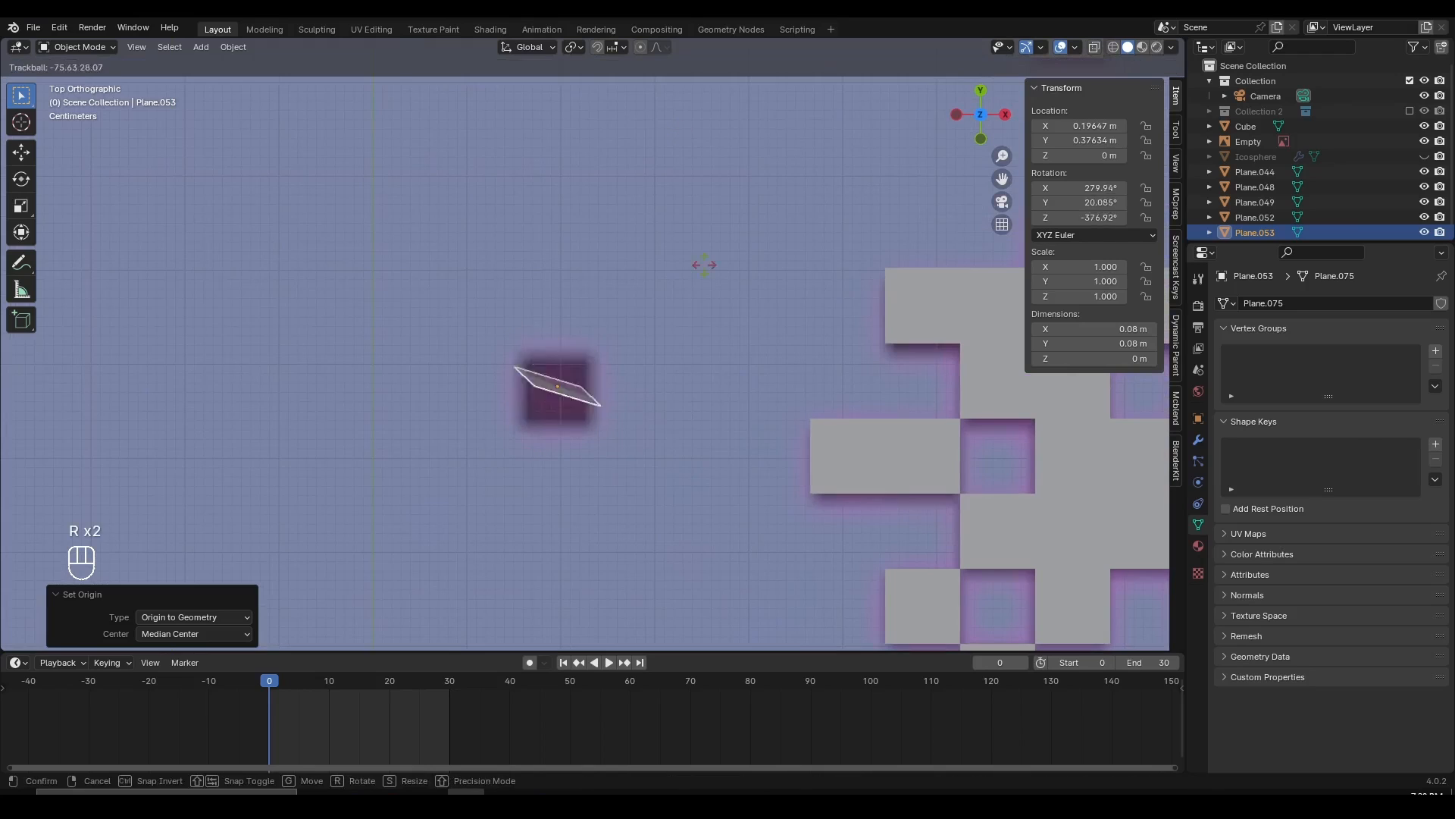
key("r")
key("r")
key("r")
right_click(597, 424)
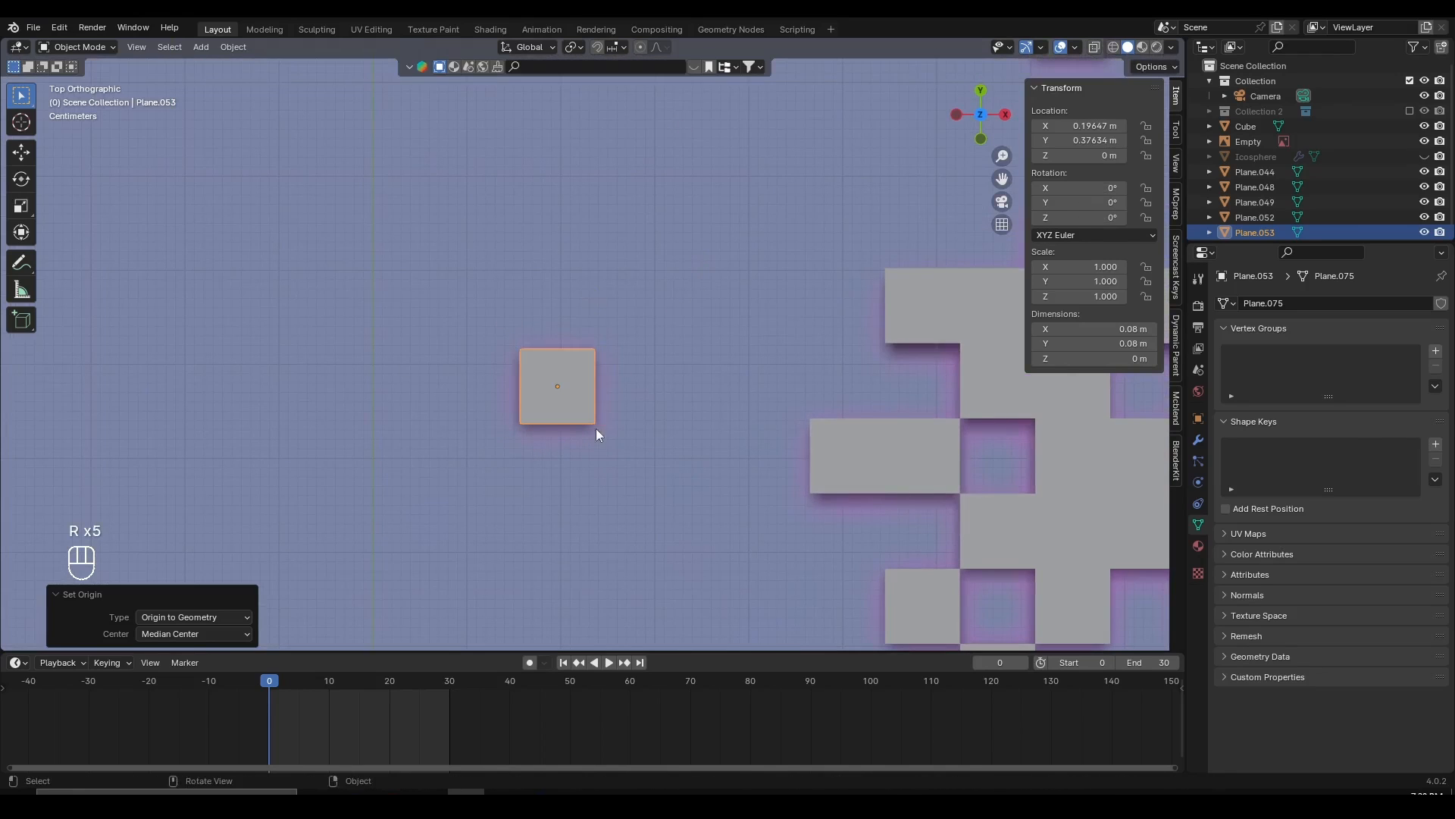
key("s")
right_click(683, 468)
- Try moving the upper pixel mesh away from its reference cluster
scroll(671, 459, "up", 4)
scroll(669, 453, "down", 6)
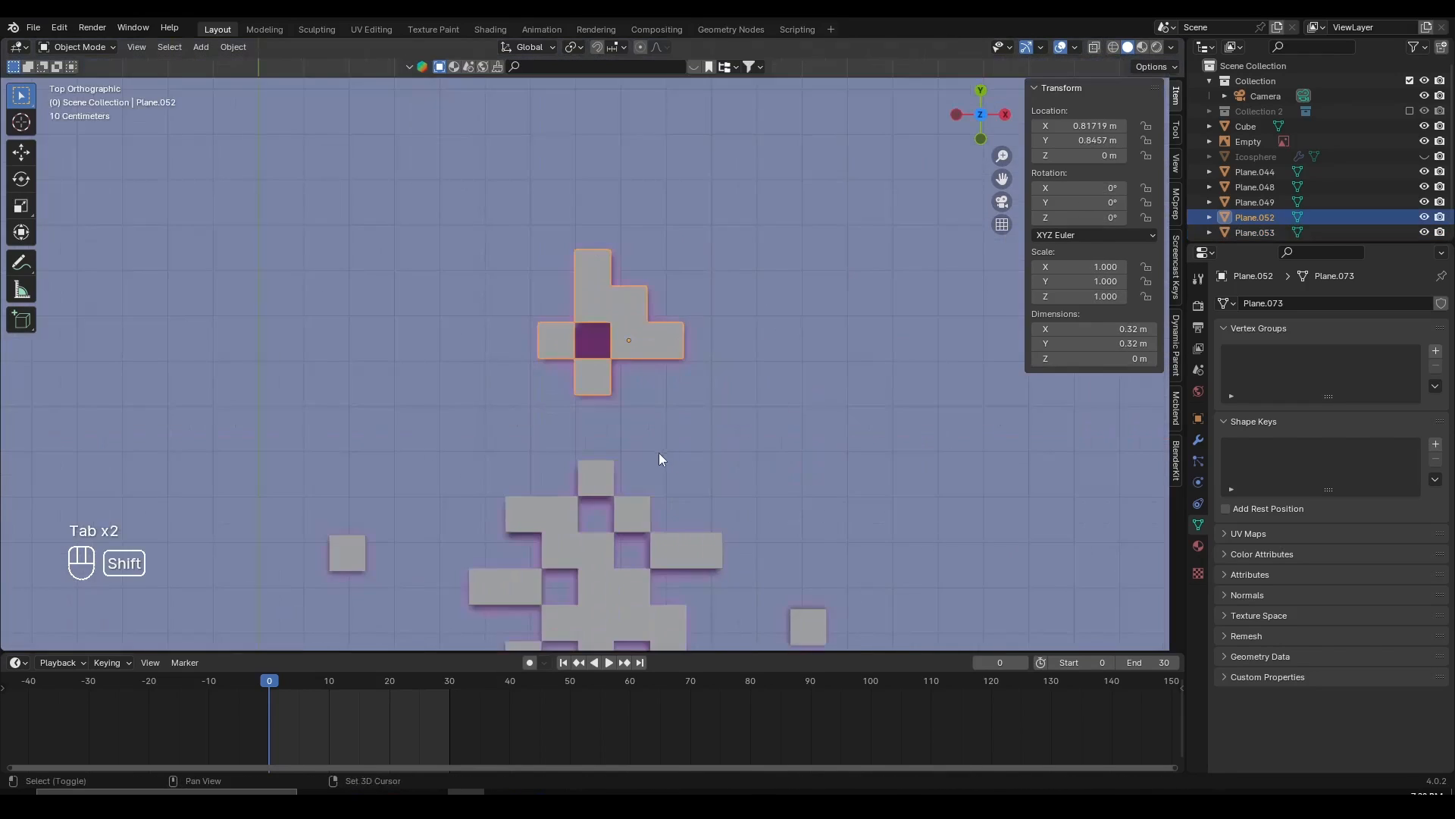
middle_click_drag(659, 454, 644, 419, "shift")
scroll(631, 258, "down", 3)
scroll(626, 386, "up", 4)
key("g")
key("g")
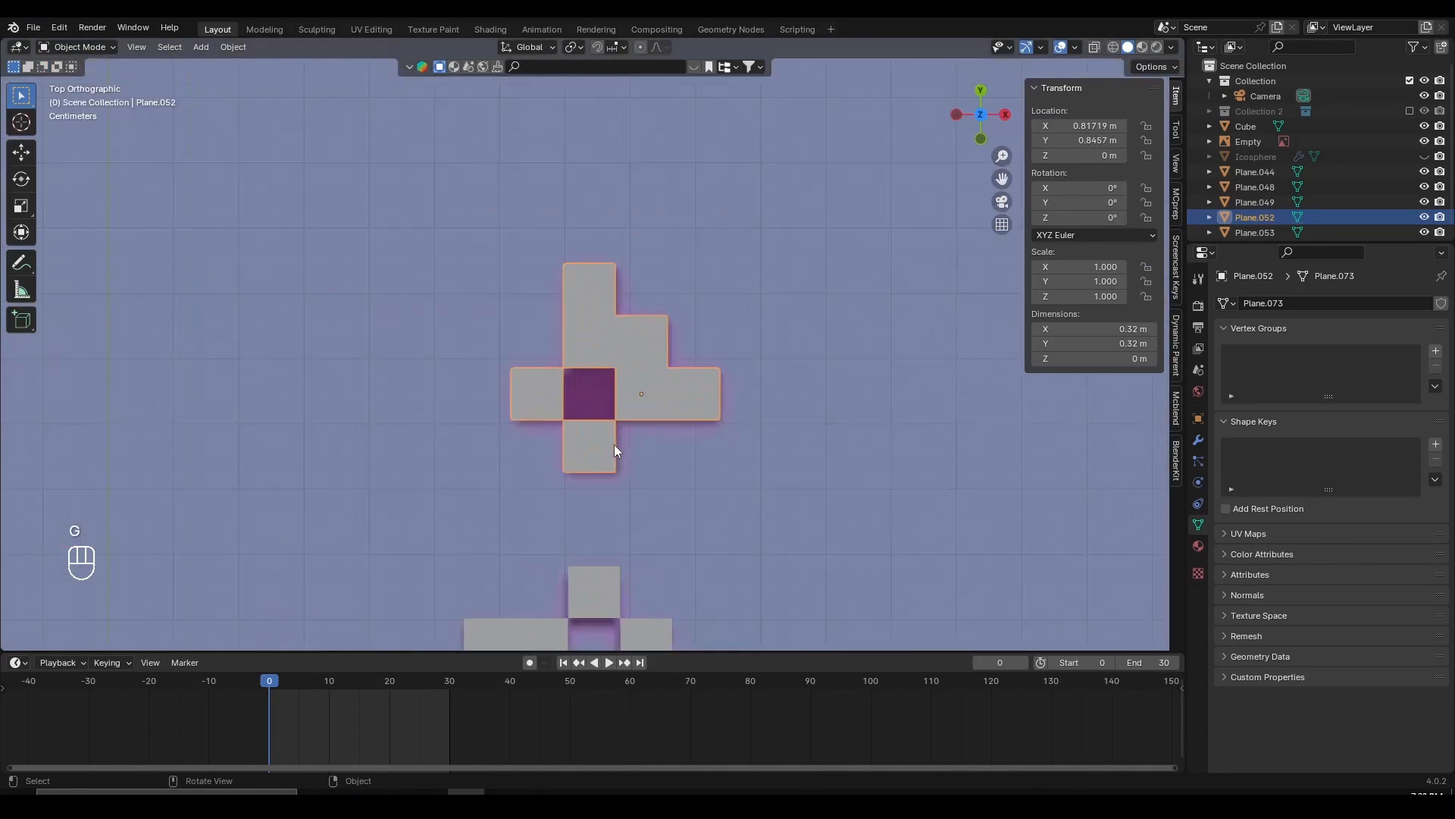
scroll(614, 444, "up", 5)
right_click(637, 398)
scroll(622, 397, "down", 7)
key("g")
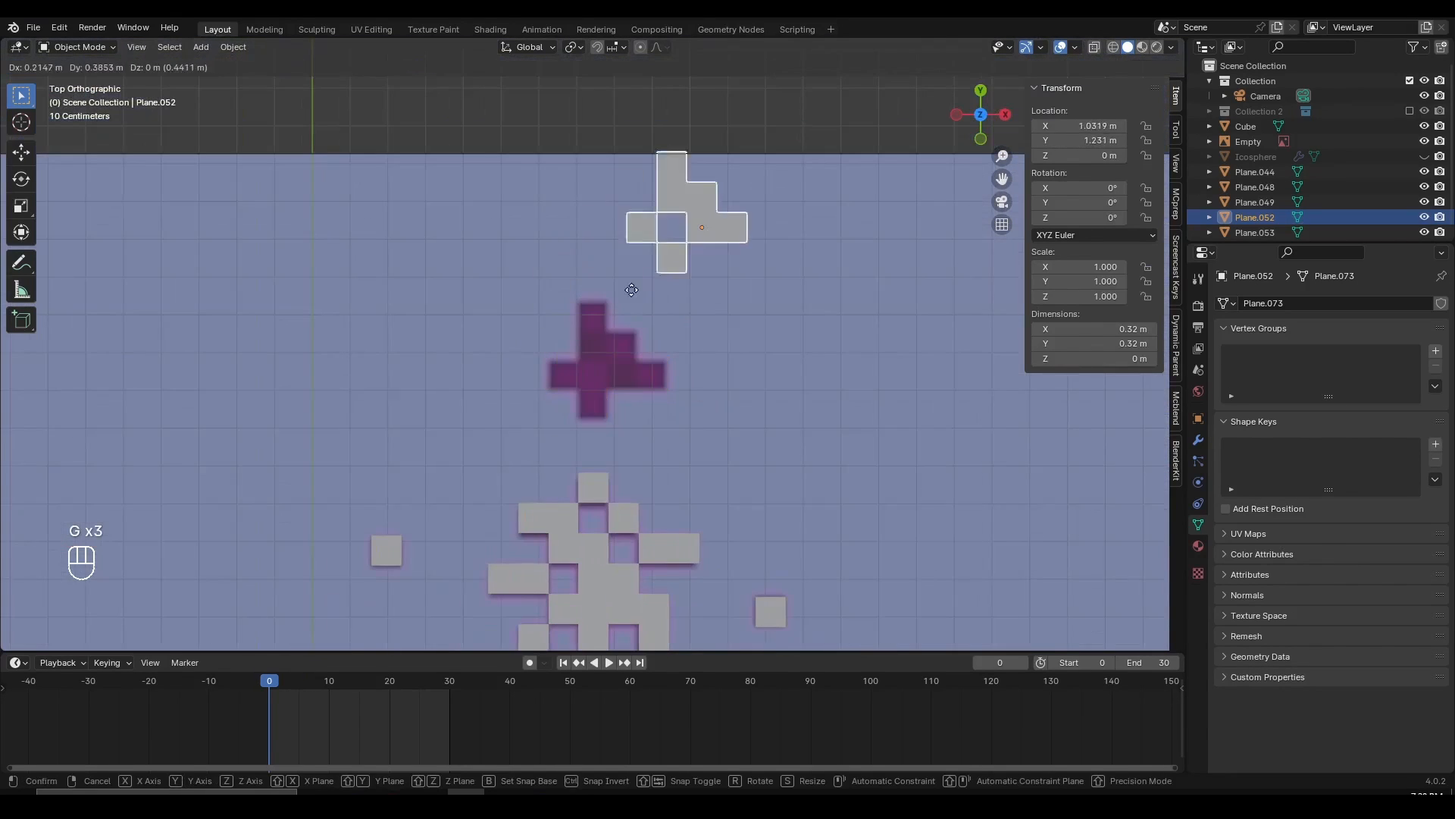
right_click(424, 288)
key("g")
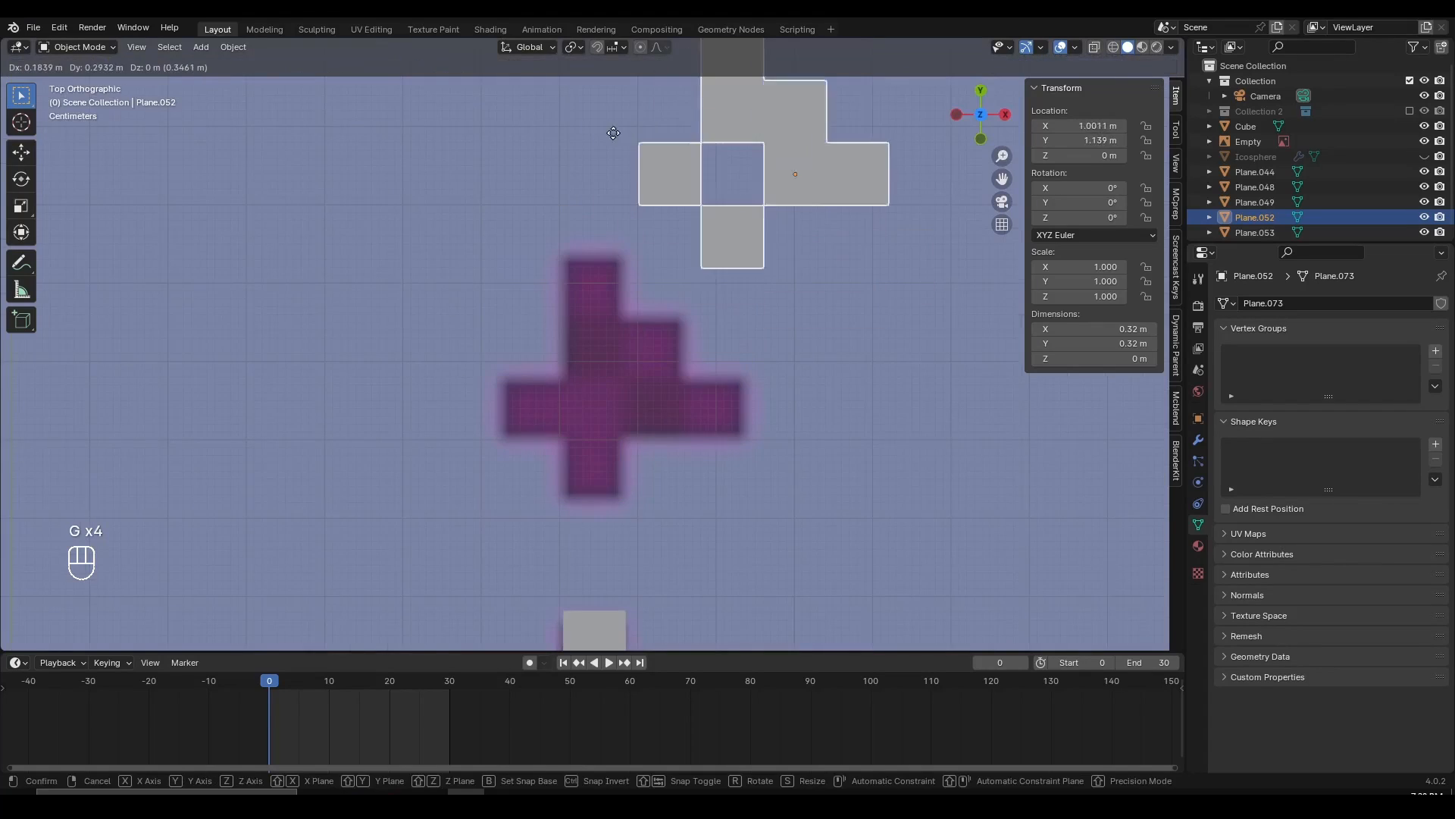
right_click(603, 215)
scroll(492, 347, "up", 4)
key("Tab")
key("Tab")
key("q")
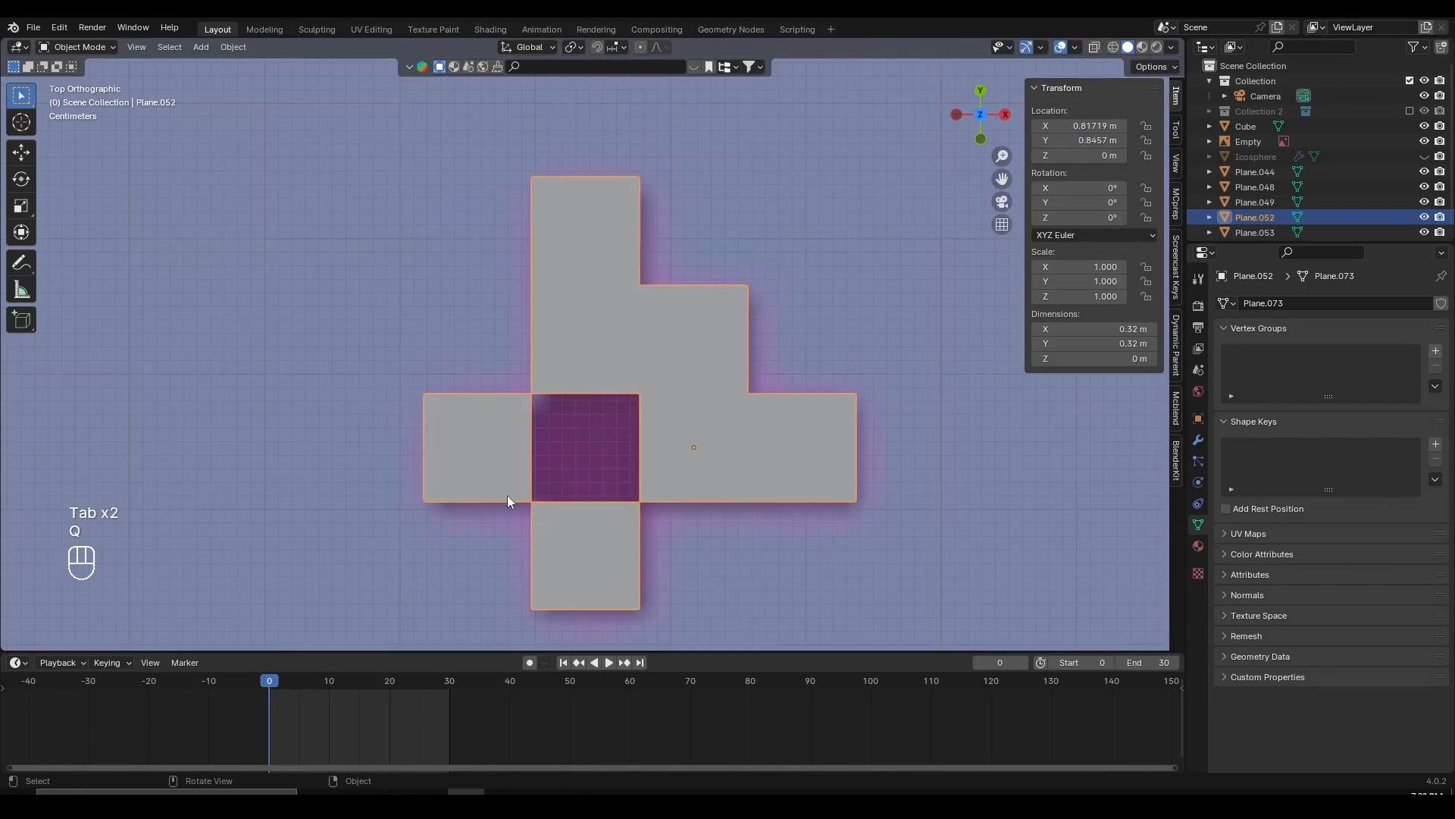
- Try duplicating the face beside the upper pixel mesh's gap to cover the gap
key("g")
right_click(707, 403)
scroll(602, 491, "up", 3)
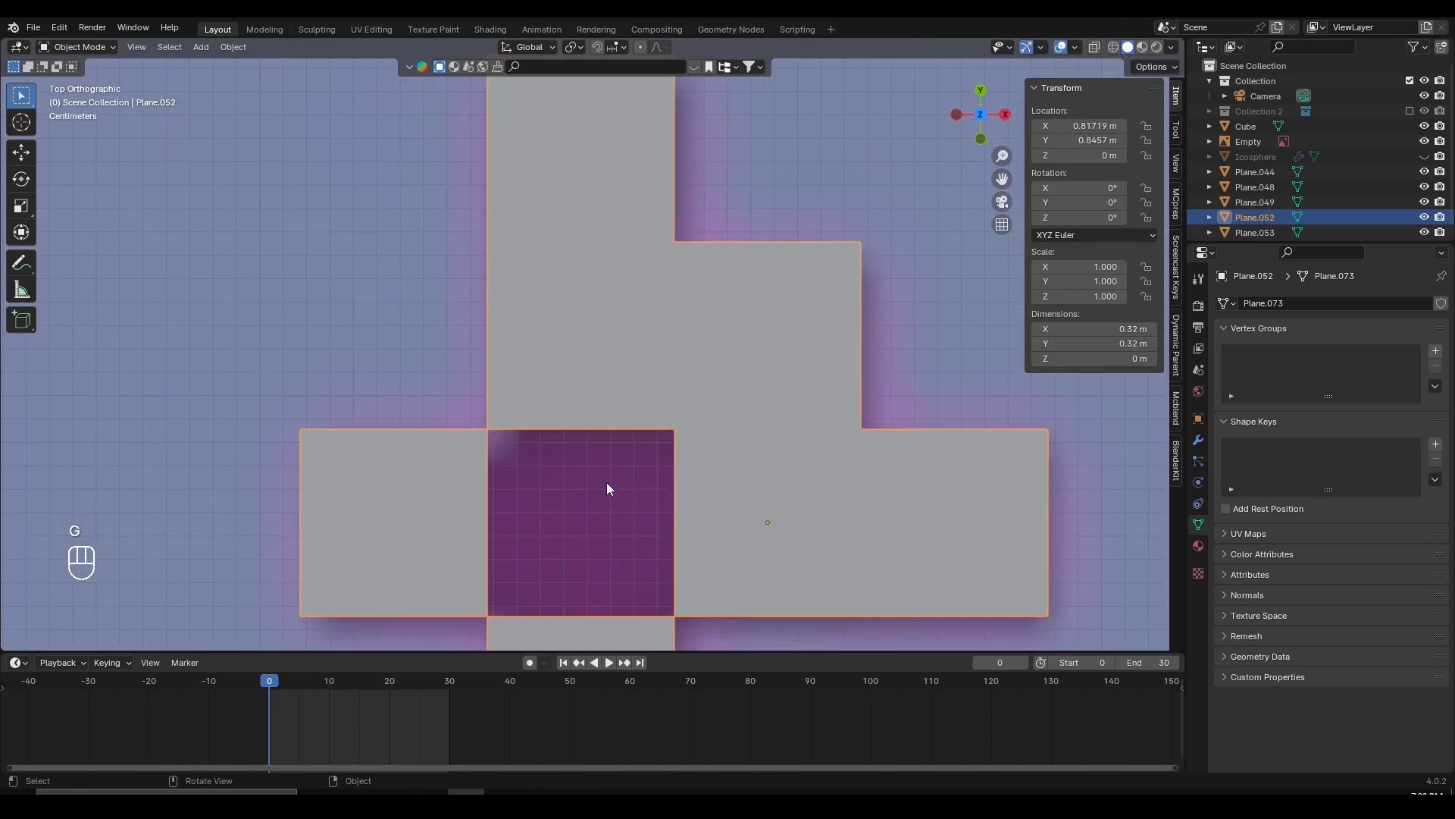
scroll(608, 485, "down", 3)
middle_click_drag(668, 438, 681, 403, "shift")
key("Tab")
left_click(698, 417)
scroll(719, 453, "up", 3)
key("shift+d")
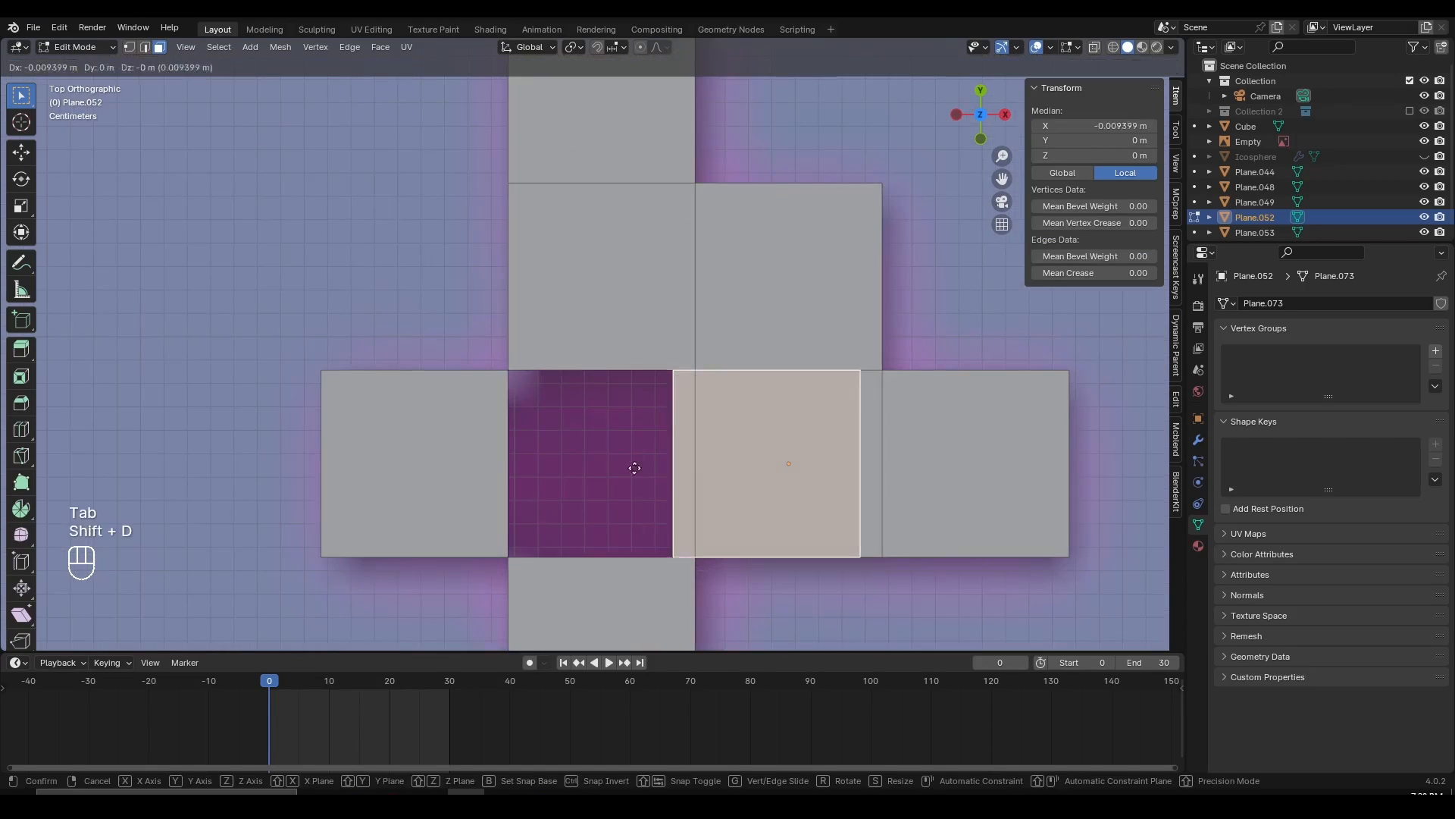
right_click(634, 468)
key("ctrl+z")
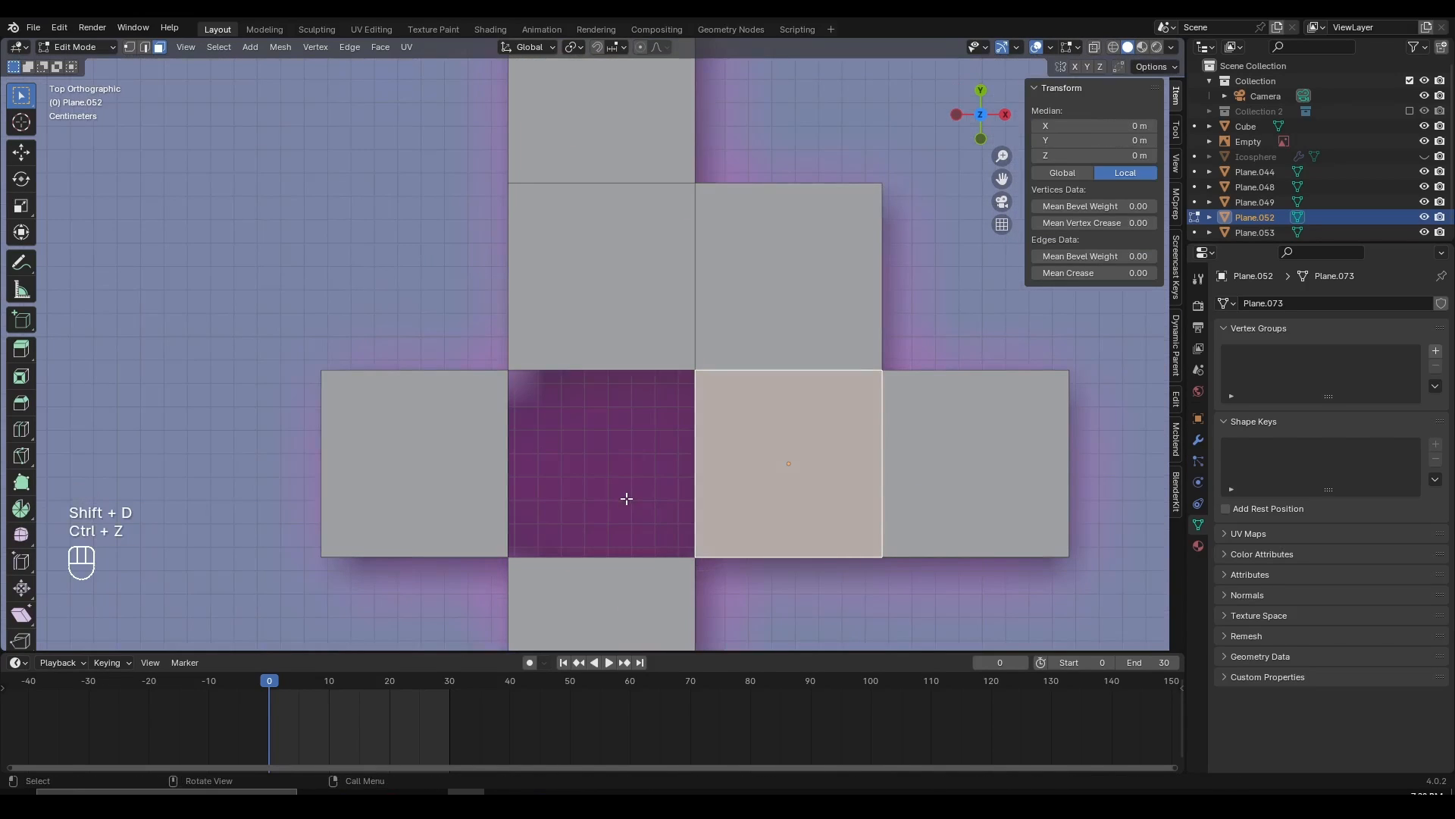
- Fill the square gap in the upper pixel mesh with a new face built from its four corner vertices
key("g")
left_click(507, 372)
scroll(608, 484, "up", 4)
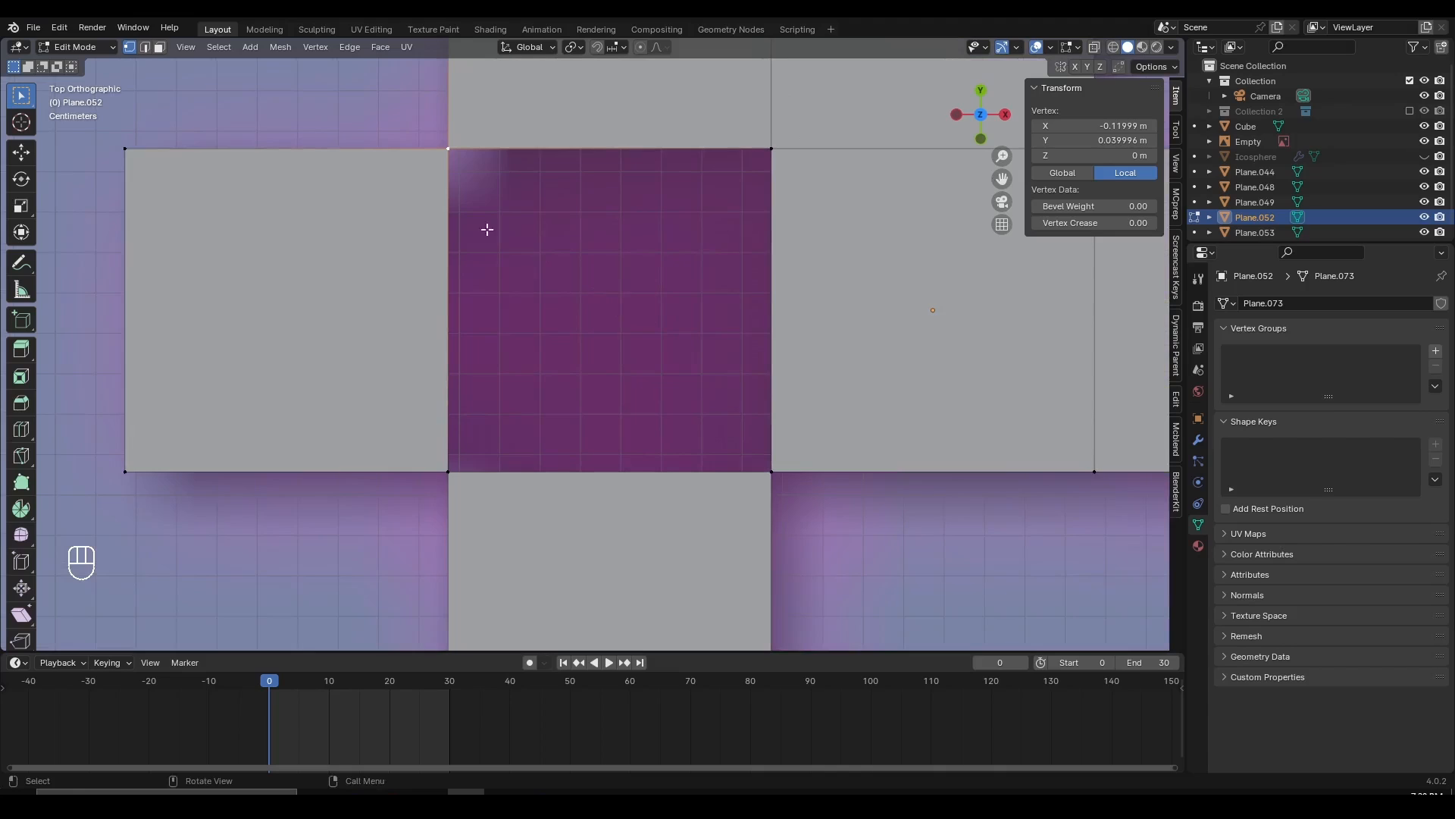
scroll(487, 229, "up", 1)
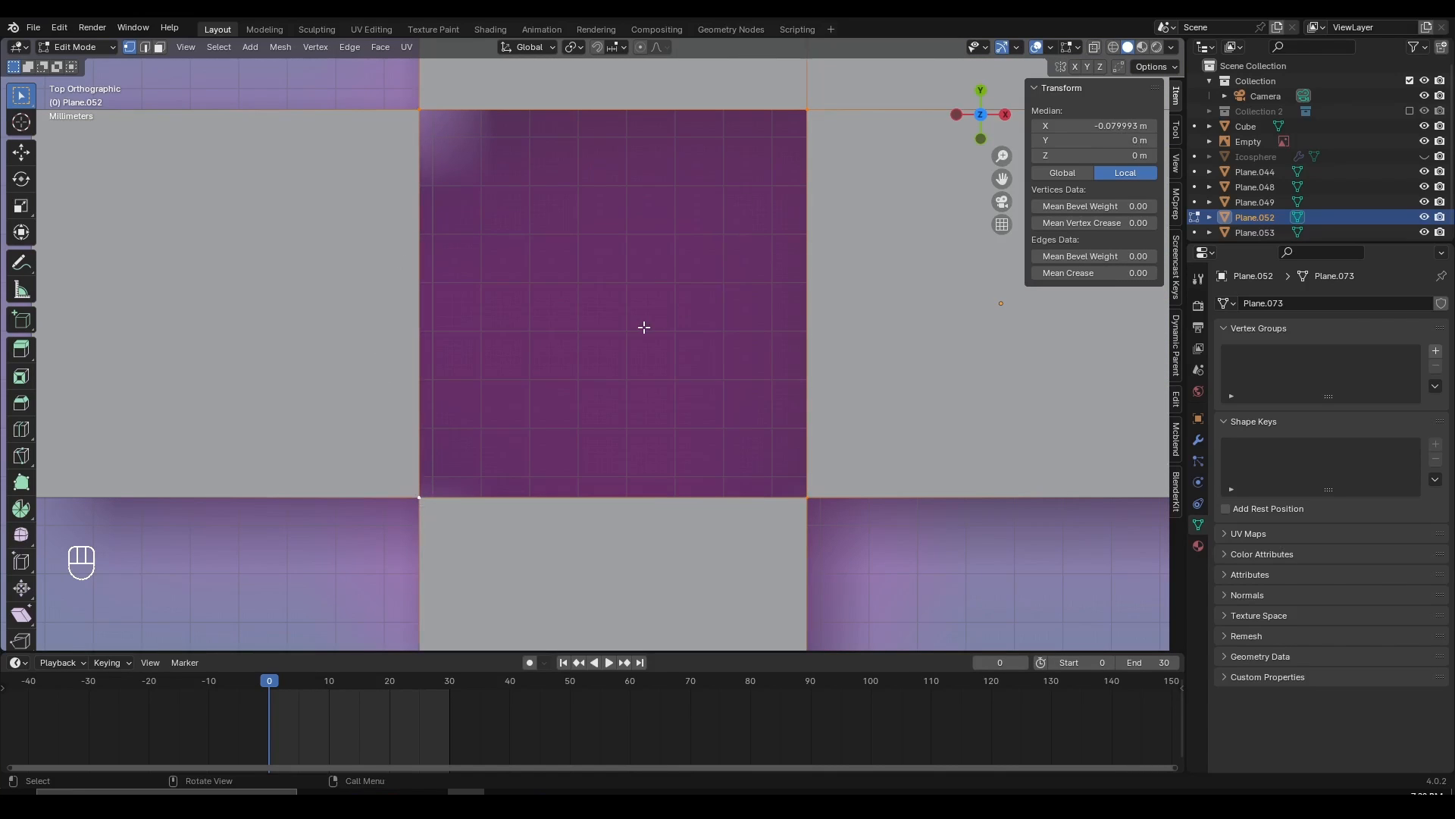
key("f")
scroll(649, 341, "down", 6)
mouse_move(664, 416)
middle_mouse_down()
mouse_move(629, 319)
mouse_move(665, 415)
mouse_move(573, 411)
mouse_move(644, 376)
mouse_move(643, 357)
mouse_move(679, 425)
middle_mouse_up()
scroll(664, 414, "down", 3)
scroll(487, 321, "up", 3)
key("Tab")
scroll(584, 393, "up", 5)
- Check the filled upper mesh and the other pixel meshes against the reference image
key("g")
right_click(638, 356)
scroll(618, 446, "down", 12)
scroll(692, 427, "up", 2)
scroll(680, 425, "down", 5)
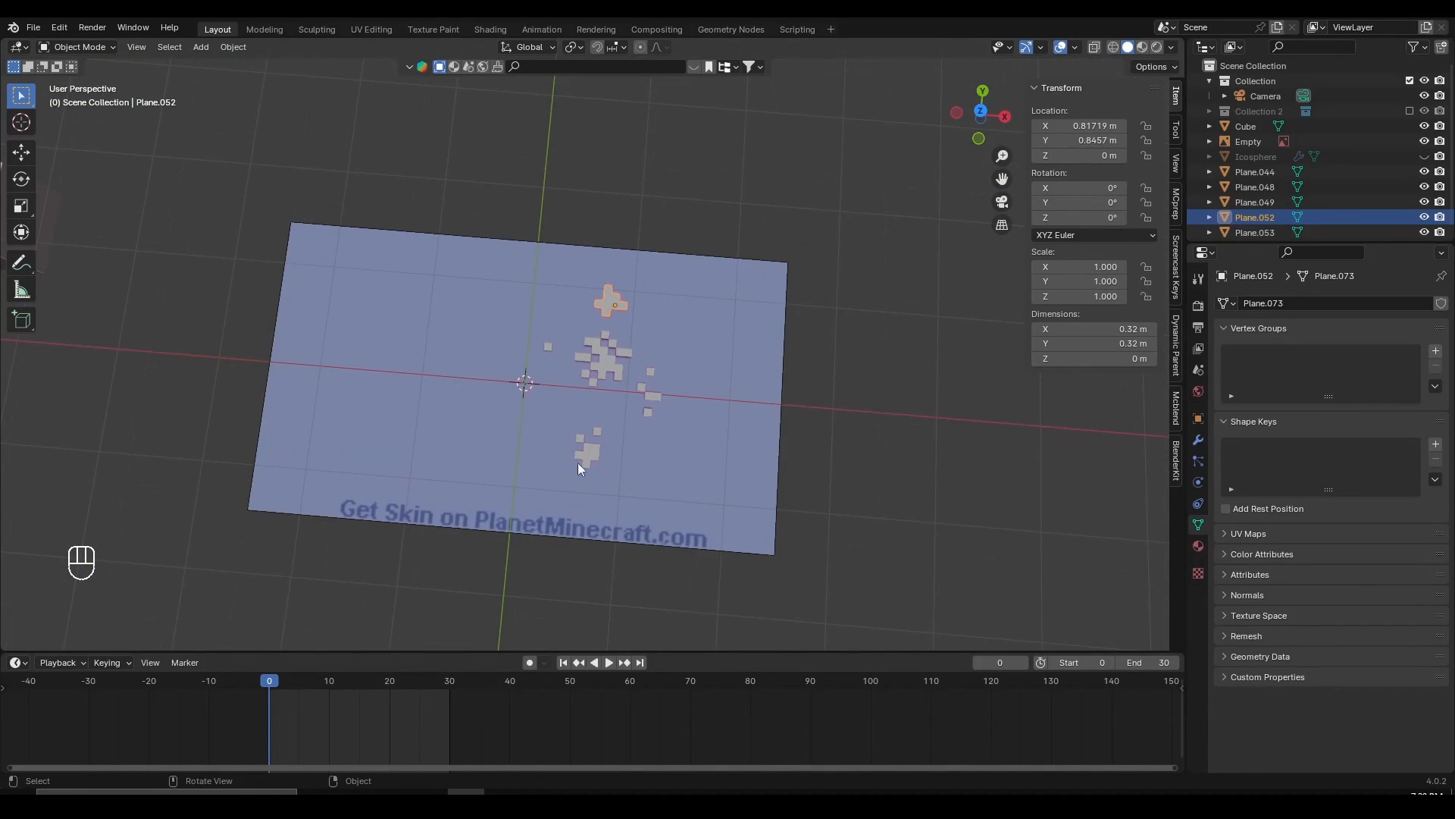
middle_click_drag(578, 462, 629, 360)
scroll(629, 359, "up", 4)
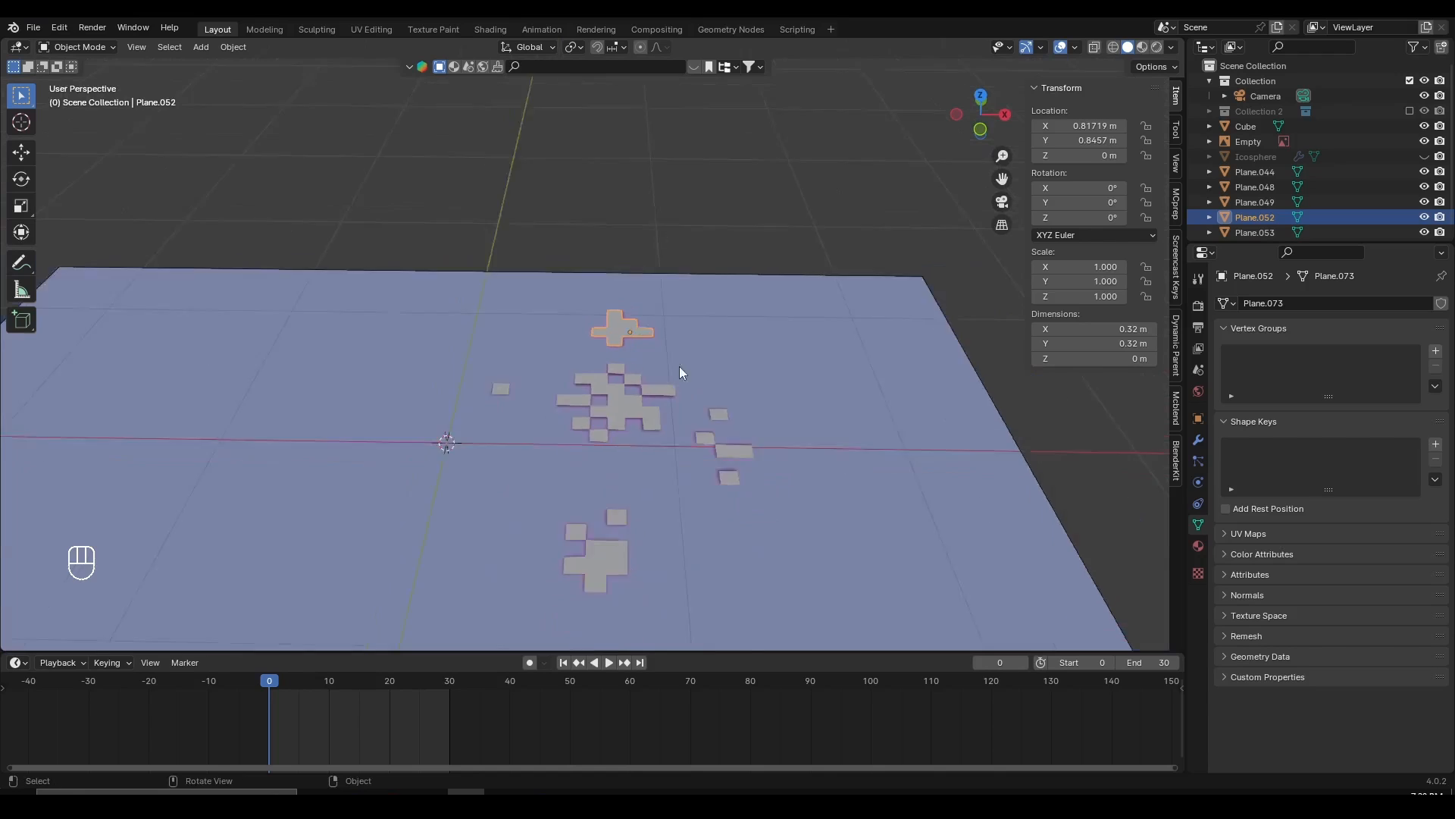
scroll(679, 366, "down", 4)
scroll(711, 410, "up", 1)
- Delete the reference image empty lying beneath the pixel meshes
key("g")
right_click(669, 414)
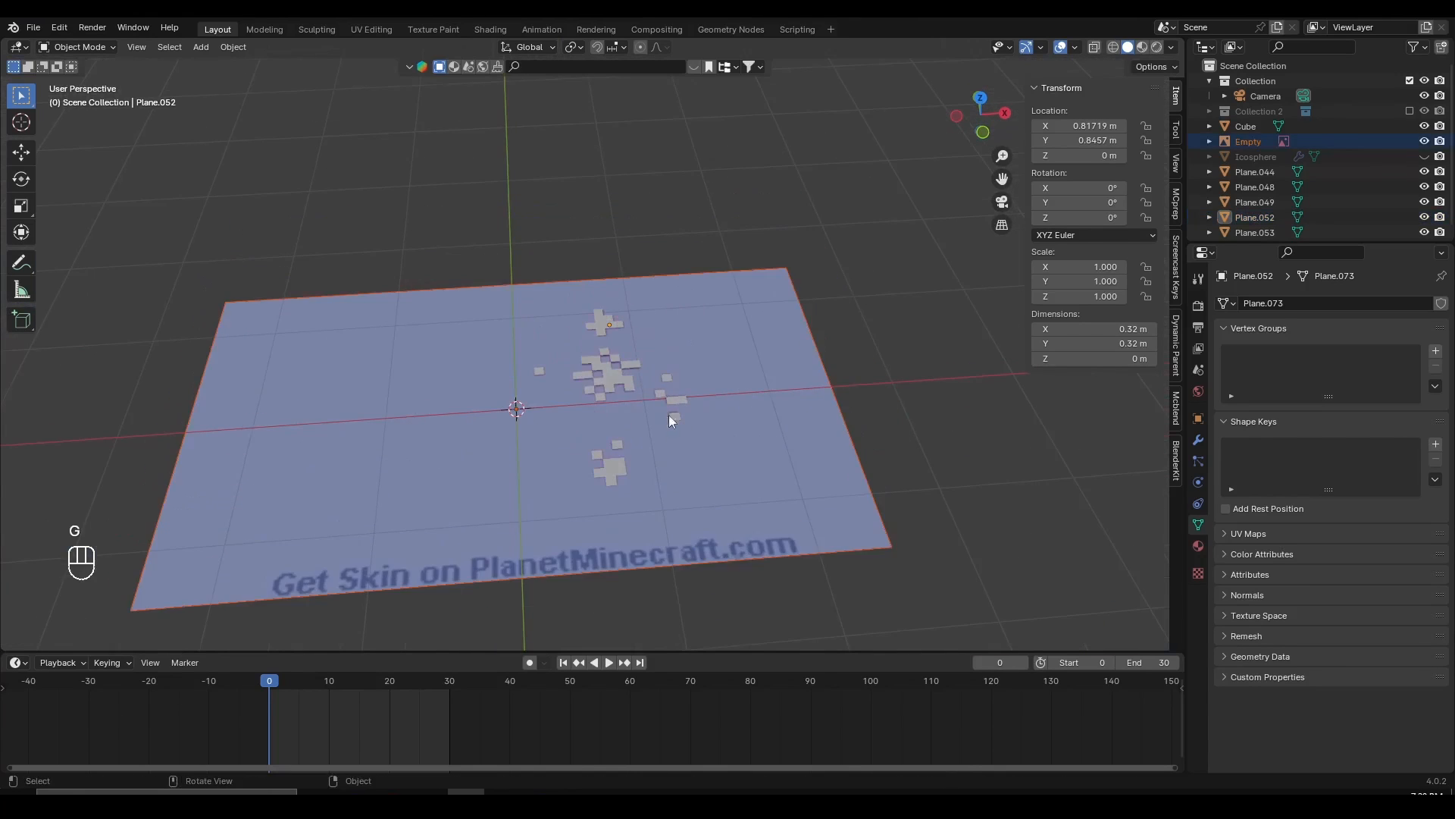
scroll(668, 416, "up", 4)
key("g")
right_click(689, 361)
scroll(688, 361, "down", 4)
key("x")
left_click(687, 380)
- Select the large central pixel mesh and try rotating it freely
left_click(612, 406)
scroll(667, 394, "up", 5)
key("f")
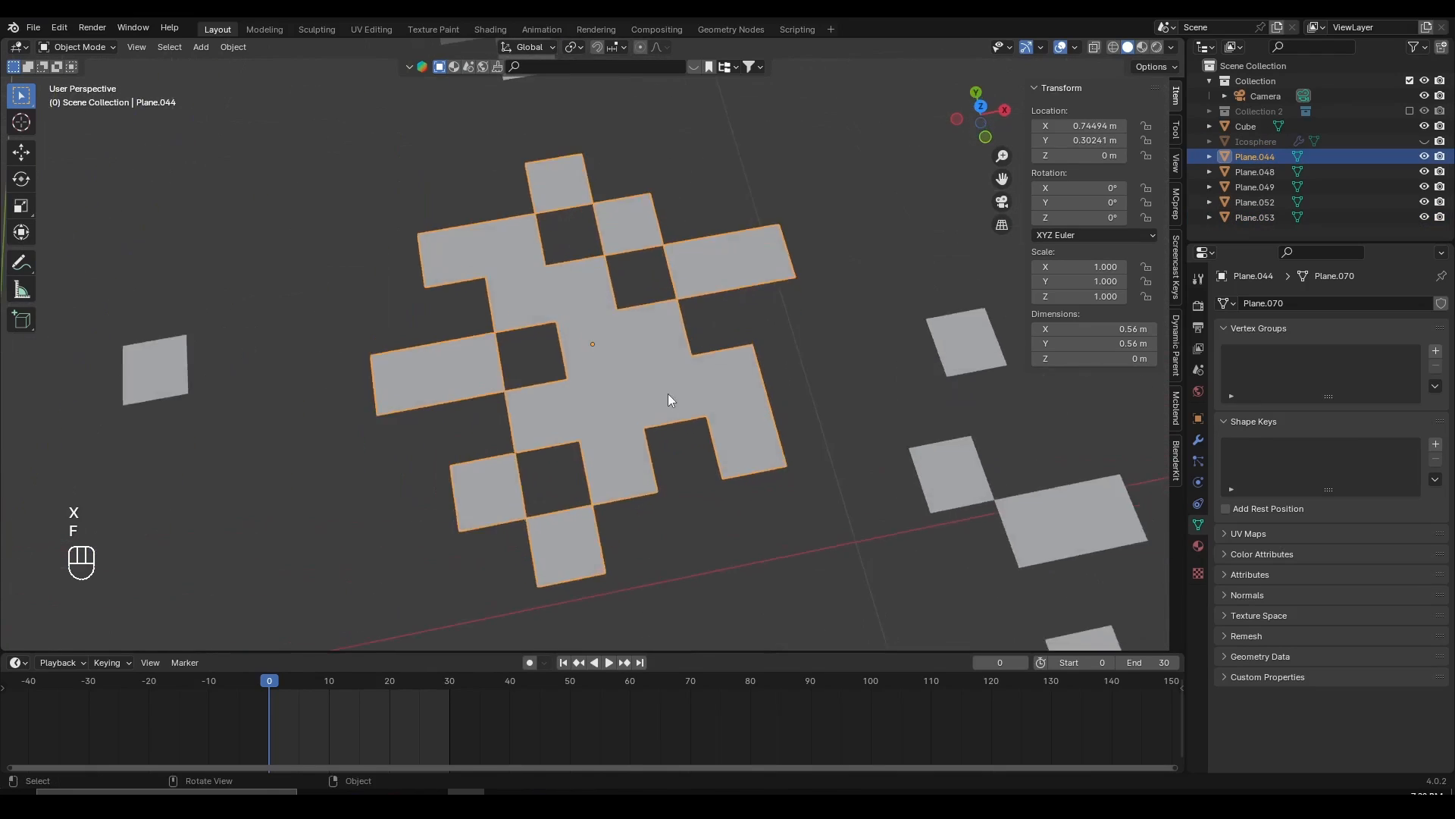
scroll(673, 416, "down", 5)
scroll(661, 366, "up", 2)
mouse_move(661, 366)
middle_mouse_down()
mouse_move(696, 326)
mouse_move(754, 349)
mouse_move(716, 390)
mouse_move(526, 382)
mouse_move(688, 376)
mouse_move(671, 357)
middle_mouse_up()
key("r")
key("r")
right_click(733, 408)
- Extrude all faces of the large central pixel mesh upward by about 0.018 m
scroll(671, 356, "up", 4)
key("Tab")
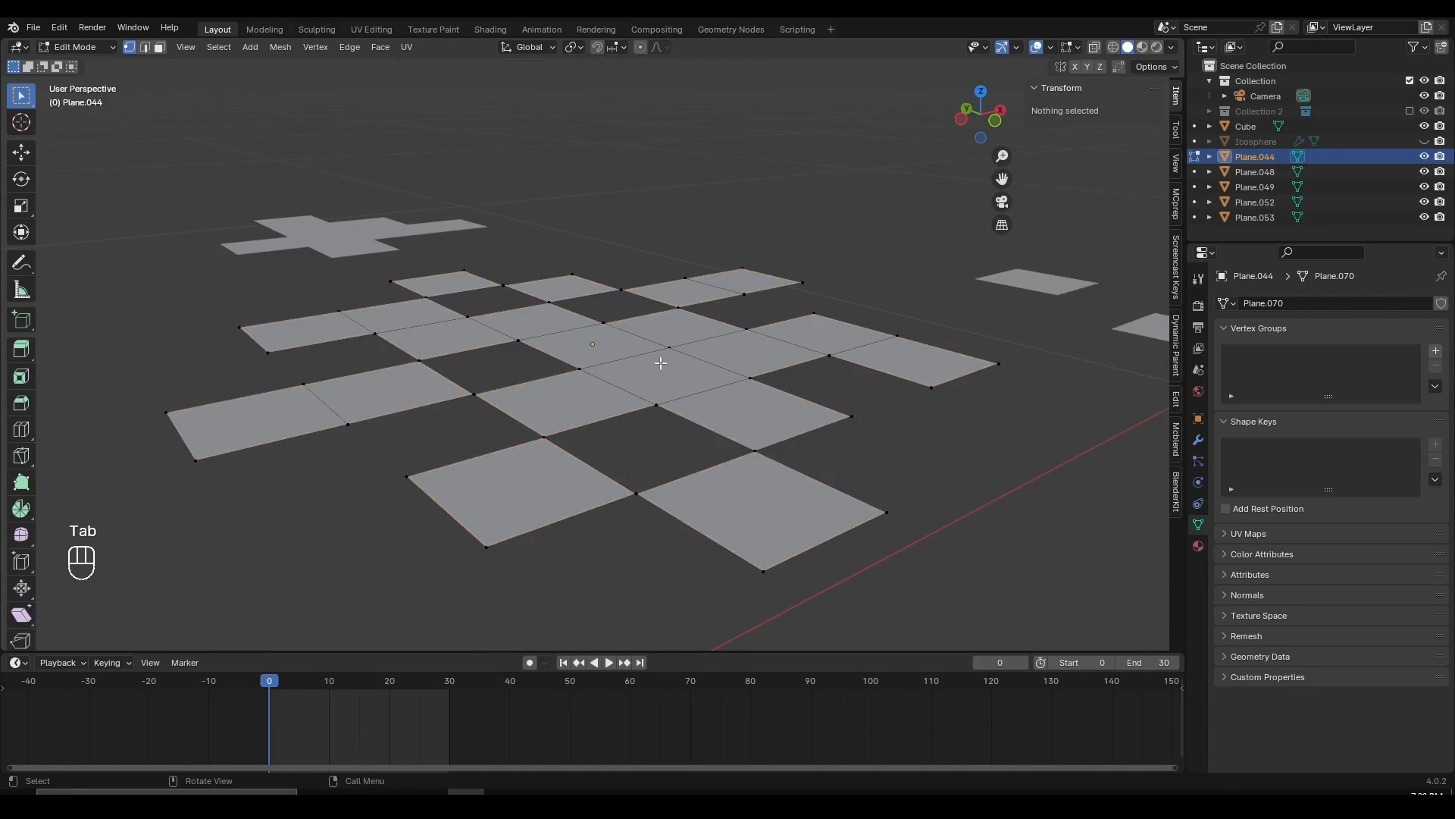
scroll(660, 363, "down", 4)
key("a")
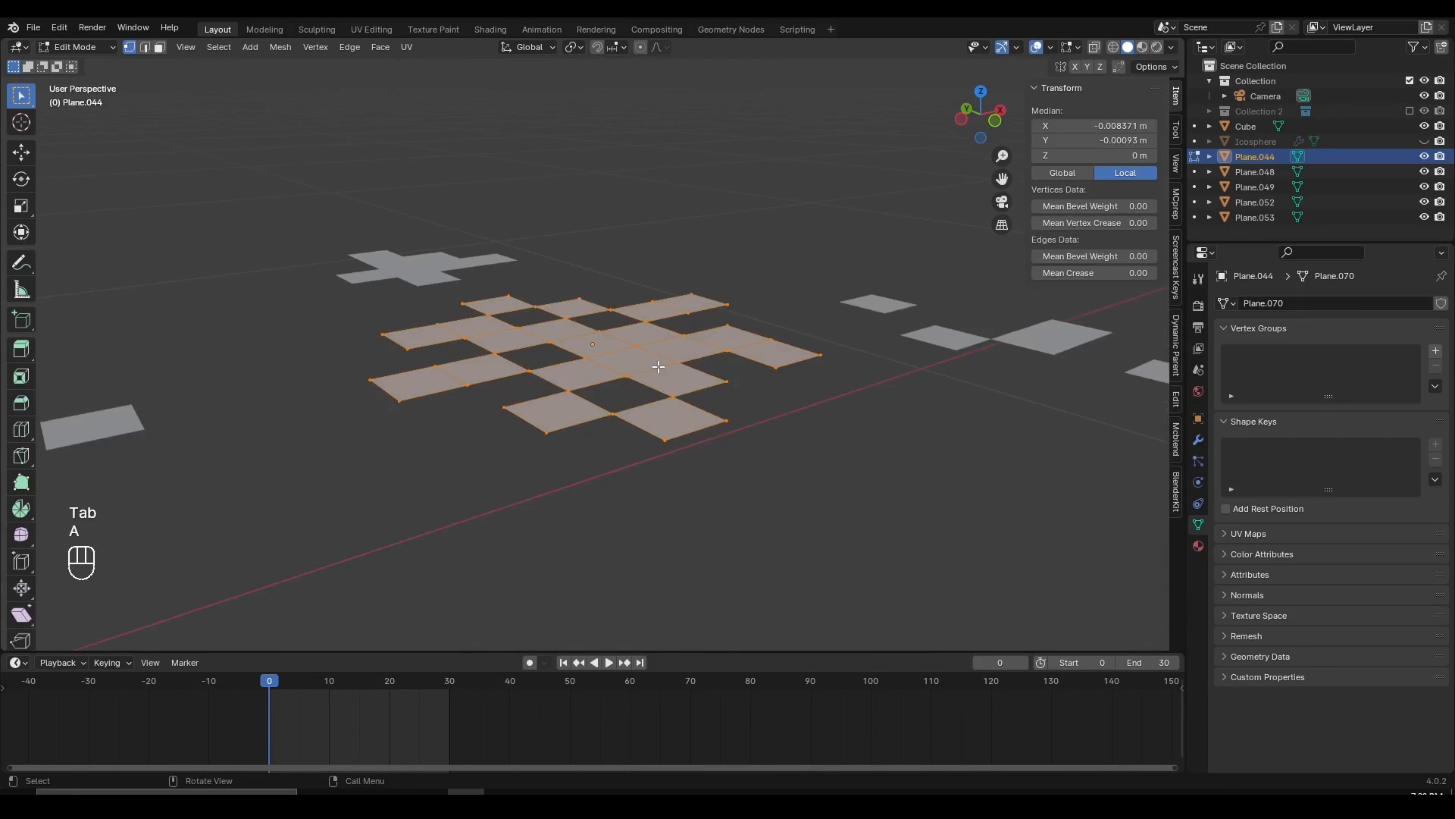
scroll(658, 367, "up", 2)
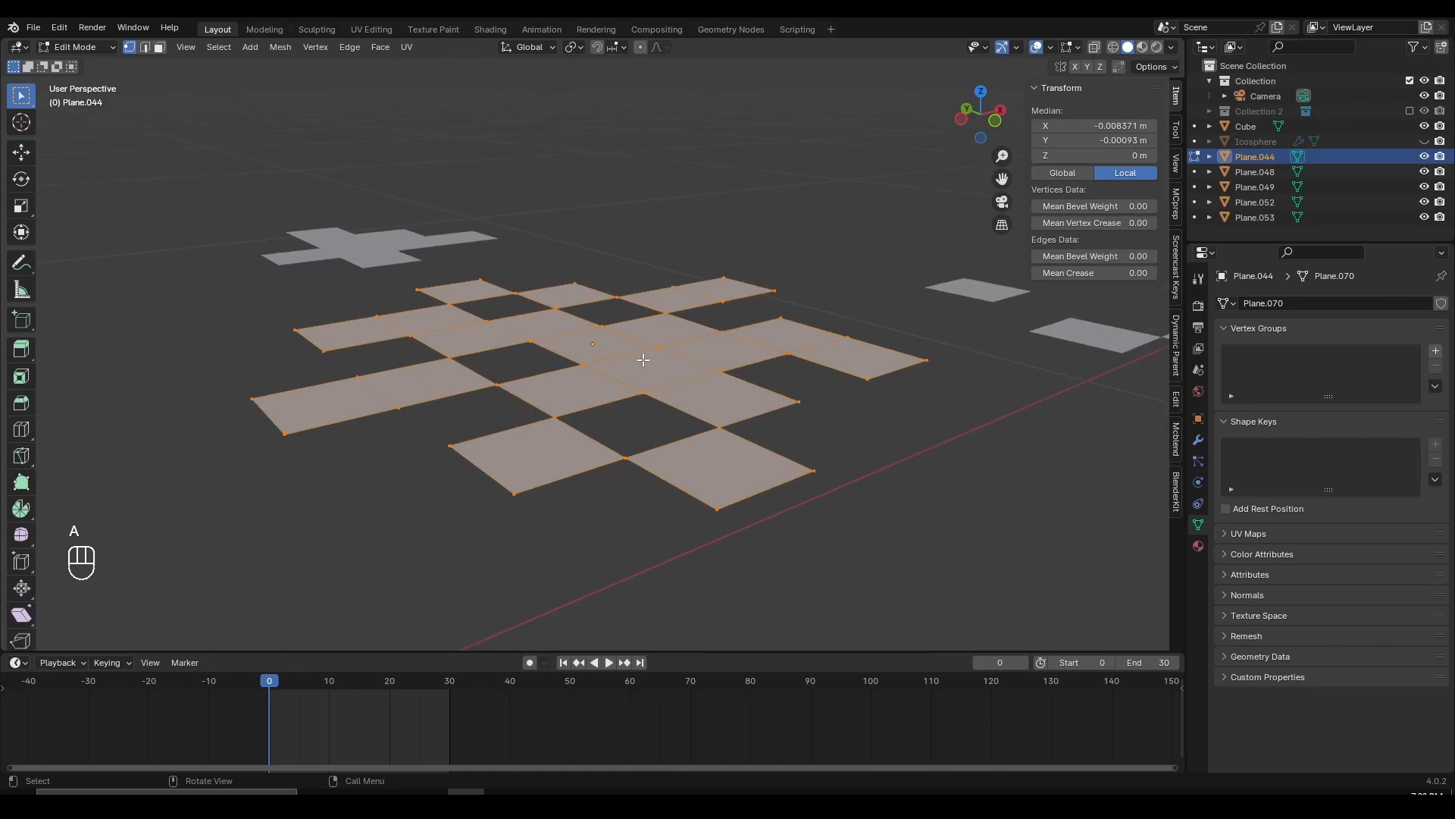
middle_click_drag(643, 360, 646, 335)
scroll(646, 337, "up", 3)
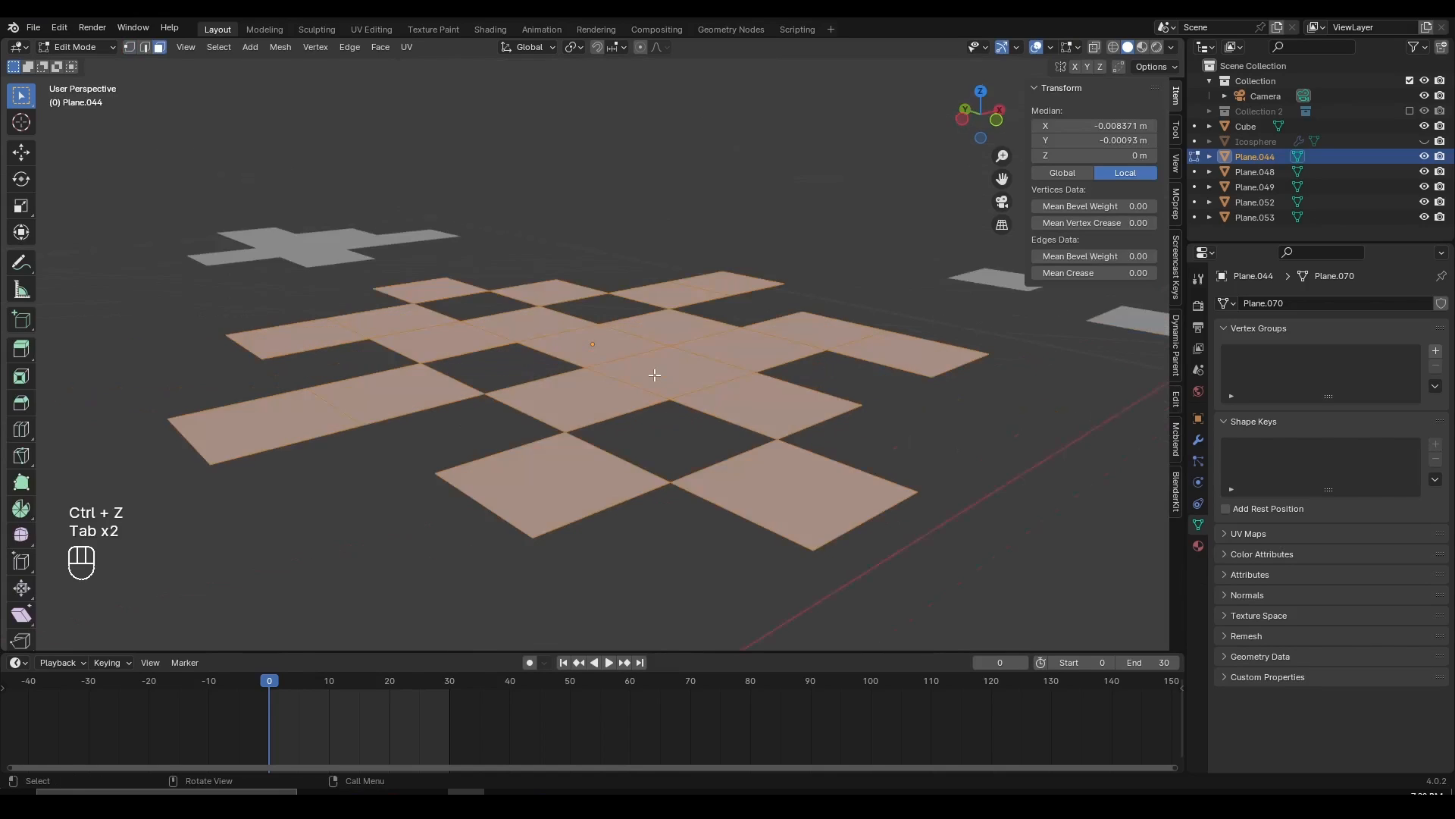
middle_click_drag(654, 376, 658, 363)
key("e")
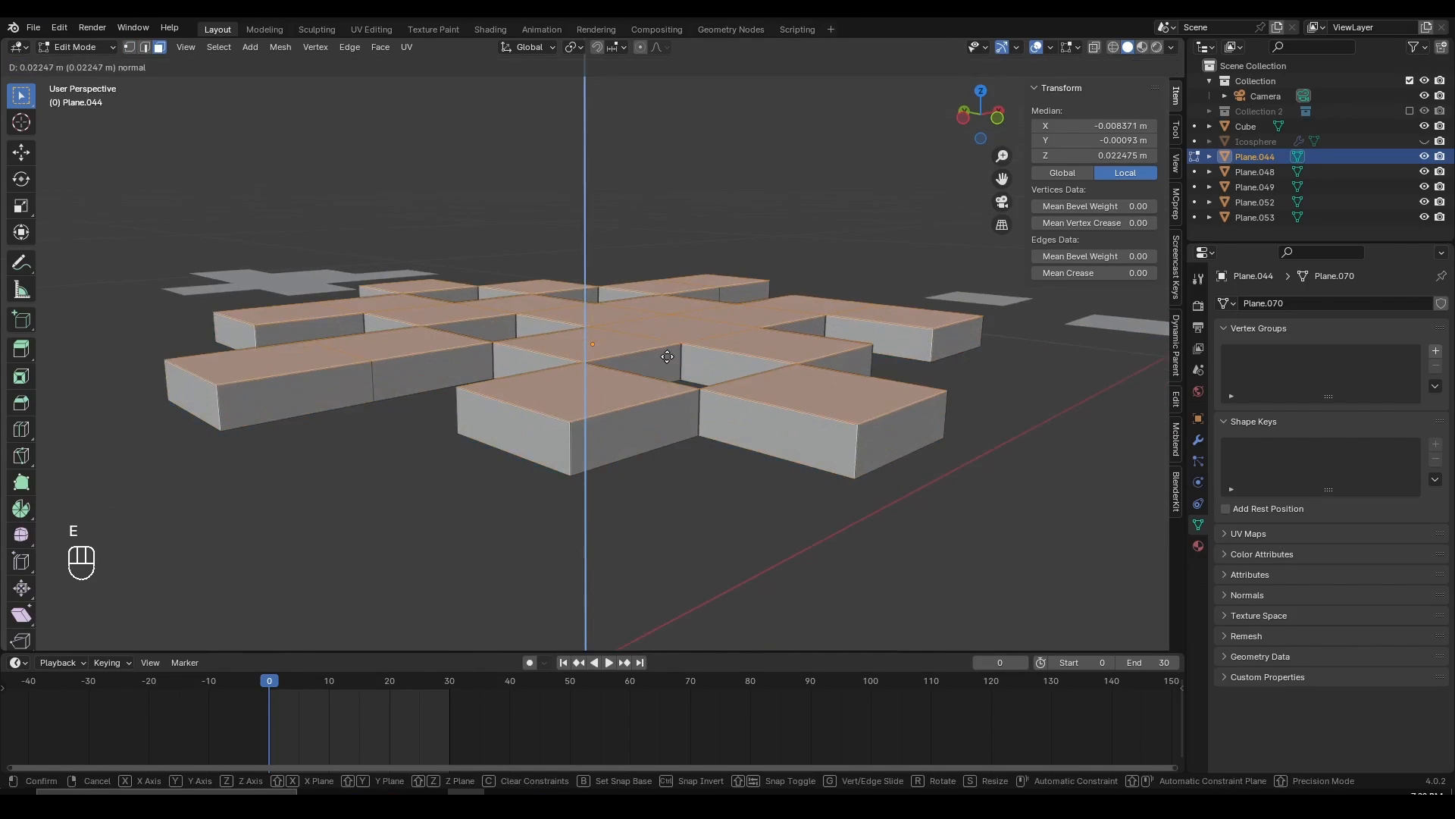
left_click(665, 363)
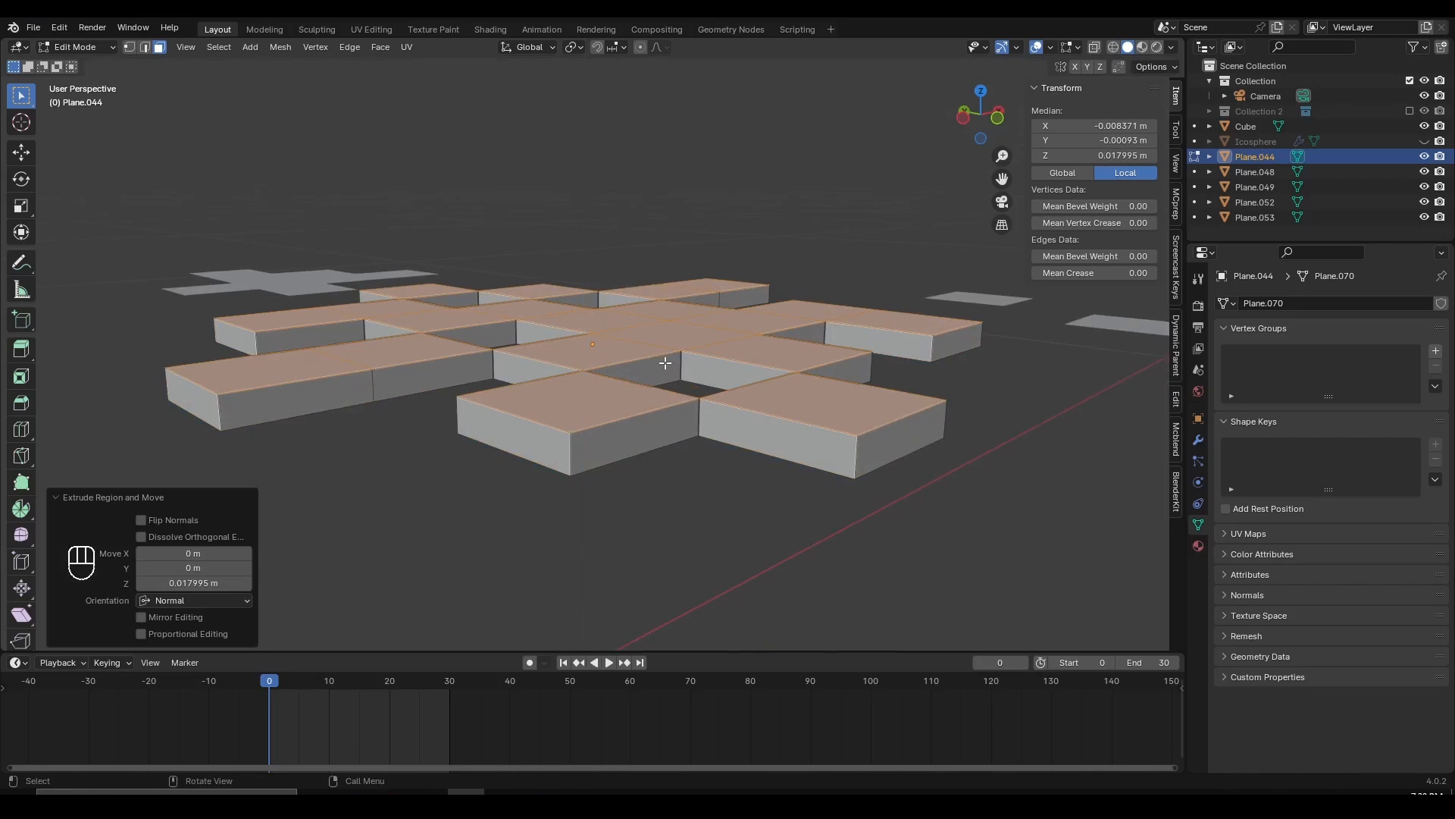
middle_click_drag(665, 363, 541, 266)
key("Tab")
- Extrude all faces of the lower pixel mesh upward by about 0.0156 m
scroll(650, 457, "down", 6)
scroll(649, 411, "up", 7)
scroll(803, 476, "down", 2)
scroll(817, 482, "down", 3)
left_click(802, 438)
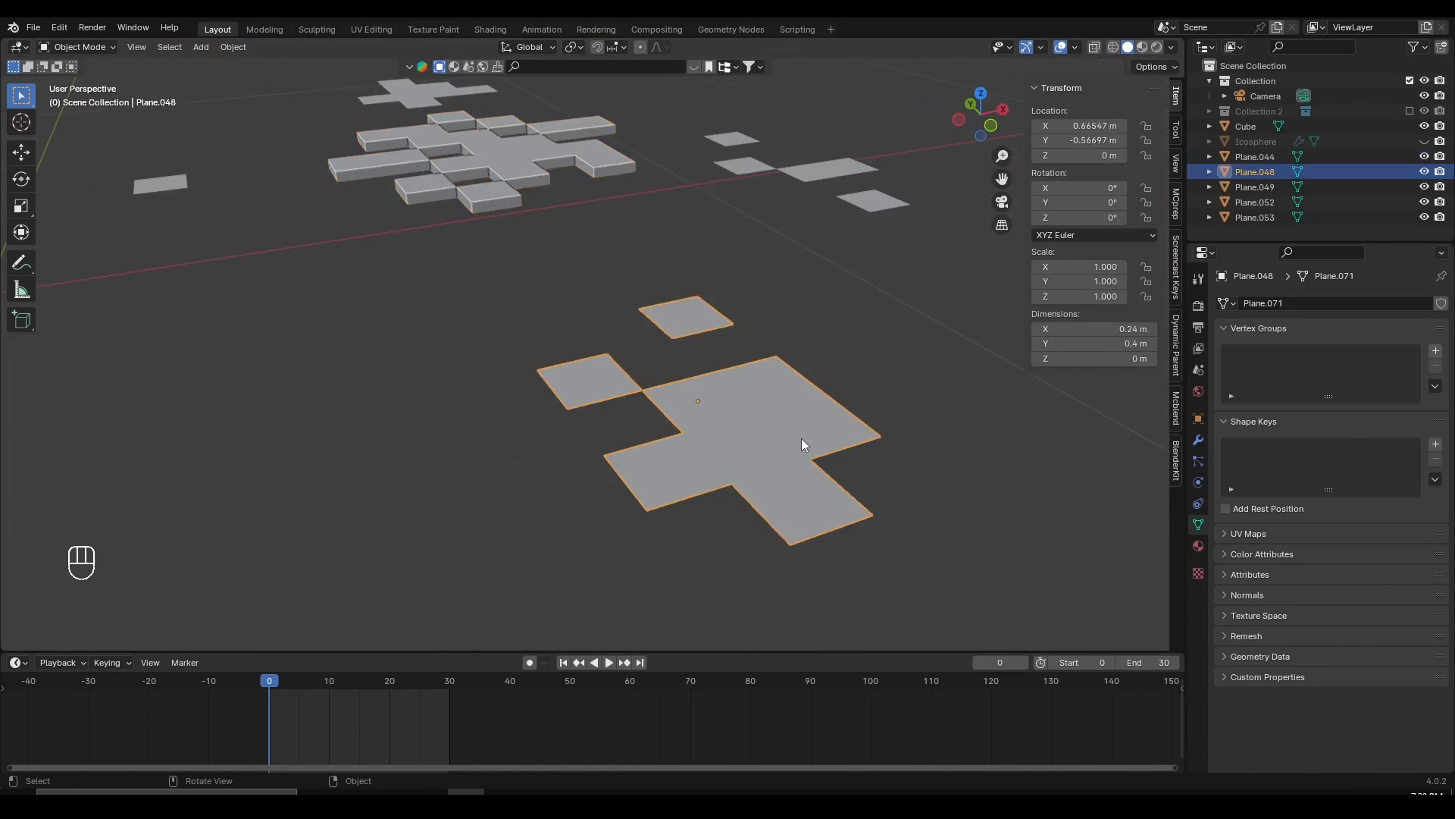
key("Tab")
key("a")
middle_click_drag(805, 407, 692, 399)
key("e")
left_click(730, 364)
key("Tab")
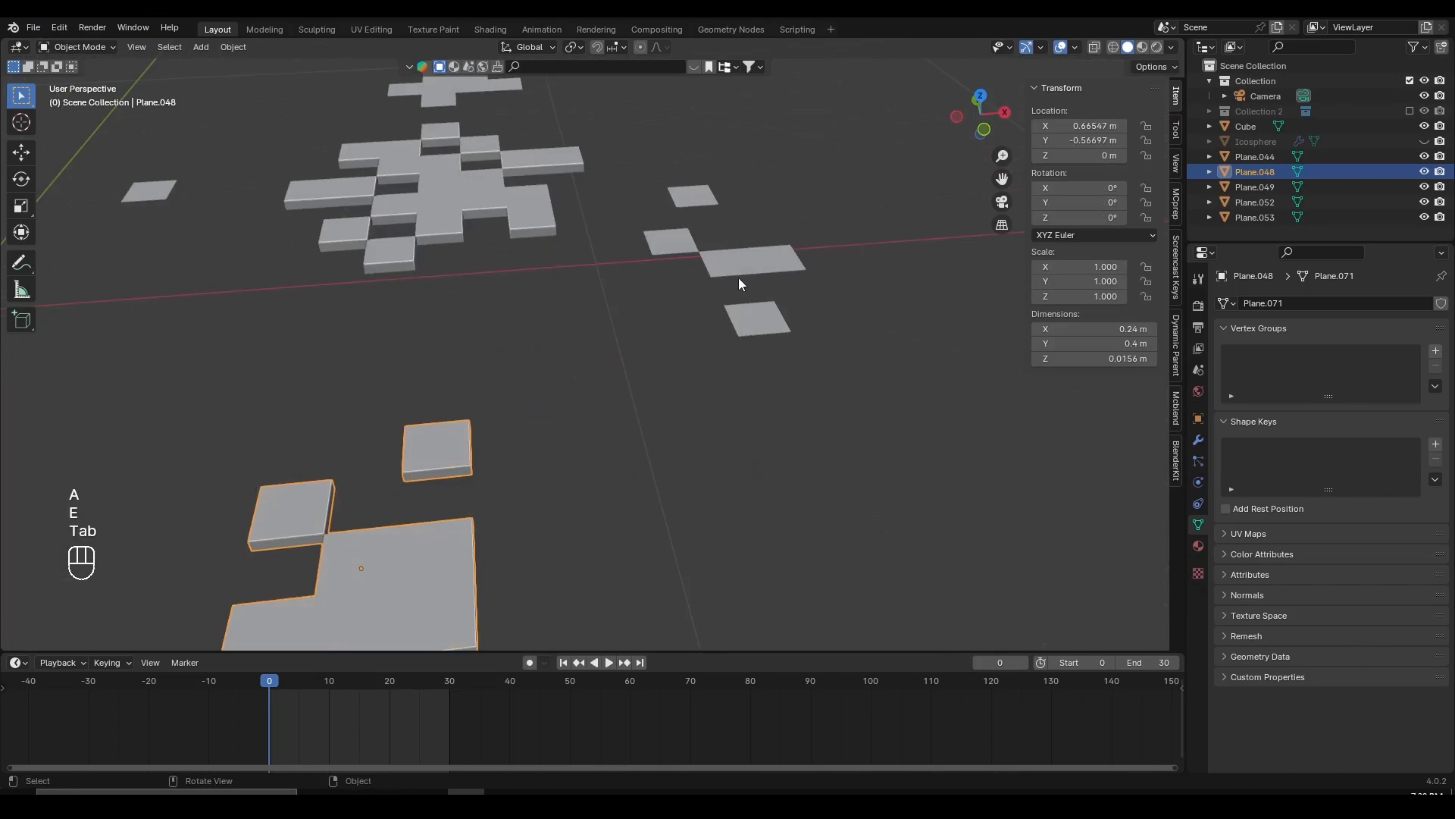
- Extrude the right-hand pixel cluster, together with the still selected lower mesh, upward by about 0.0195 m
left_click(735, 273, "shift")
middle_click_drag(677, 307, 726, 381)
key("Tab")
key("q")
key("a")
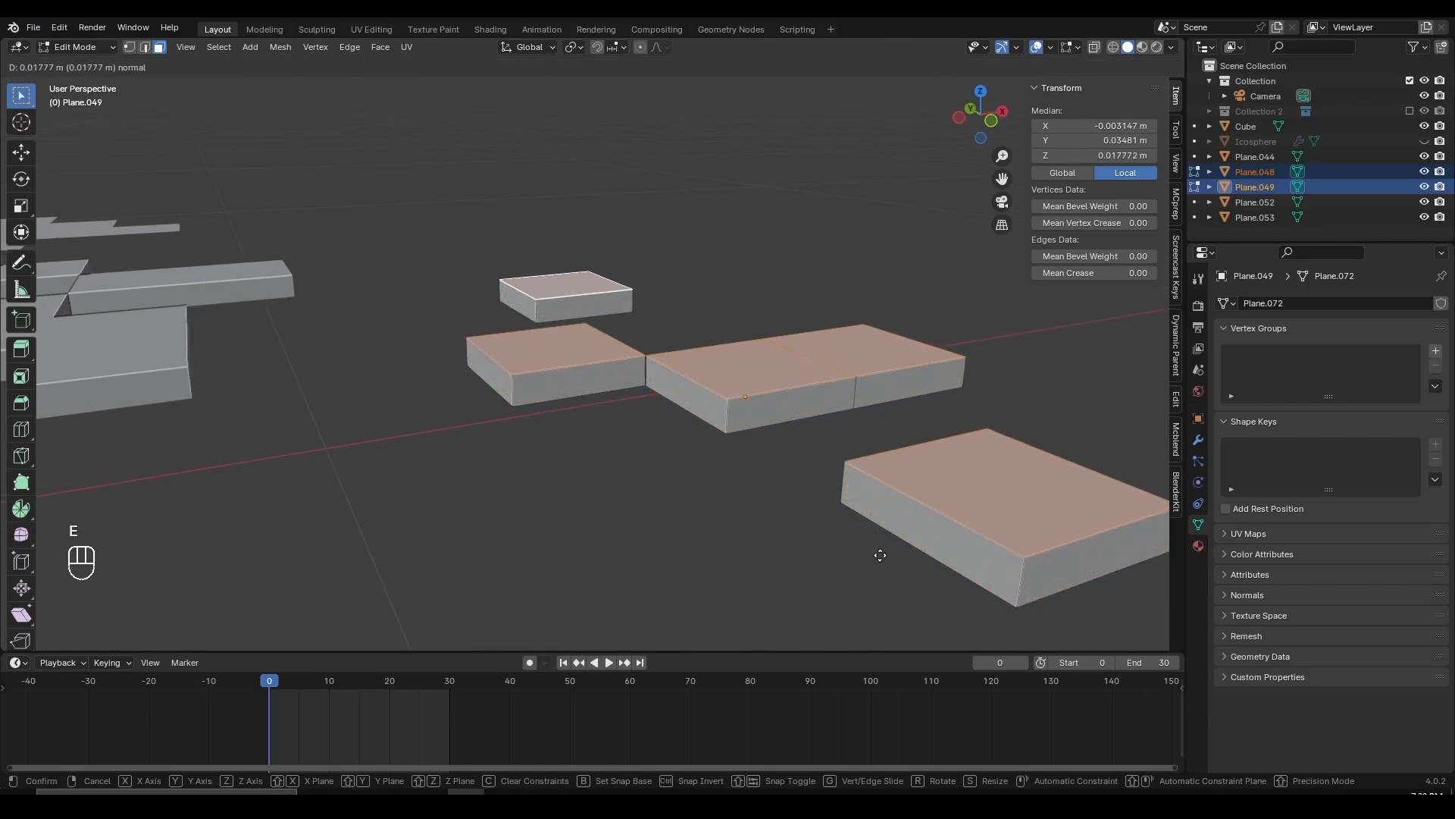
middle_click_drag(641, 442, 780, 514, "shift")
- Extrude the lone single-square mesh upward by about 0.0187 m
left_click(217, 441)
middle_click_drag(217, 441, 385, 419)
key("Tab")
key("a")
key("e")
left_click(385, 421)
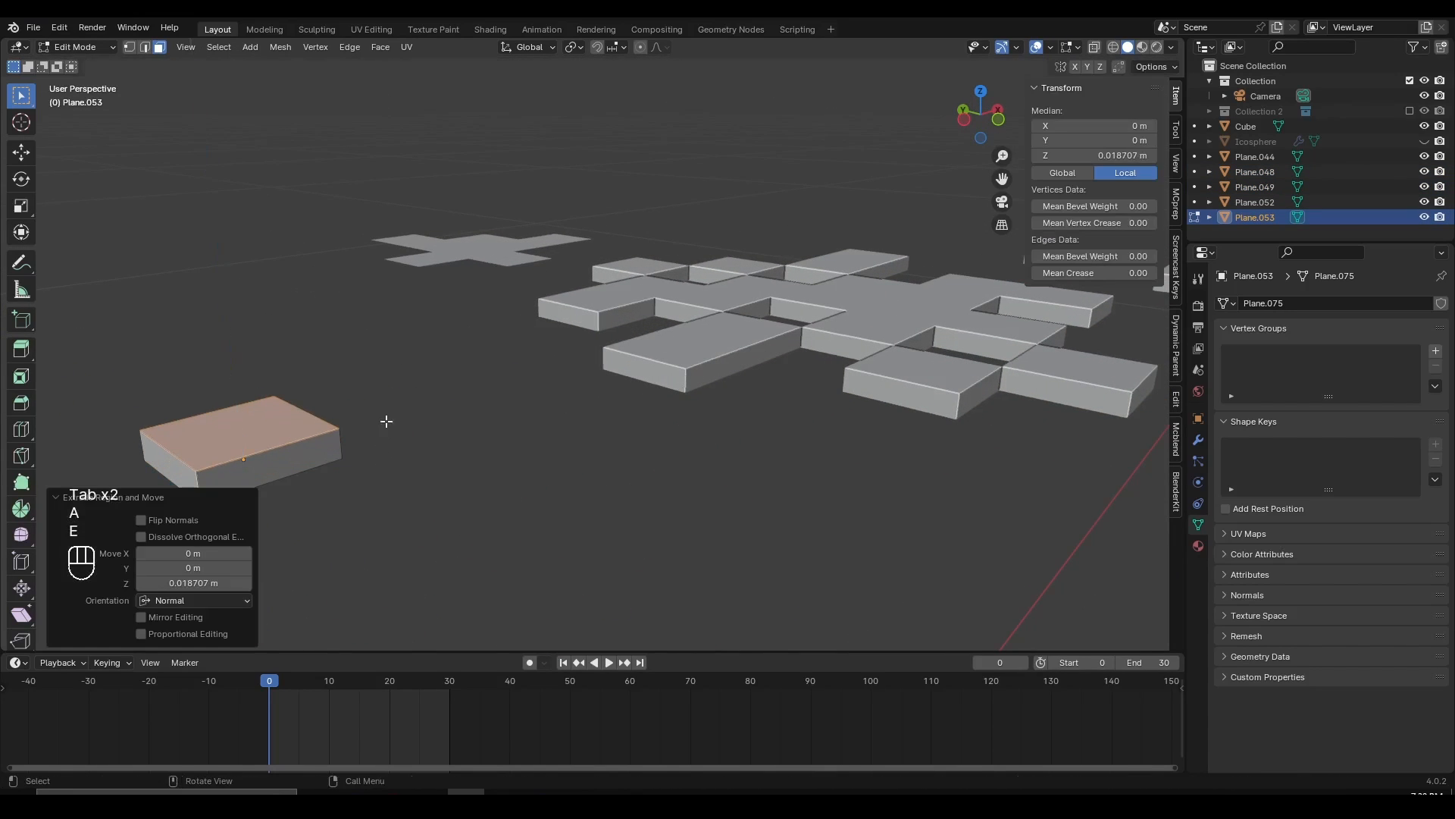
key("Tab")
key("Tab")
key("Tab")
- Extrude all faces of the upper cross-shaped pixel mesh to give it a slight thickness
left_click(501, 264, "shift")
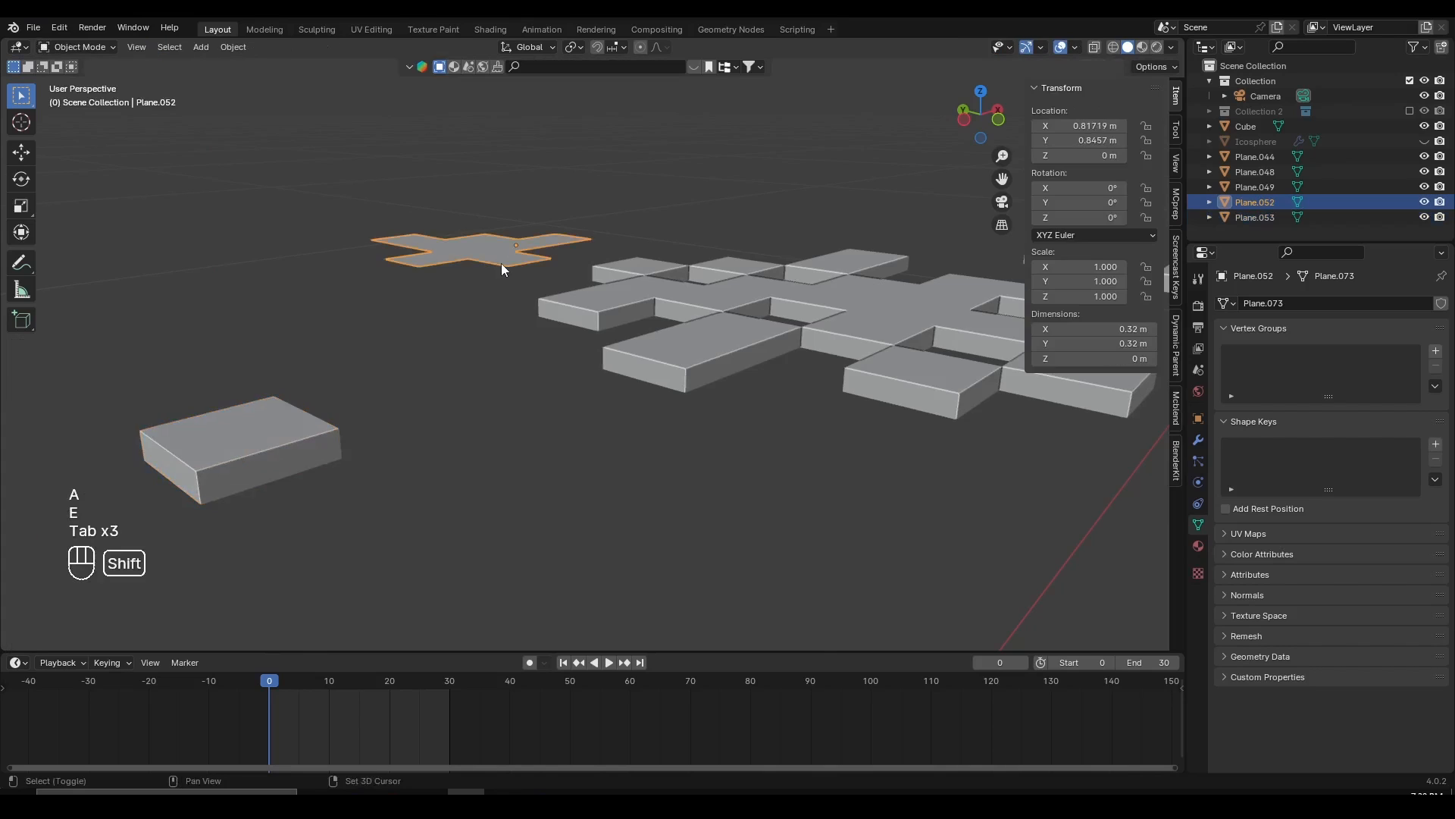
middle_click_drag(502, 262, 575, 454)
key("Tab")
key("a")
key("r")
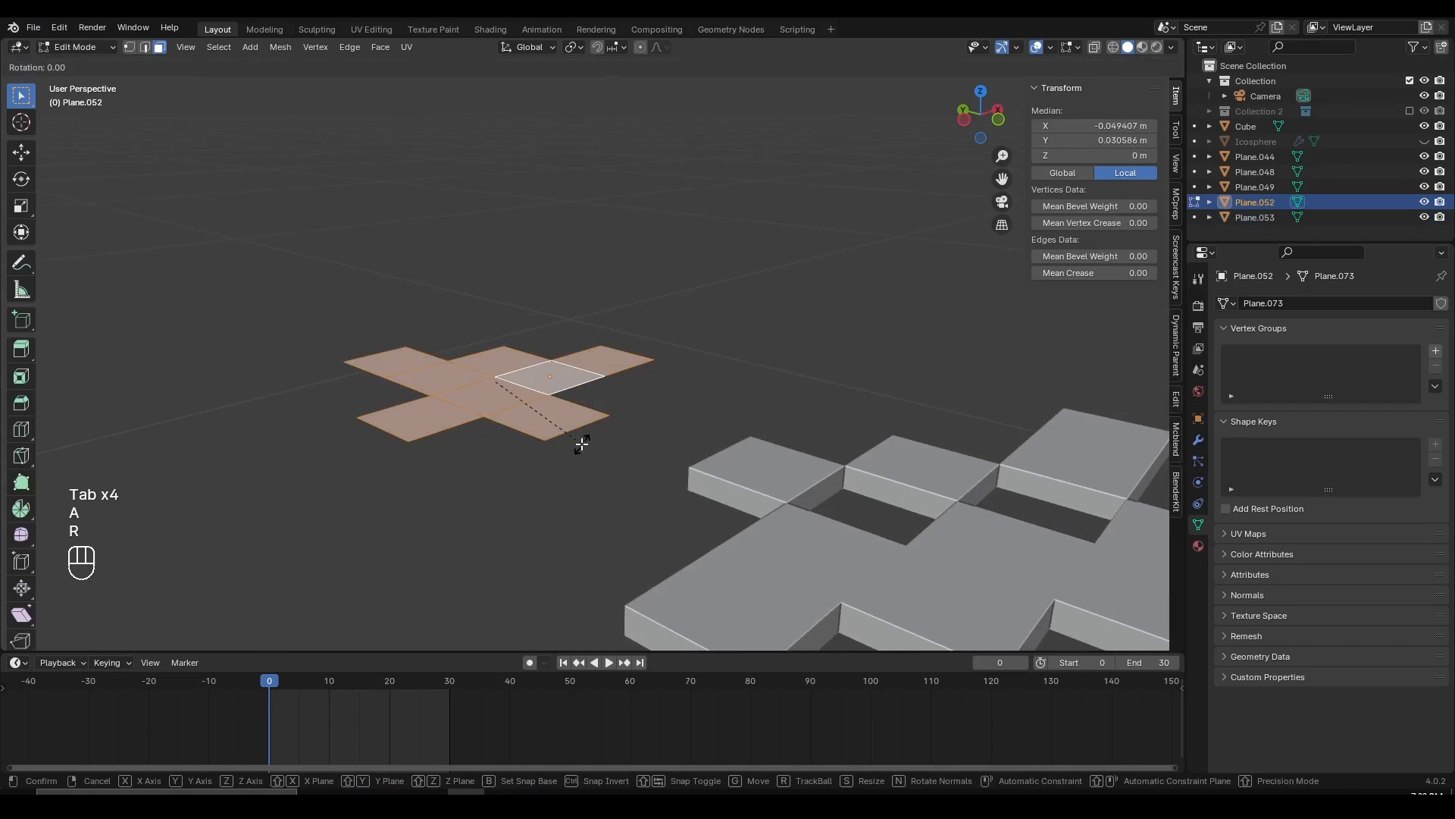
right_click(582, 444)
key("e")
key("Tab")
left_click(598, 416)
- Select the large central pixel mesh and save the blend file
scroll(598, 416, "down", 6)
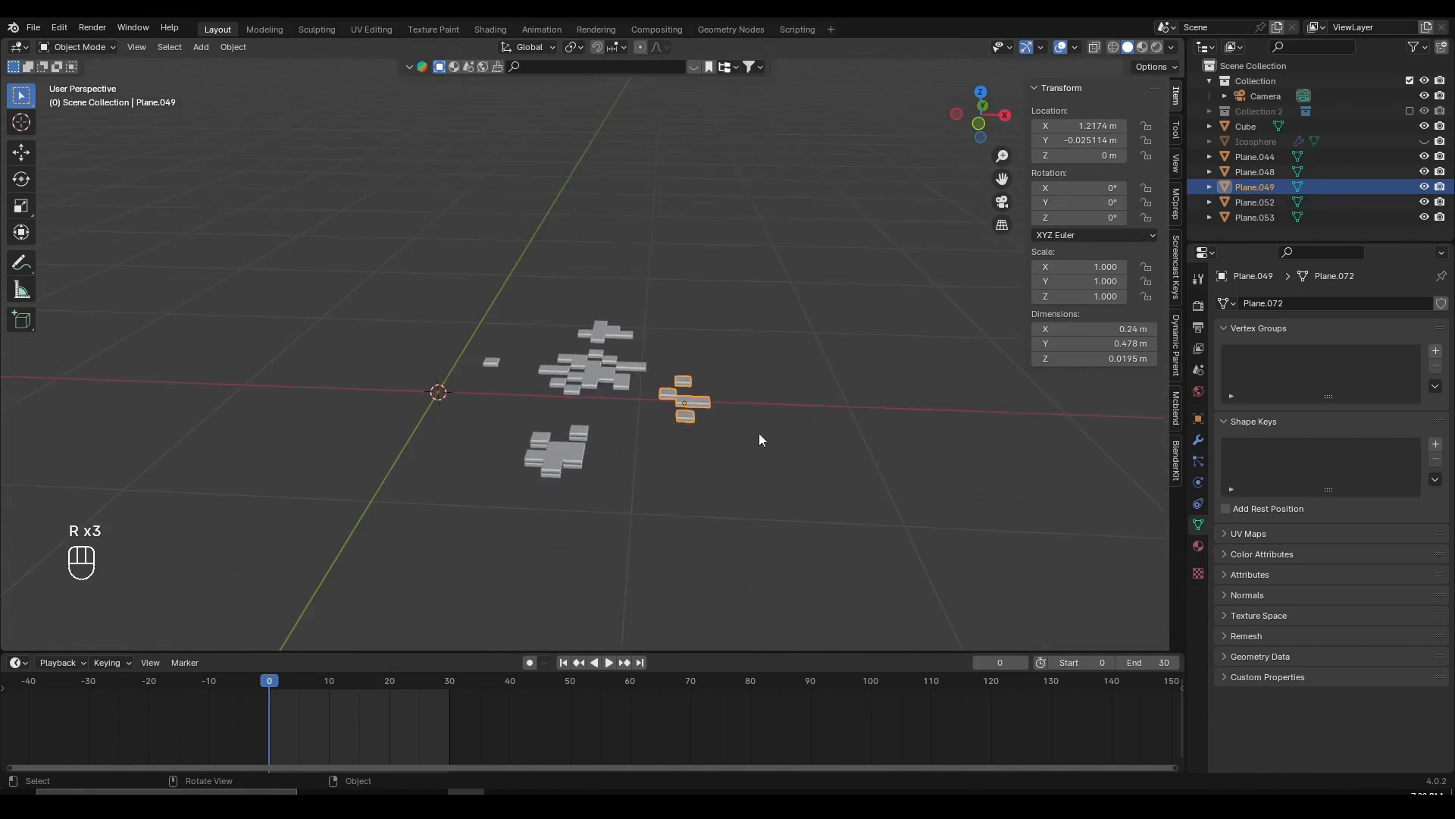
scroll(758, 434, "up", 2)
middle_click_drag(704, 407, 679, 471)
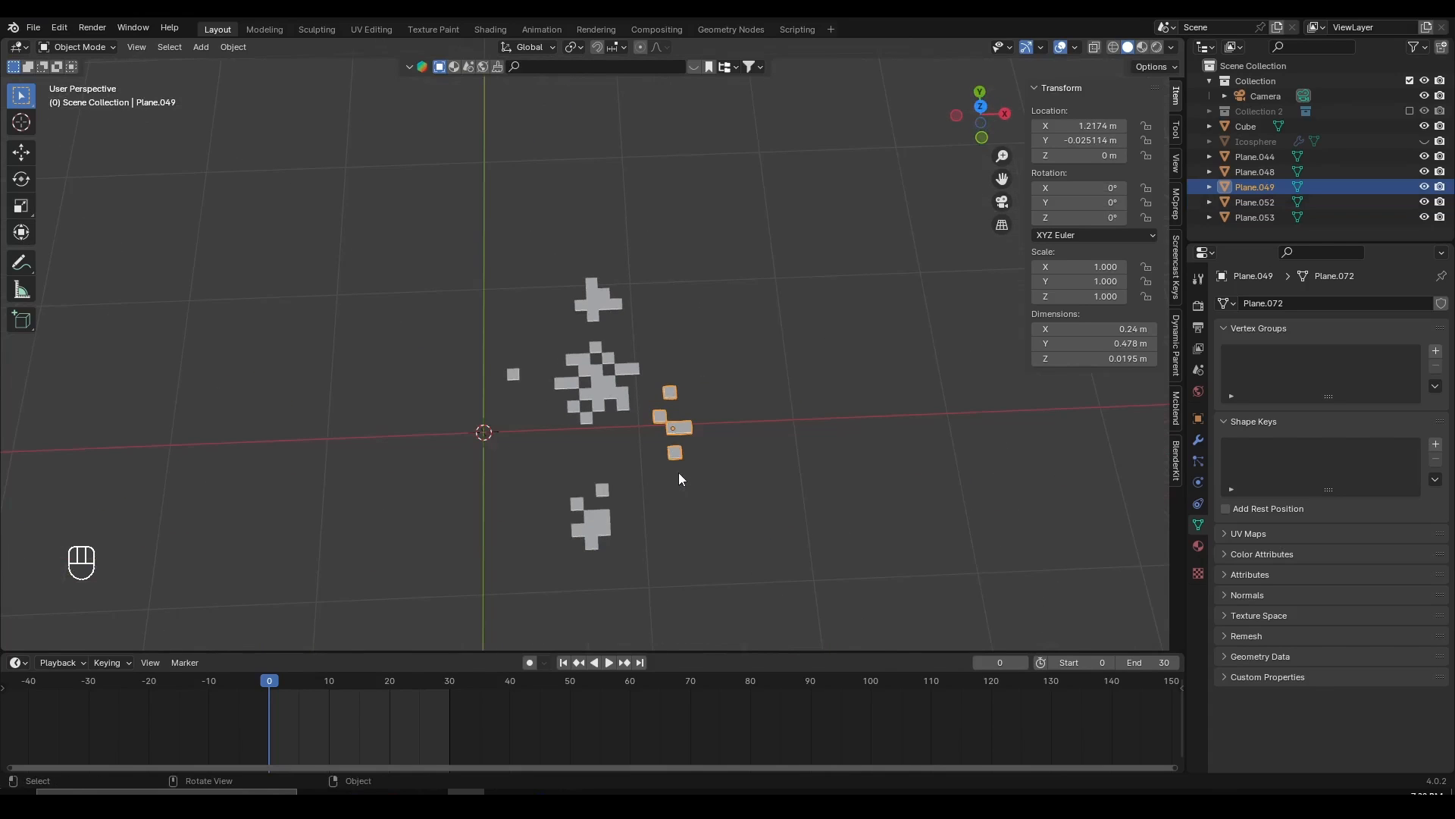
scroll(679, 471, "down", 8)
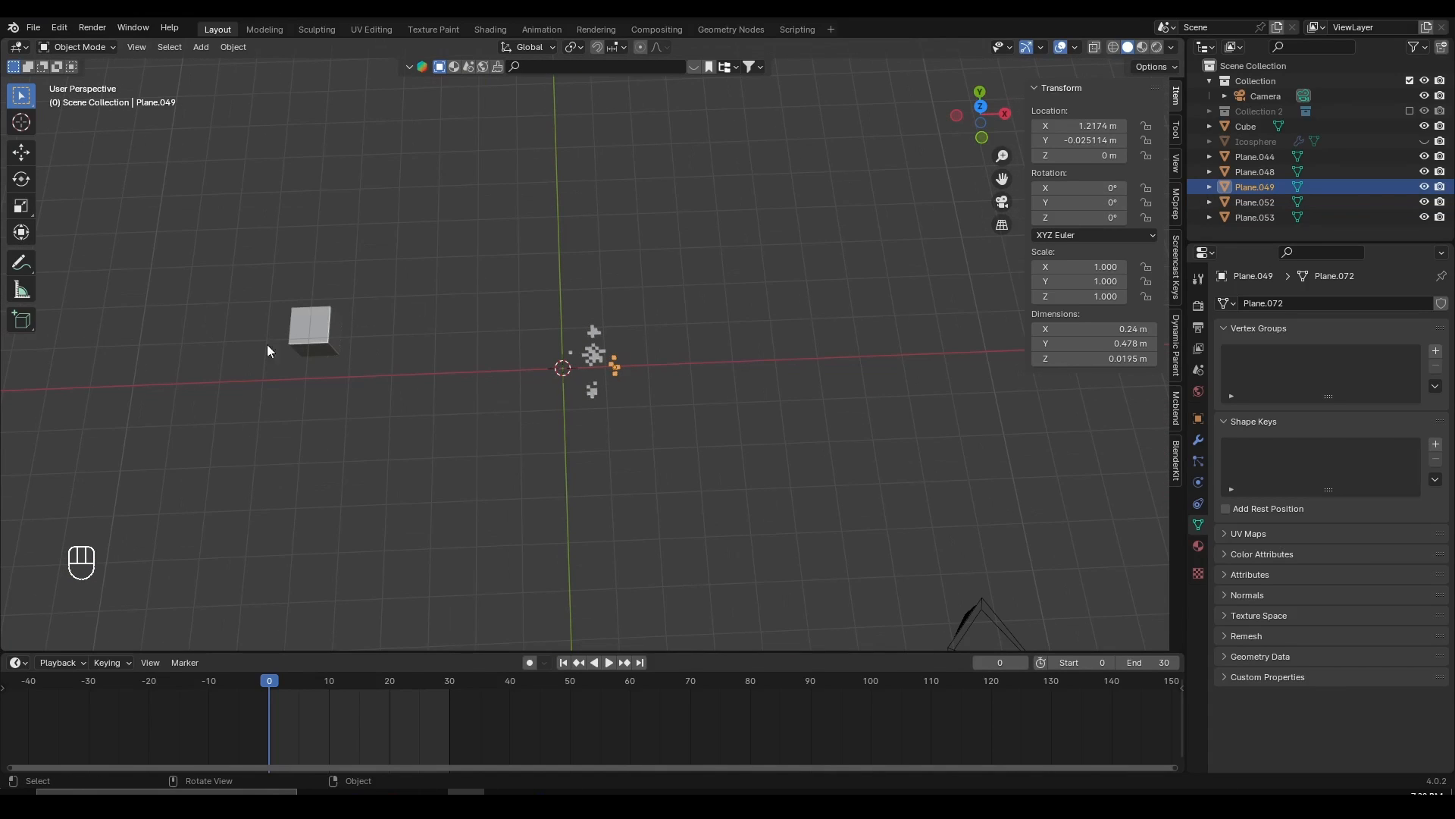
middle_click_drag(664, 405, 657, 389)
scroll(635, 412, "up", 10)
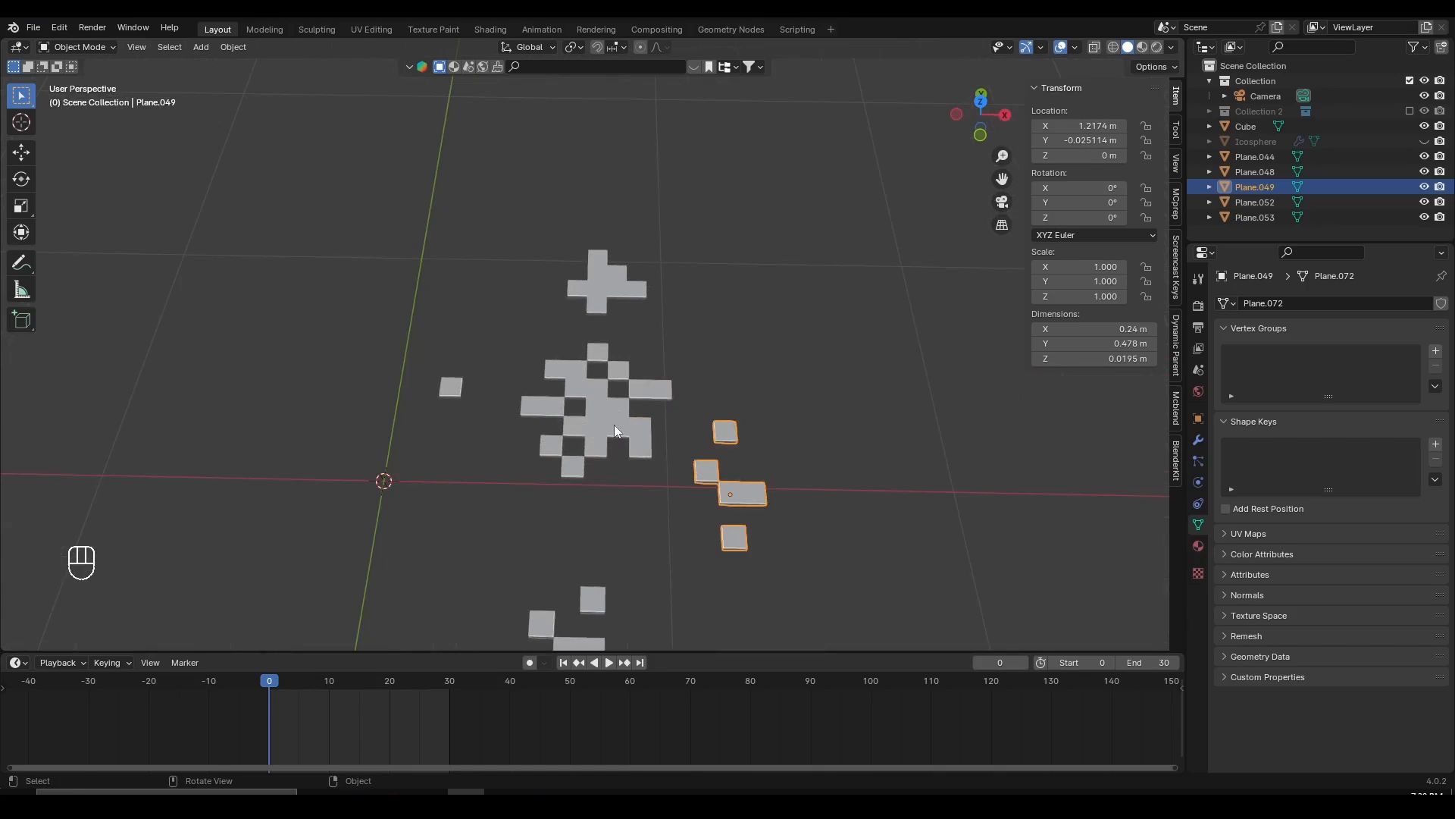
left_click(614, 430)
middle_click_drag(612, 421, 676, 390)
key("g")
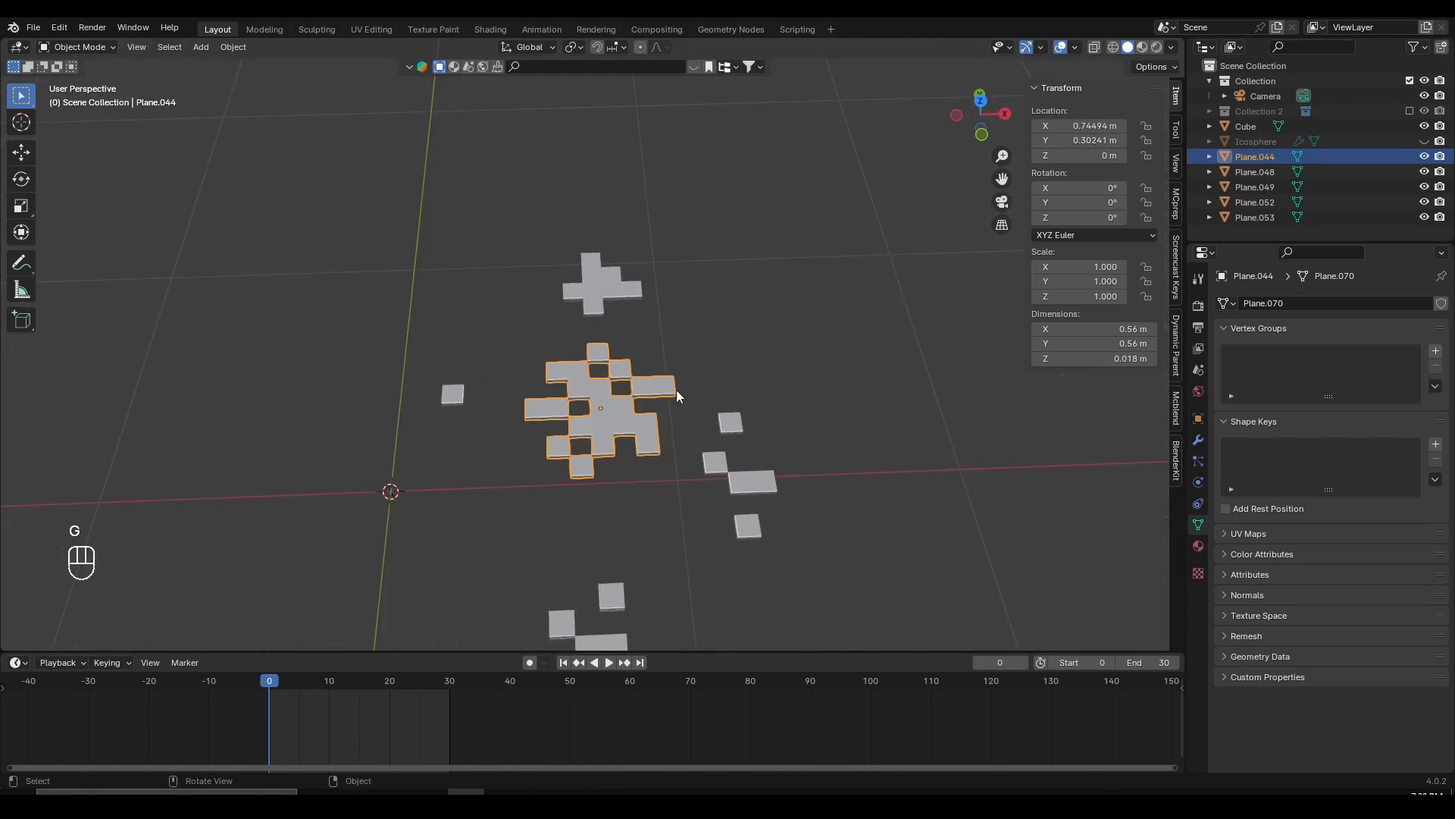
key("ctrl+s")
- Show the viewport in material preview and assign the existing Enderman Particle material to the central pixel mesh
left_click(1143, 49)
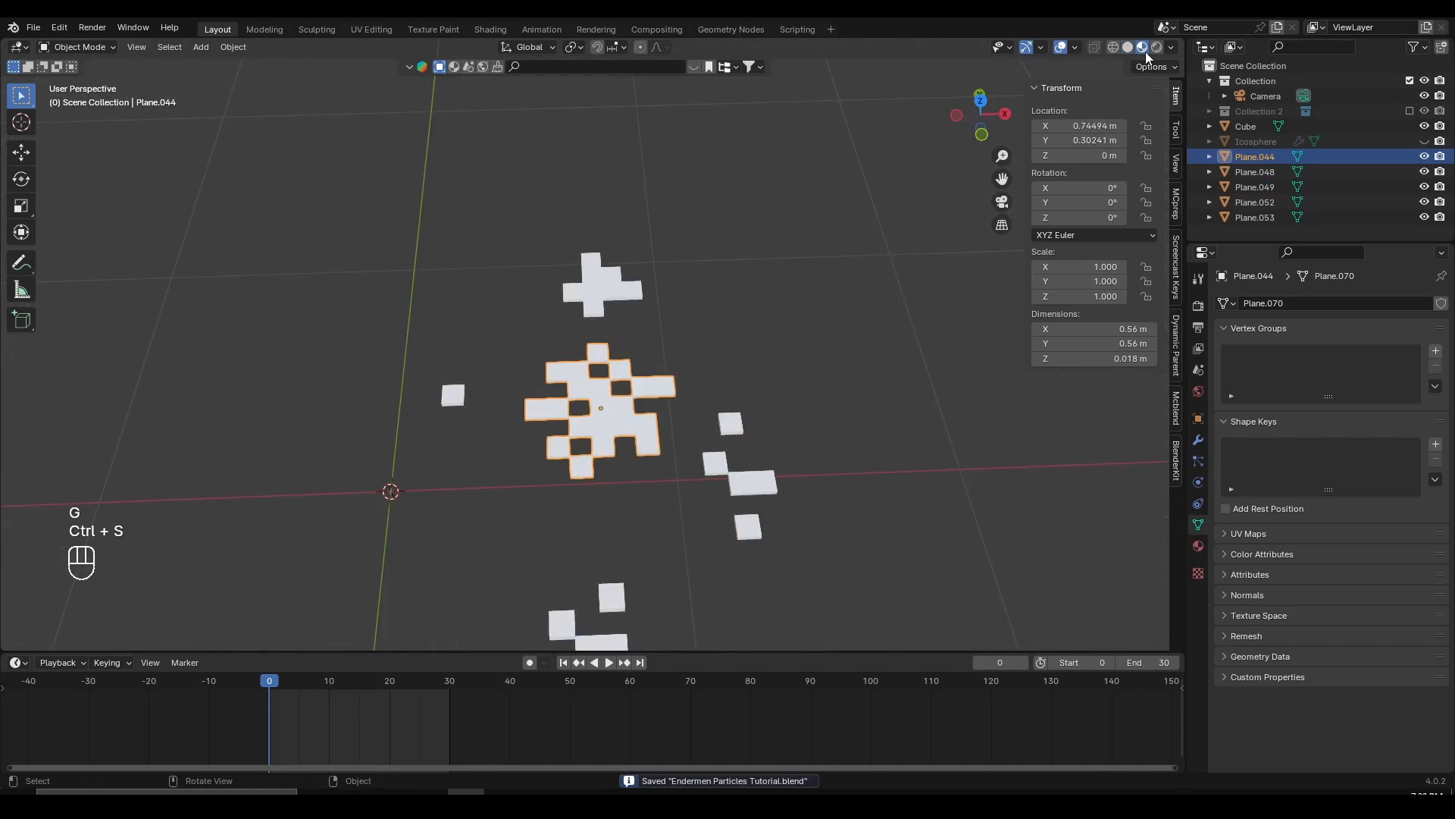
left_click(1198, 548)
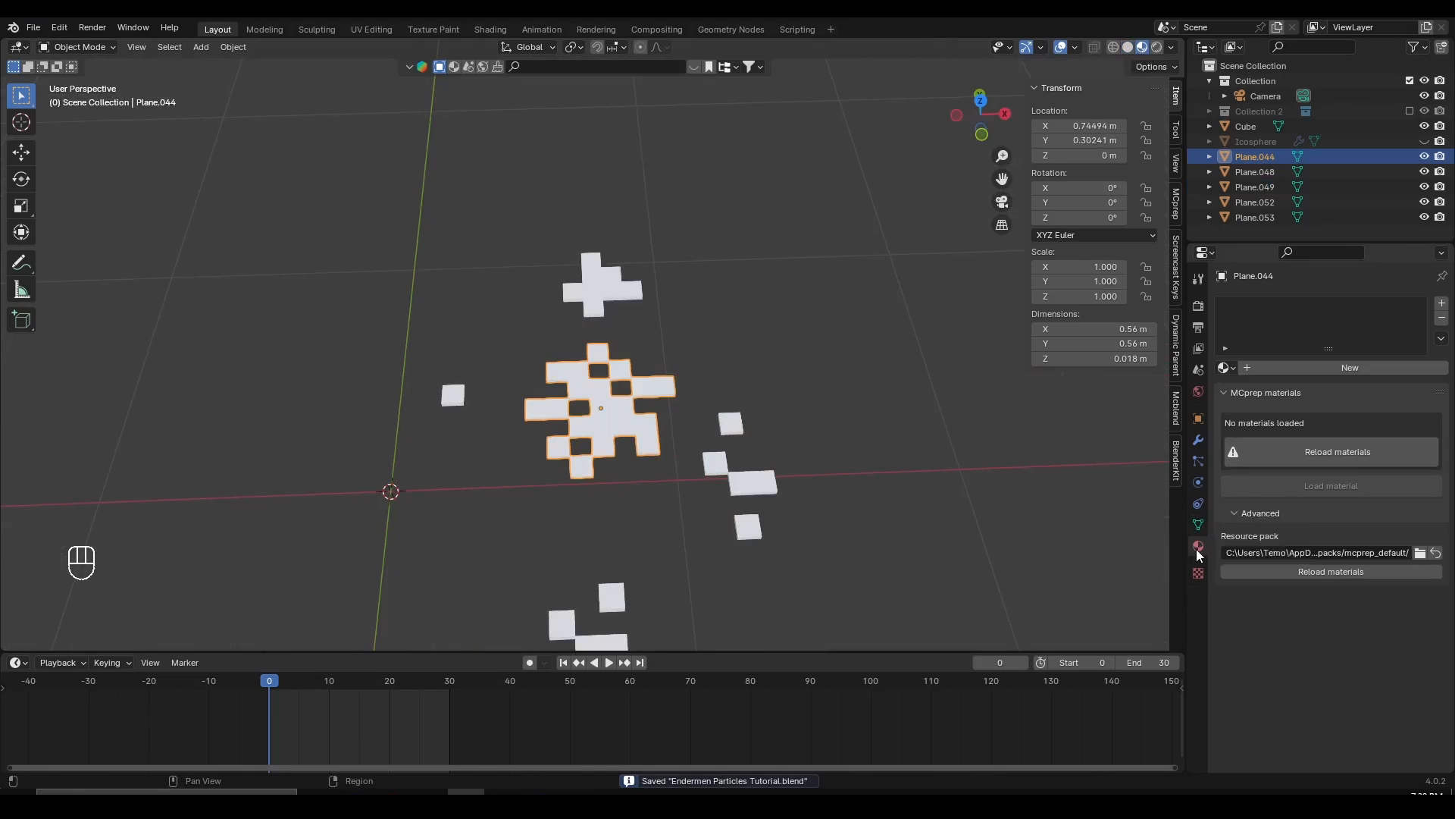
left_click(1226, 369)
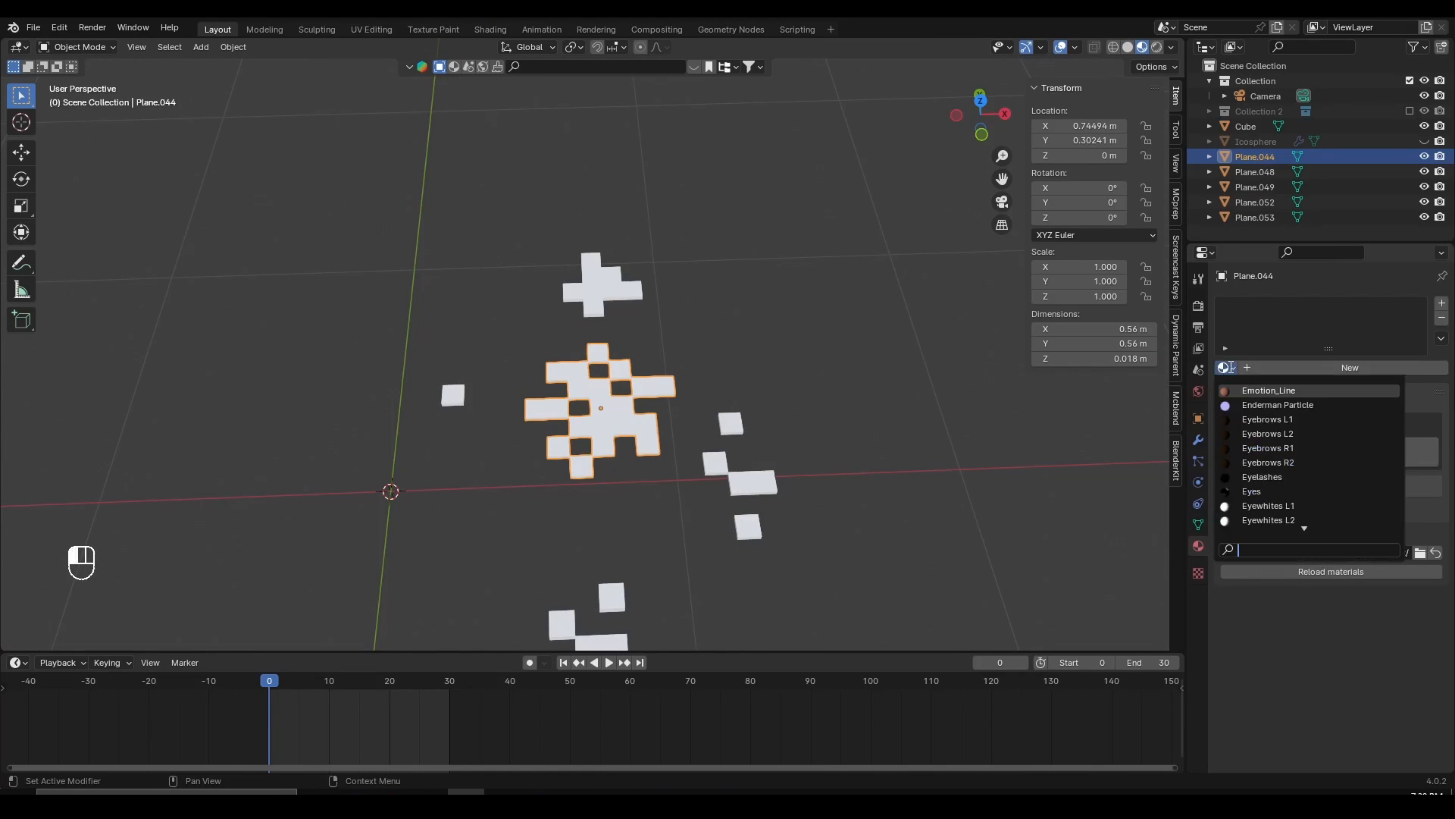
type("e")
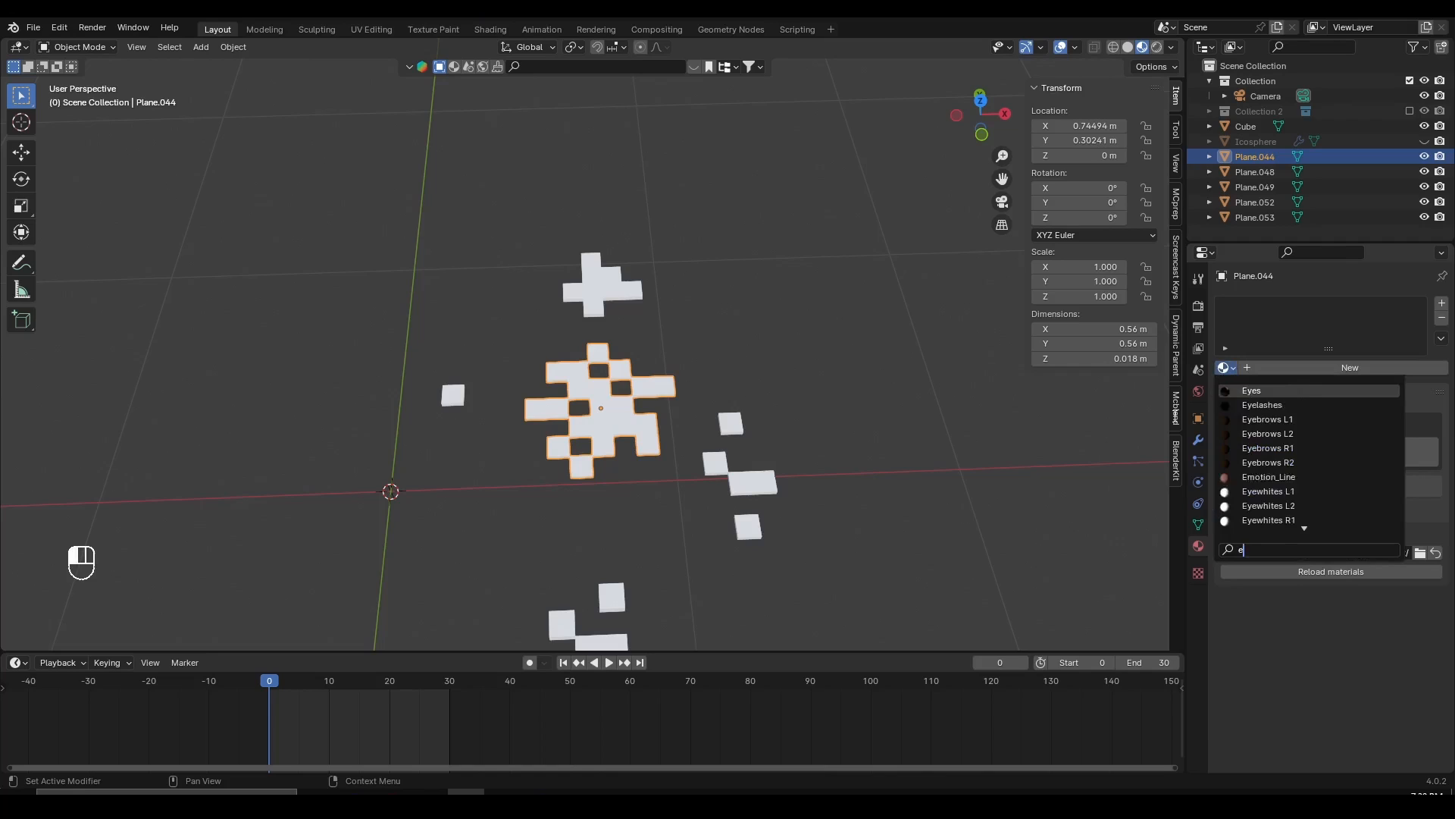
type("nderm")
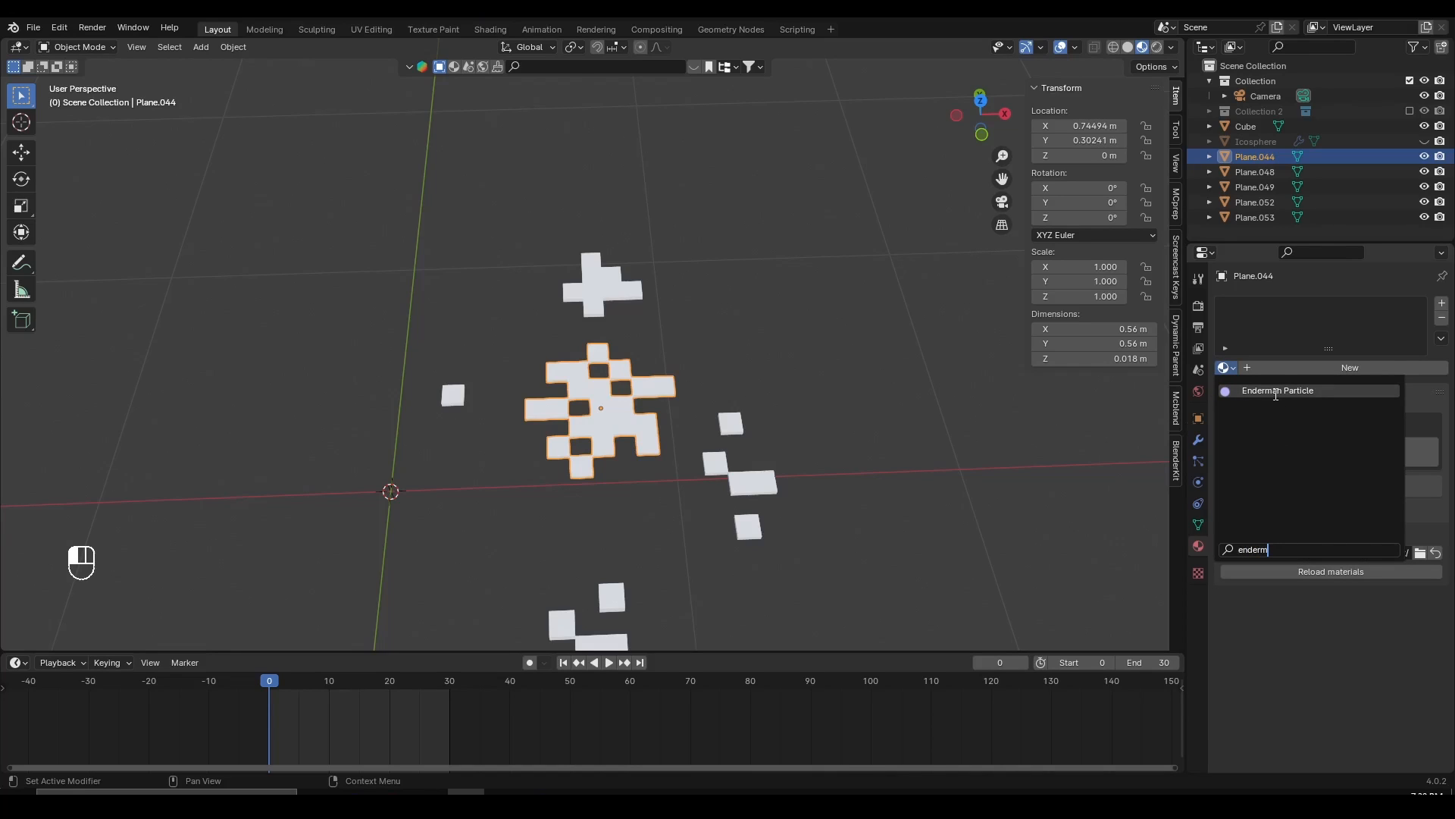
left_click(1276, 392)
- Play the animation briefly and inspect the material on the central pixel mesh
mouse_move(722, 431)
middle_mouse_down()
mouse_move(721, 346)
mouse_move(708, 409)
middle_mouse_up()
scroll(721, 345, "up", 4)
key("space")
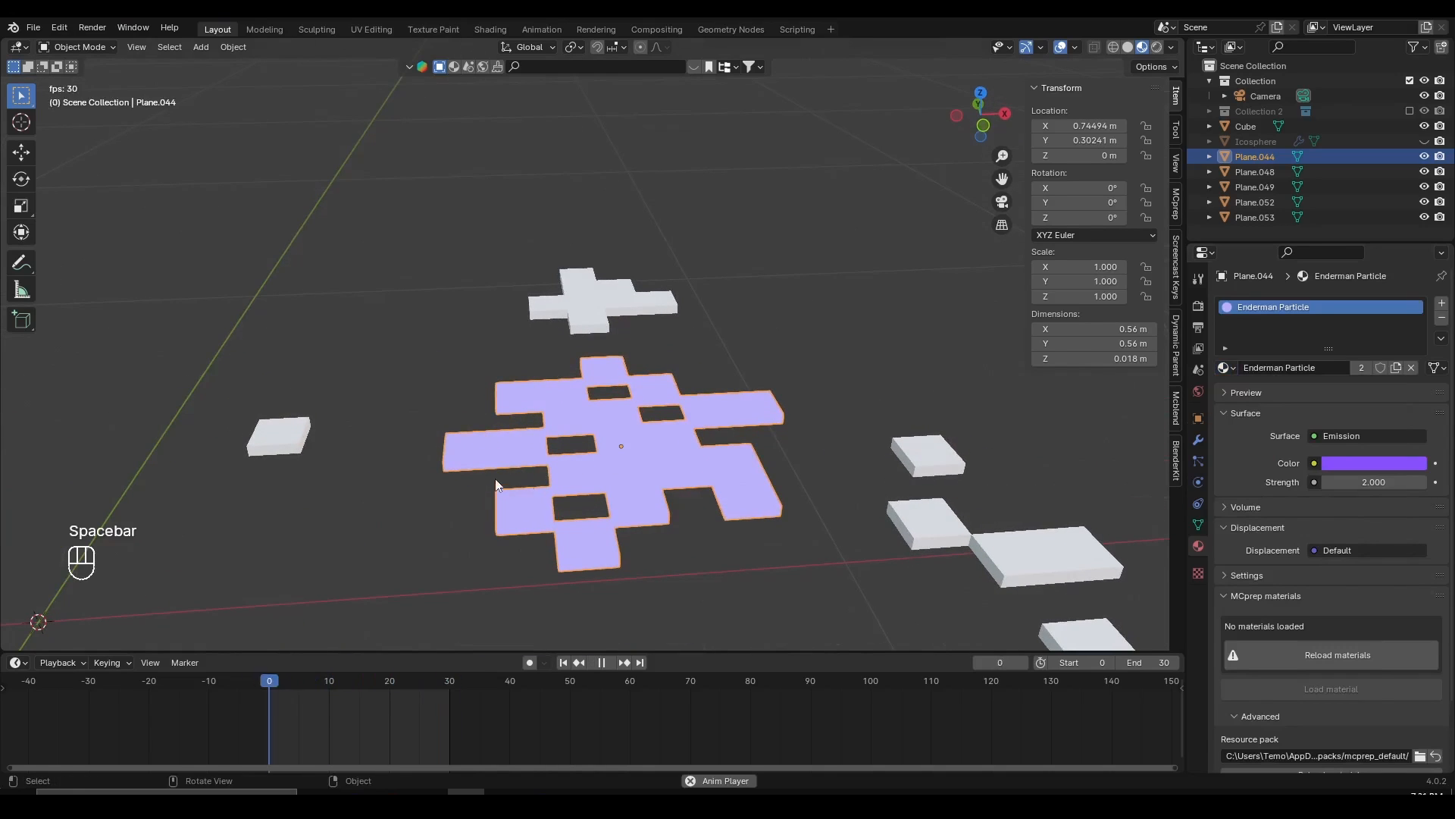
key("space")
middle_click_drag(597, 464, 607, 429)
scroll(646, 439, "down", 4)
middle_click_drag(692, 469, 648, 379, "shift")
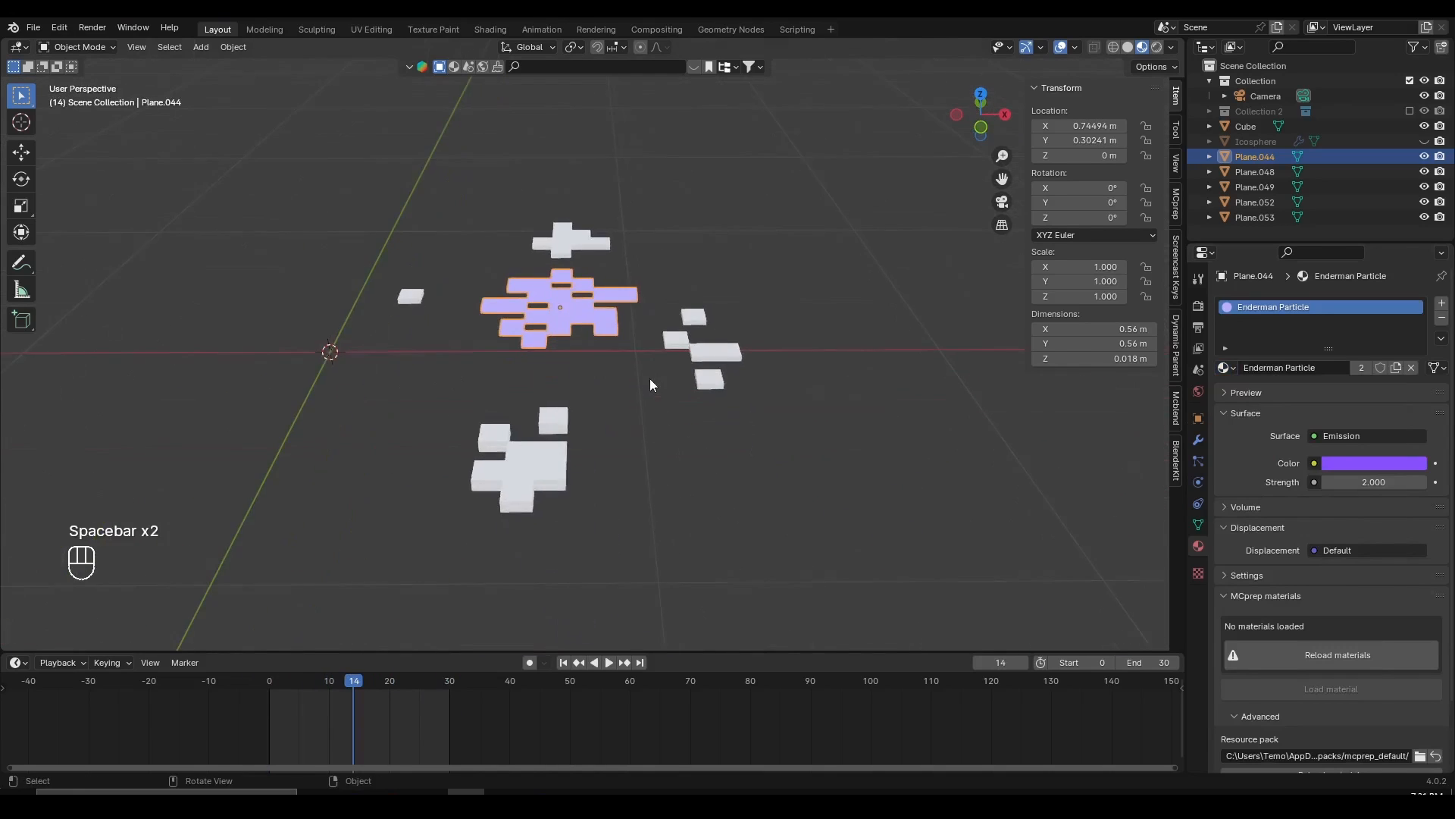
- Select the four white pixel meshes around the central purple mesh
scroll(652, 379, "up", 4)
middle_click_drag(780, 371, 835, 394)
left_click(834, 391)
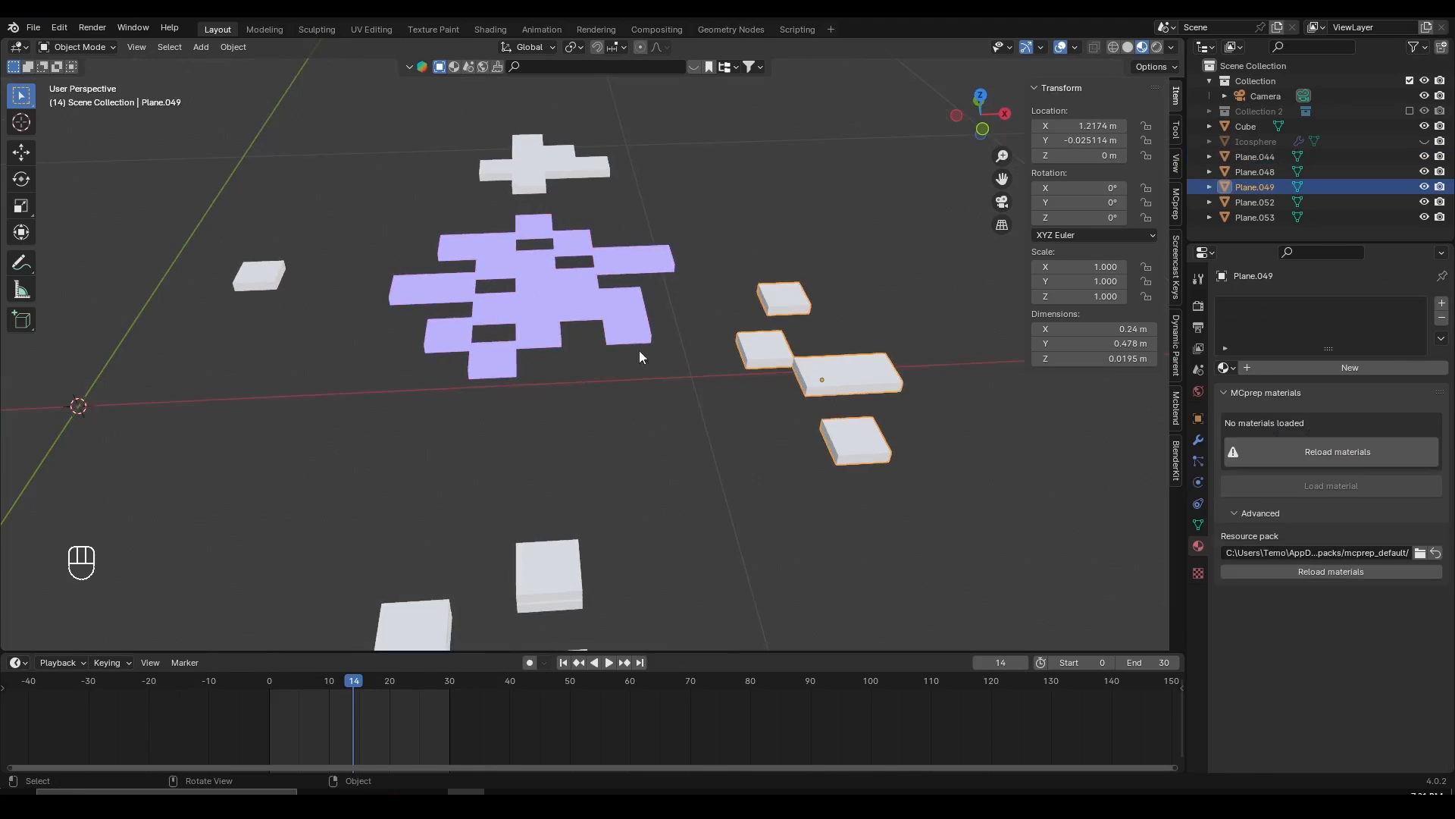
middle_click_drag(569, 321, 648, 391)
scroll(591, 353, "down", 4)
scroll(650, 392, "up", 1)
key("a")
key("a")
middle_click_drag(748, 399, 749, 369, "shift")
left_click(753, 365, "shift")
left_click(557, 573, "shift")
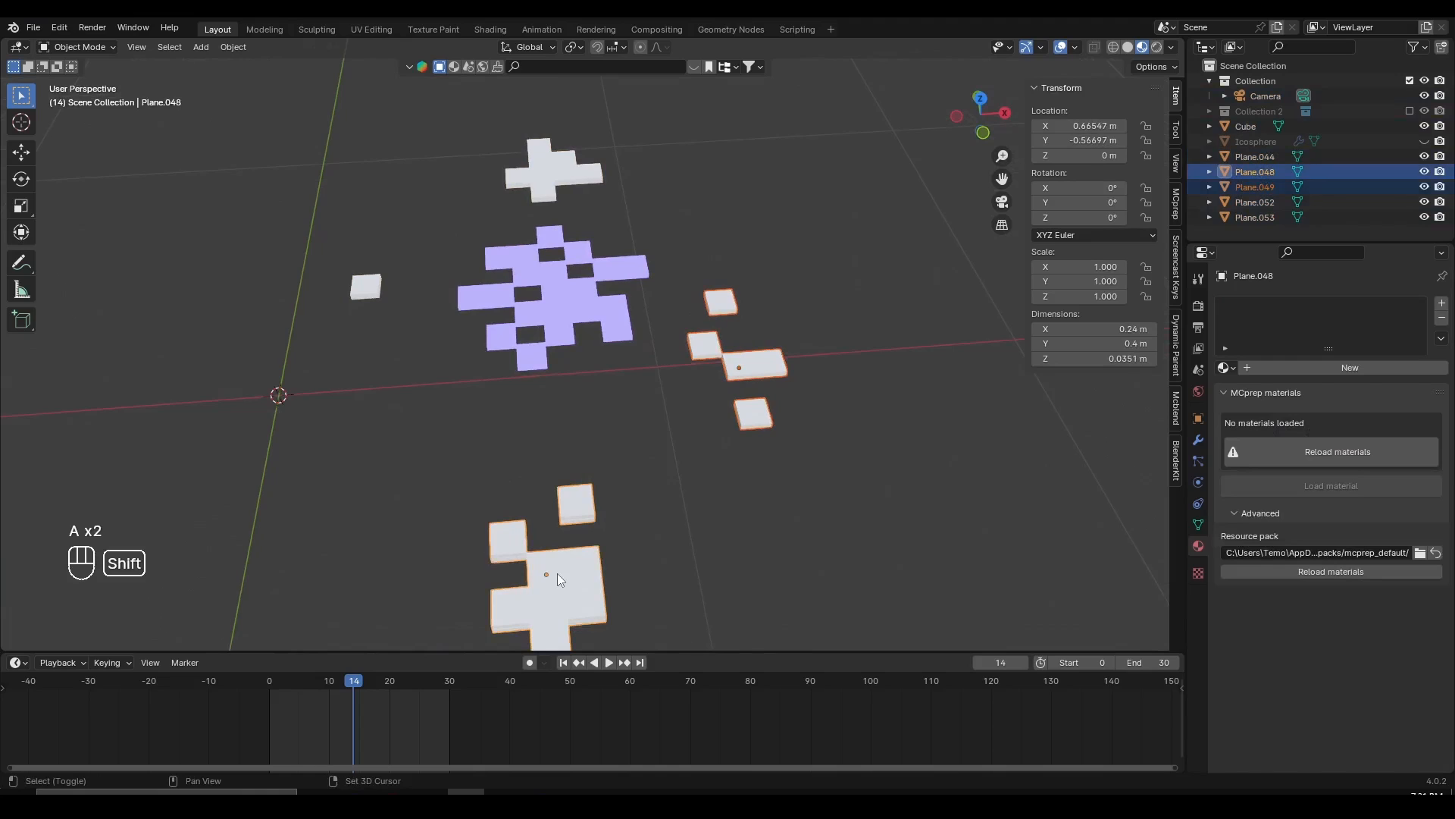
left_click(366, 288, "shift")
left_click(574, 182, "shift")
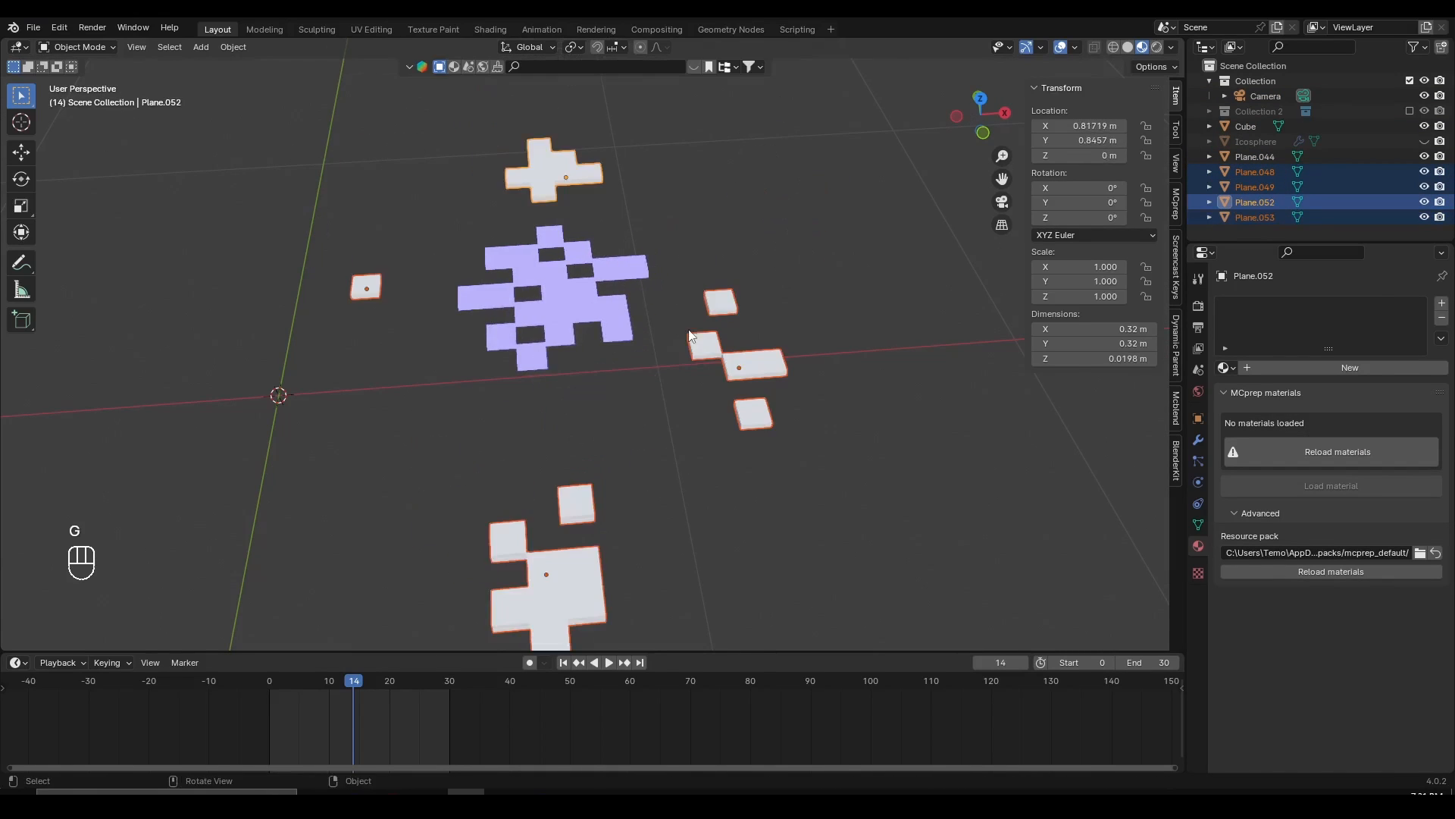
- Add the central mesh as the active object and link its Enderman Particle material to the other selected meshes
scroll(549, 401, "up", 7)
middle_click_drag(548, 402, 615, 479, "shift")
scroll(615, 479, "down", 6)
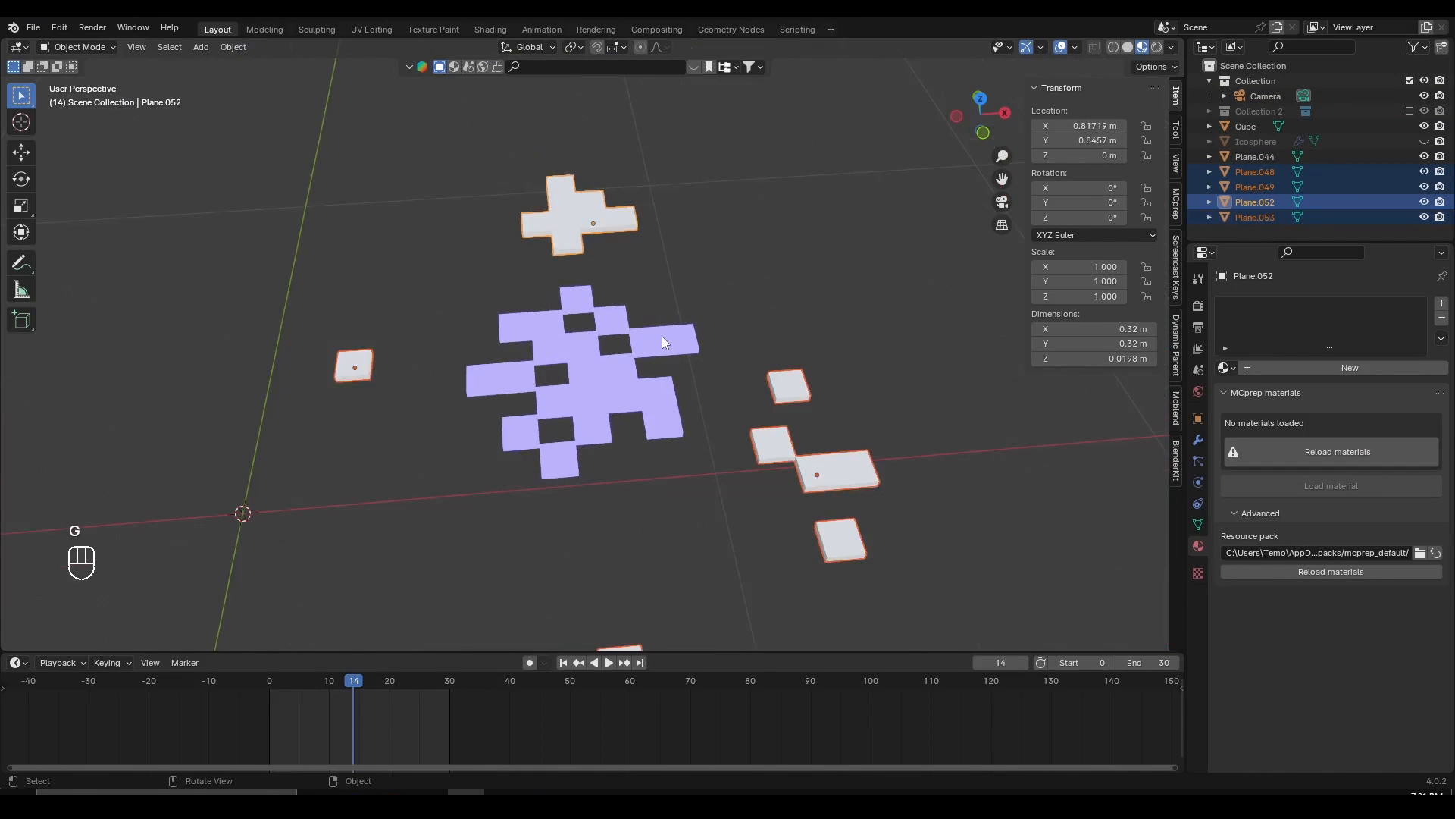
scroll(570, 412, "up", 1)
left_click(629, 379, "shift")
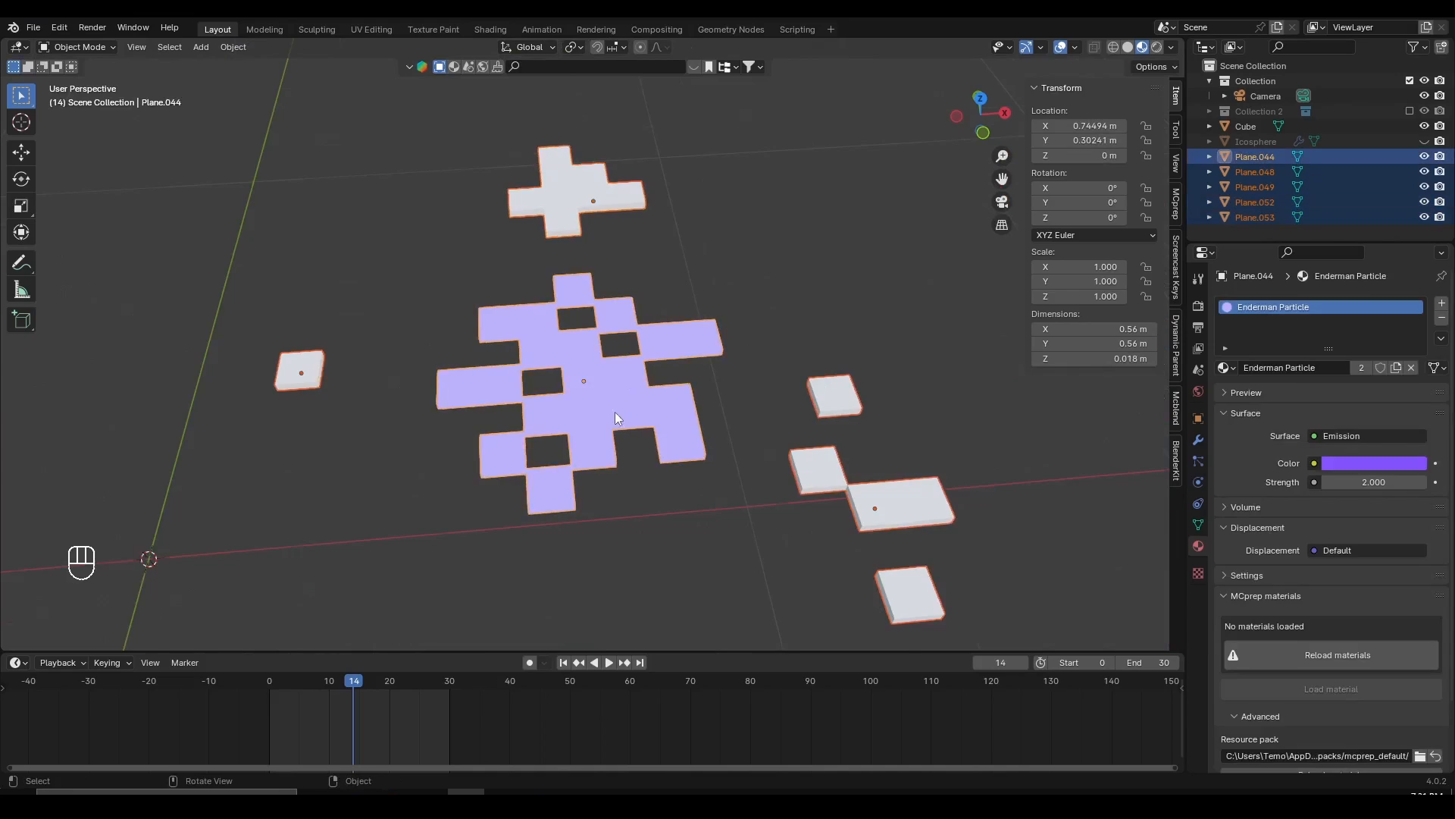
scroll(616, 412, "up", 3)
scroll(617, 516, "down", 3)
middle_click_drag(574, 476, 558, 447)
scroll(558, 446, "up", 6)
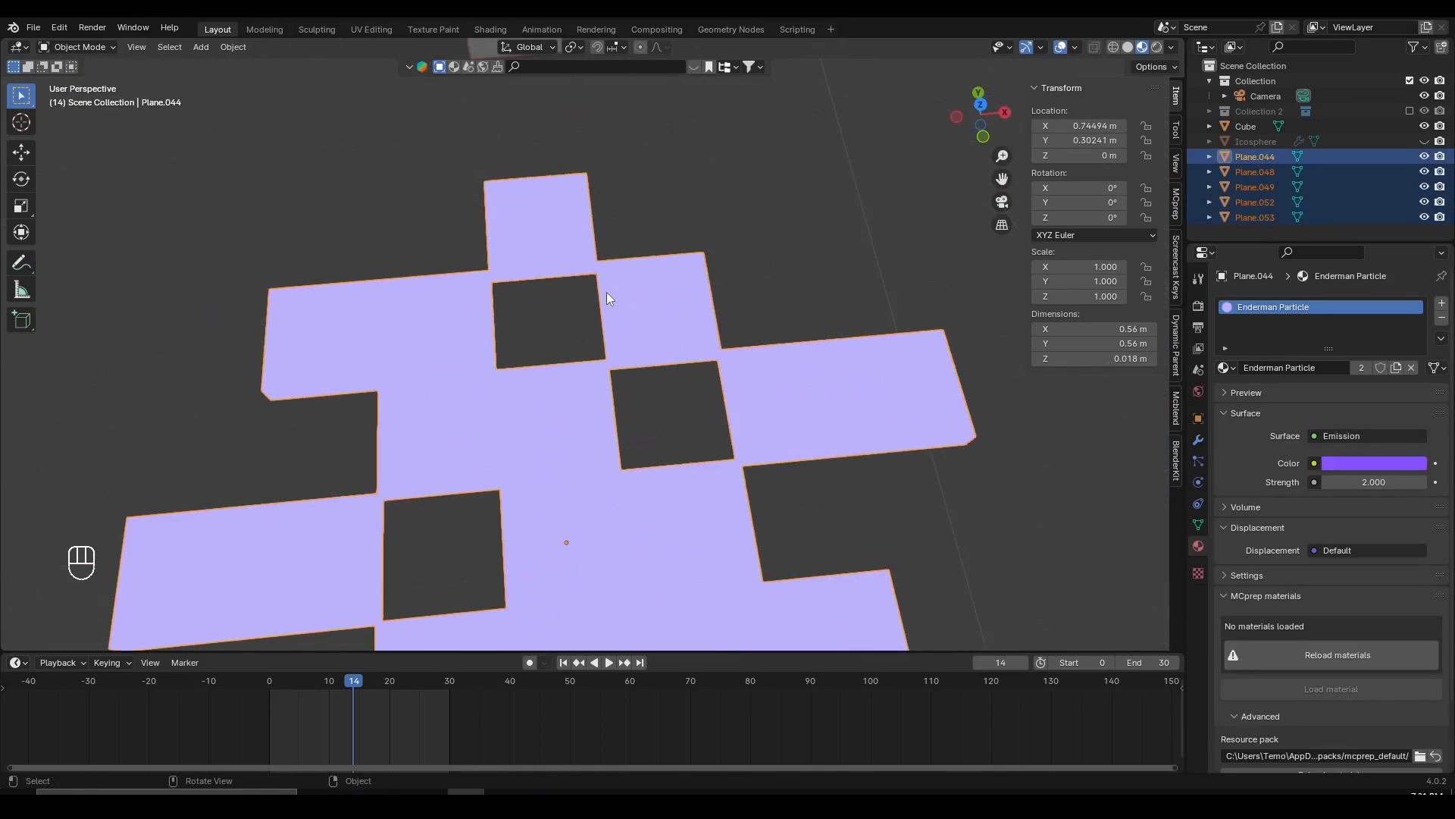
scroll(607, 296, "down", 4)
middle_click_drag(698, 407, 396, 211, "shift")
middle_click_drag(370, 327, 619, 424, "shift")
scroll(599, 434, "down", 2)
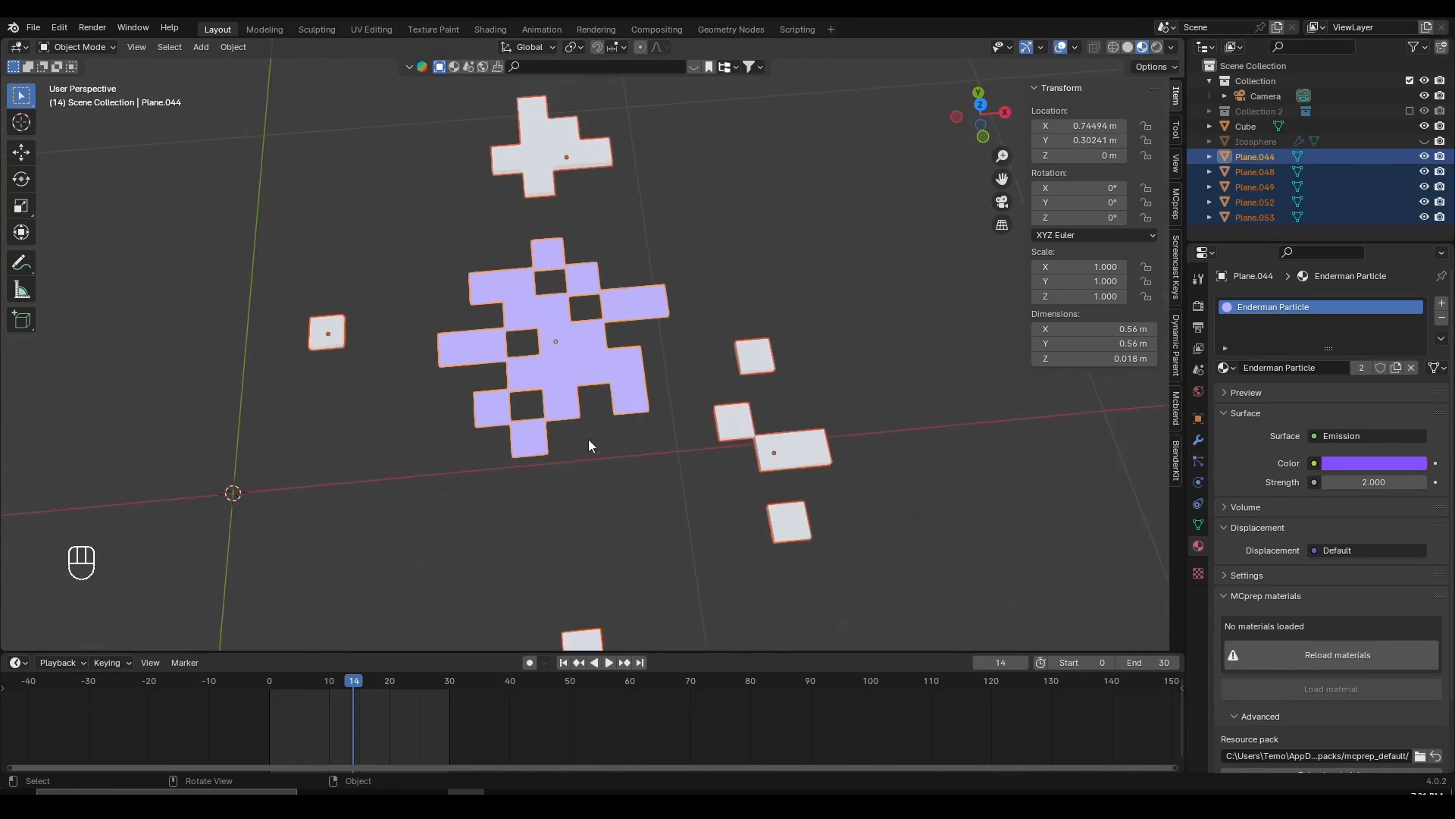
scroll(584, 435, "up", 1)
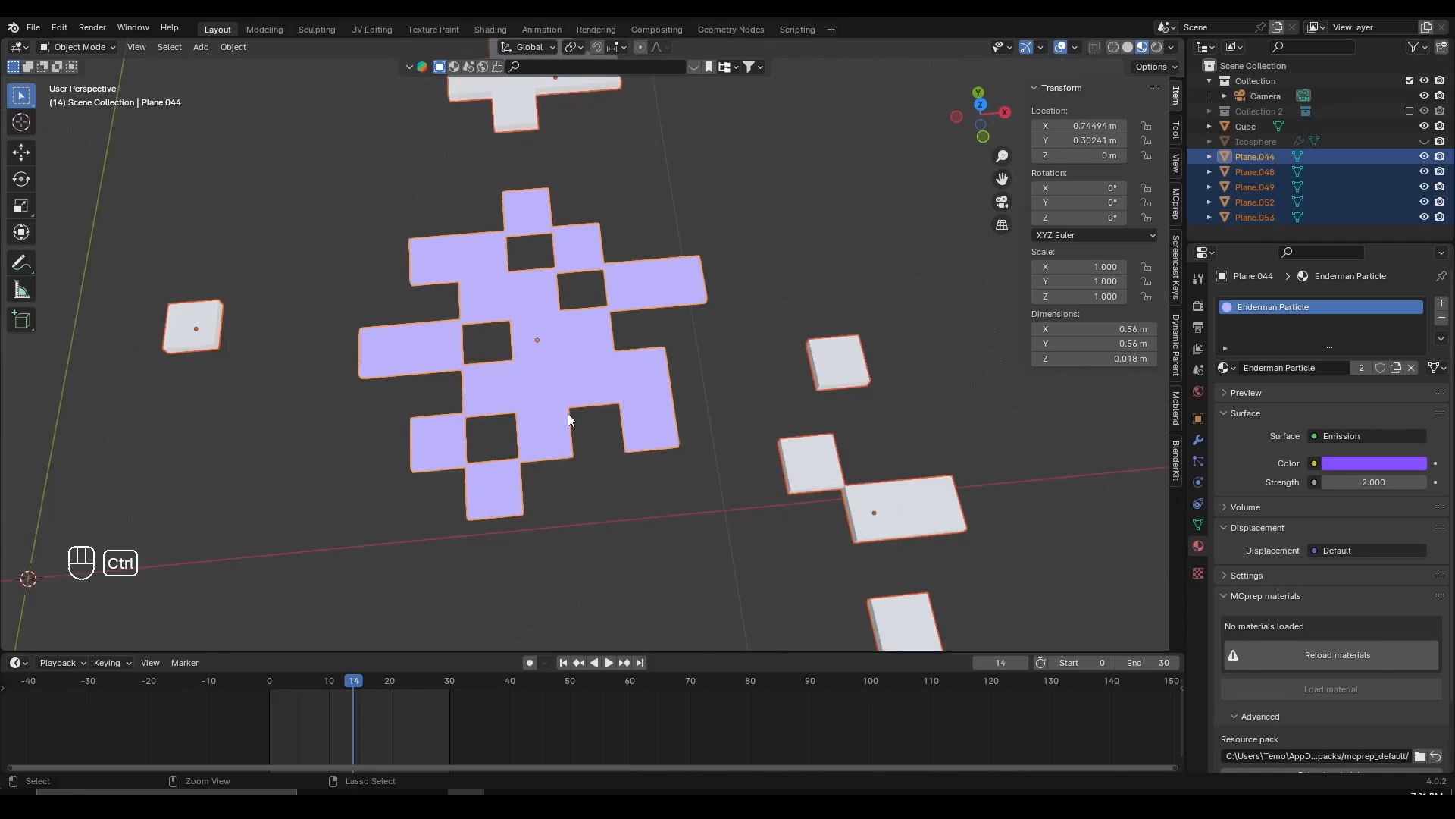
key("ctrl+l")
mouse_move(570, 418)
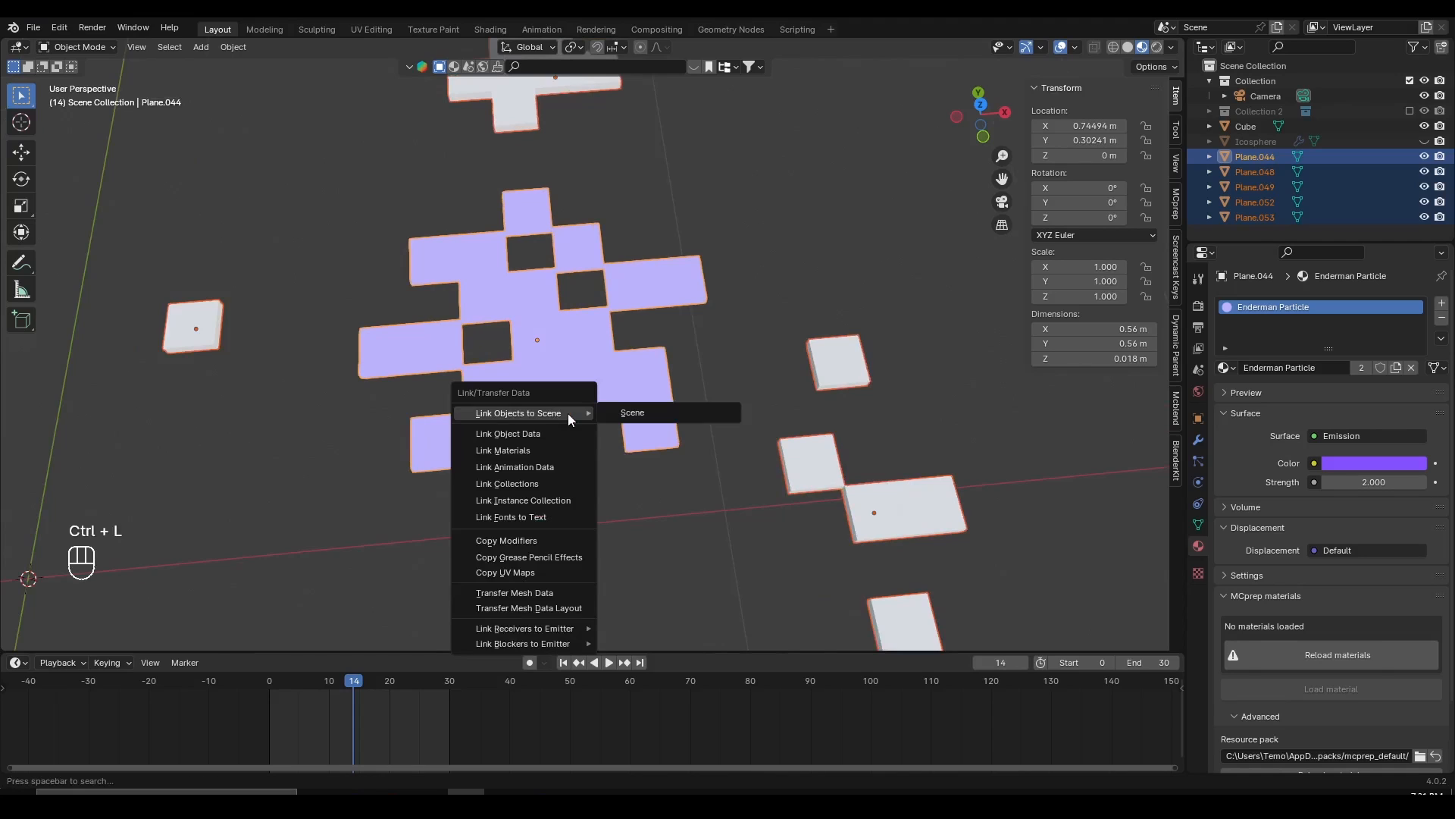
left_click(551, 451)
- Inspect the linked material on all five particle meshes from several angles
scroll(553, 452, "down", 4)
middle_click_drag(554, 453, 562, 373)
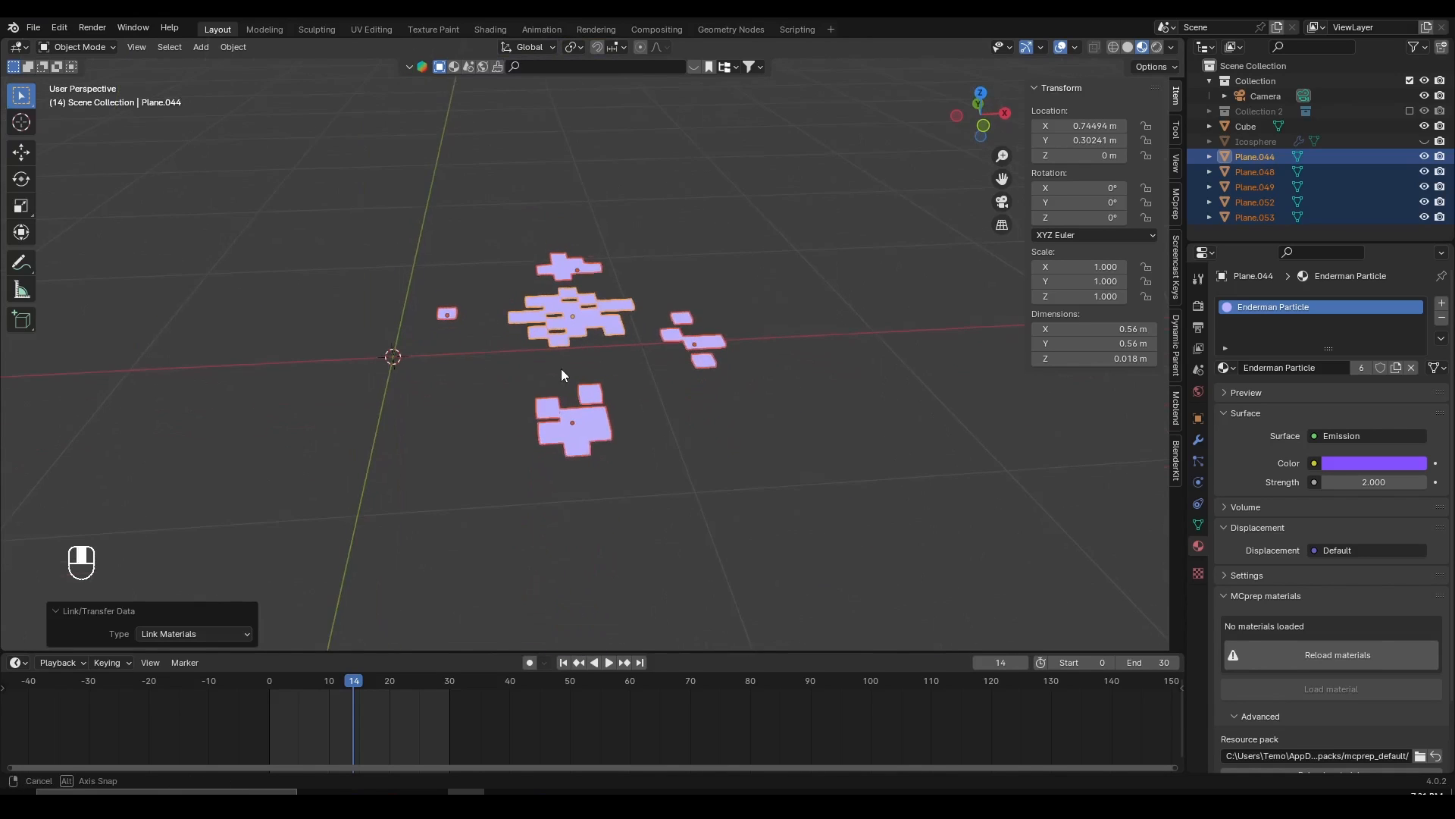
scroll(576, 364, "up", 4)
scroll(709, 310, "up", 1)
middle_click_drag(727, 310, 783, 375)
scroll(780, 375, "down", 5)
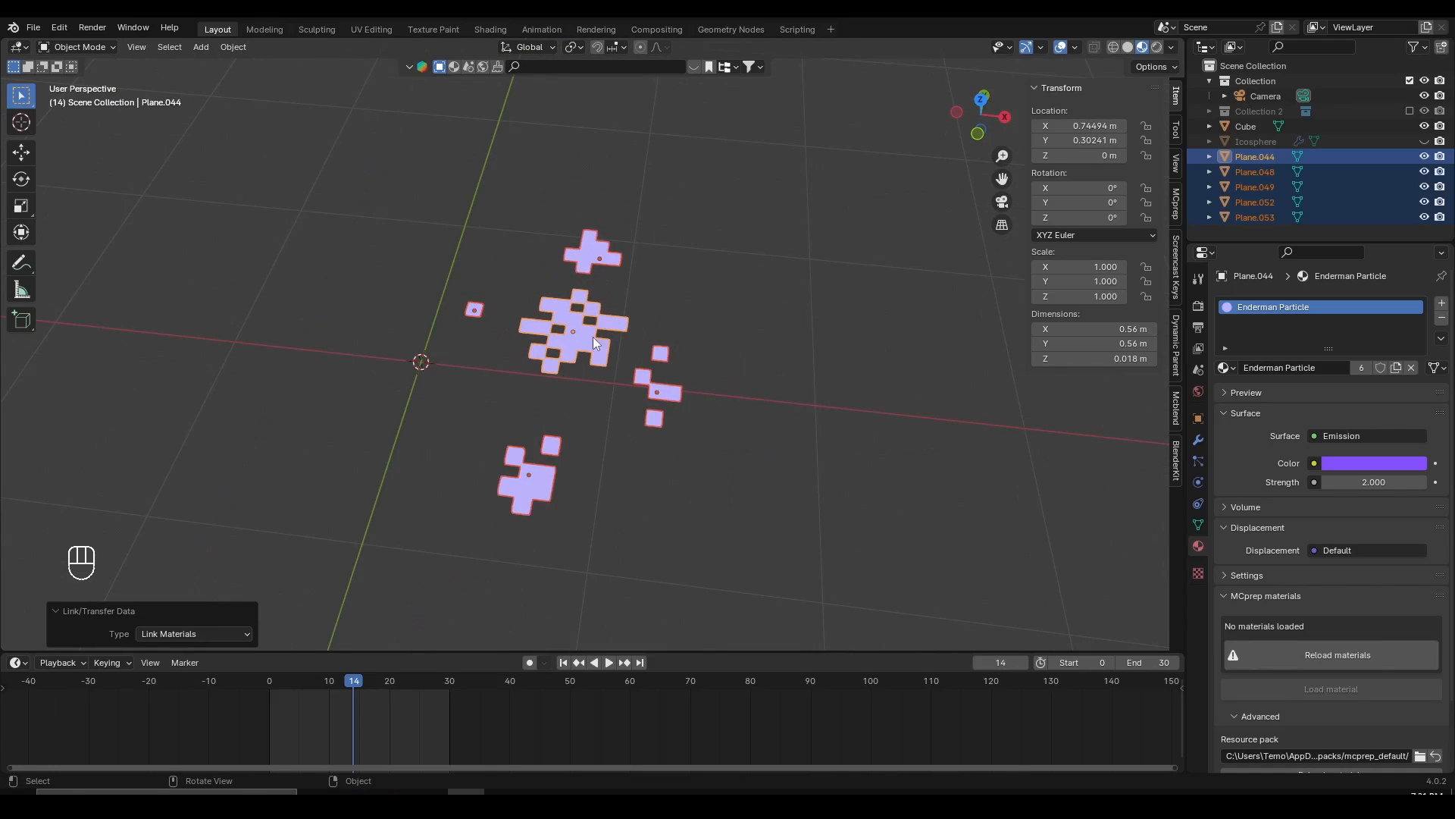
scroll(576, 292, "up", 3)
scroll(557, 292, "down", 3)
scroll(615, 324, "up", 4)
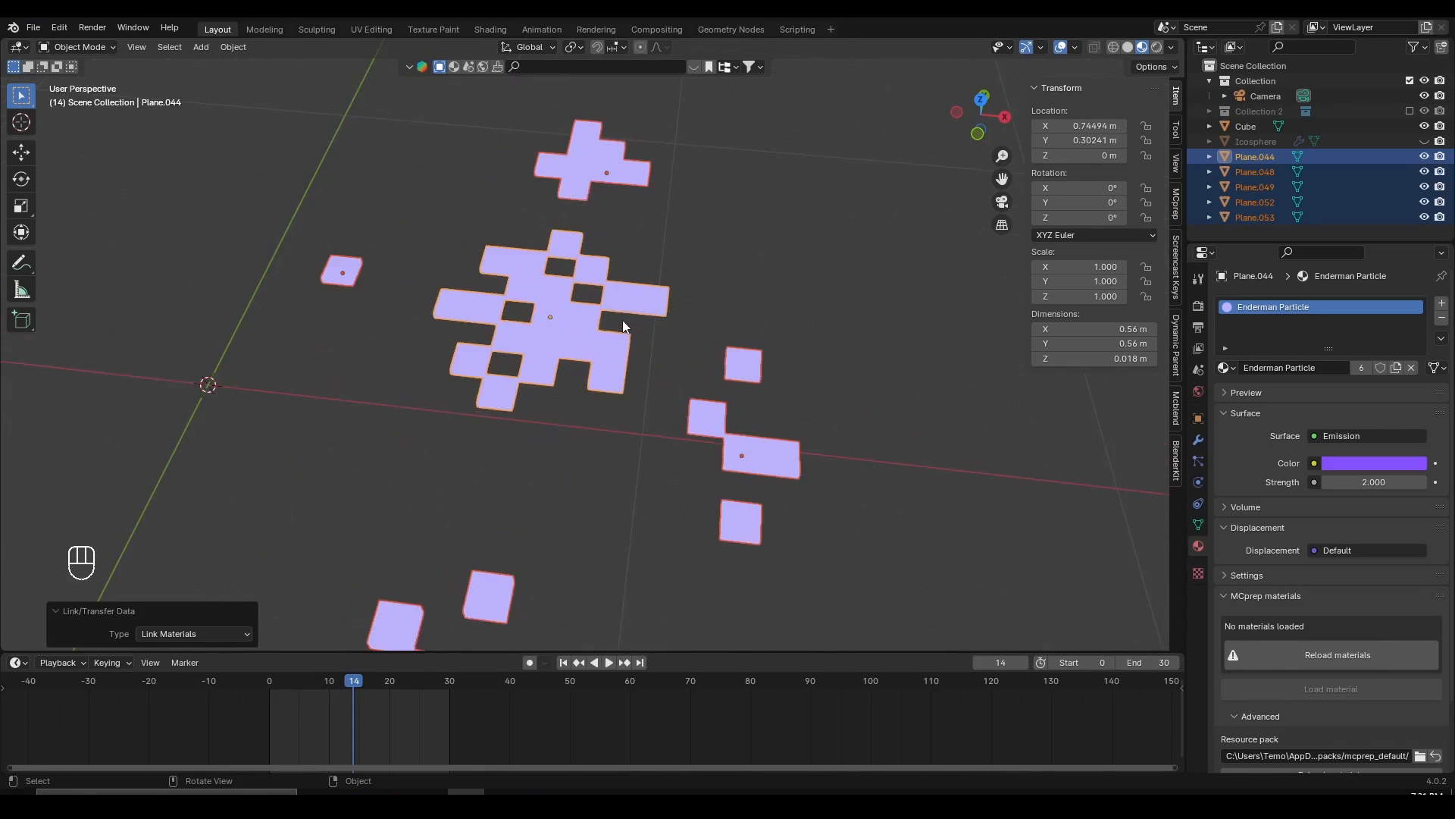
- Move the four-piece pixel mesh and the single-pixel mesh closer to the central mesh
middle_click_drag(621, 320, 656, 350)
left_click(793, 451)
key("g")
left_click(788, 391)
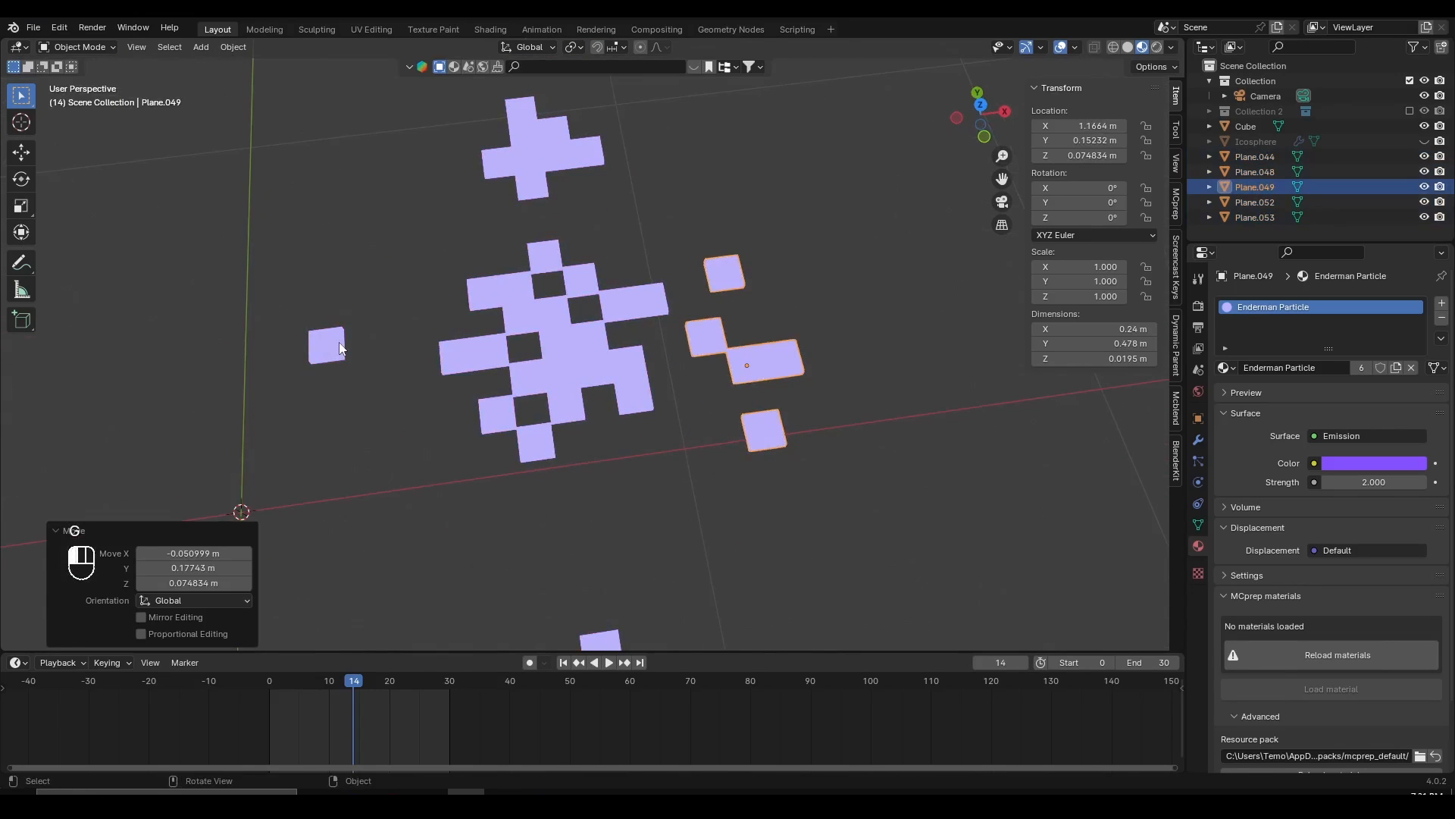
left_click(339, 343)
key("g")
left_click(379, 371)
- Move the cross-shaped pixel mesh and the mesh on the opposite side closer to the central mesh
left_click(574, 159)
key("g")
left_click(543, 179)
scroll(569, 558, "down", 2)
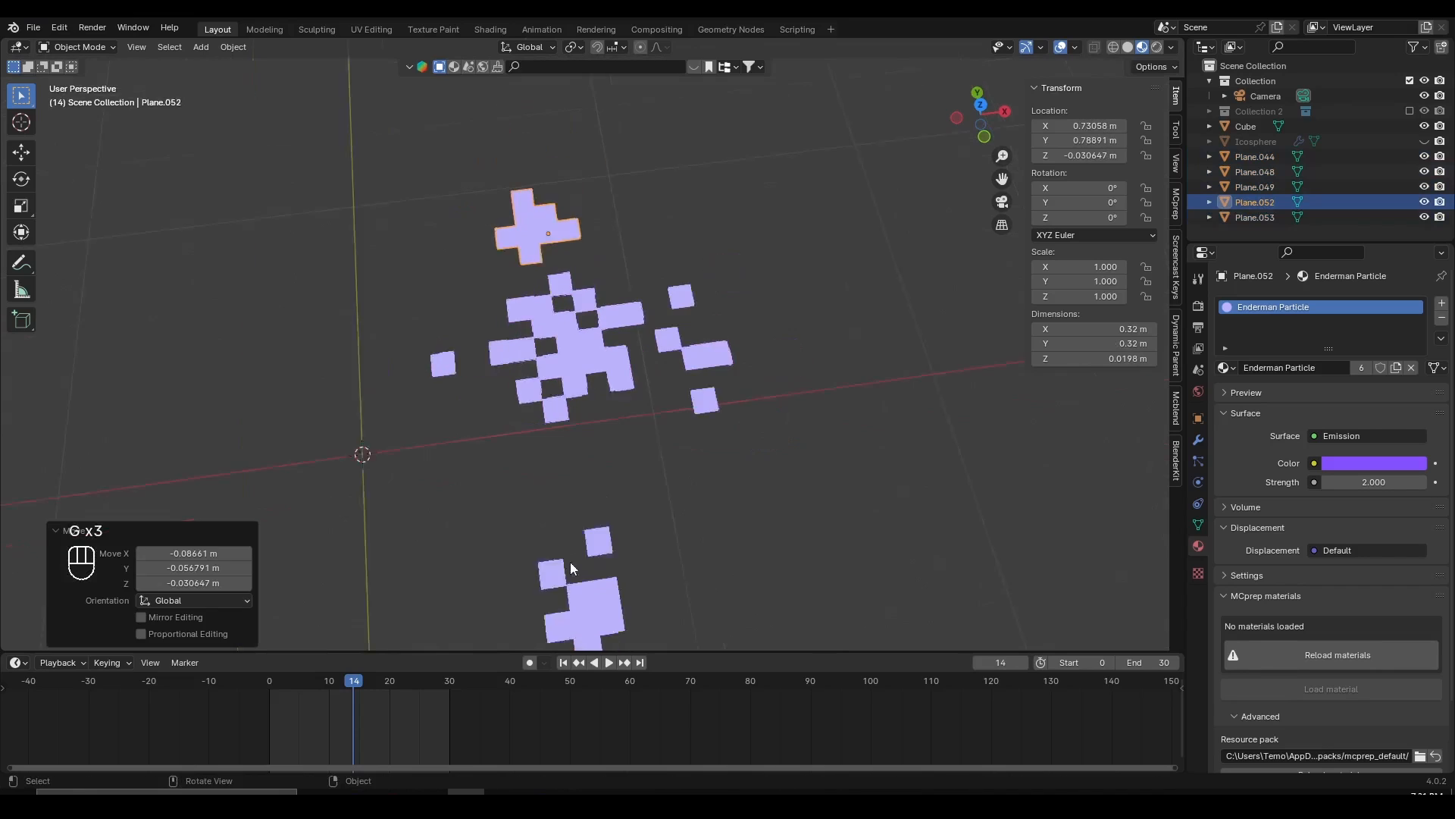
scroll(570, 565, "down", 2)
left_click(582, 534)
key("g")
left_click(631, 494)
key("b")
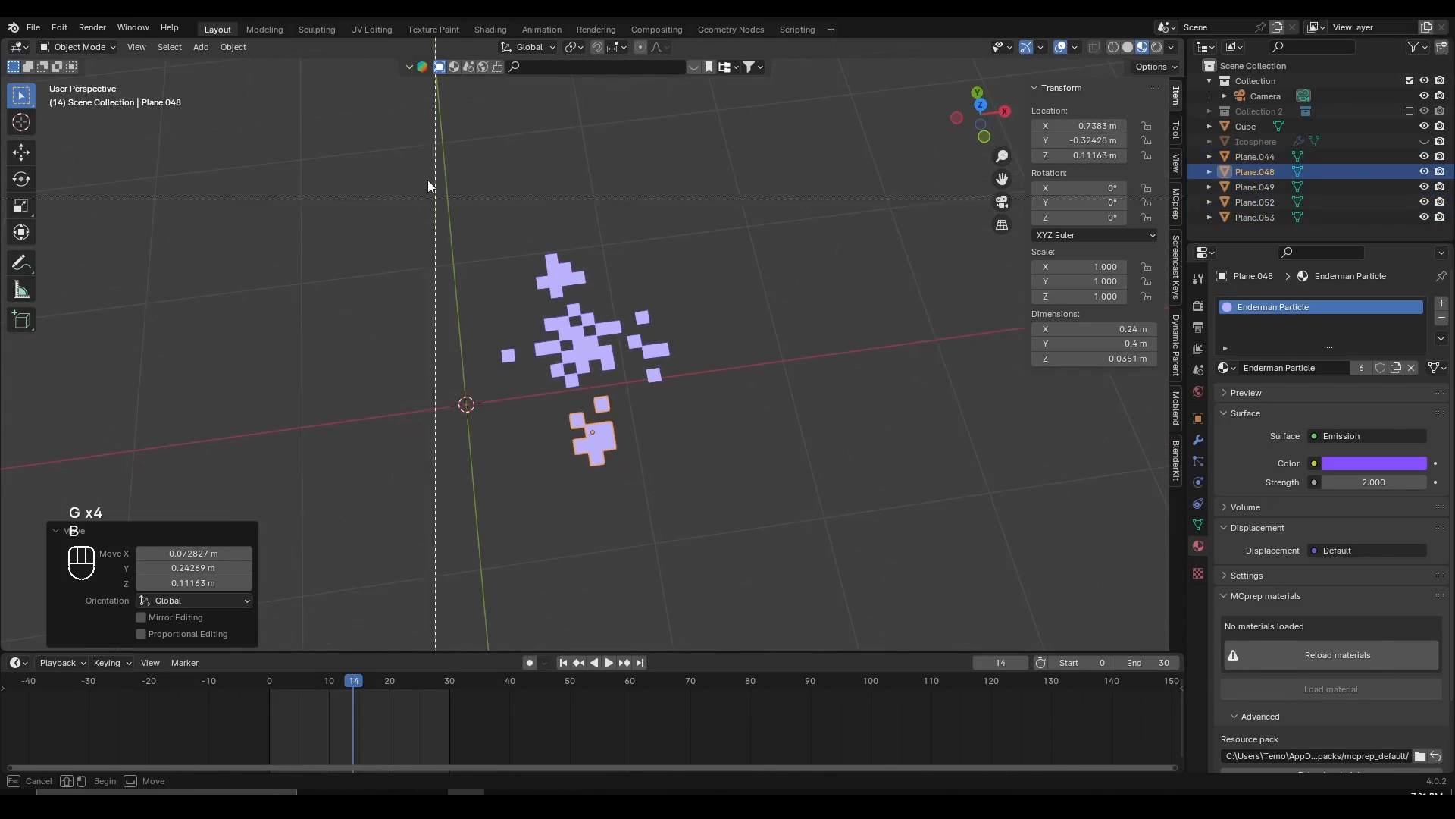
key("b")
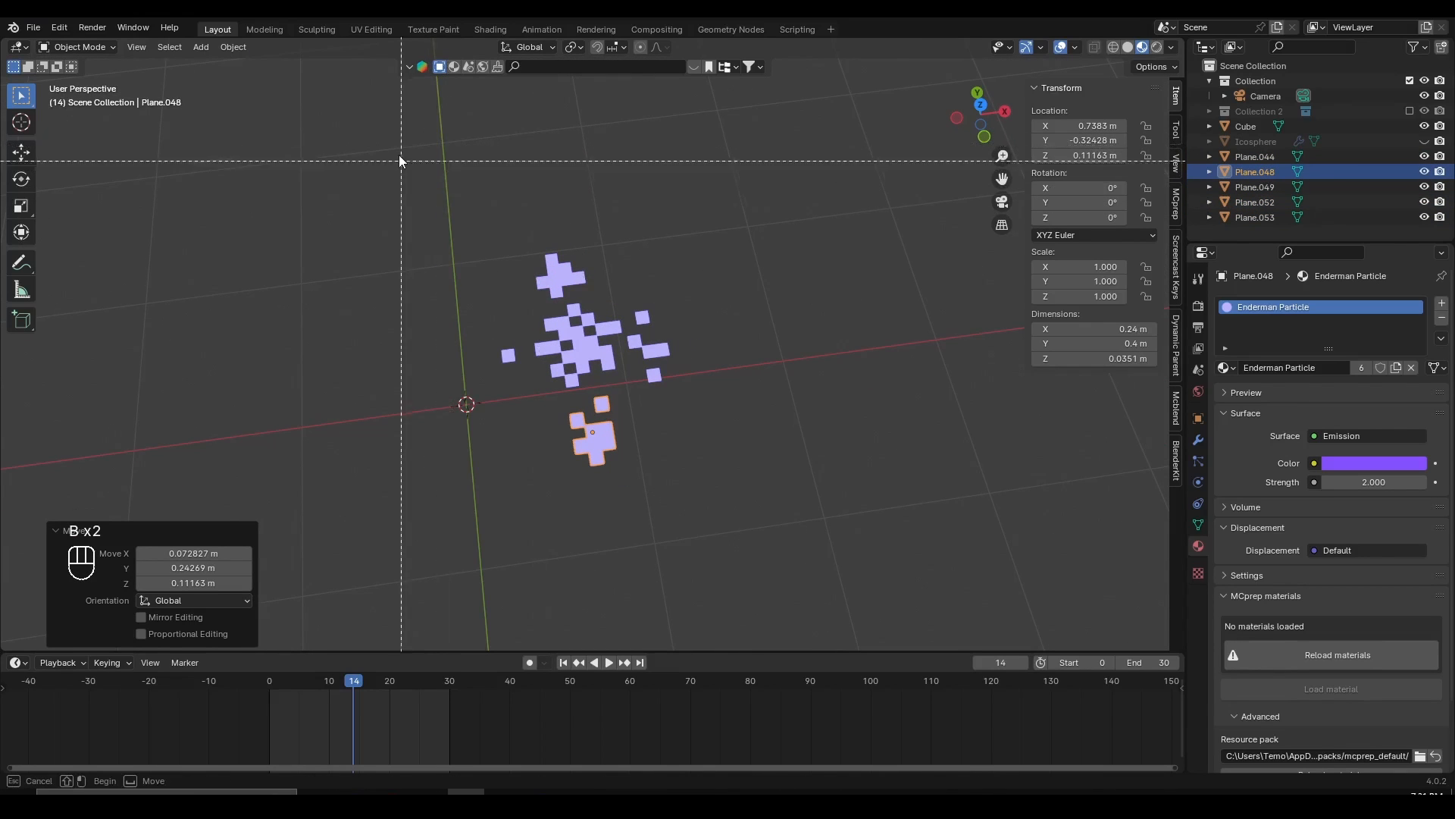
left_click_drag(423, 157, 864, 516)
scroll(607, 350, "up", 3)
key("a")
key("a")
- Select all five particle meshes and move them to a new collection named Endermen Particles
left_click(597, 364)
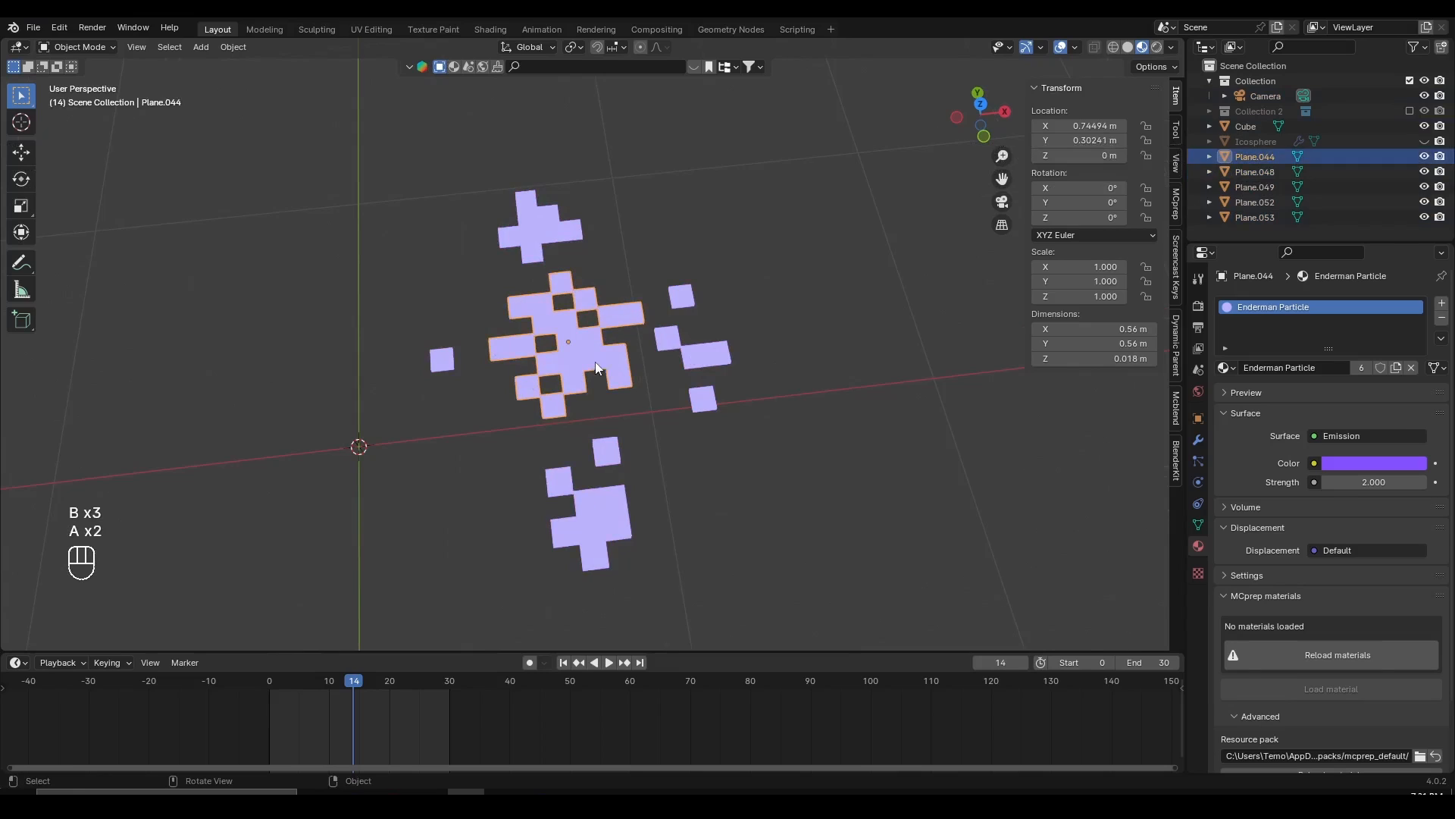
left_click(701, 396, "shift")
left_click(616, 489, "shift")
left_click(442, 364, "shift")
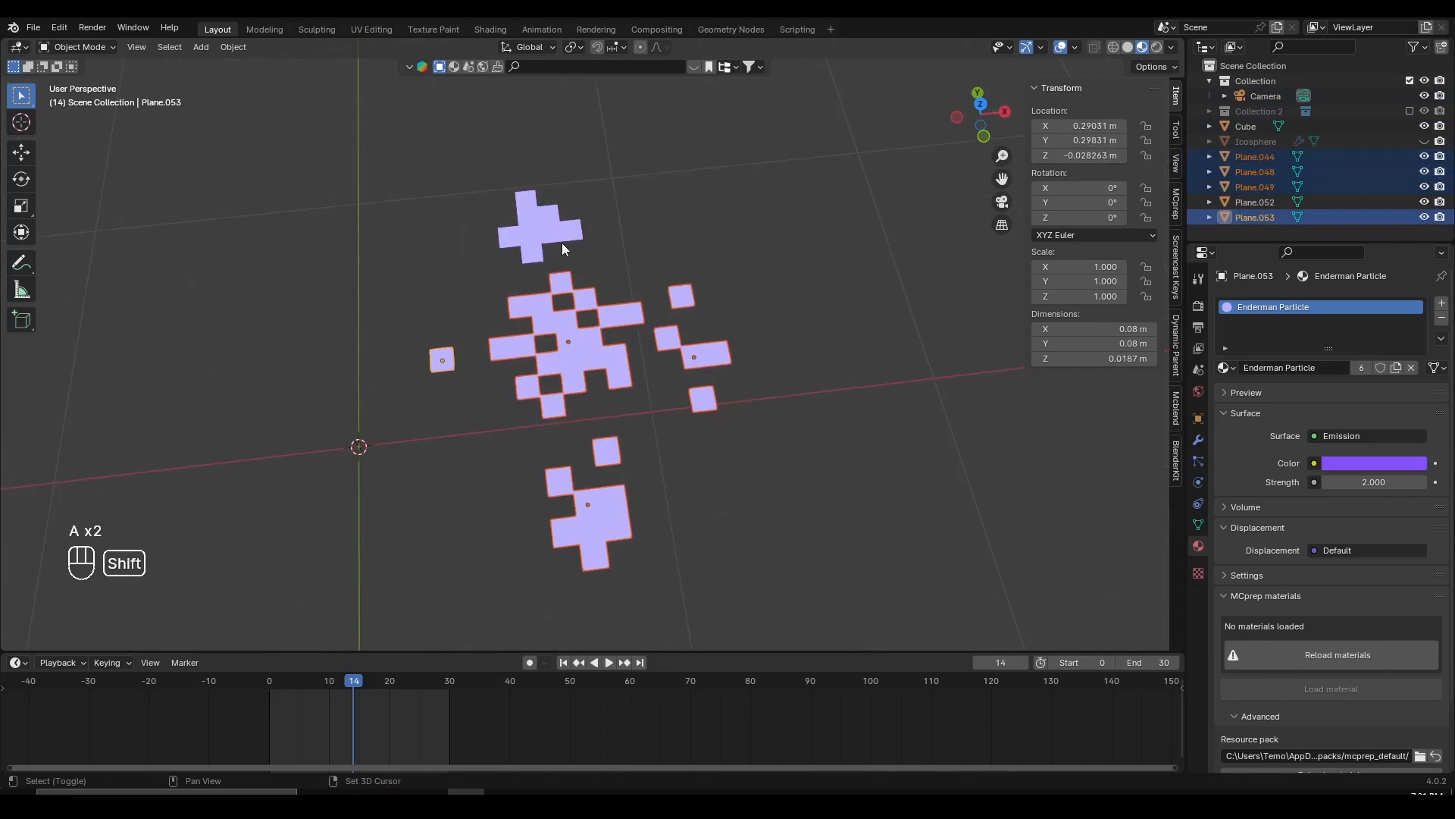
left_click(562, 242, "shift")
key("m")
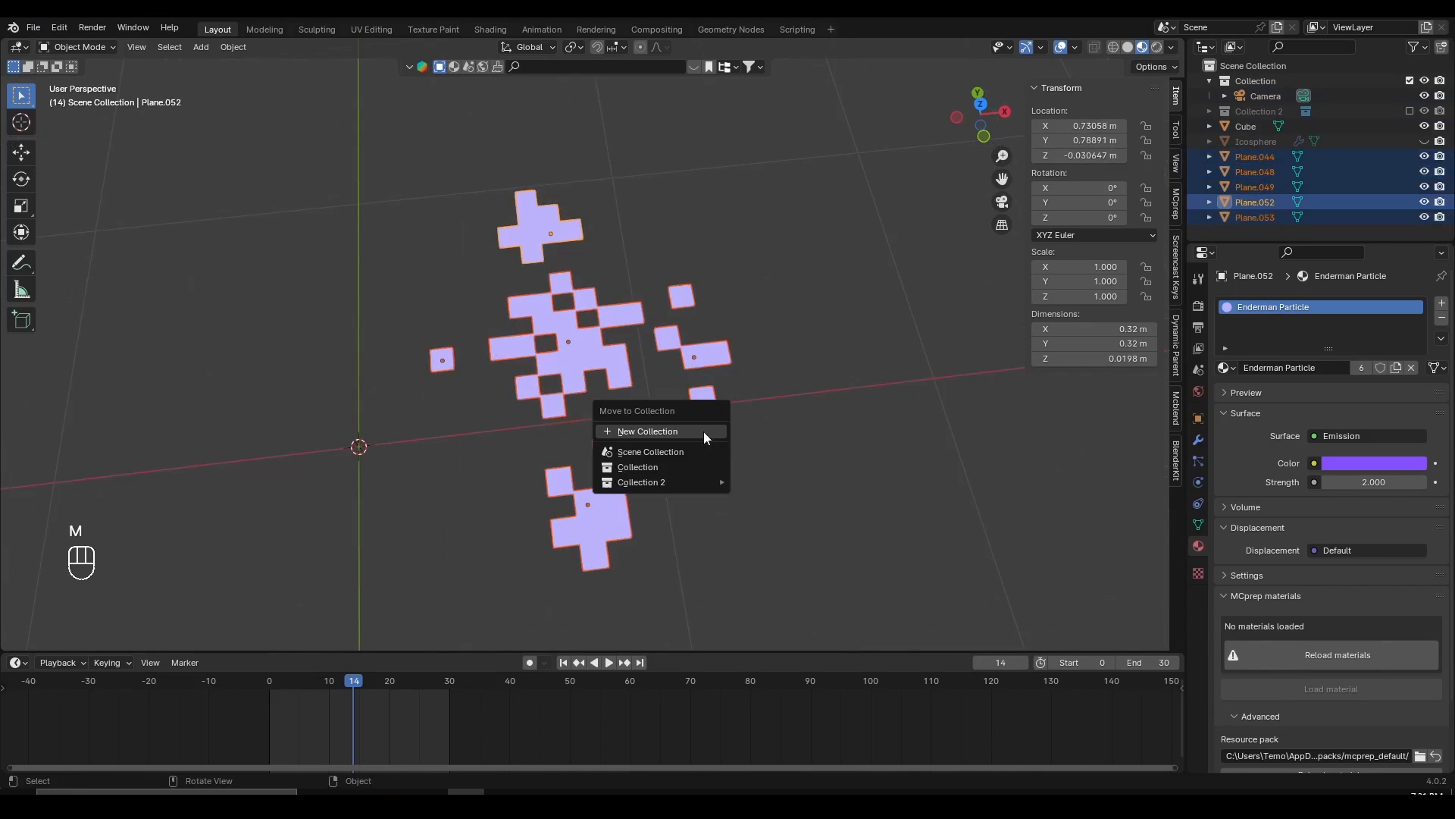
left_click(703, 431)
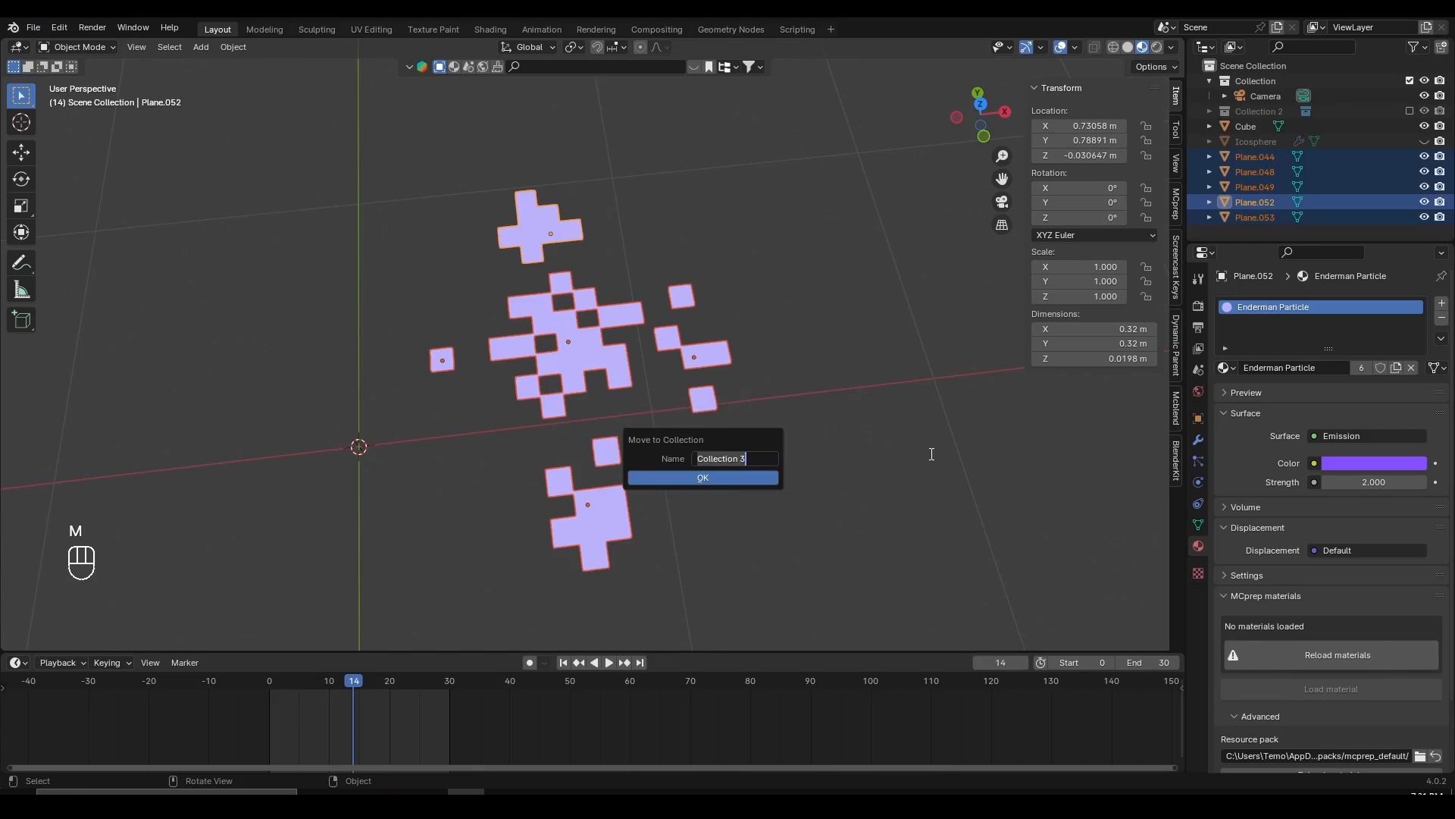
type("Particles")
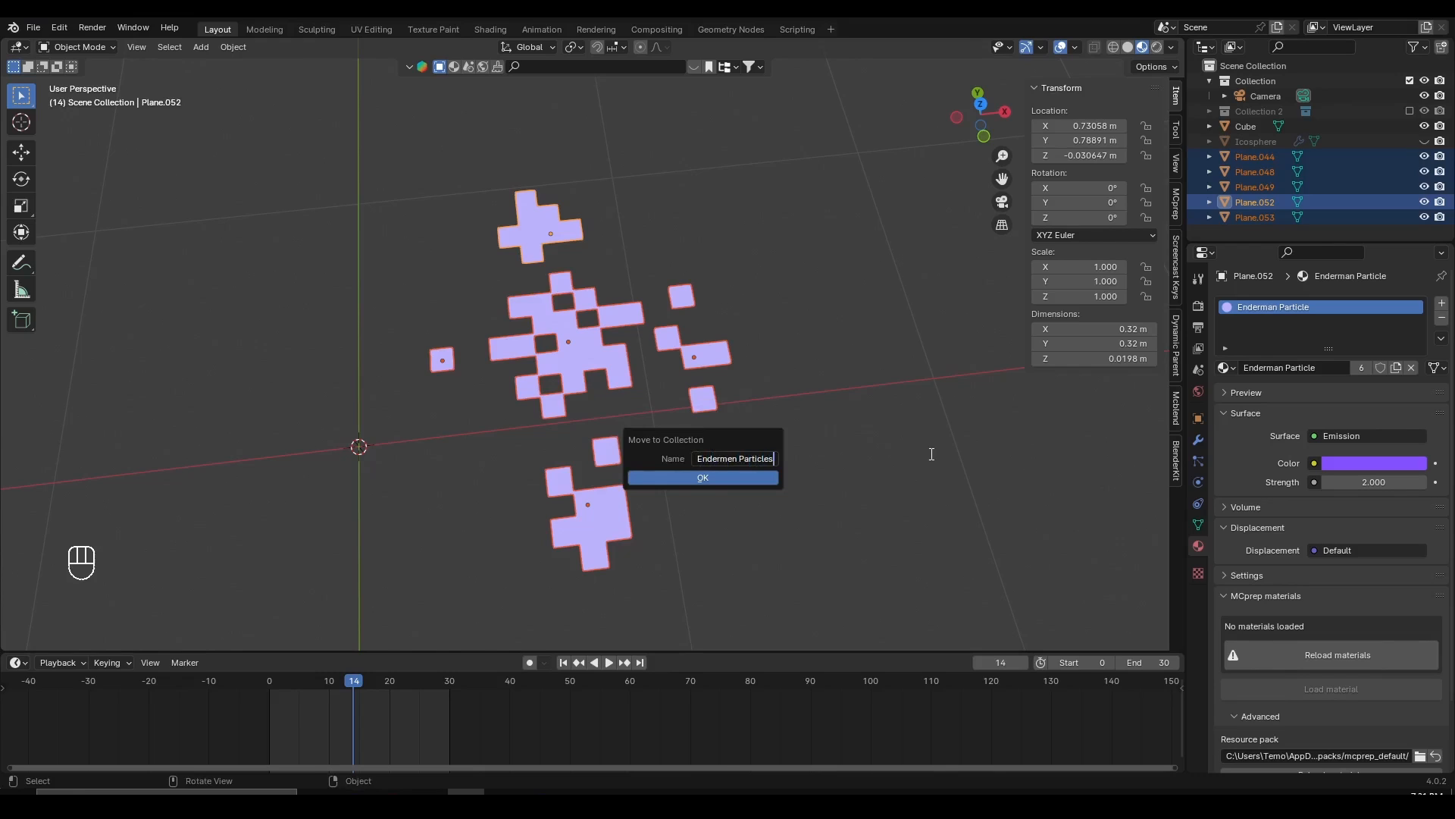
left_click(726, 484)
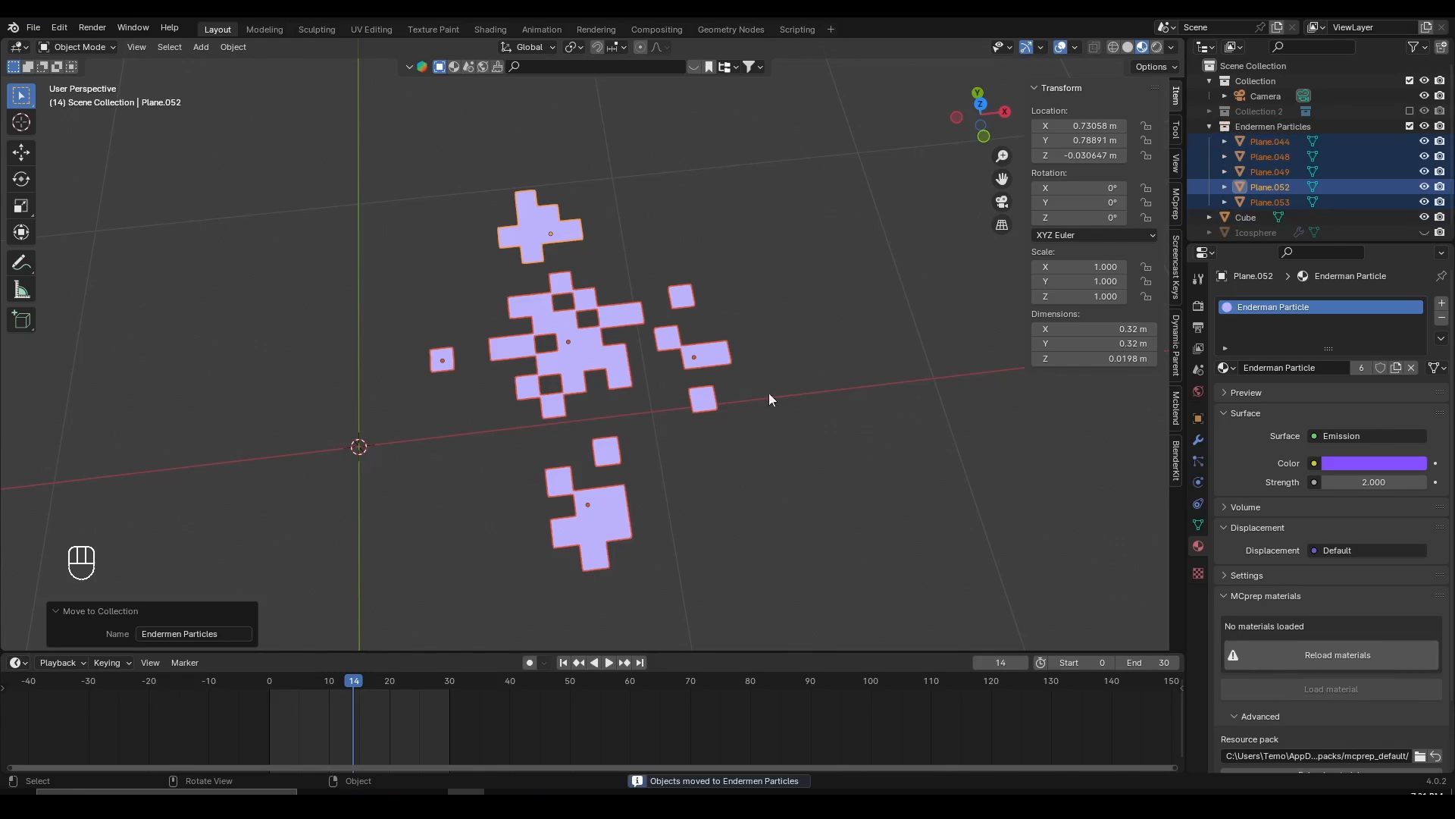
- Collapse the Endermen Particles collection and unhide the hidden icosphere
left_click(1210, 126)
scroll(549, 285, "down", 5)
key("a")
key("a")
middle_click_drag(647, 311, 635, 373)
key("alt+h")
scroll(585, 296, "down", 3)
middle_click_drag(626, 252, 615, 265)
scroll(615, 269, "up", 1)
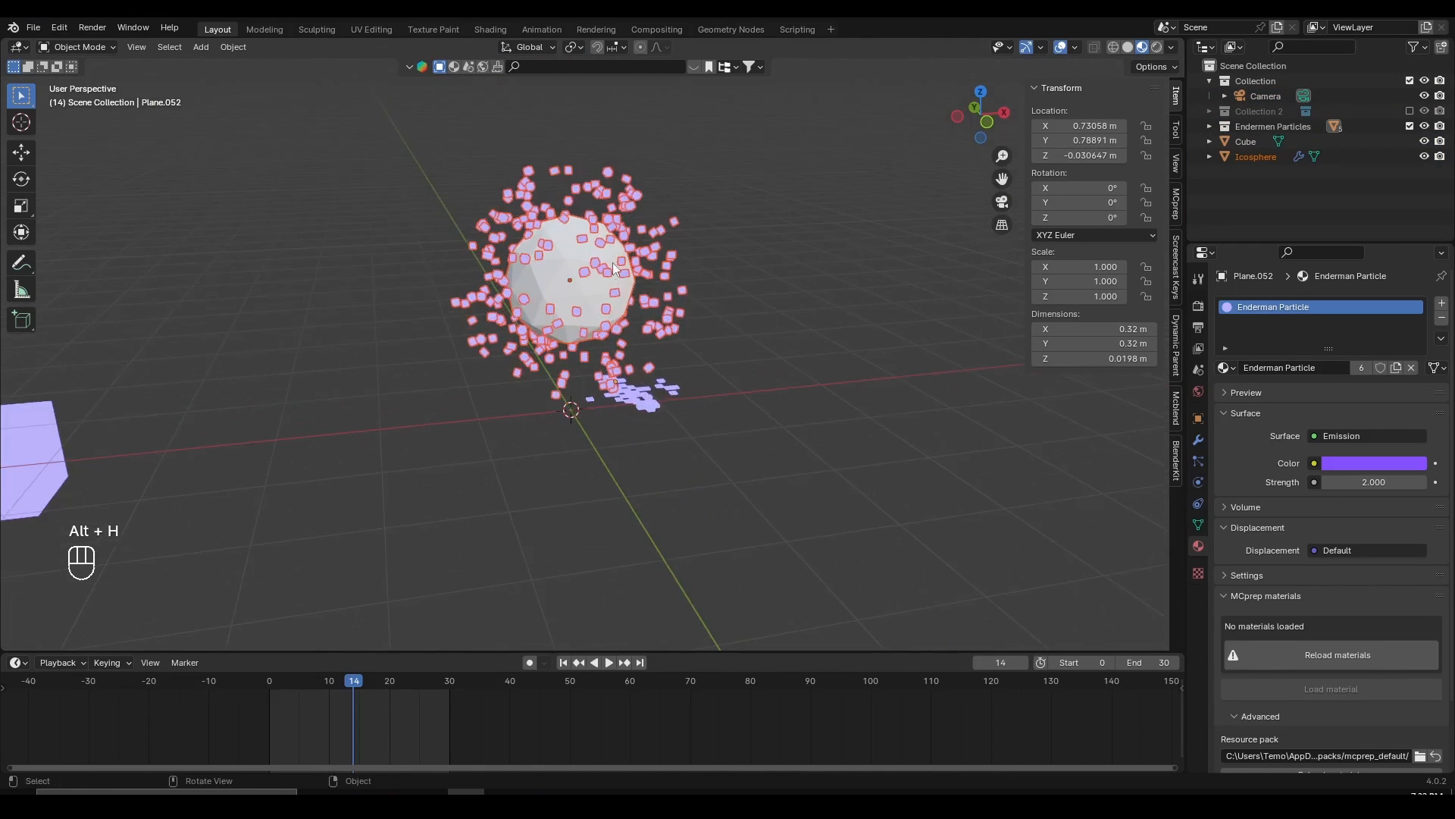
- Enable Collection 2 in the view layer and return the timeline to frame 0
left_click(1410, 112)
middle_click_drag(874, 306, 794, 352)
left_click_drag(291, 700, 225, 704)
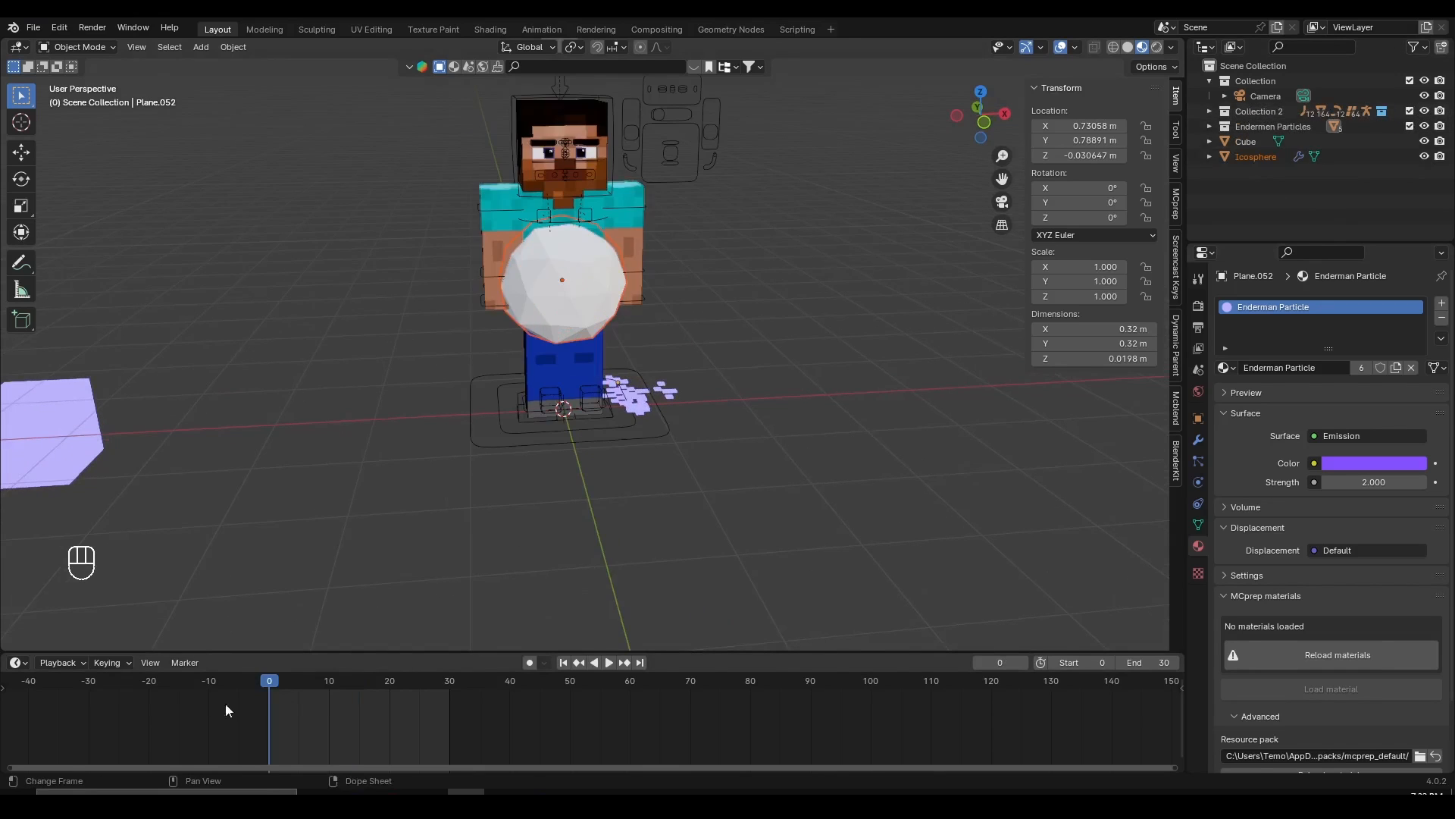
middle_click_drag(225, 704, 306, 695)
- Select the particle meshes lying beside the character's feet
scroll(489, 532, "up", 2)
middle_click_drag(743, 480, 724, 512)
middle_click_drag(724, 512, 629, 473, "shift")
scroll(629, 473, "up", 3)
left_click(599, 364, "shift")
left_click(577, 302, "shift")
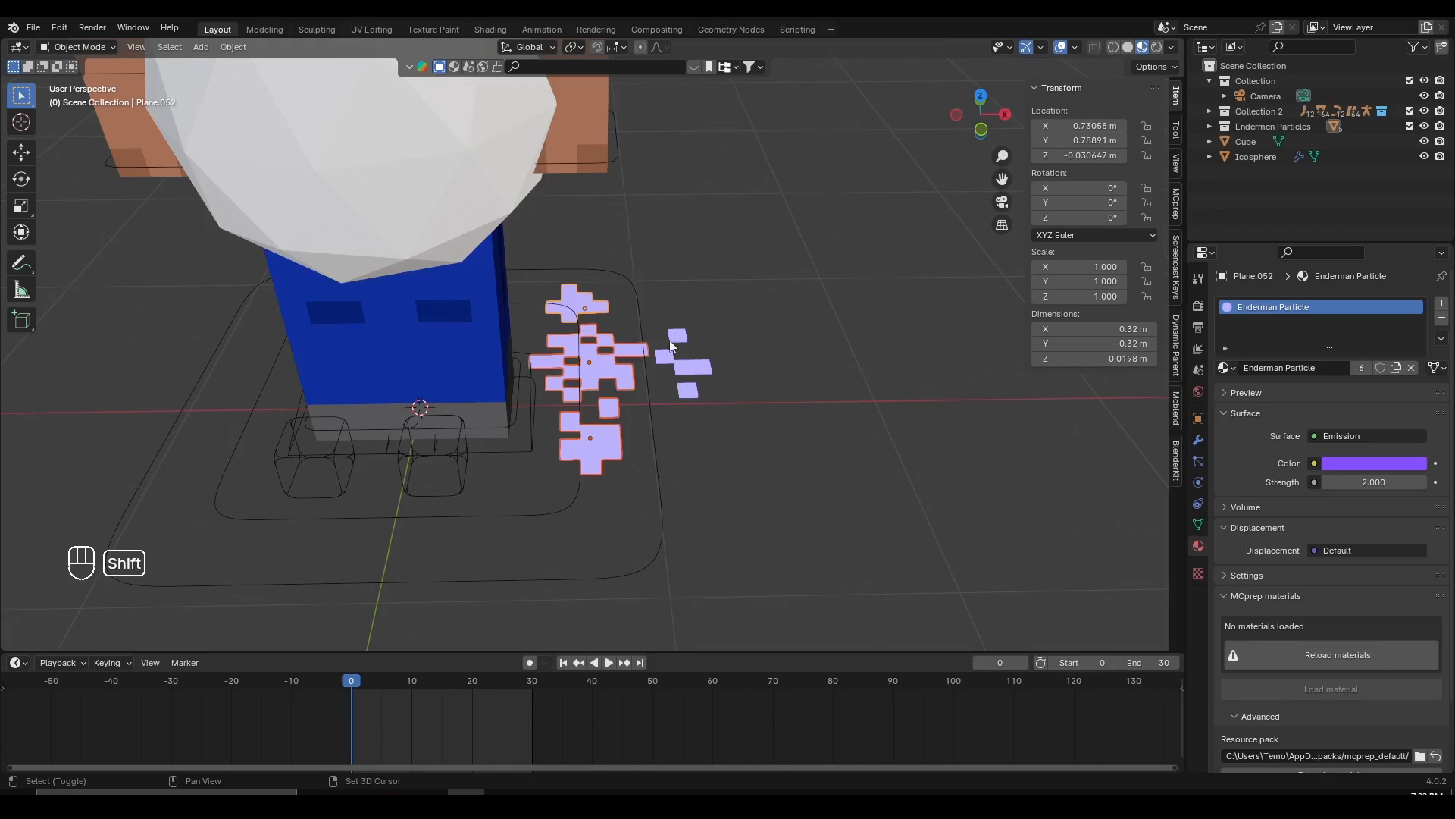
left_click(690, 377, "shift")
- Move the selected particle meshes away from the character towards the purple cube
scroll(652, 385, "down", 6)
middle_click_drag(422, 397, 673, 345, "shift")
scroll(712, 372, "down", 4)
middle_click_drag(757, 398, 760, 354)
scroll(841, 331, "up", 3)
key("g")
left_click(592, 367)
middle_click_drag(576, 367, 641, 341)
key("g")
left_click(485, 373)
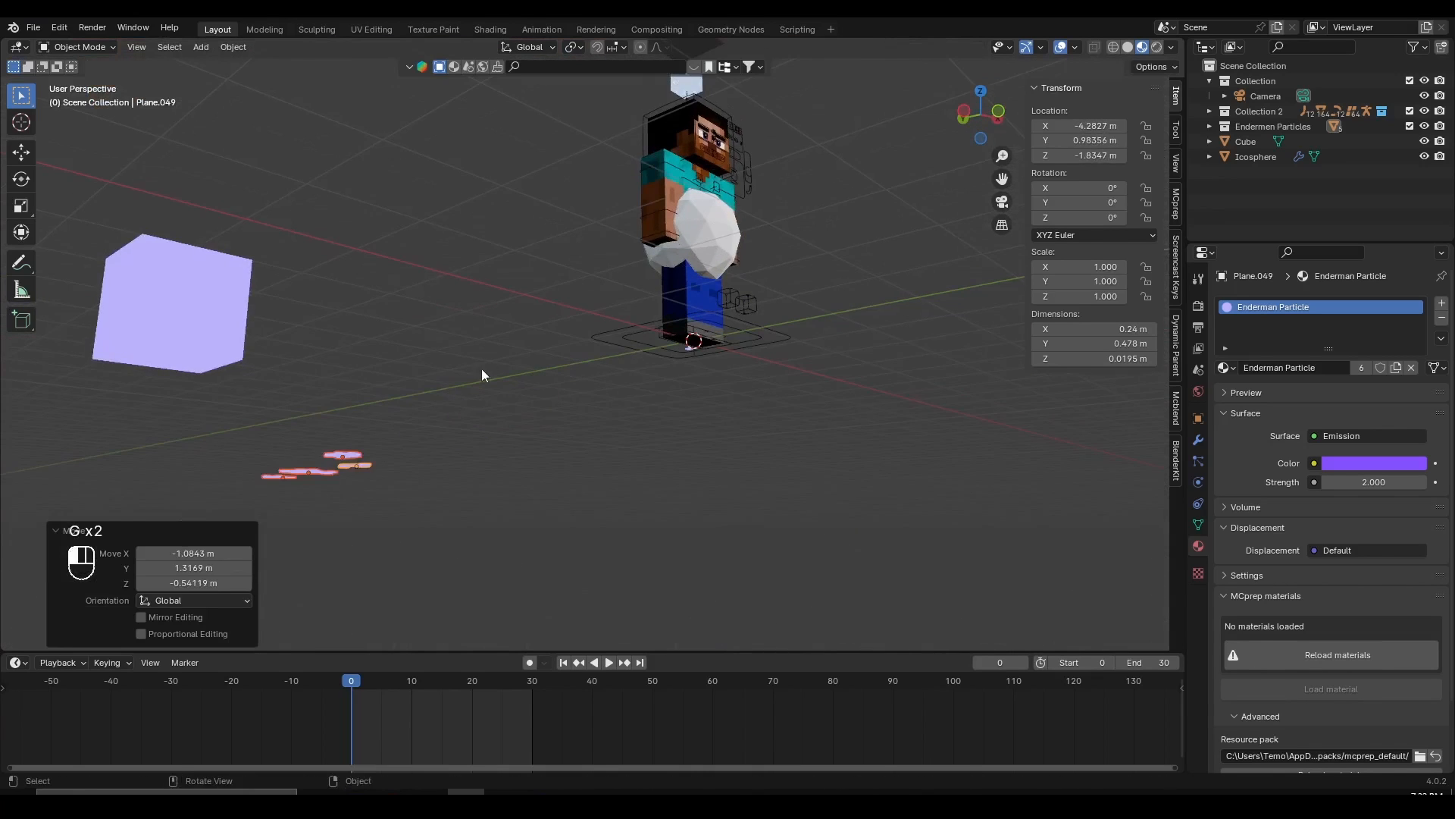
- Adjust the position of the particle meshes so they lie close to the purple cube
key("g")
middle_click_drag(484, 375, 379, 500)
left_click(542, 461)
key("g")
left_click(465, 492)
scroll(636, 485, "up", 3)
key("g")
left_click(533, 445)
key("g")
left_click(566, 407)
- Remove Cube as the instance object in the render settings of the icosphere's particle system
left_click(600, 294)
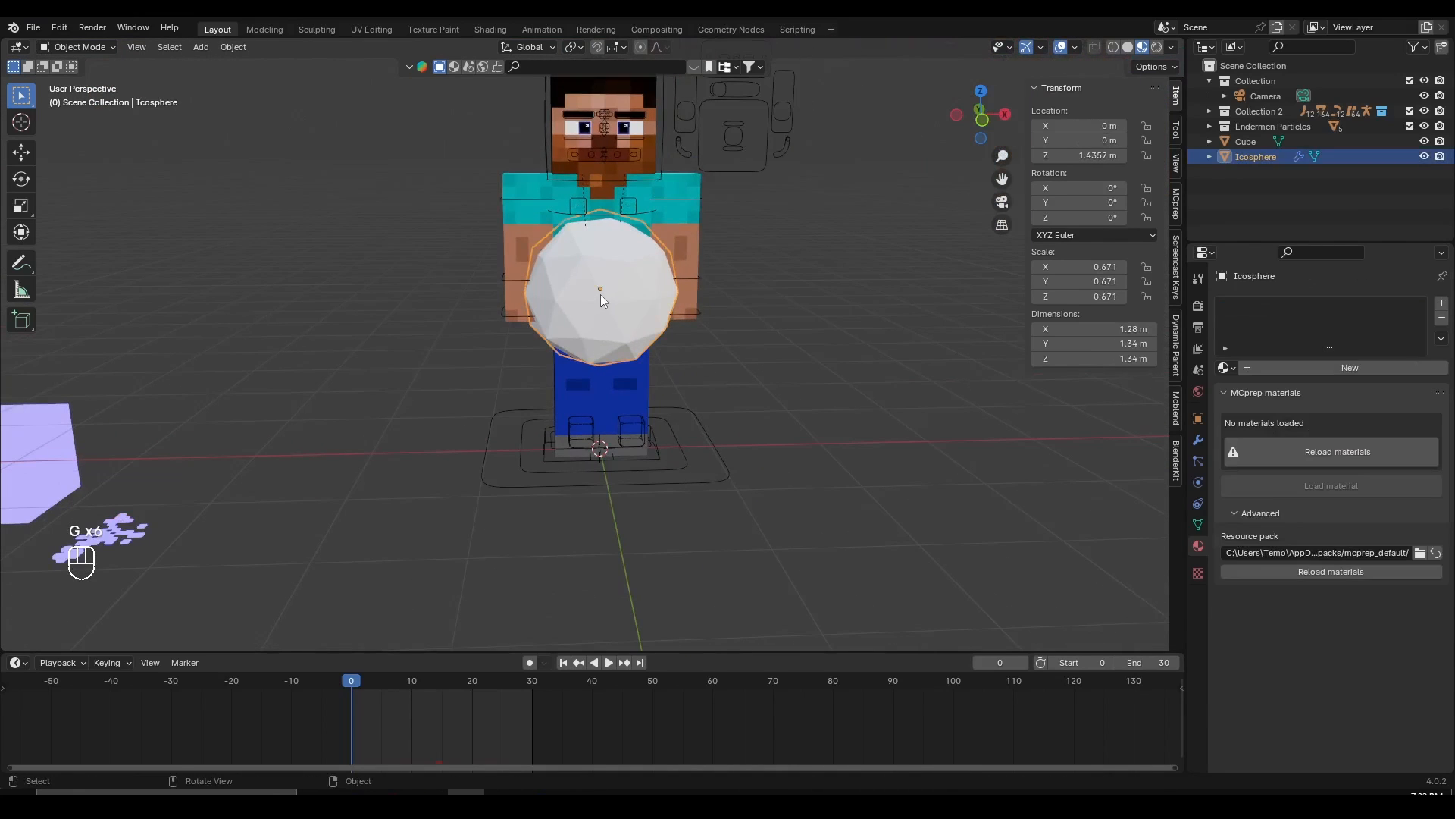
left_click(1198, 462)
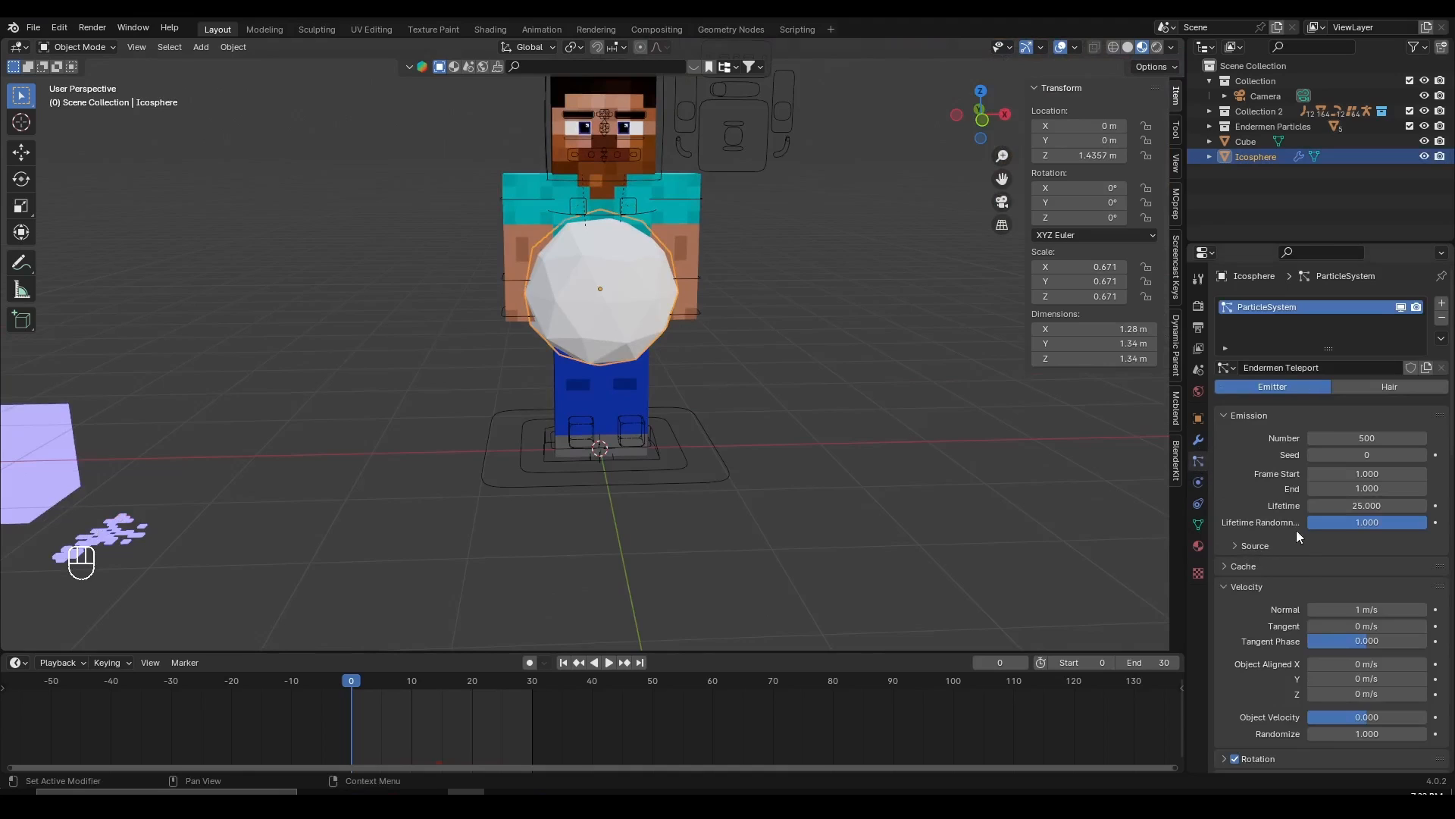
scroll(1300, 572, "down", 7)
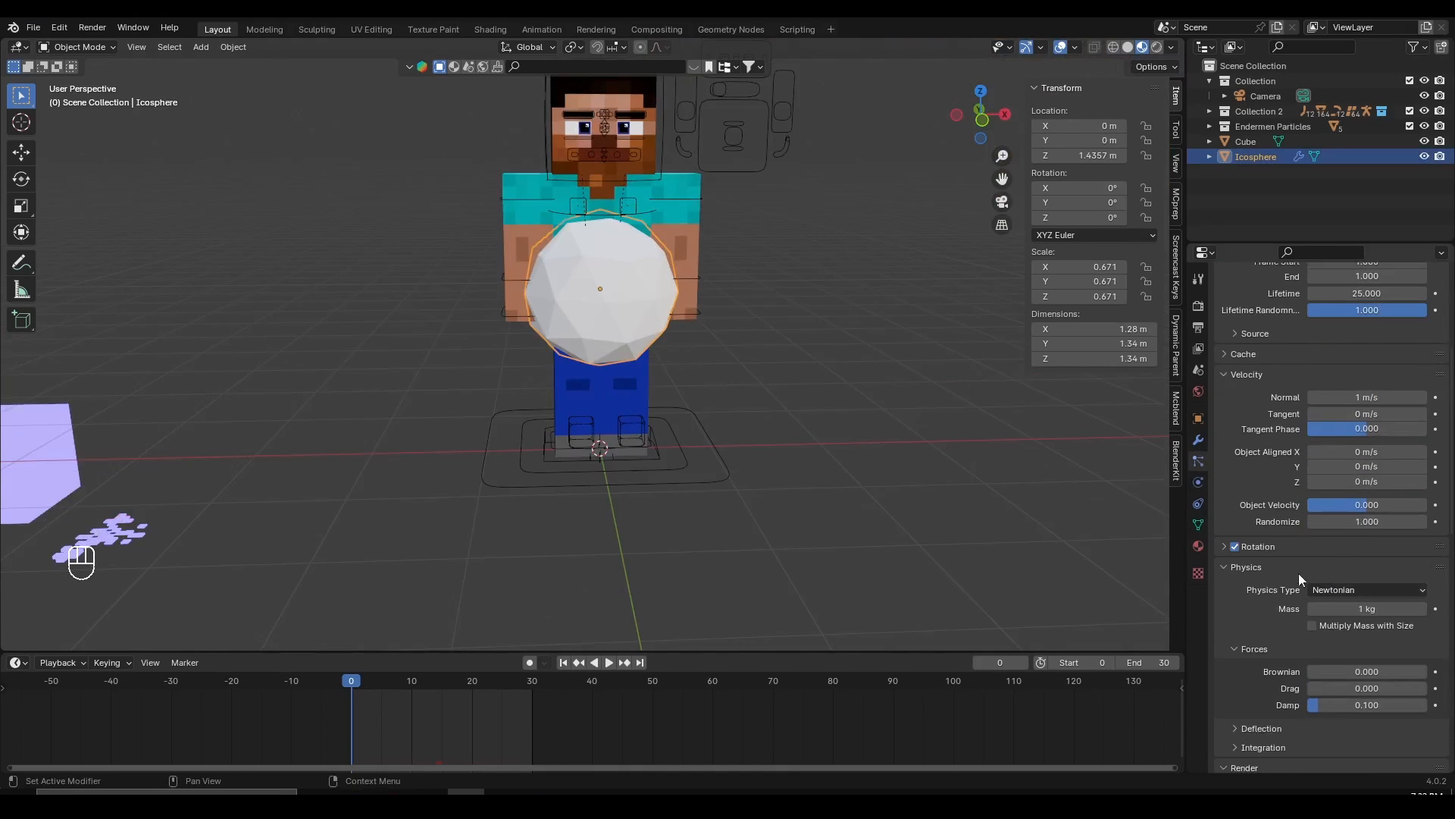
scroll(1276, 567, "down", 15)
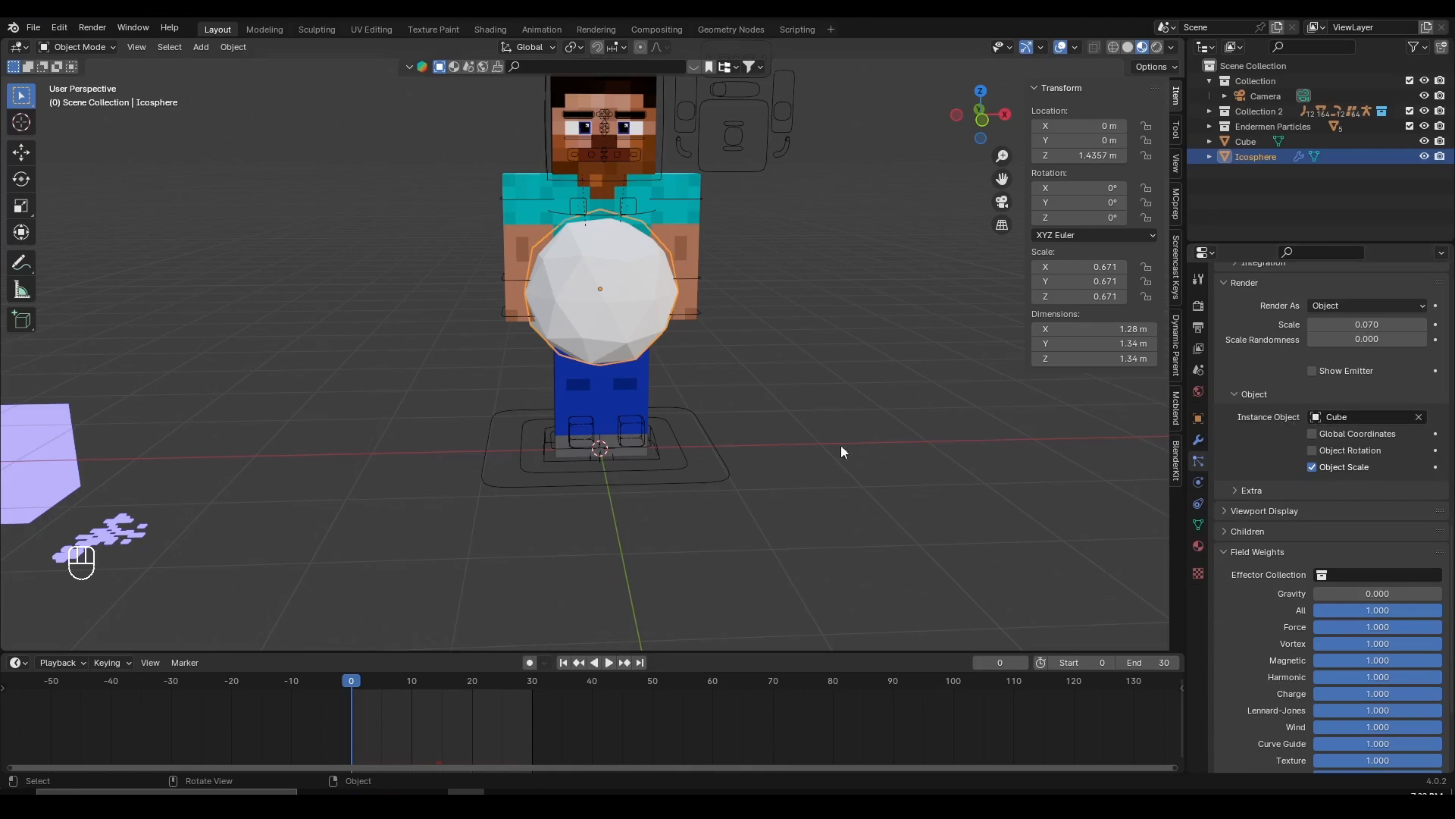
scroll(428, 479, "down", 3)
scroll(902, 403, "up", 5)
left_click(1420, 418)
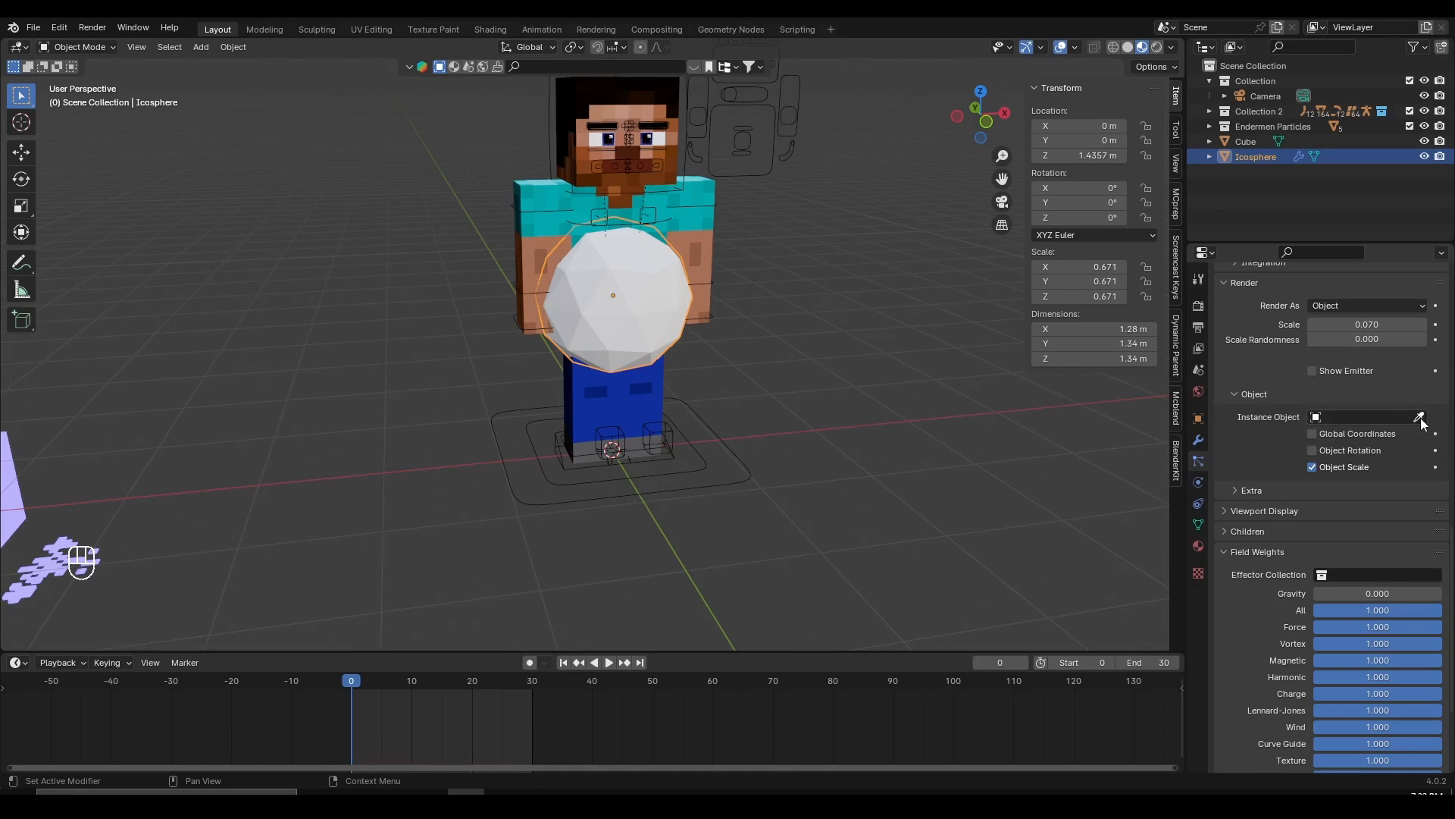
- Render the icosphere's particles as a collection, using Endermen Particles as the instance collection
scroll(1291, 368, "up", 1)
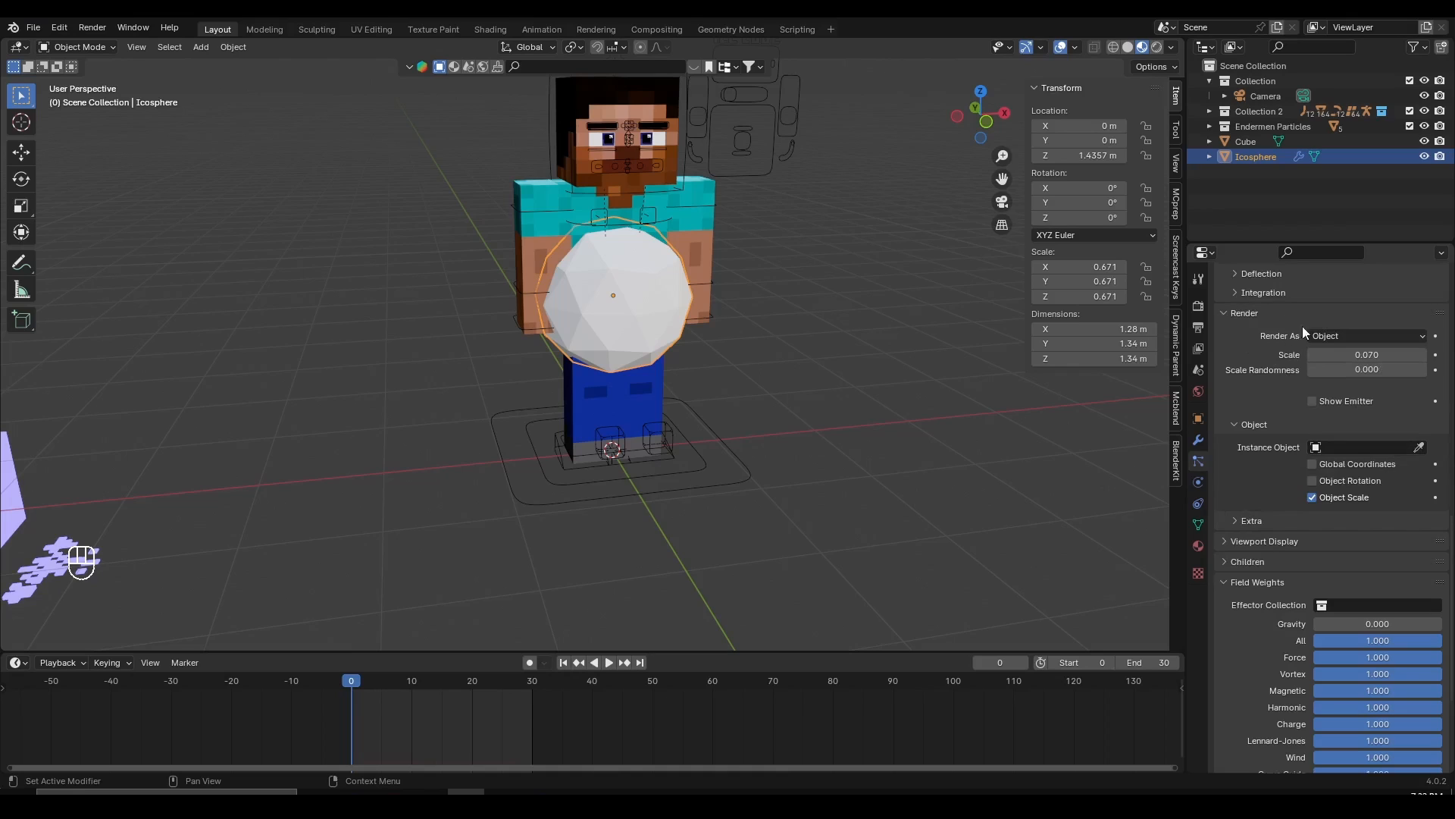
left_click(1326, 336)
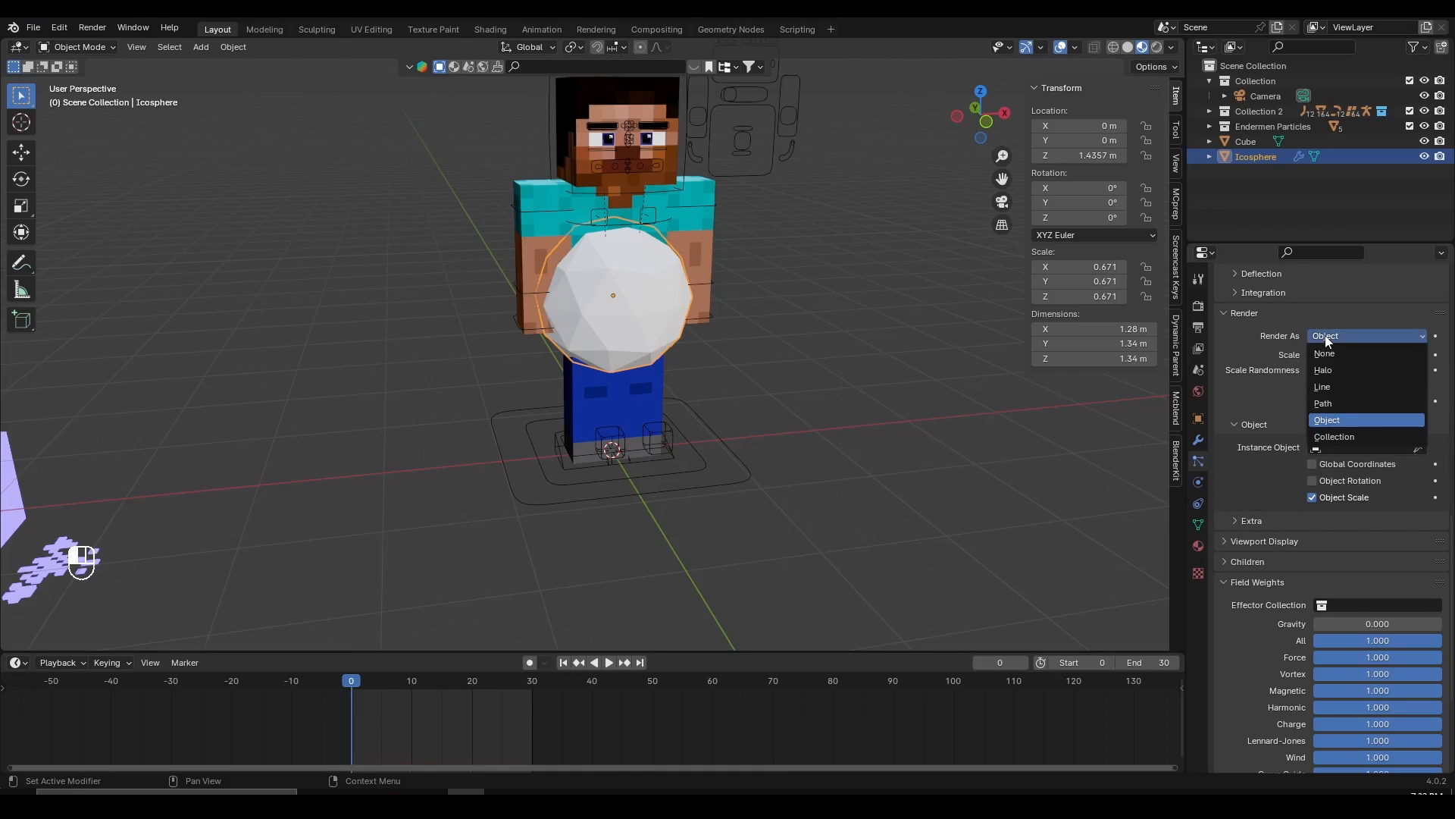
left_click(1325, 437)
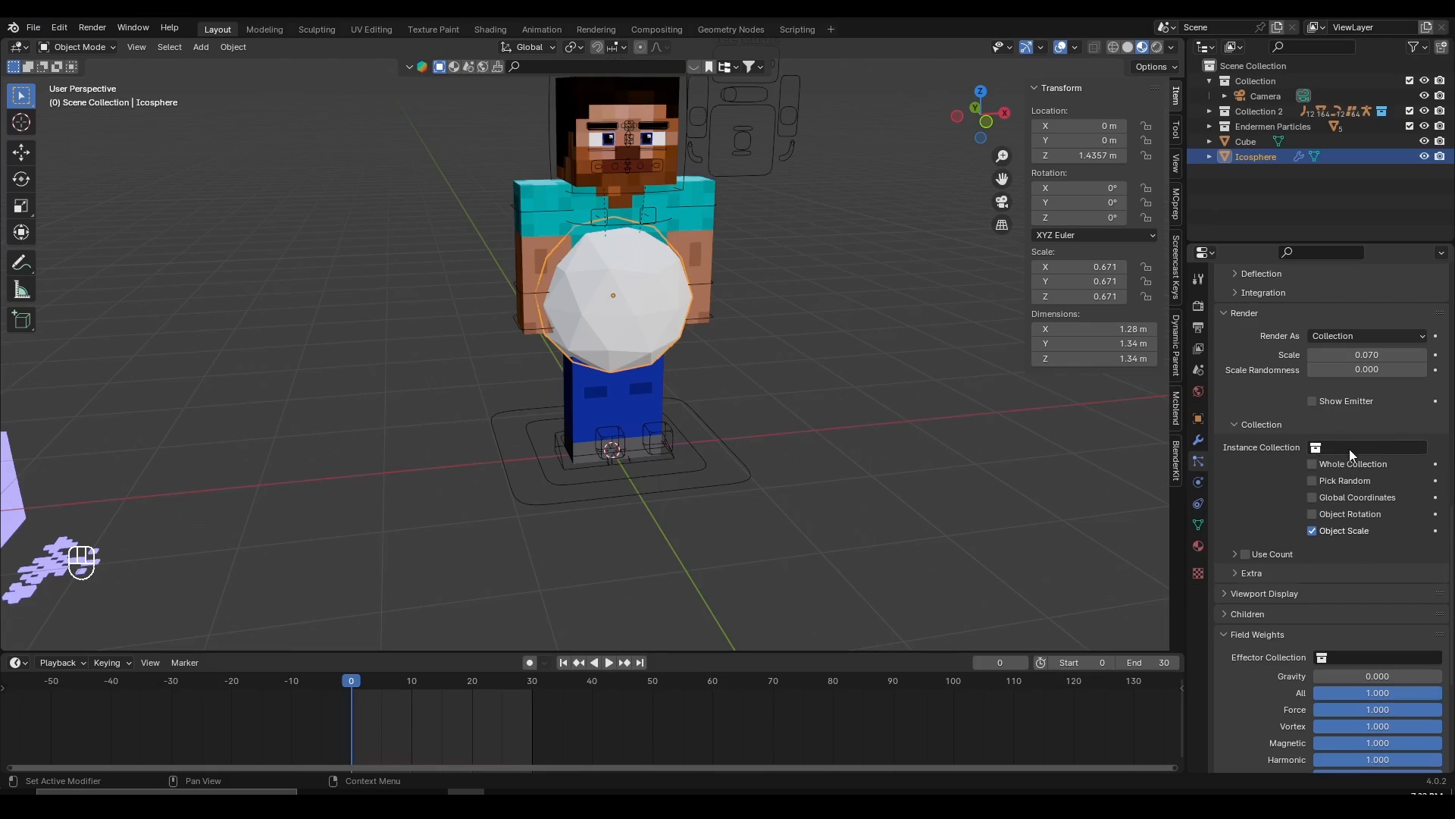
left_click(1346, 447)
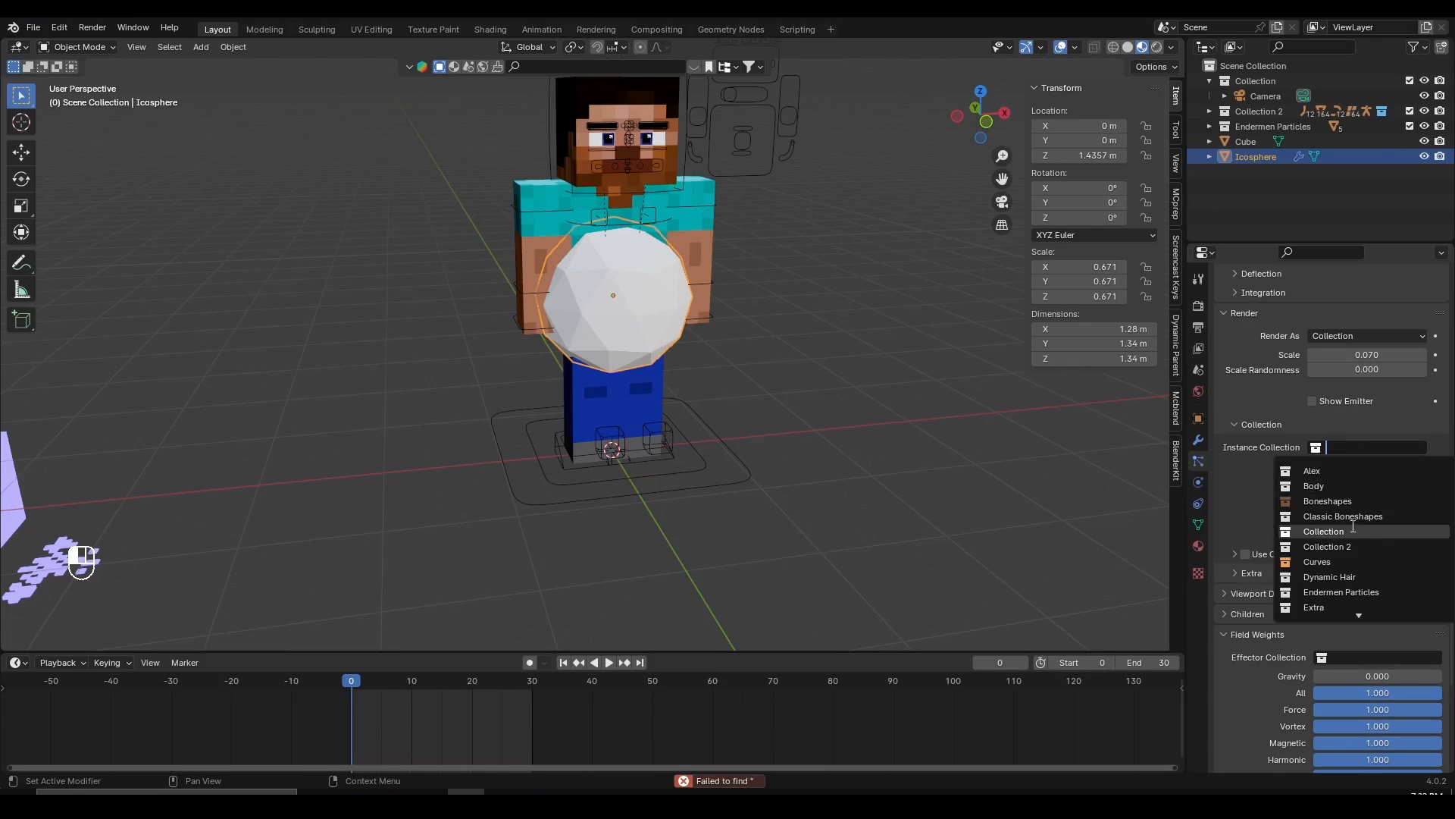
type("particle")
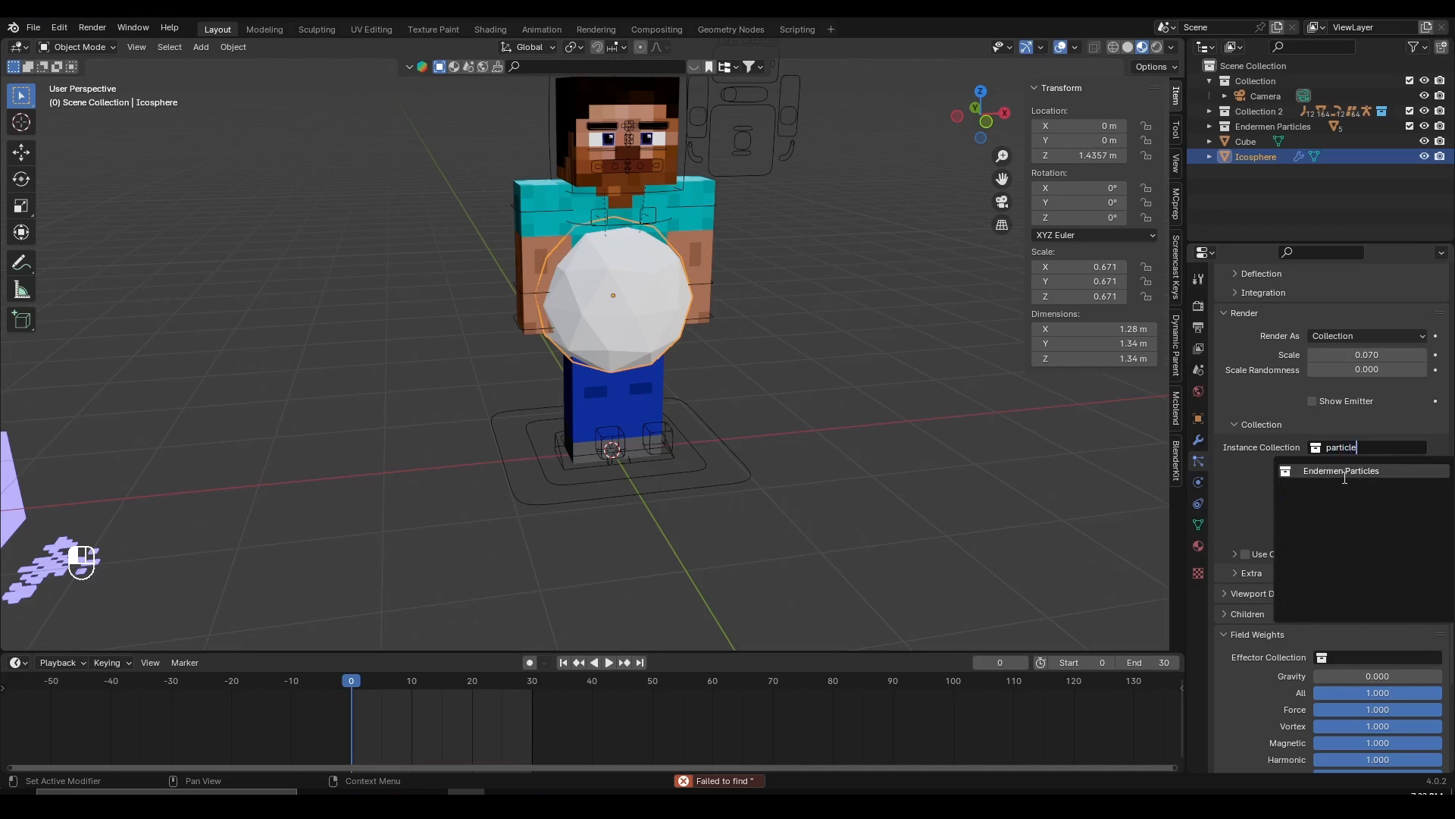
left_click(1345, 470)
- Play the animation and examine the size and spread of the emitted particles around the icosphere
scroll(703, 455, "up", 2)
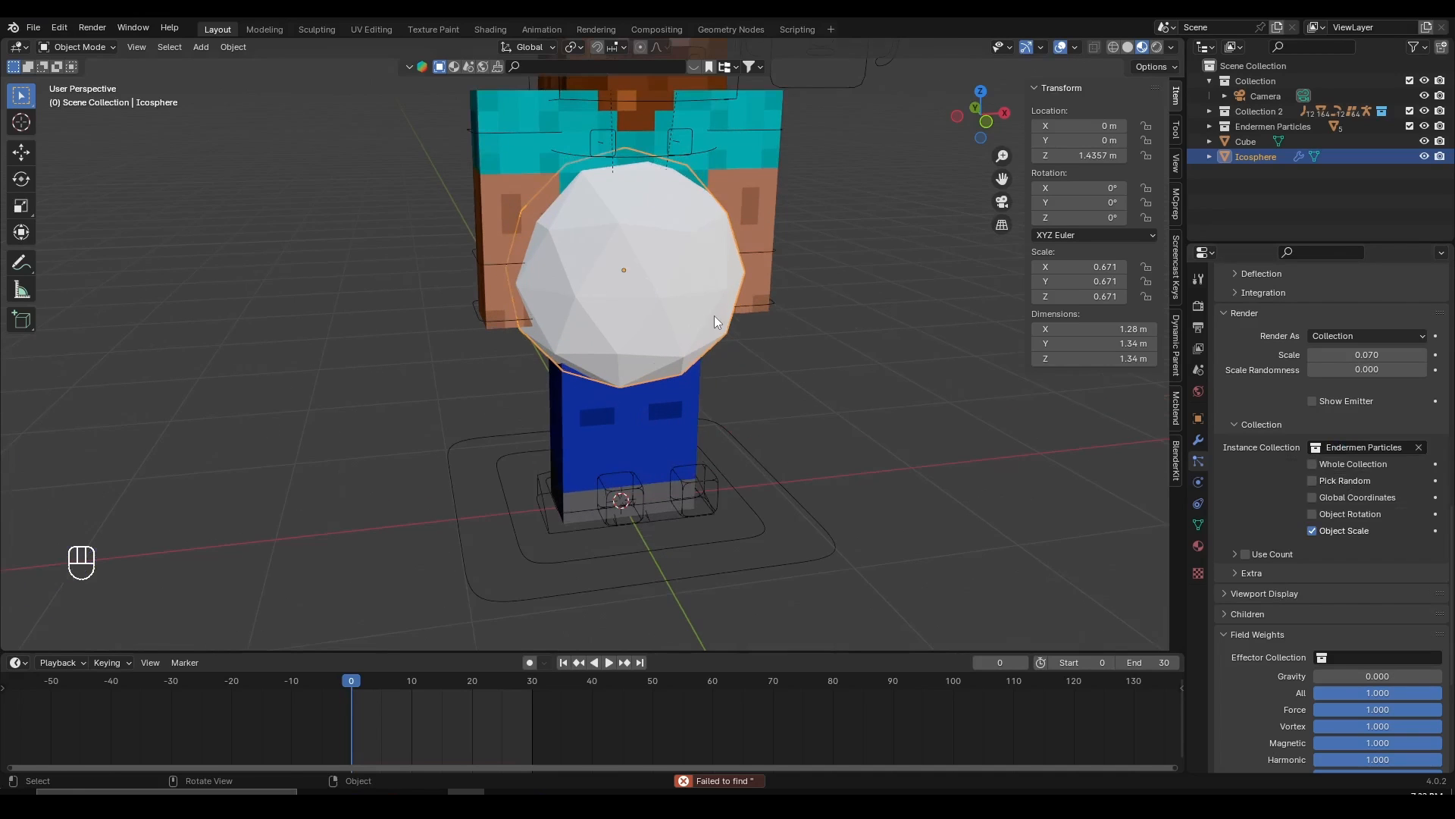
key("shift+c")
scroll(743, 375, "up", 5)
key("space")
scroll(742, 372, "up", 2)
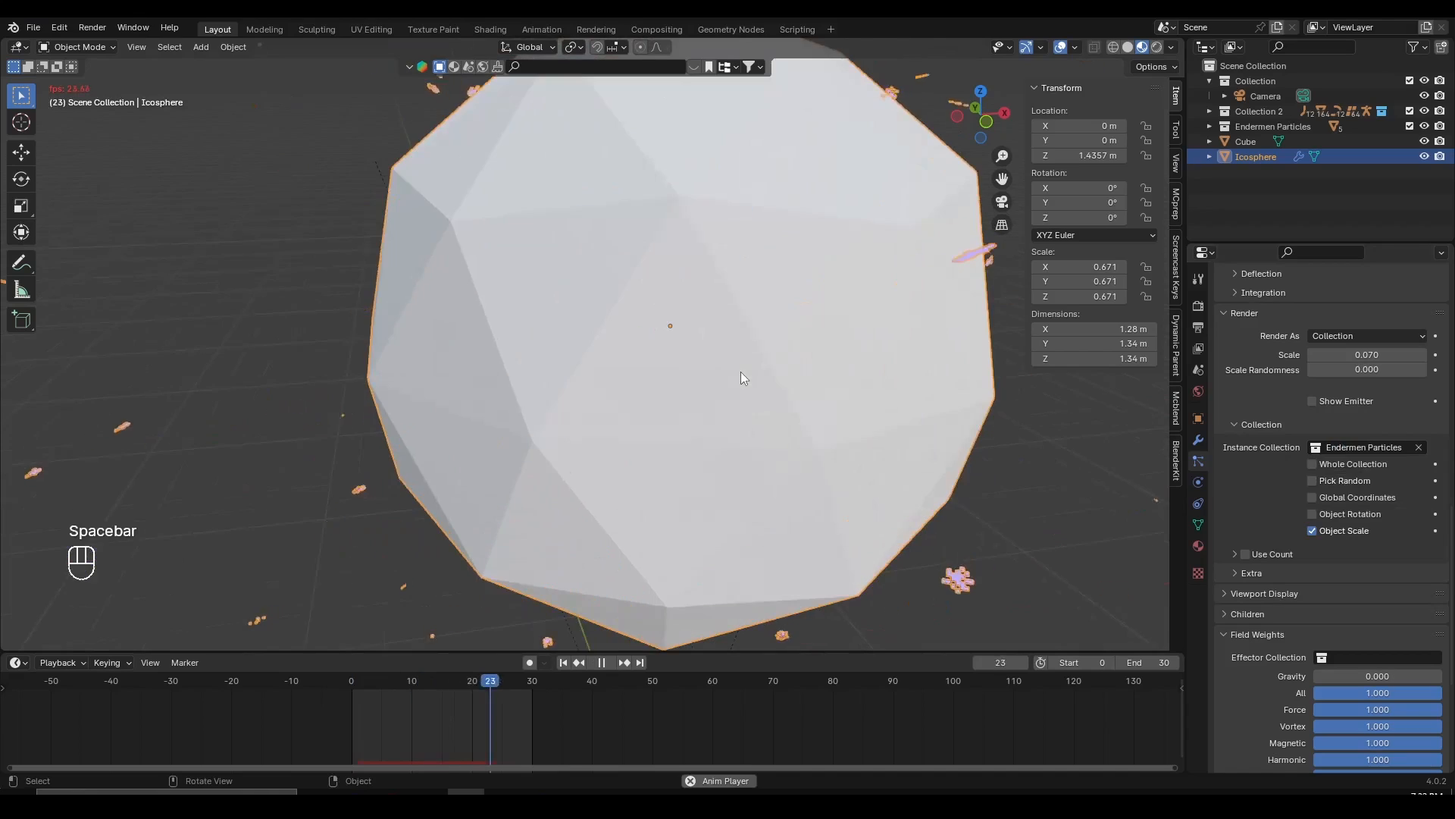
middle_click_drag(740, 372, 664, 349)
scroll(679, 282, "down", 2)
middle_click_drag(680, 282, 717, 307)
scroll(720, 307, "up", 1)
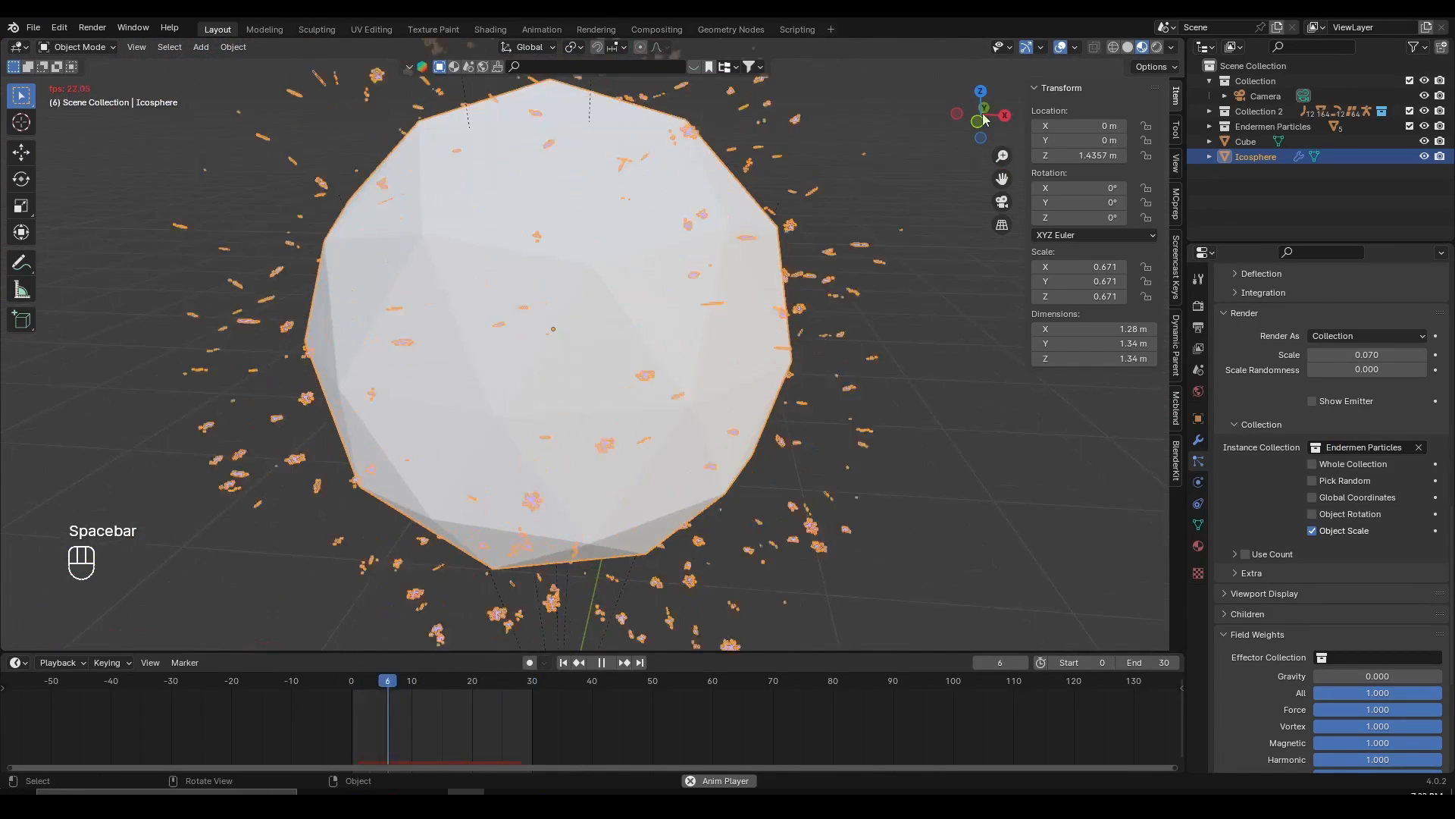
scroll(720, 300, "down", 4)
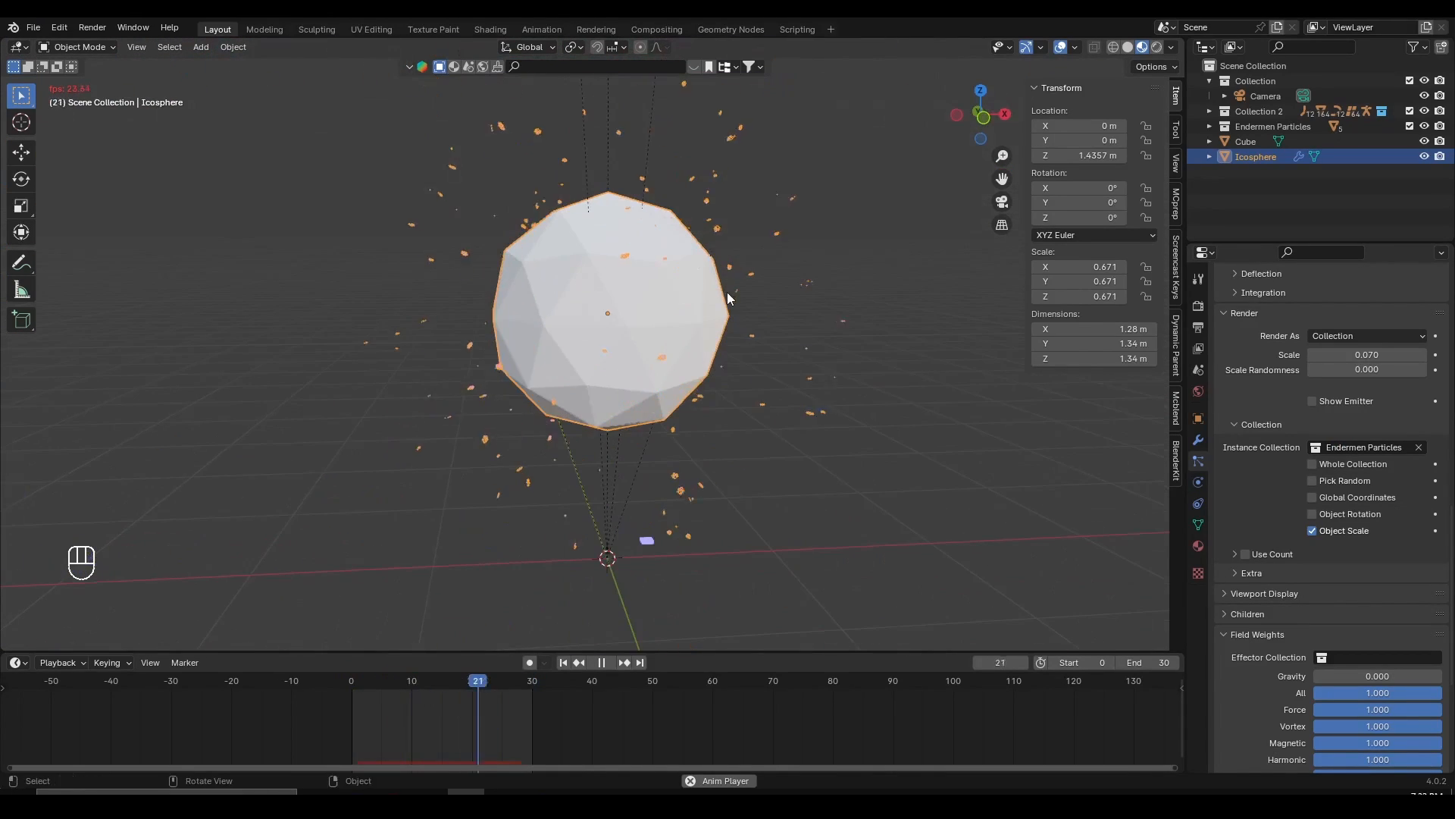
scroll(705, 322, "up", 1)
key("space")
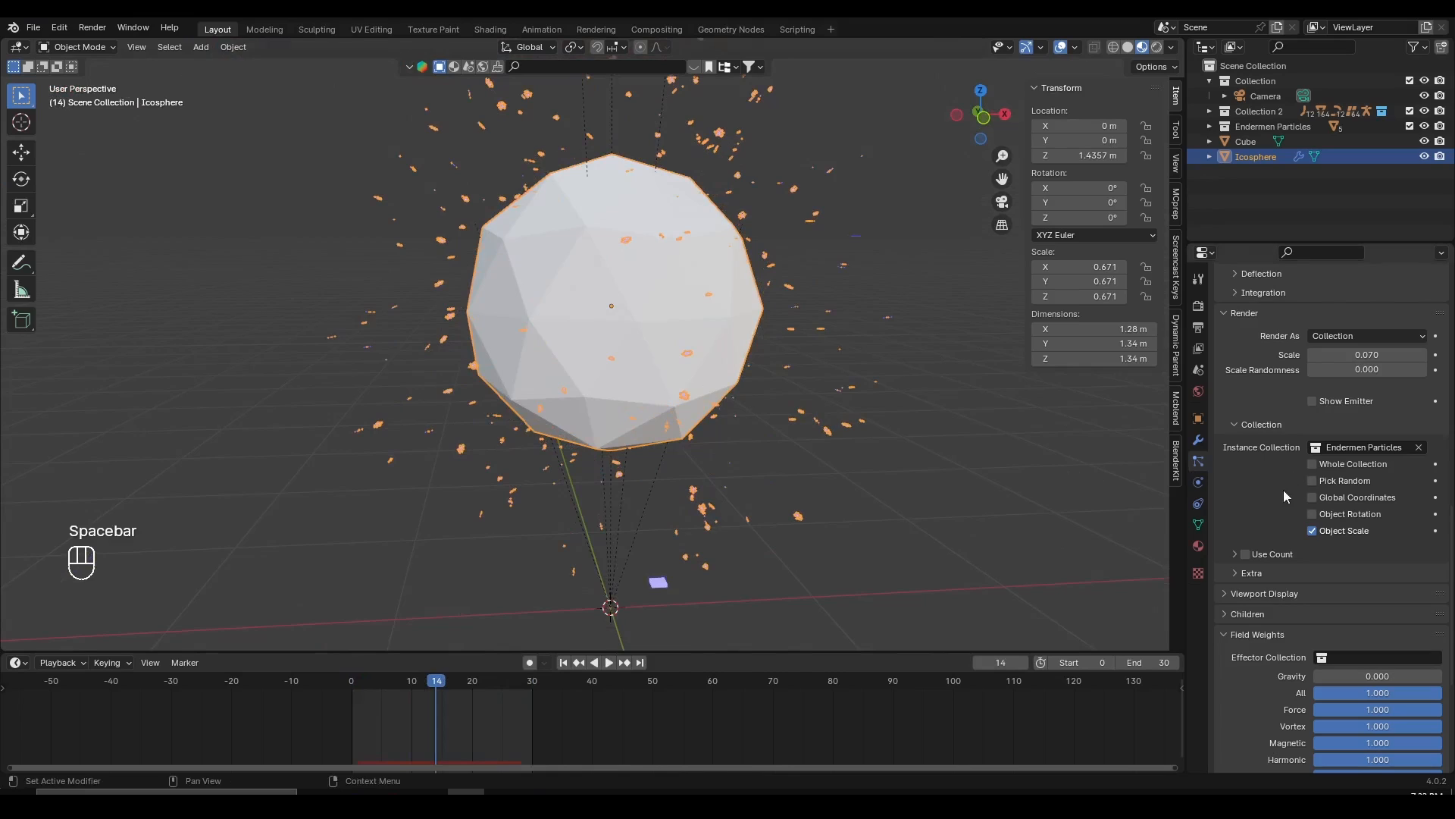
- Increase the render scale of the icosphere's particles to 0.210
scroll(1284, 497, "up", 1)
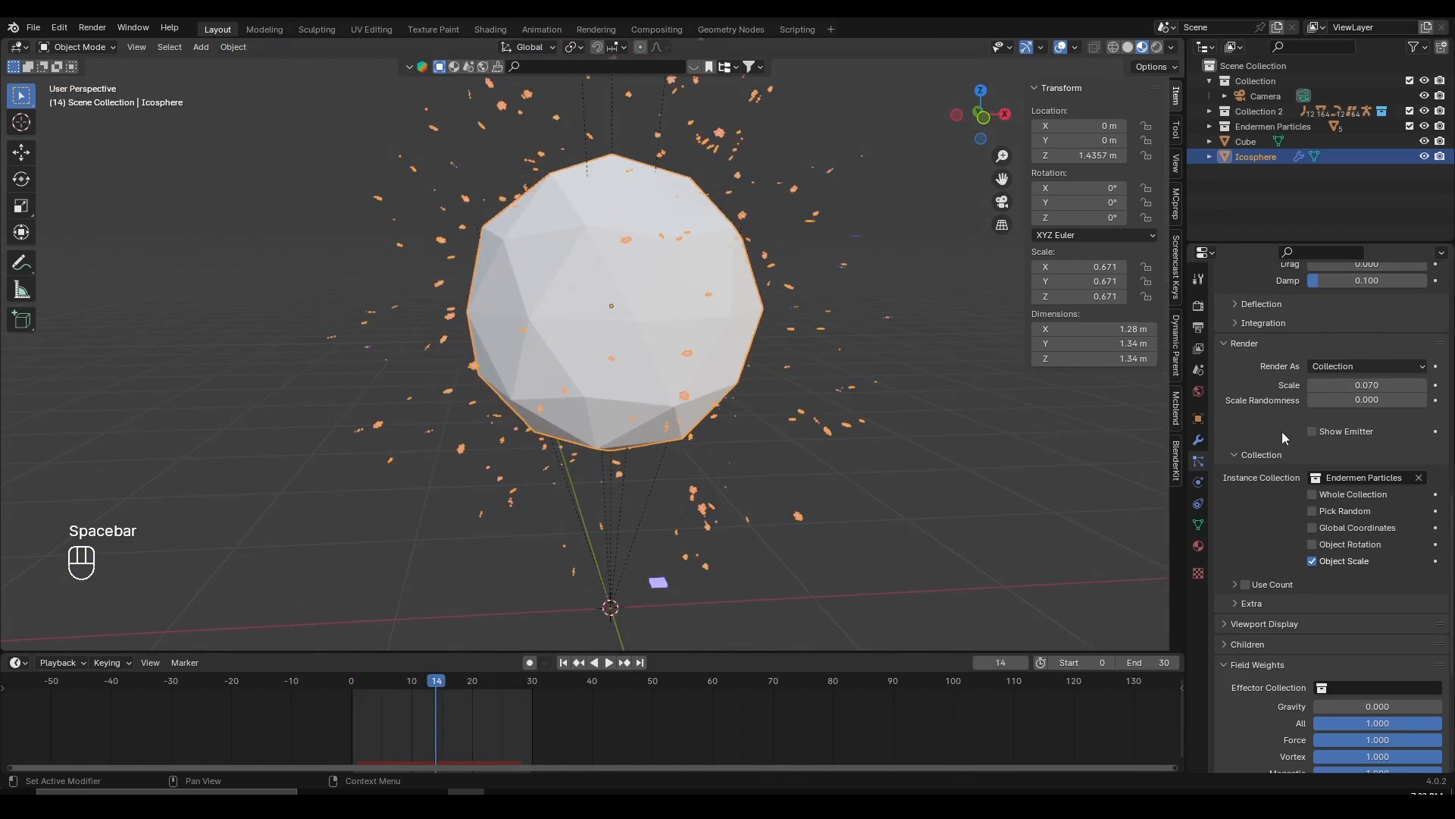
scroll(1231, 380, "up", 2)
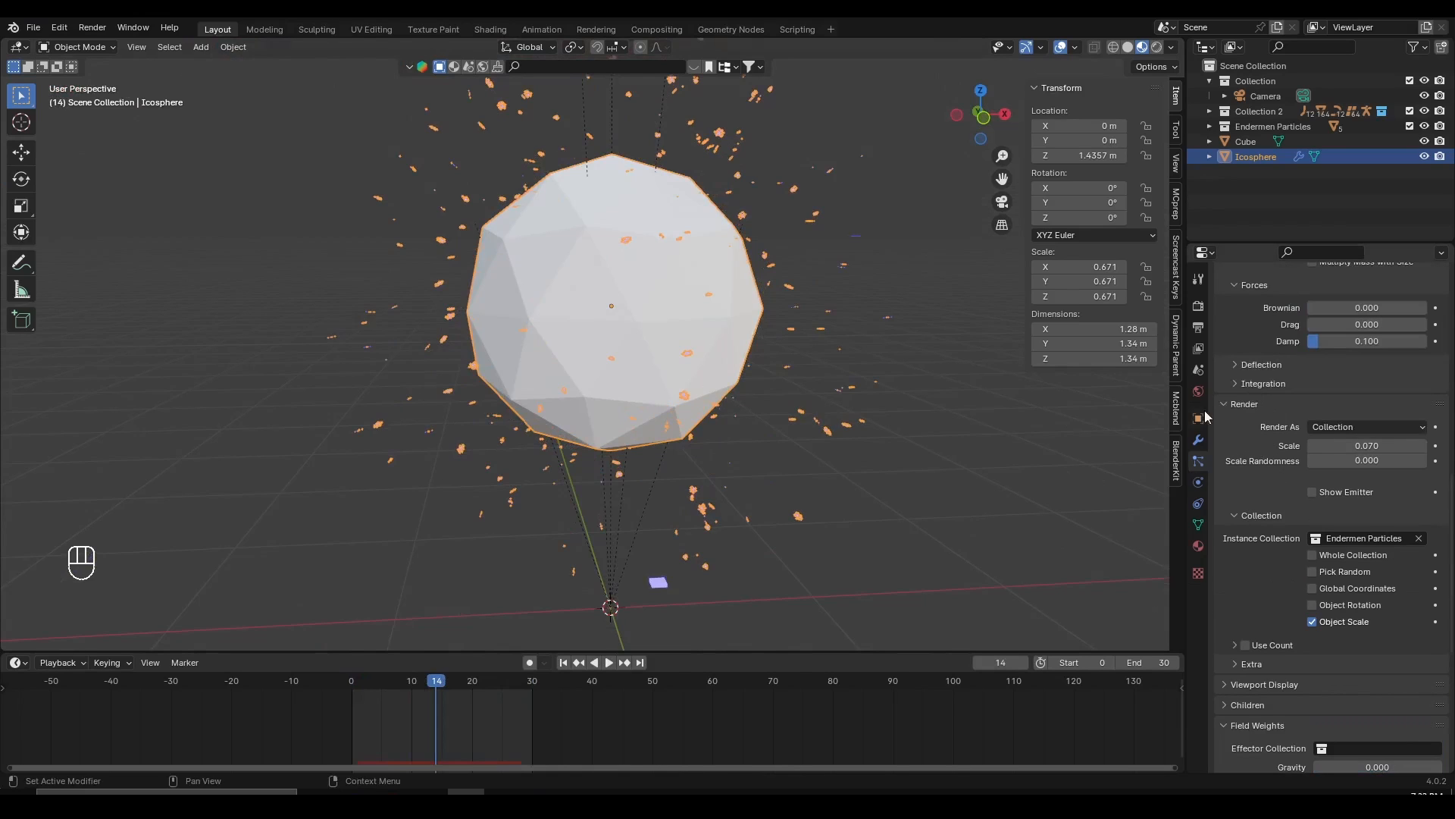
left_click(1424, 446)
left_click(1424, 446)
left_click(1423, 447)
left_click(1424, 447)
left_click(1424, 447)
left_click(1424, 447)
left_click(1424, 446)
left_click(1424, 446)
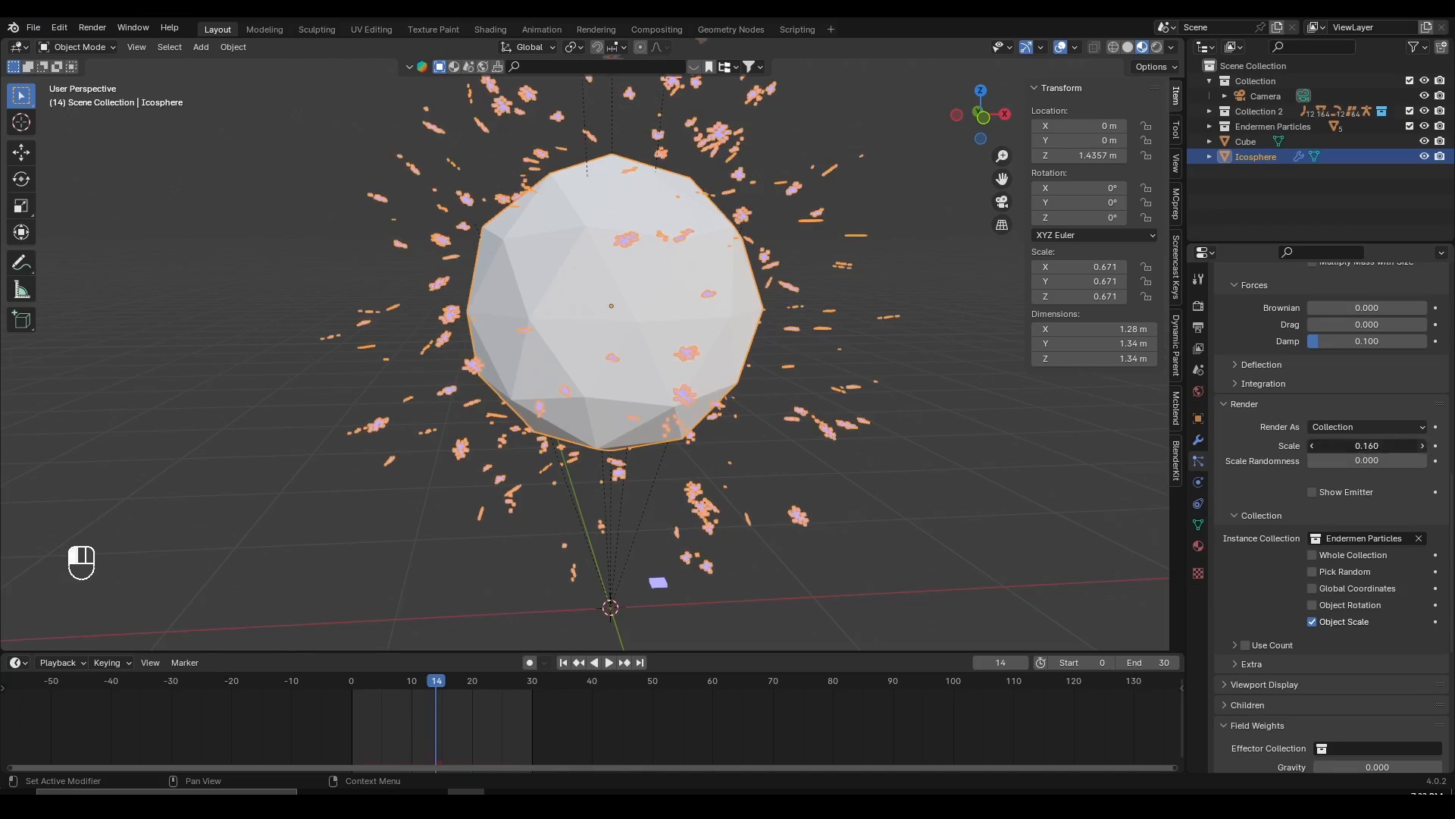
left_click(1424, 447)
left_click(1424, 447)
left_click(1424, 447)
left_click(1424, 446)
left_click(1424, 447)
- Play the animation and examine the enlarged particles with the icosphere selected and deselected
scroll(894, 444, "up", 3)
key("space")
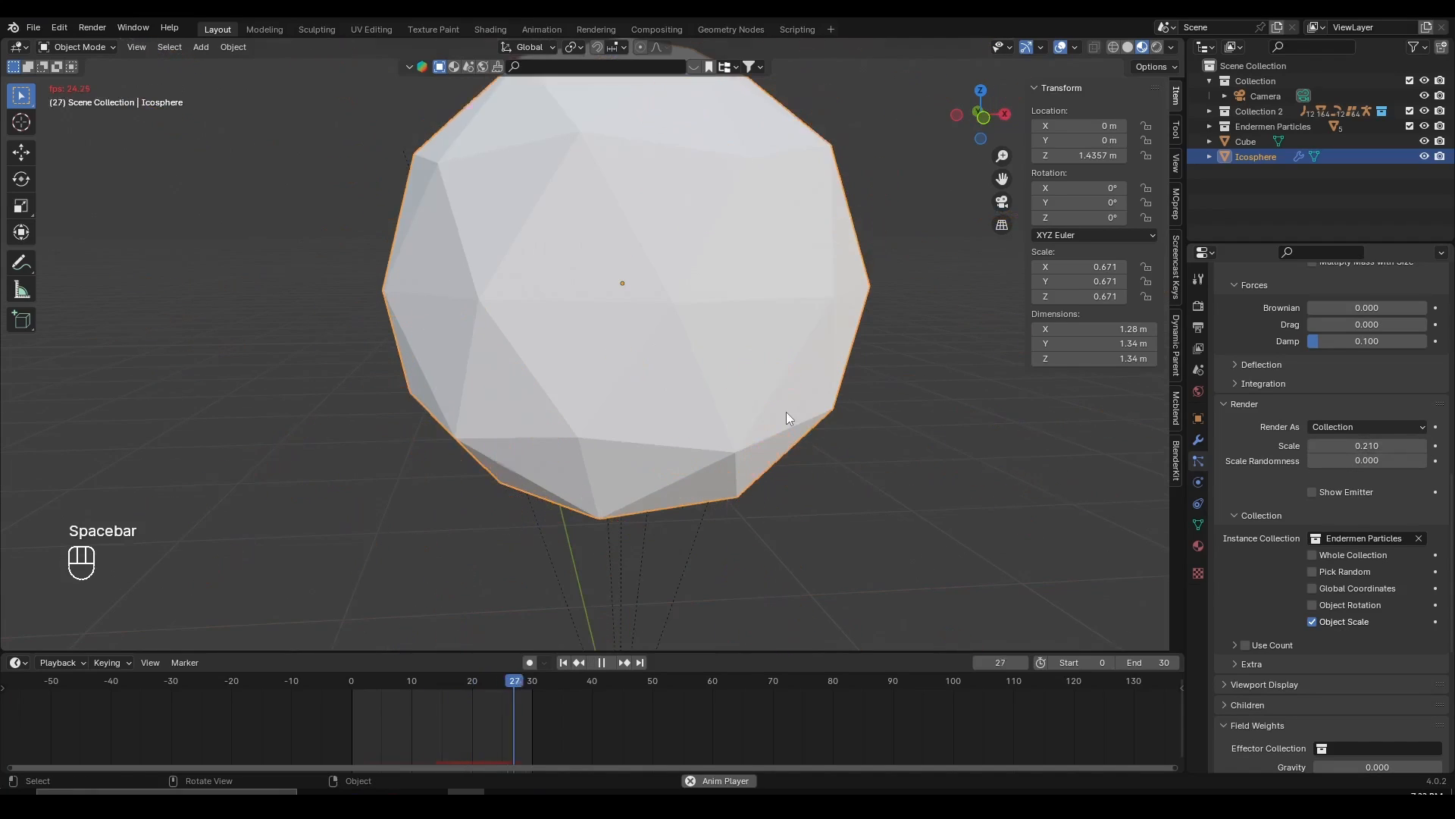
scroll(785, 412, "down", 5)
key("a")
key("a")
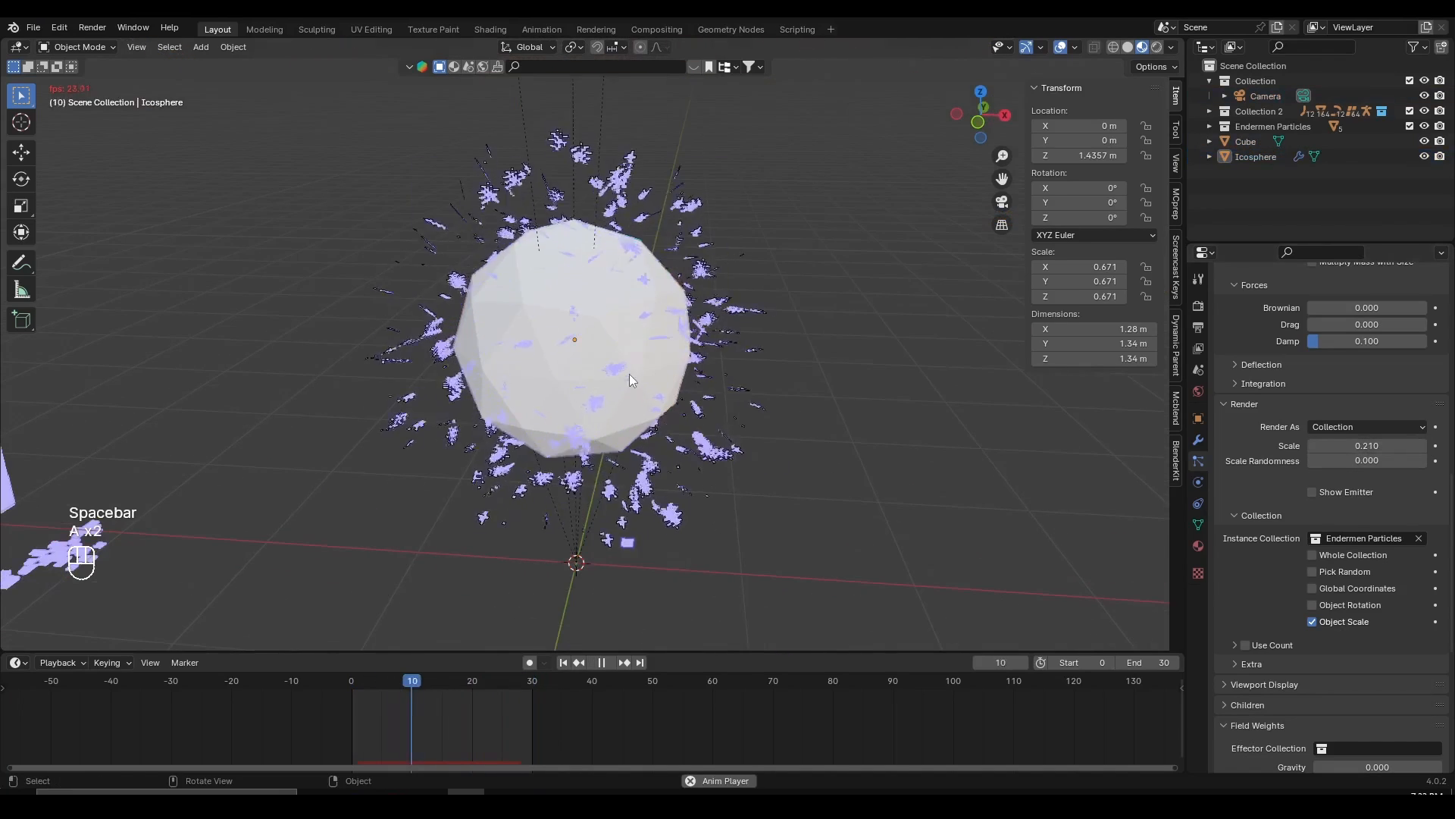
scroll(712, 352, "down", 3)
middle_click_drag(629, 375, 672, 366)
scroll(702, 344, "up", 4)
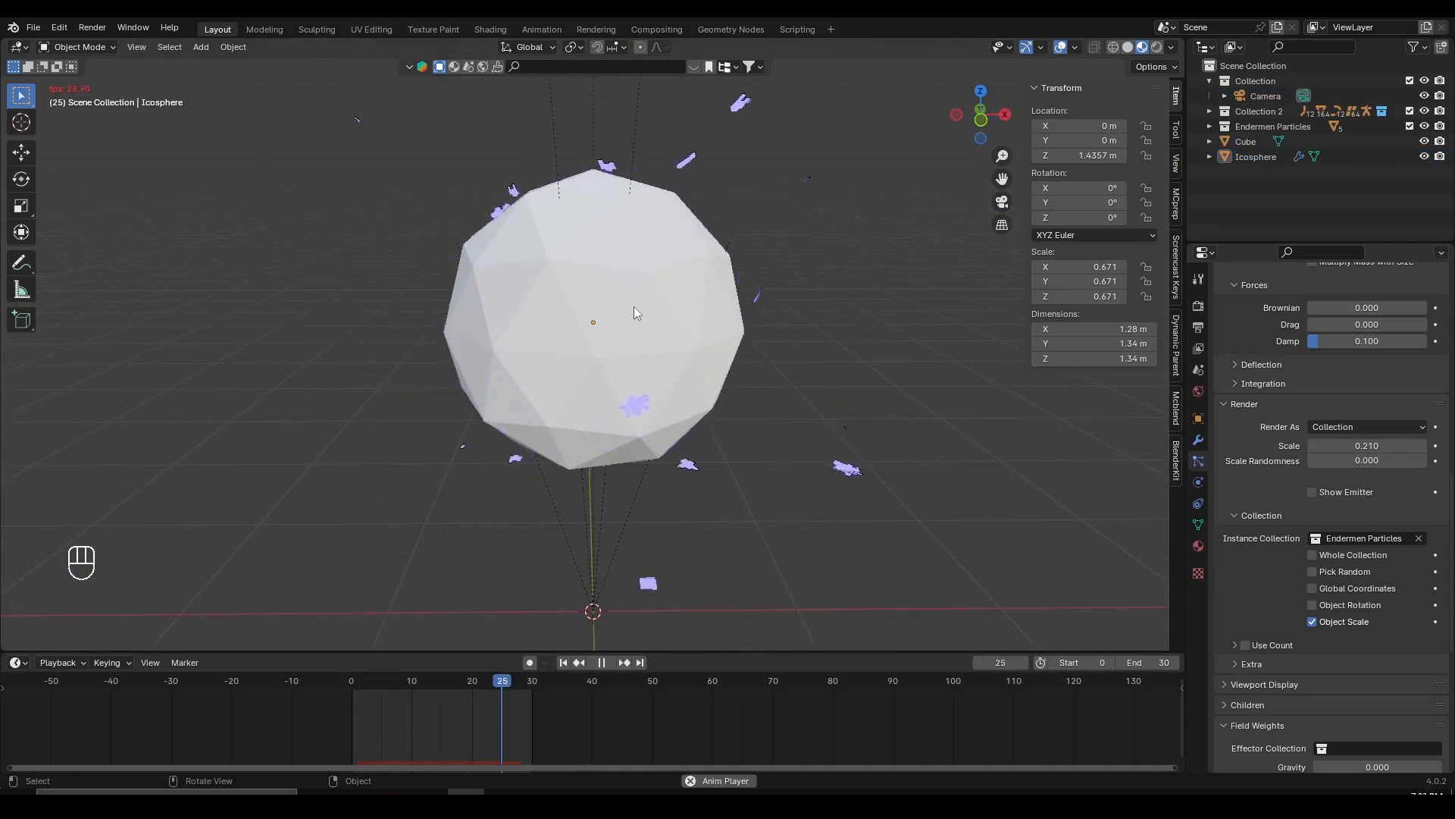
scroll(636, 309, "down", 3)
scroll(652, 318, "up", 3)
left_click(681, 335)
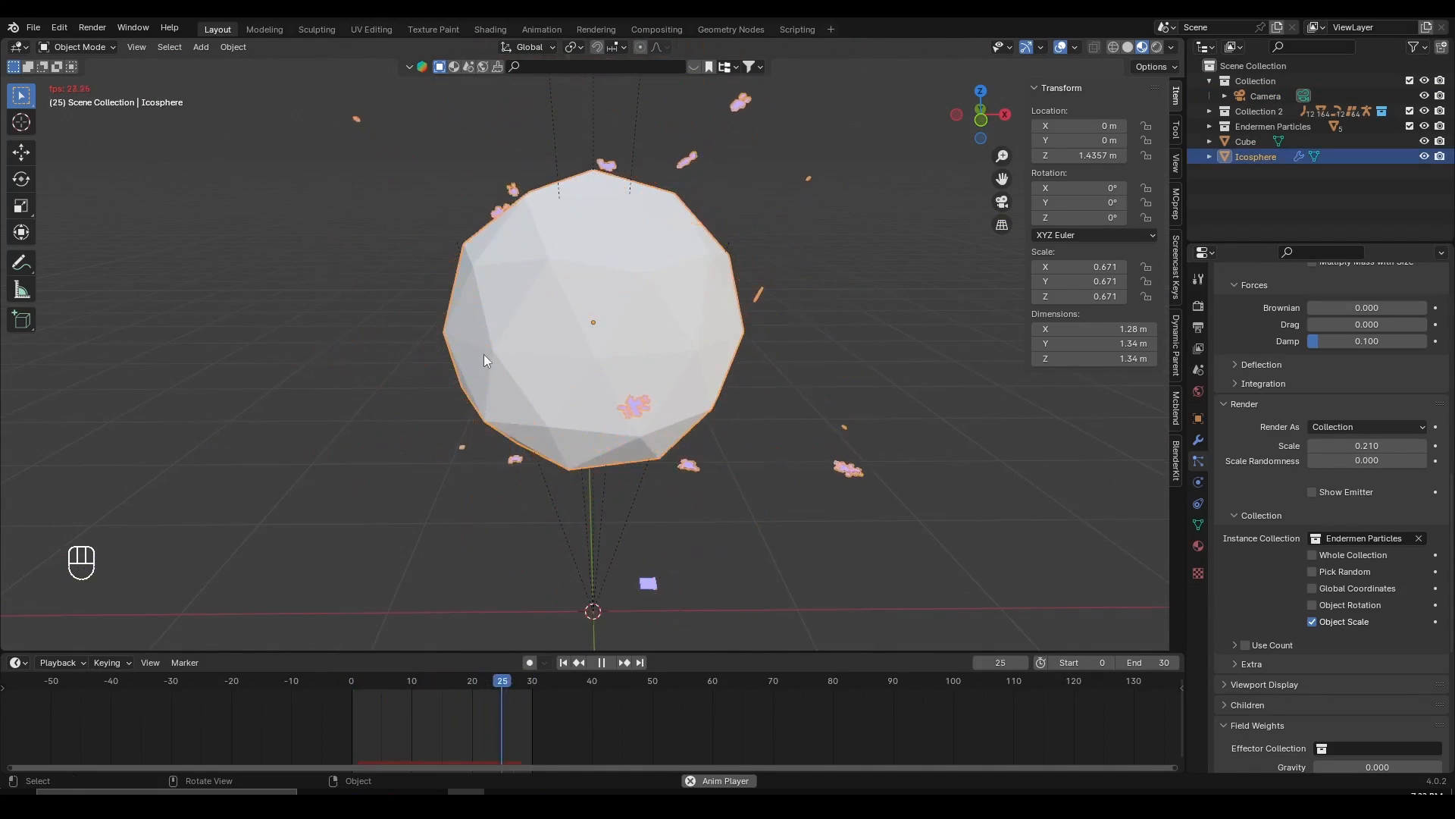
scroll(592, 342, "down", 2)
middle_click_drag(602, 341, 566, 368)
key("space")
key("a")
key("a")
- Hide the viewport overlays and play the animation to examine the particle burst without the grid or rig lines
left_click(1065, 51)
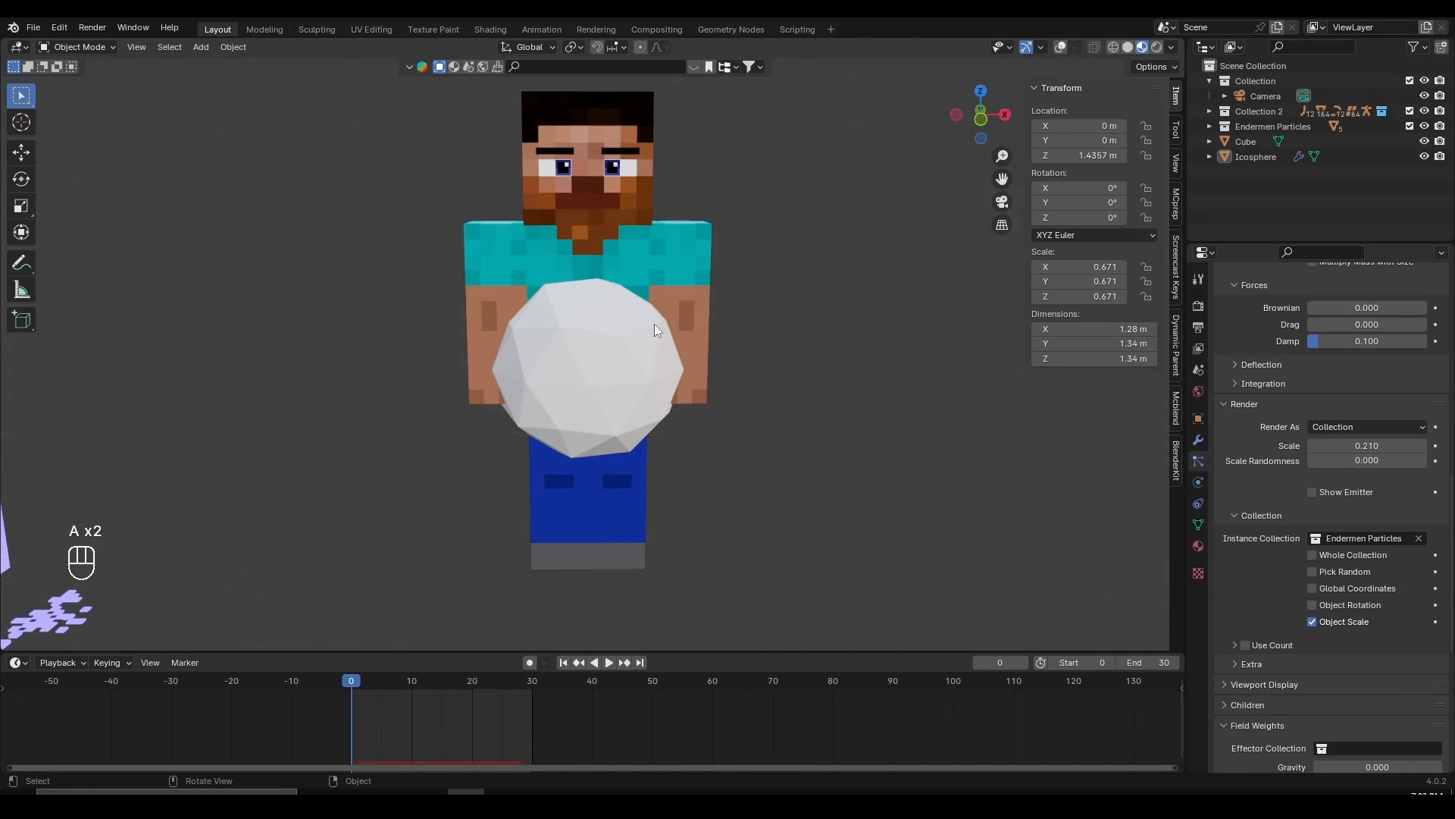
key("space")
scroll(617, 391, "up", 3)
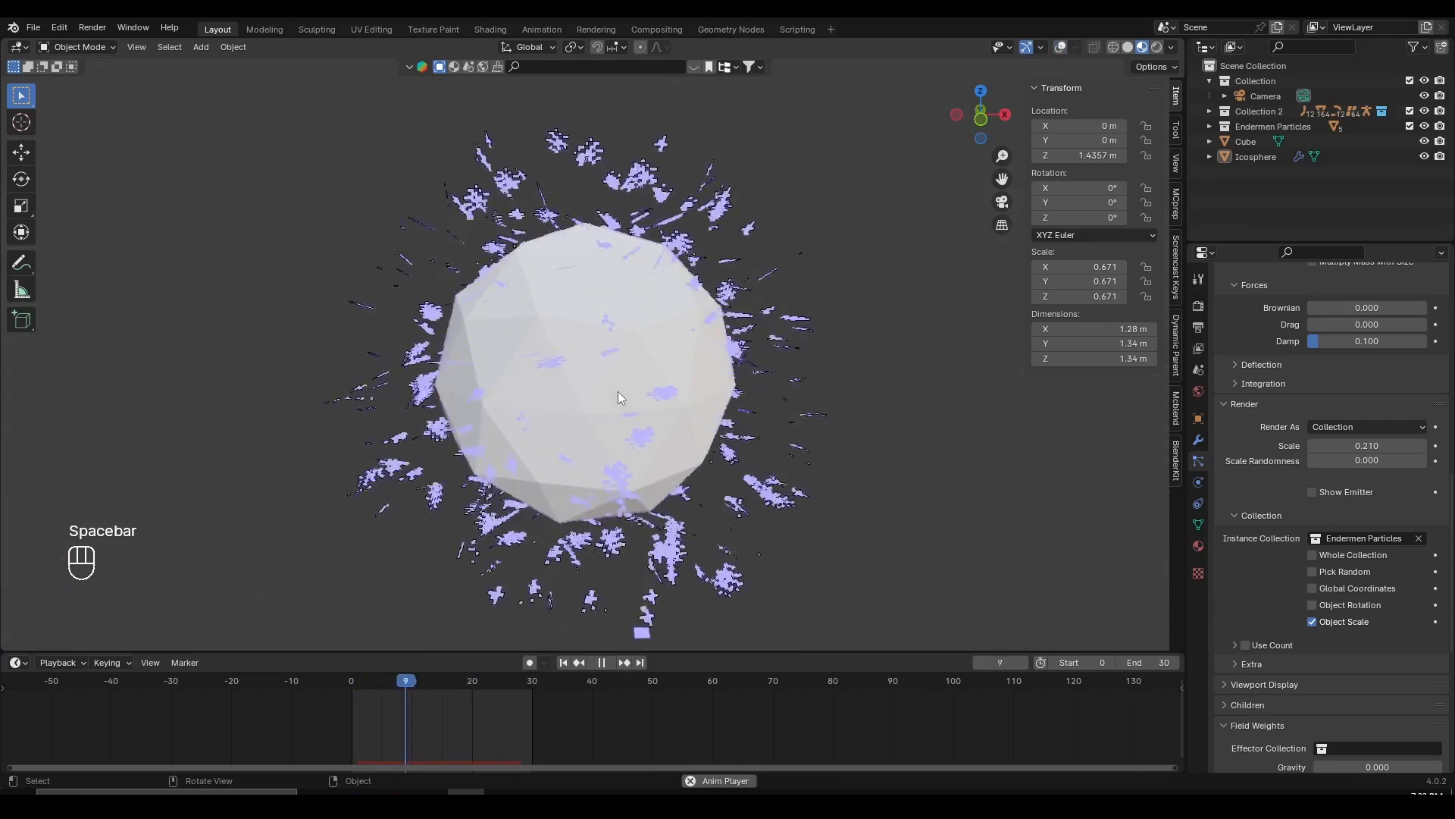
middle_click_drag(617, 391, 643, 426)
scroll(631, 423, "up", 1)
left_click(630, 423)
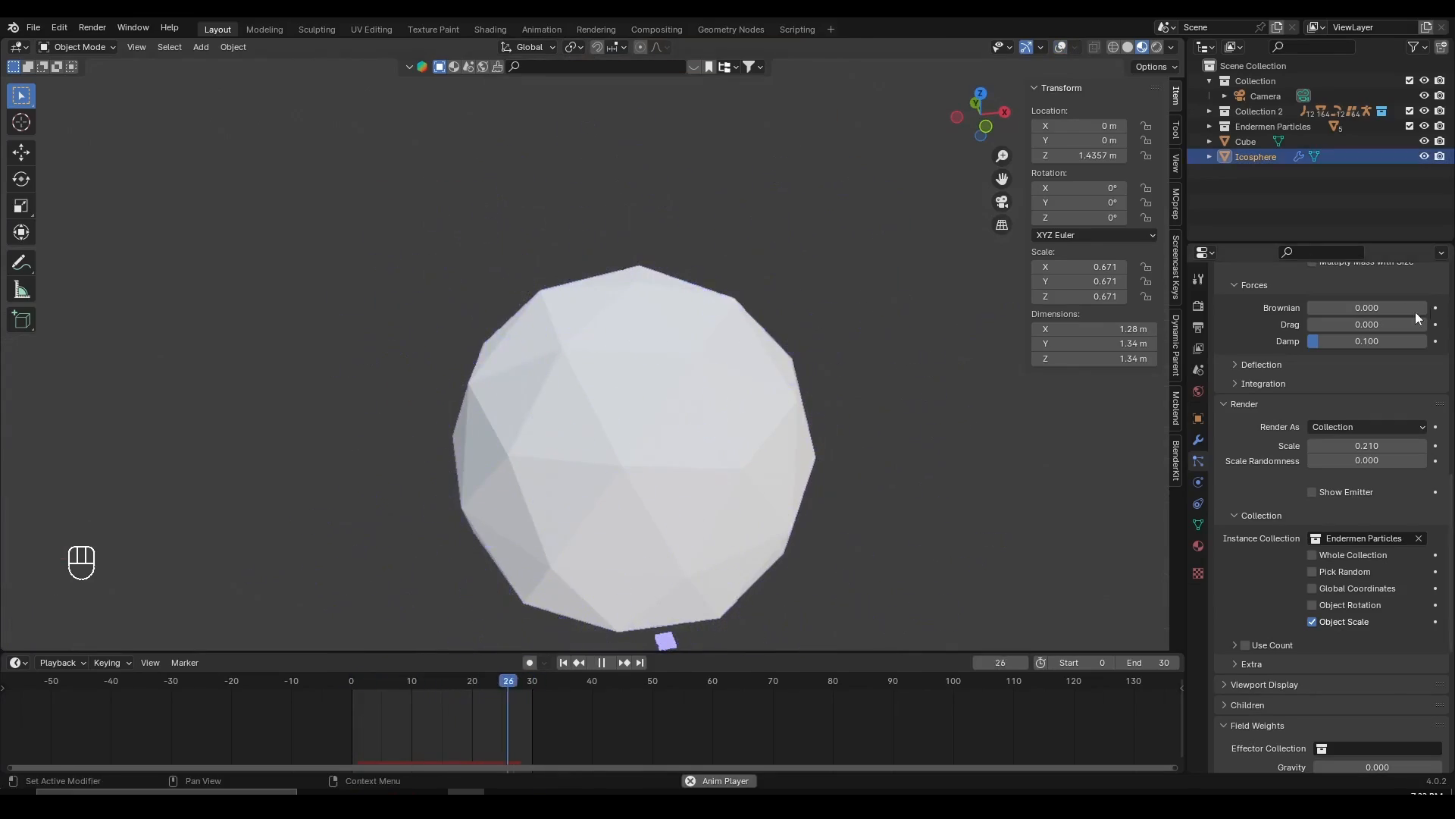
scroll(1366, 332, "up", 5)
scroll(552, 385, "down", 6)
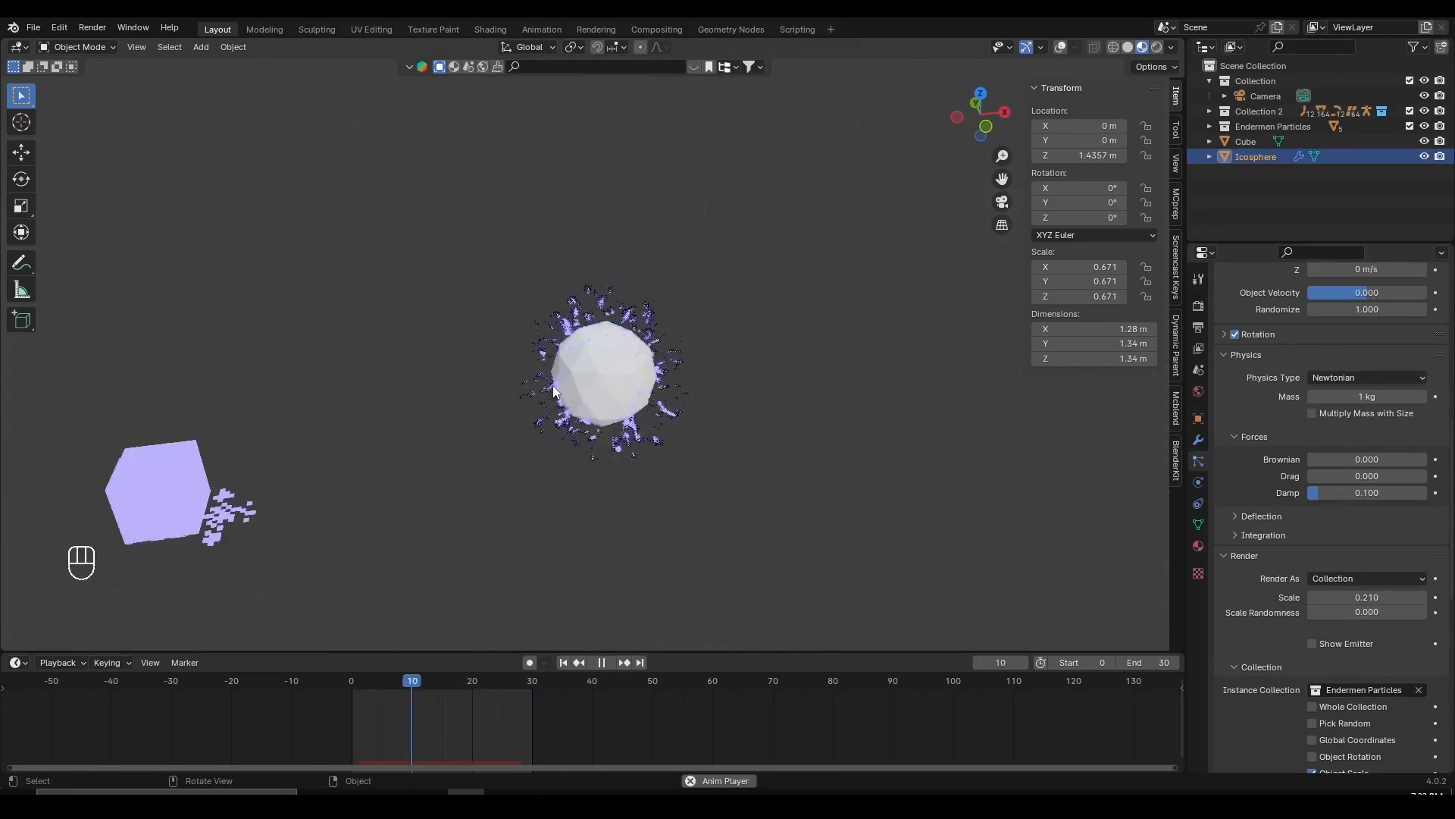
scroll(553, 385, "up", 4)
mouse_move(601, 447)
middle_mouse_down()
mouse_move(439, 456)
mouse_move(384, 443)
mouse_move(585, 428)
middle_mouse_up()
scroll(678, 420, "down", 4)
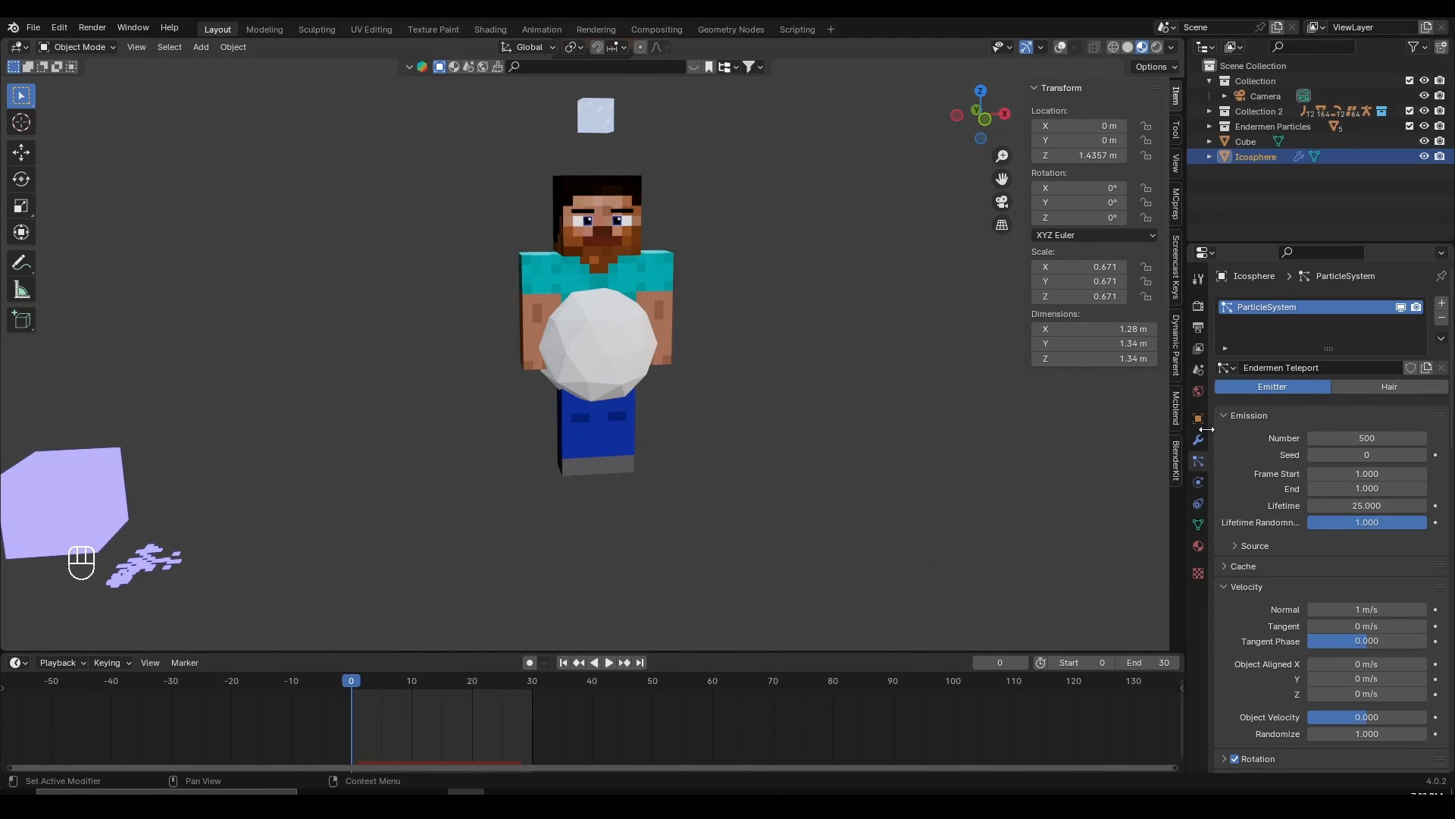
middle_click_drag(931, 189, 713, 296)
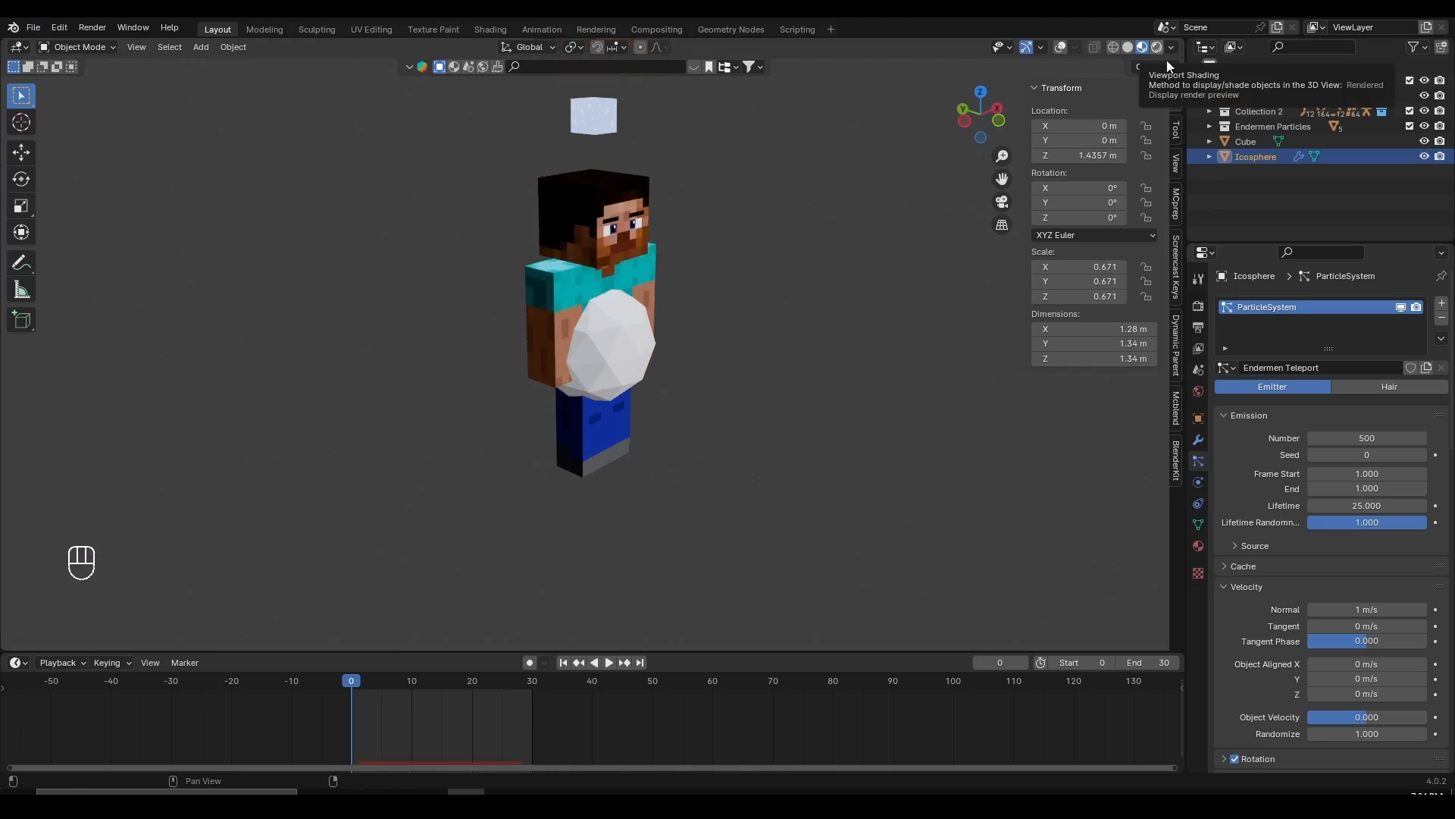
- Switch the render engine to EEVEE and enable Ambient Occlusion and Bloom
left_click(1199, 306)
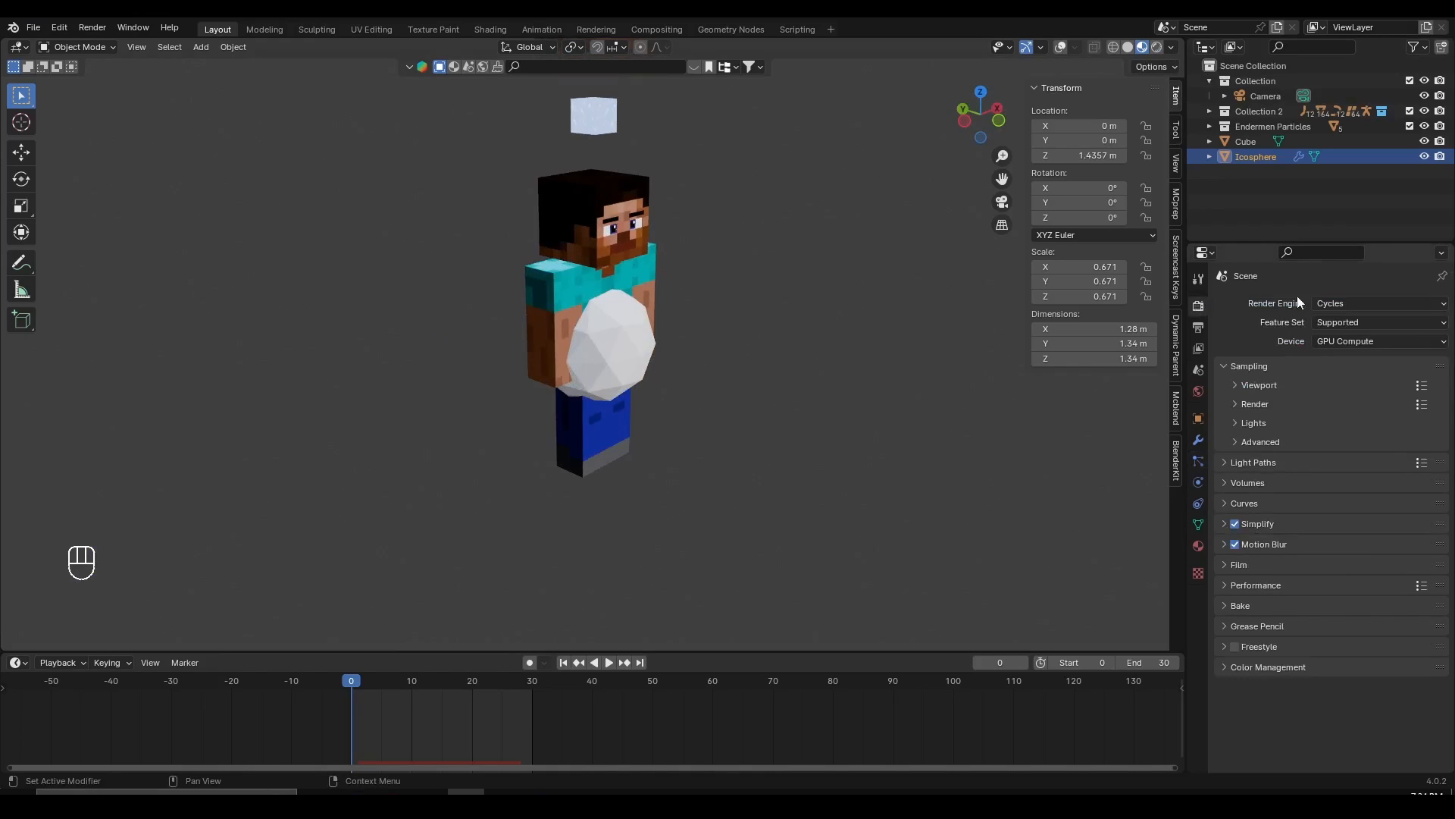
left_click(1334, 303)
left_click(1350, 318)
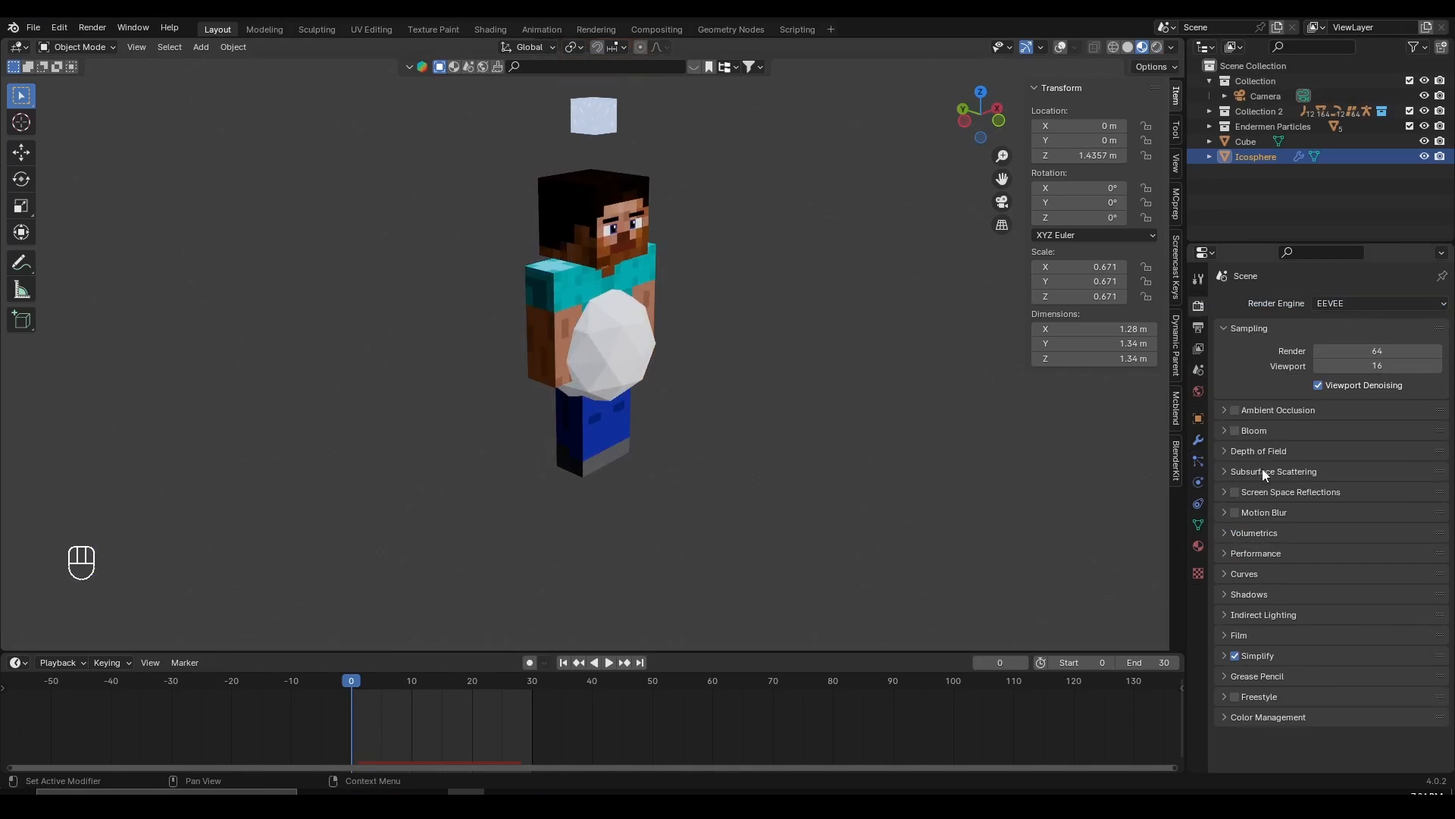
left_click(1235, 411)
left_click(1236, 431)
- Preview frame 11 of the particle burst in rendered shading and enable Screen Space Reflections and Motion Blur
key("space")
key("space")
scroll(659, 317, "up", 8)
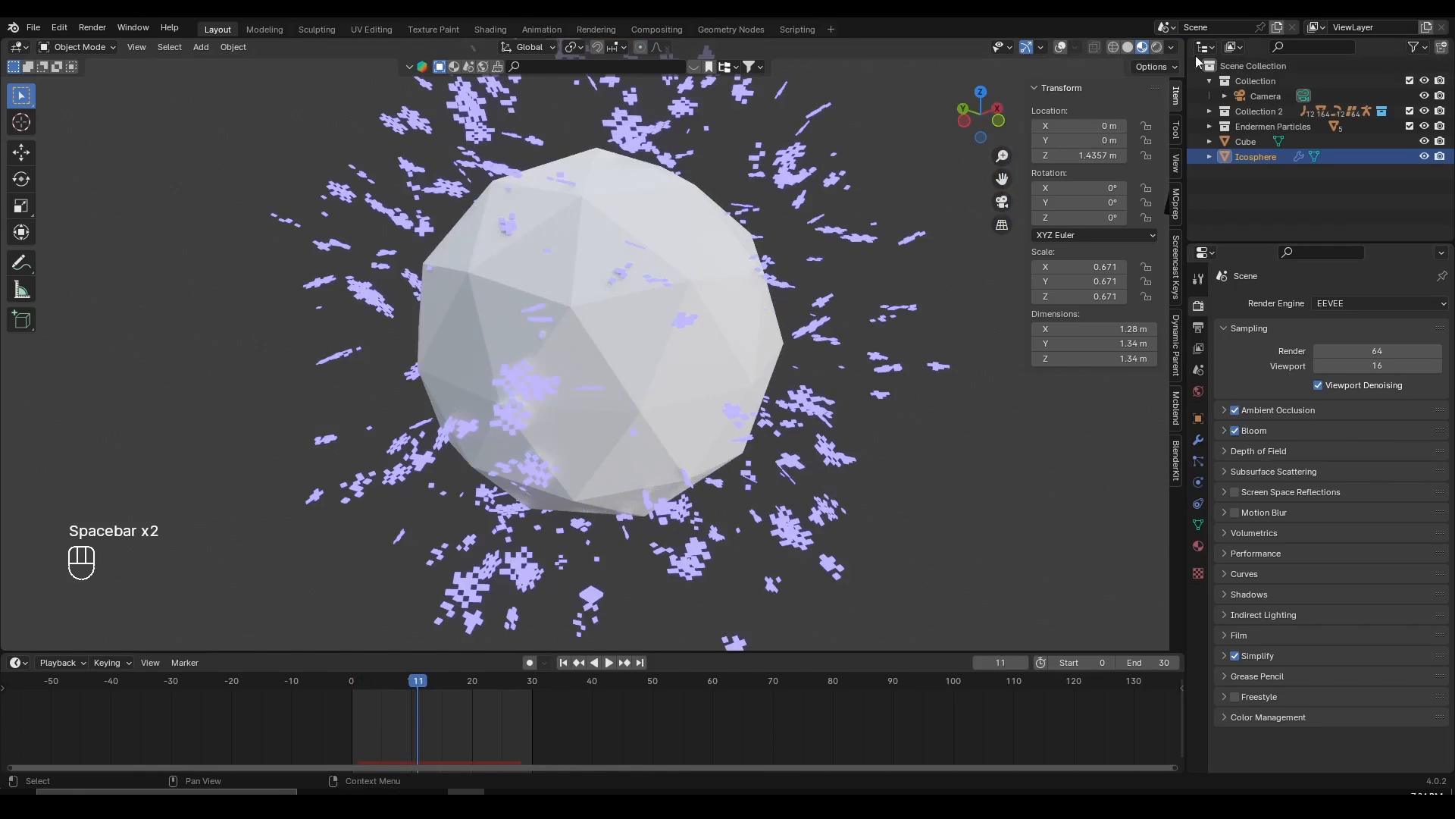
left_click(1156, 47)
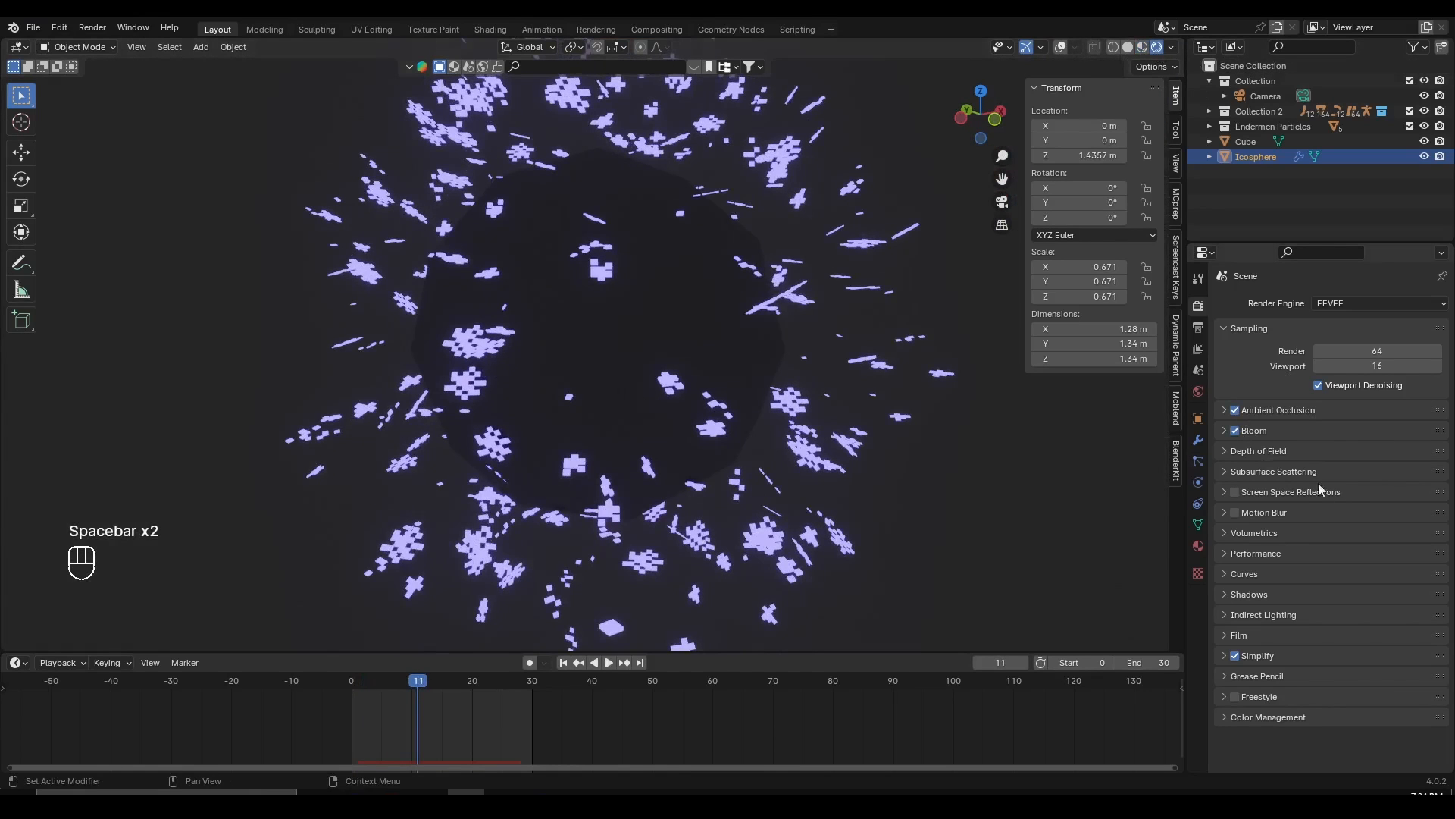
left_click(1236, 492)
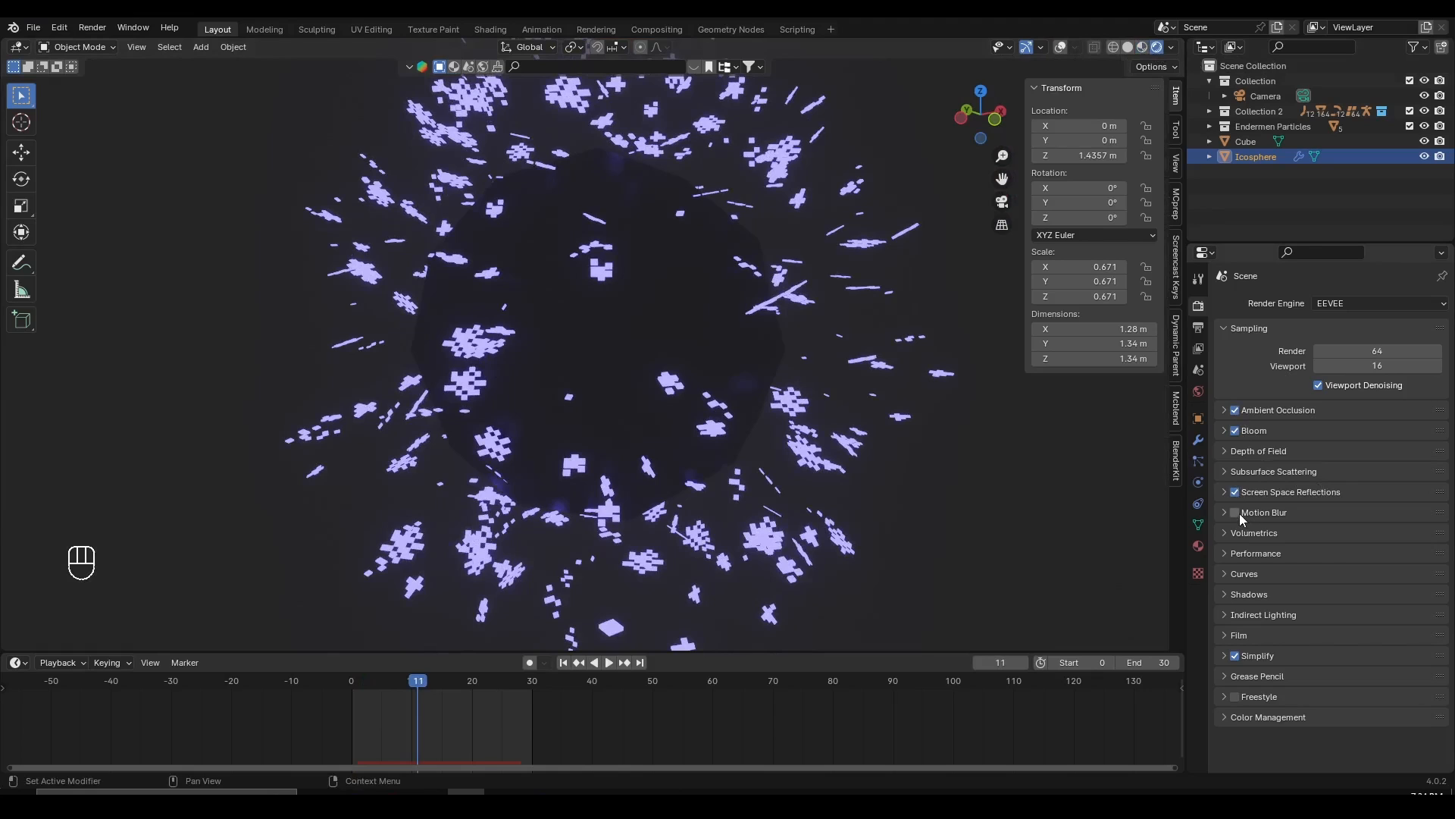
left_click(1235, 512)
- Look at the particles through the camera, turn the viewport overlays back on and deselect everything
scroll(718, 463, "down", 4)
key("KP_0")
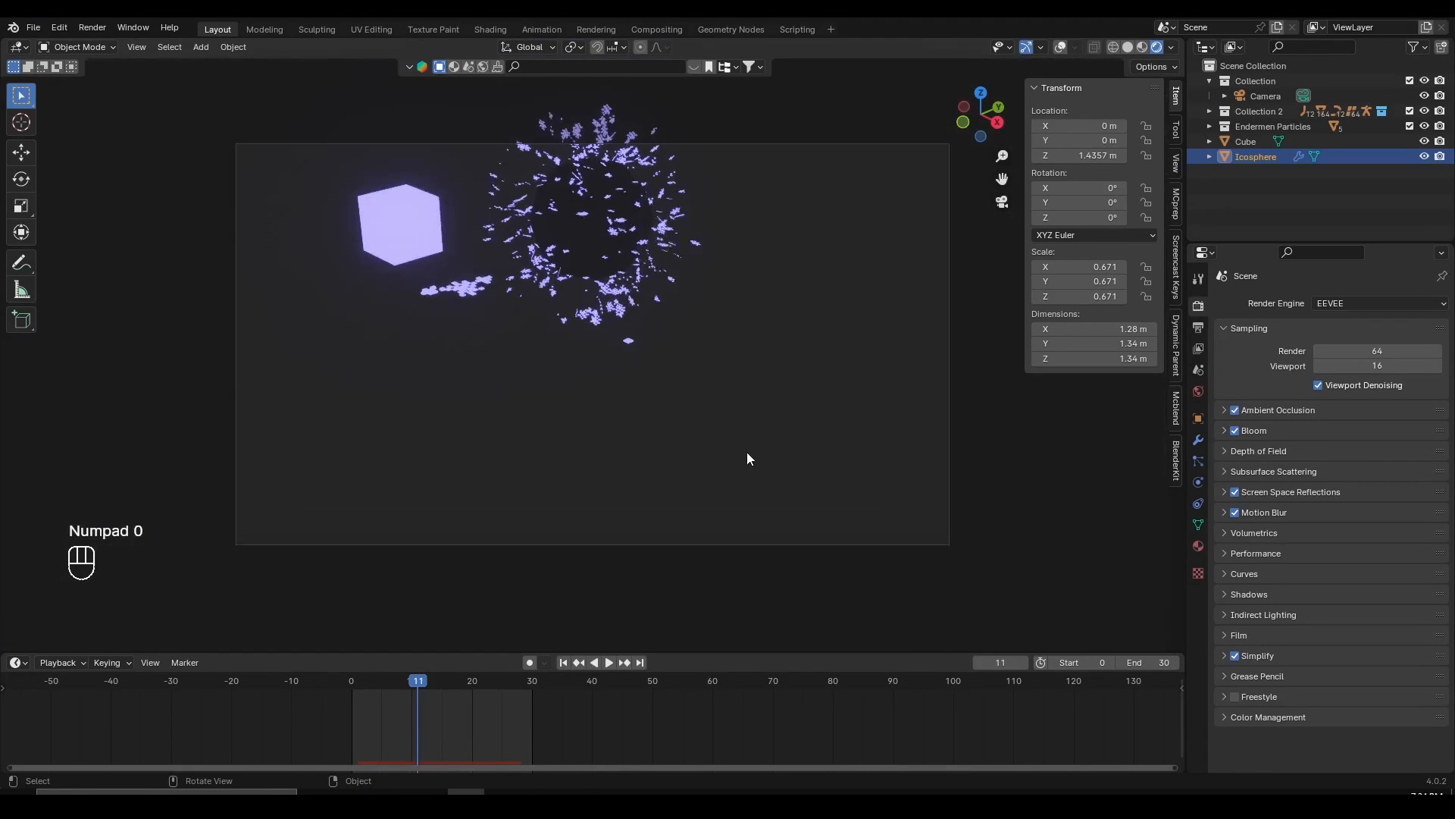
middle_click_drag(749, 470, 789, 447)
left_click(1061, 47)
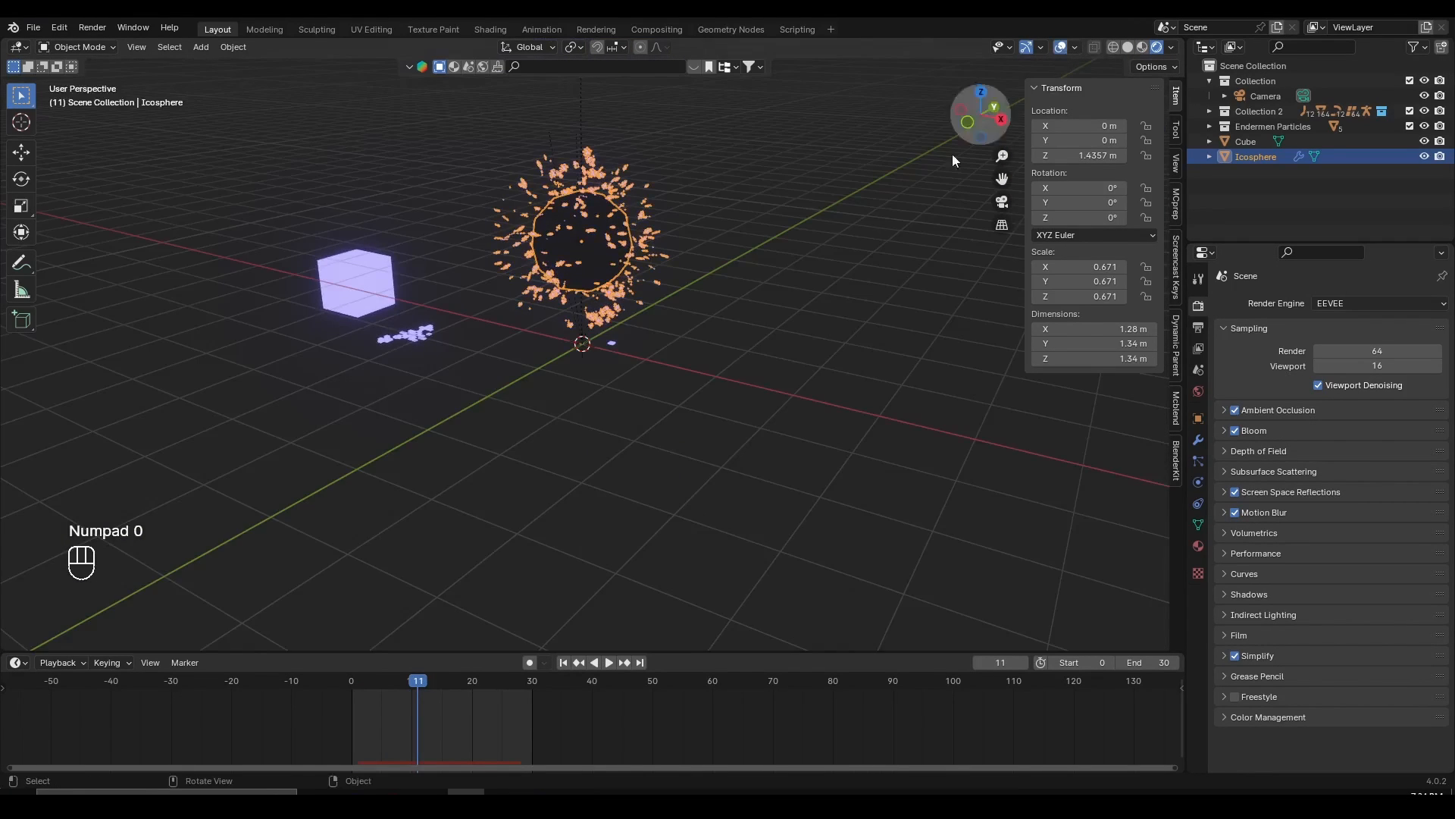
middle_click_drag(698, 314, 685, 336, "shift")
key("a")
key("a")
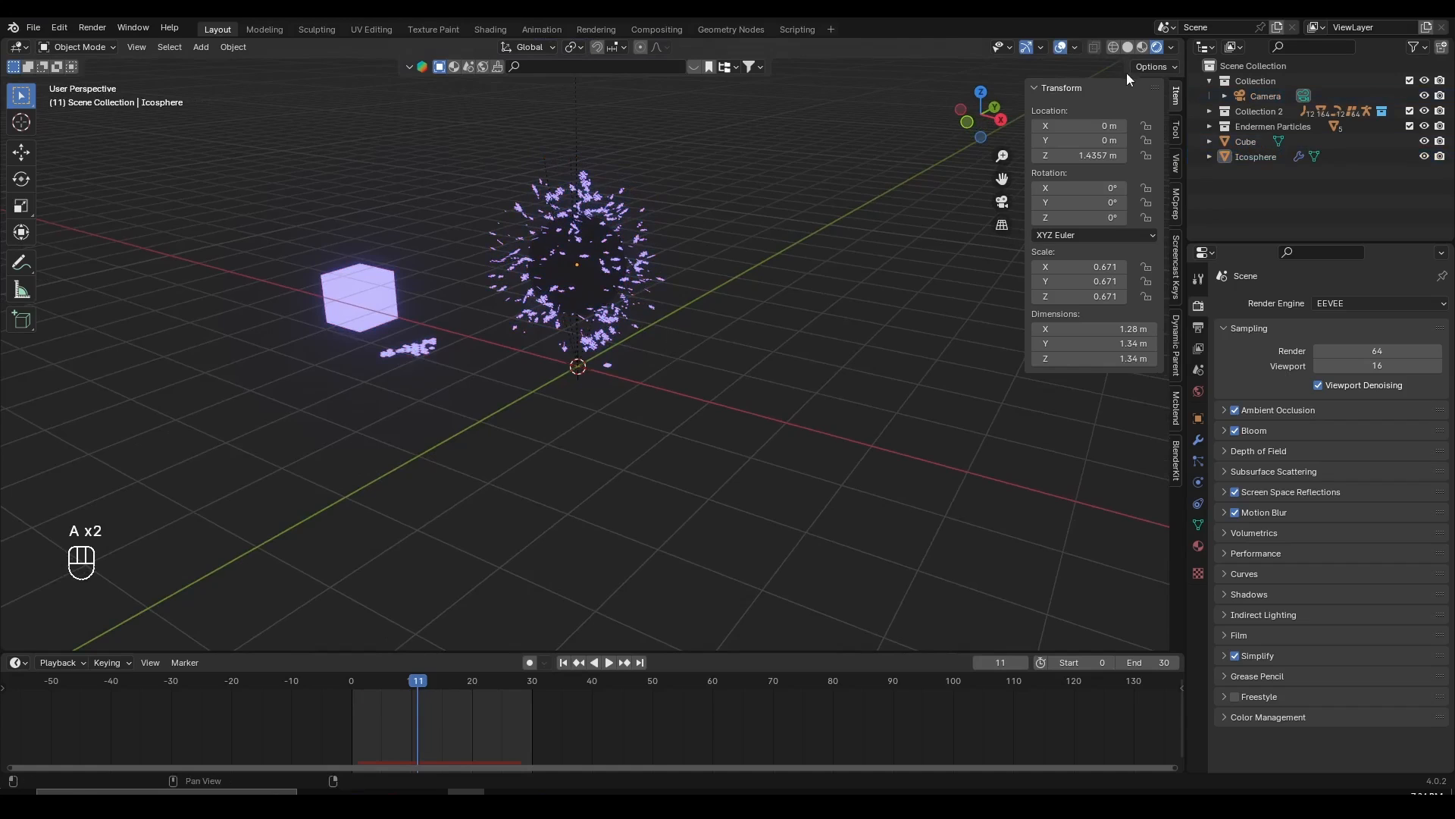
- Switch the viewport to solid shading and save the file
left_click(1128, 47)
key("ctrl+s")
key("KP_0")
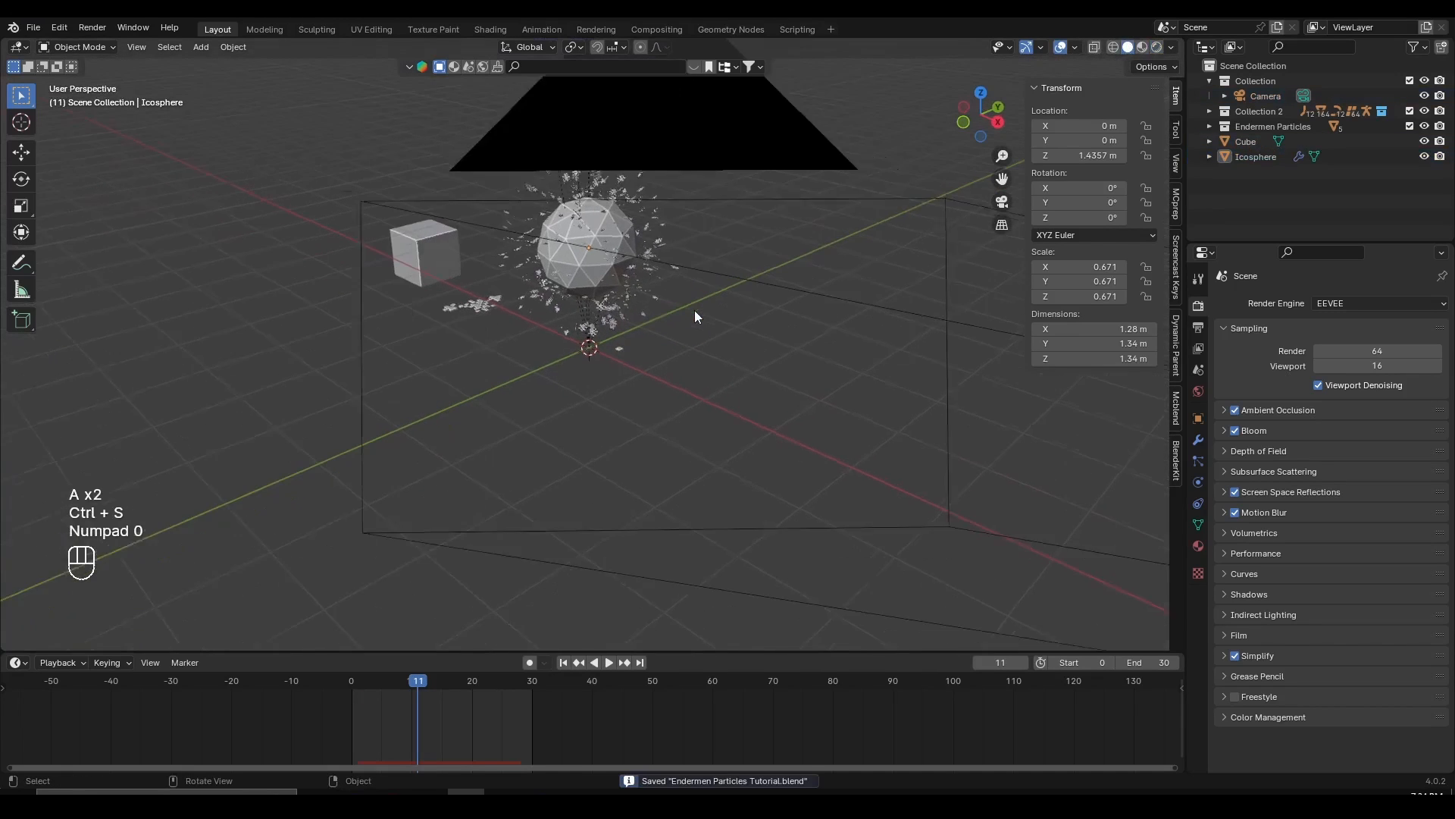
key("KP_0")
key("KP_0")
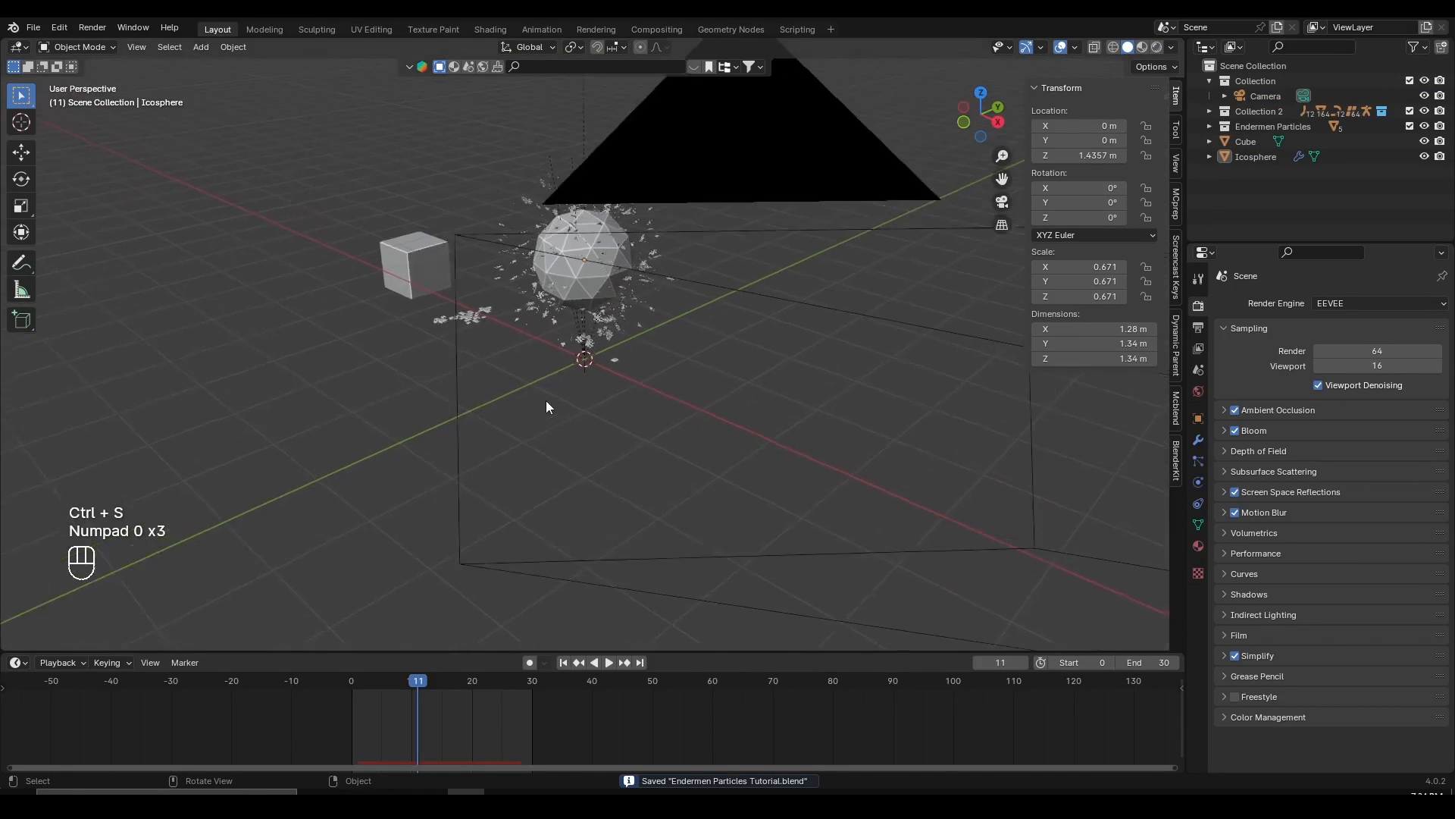
key("shift+f")
key("shift+f")
key("shift+w")
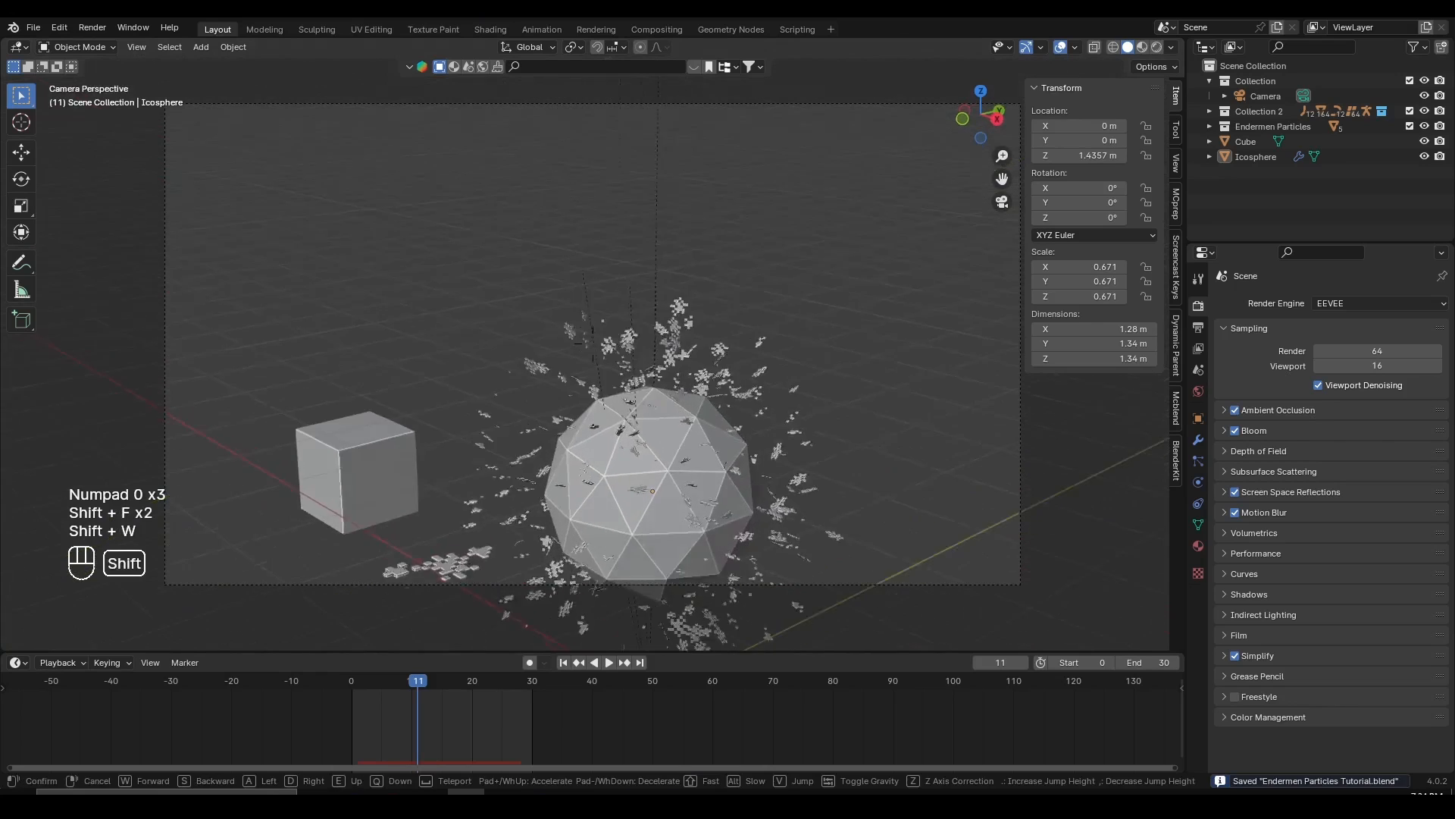
key("shift+a")
right_click(552, 471)
middle_click_drag(552, 471, 740, 442)
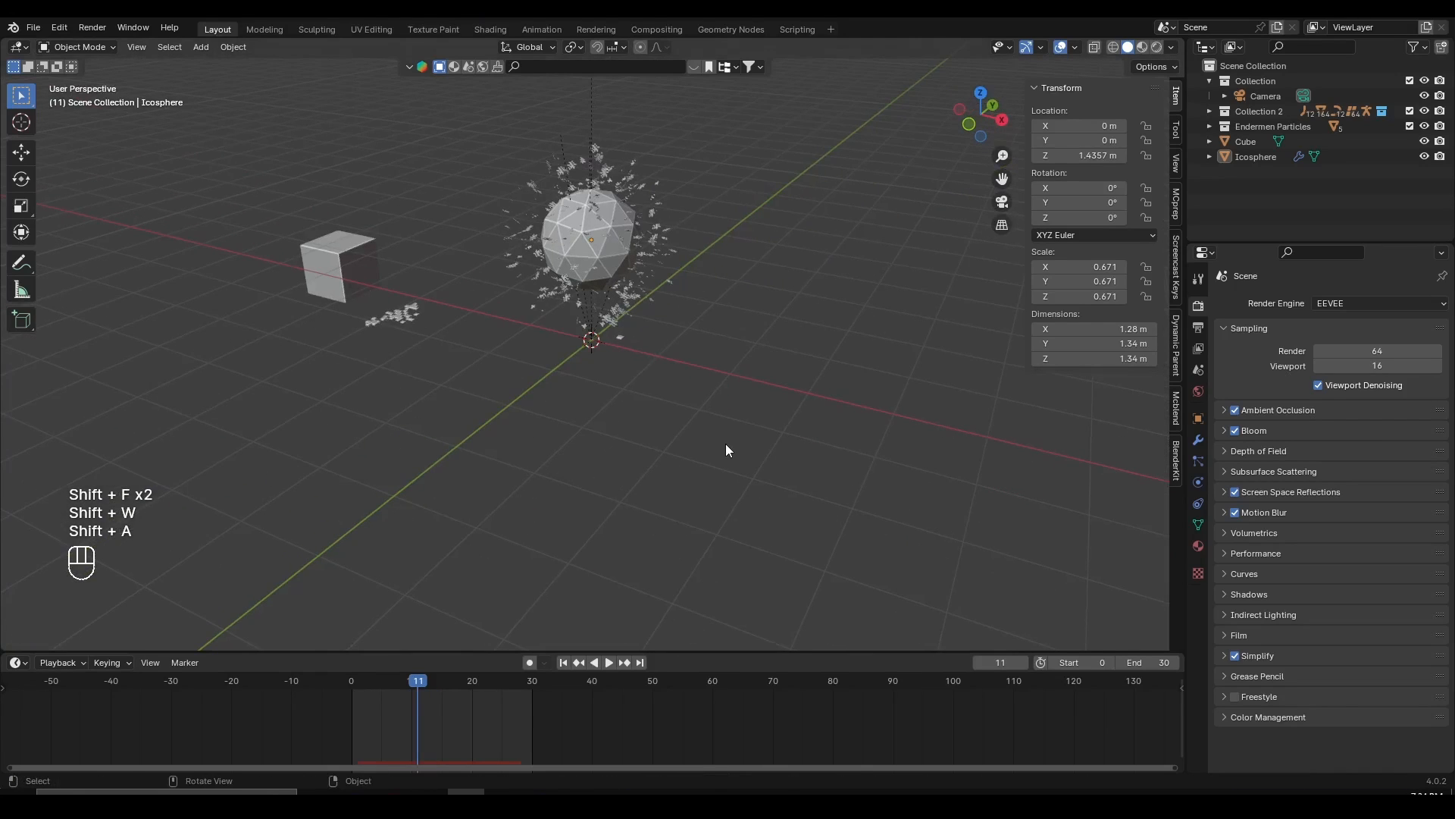
- Face the icosphere and its particle burst from the front and align the camera to that view
key("KP_1")
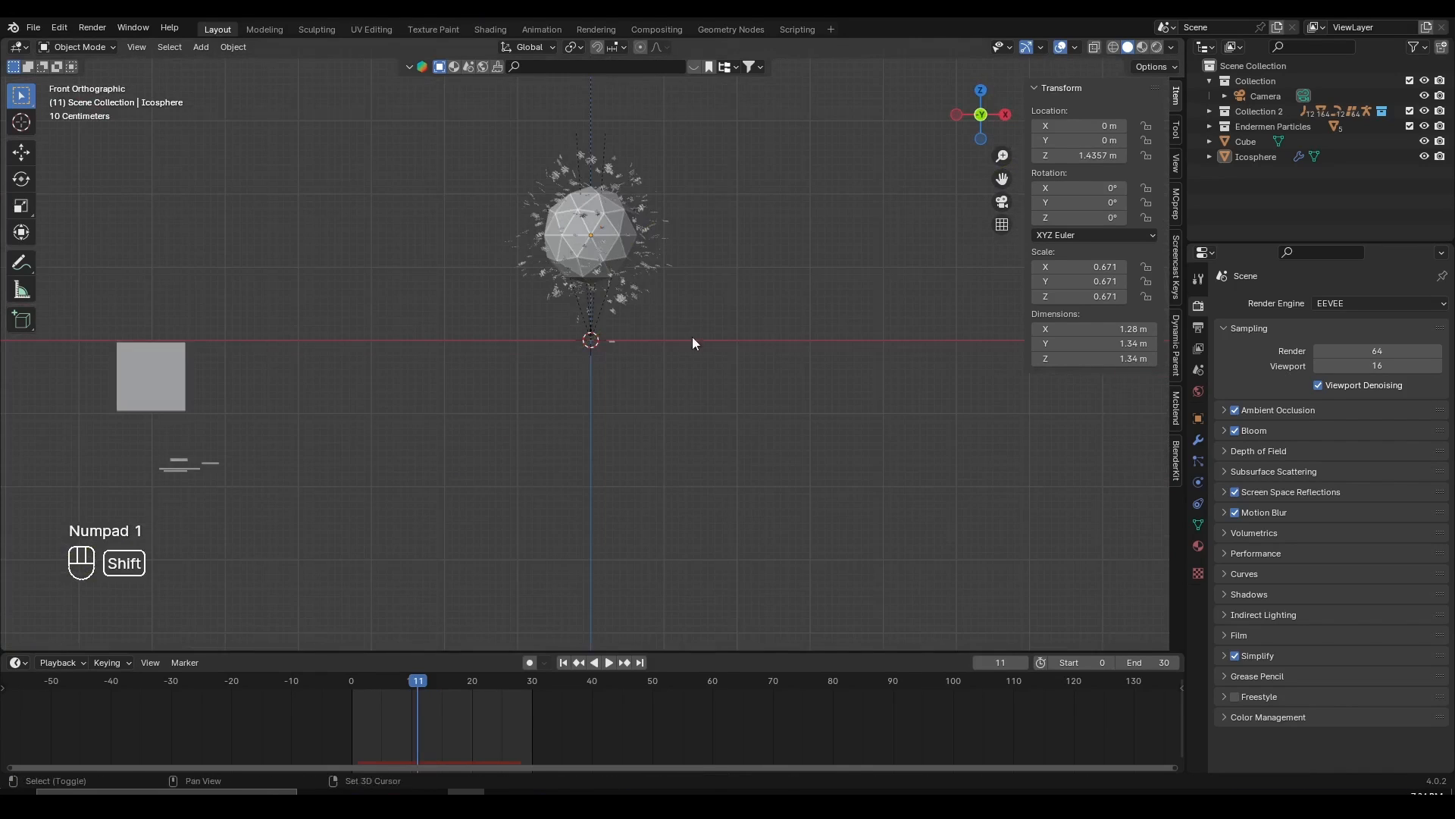
middle_click_drag(693, 336, 768, 426, "shift")
scroll(657, 439, "up", 4)
scroll(762, 426, "down", 3)
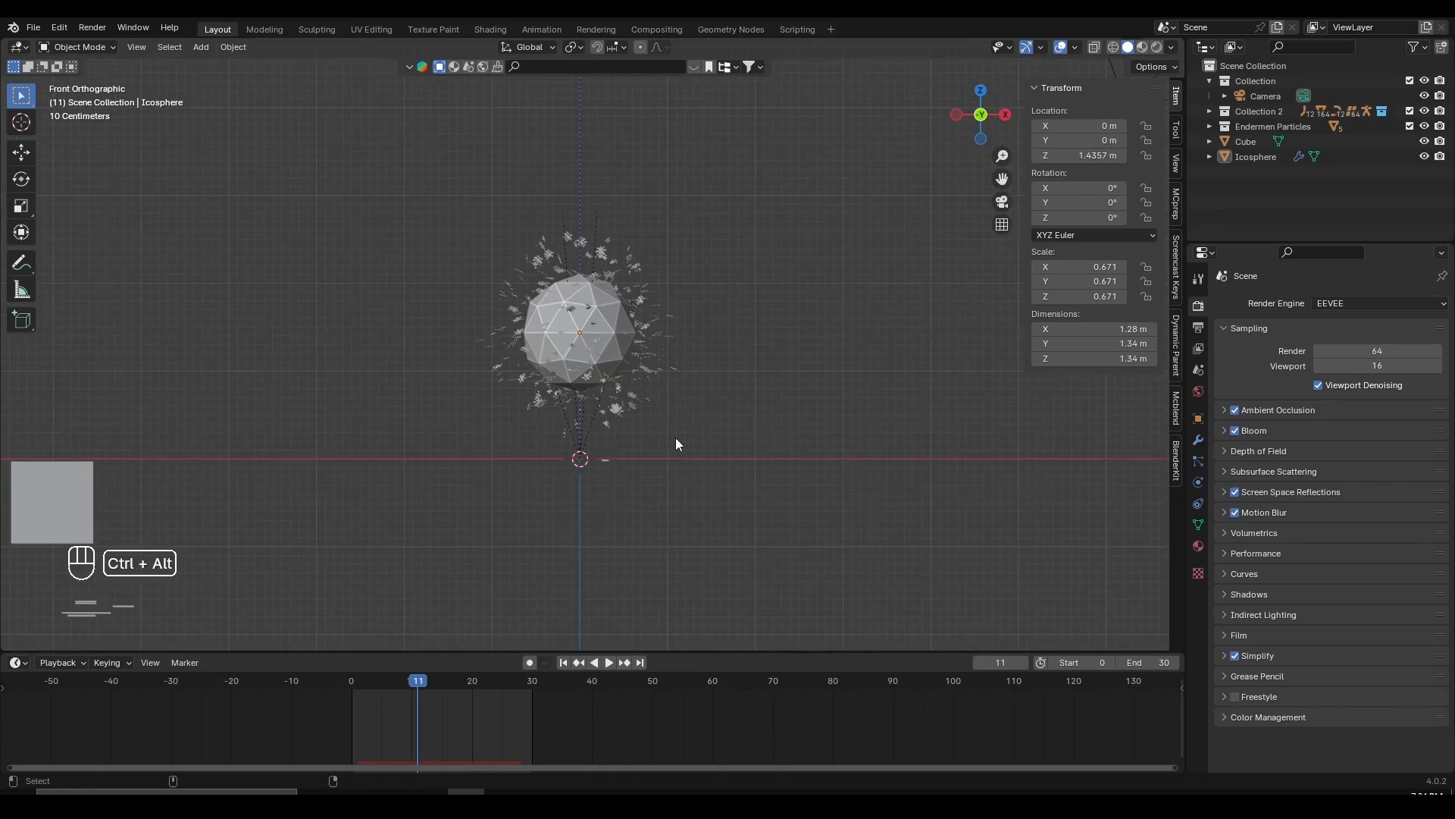
key("ctrl+alt+KP_0")
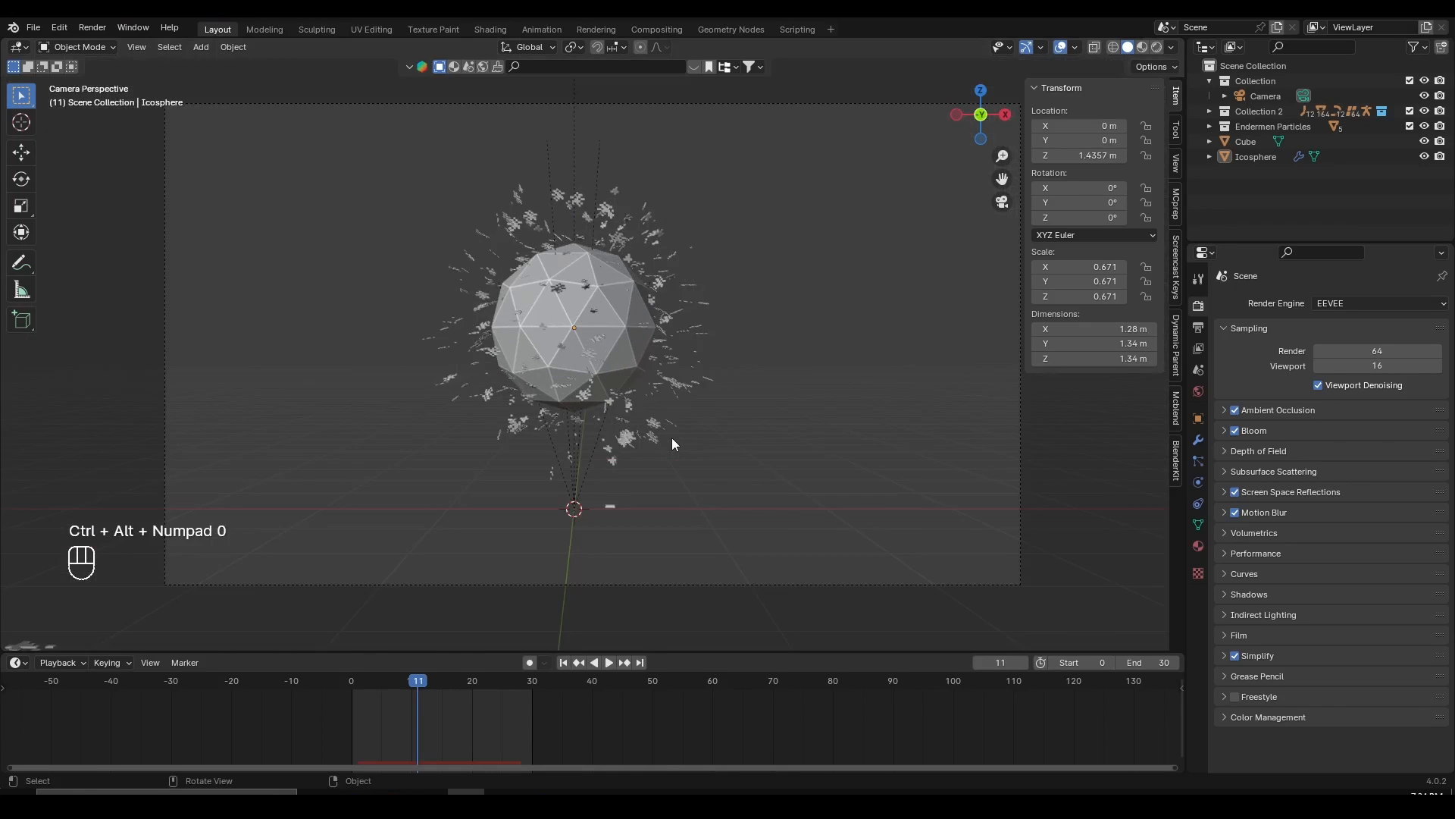
scroll(673, 424, "down", 2)
scroll(686, 357, "up", 3)
scroll(728, 345, "down", 3)
- Fine-tune the camera position with walk navigation so the particle burst is framed centrally
key("shift+f")
key("a")
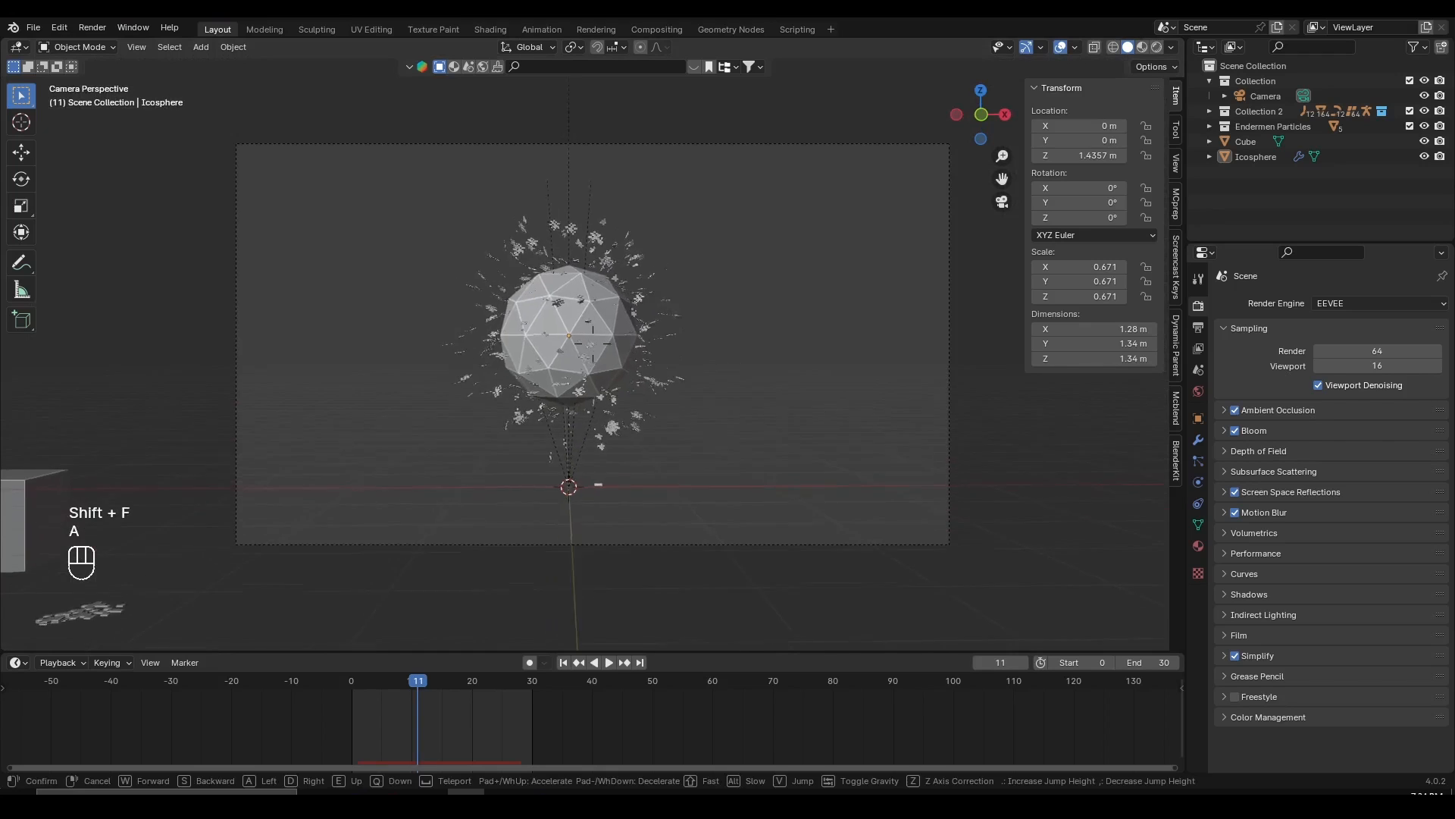
key("w")
key("a")
key("e")
key("d")
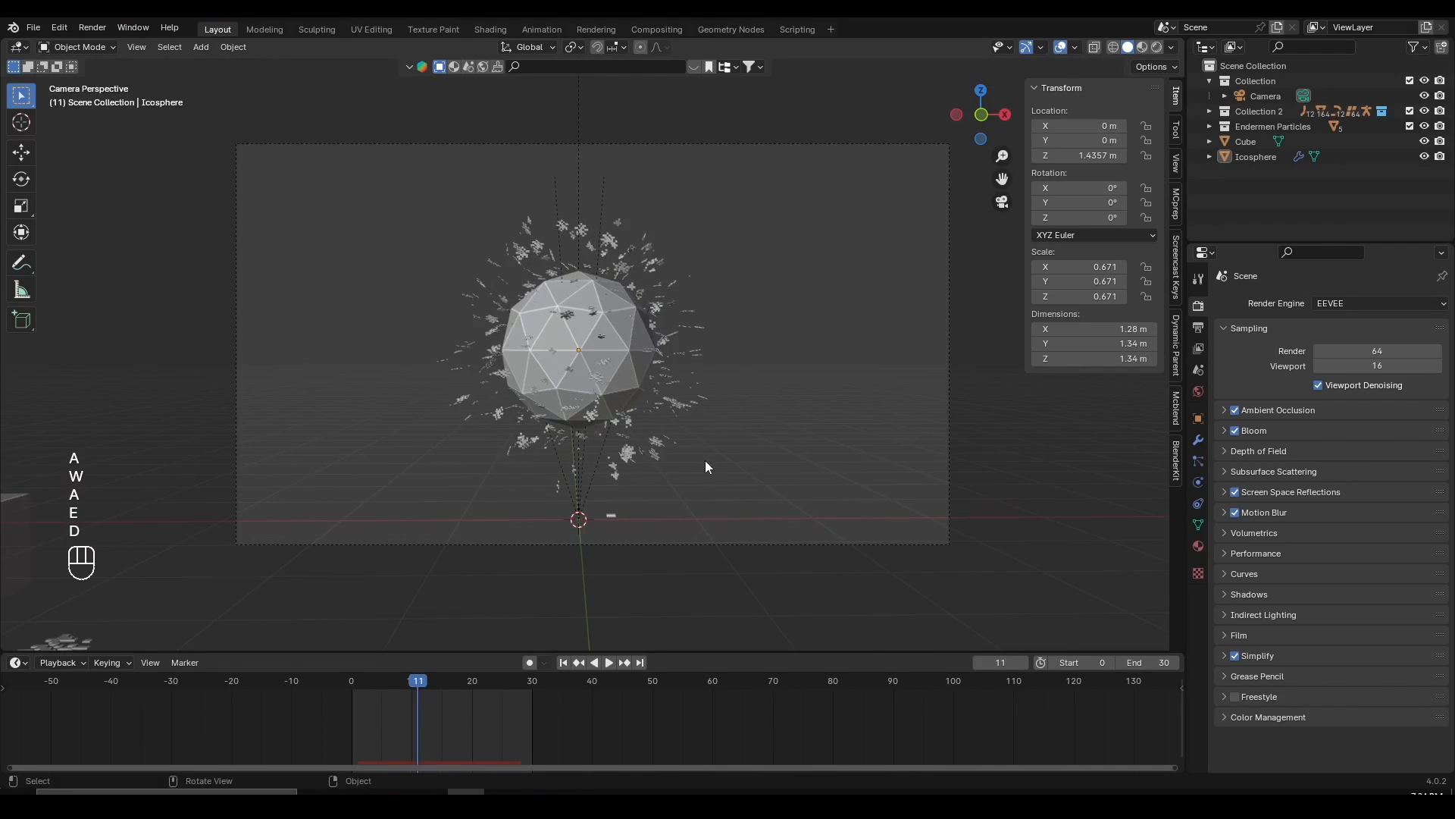
- Play the teleport animation through the camera, examine the particles up close and stop playback
key("space")
scroll(698, 459, "up", 3)
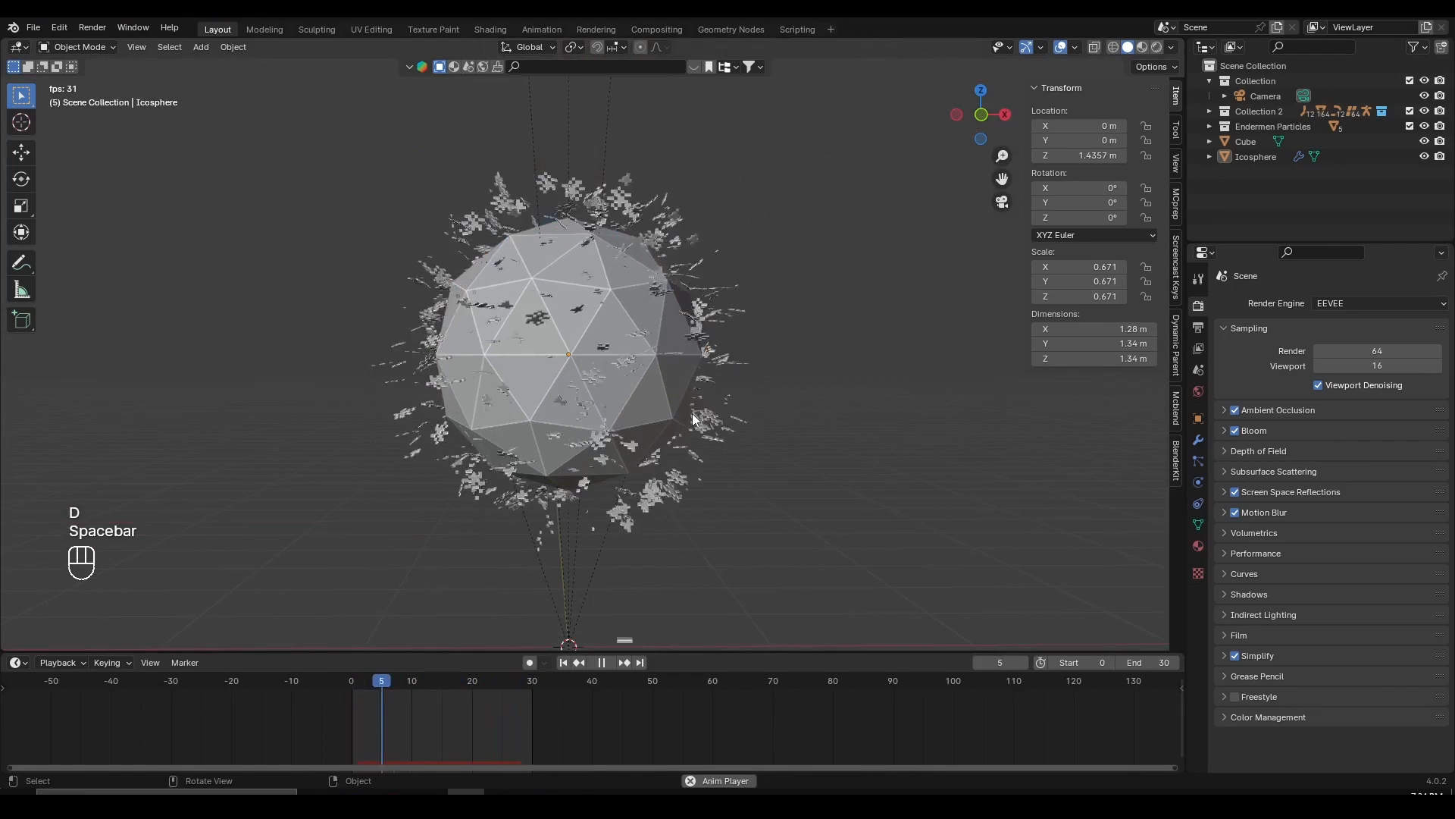
scroll(758, 716, "up", 2)
scroll(820, 729, "up", 1)
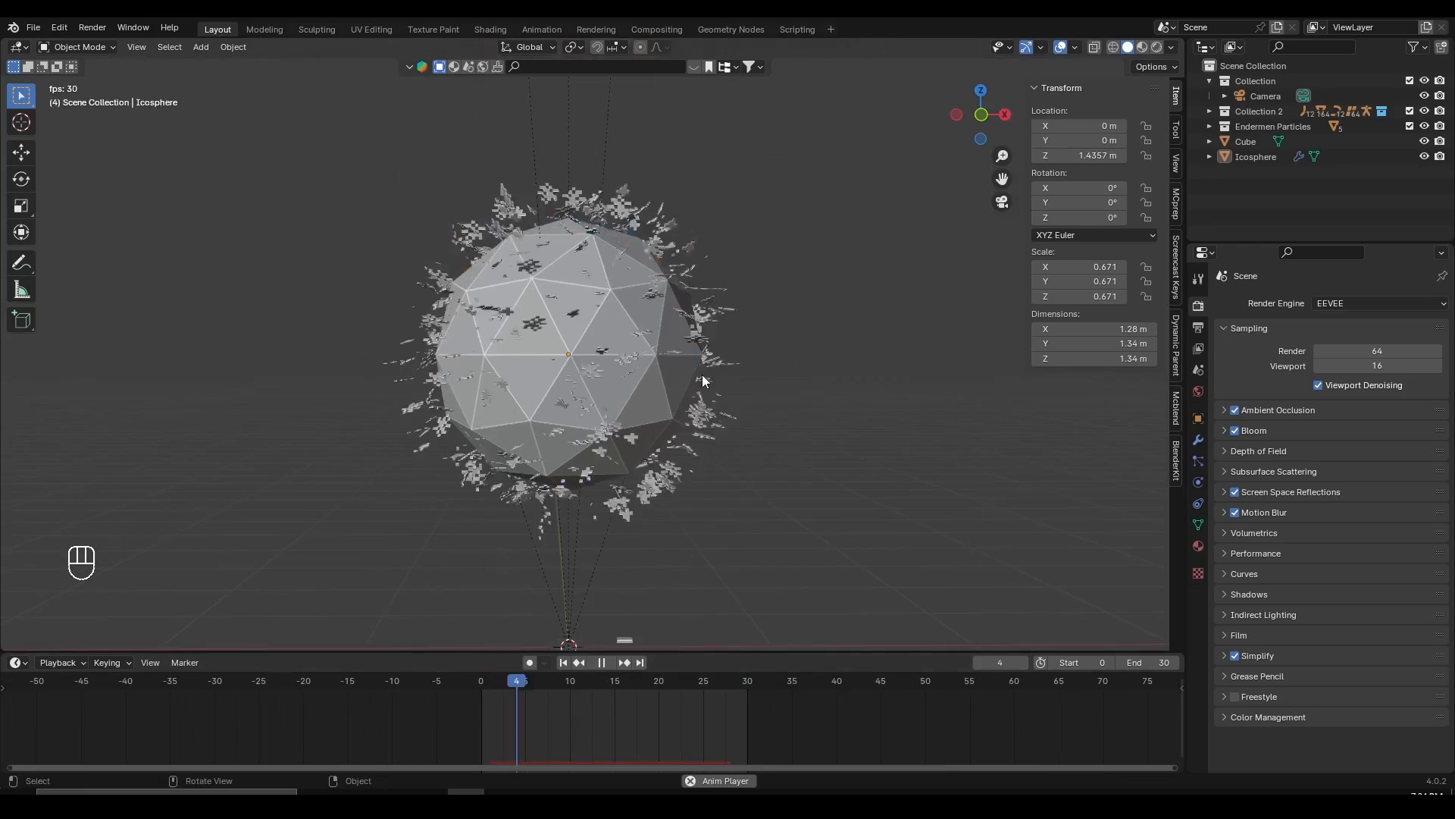
scroll(690, 375, "up", 3)
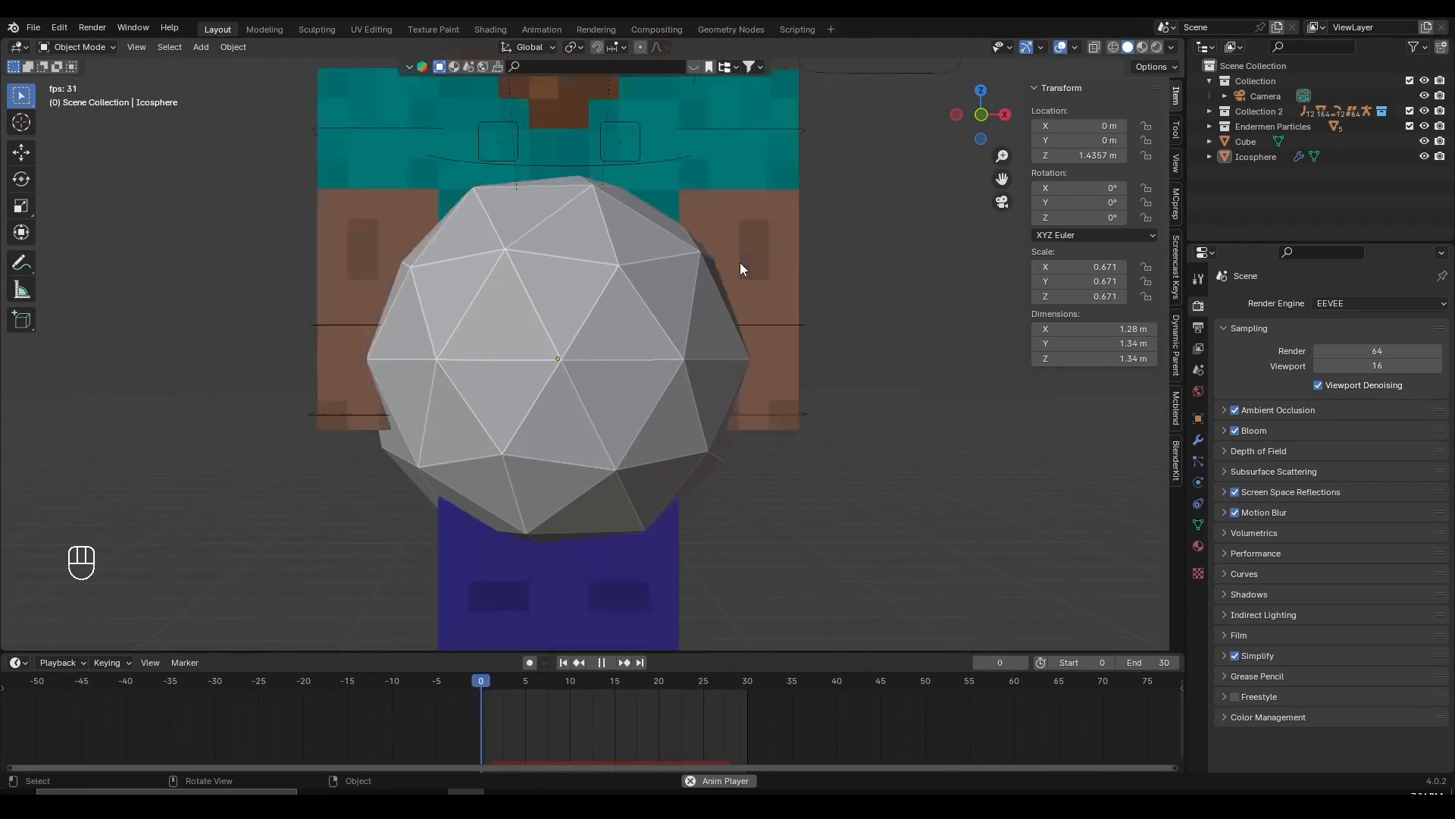
key("space")
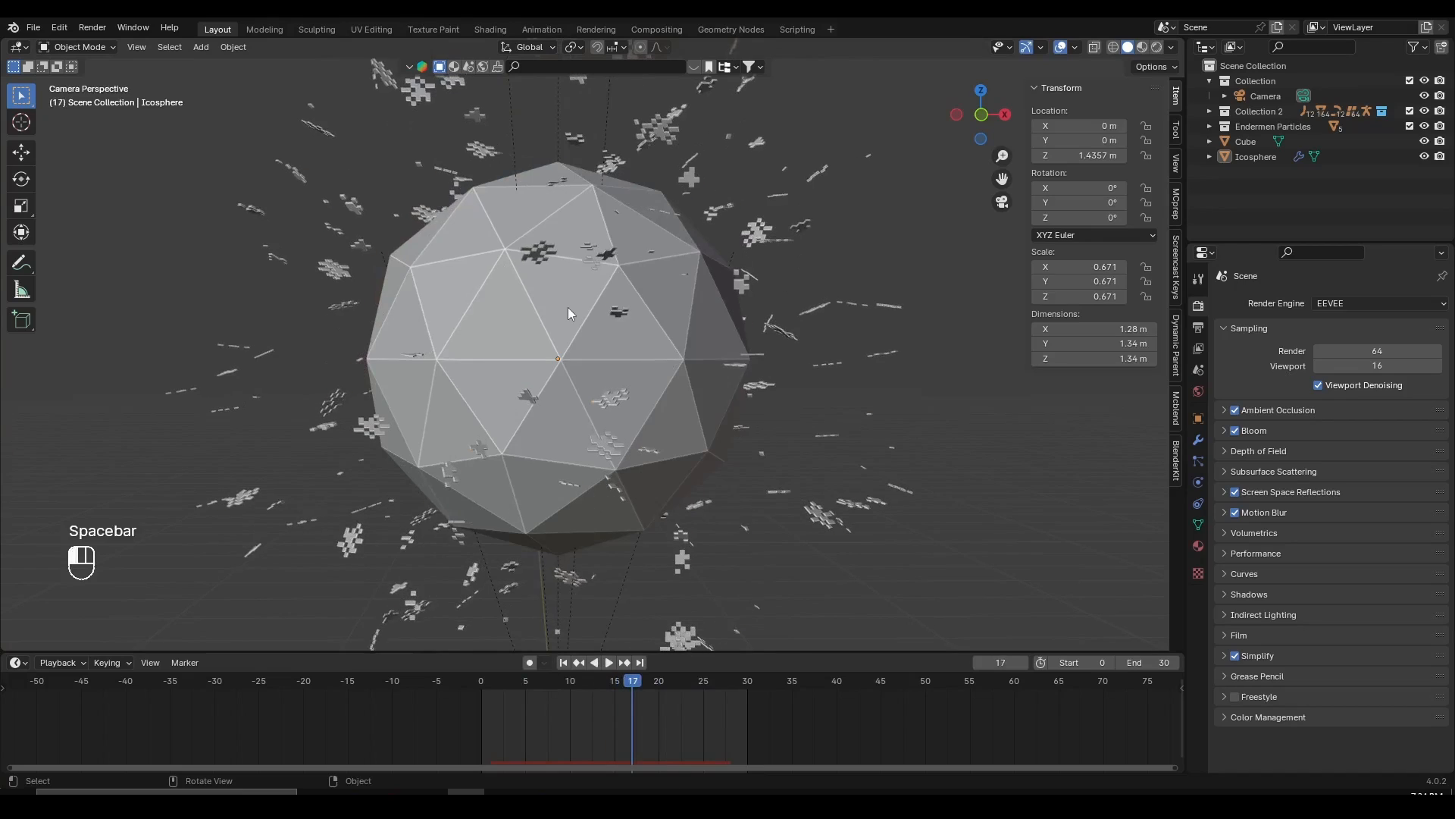
- Deselect everything and return the timeline to frame 0
scroll(567, 307, "down", 3)
key("a")
key("a")
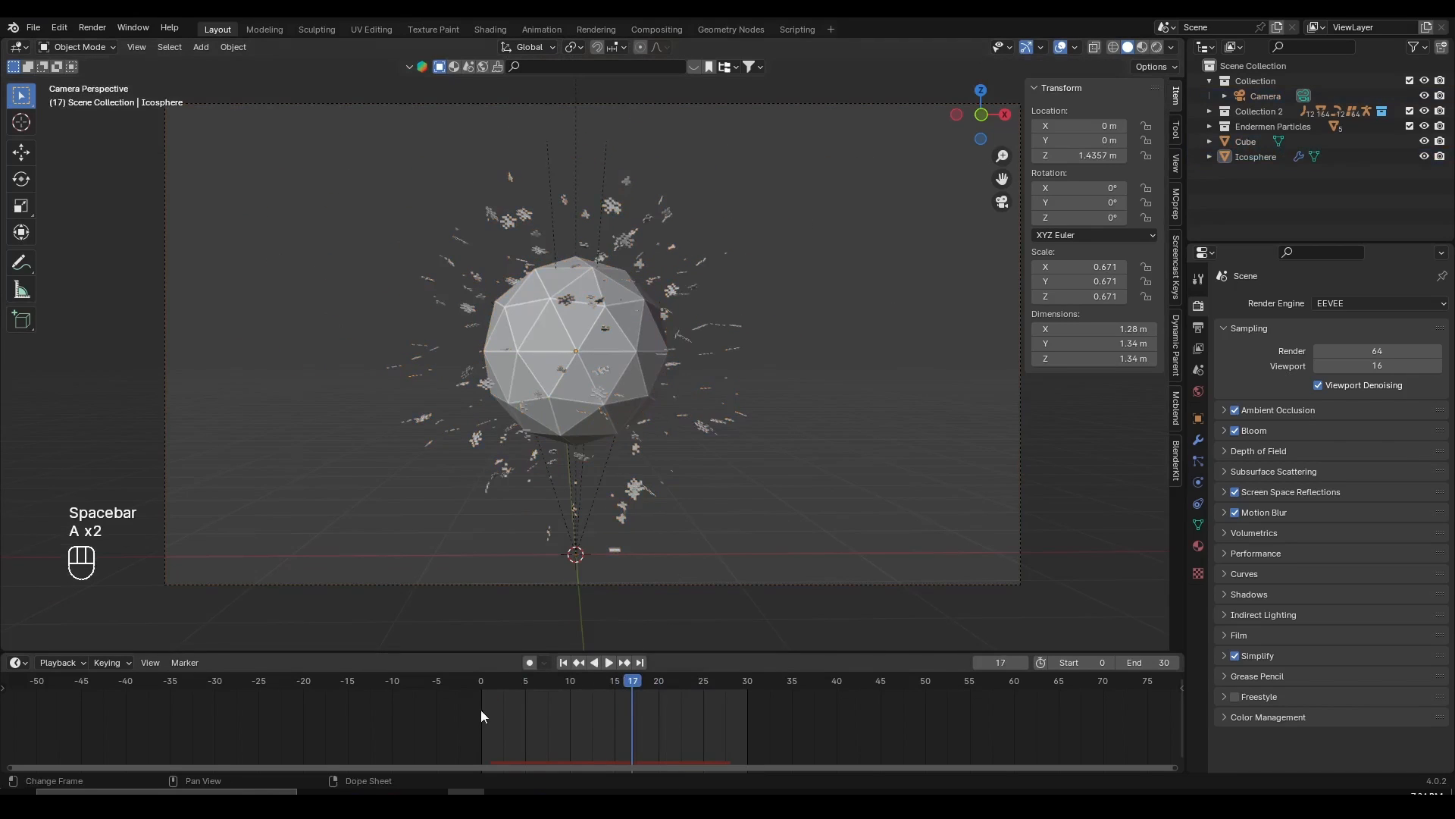
left_click(481, 683)
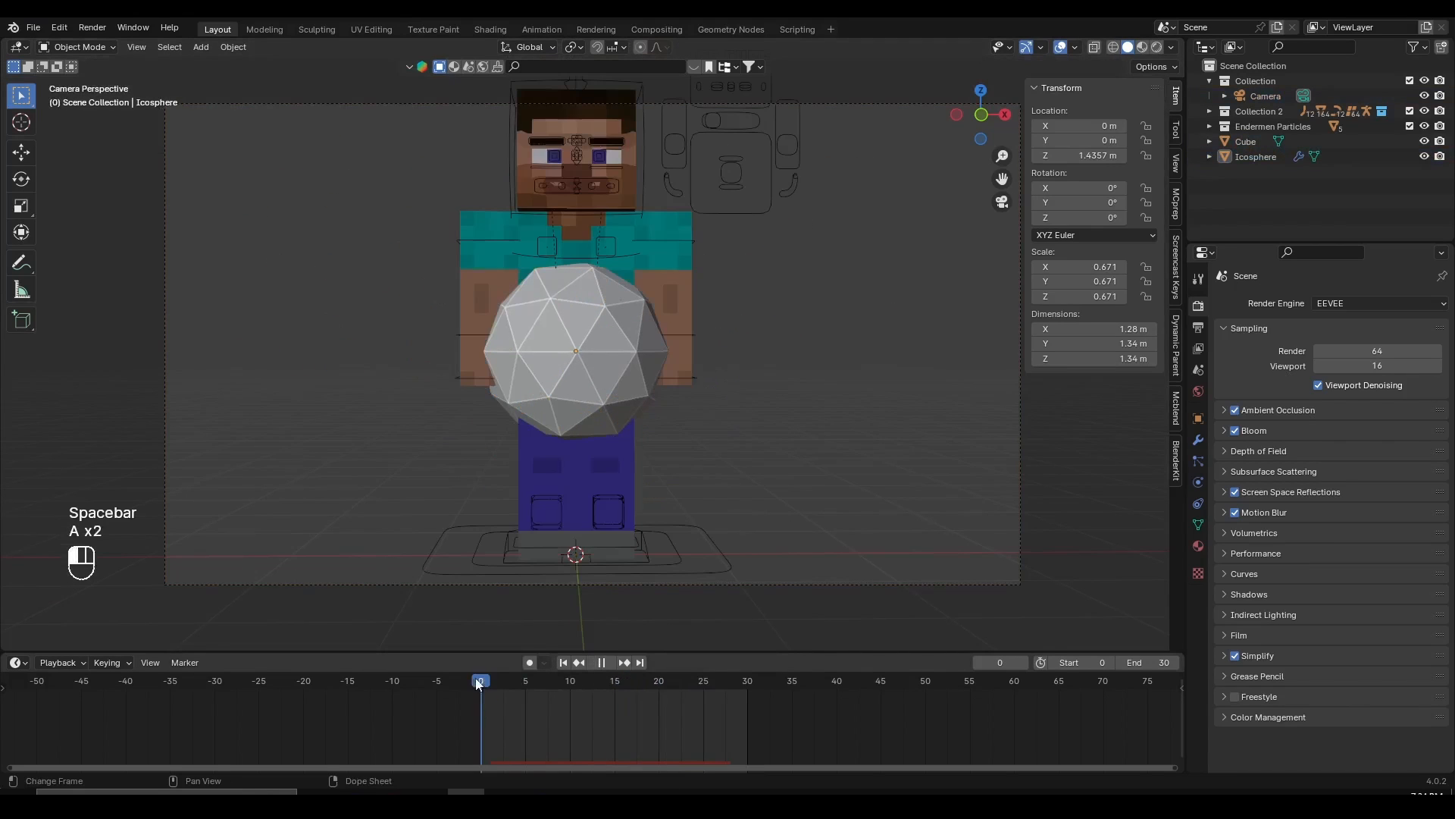
middle_click_drag(486, 693, 361, 694)
- Set the render output format to FFmpeg Video with an MPEG-4 container
left_click(1204, 329)
scroll(1335, 558, "down", 2)
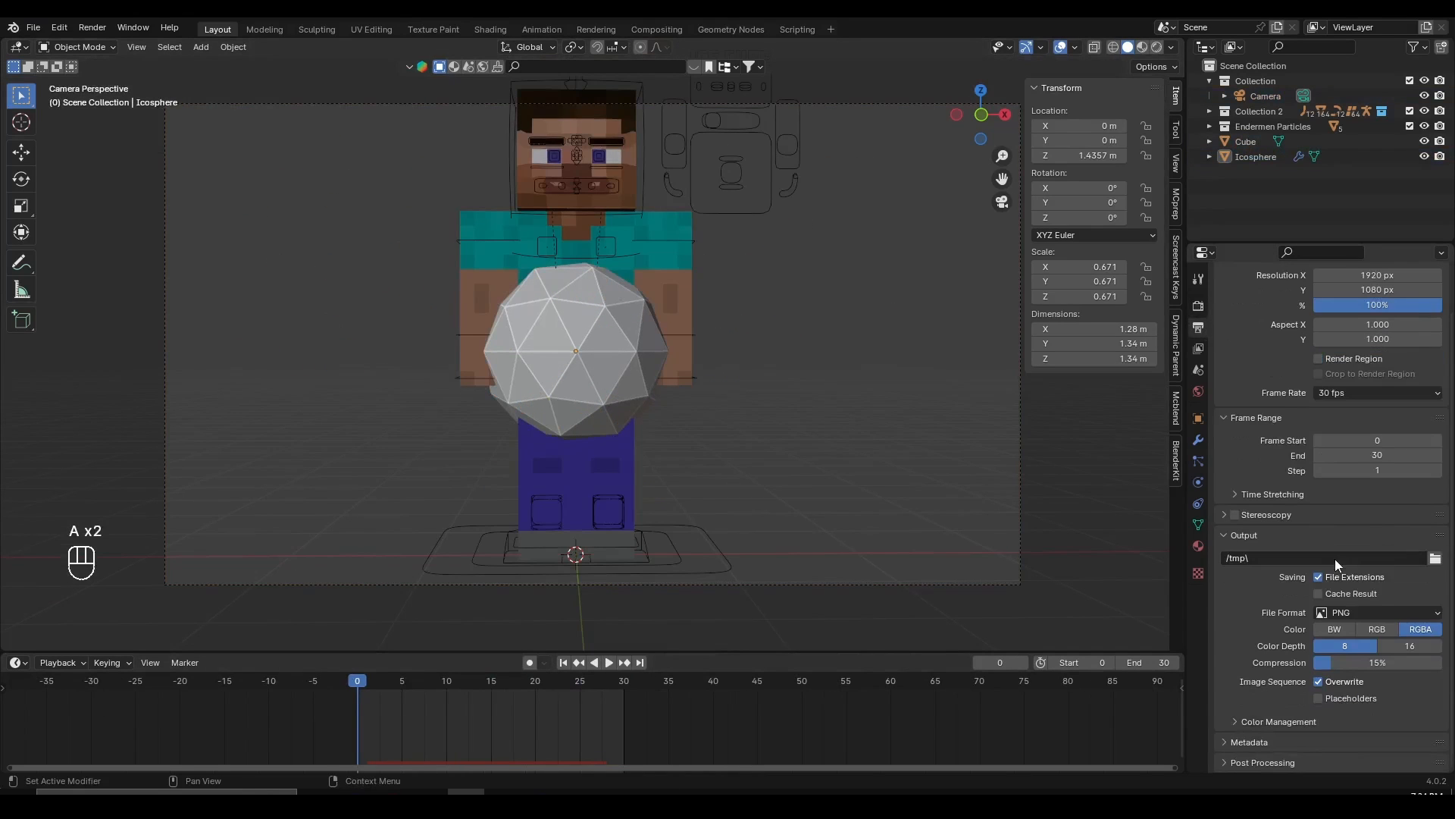
left_click(1357, 611)
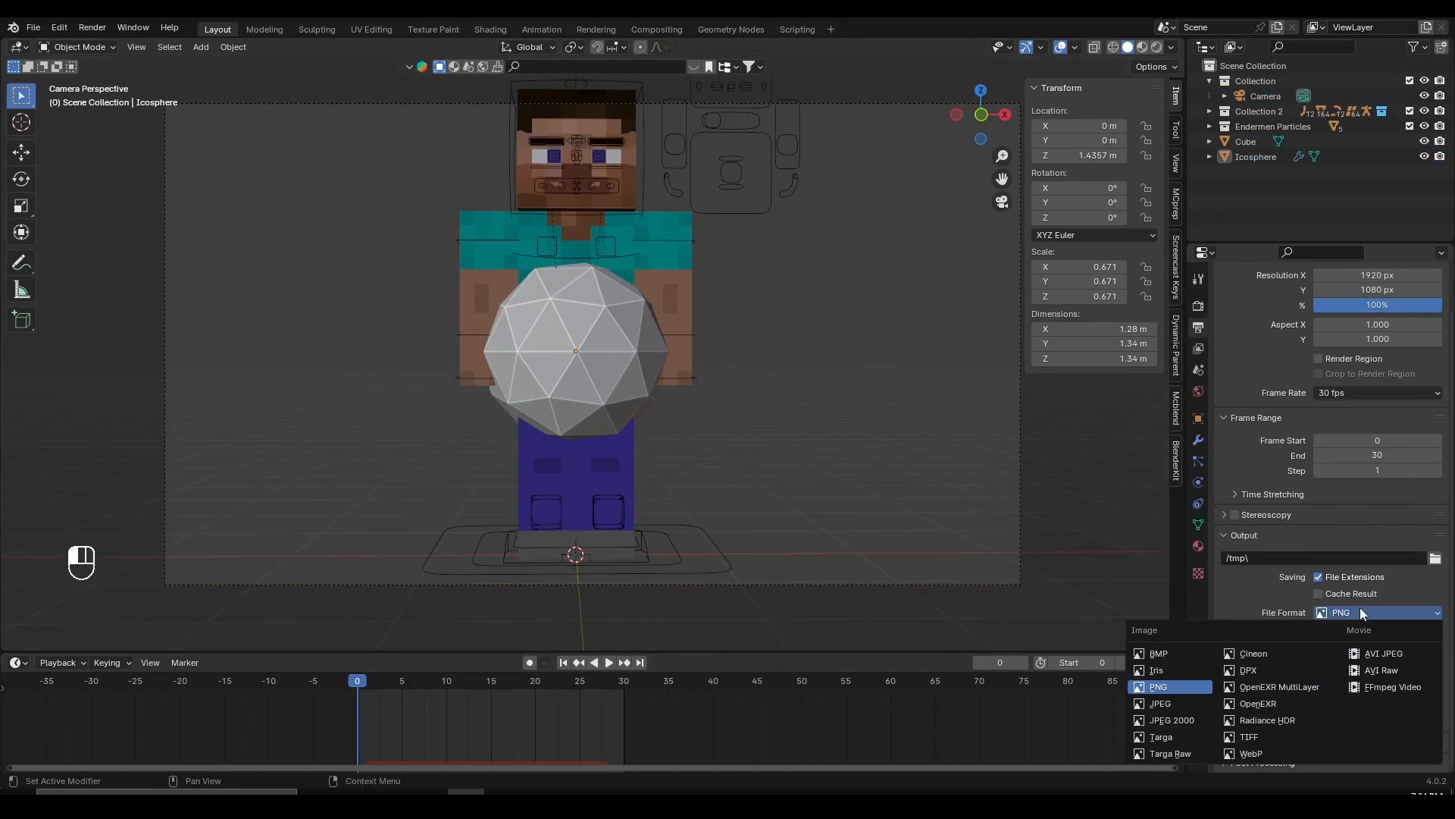
left_click(1364, 686)
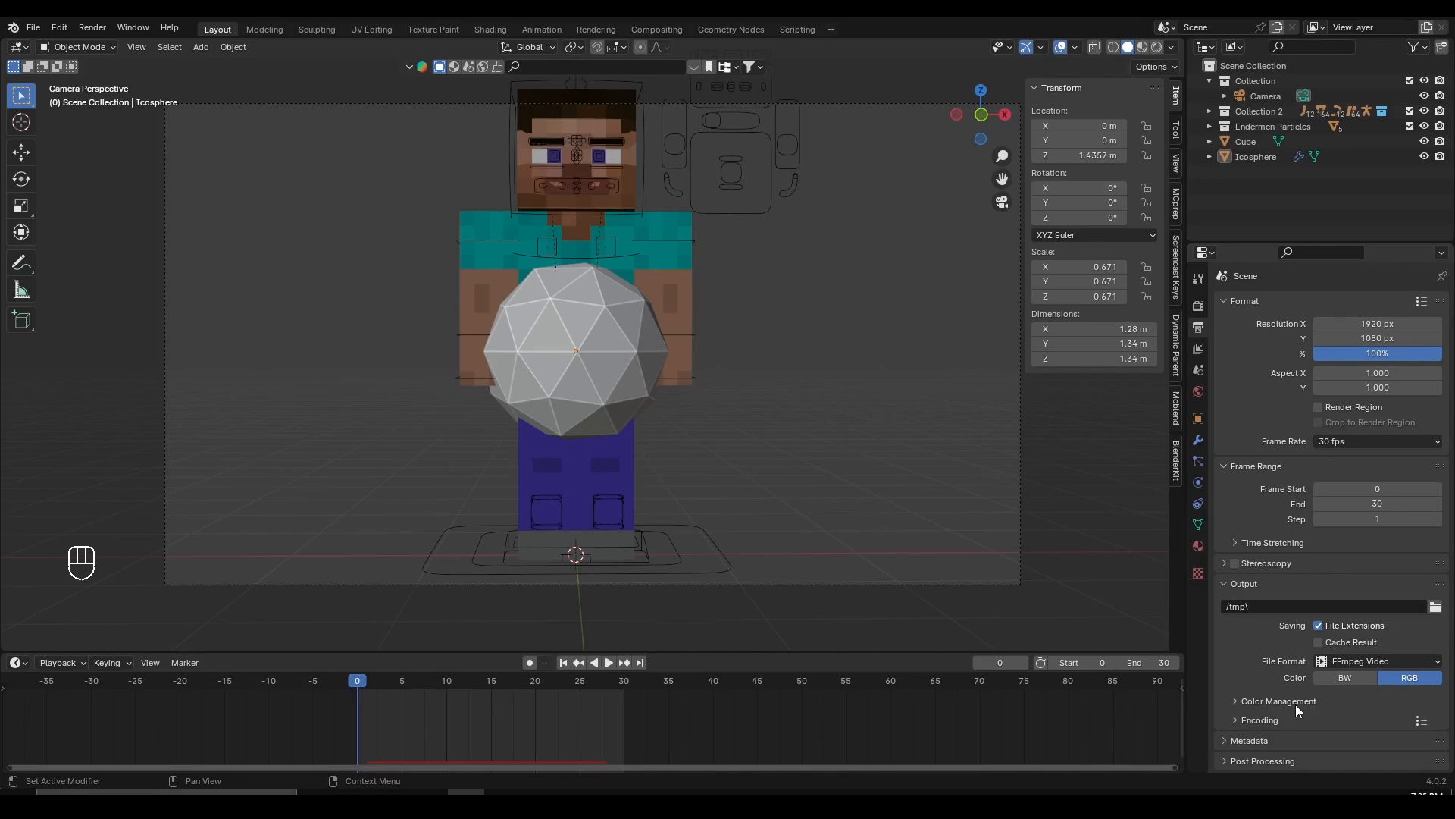
left_click(1277, 716)
scroll(1289, 682, "down", 6)
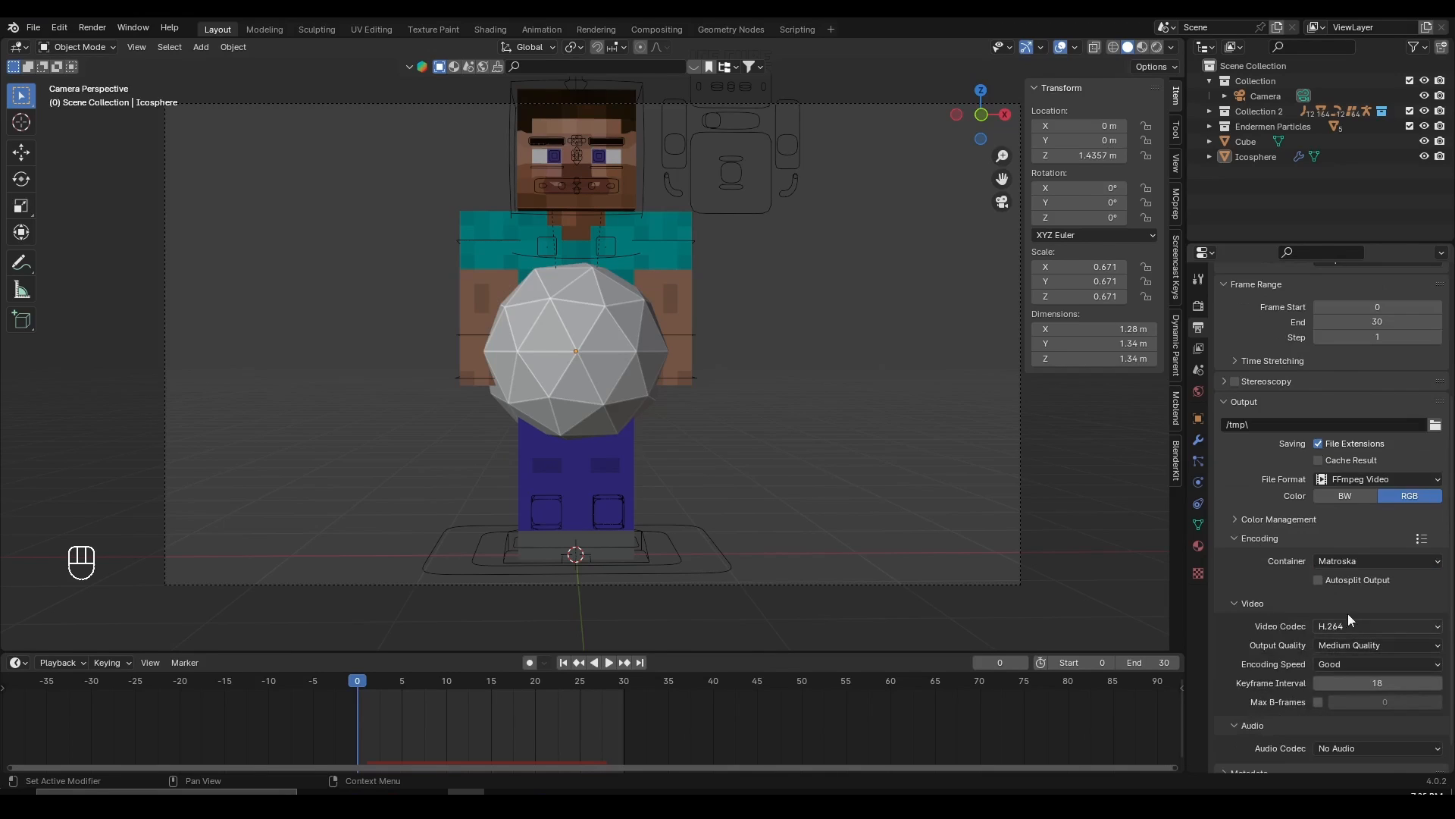
left_click(1357, 567)
left_click(1355, 610)
- Set the output path to a file named Endermen Particles in G:\Blender YouTube Tutorials\Endermen Particles
left_click(1438, 430)
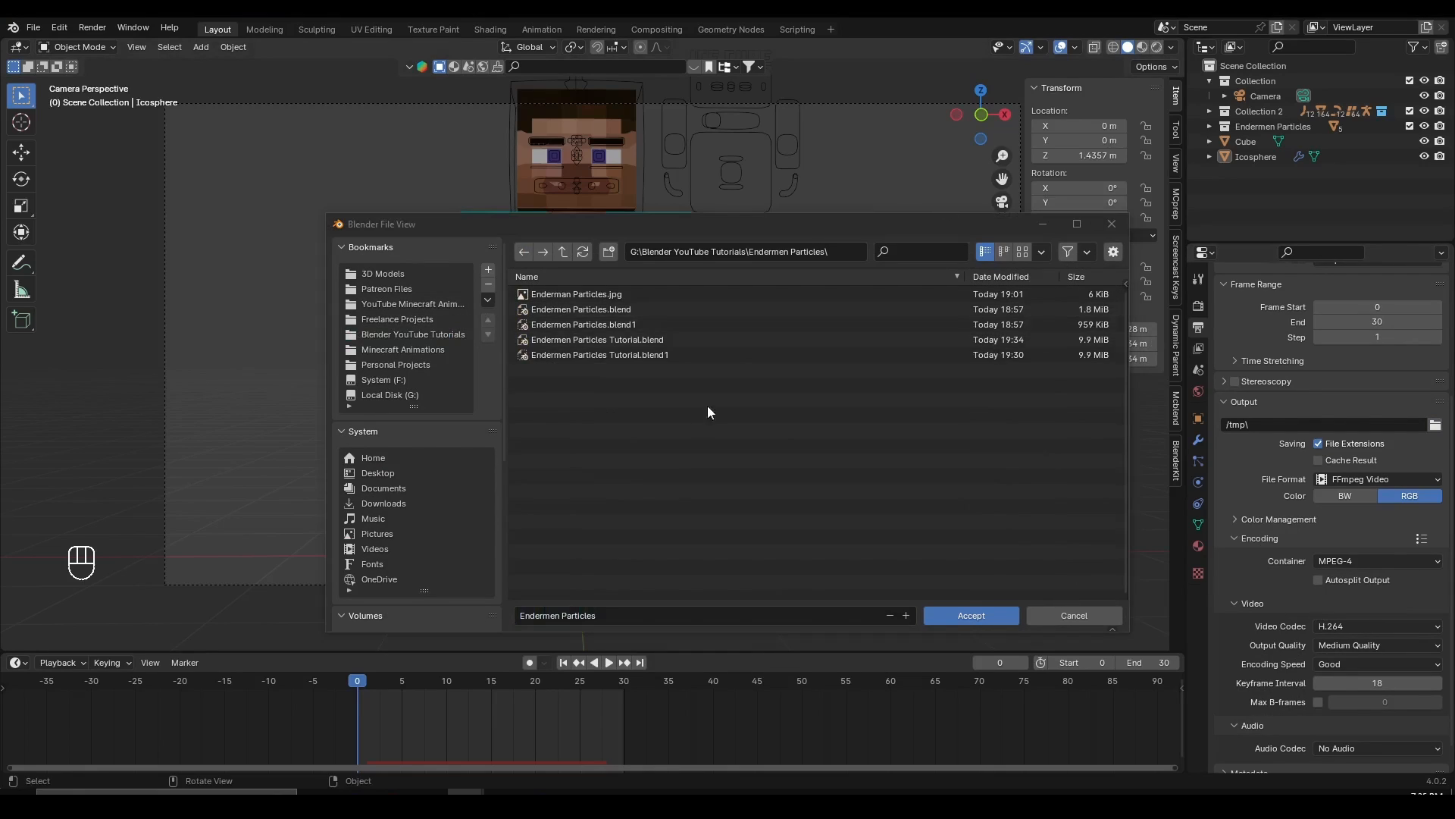
left_click(985, 616)
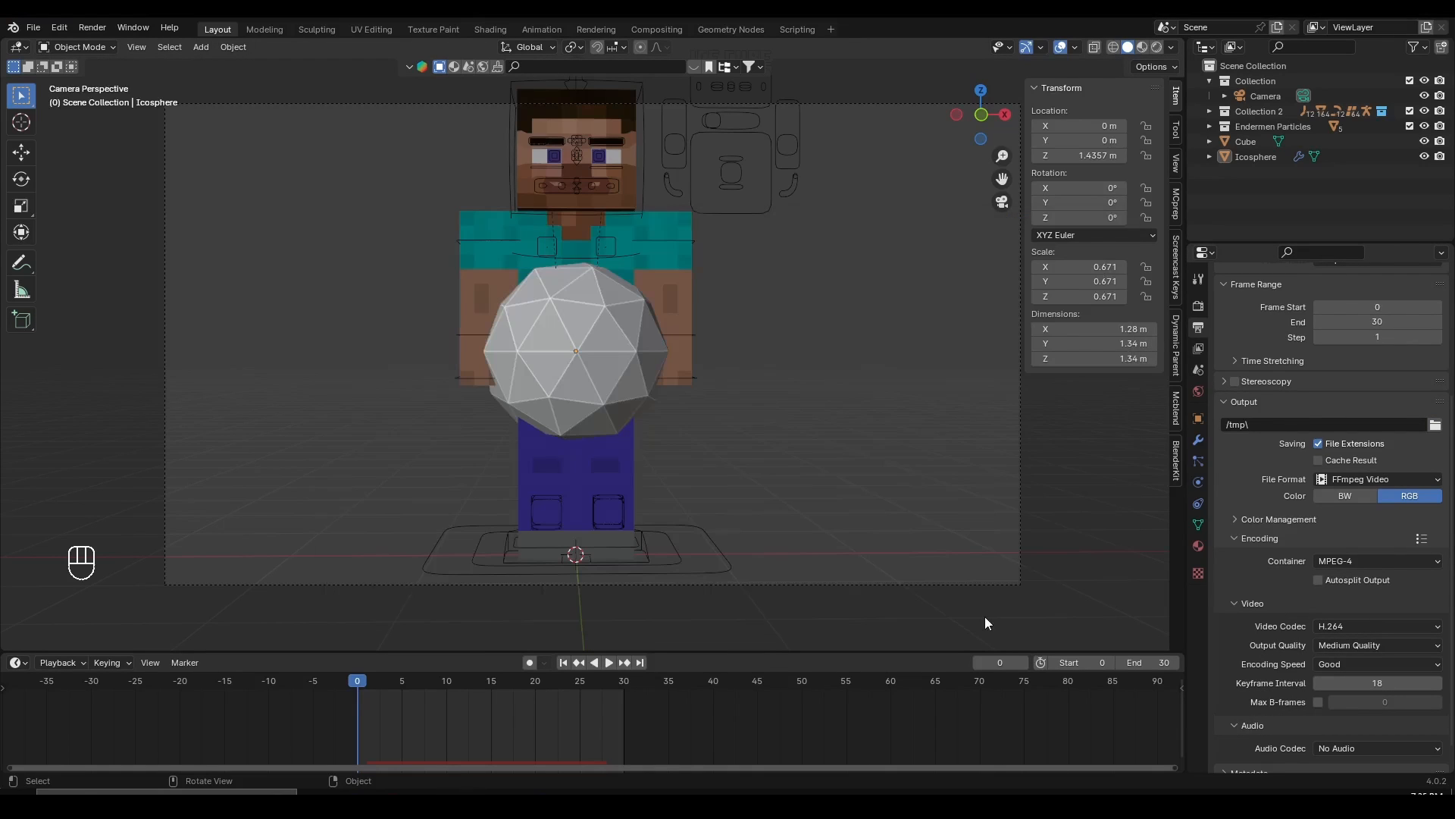
middle_click_drag(748, 339, 744, 354, "shift")
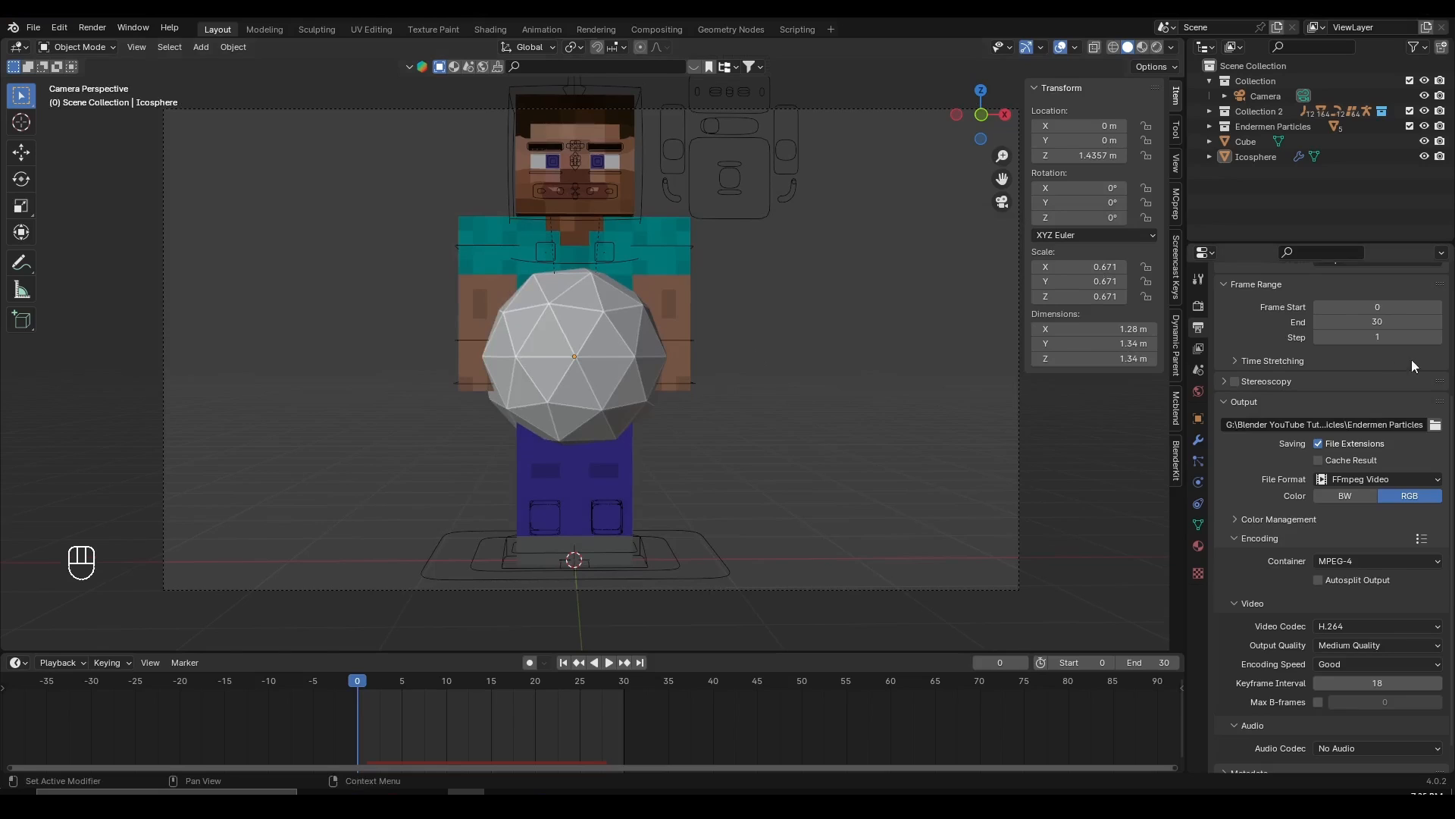
- Set EEVEE's render samples to 30 and start rendering the animation
scroll(1411, 359, "up", 5)
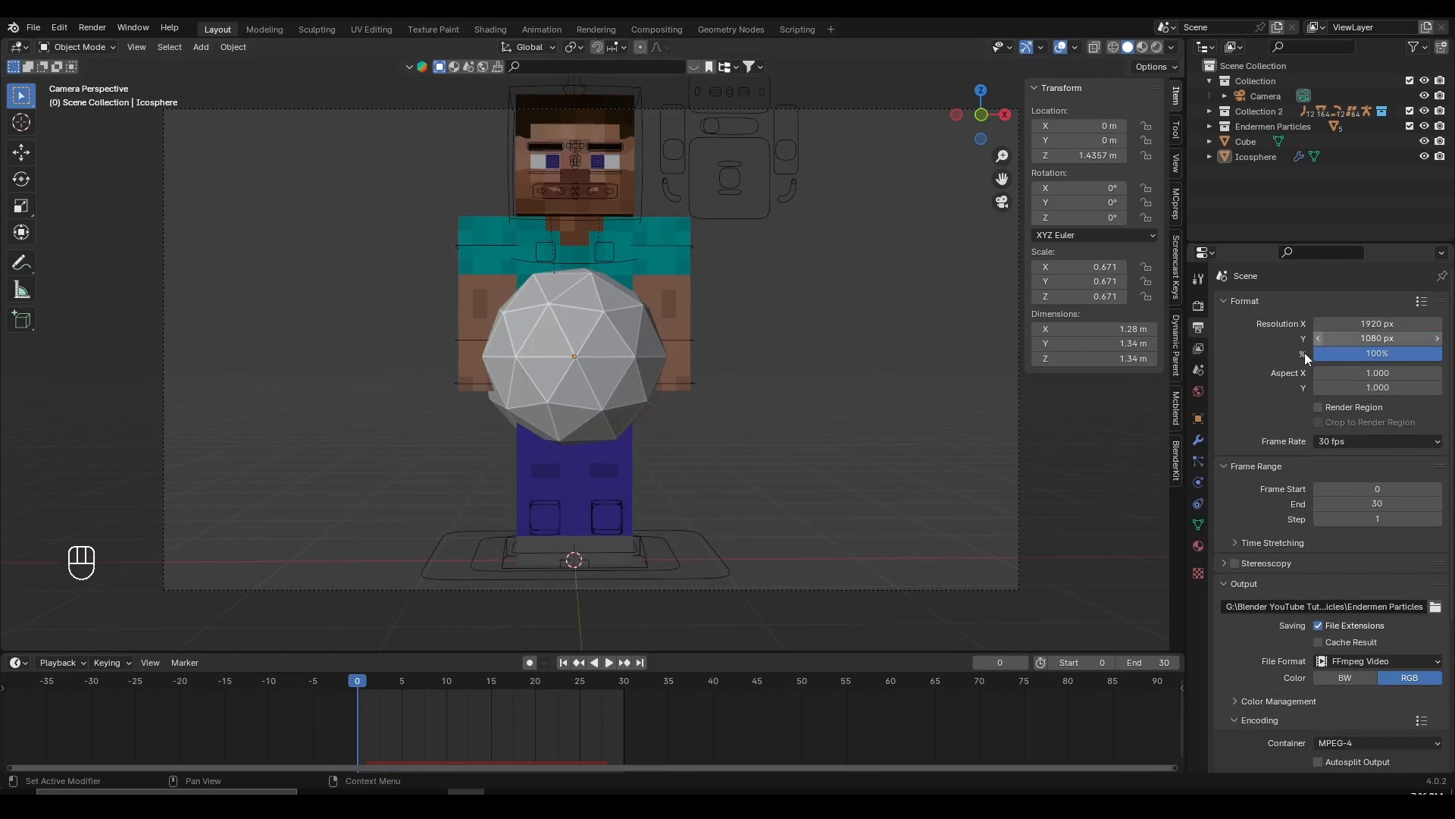
left_click(1199, 306)
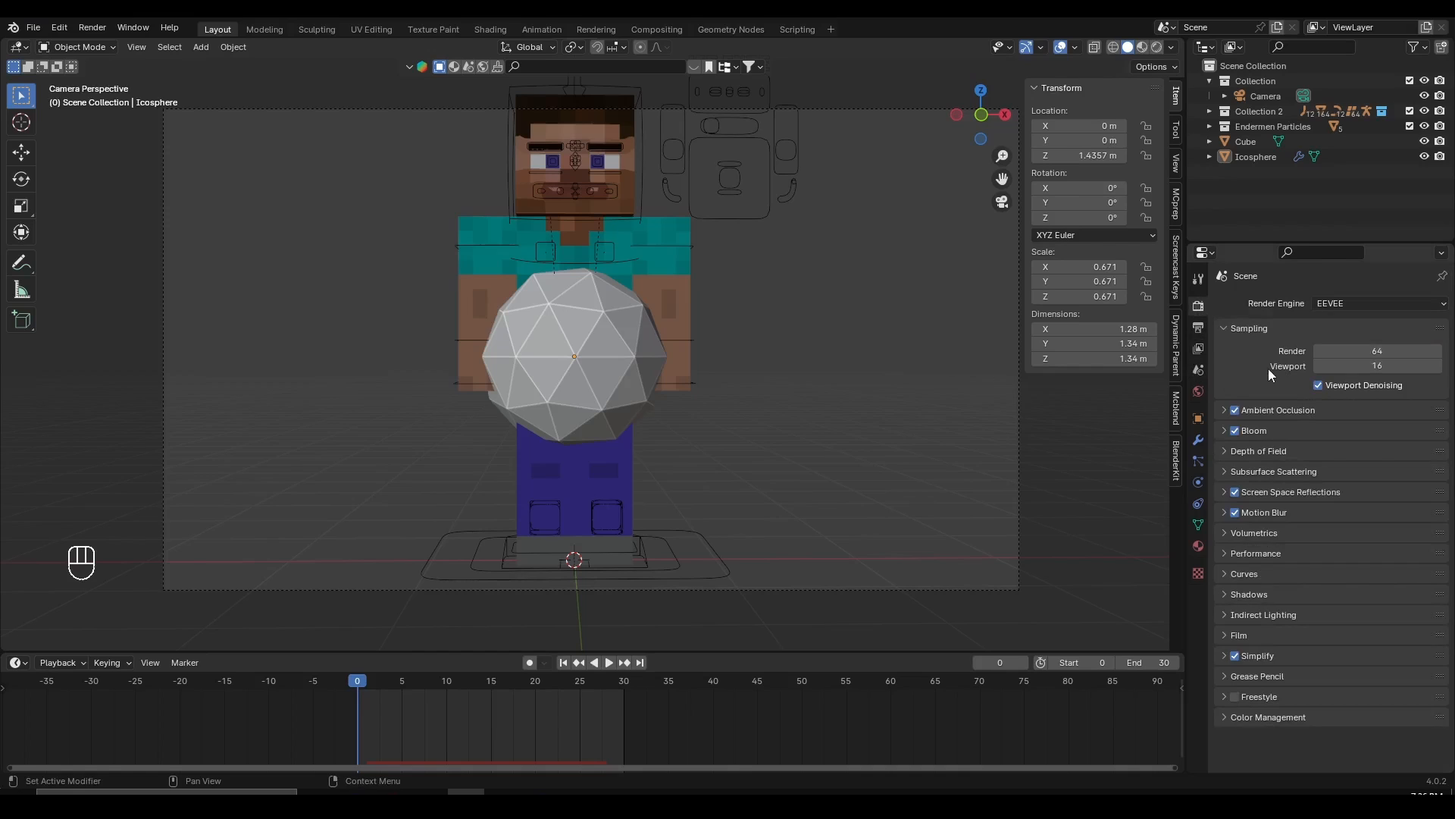
left_click(1376, 350)
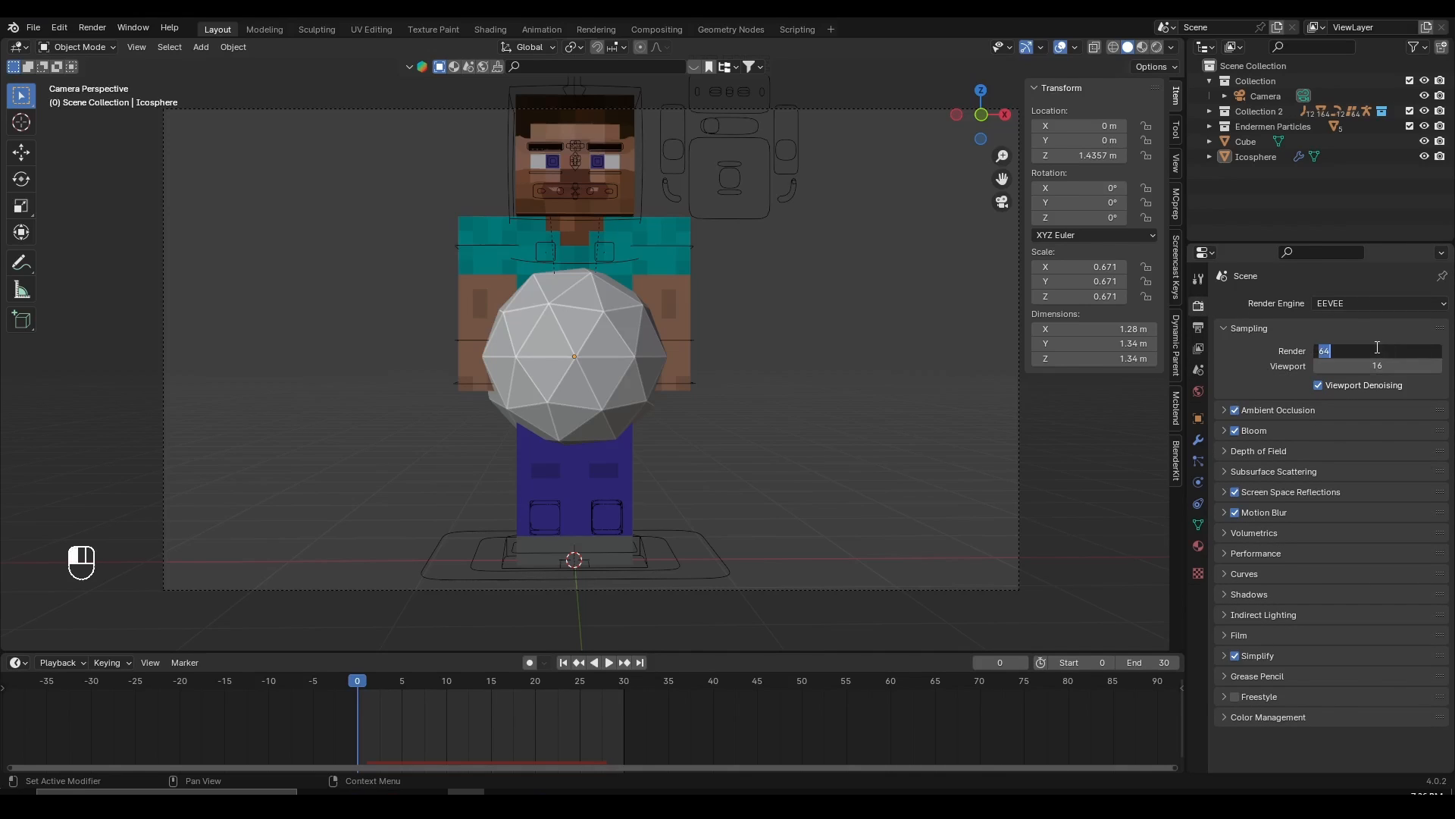
type("30")
key("Return")
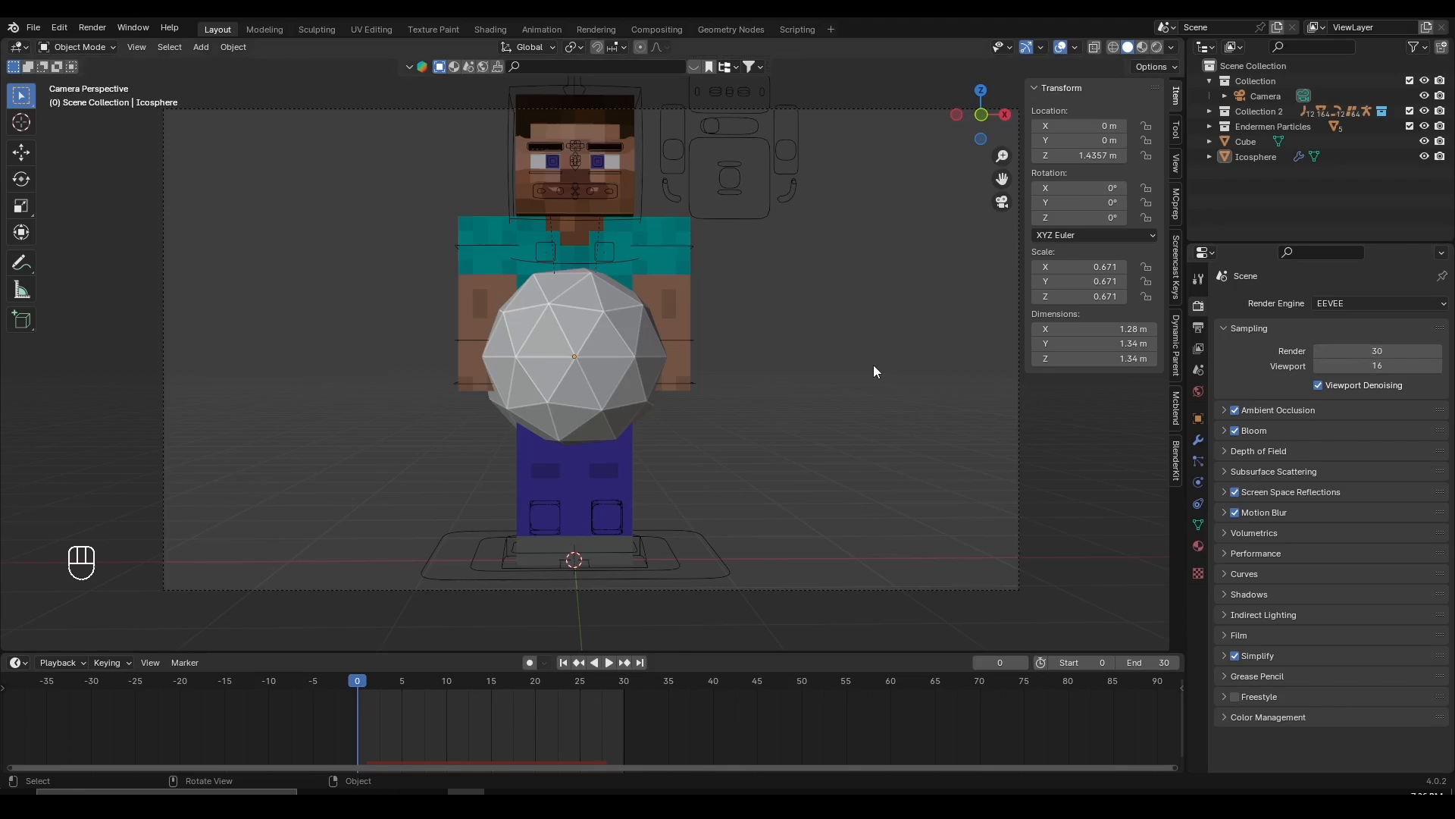
key("ctrl+F12")
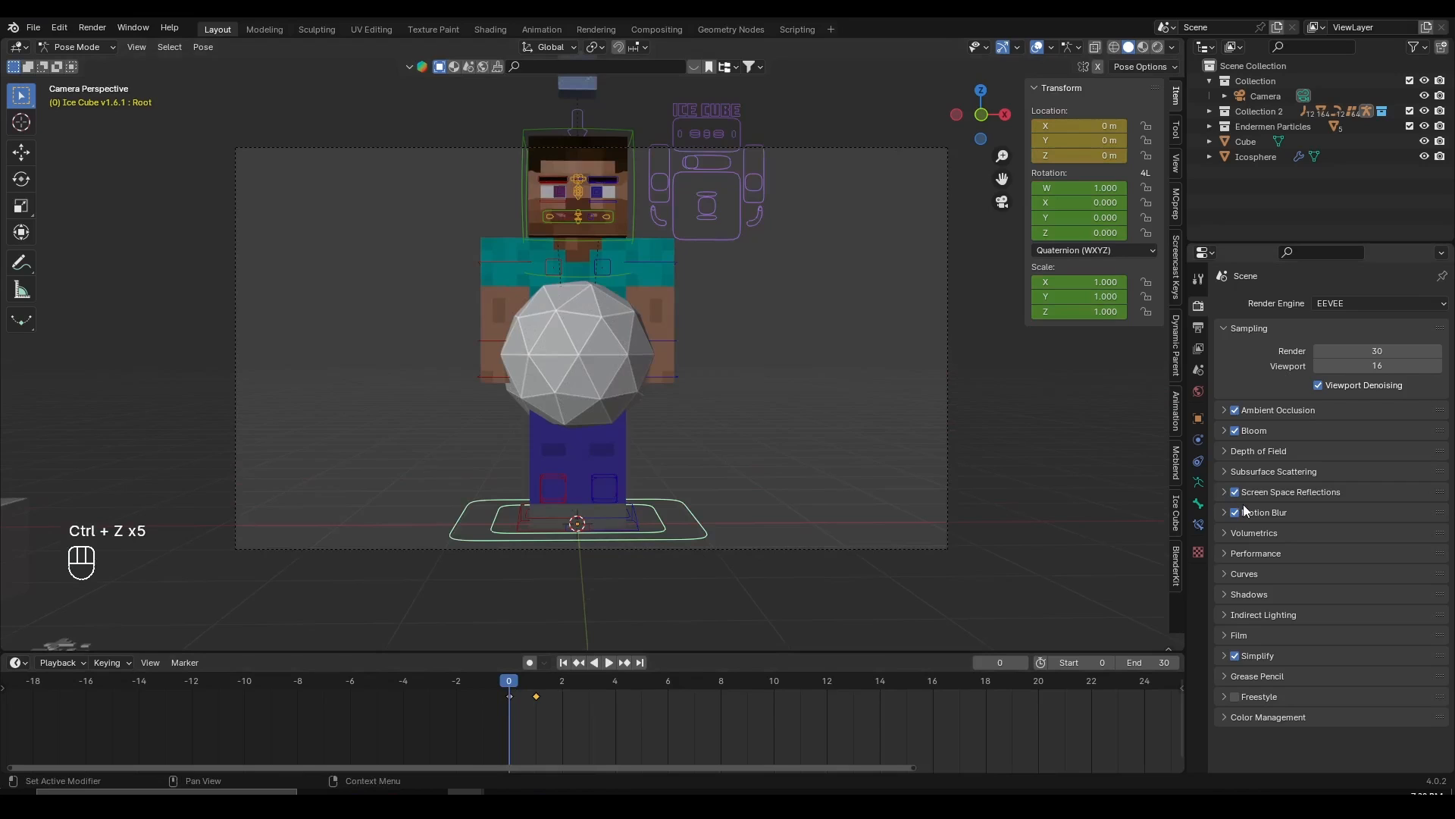
- Turn off Motion Blur, play the animation briefly and return to frame 0
left_click(1235, 513)
scroll(543, 733, "up", 3)
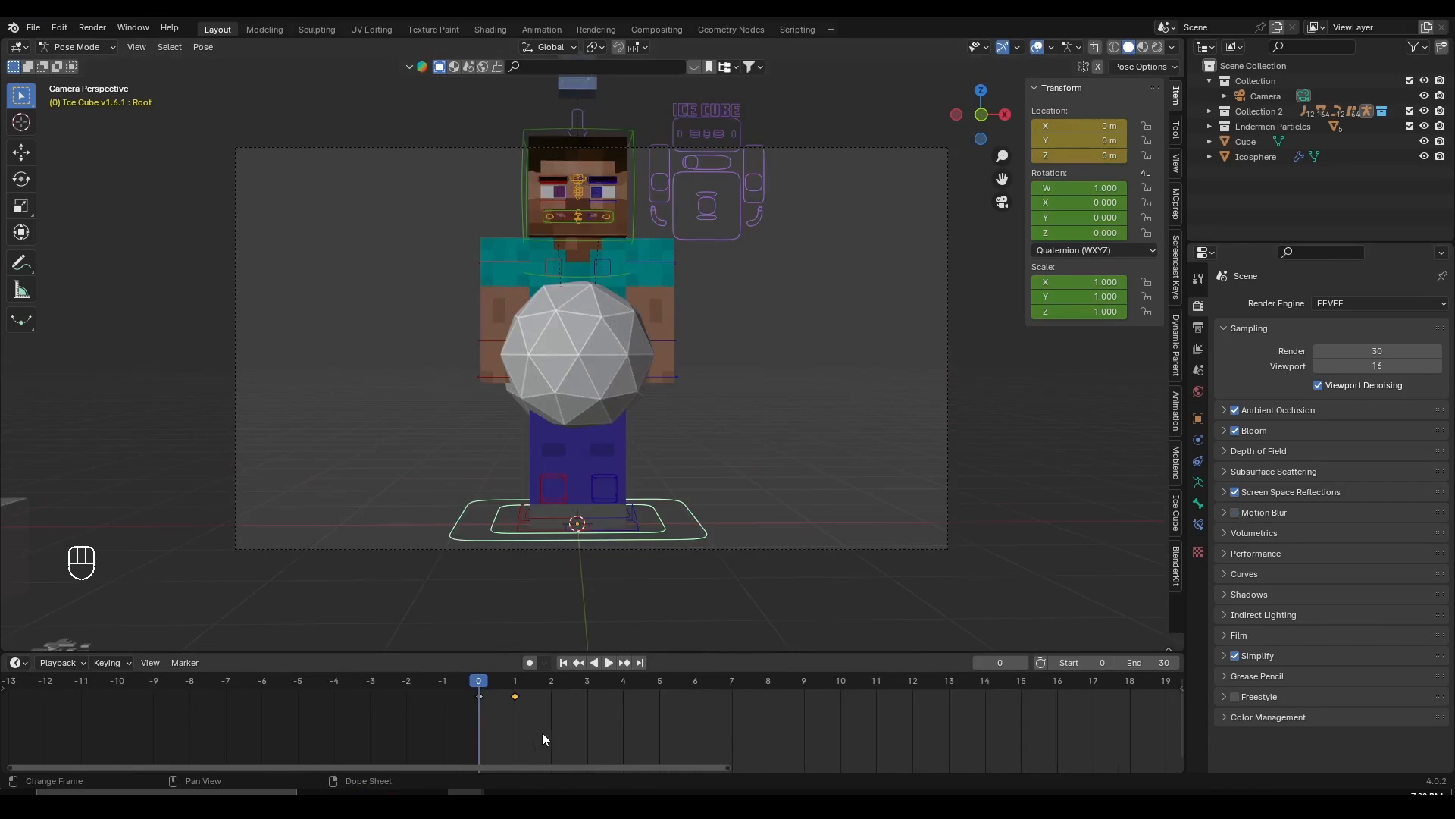
scroll(543, 732, "up", 2)
key("space")
key("space")
left_click(397, 687)
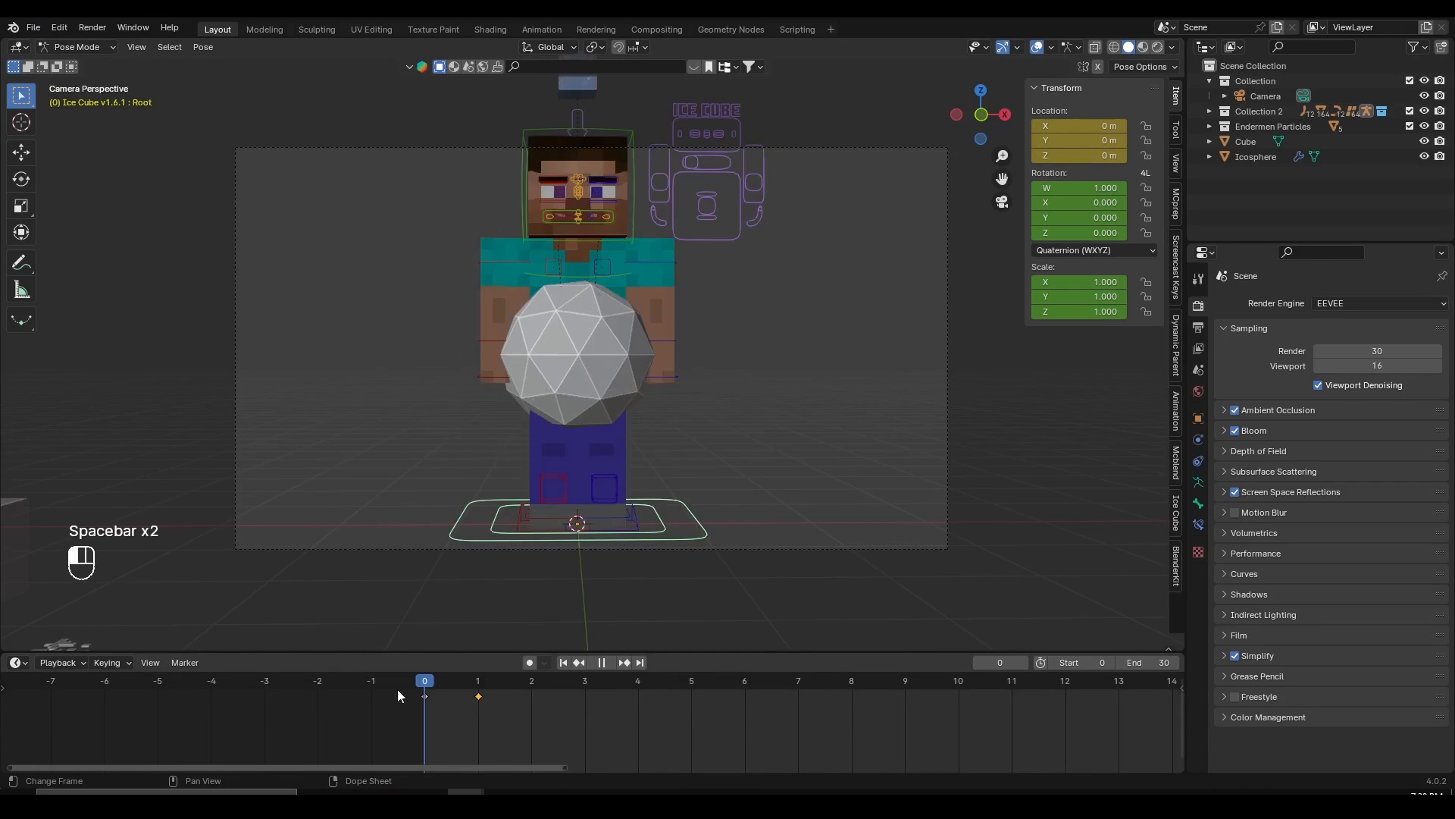
- In Object Mode, move the small stray plane from the character's feet to about X -5.1 m, Y 1.25 m, Z -2 m, near the particle meshes
middle_click_drag(611, 561, 617, 484)
key("ctrl+Tab")
left_click(616, 468)
left_click(614, 467)
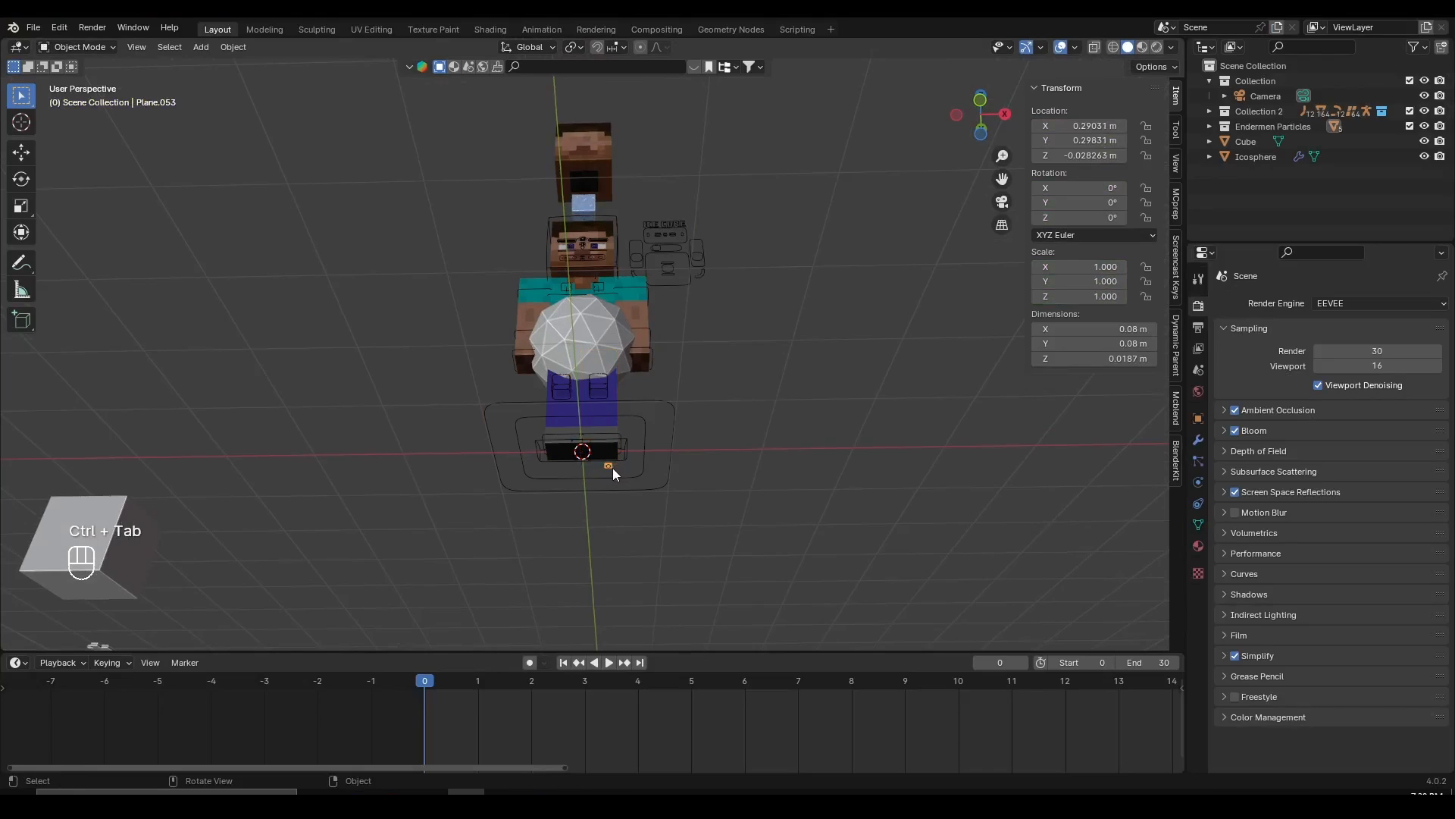
scroll(642, 358, "up", 6)
scroll(812, 352, "down", 1)
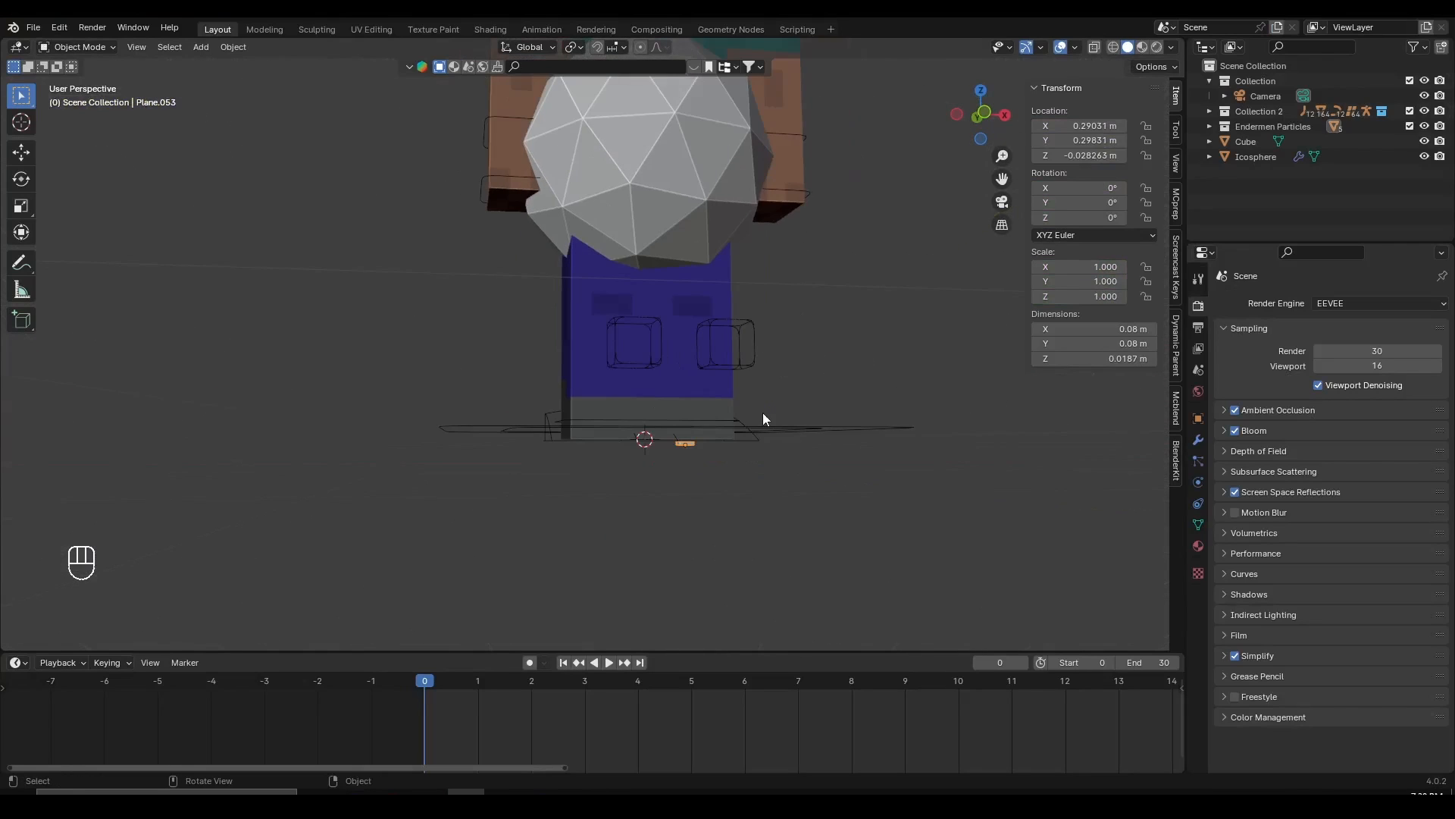
key("f")
scroll(741, 397, "down", 15)
scroll(714, 376, "down", 7)
middle_click_drag(689, 370, 692, 340)
key("g")
right_click(765, 385)
middle_click_drag(670, 394, 744, 308, "shift")
scroll(729, 350, "down", 4)
key("g")
left_click(609, 396)
key("g")
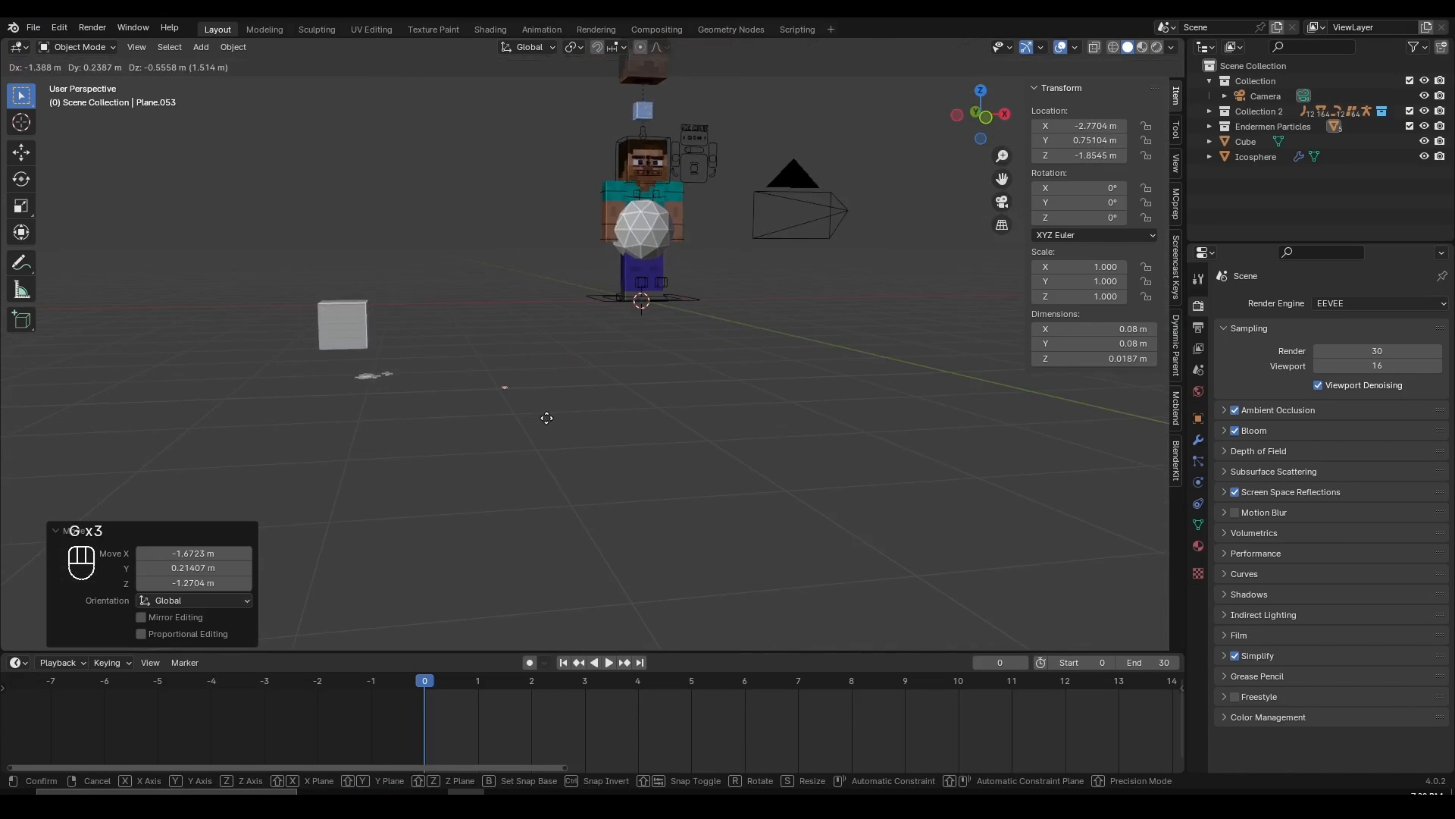
left_click(433, 425)
- Reposition the small plane right beside the particle meshes, at about X -5.26 m, Y 1.64 m, Z -1.7 m
key("f")
middle_click_drag(480, 476, 483, 480)
scroll(483, 479, "down", 13)
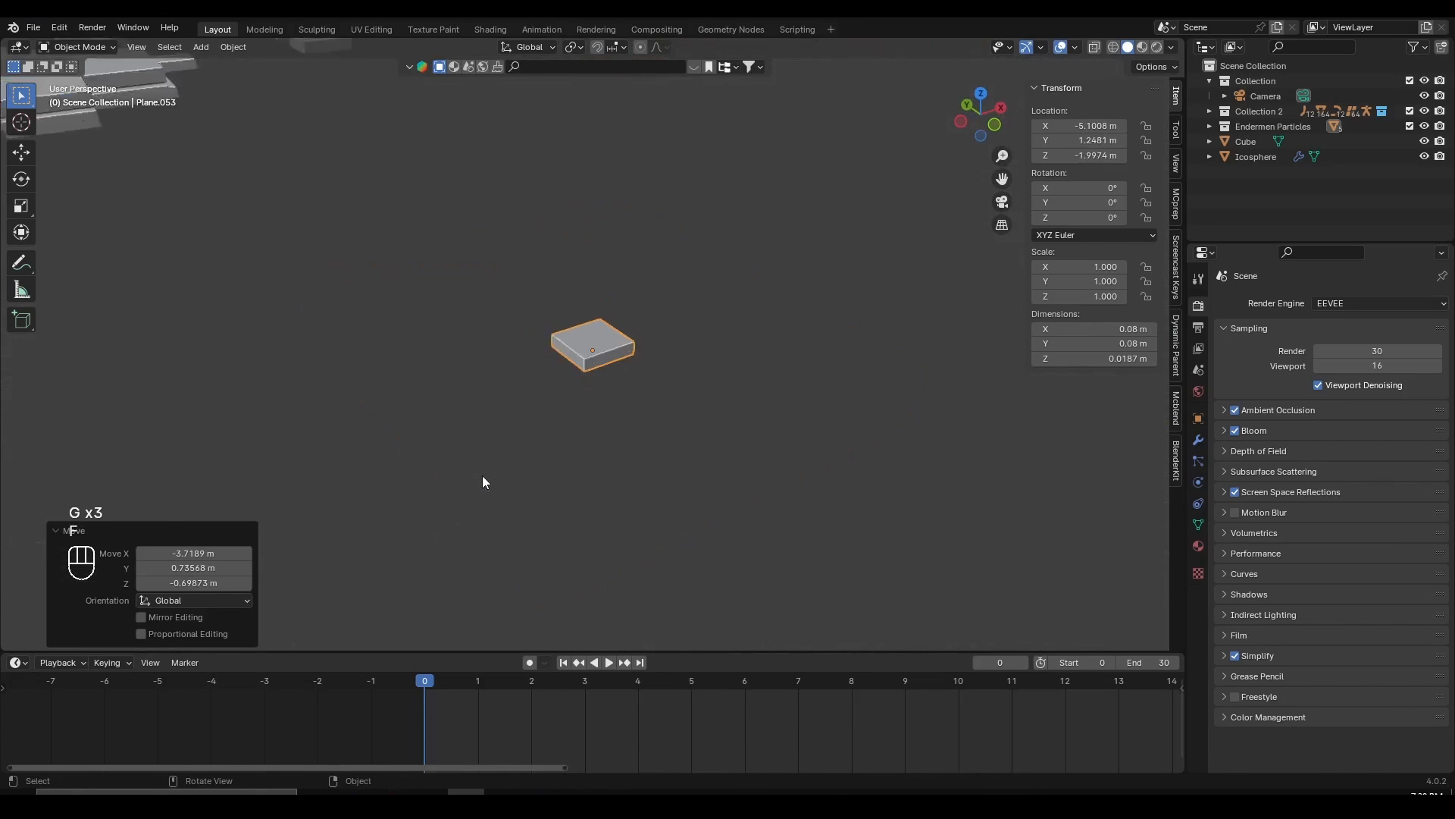
key("g")
left_click(382, 338)
middle_click_drag(506, 366, 408, 332)
key("g")
left_click(458, 281)
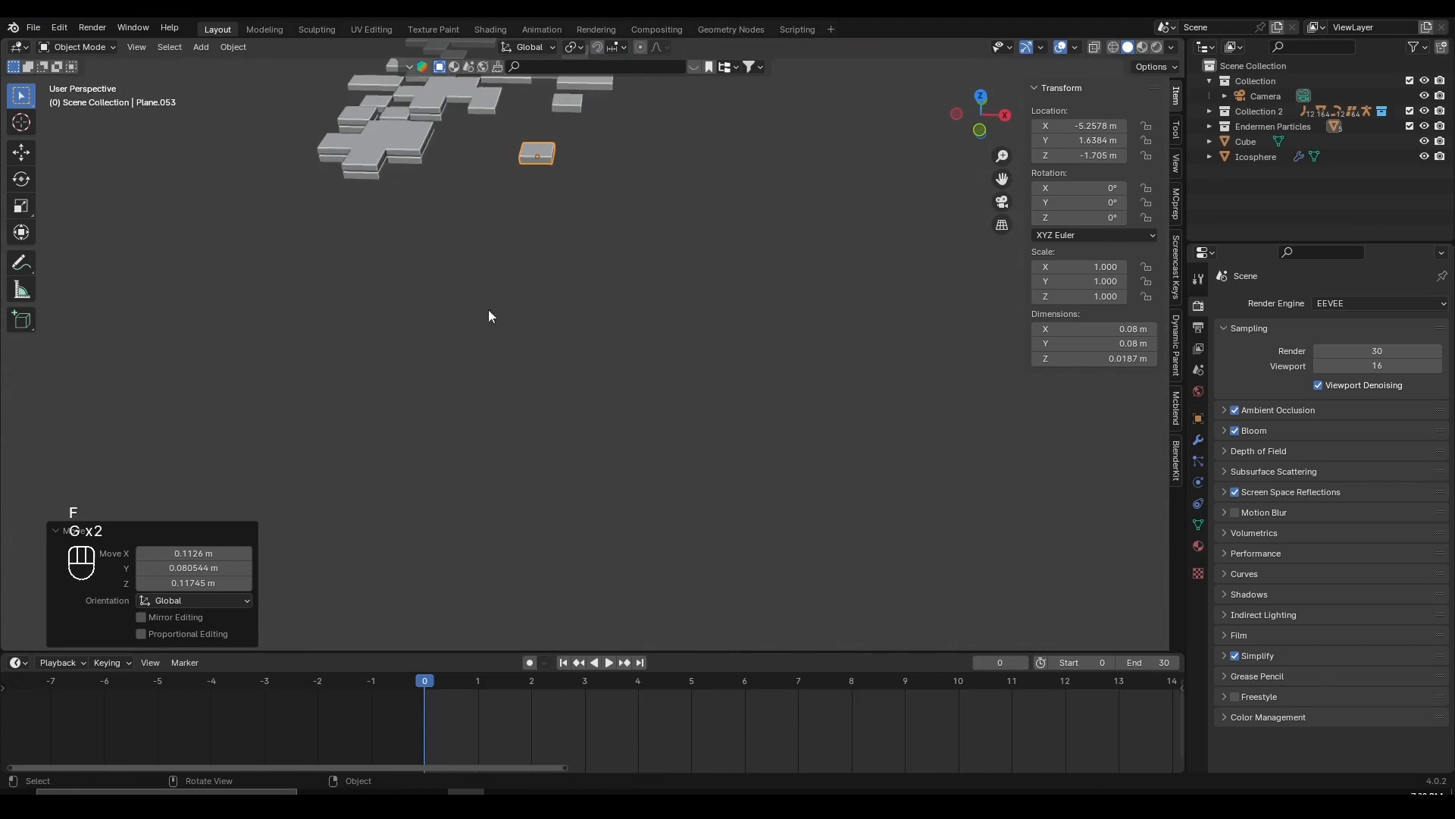
- Render the animation again and examine the particle burst in the rendered frames
key("F12")
scroll(800, 420, "down", 2)
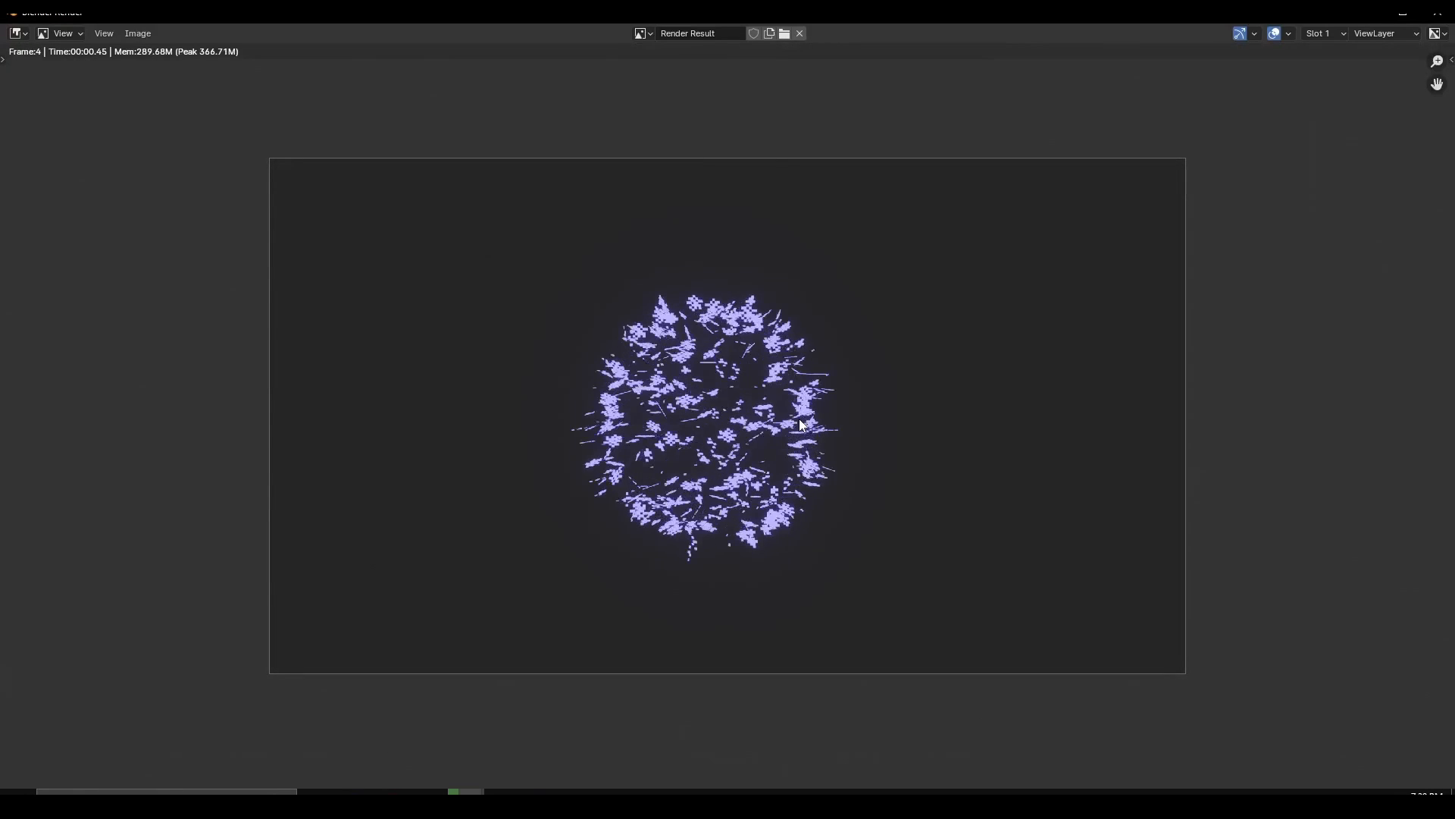
scroll(802, 426, "up", 1)
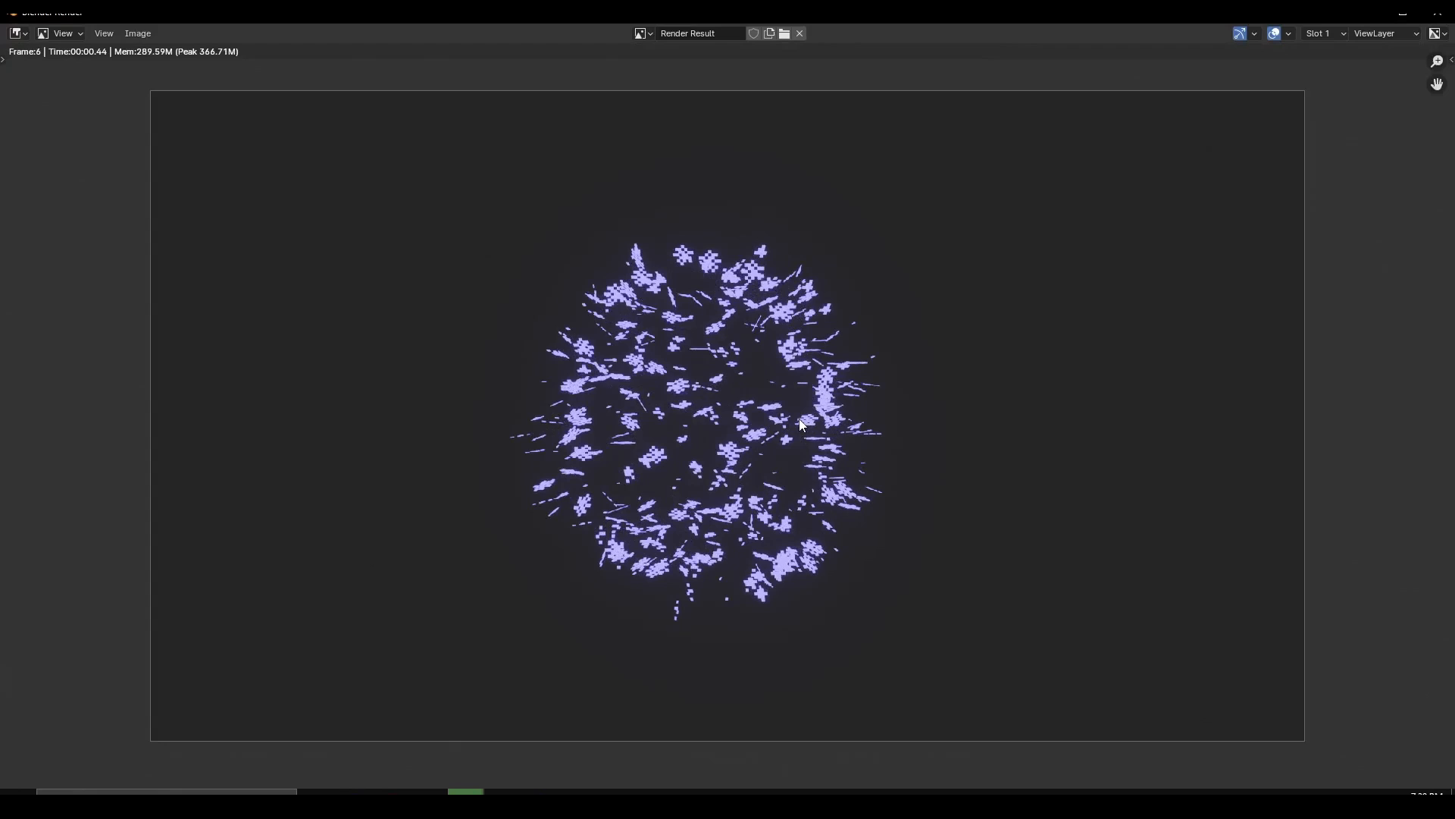
scroll(792, 429, "up", 3)
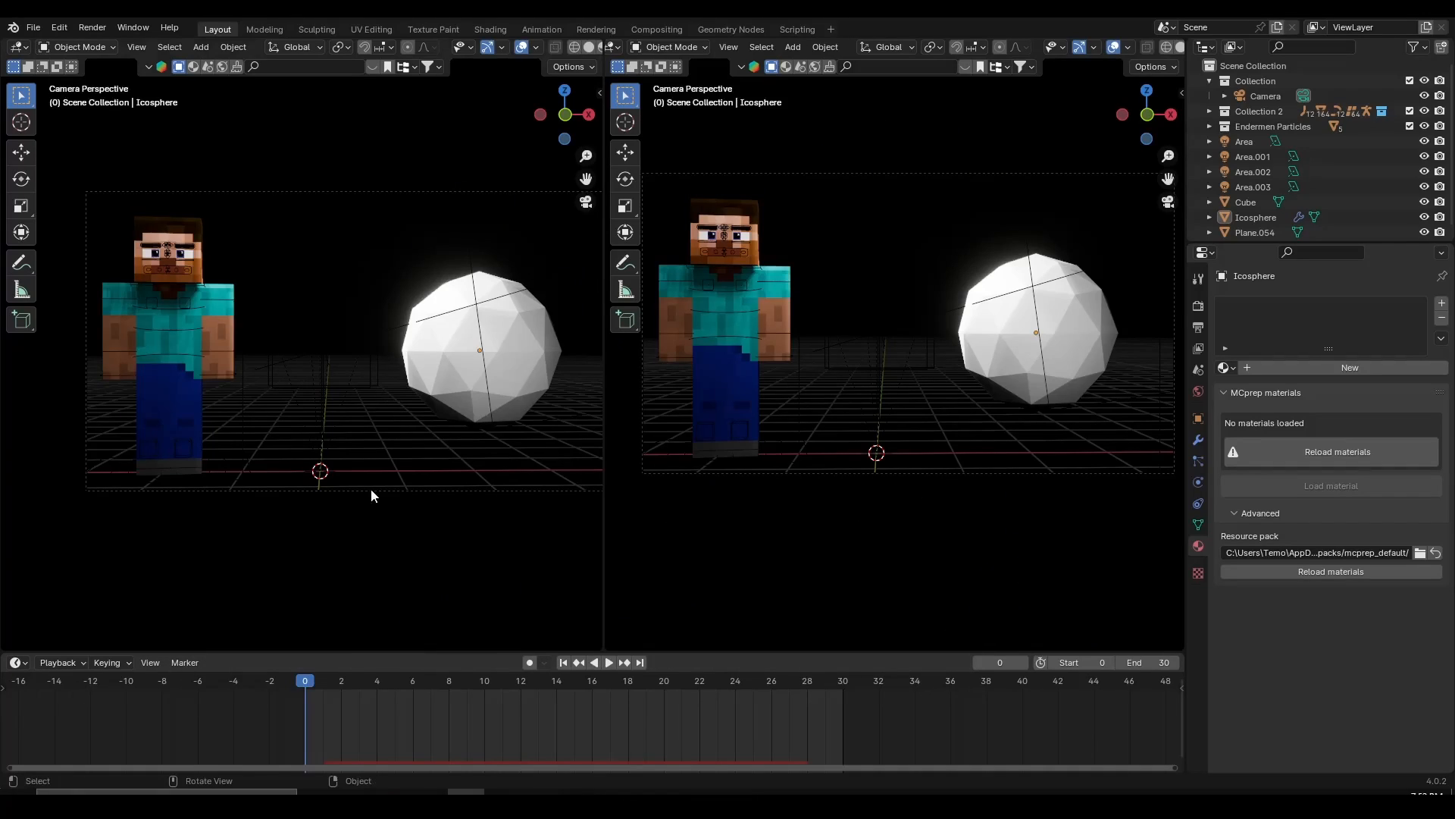
- Play the animation from frame 0 in the lit scene with the character beside the icosphere, stopping at frame 27
key("space")
key("space")
left_click(306, 684)
key("space")
scroll(519, 387, "up", 2)
key("space")
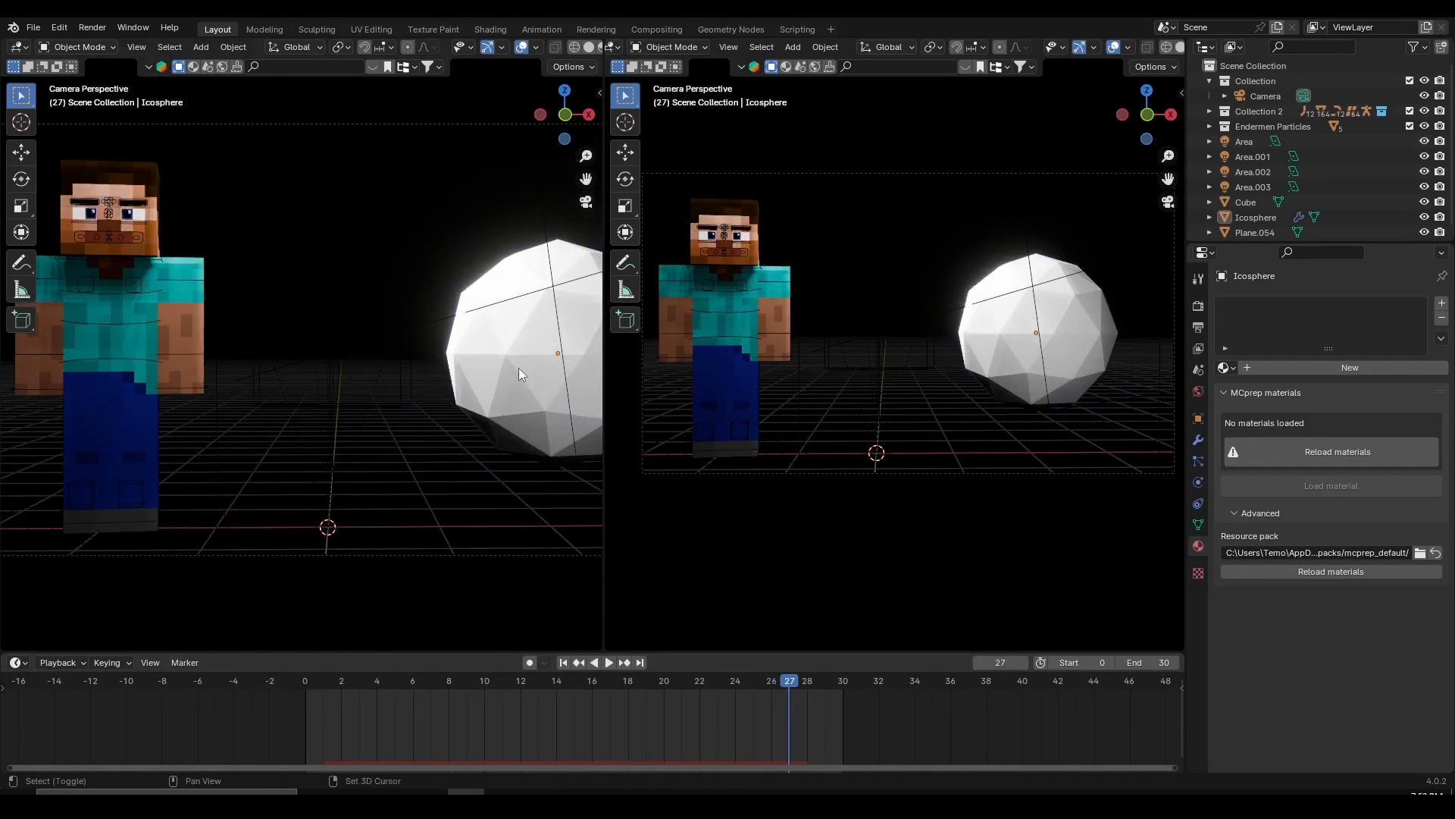
- Replay the lit scene's animation in camera view and check whether the icosphere emits its particles
middle_click_drag(519, 367, 434, 379, "shift")
left_click(1060, 328)
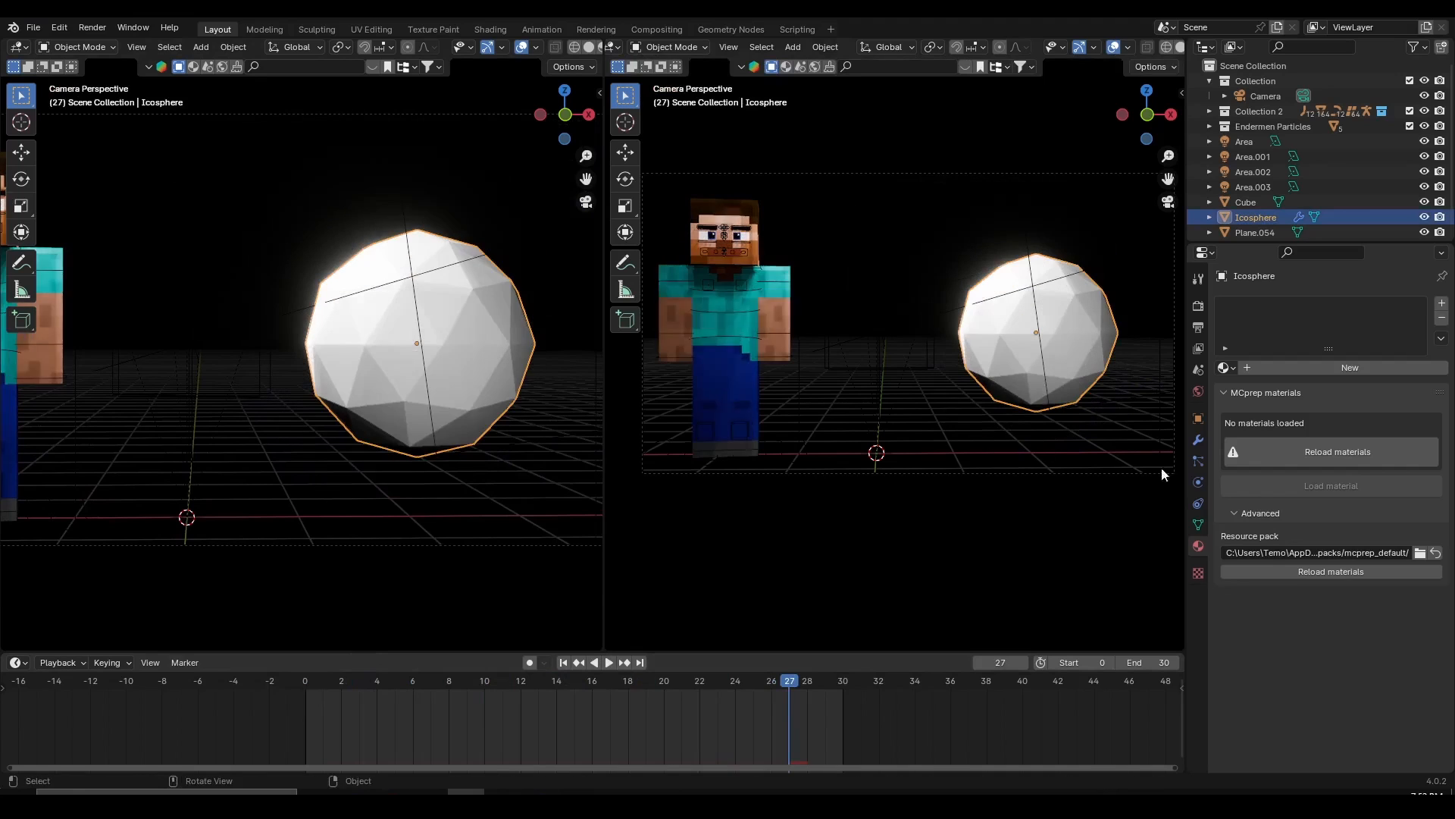
left_click(1198, 461)
scroll(1252, 575, "down", 10)
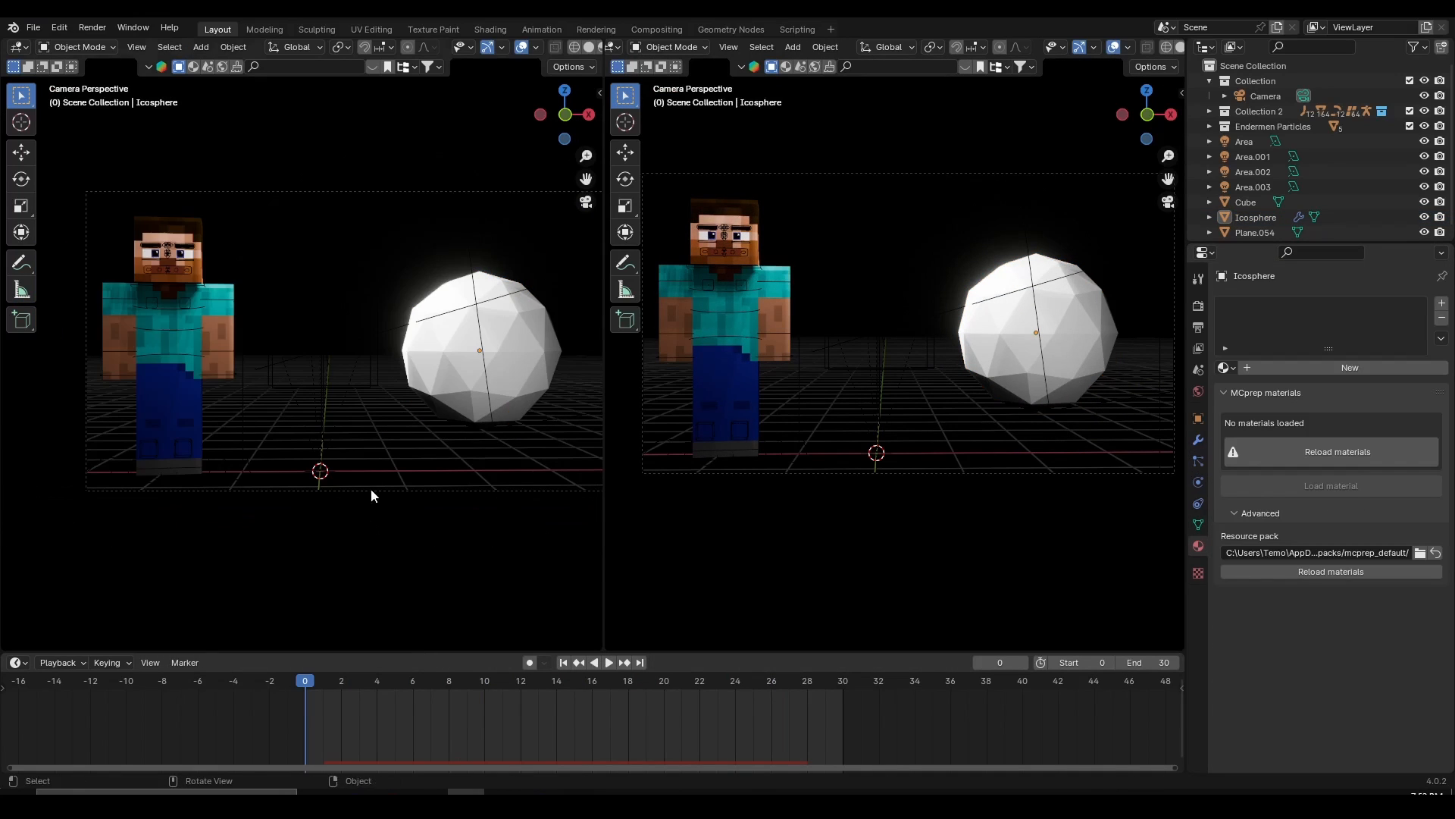
key("space")
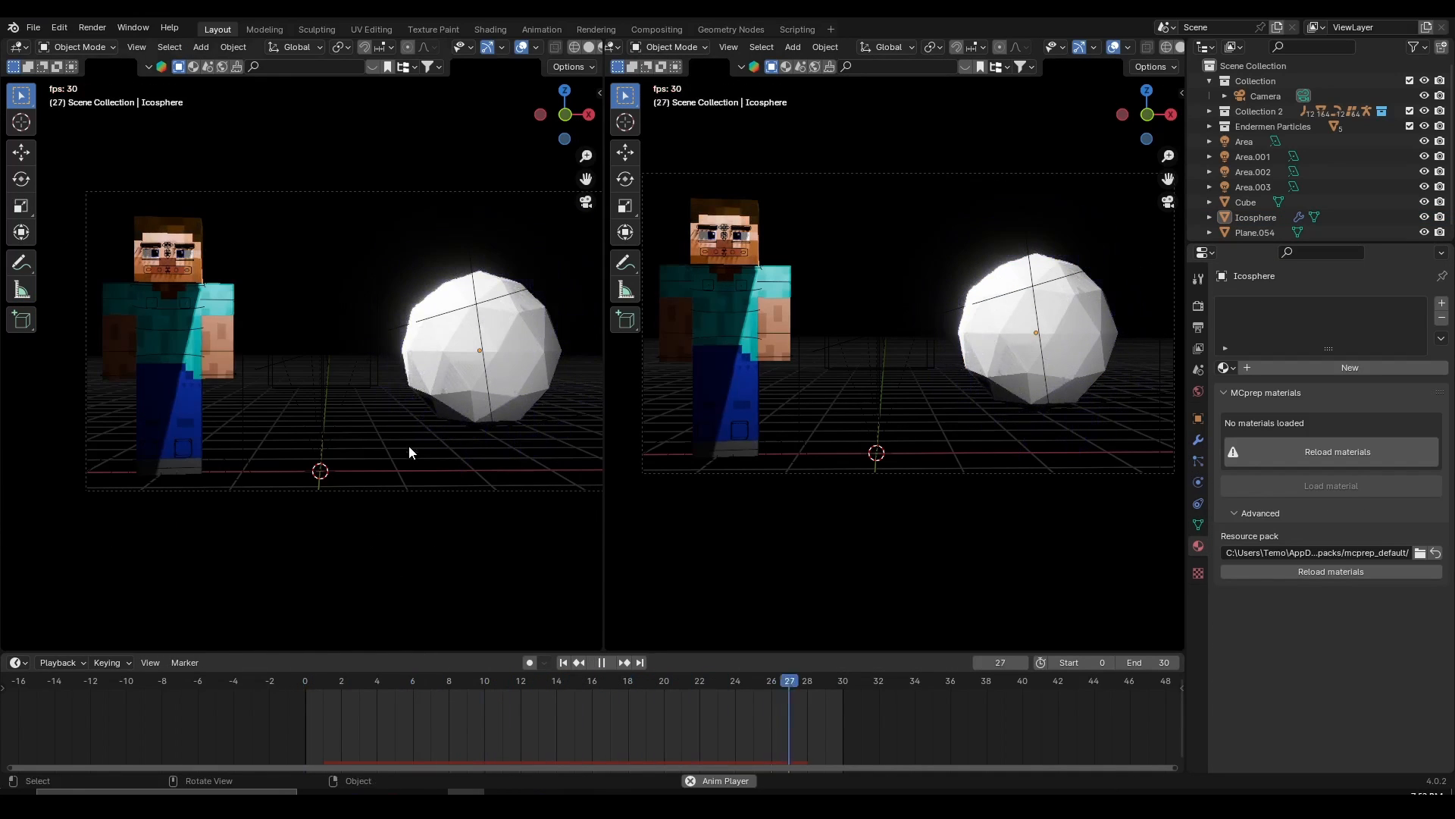
key("Escape")
key("space")
scroll(512, 379, "up", 2)
key("space")
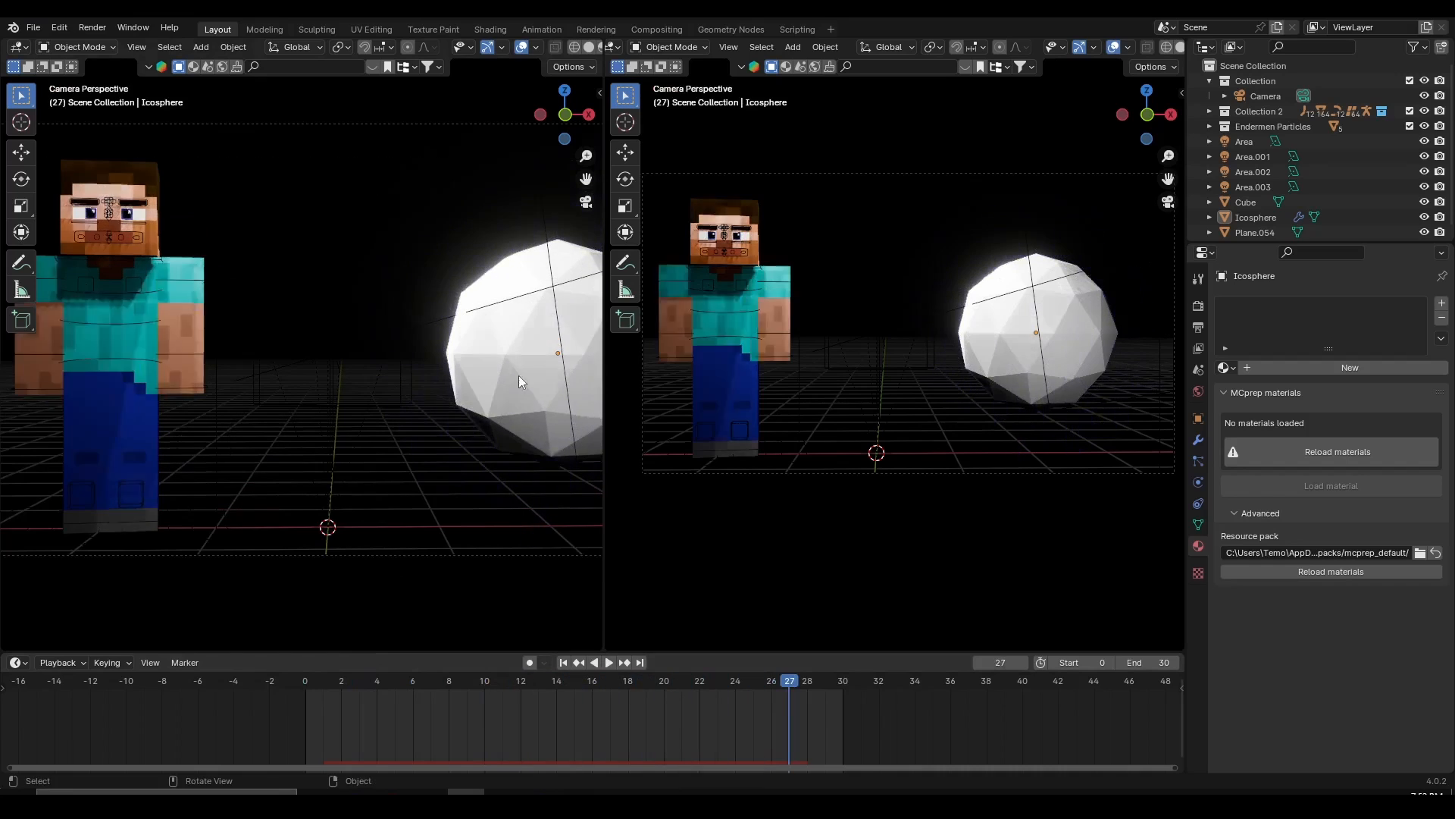
- Select the icosphere and bake the cache of its Endermen Teleport particle system
middle_click_drag(518, 378, 378, 378, "shift")
left_click(1059, 327)
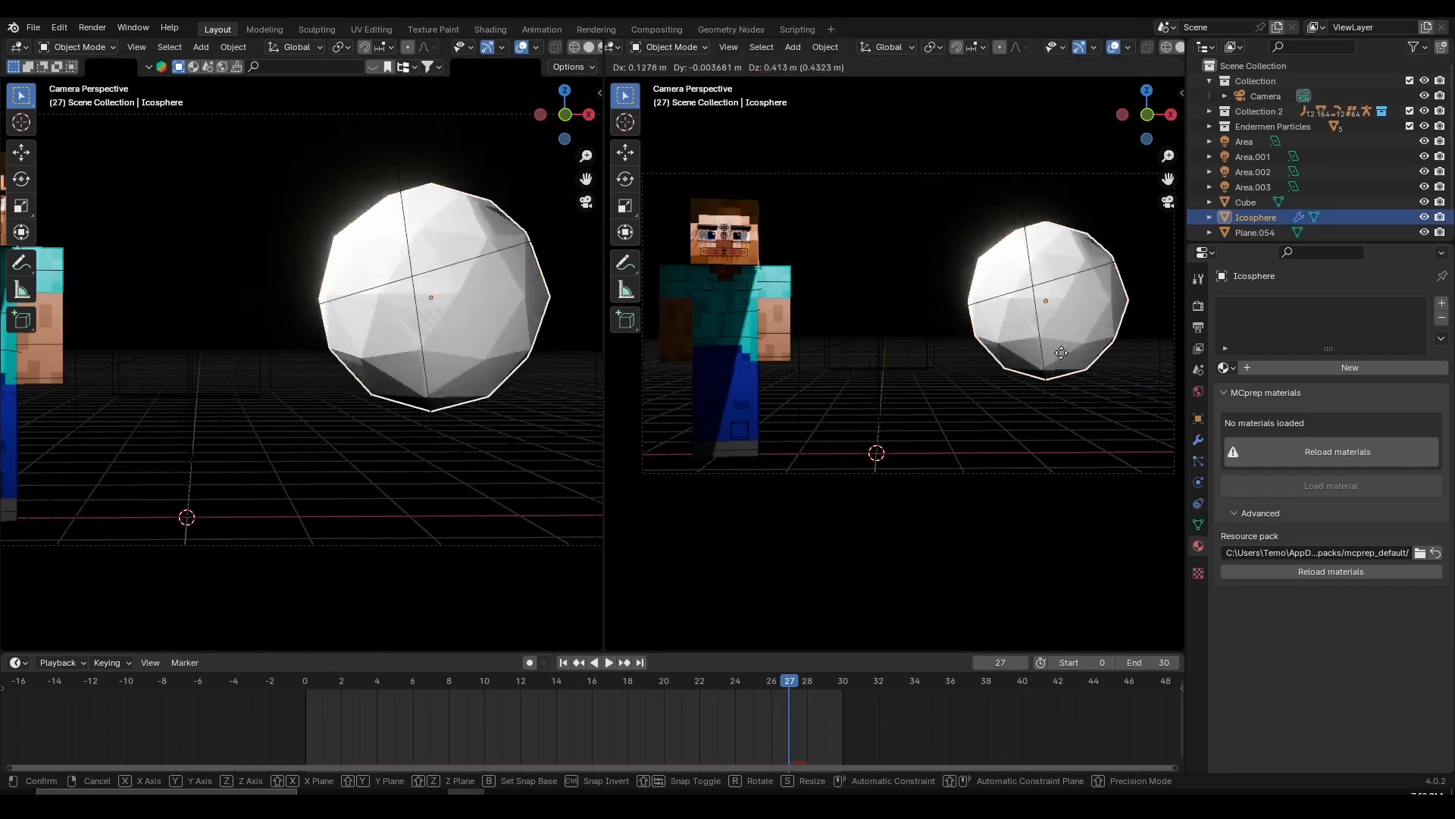
left_click(1197, 461)
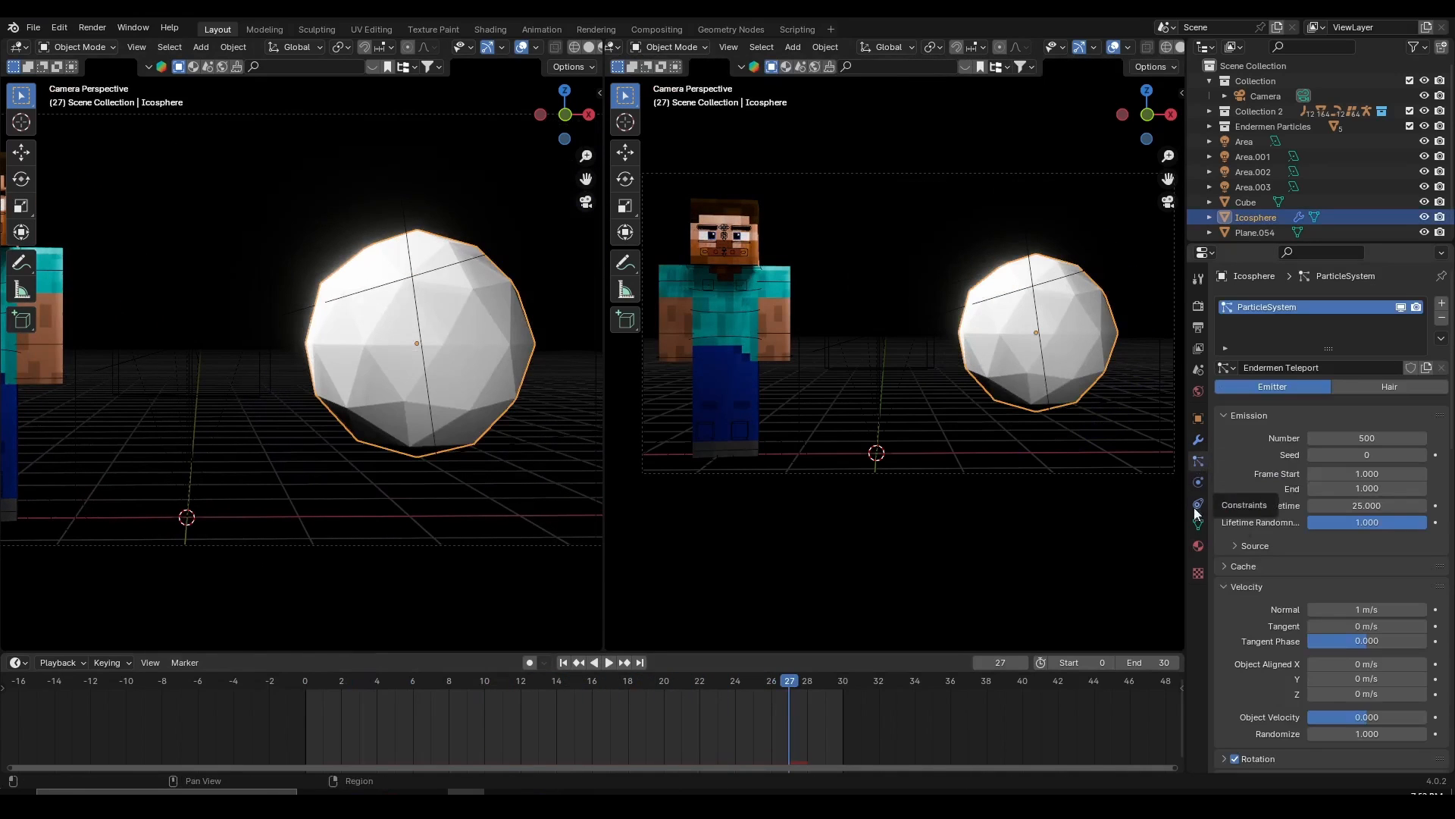
scroll(1243, 545, "down", 6)
scroll(1255, 578, "down", 3)
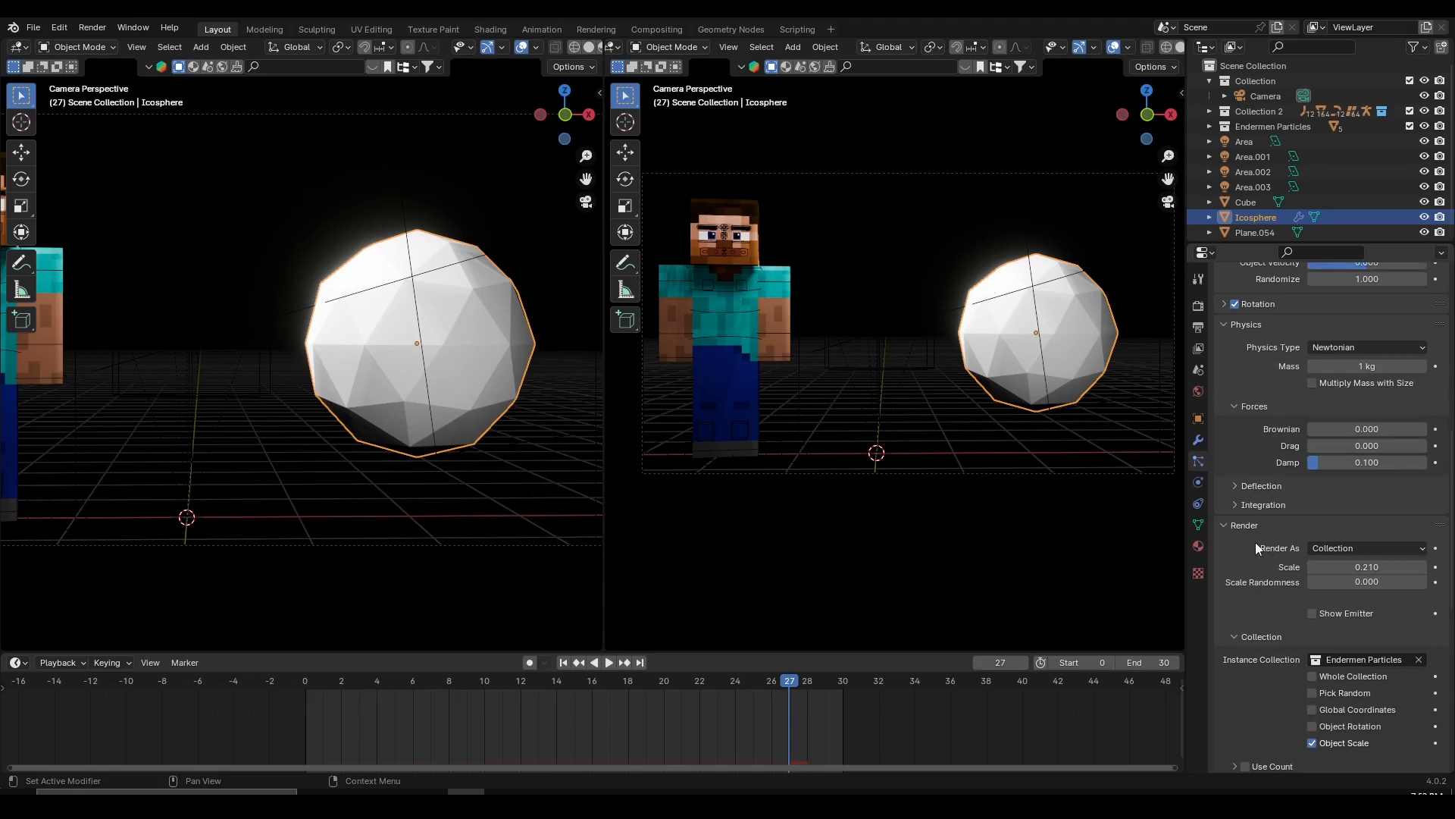
scroll(1258, 500, "up", 4)
left_click(1242, 414)
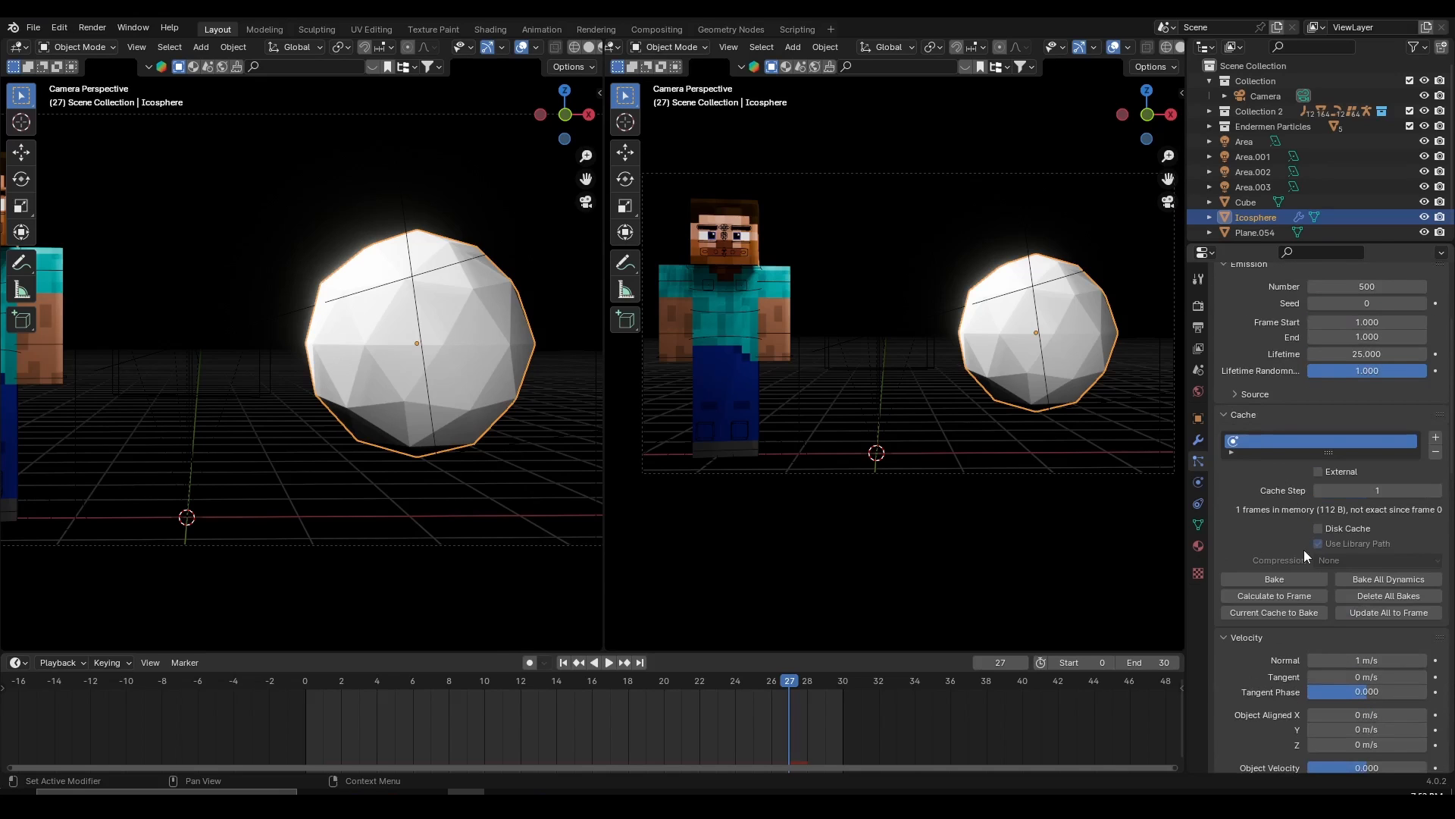
left_click(1304, 576)
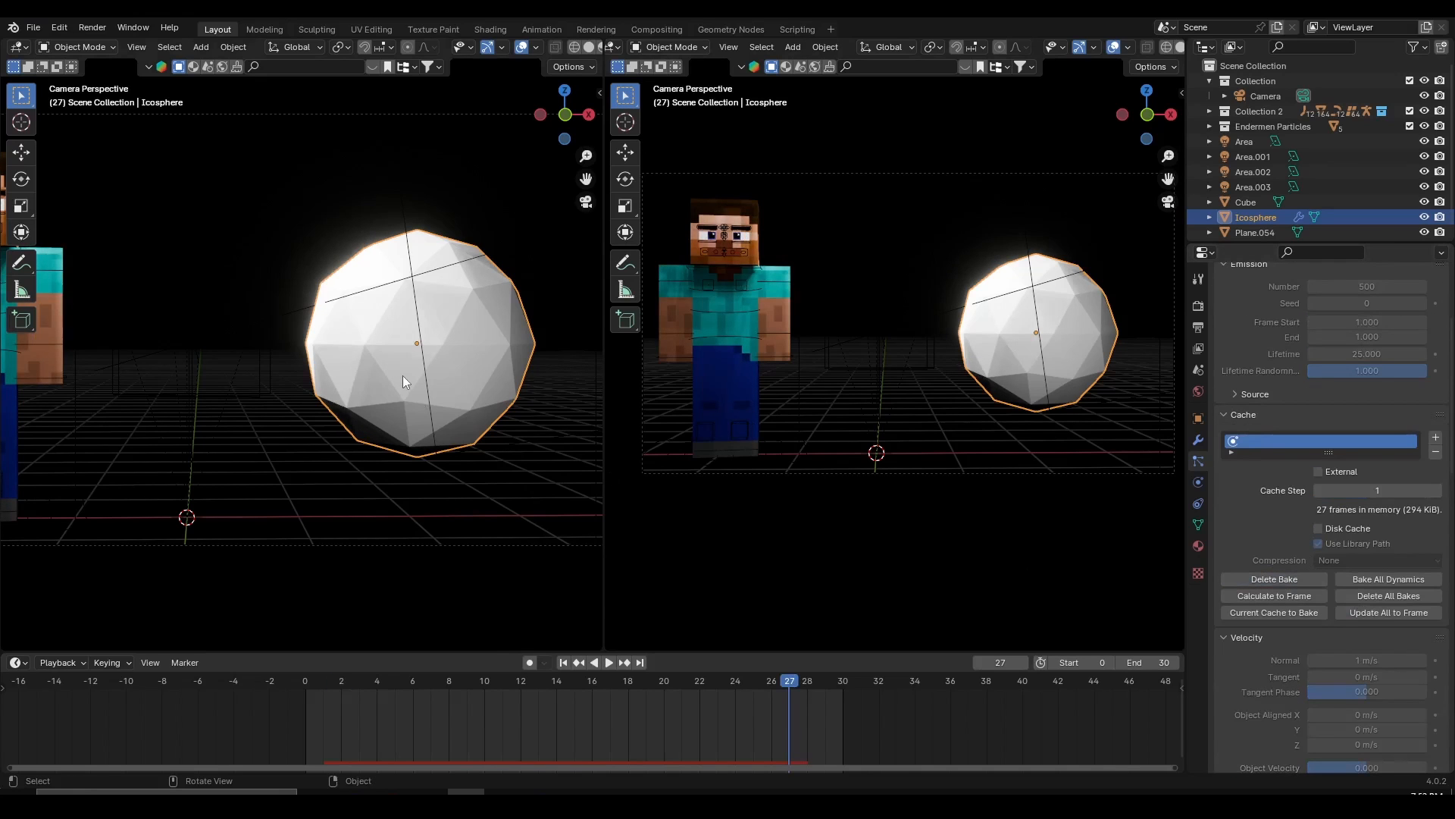
- Play the animation with the baked particles and examine the burst around the icosphere up close
middle_click_drag(391, 407, 386, 461)
key("space")
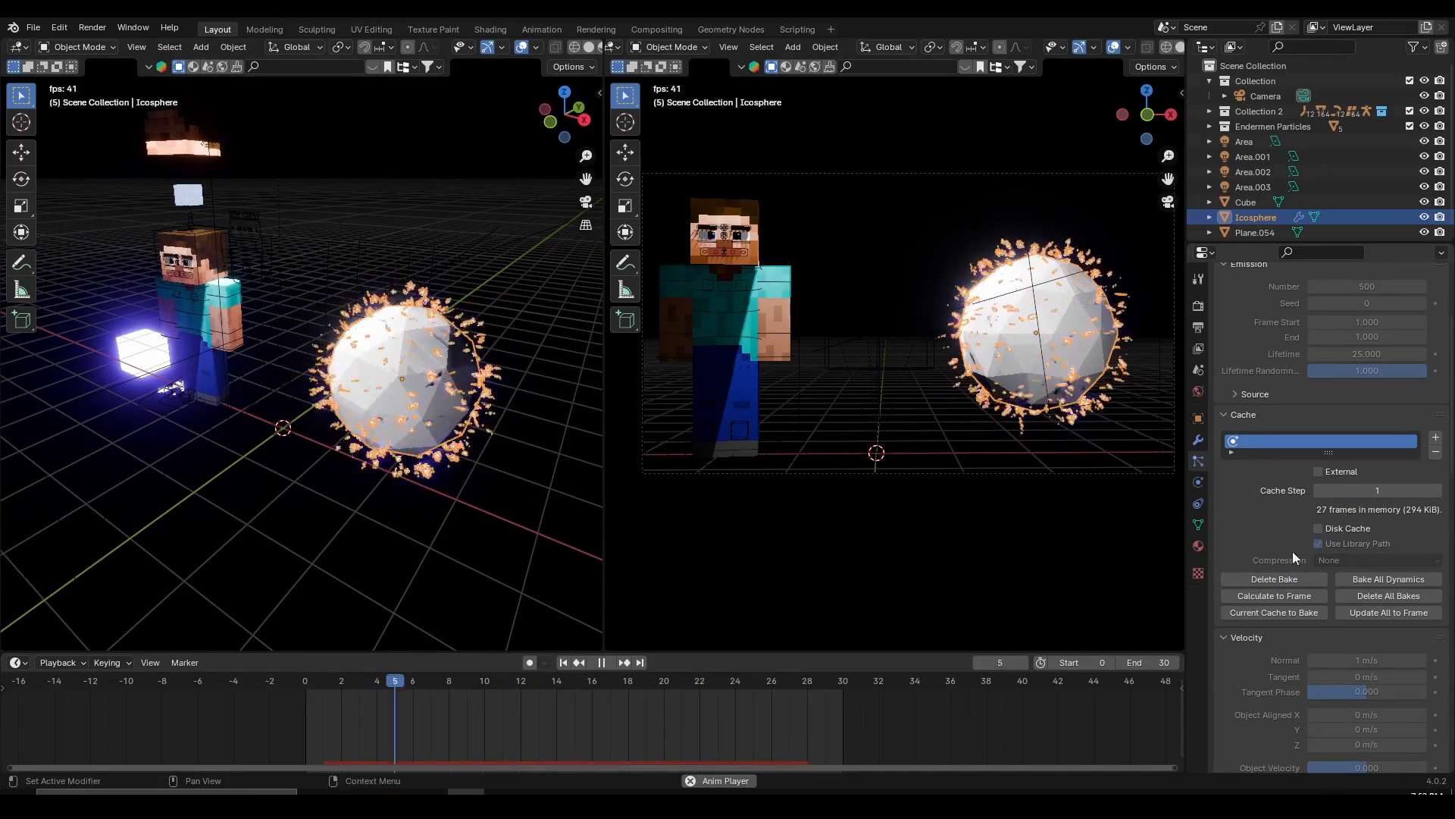
middle_click_drag(539, 442, 377, 440, "shift")
scroll(414, 397, "up", 2)
left_click(378, 439)
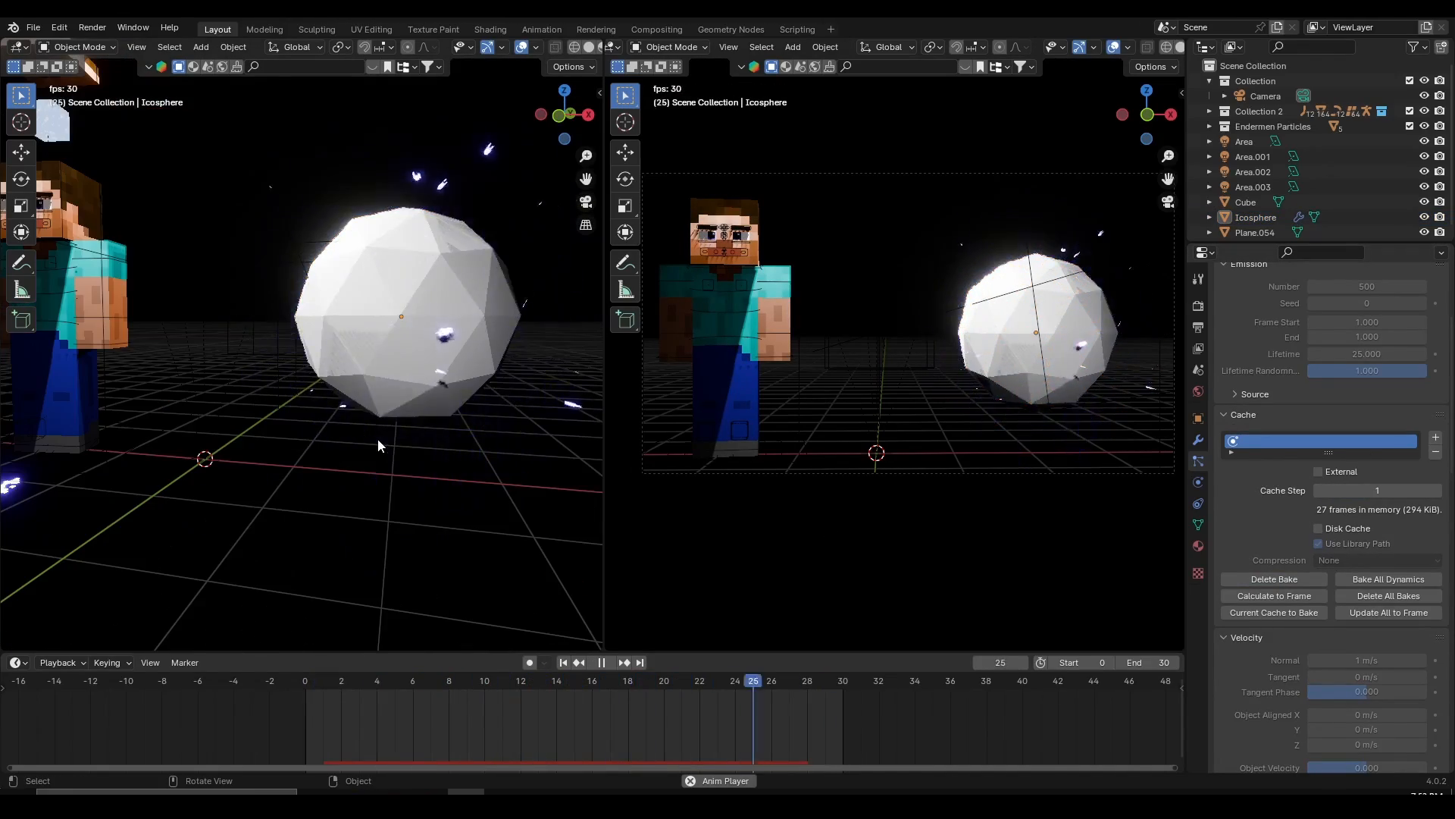
middle_click_drag(405, 384, 424, 393)
scroll(427, 379, "up", 1)
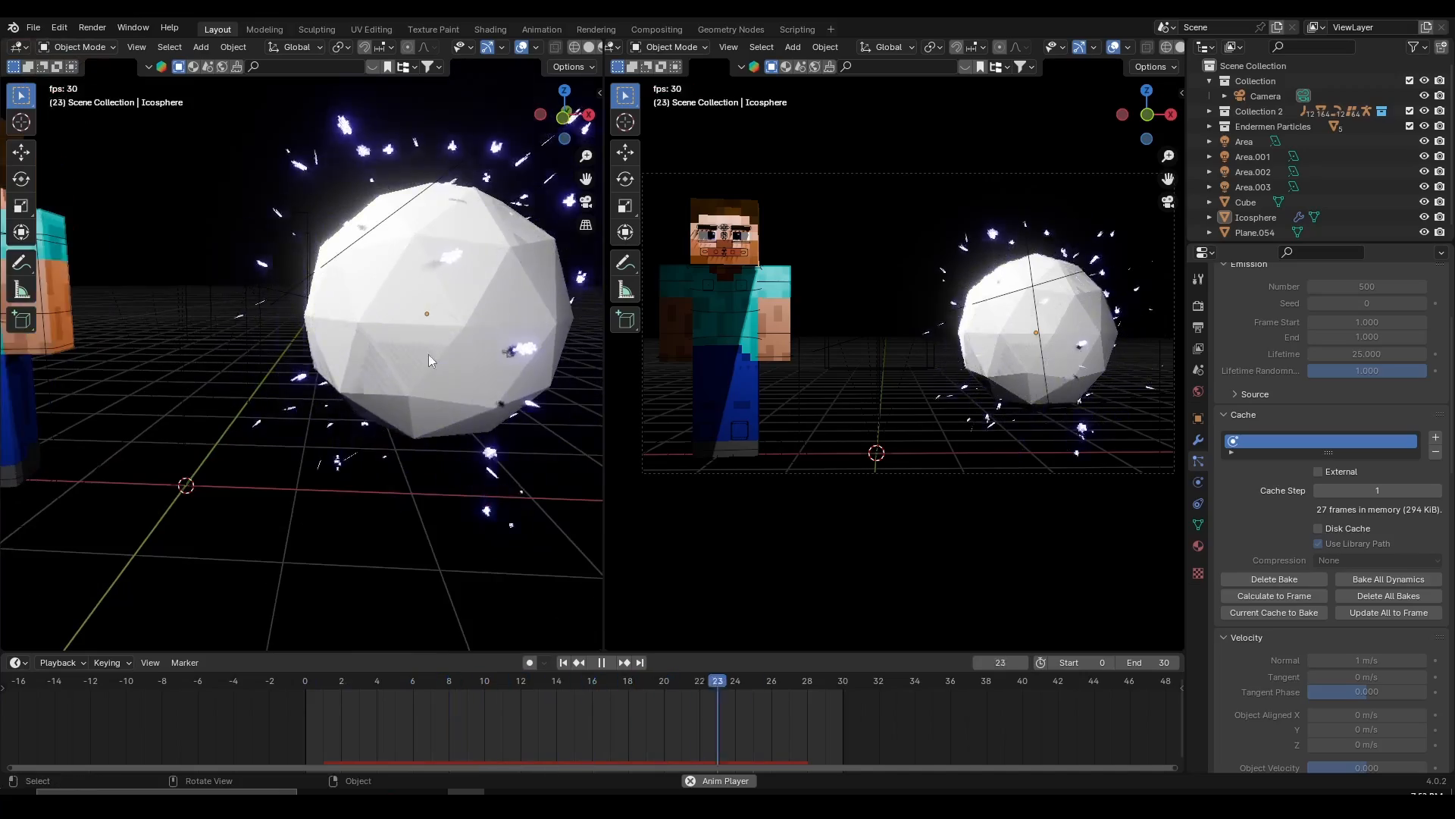
key("space")
key("space")
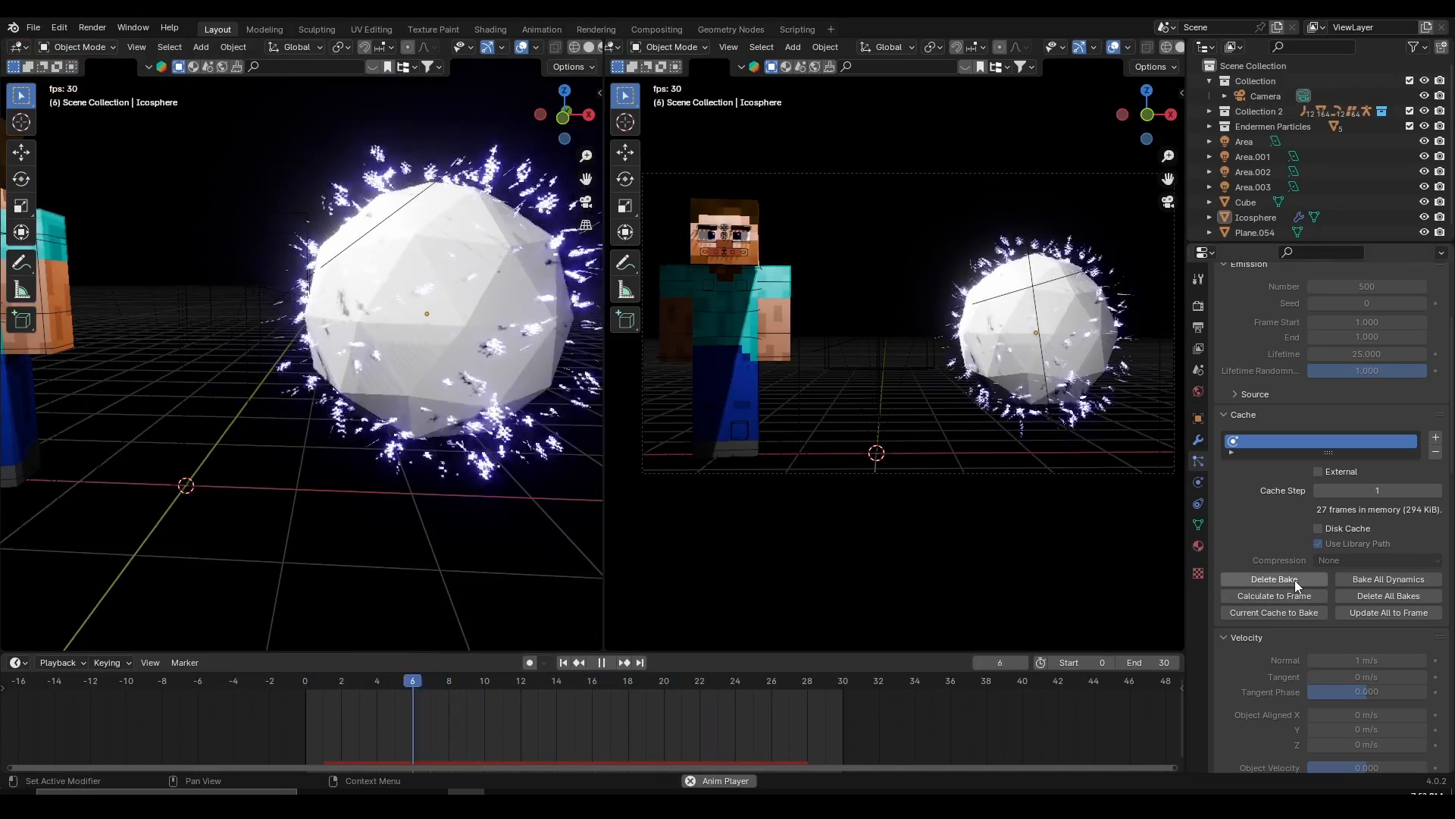
- Delete the particle cache bake and check the burst around the icosphere during playback
left_click(1294, 580)
middle_click_drag(548, 366, 479, 376)
scroll(489, 393, "down", 3)
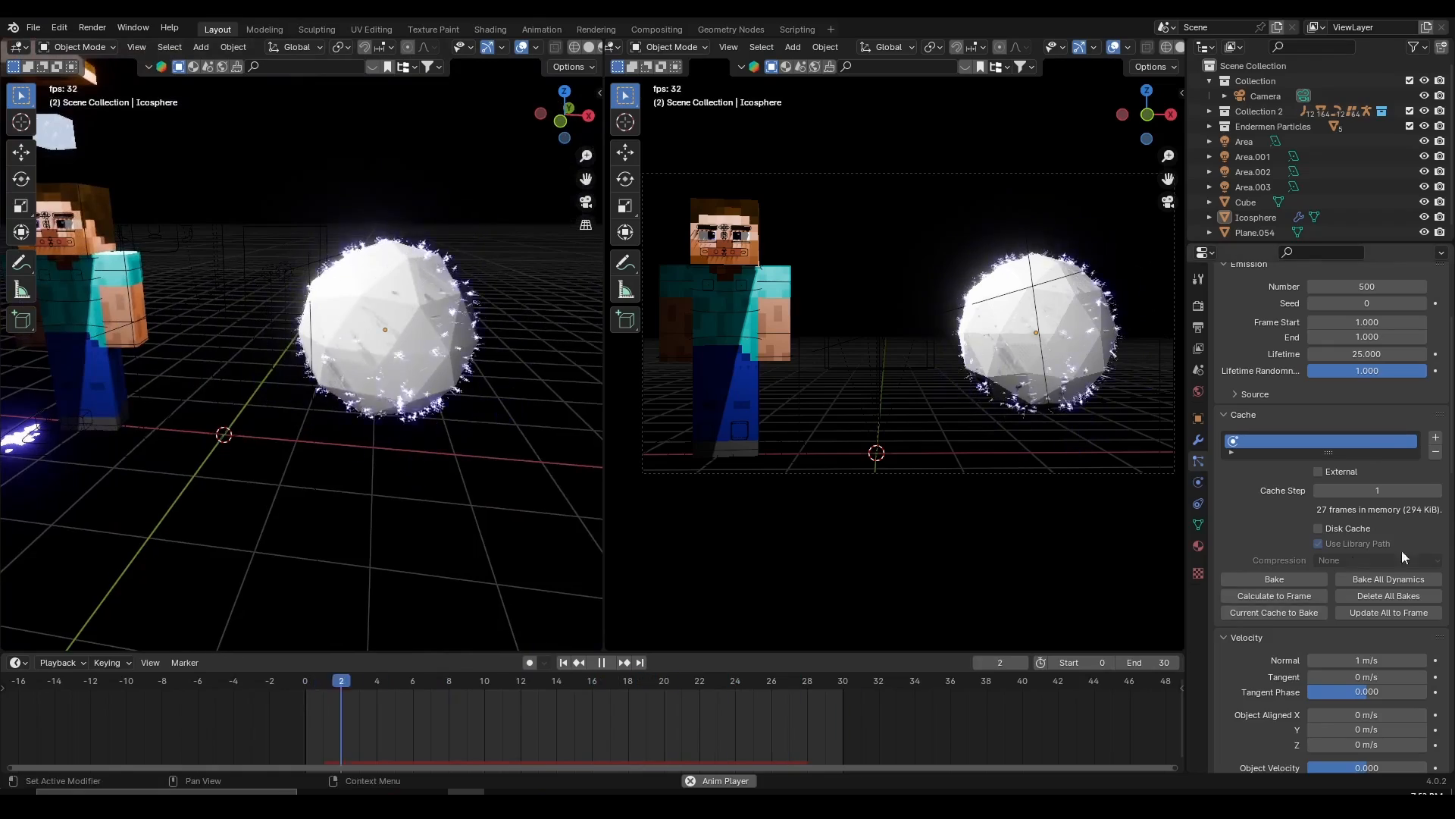
scroll(429, 393, "up", 2)
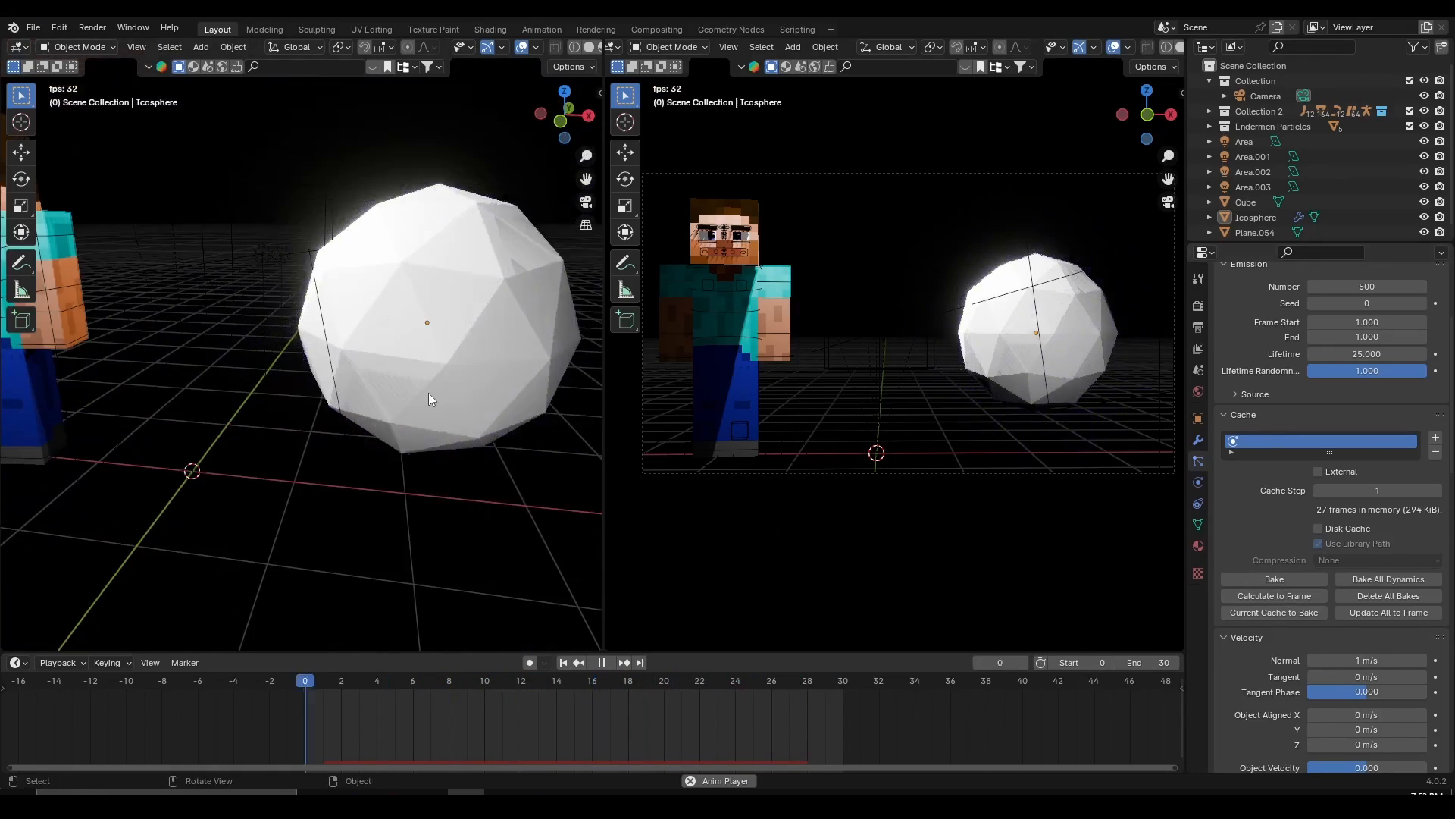
scroll(429, 394, "down", 2)
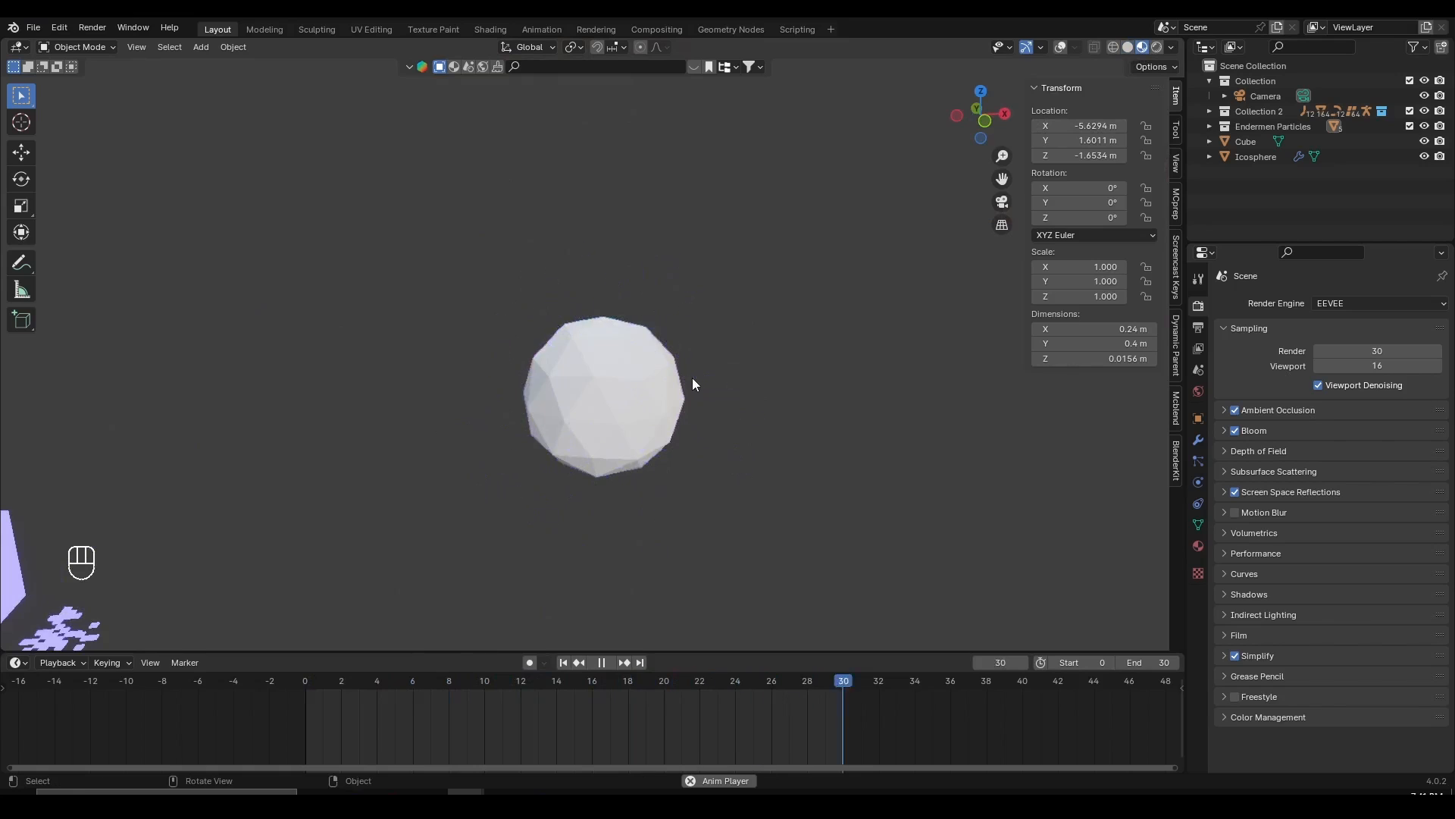
- Examine the flat particle mesh beside the glowing cube and its distance from the icosphere while the animation plays
middle_click_drag(685, 376, 388, 493)
scroll(387, 495, "up", 3)
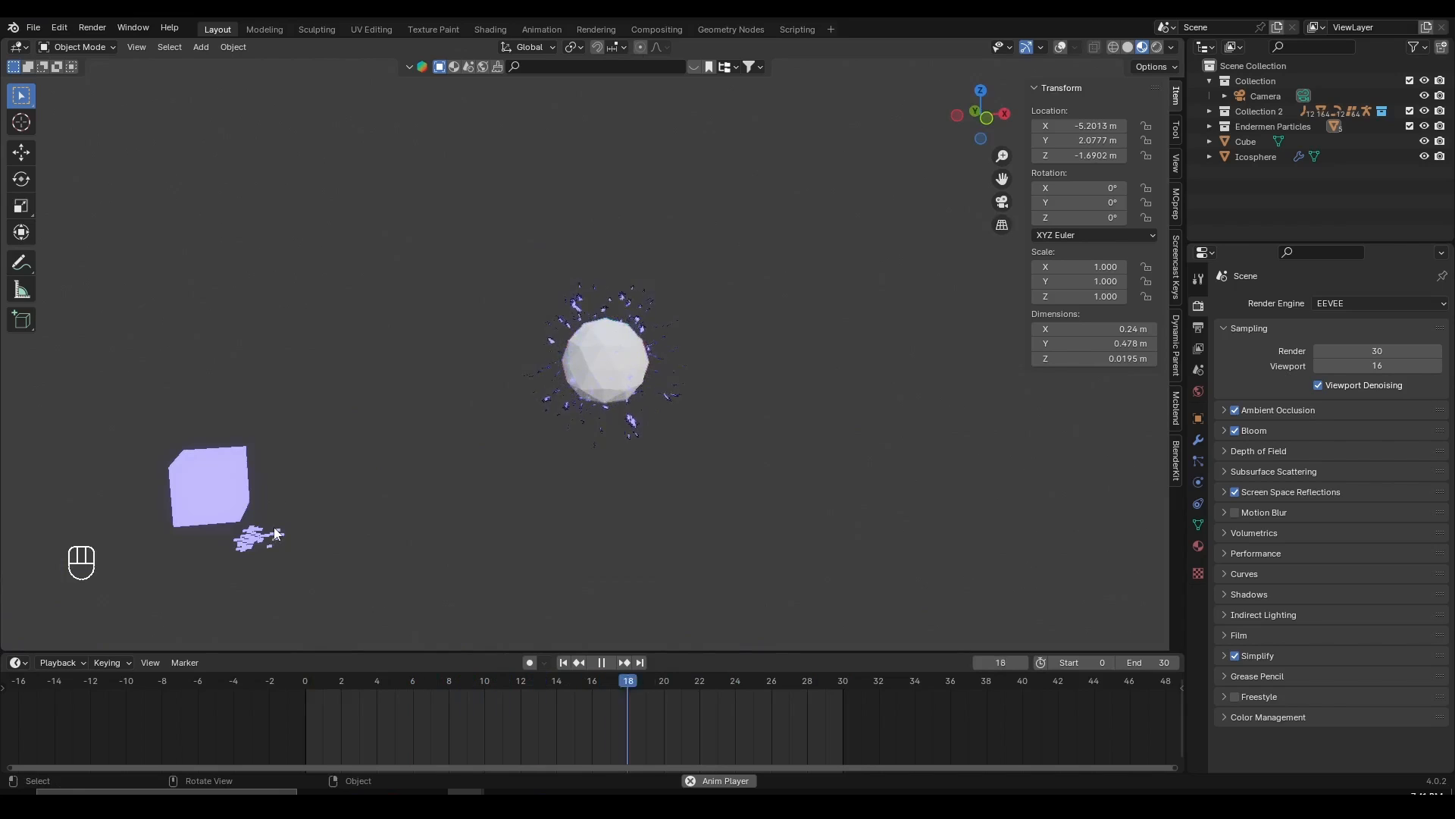
key("f")
middle_click_drag(343, 475, 425, 443)
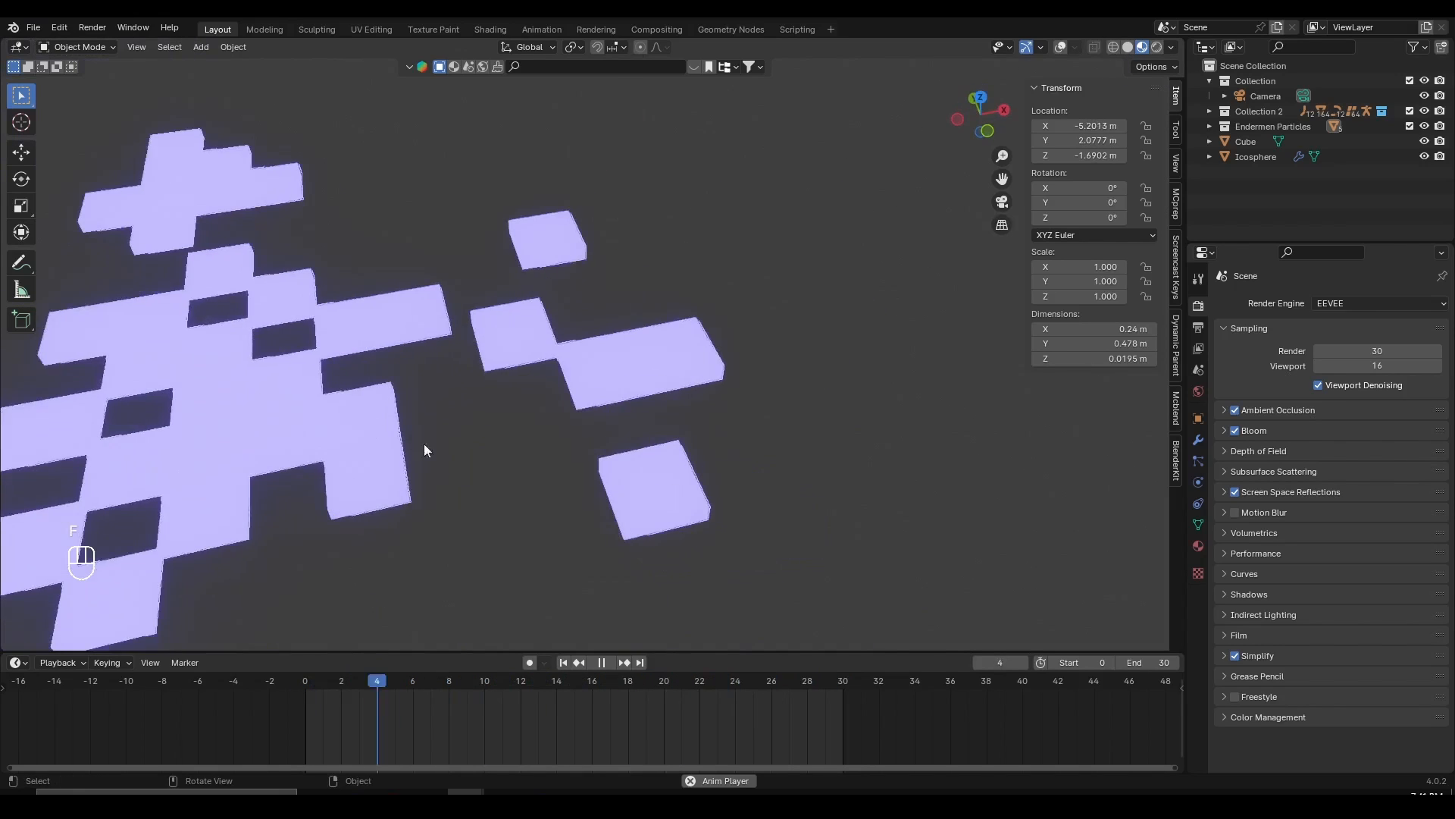
scroll(402, 410, "down", 5)
scroll(400, 411, "down", 10)
middle_click_drag(503, 417, 326, 208)
middle_click_drag(711, 203, 749, 261)
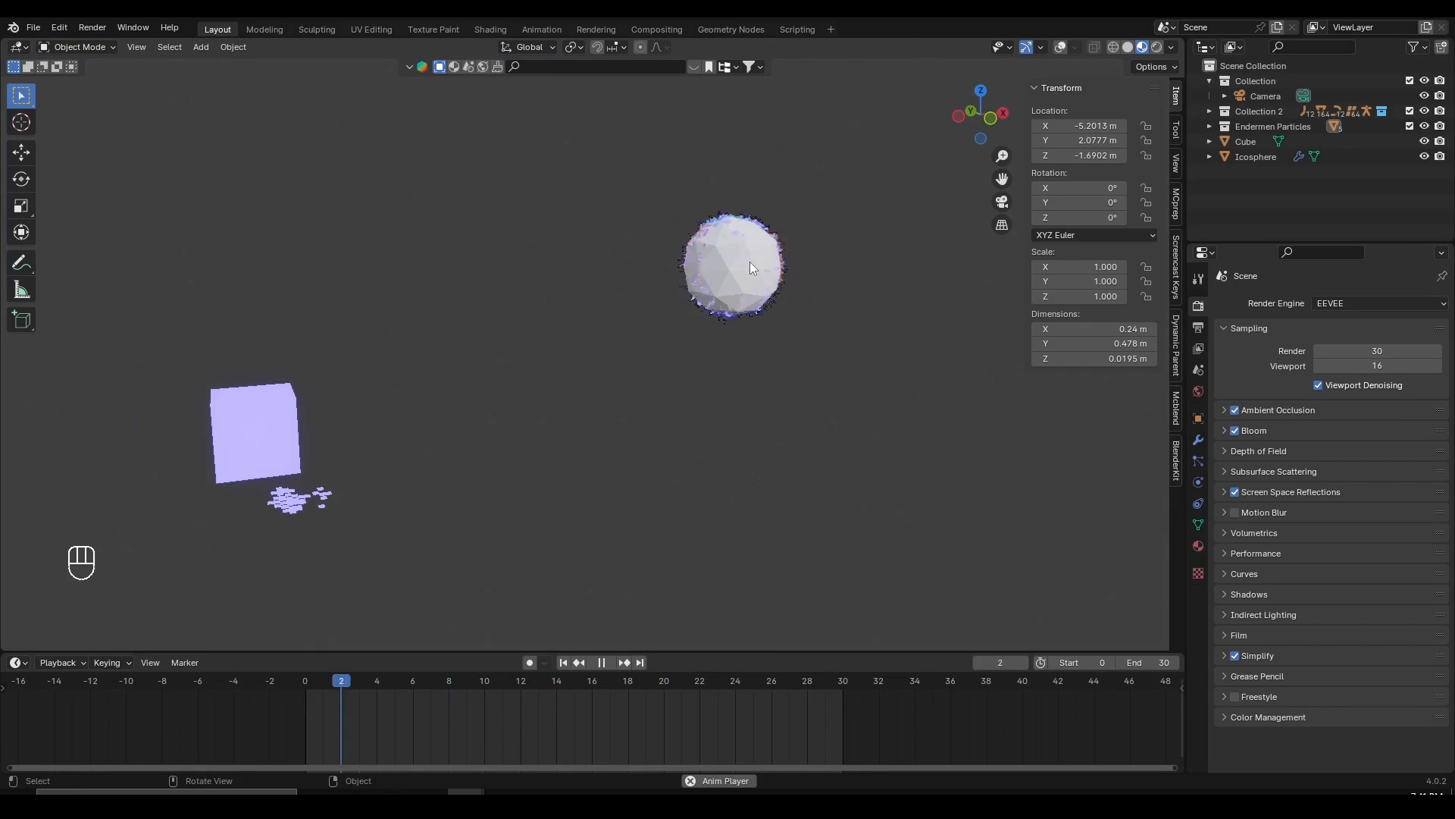
- Select the icosphere, frame the view on it, and clear the selection
scroll(749, 262, "up", 2)
left_click(786, 267)
key("f")
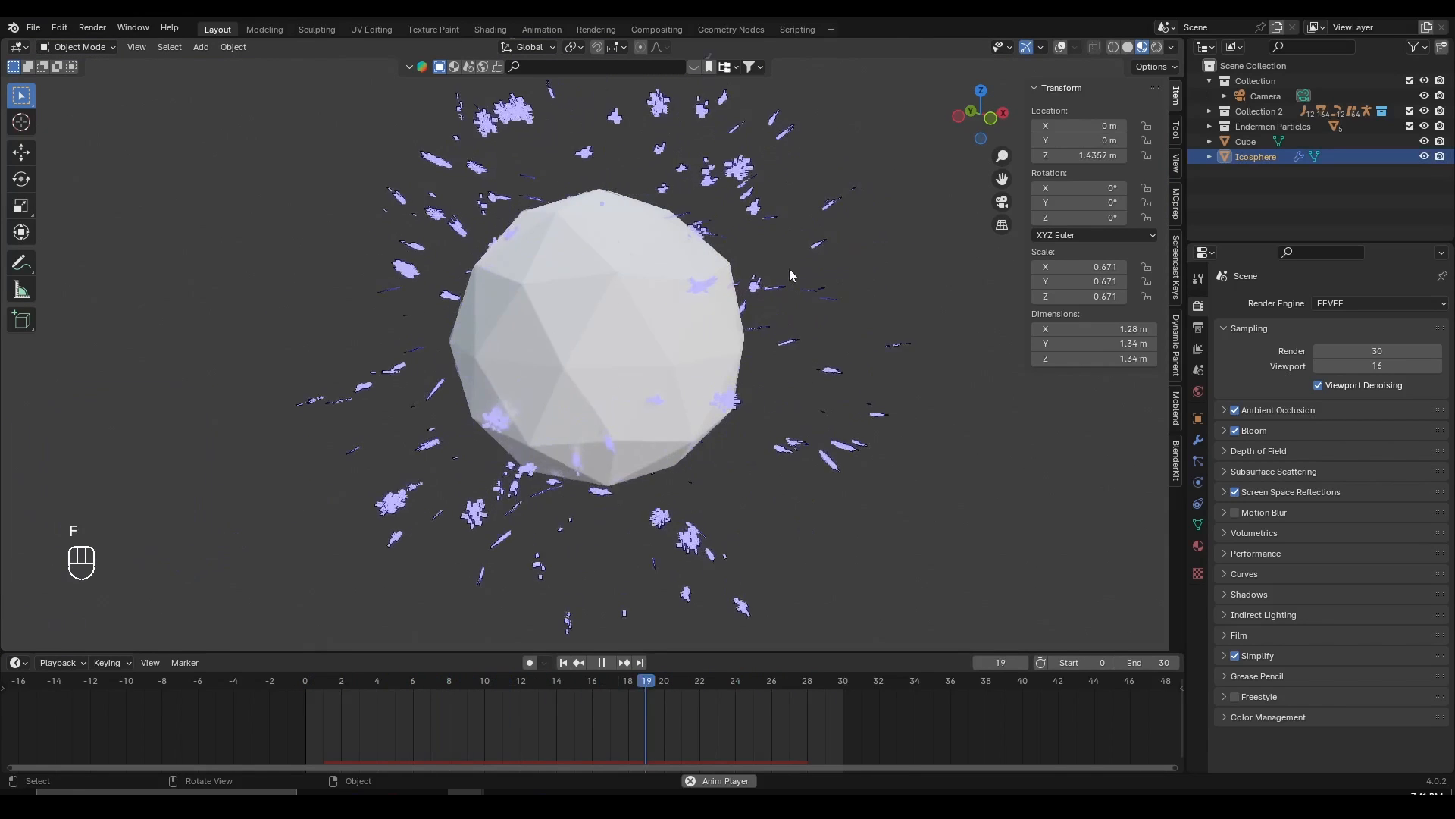
scroll(785, 275, "down", 5)
key("a")
key("a")
- Examine the playing particle burst from several angles and distances, and return to the camera view
mouse_move(743, 334)
middle_mouse_down()
mouse_move(624, 333)
mouse_move(761, 340)
middle_mouse_up()
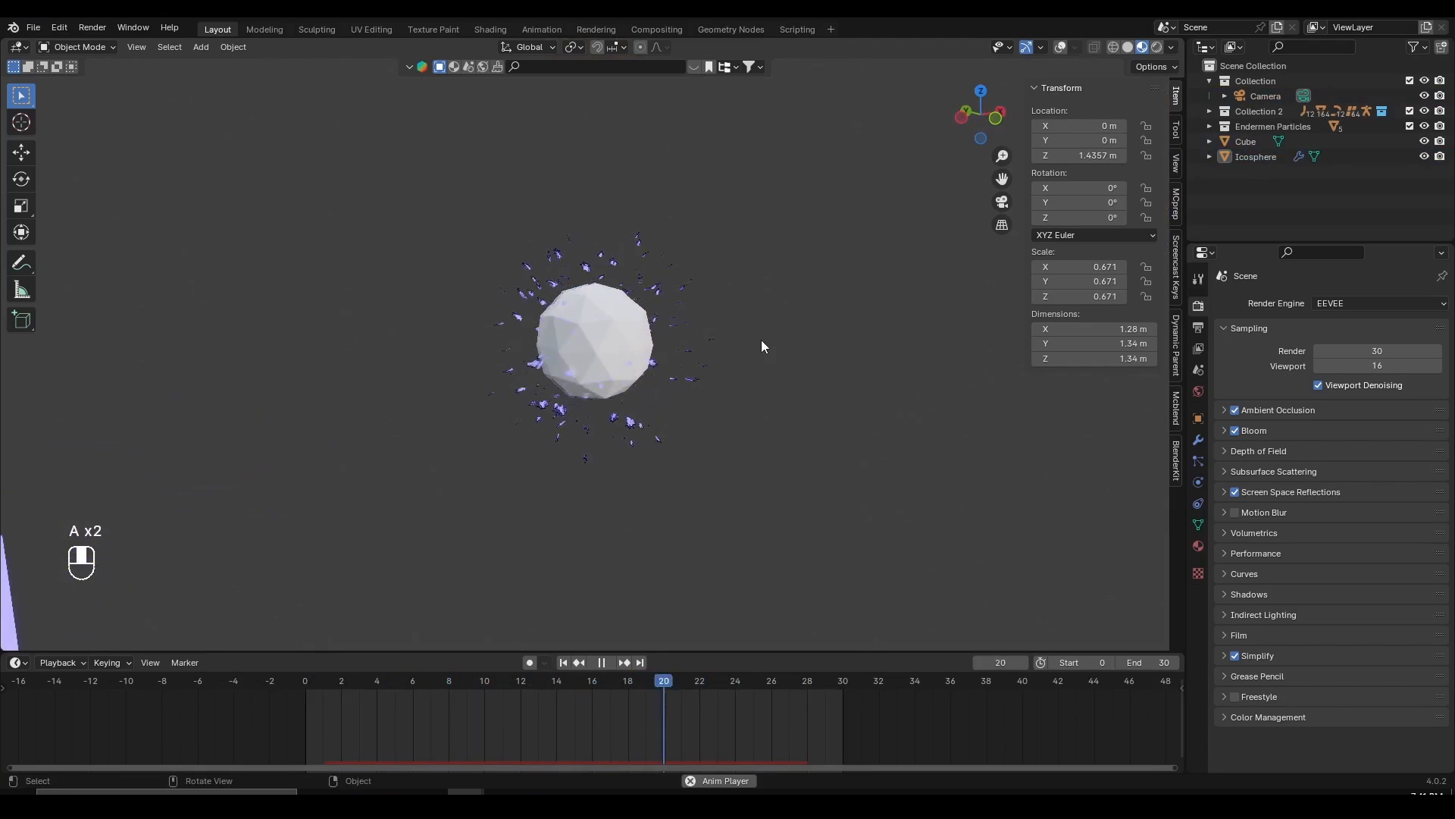
scroll(789, 312, "up", 3)
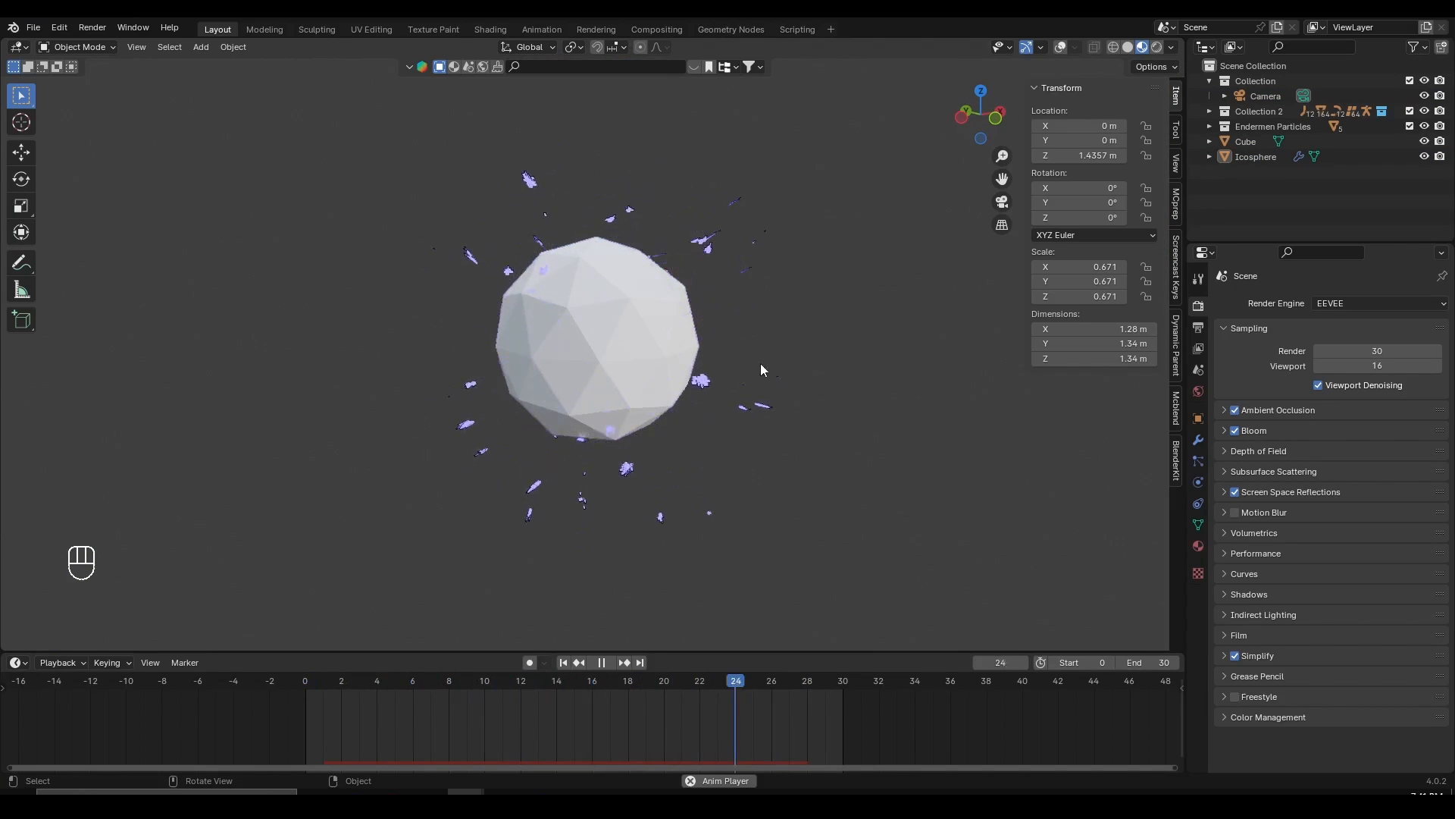
middle_click_drag(761, 362, 686, 339)
scroll(640, 357, "down", 4)
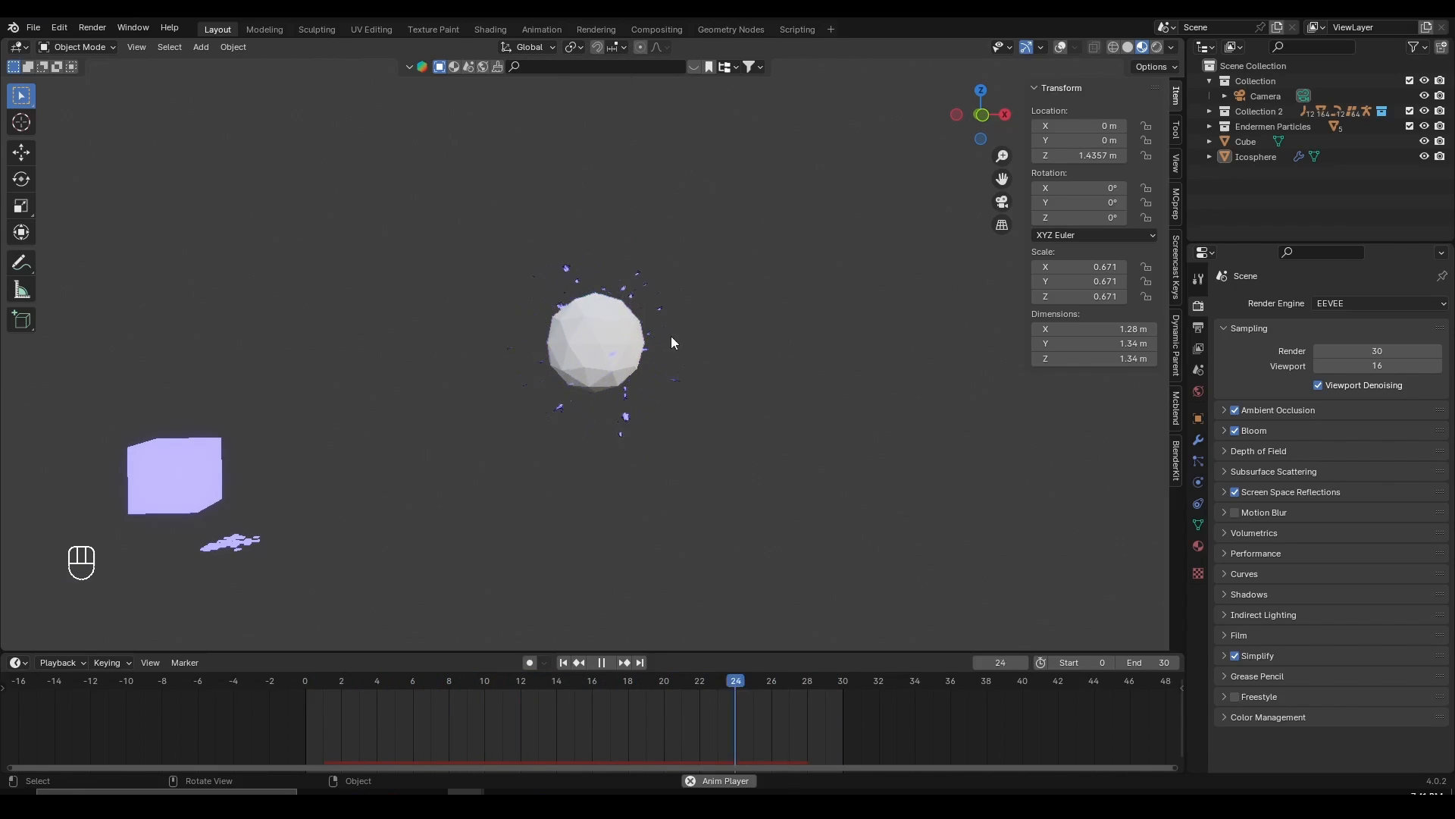
scroll(690, 346, "up", 3)
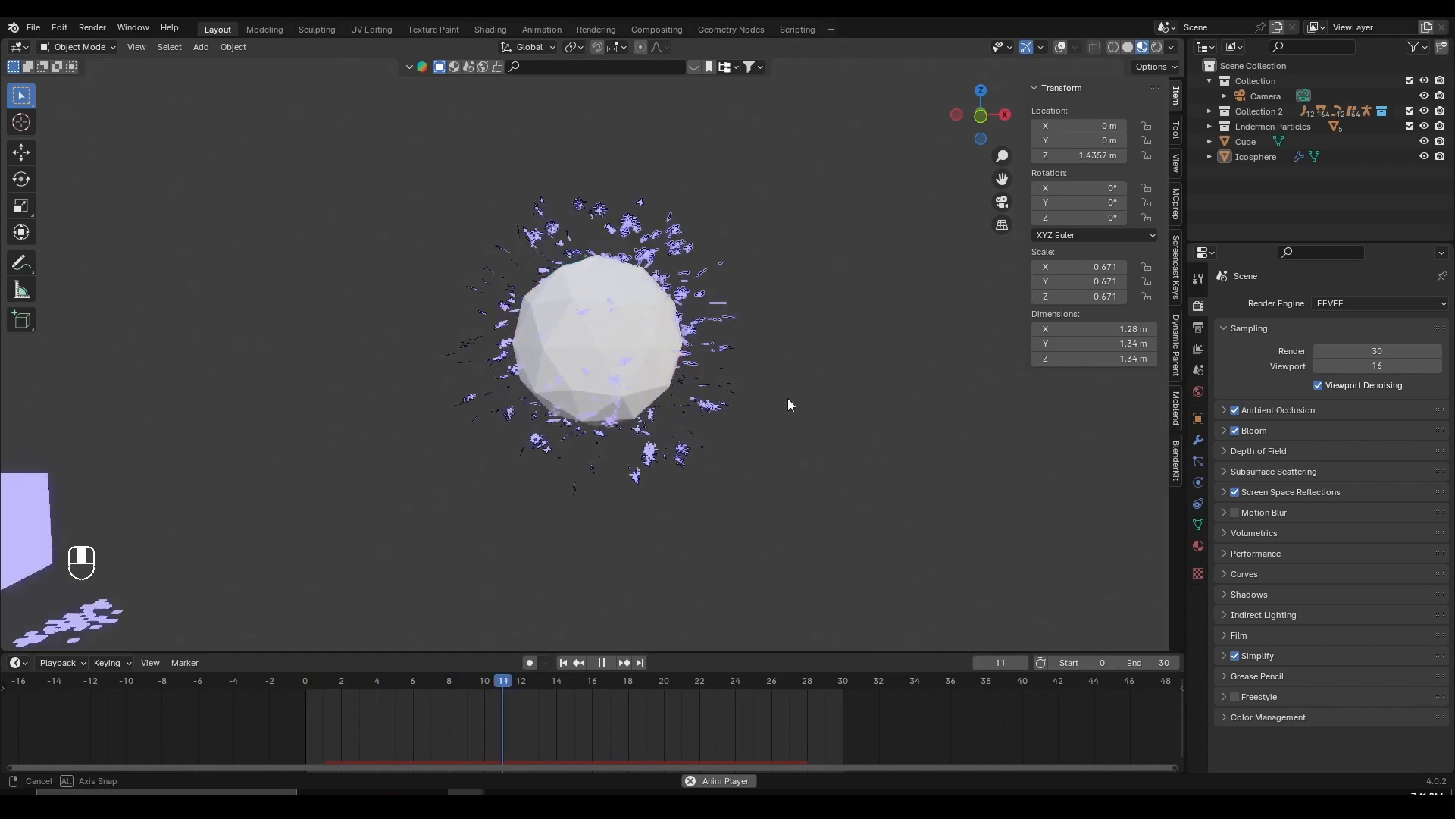
scroll(855, 298, "down", 3)
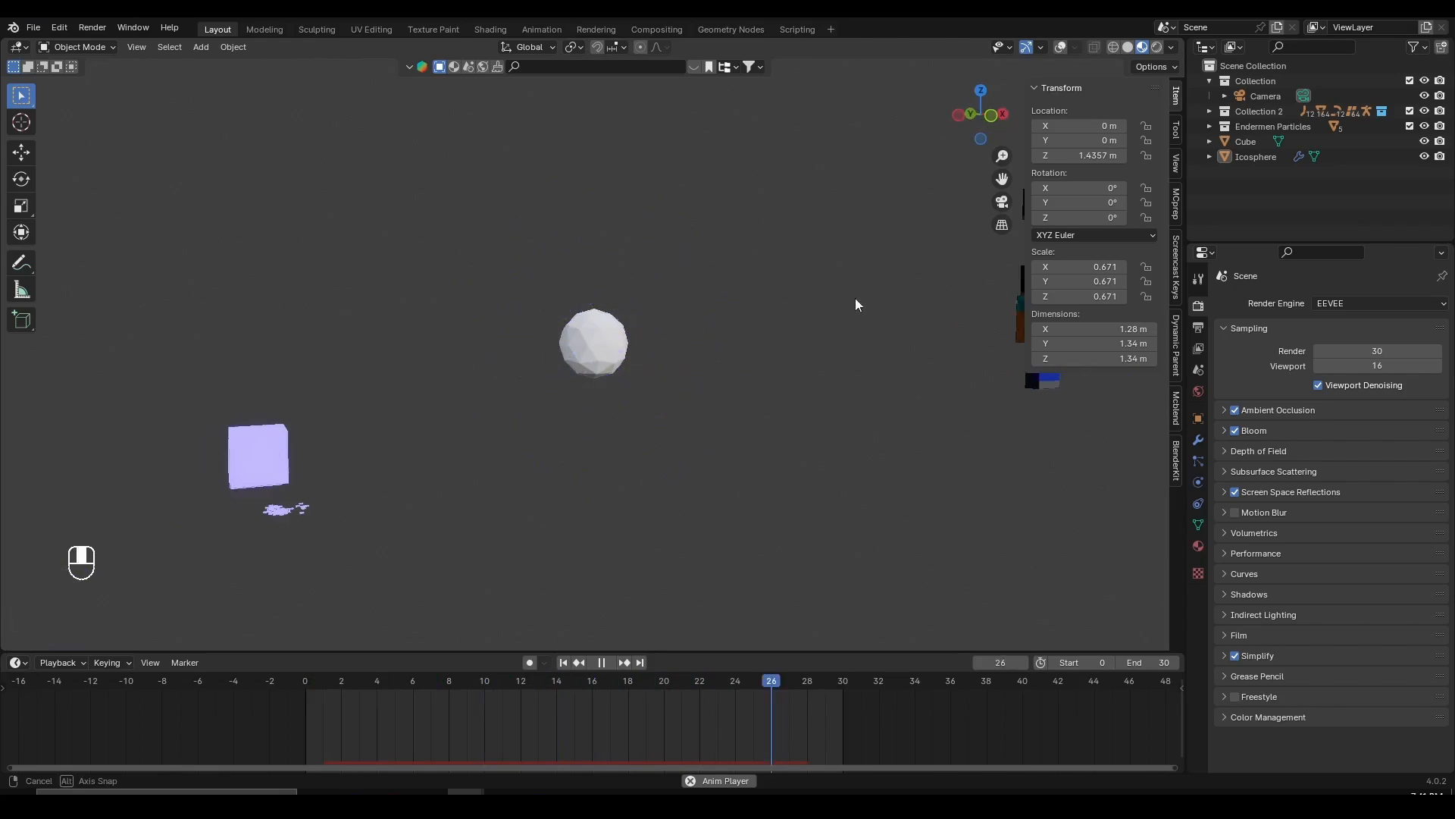
key("Right")
key("KP_0")
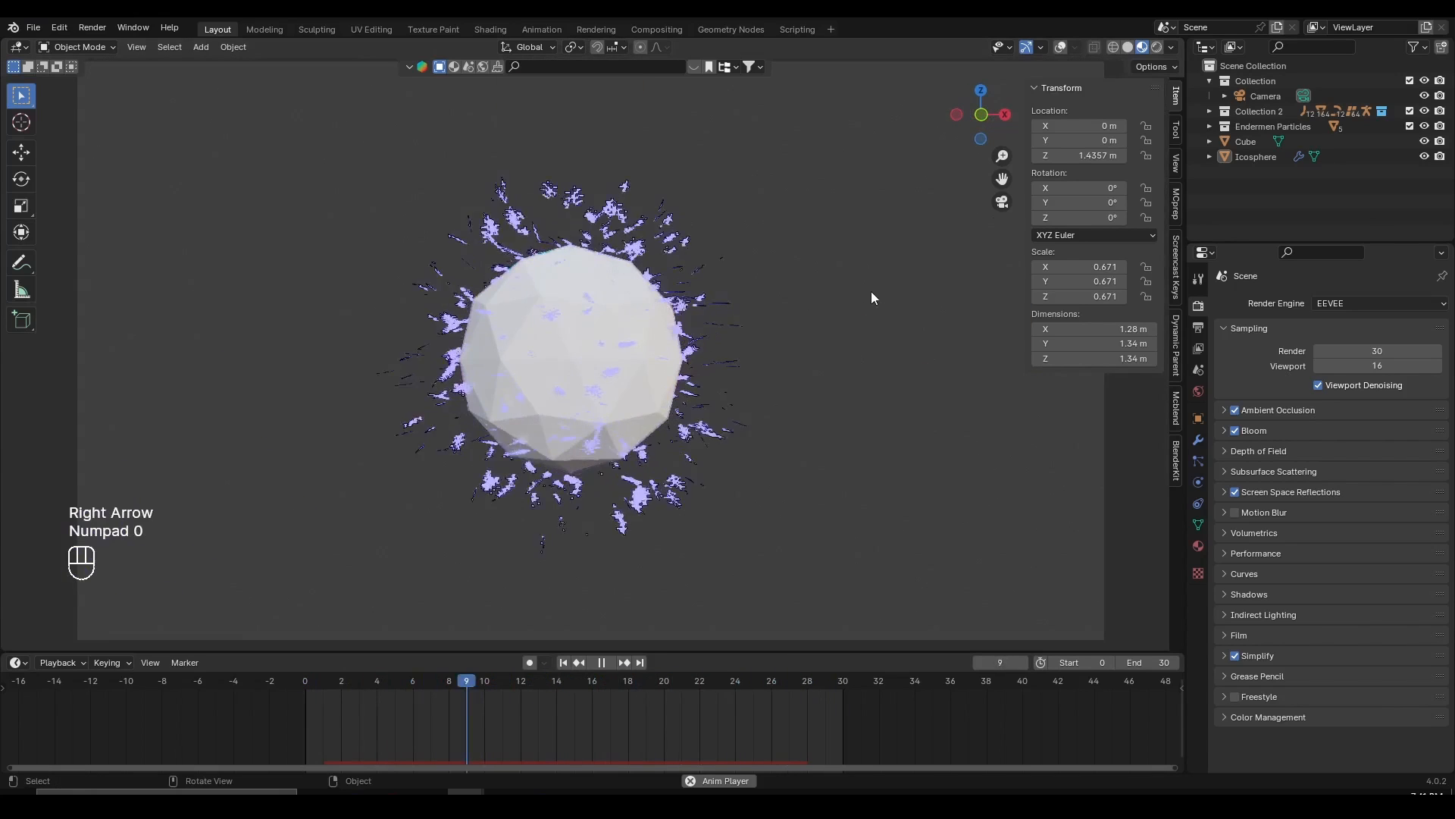